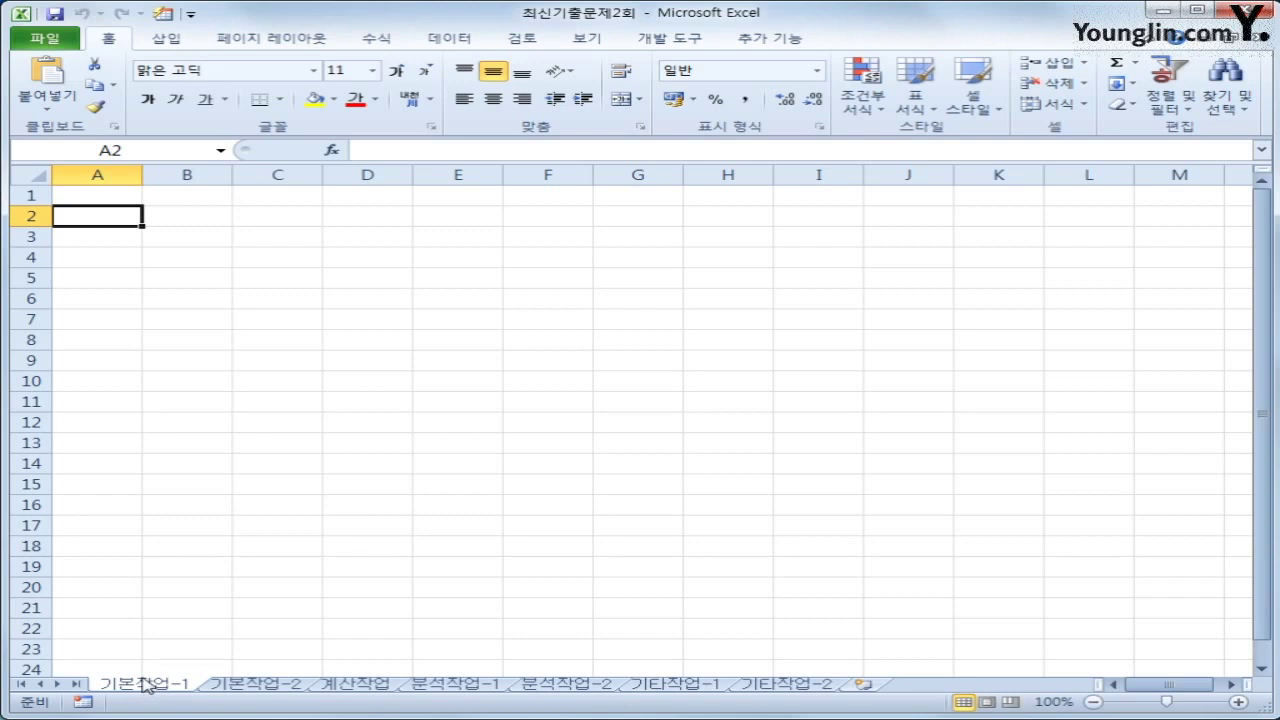
# Step: Start a Microsoft Query import at cell B3 of sheet 기본작업-1 using MS Access Database as the data source
pyautogui.click(172, 239)
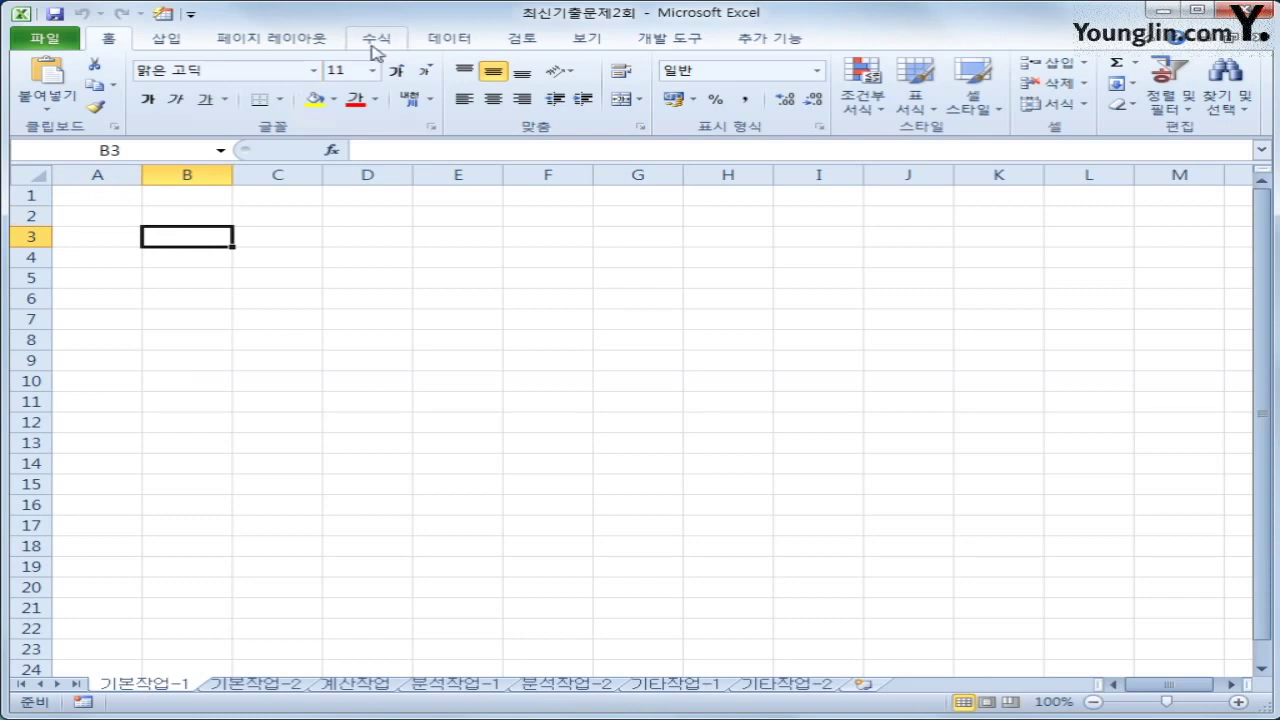
pyautogui.click(449, 40)
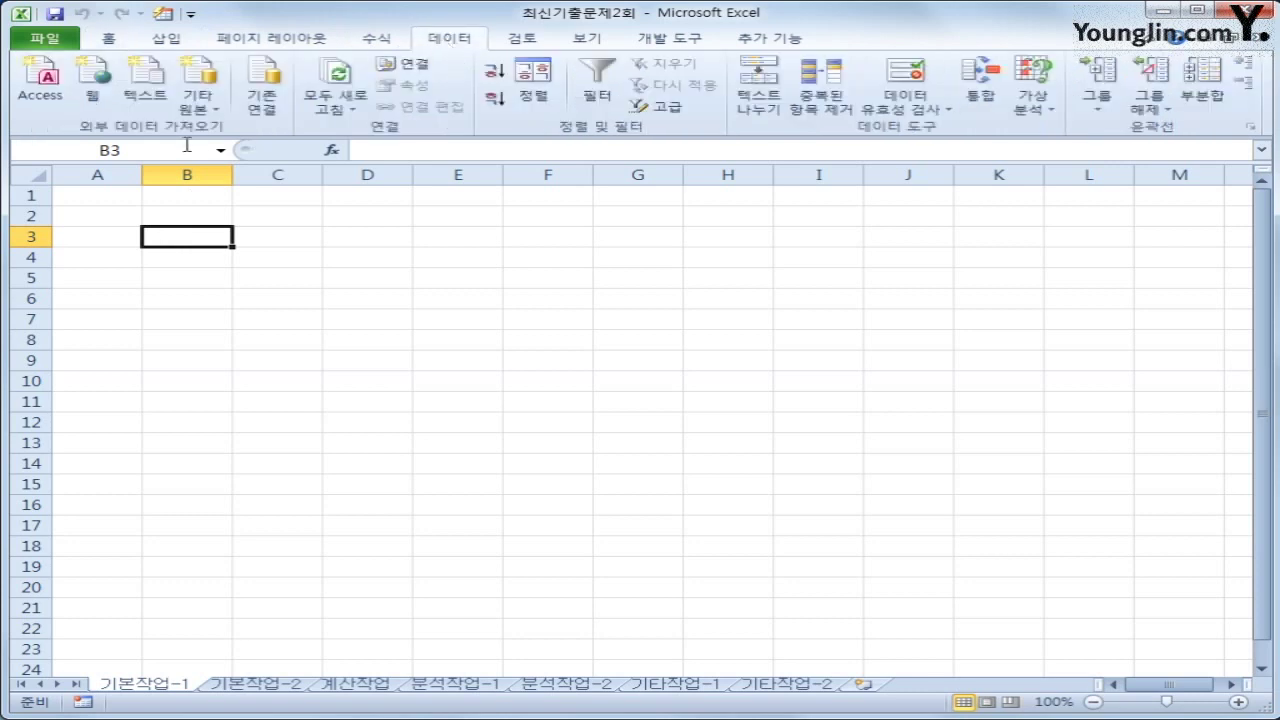
pyautogui.click(197, 100)
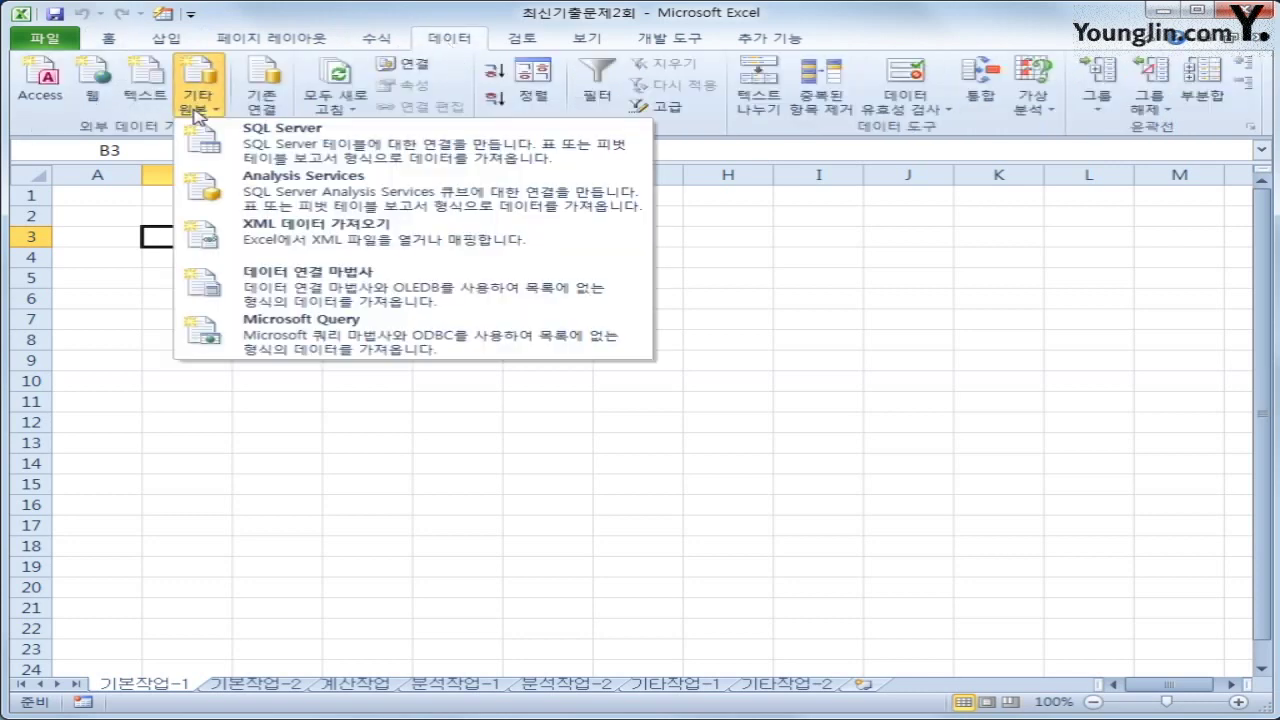
pyautogui.click(307, 352)
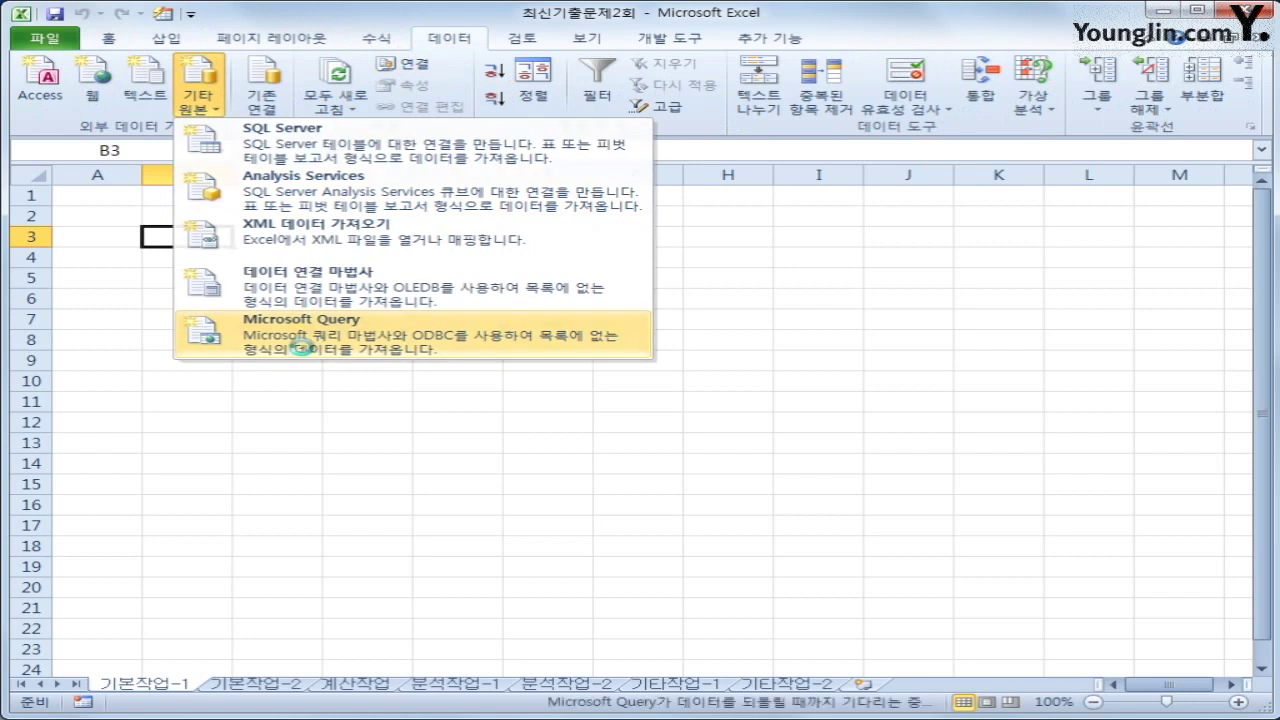
pyautogui.click(458, 479)
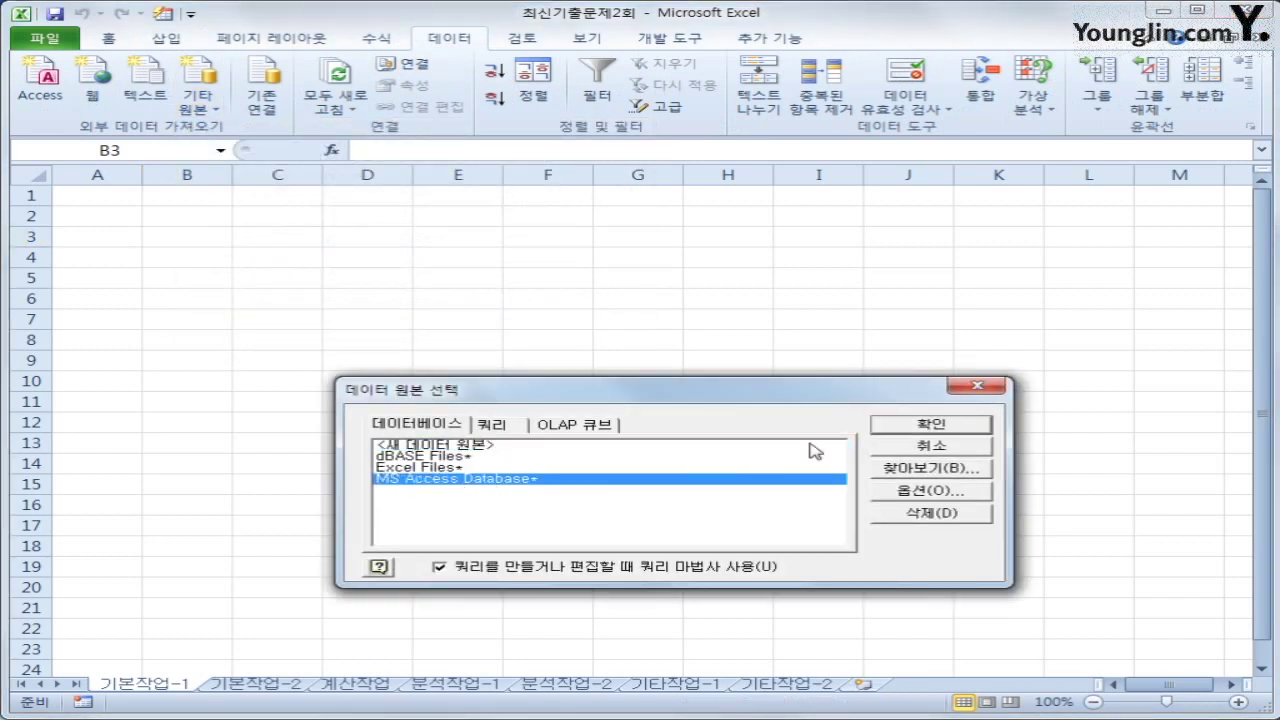
pyautogui.click(886, 430)
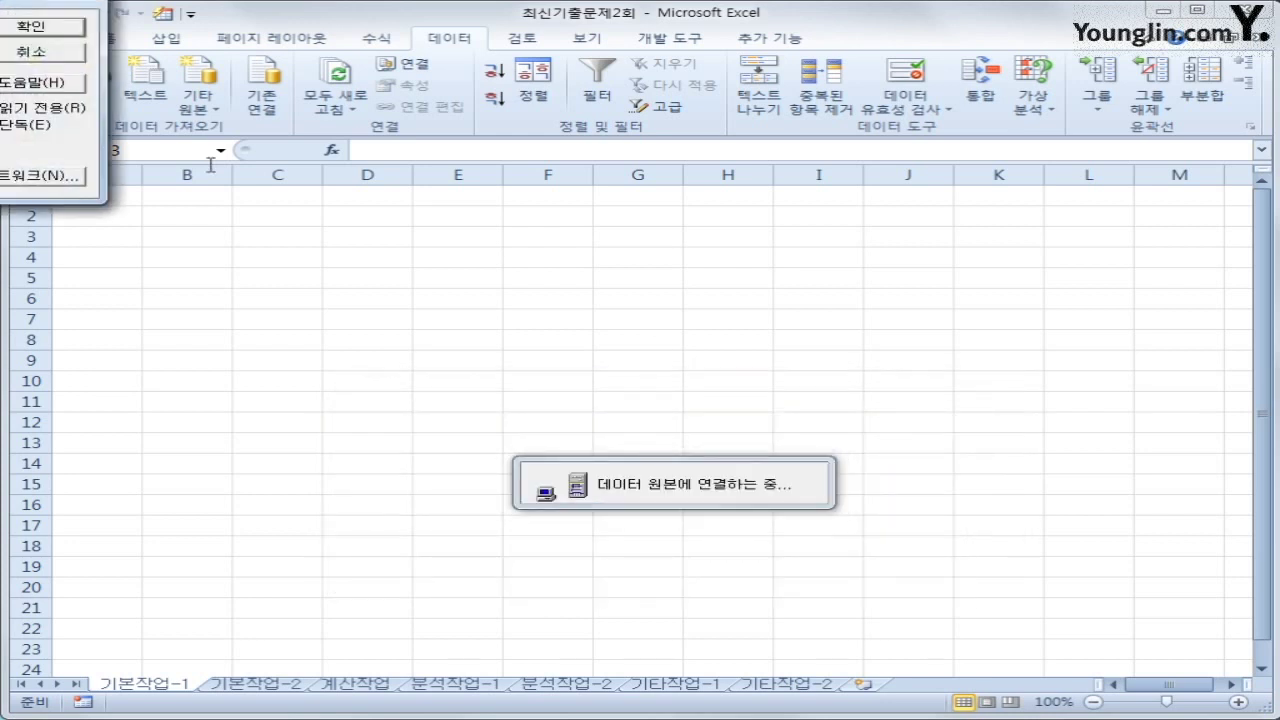
# Step: Connect to the database file 생활기상정보.accdb in the 기출문제 folder
pyautogui.moveTo(755, 193); pyautogui.dragTo(830, 198)
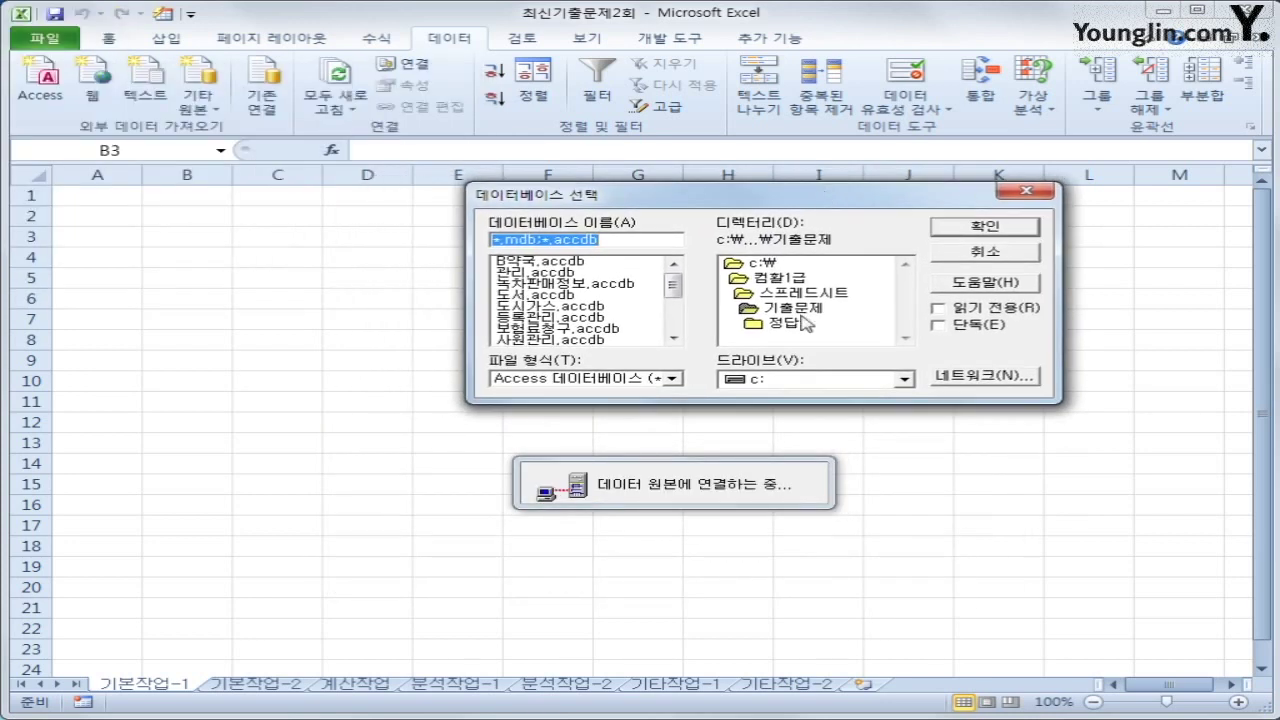
pyautogui.moveTo(672, 286); pyautogui.dragTo(672, 307)
pyautogui.click(645, 306)
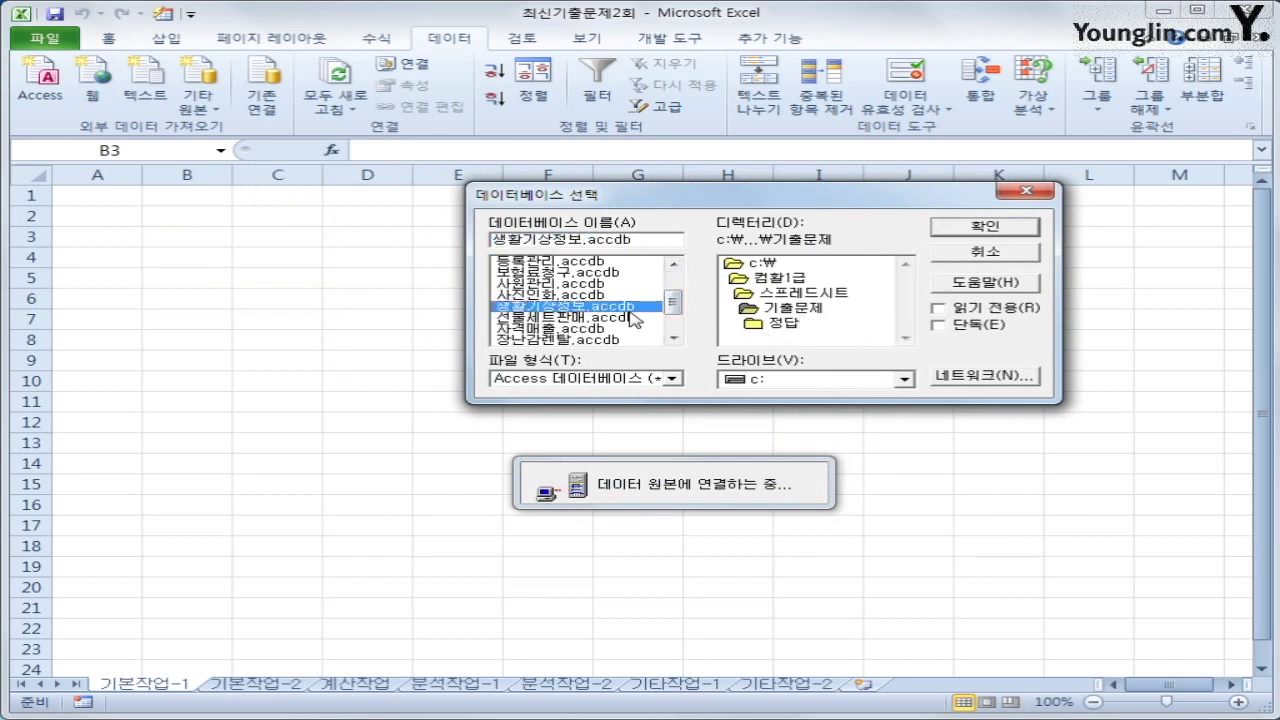
pyautogui.click(985, 227)
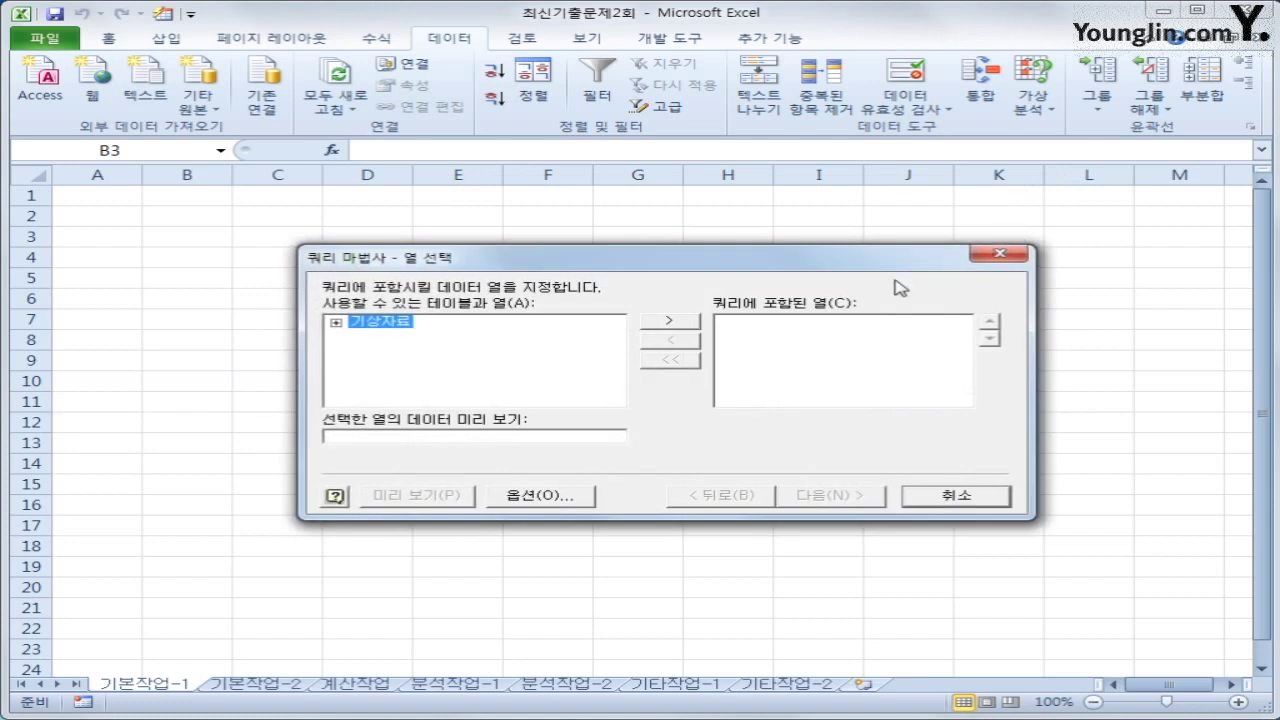
# Step: Include the 지역, 지역명, 기상, 3월, 4월 and 5월 columns of the 기상자료 table in the query, in that order
pyautogui.doubleClick(389, 325)
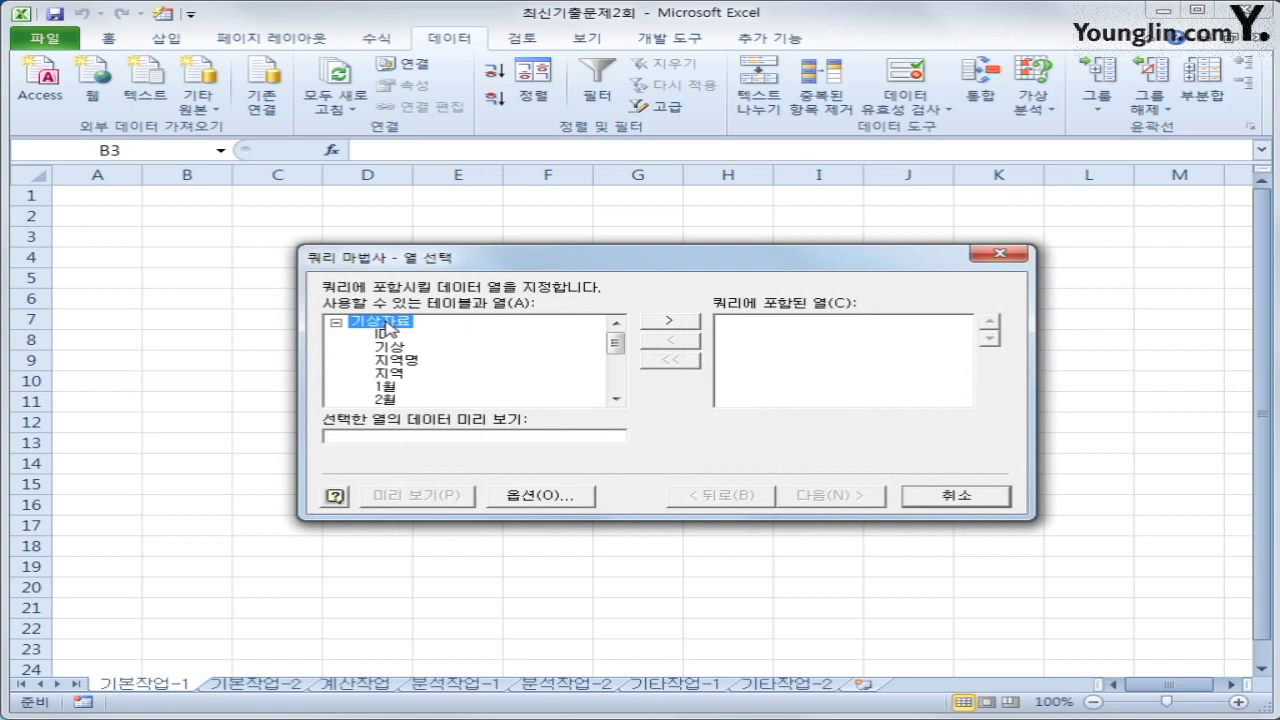
pyautogui.doubleClick(394, 374)
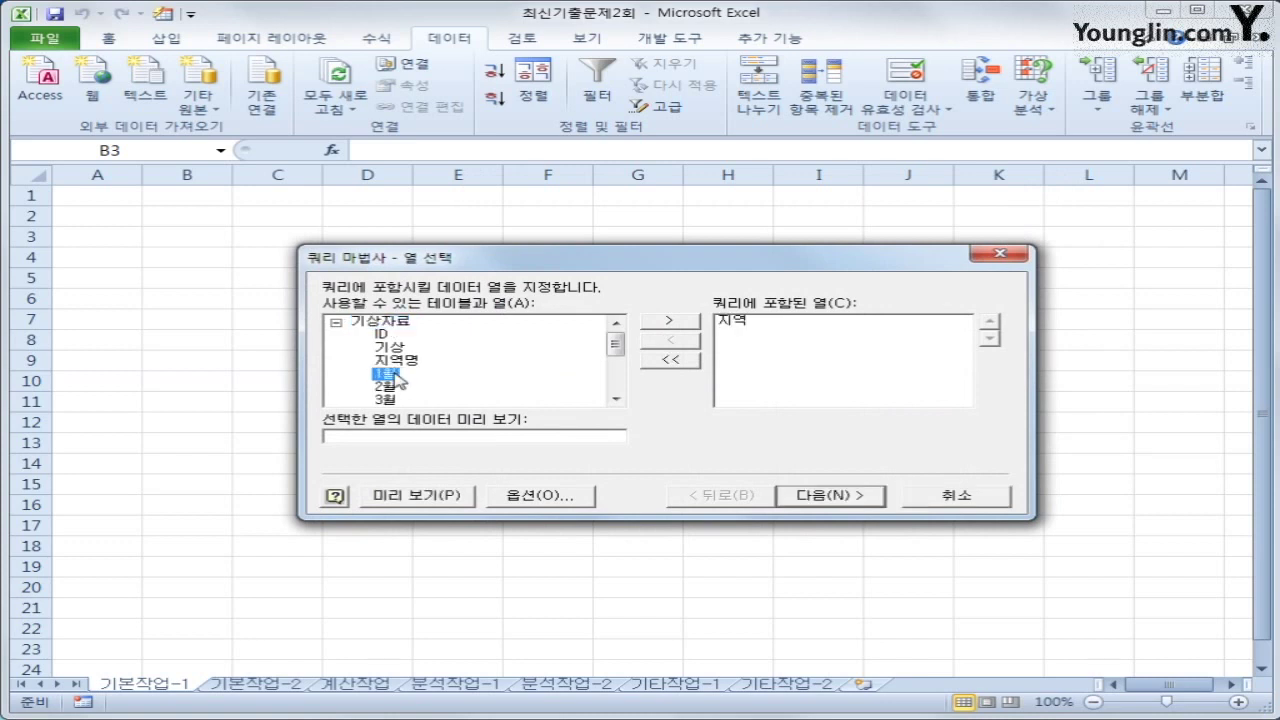
pyautogui.doubleClick(396, 361)
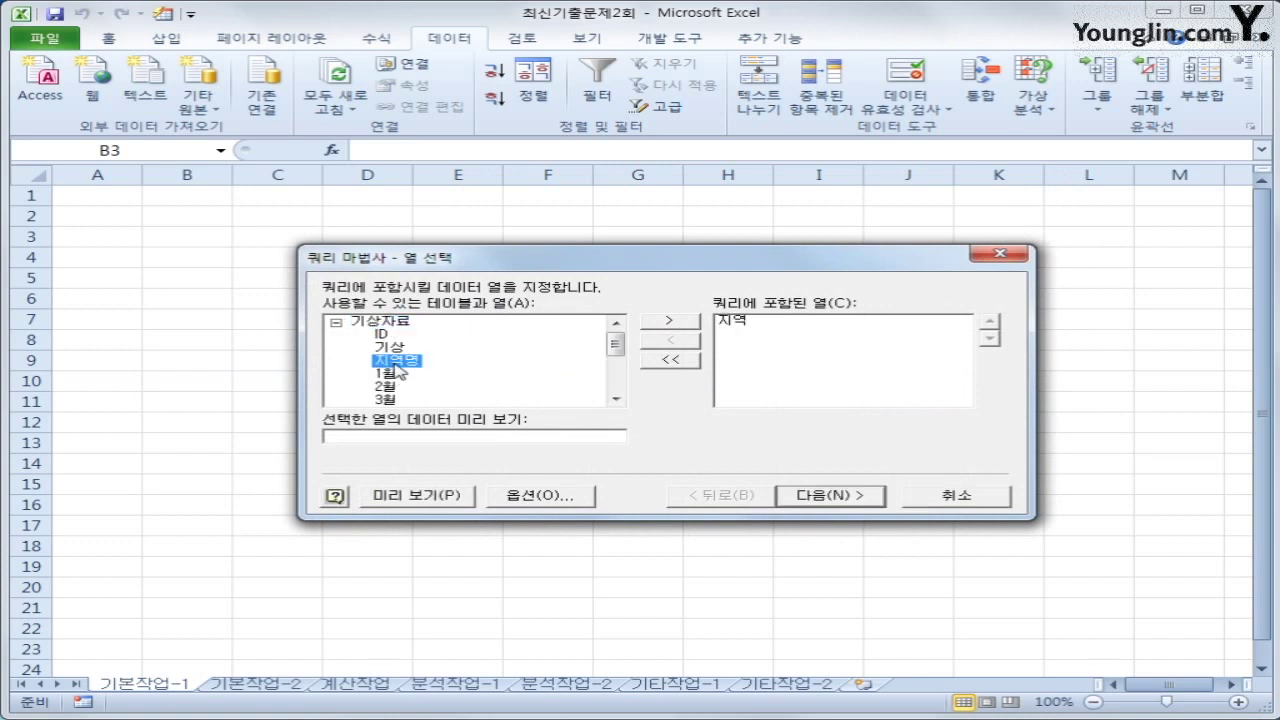
pyautogui.click(399, 348)
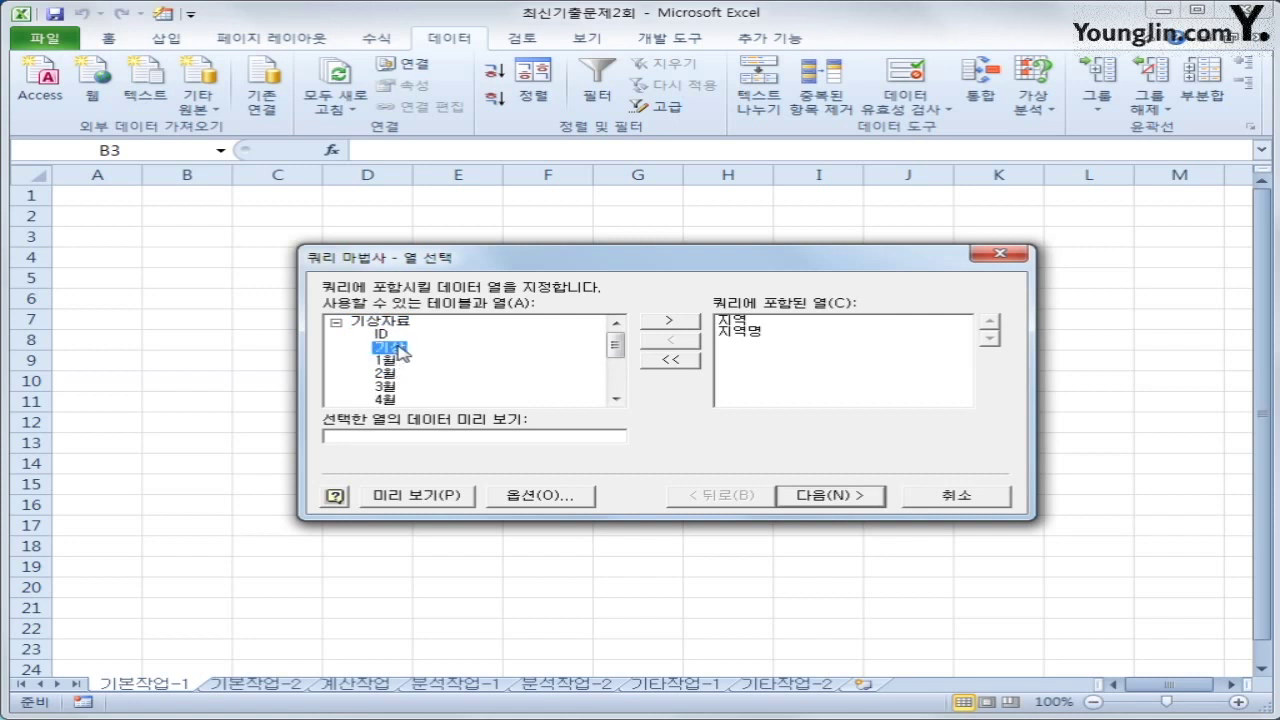
pyautogui.doubleClick(399, 349)
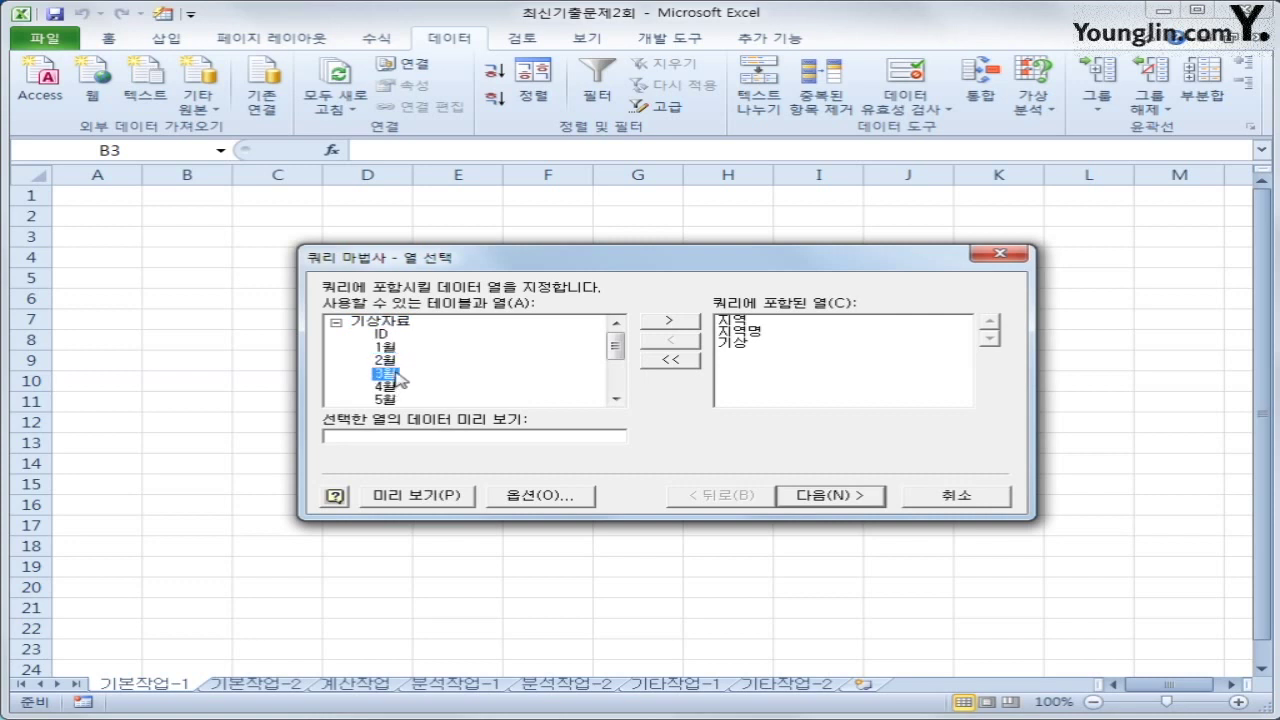
pyautogui.doubleClick(389, 375)
pyautogui.doubleClick(389, 375)
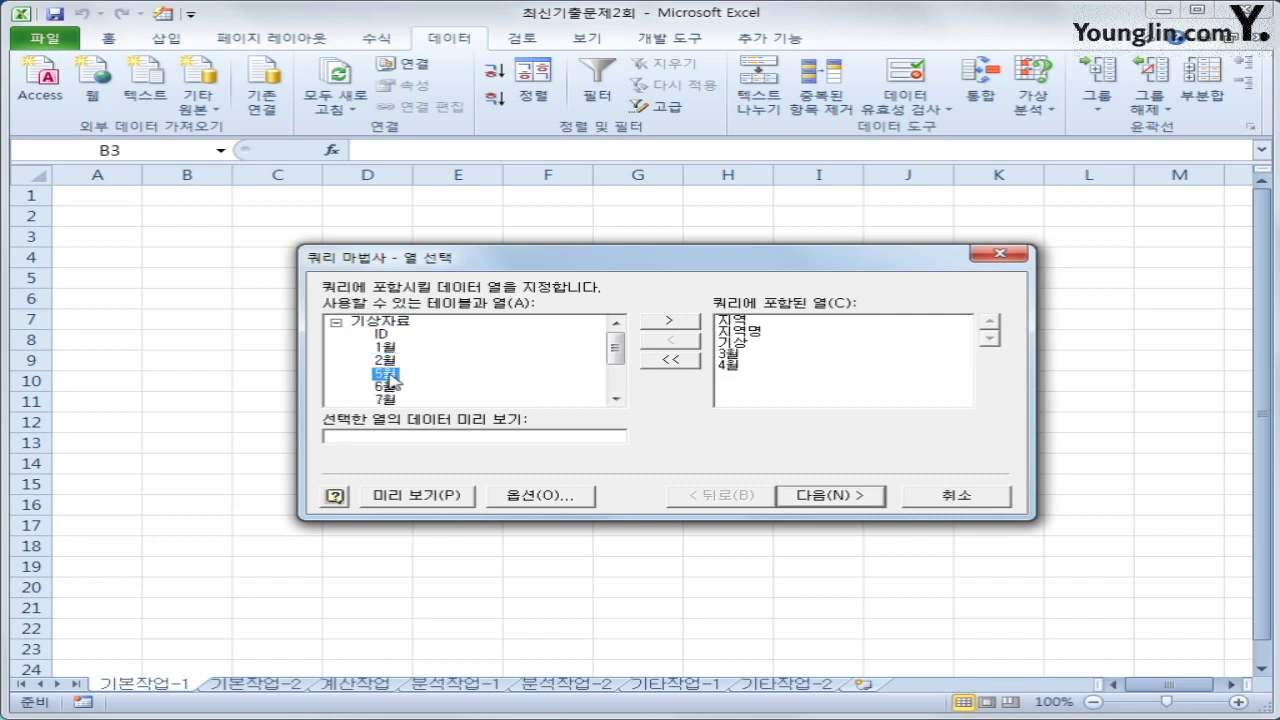
pyautogui.doubleClick(389, 375)
pyautogui.click(798, 500)
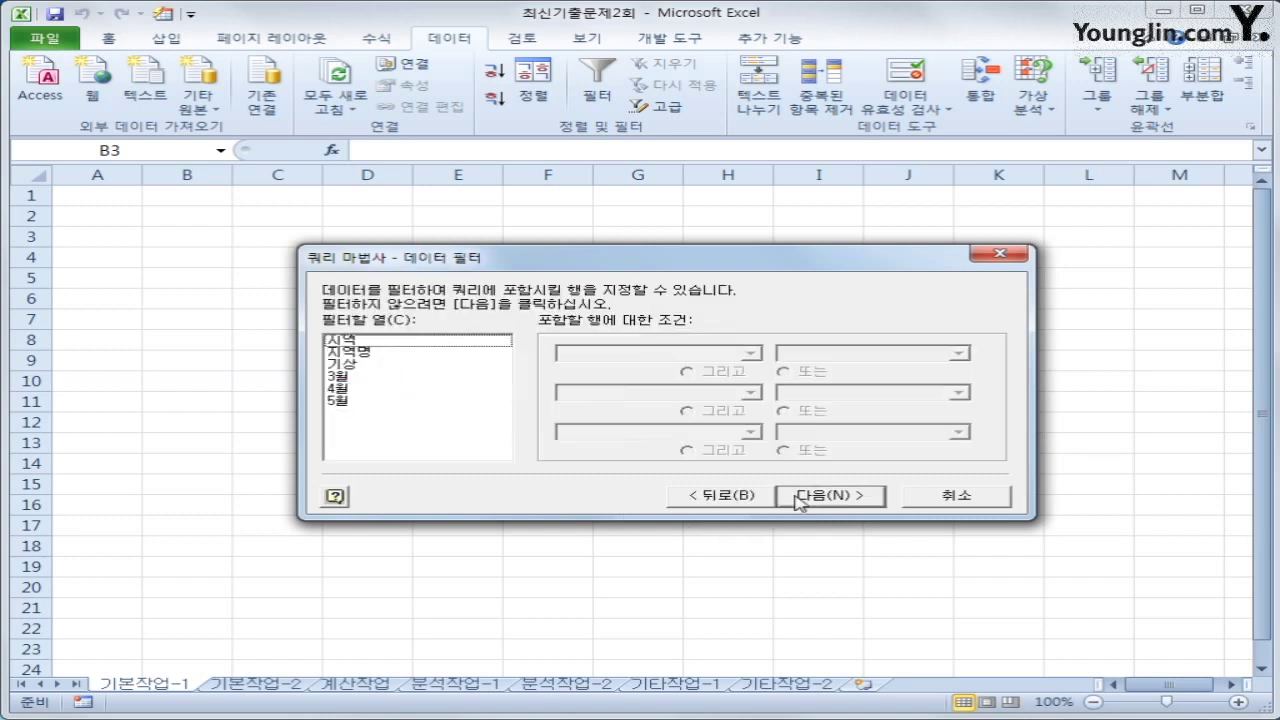
# Step: Filter the query rows to those where 지역 equals 강원
pyautogui.click(434, 341)
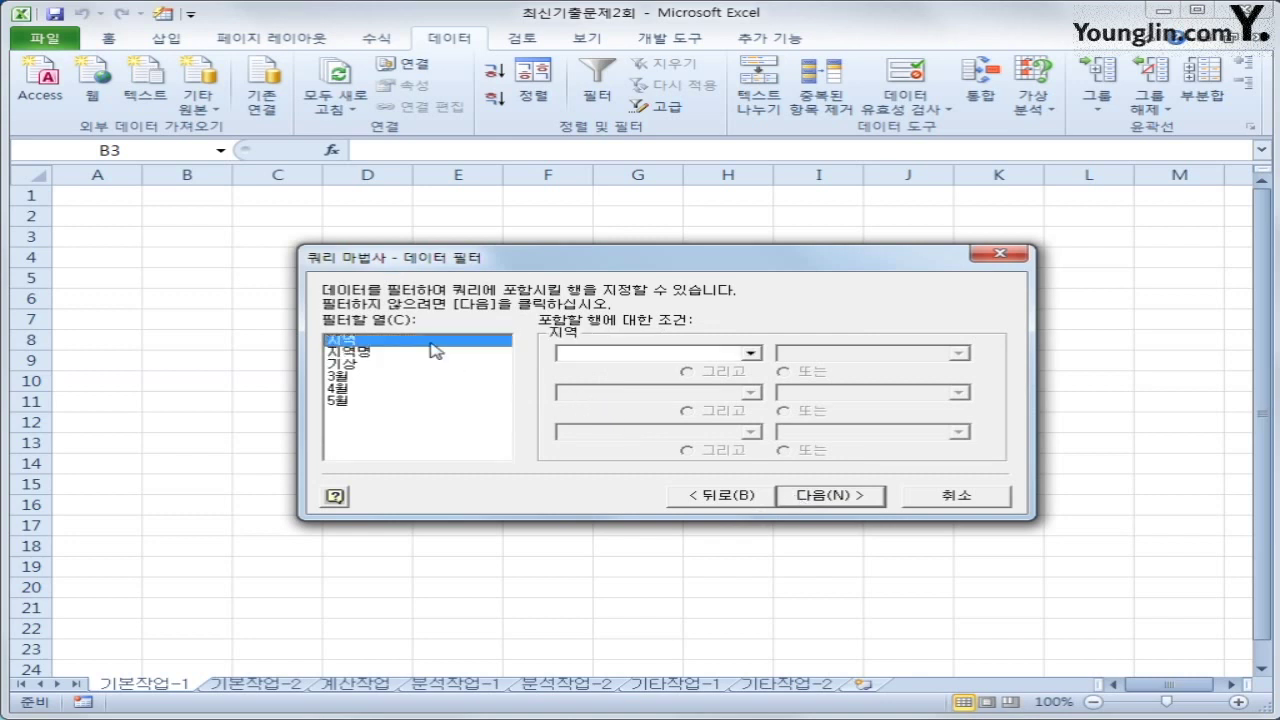
pyautogui.click(634, 354)
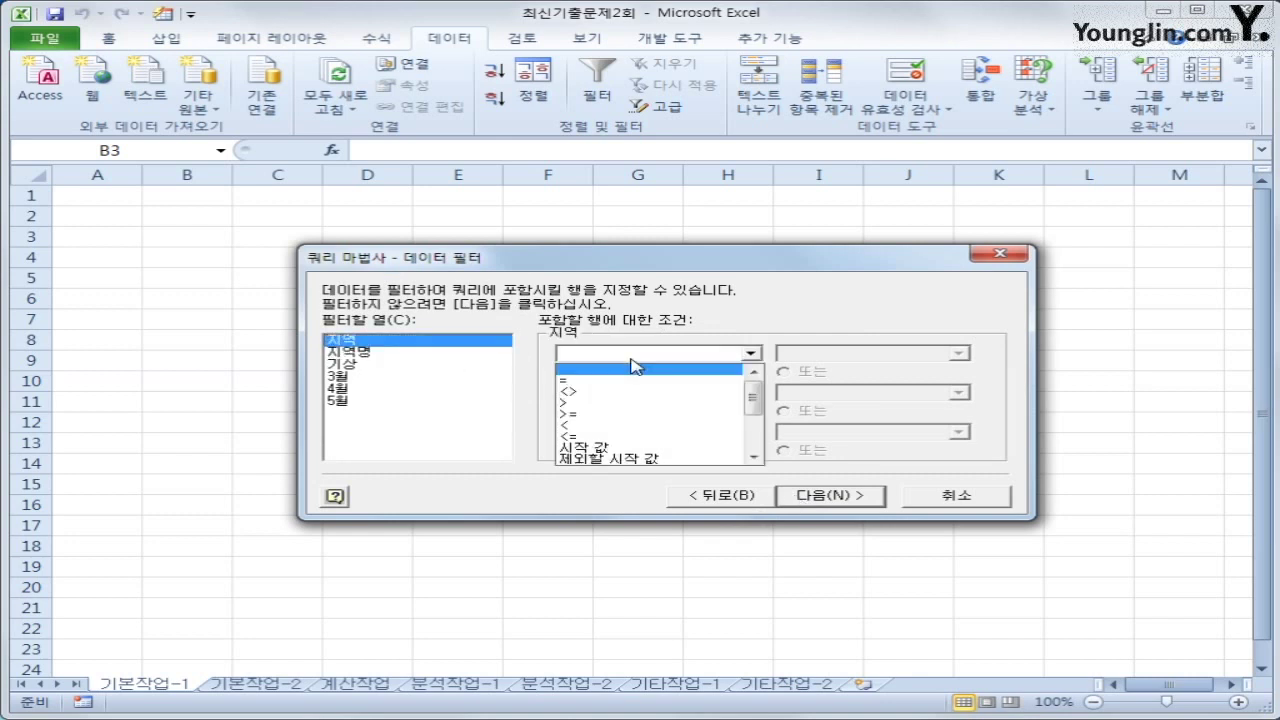
pyautogui.click(634, 366)
pyautogui.click(897, 356)
pyautogui.click(958, 353)
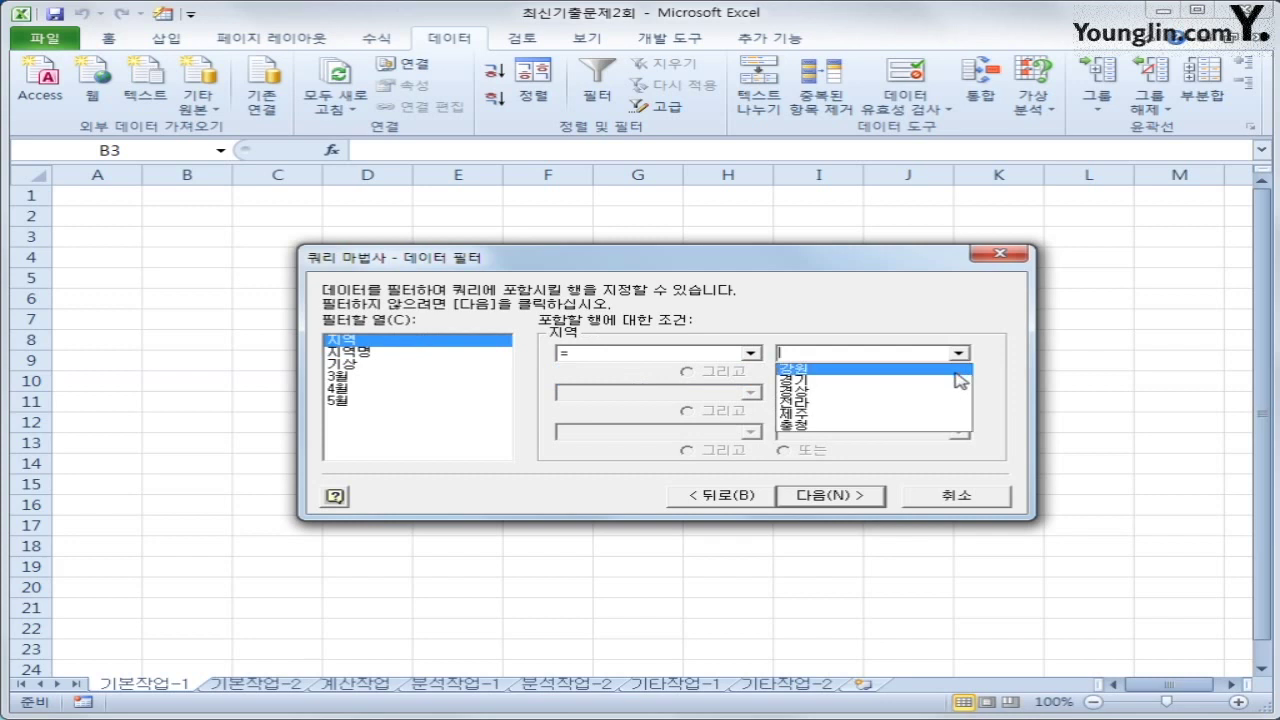
pyautogui.click(956, 373)
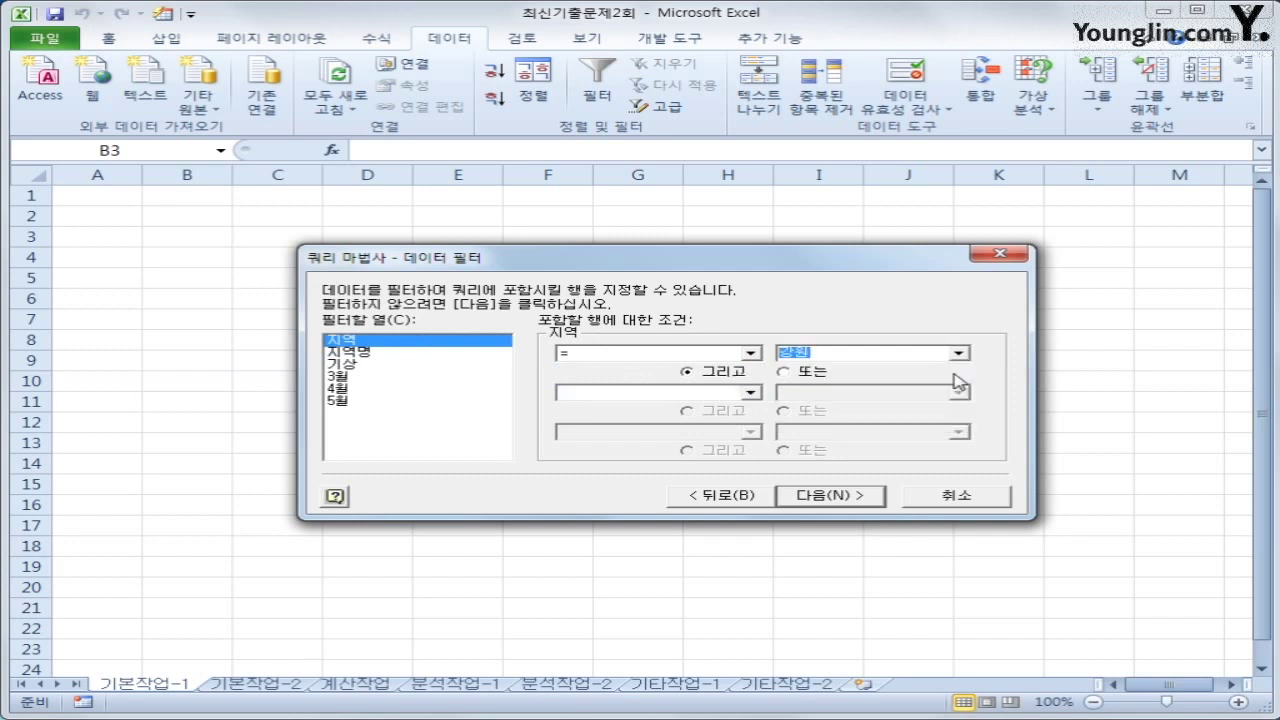
# Step: Add a filter condition that 기상 equals 최고기온 or equals 평균온도, and accept the filters
pyautogui.click(383, 366)
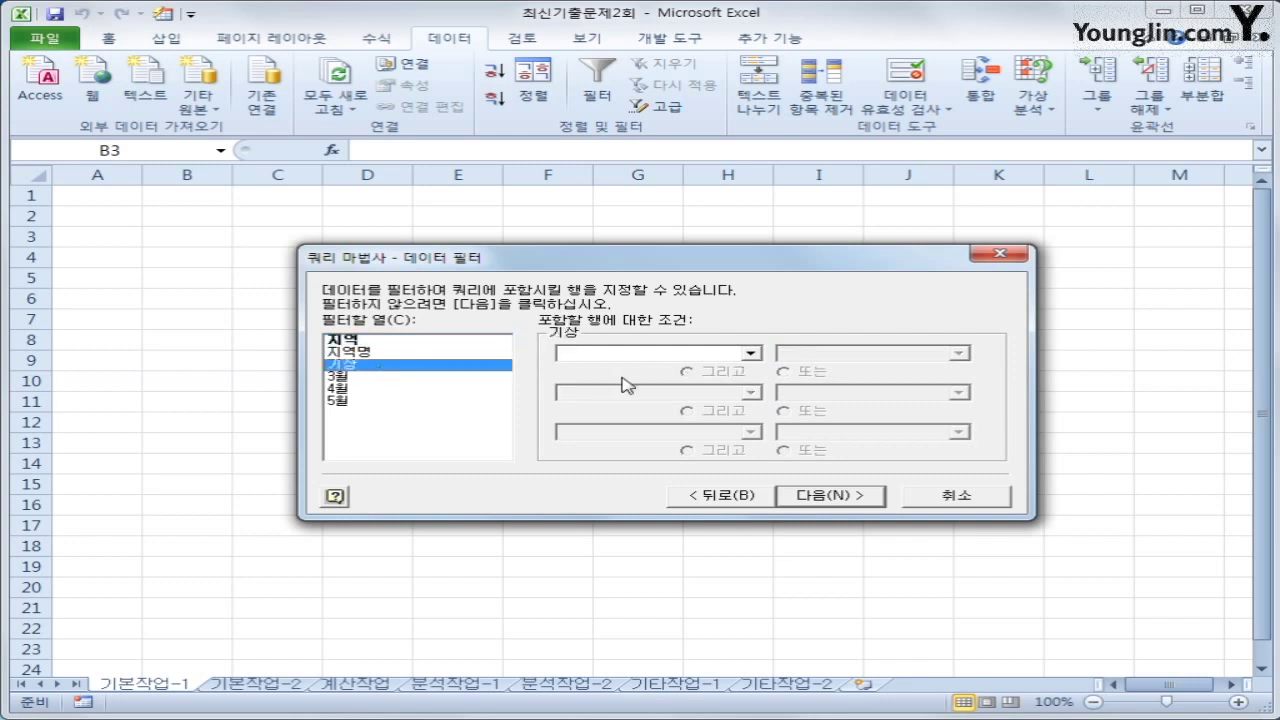
pyautogui.click(750, 353)
pyautogui.click(735, 380)
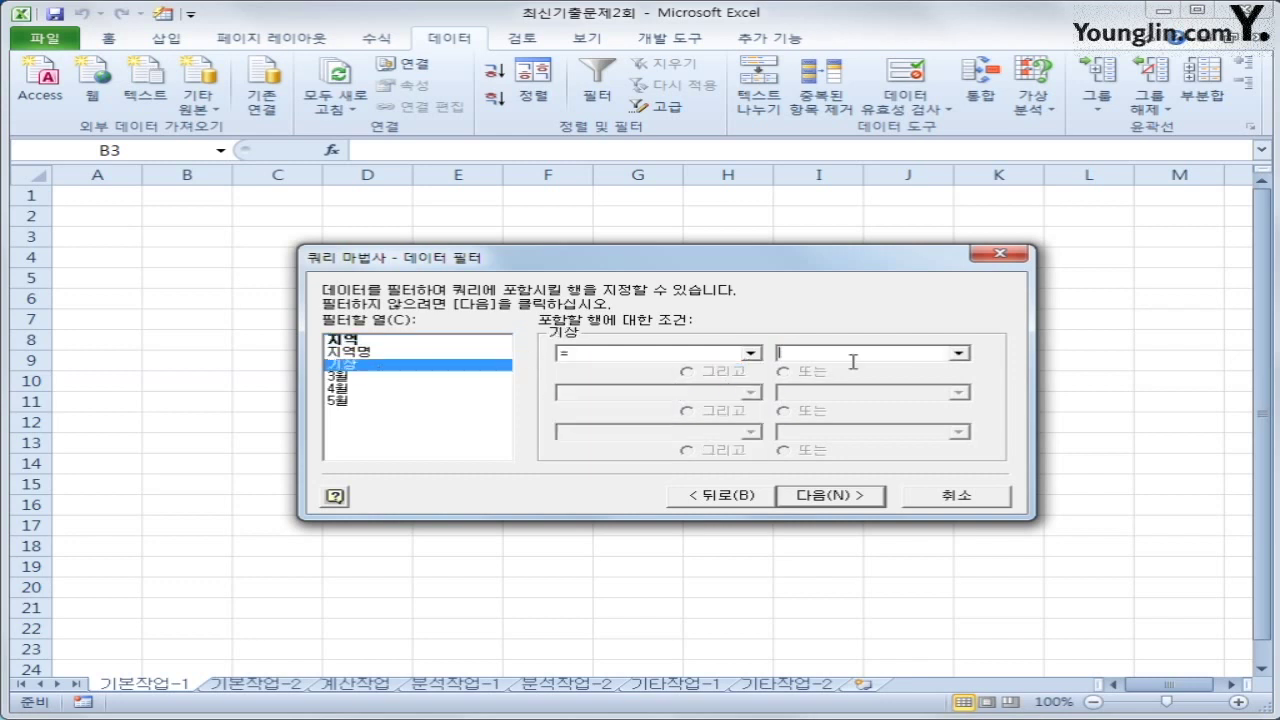
pyautogui.click(965, 356)
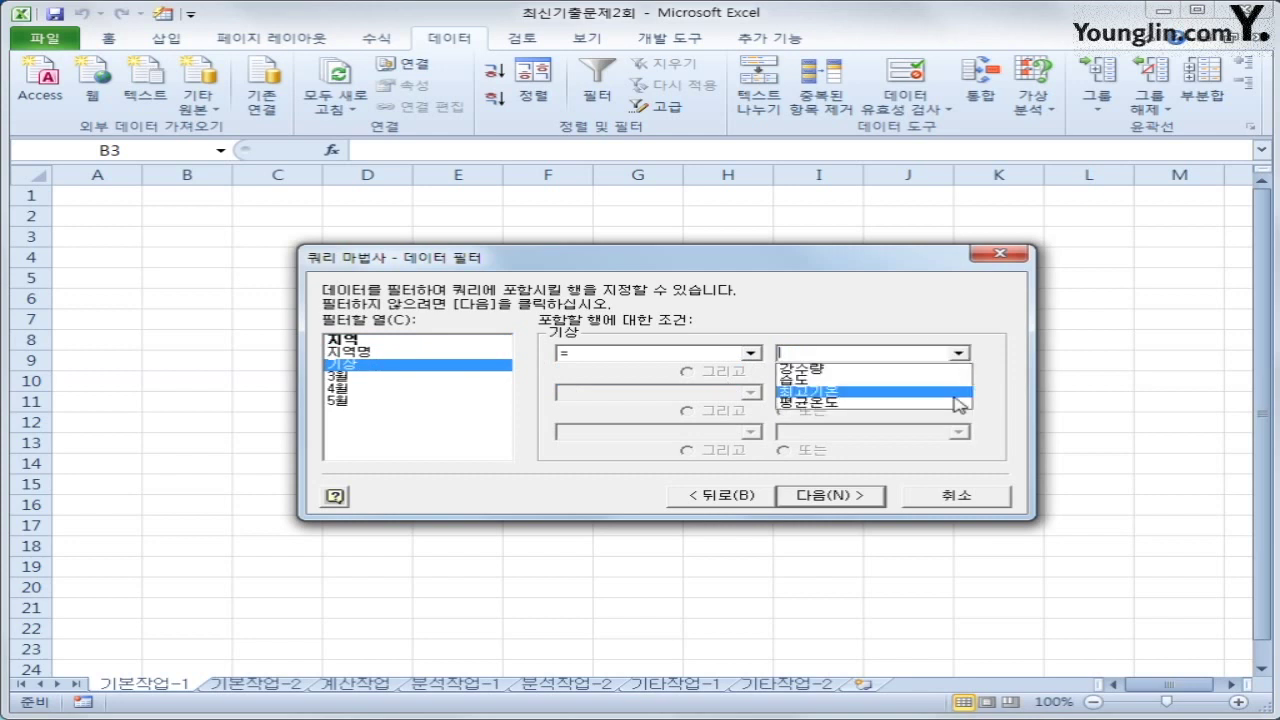
pyautogui.click(808, 391)
pyautogui.click(812, 374)
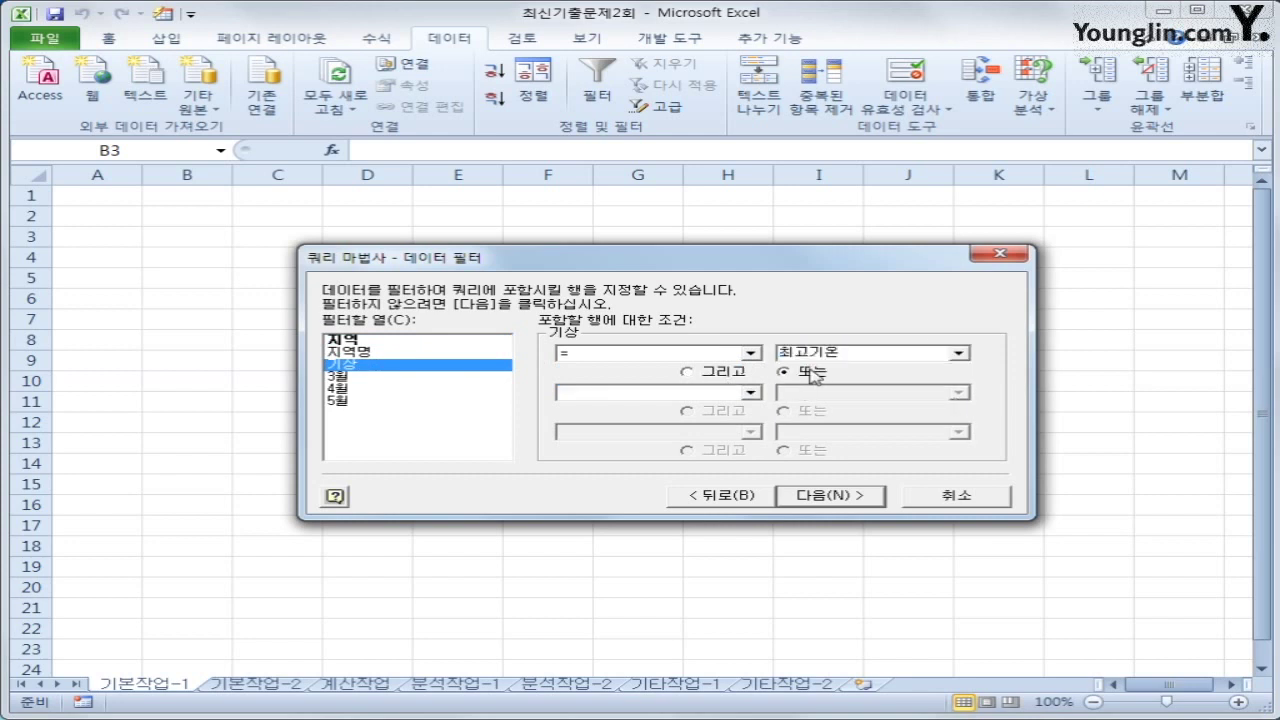
pyautogui.click(751, 393)
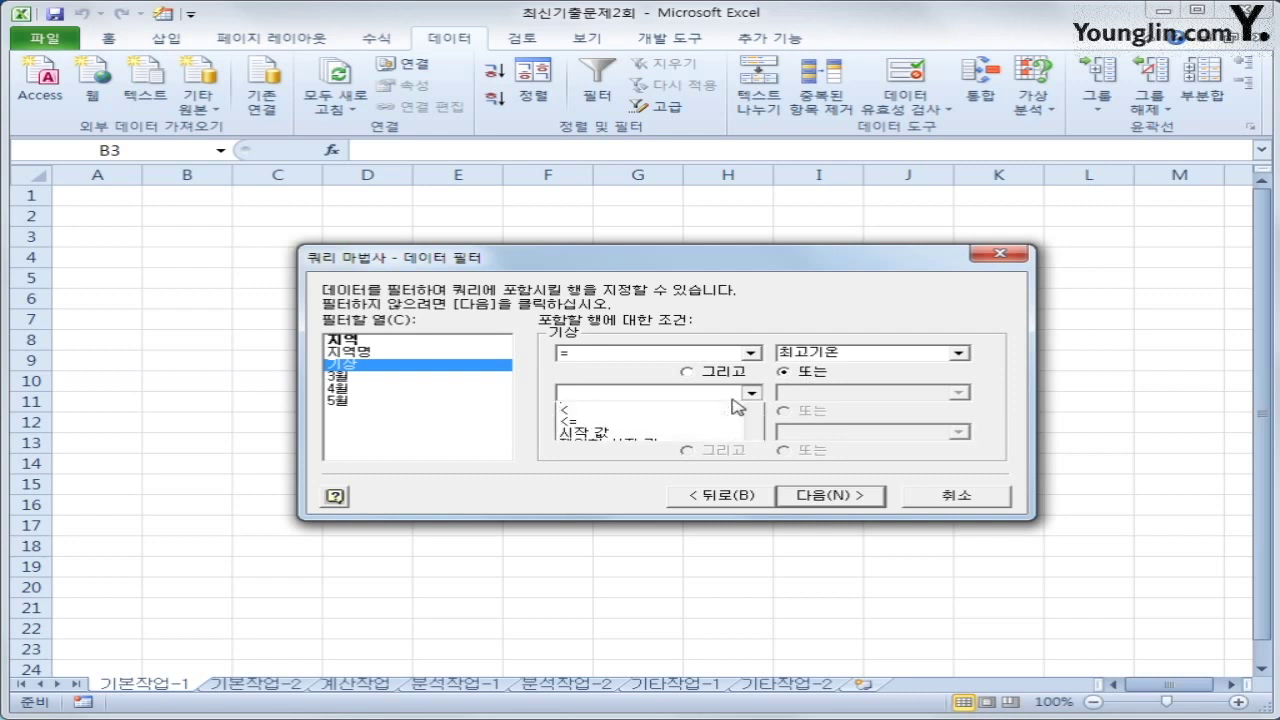
pyautogui.click(722, 420)
pyautogui.click(960, 393)
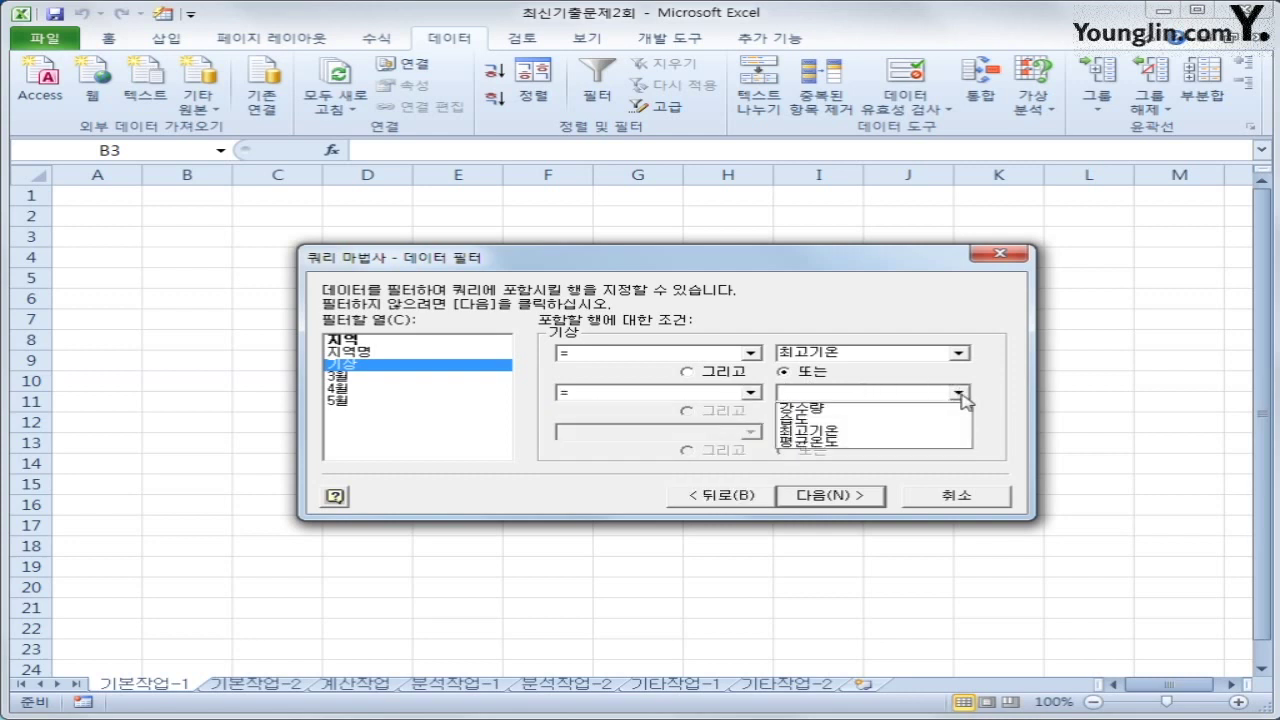
pyautogui.click(926, 446)
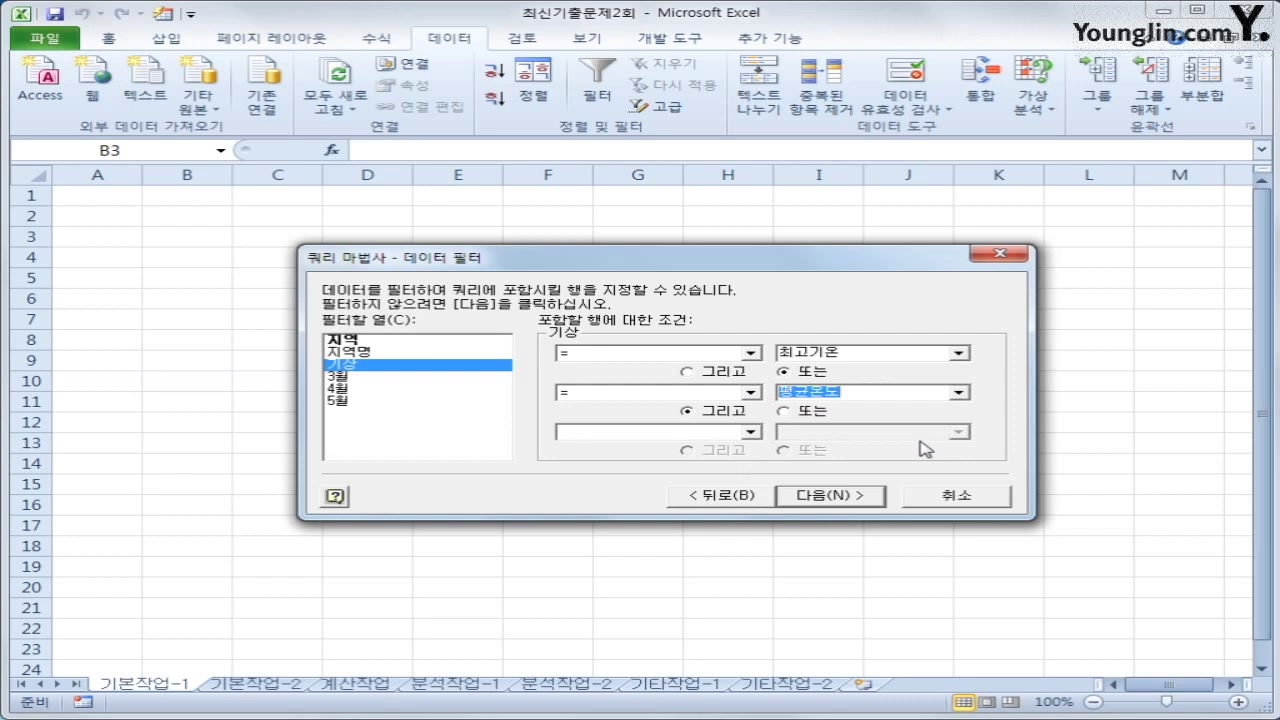
pyautogui.click(826, 507)
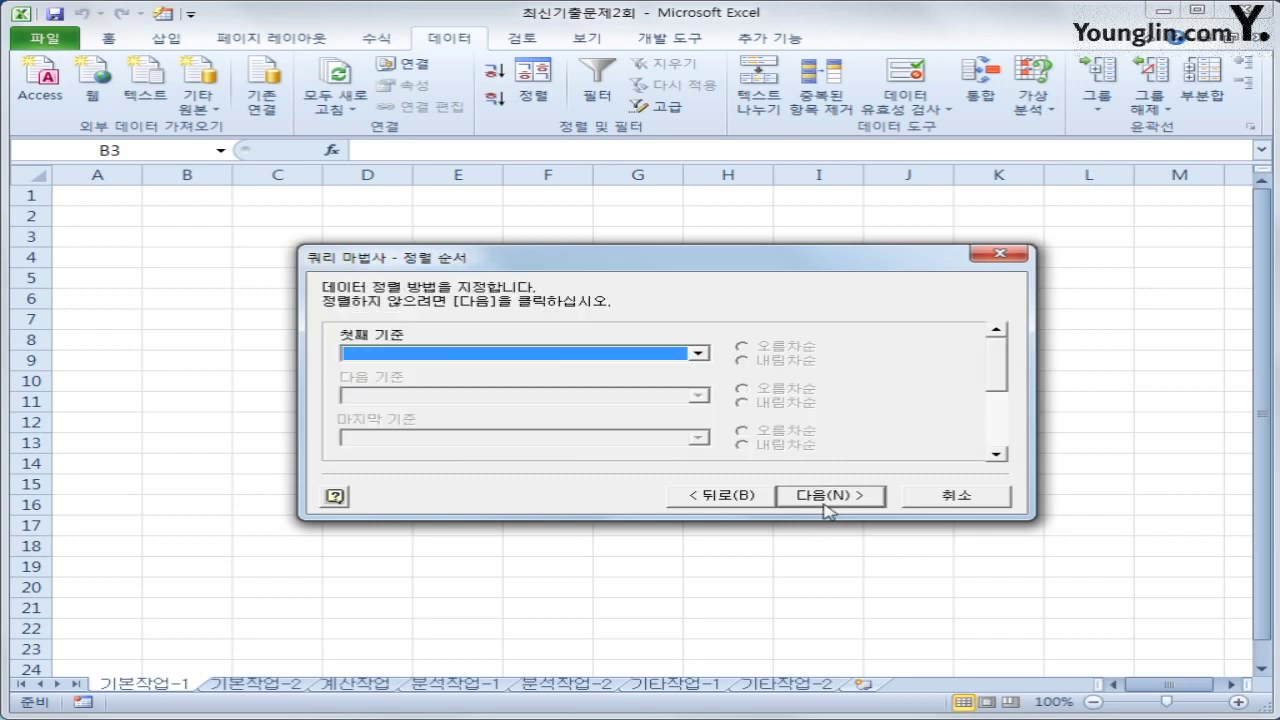
# Step: Sort the query by 지역명 ascending with 기상 descending as the second key, and finish the wizard returning the data to Excel
pyautogui.click(617, 355)
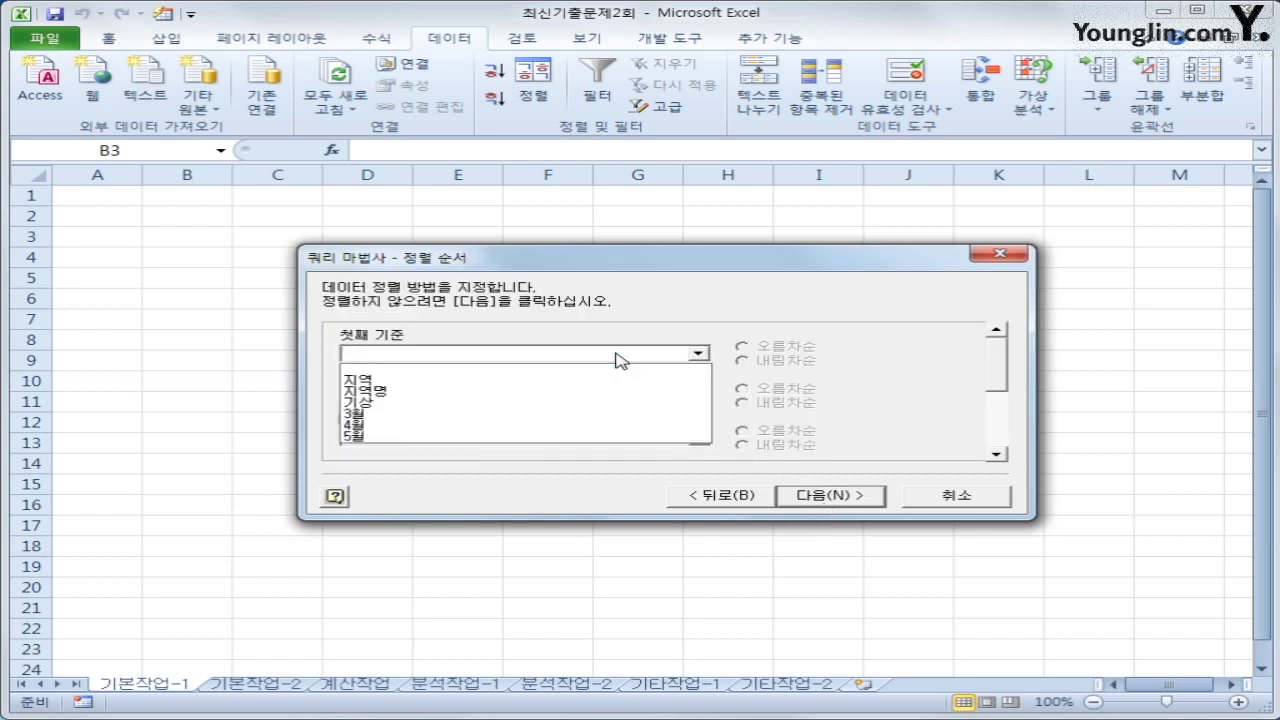
pyautogui.click(610, 393)
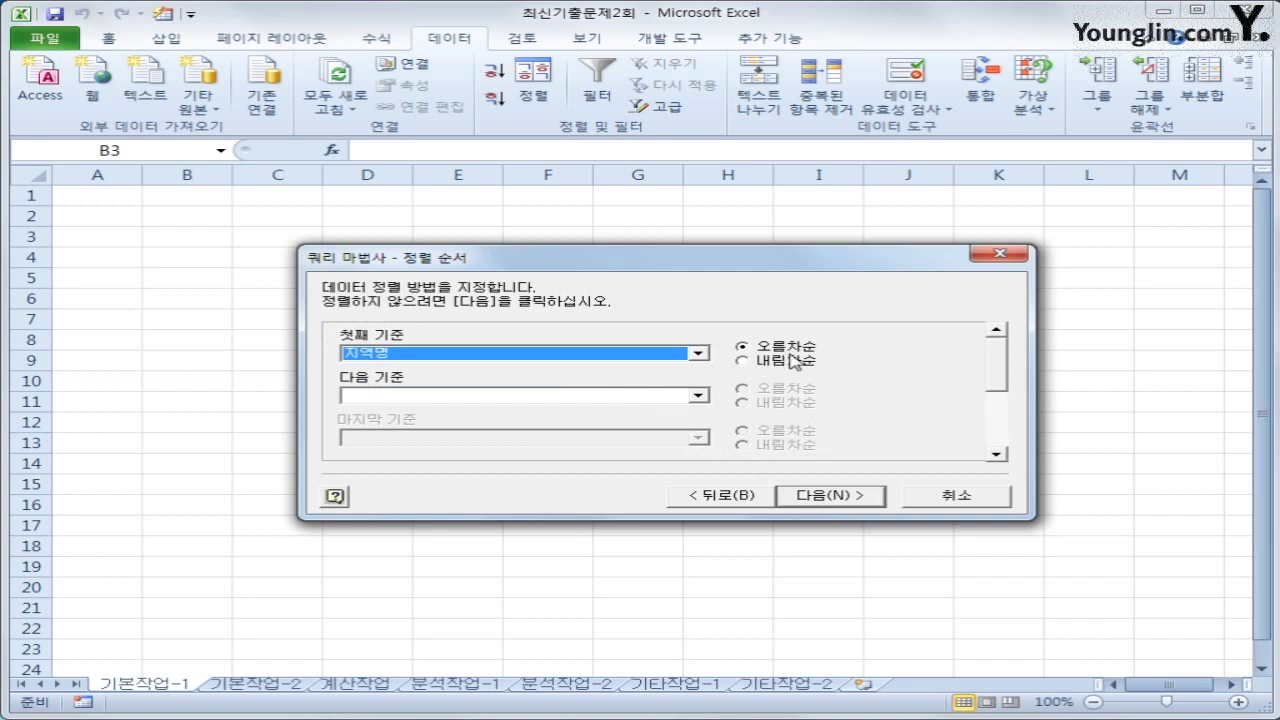
pyautogui.click(660, 396)
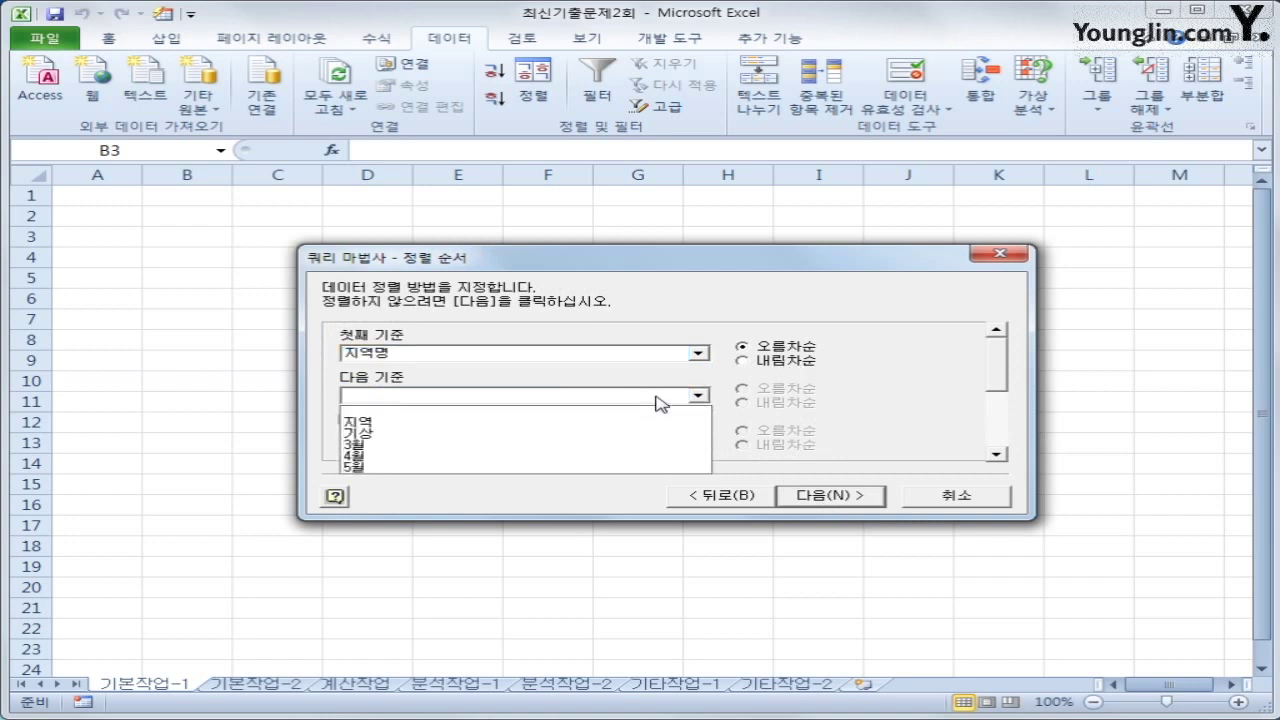
pyautogui.click(654, 436)
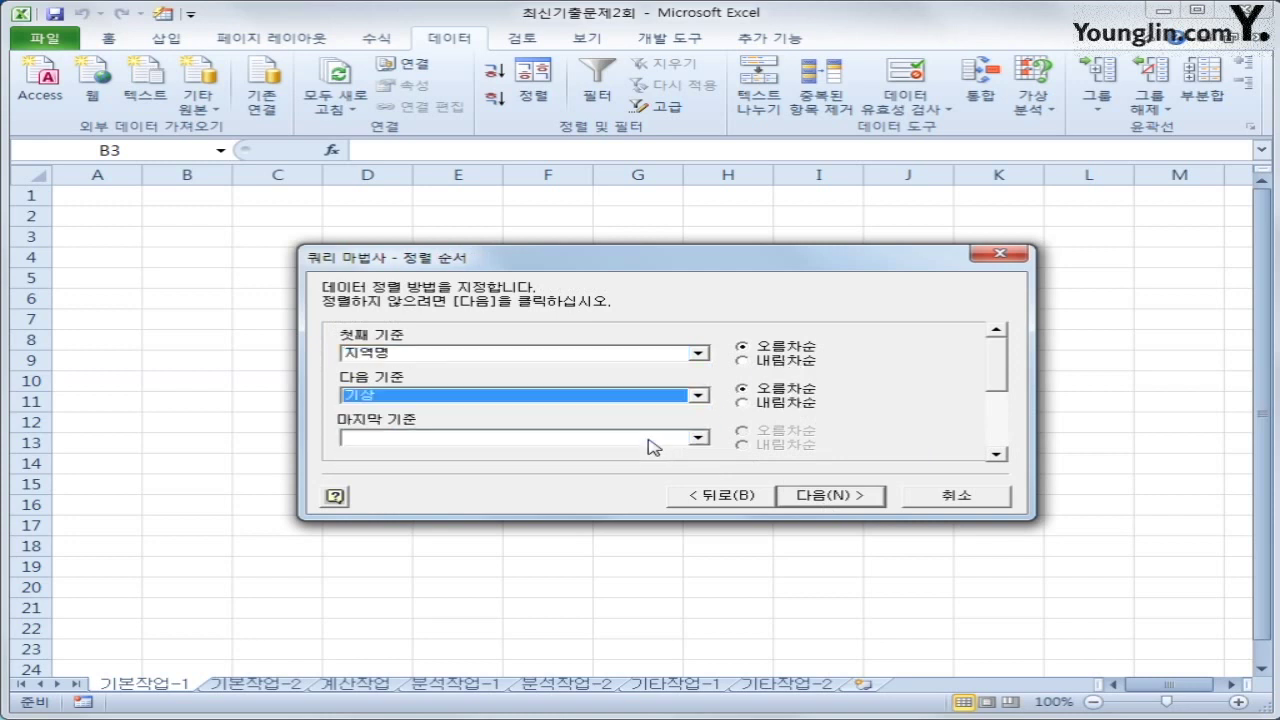
pyautogui.click(780, 404)
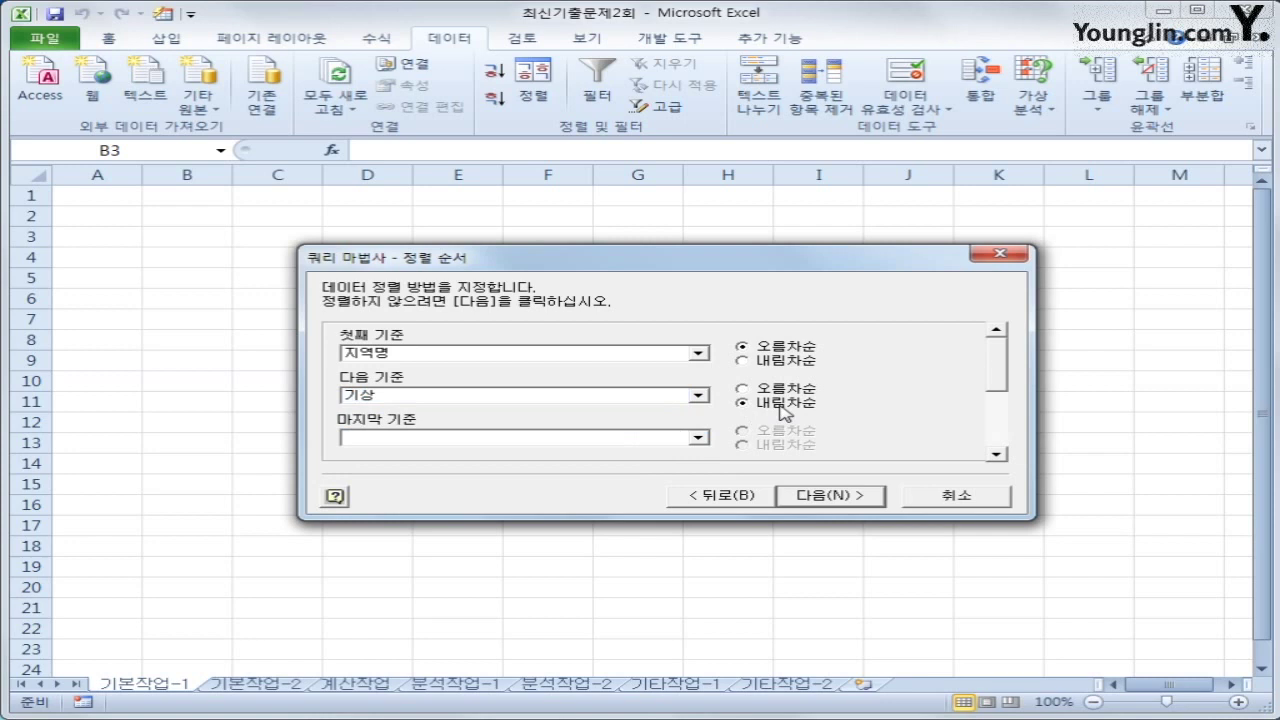
pyautogui.click(840, 495)
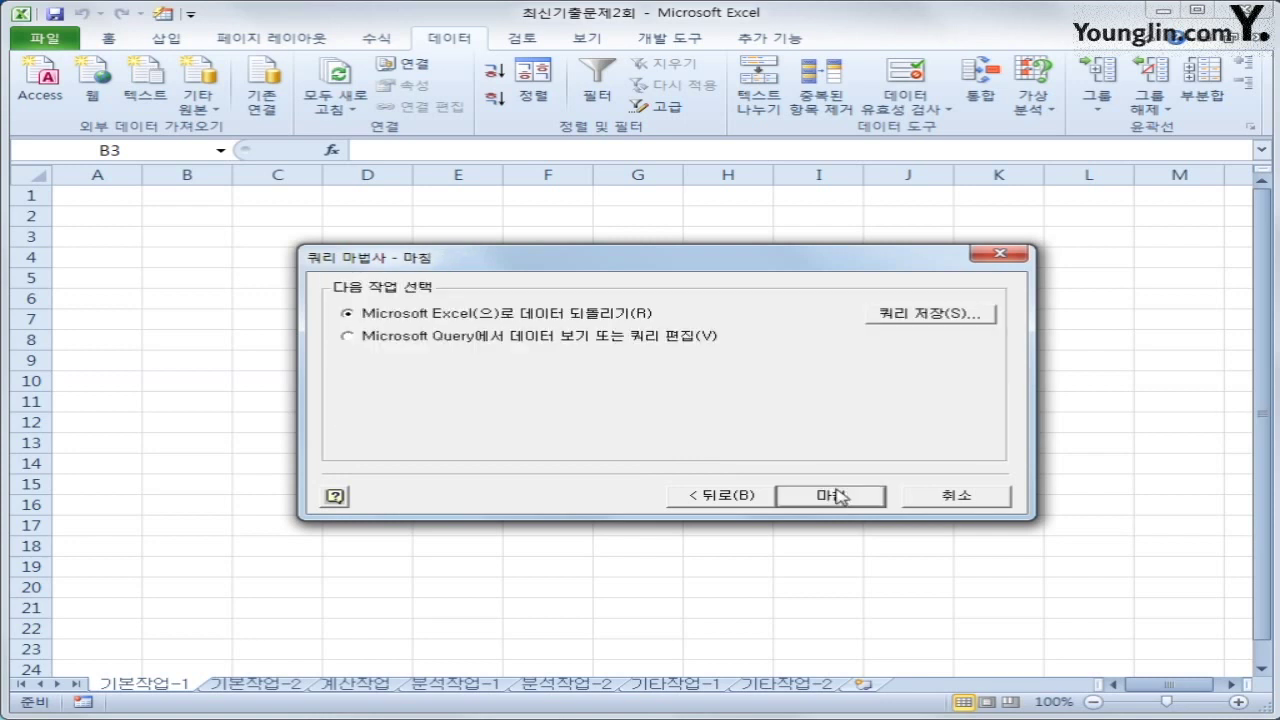
pyautogui.click(830, 495)
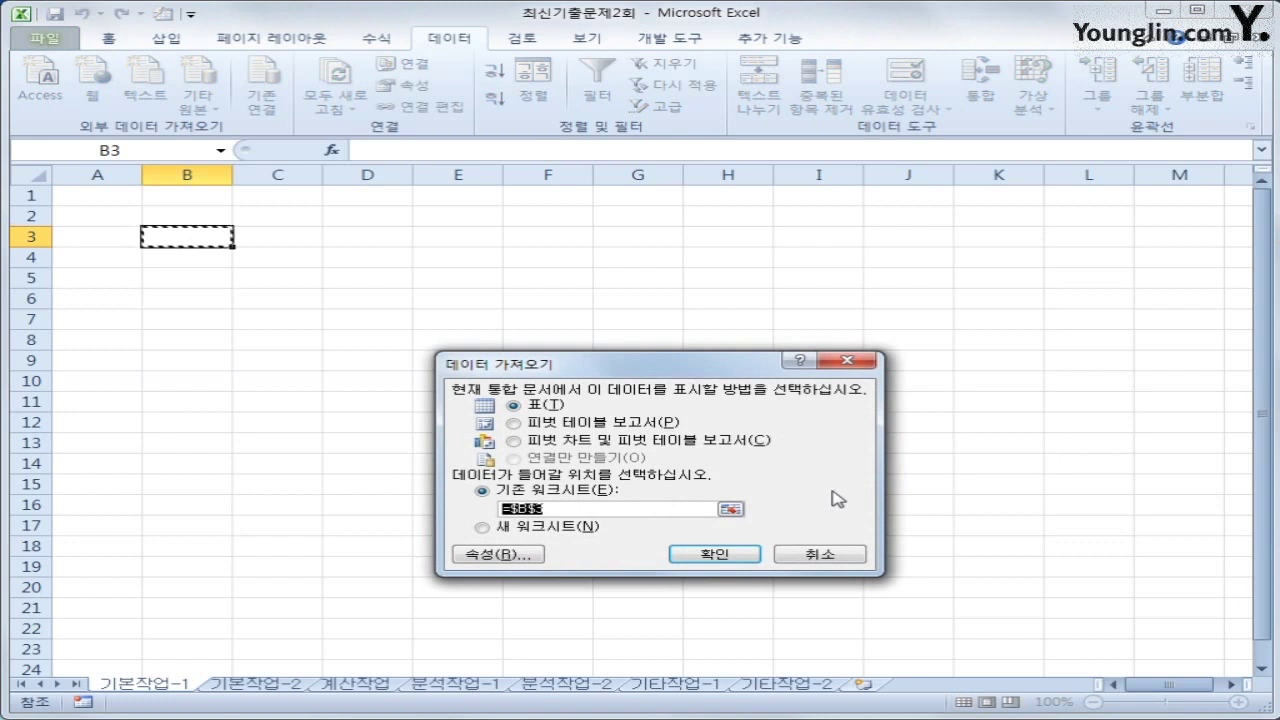
# Step: Place the query data as a table at B3 of the existing worksheet, and convert that table to a normal range
pyautogui.click(742, 557)
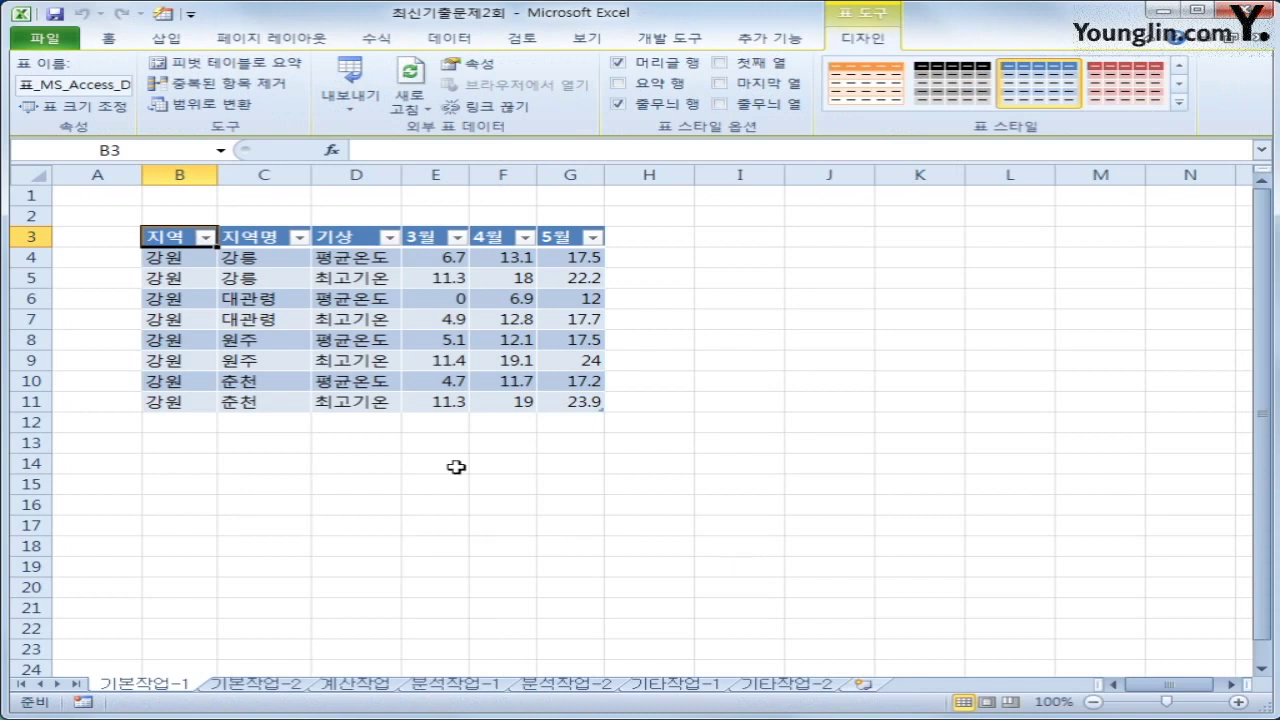
pyautogui.click(221, 110)
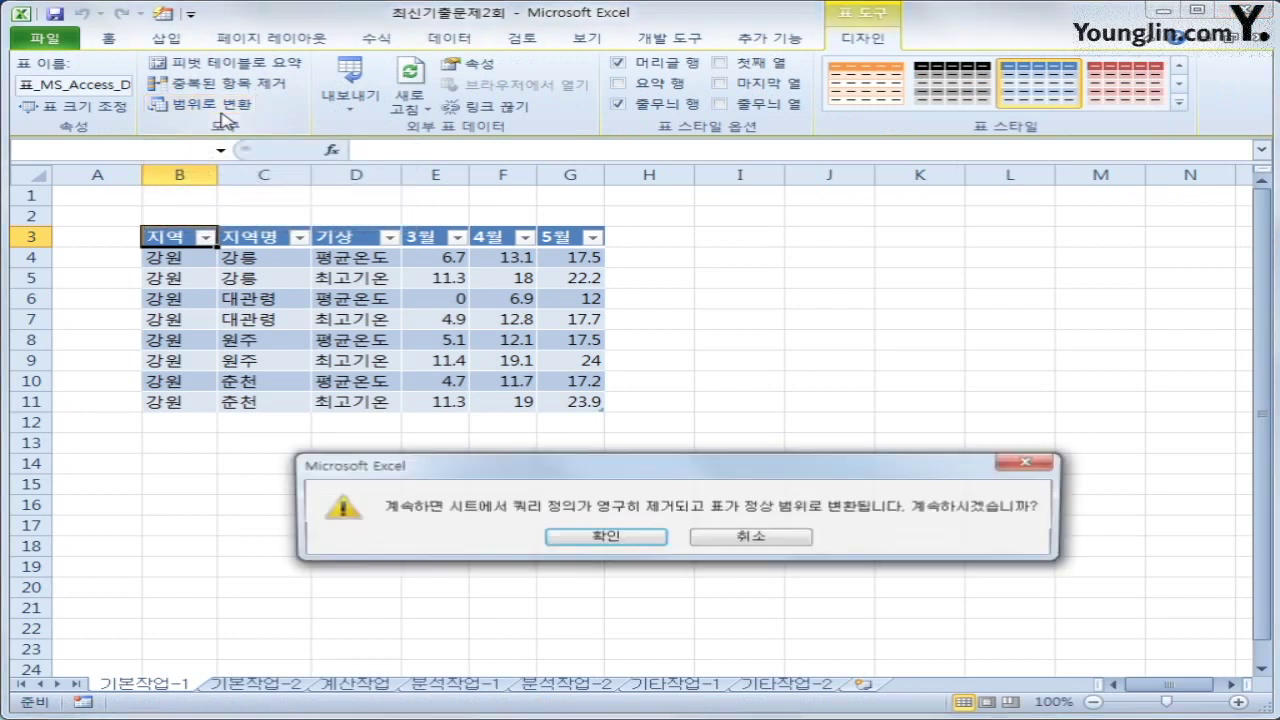
pyautogui.moveTo(568, 464); pyautogui.dragTo(570, 377)
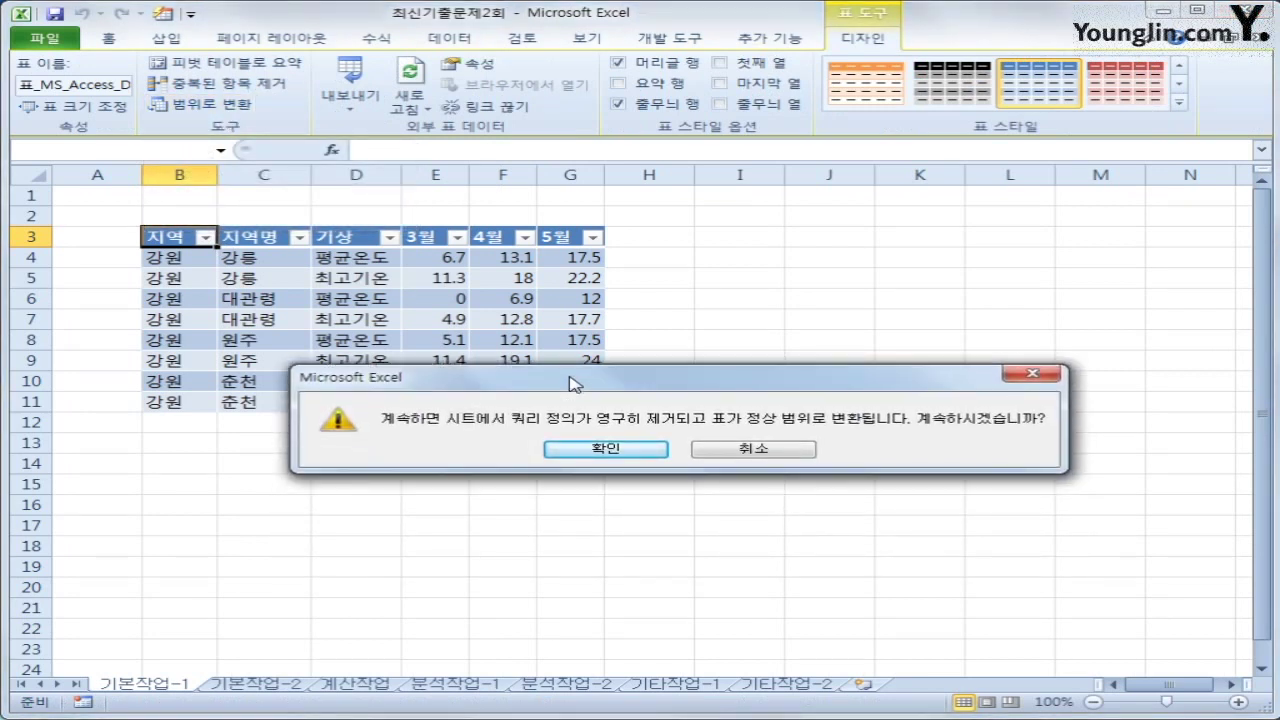
pyautogui.click(634, 452)
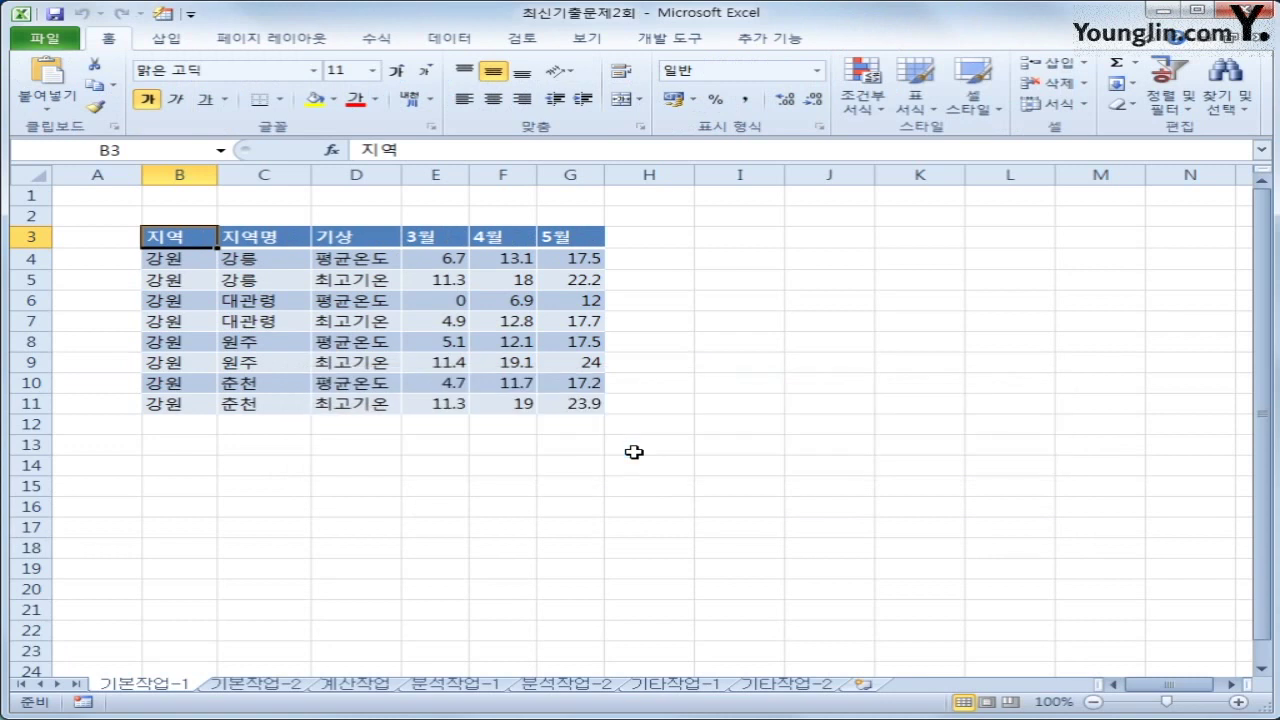
# Step: On sheet 기본작업-2, enter the criteria heading 조건 in cell I2
pyautogui.click(292, 678)
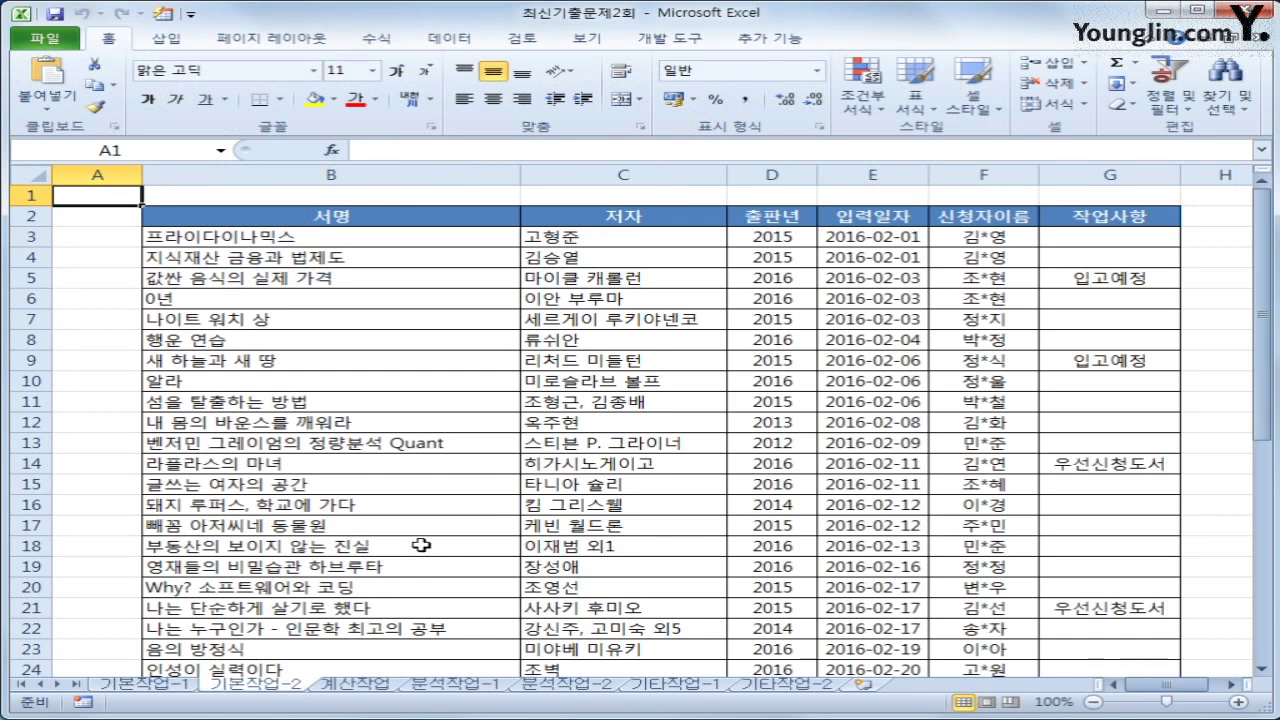
pyautogui.click(1232, 684)
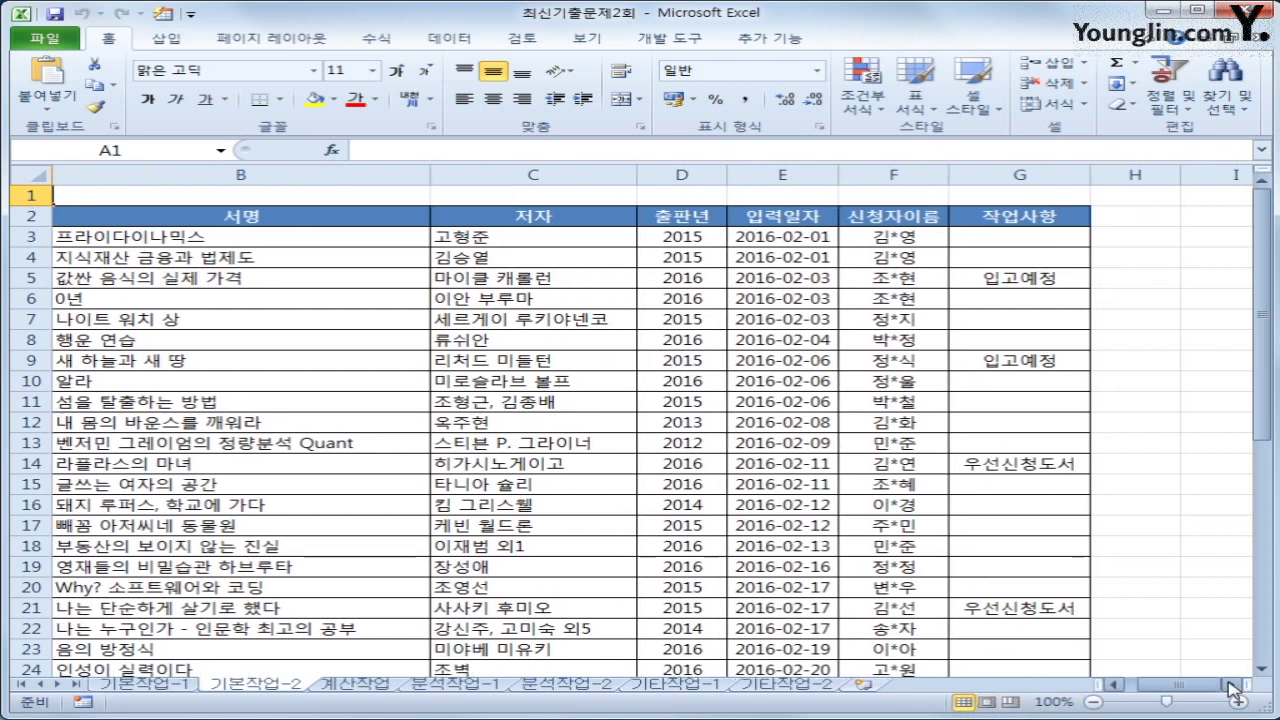
pyautogui.click(1232, 684)
pyautogui.moveTo(857, 216); pyautogui.dragTo(846, 242)
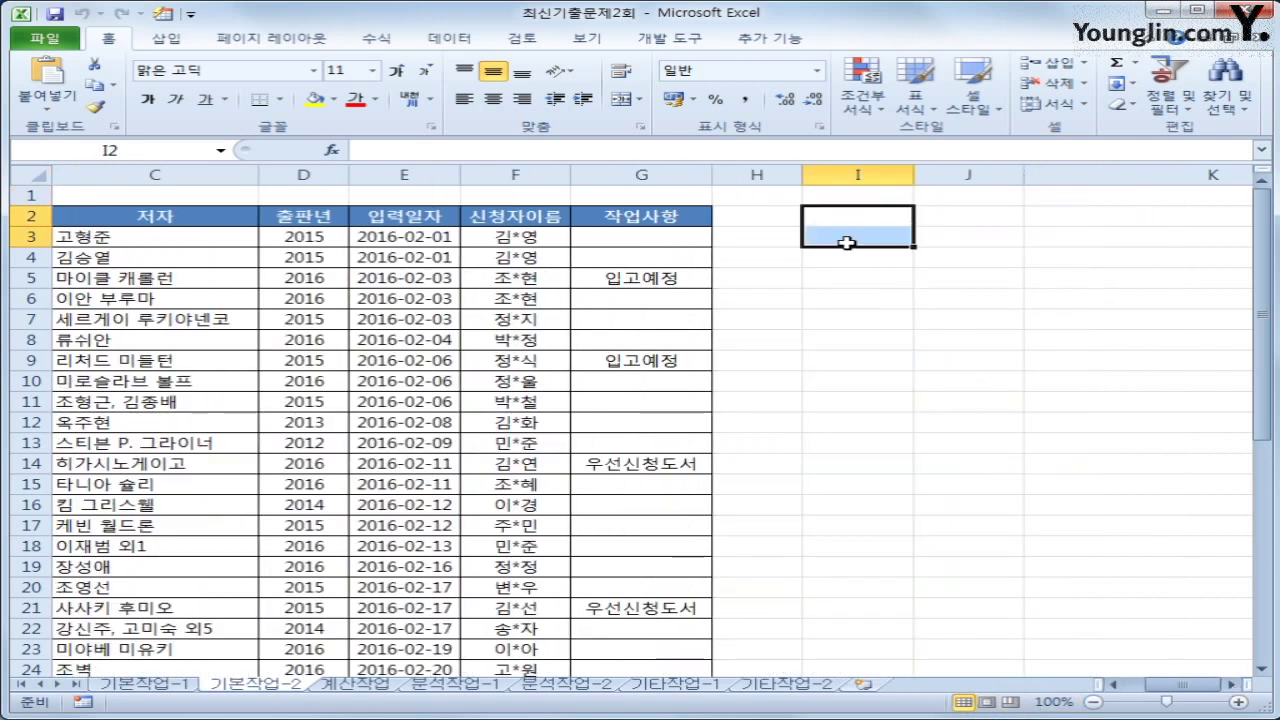
pyautogui.click(857, 218)
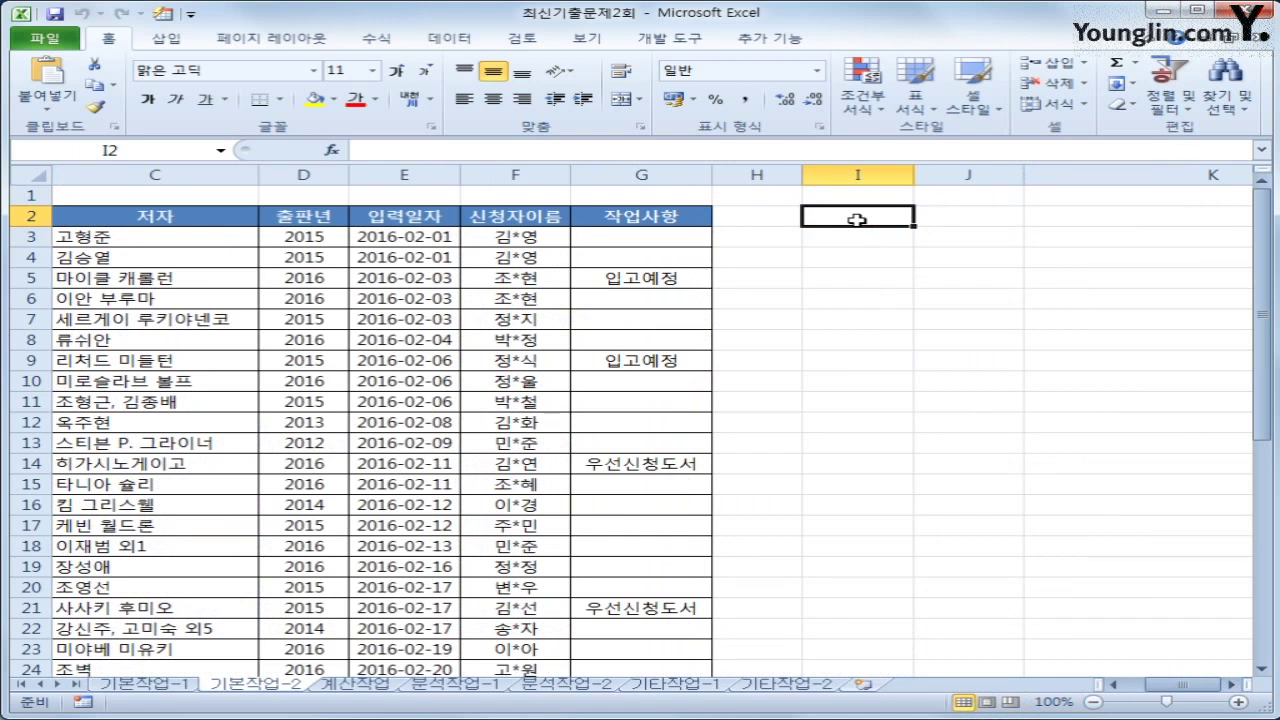
pyautogui.write('wh')
pyautogui.press('BackSpace')
pyautogui.press('BackSpace')
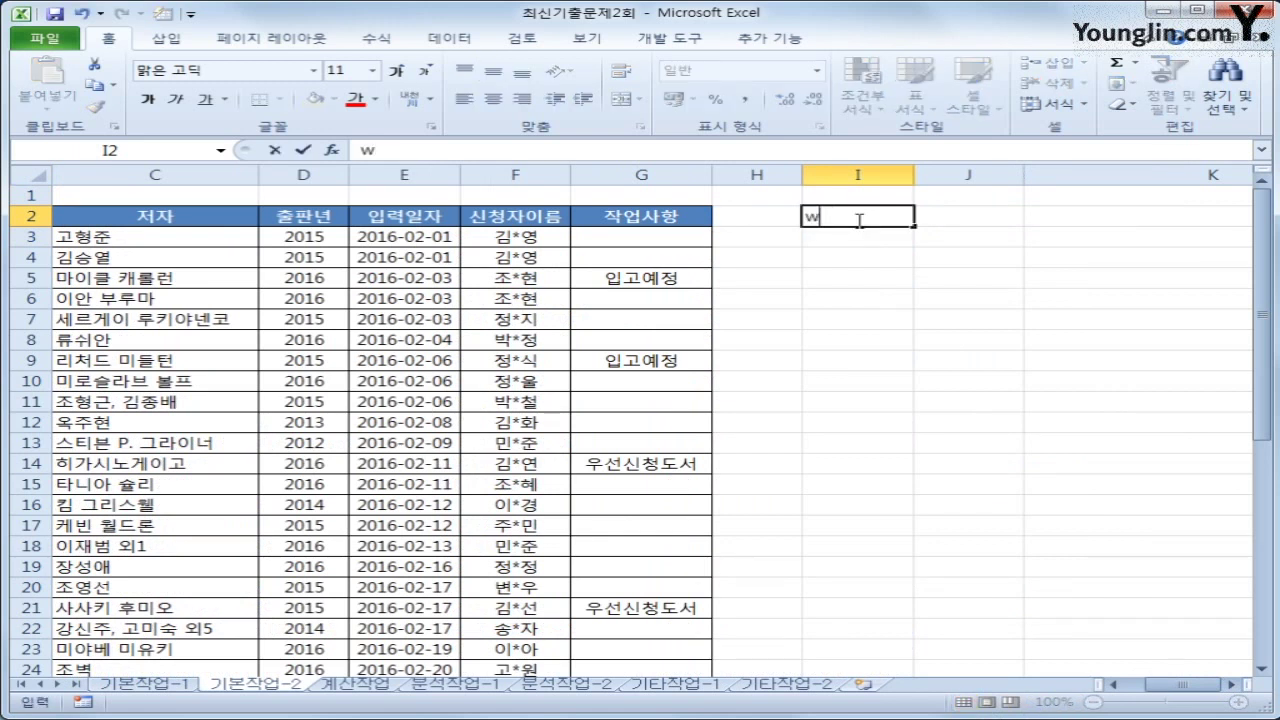
pyautogui.press('Hangul')
pyautogui.write('조건')
pyautogui.press('Return')
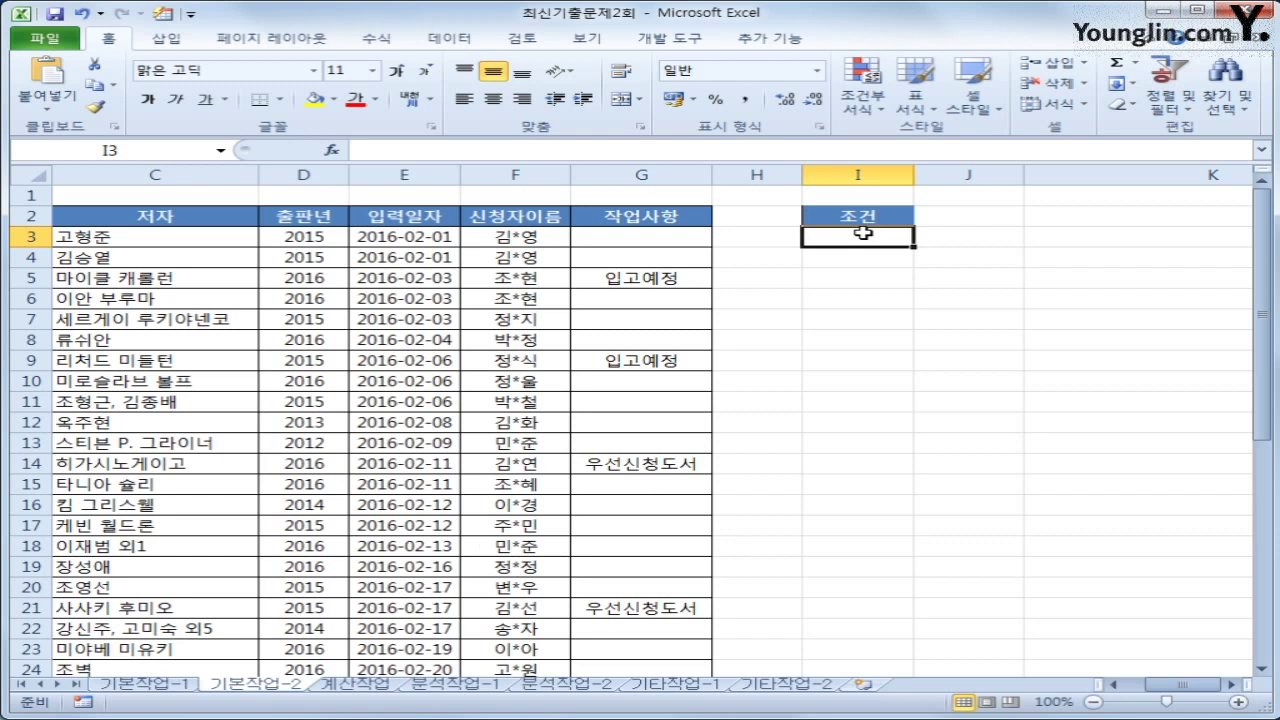
# Step: Begin an AND formula in I3 with NOT(ISBLANK(G3)) as its first condition
pyautogui.write('=')
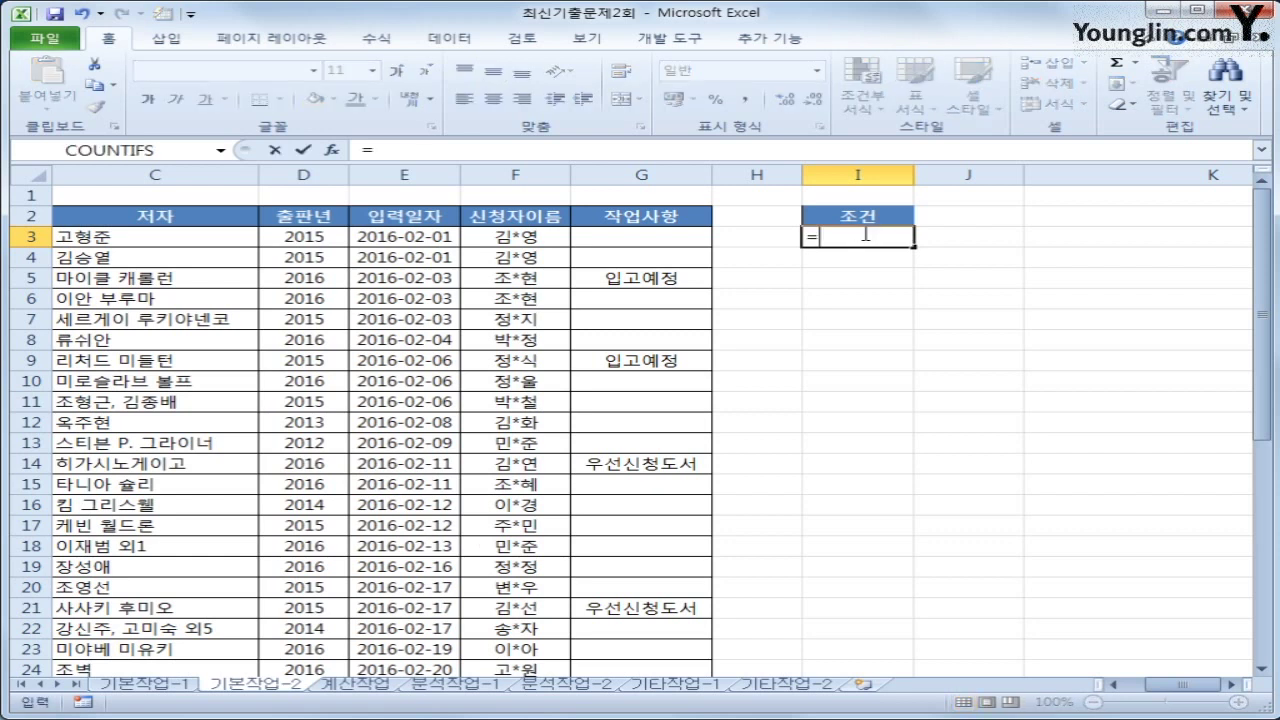
pyautogui.write('ㅁ')
pyautogui.press('BackSpace')
pyautogui.write('and(')
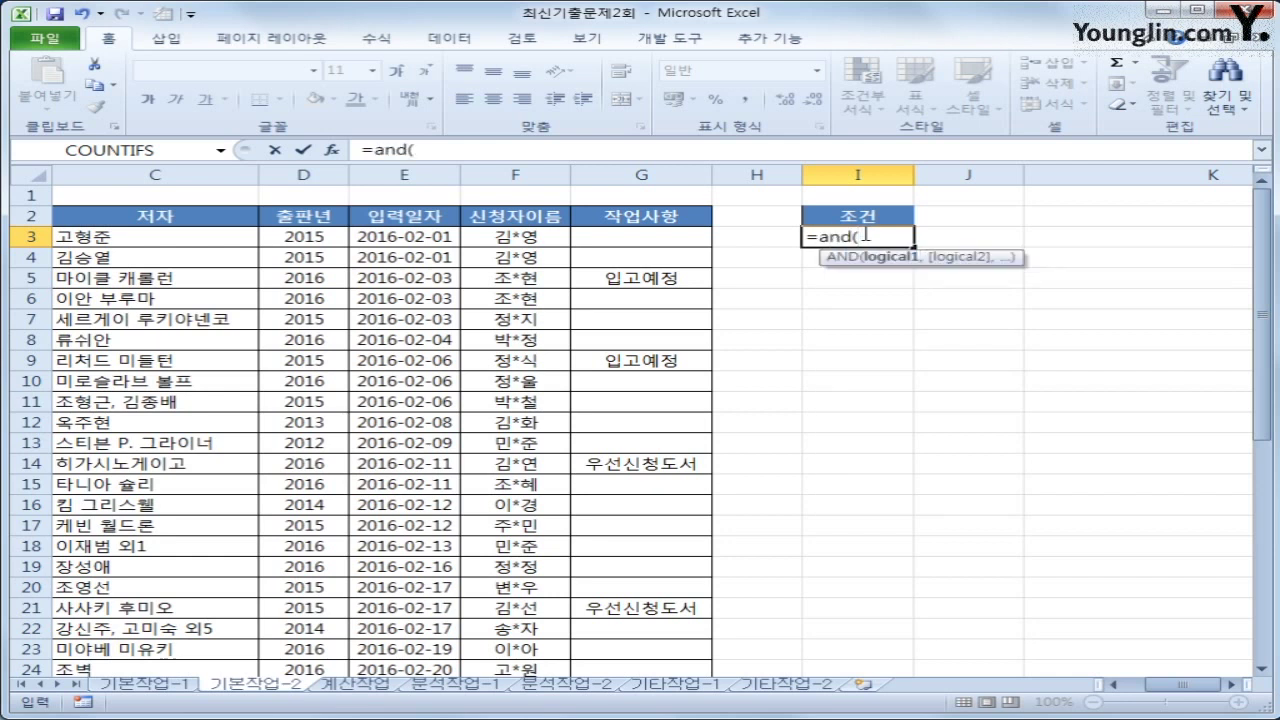
pyautogui.write('not(')
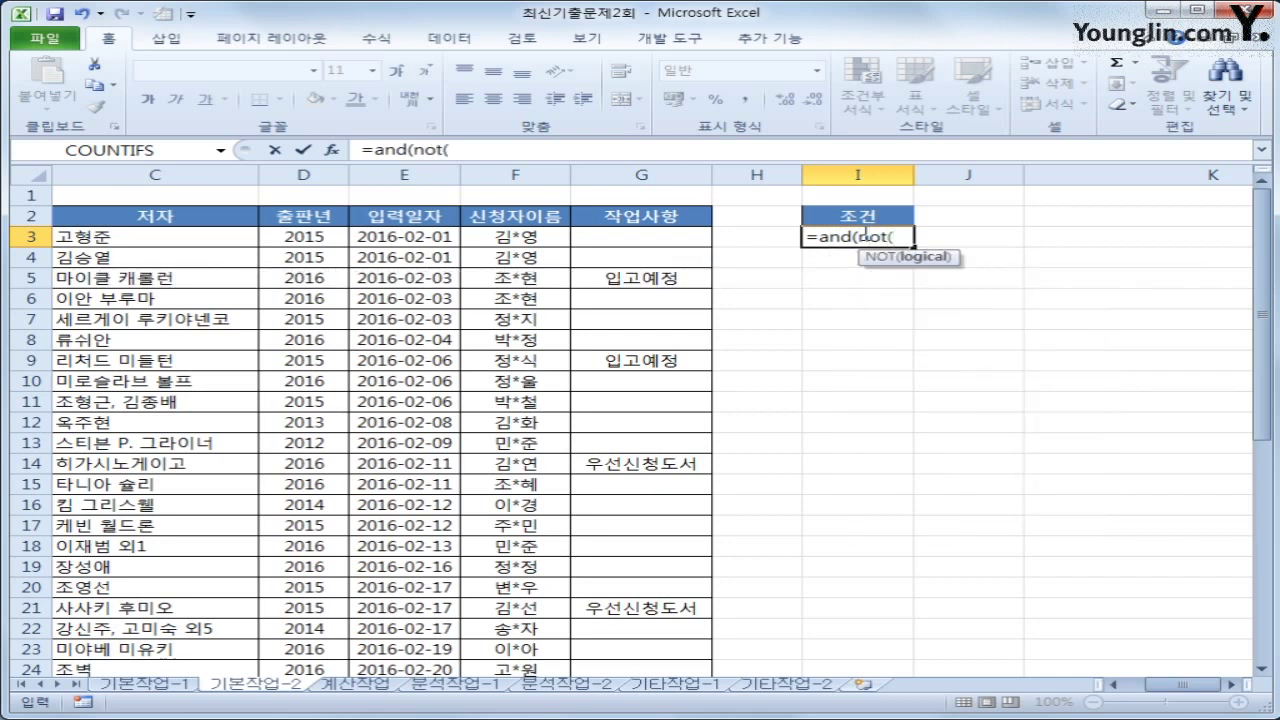
pyautogui.write('is')
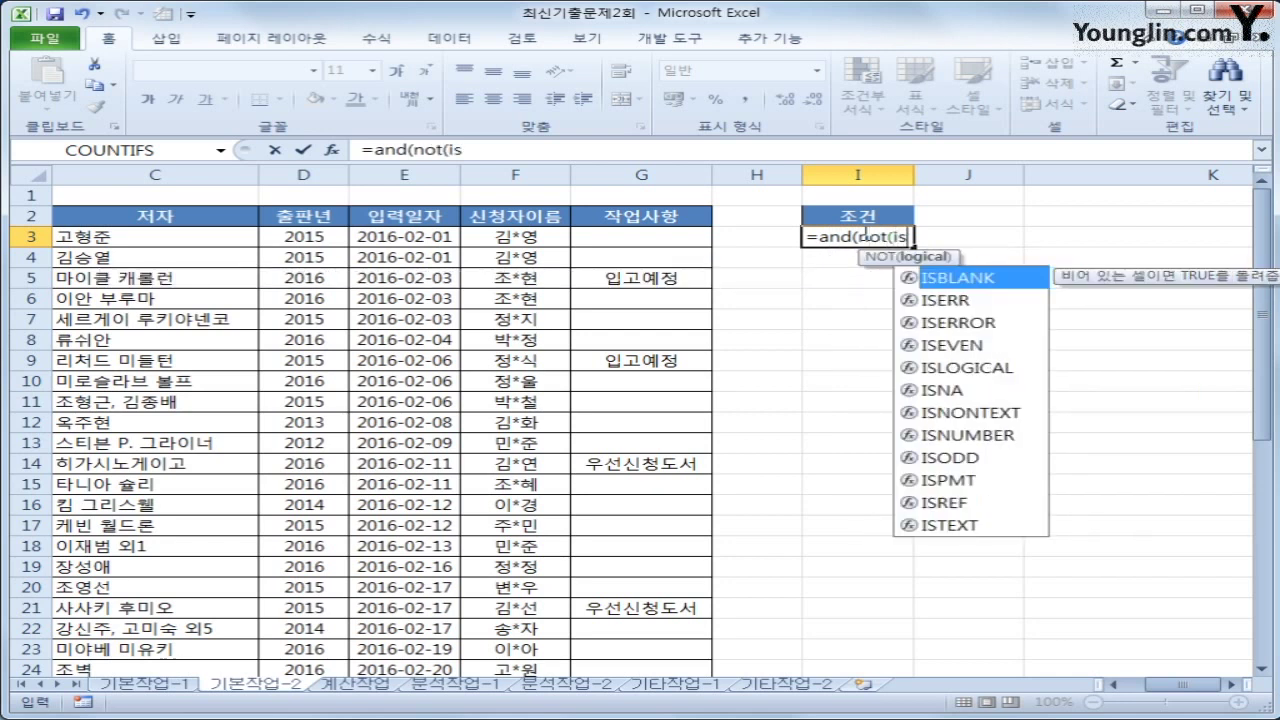
pyautogui.press('Tab')
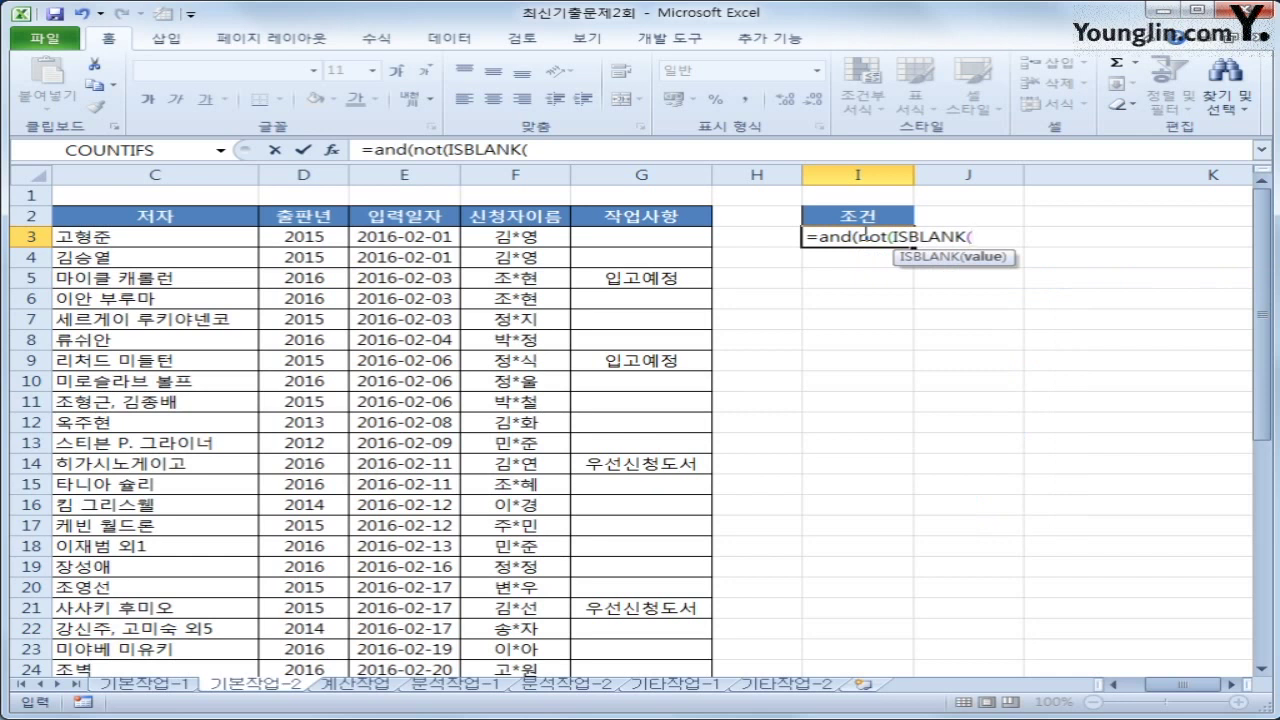
pyautogui.click(636, 242)
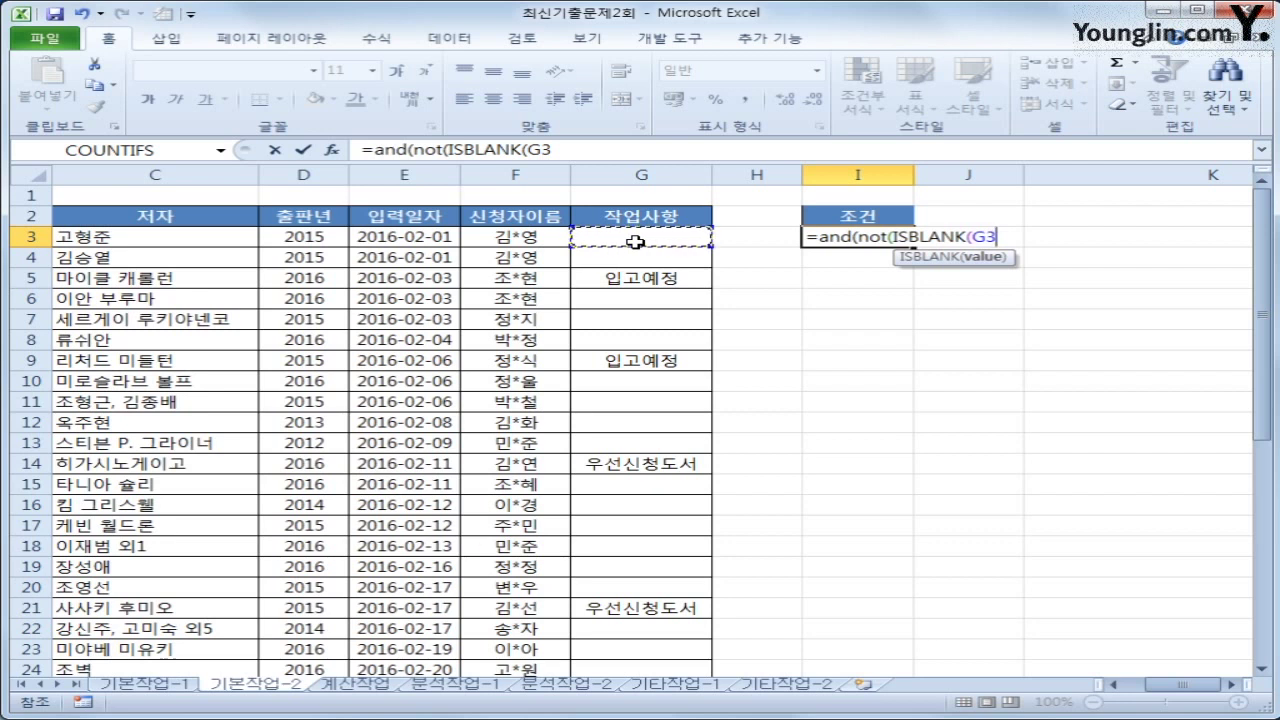
pyautogui.write(')')
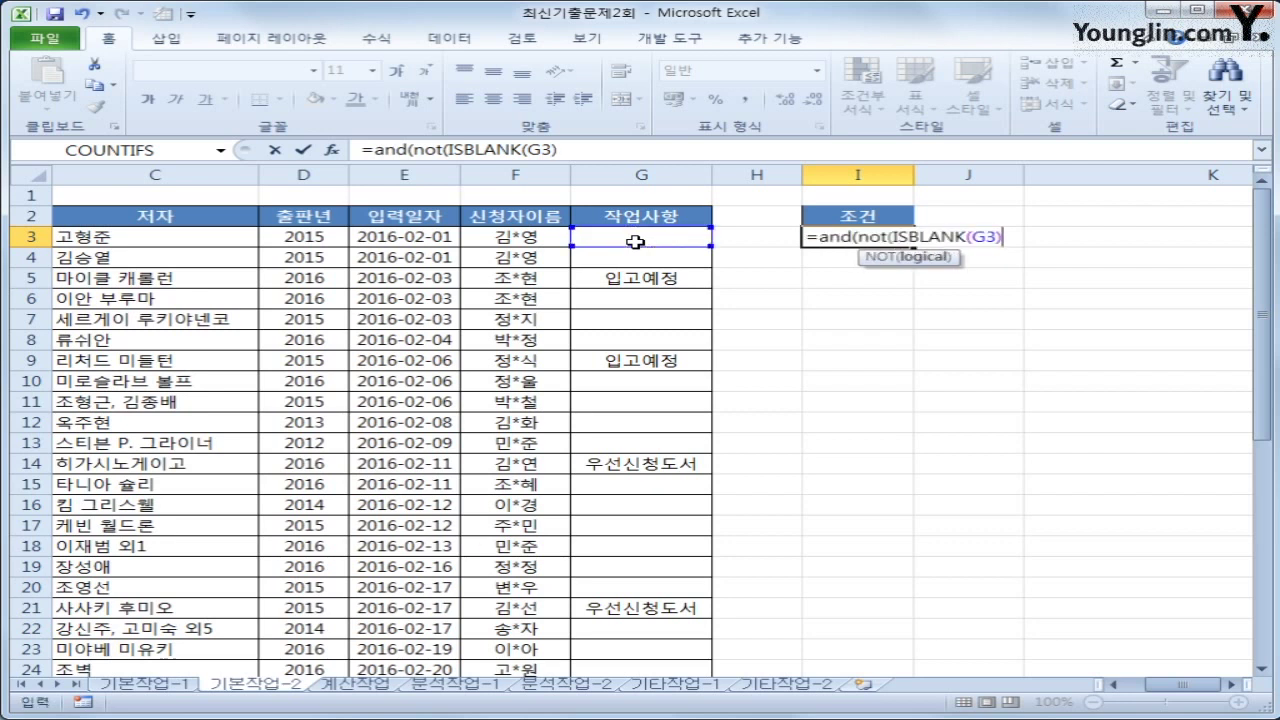
pyautogui.write(')')
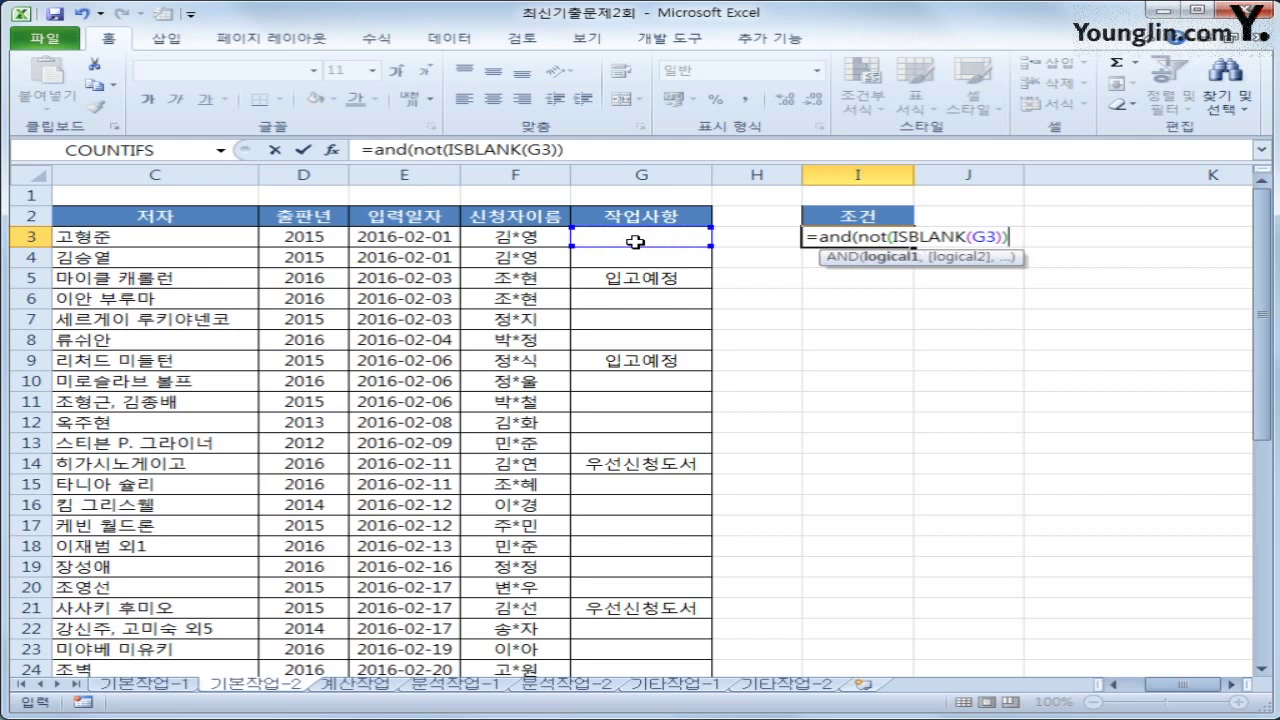
# Step: Add G3<>"품절도서" as the second AND condition and complete the formula in I3
pyautogui.write(',')
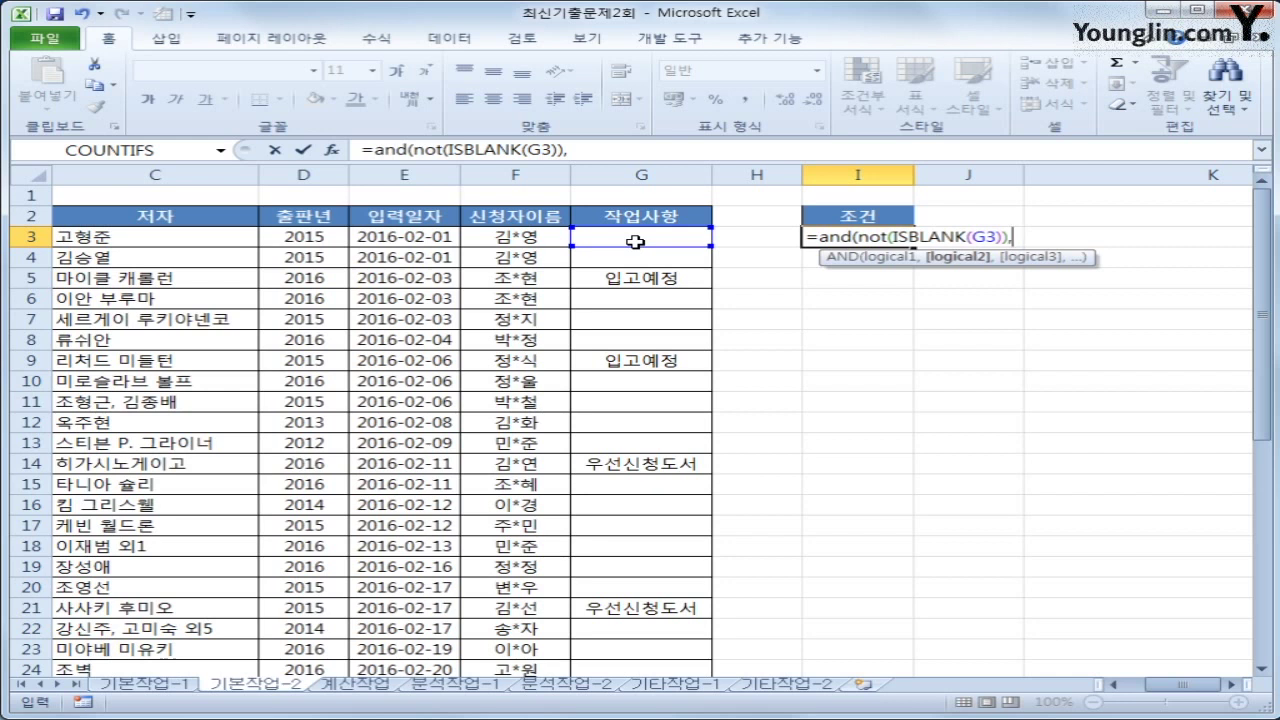
pyautogui.click(635, 241)
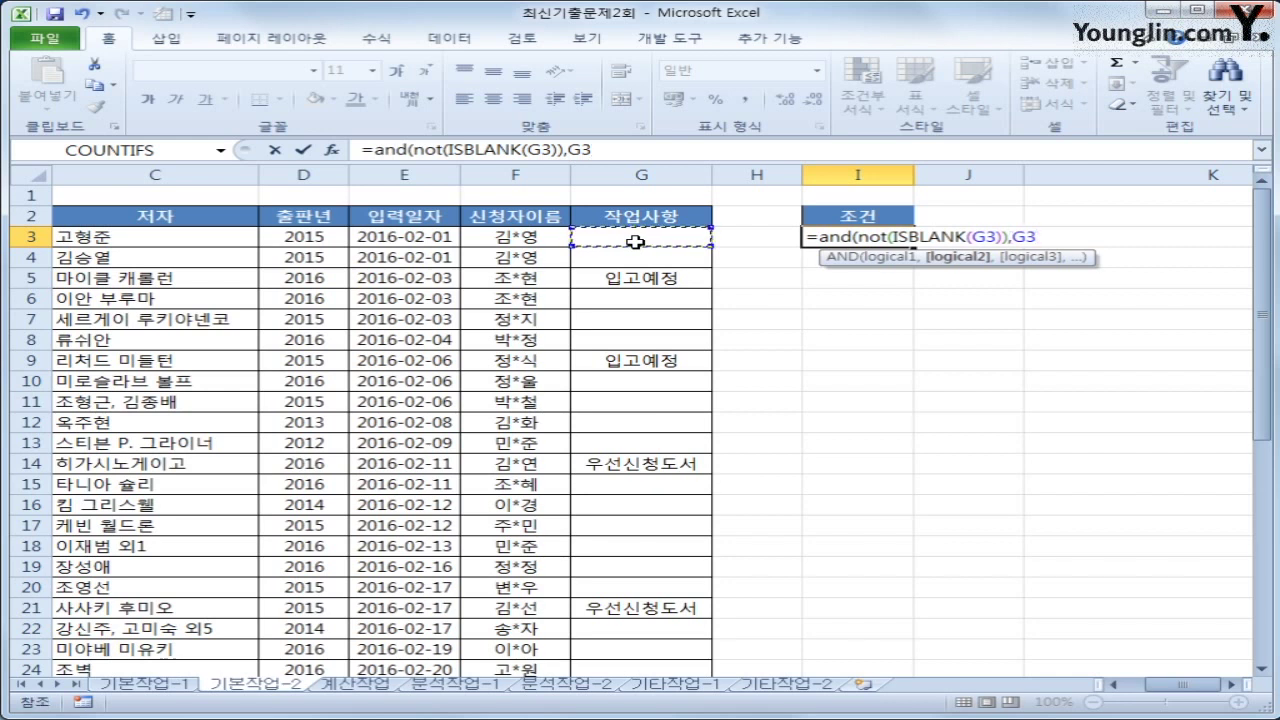
pyautogui.write('<>"ㅍ품')
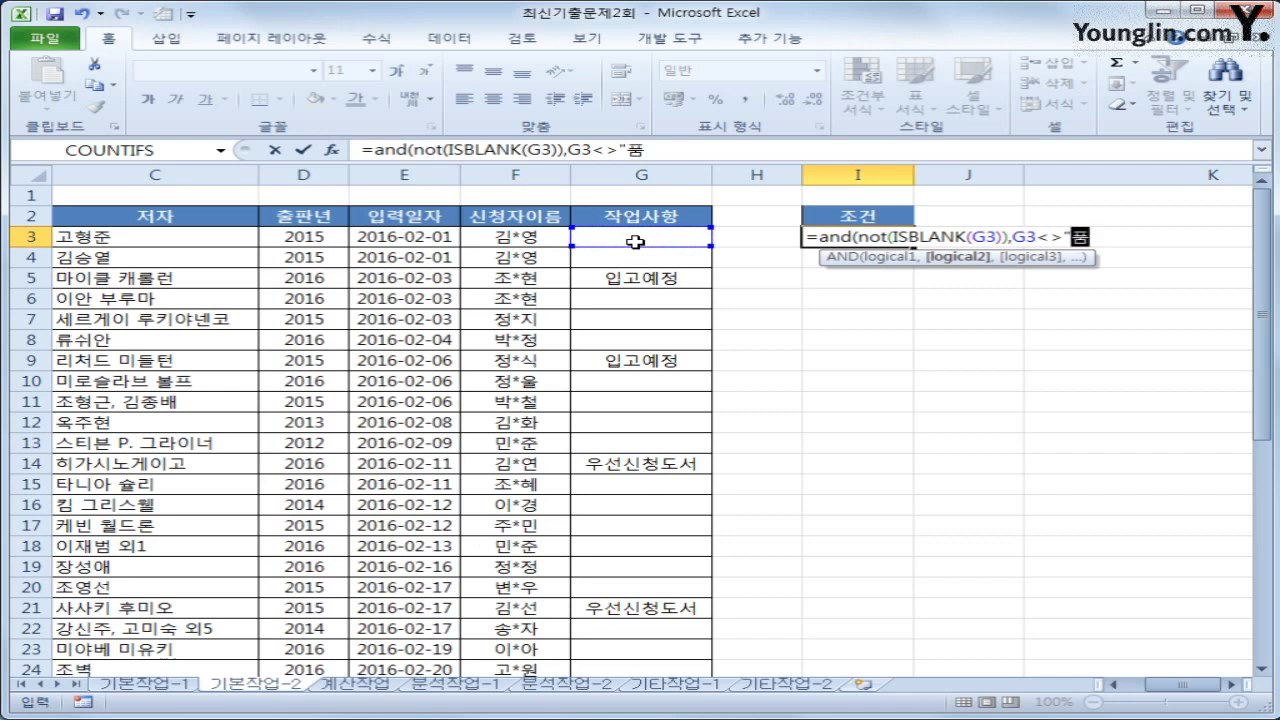
pyautogui.write('절도서")')
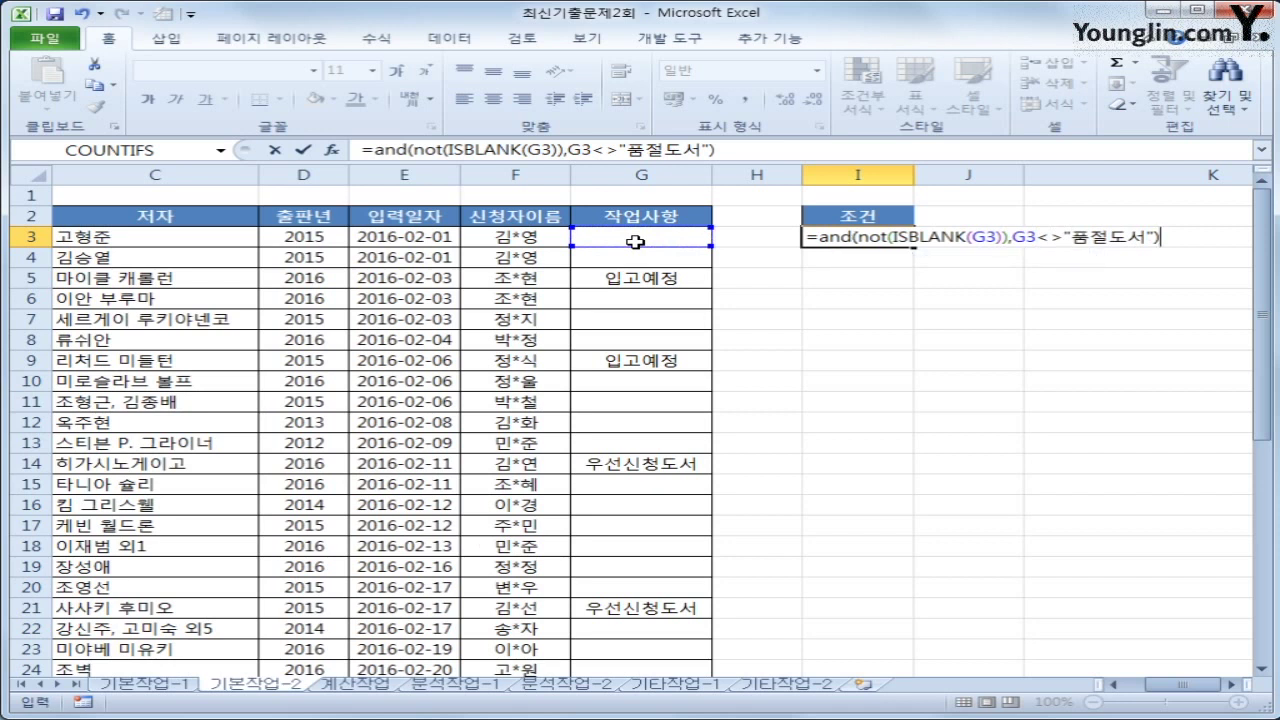
pyautogui.press('Return')
pyautogui.press('Return')
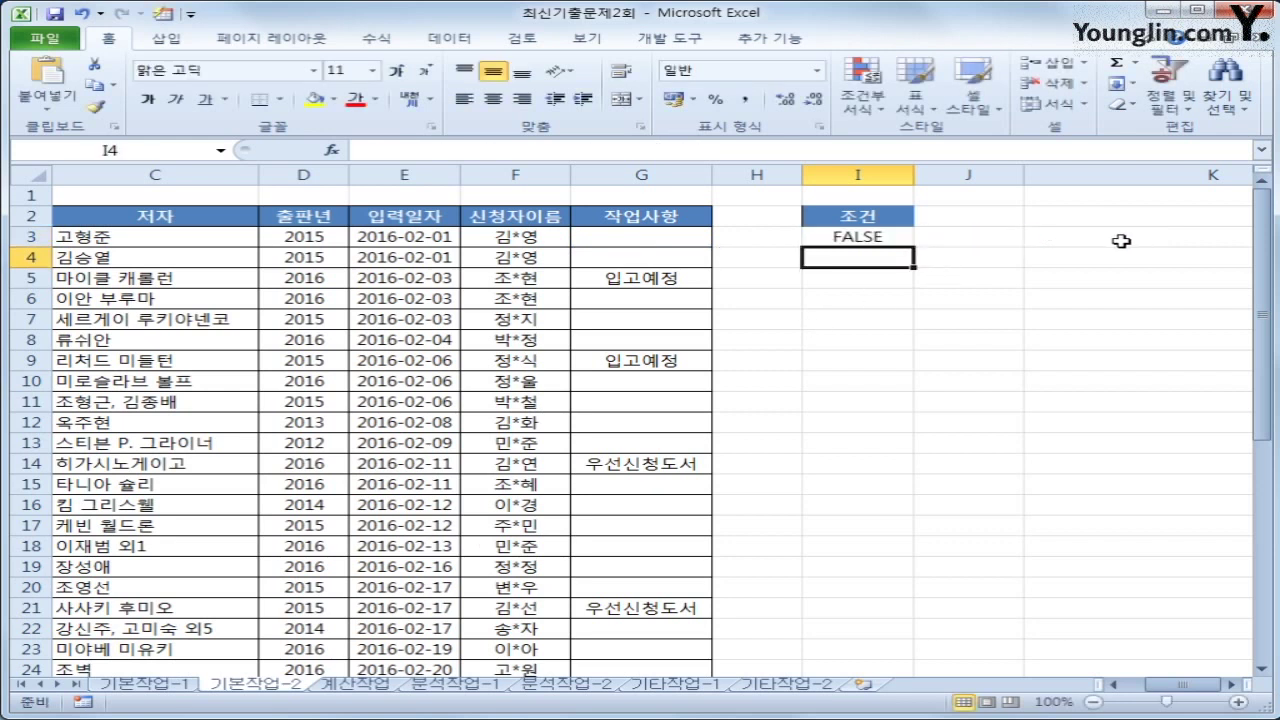
pyautogui.click(876, 228)
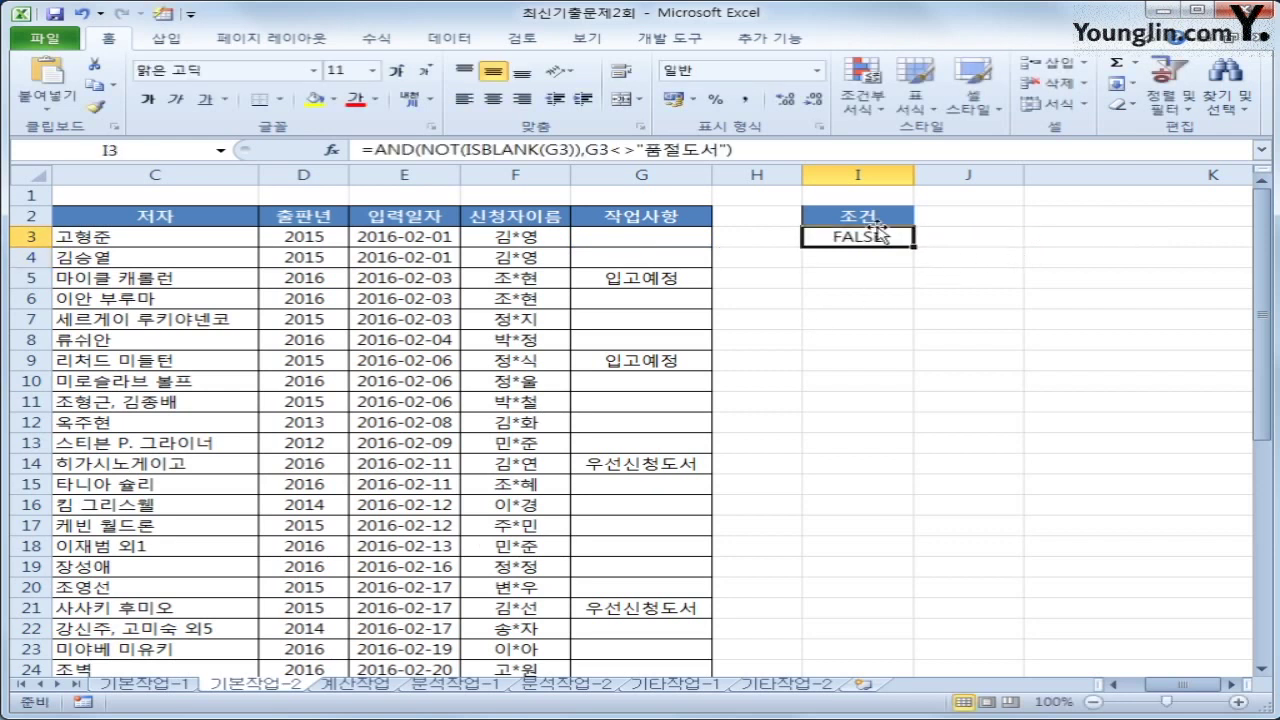
# Step: Copy the 입력일자 and 신청자이름 headers of the book table to cells I7 and J7
pyautogui.click(427, 211)
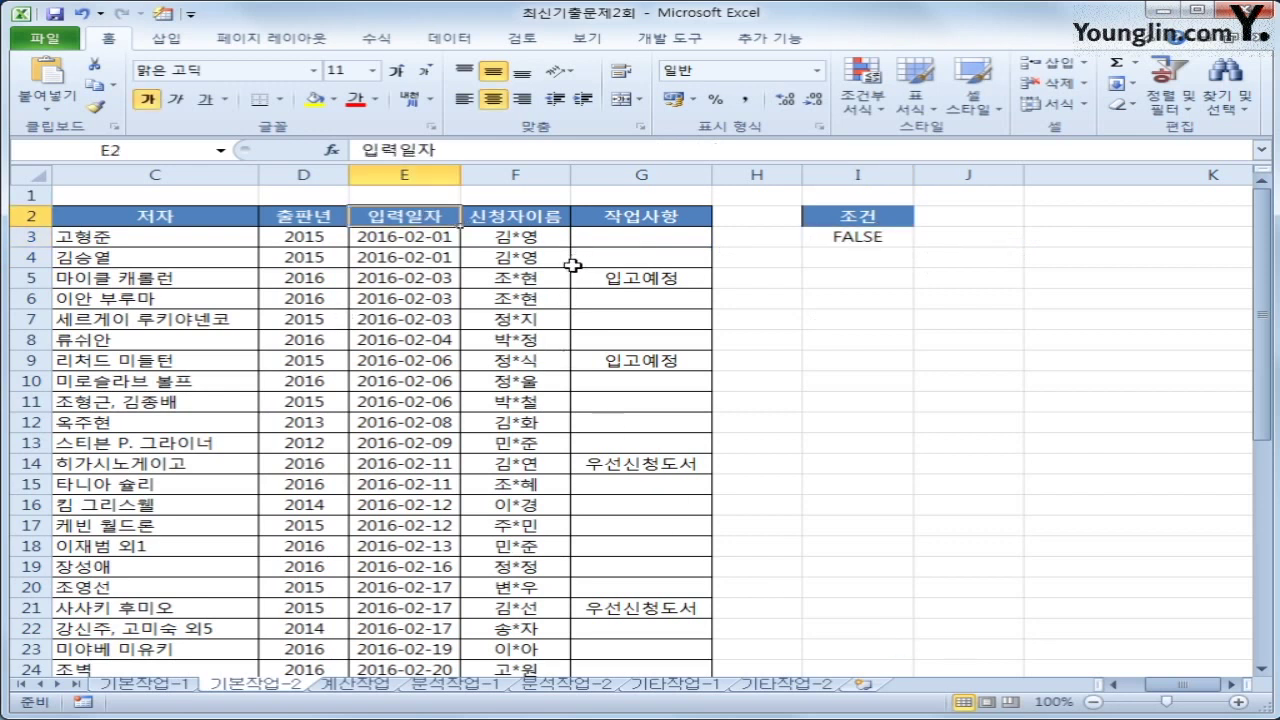
pyautogui.keyDown('ctrl'); pyautogui.click(565, 215); pyautogui.keyUp('ctrl')
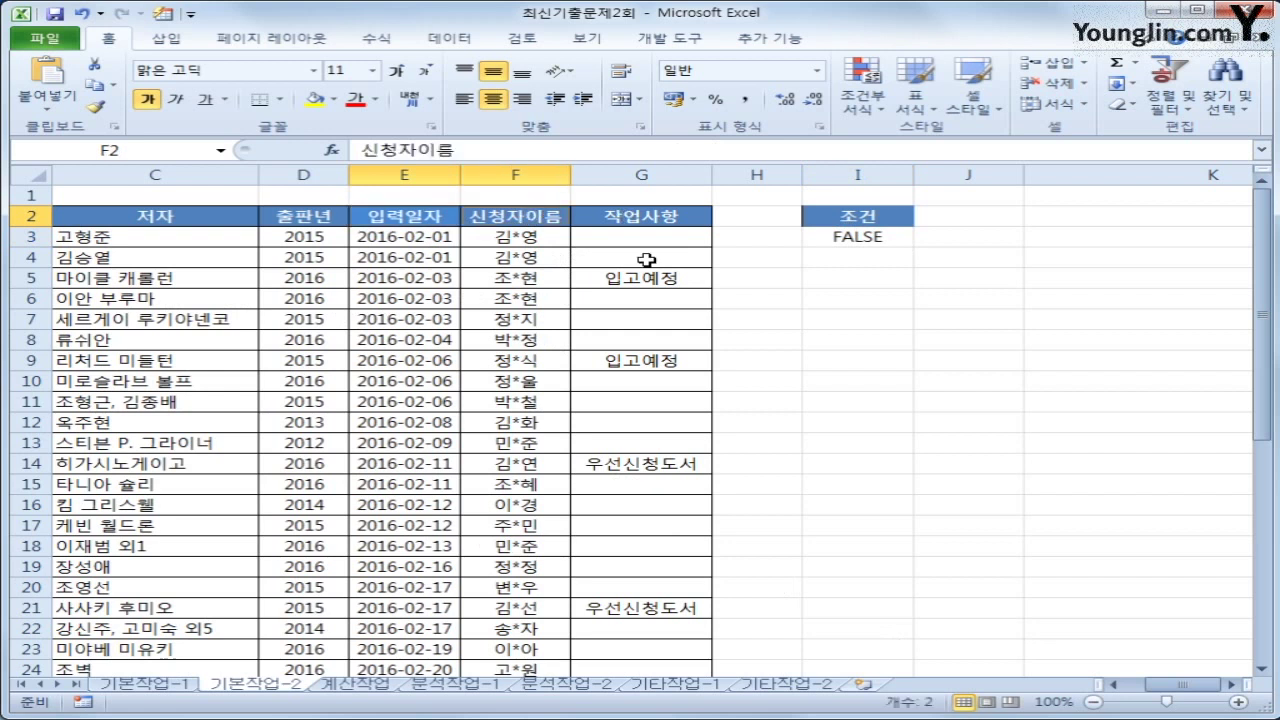
pyautogui.hotkey('ctrl', 'c')
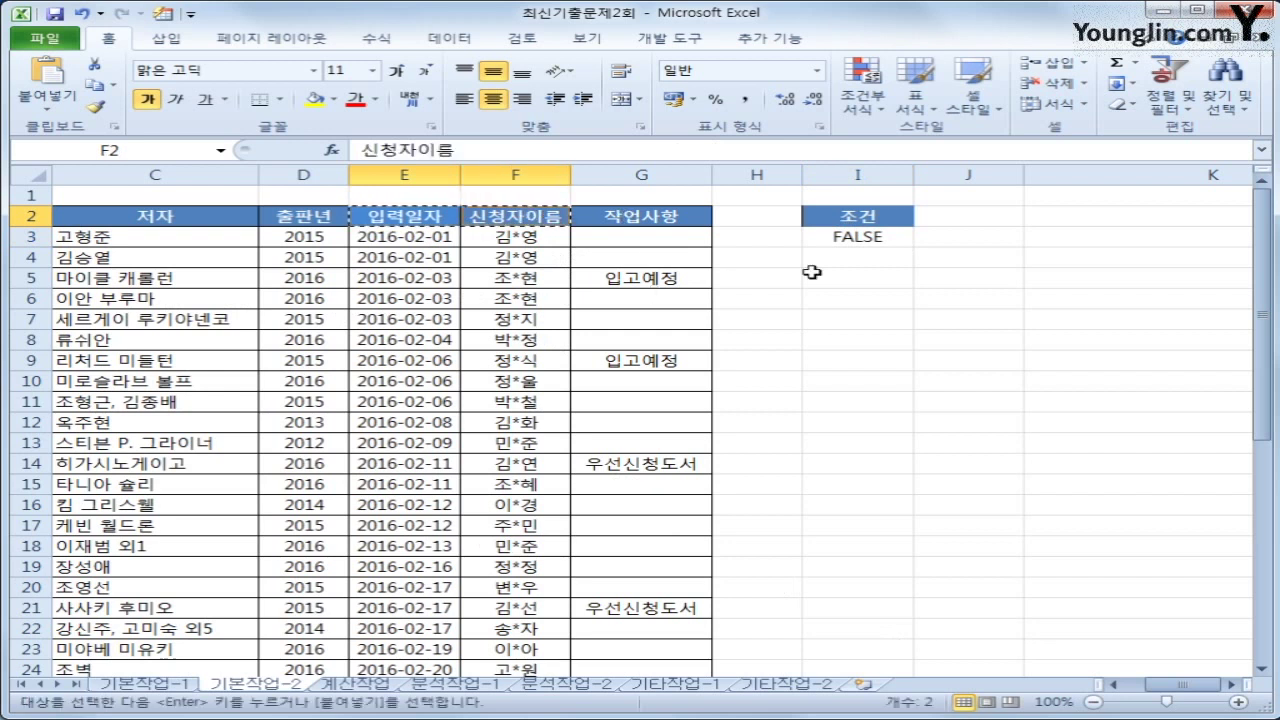
pyautogui.click(864, 298)
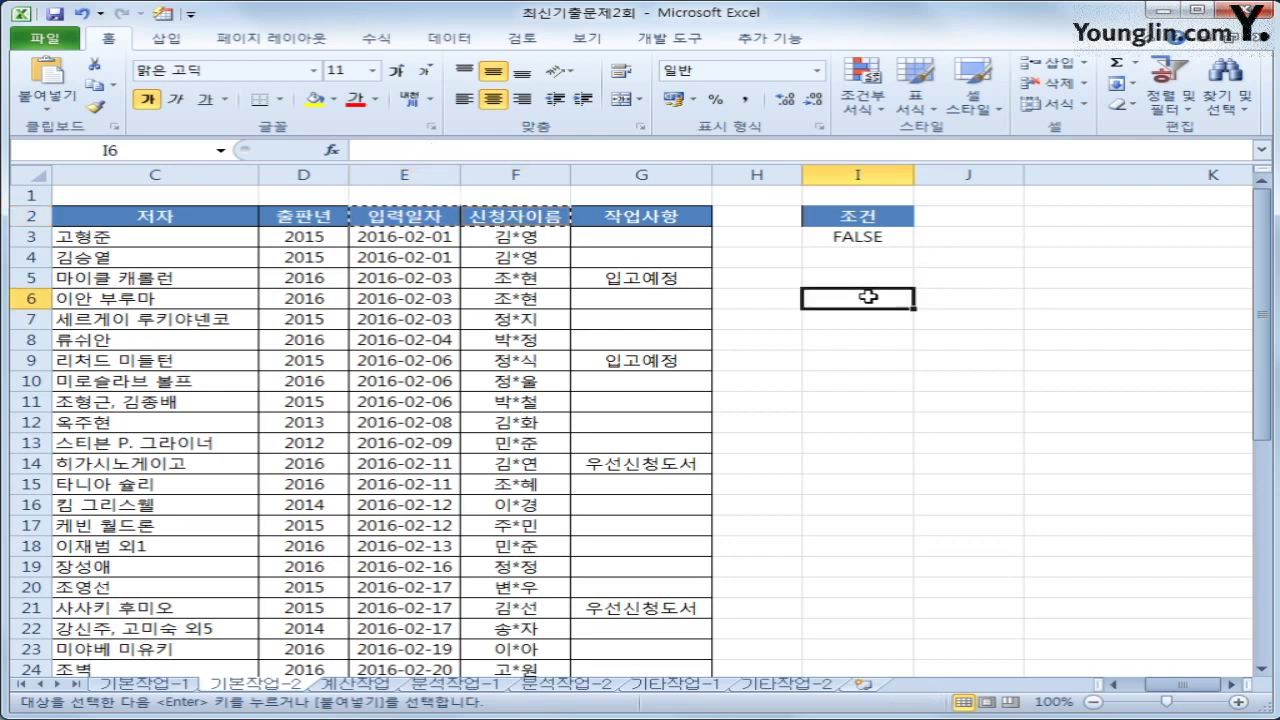
pyautogui.click(864, 312)
pyautogui.hotkey('ctrl', 'v')
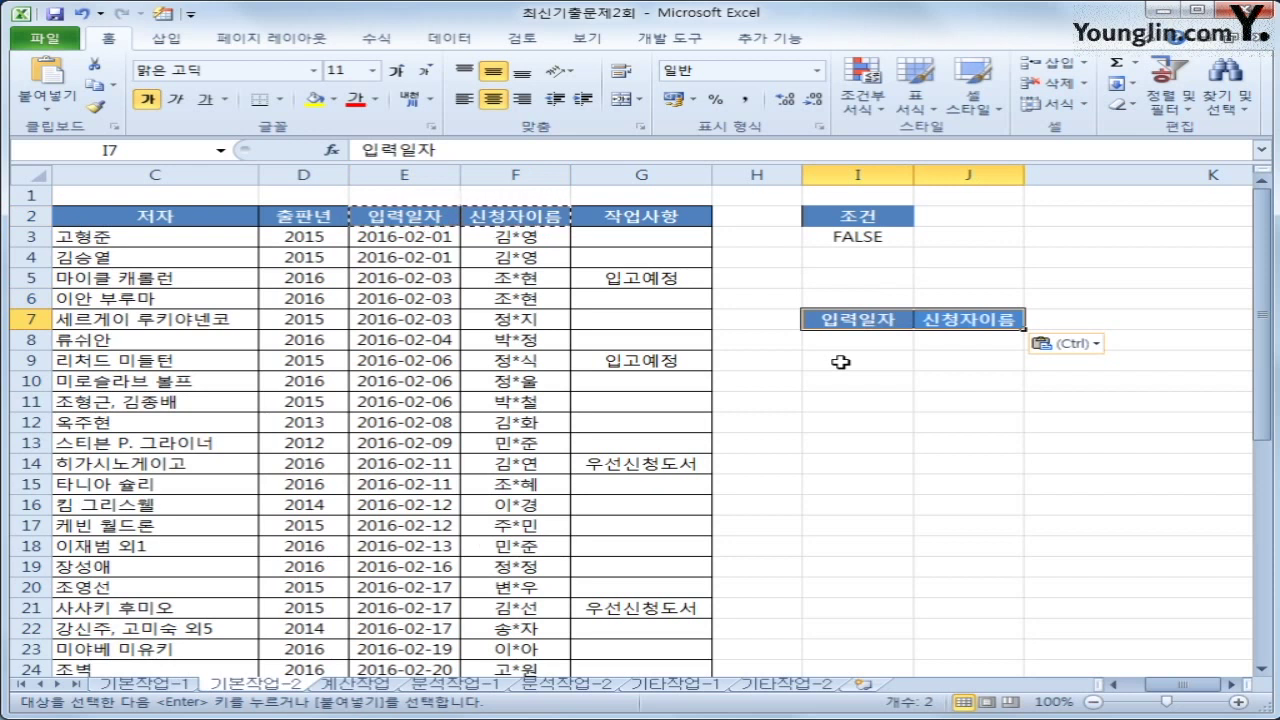
# Step: Copy the 서명, 저자 and 작업사항 headers of the book table to the output header row starting at K7
pyautogui.moveTo(1165, 684); pyautogui.dragTo(1122, 684)
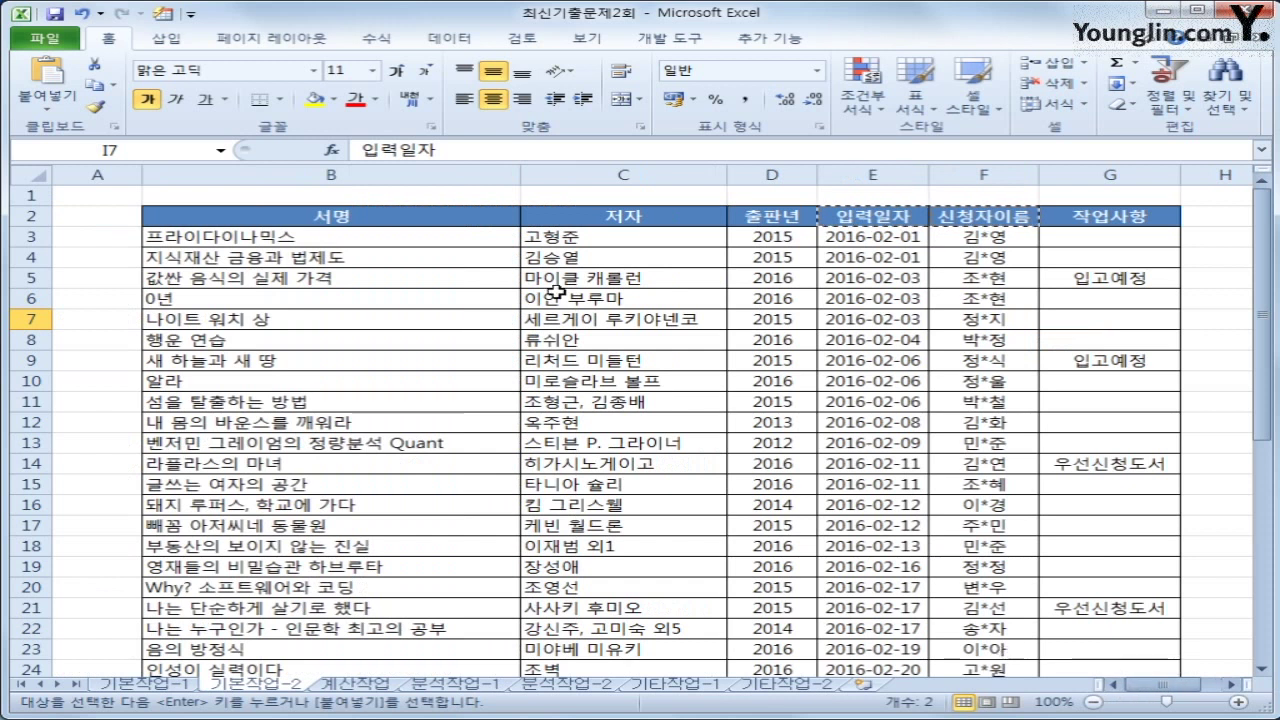
pyautogui.click(497, 222)
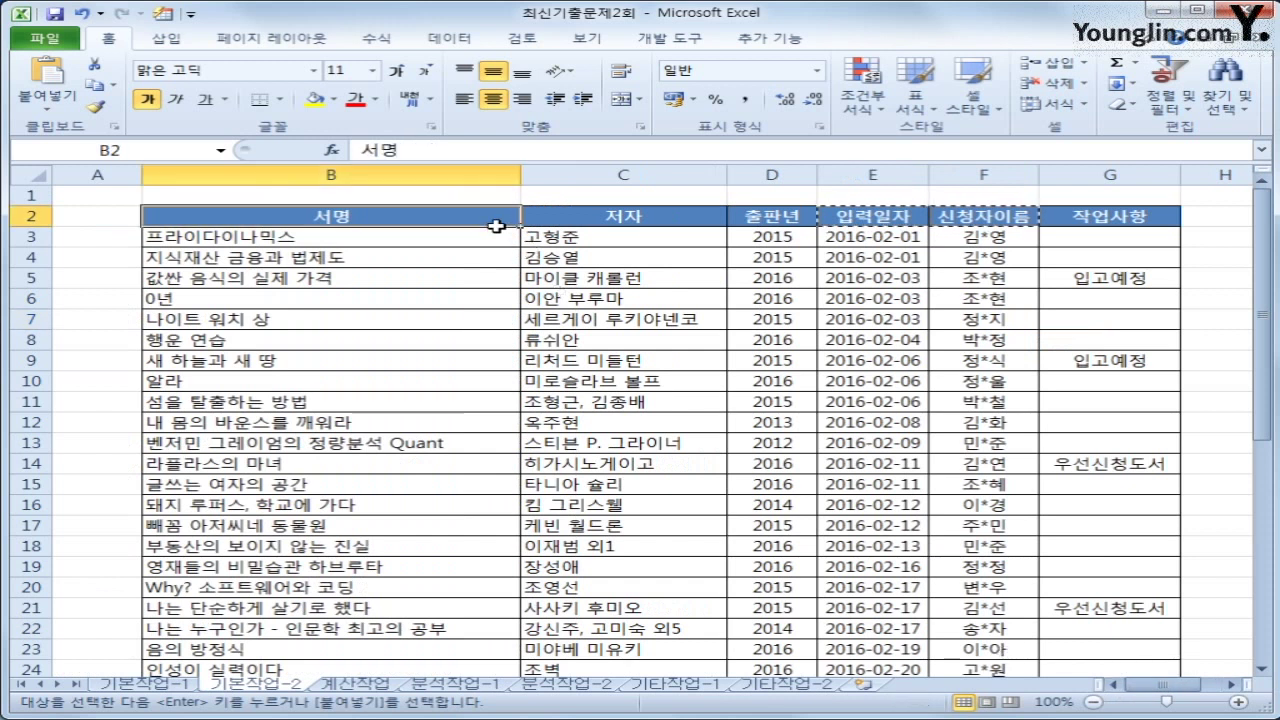
pyautogui.keyDown('ctrl'); pyautogui.click(585, 216); pyautogui.keyUp('ctrl')
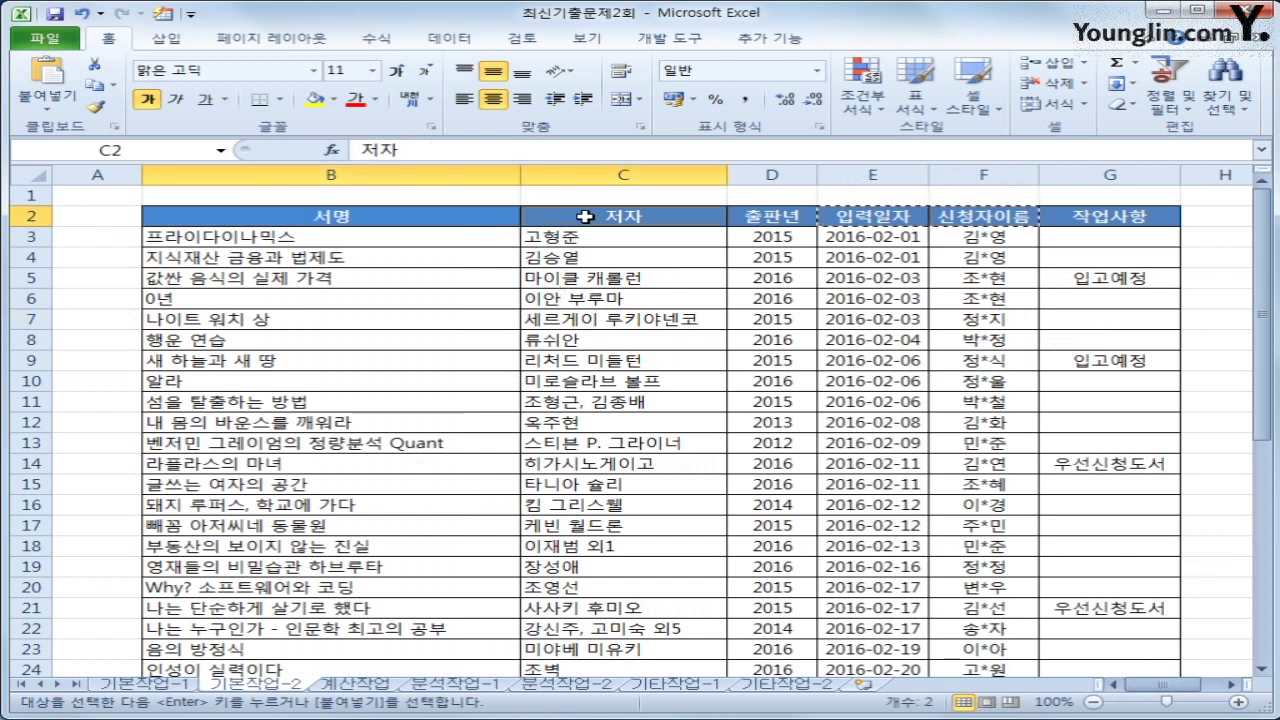
pyautogui.keyDown('ctrl'); pyautogui.click(1169, 220); pyautogui.keyUp('ctrl')
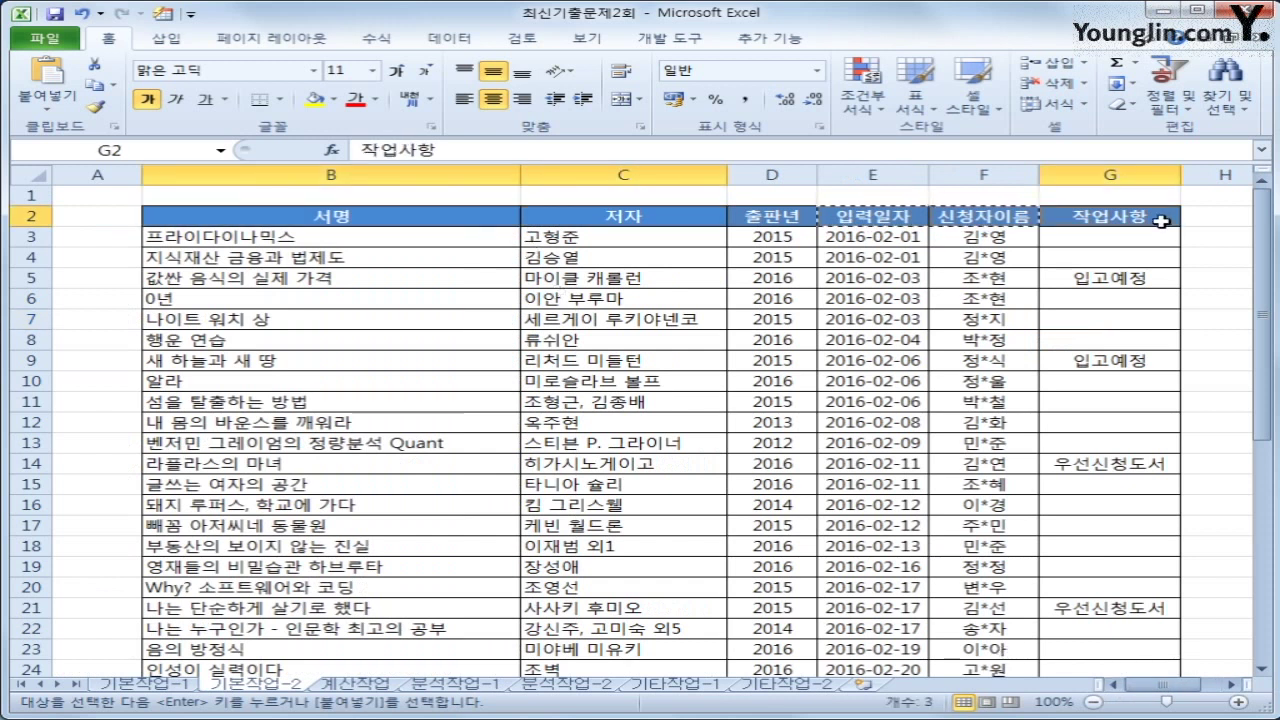
pyautogui.click(443, 220)
pyautogui.keyDown('ctrl'); pyautogui.click(569, 220); pyautogui.keyUp('ctrl')
pyautogui.keyDown('ctrl'); pyautogui.click(1077, 215); pyautogui.keyUp('ctrl')
pyautogui.hotkey('ctrl', 'c')
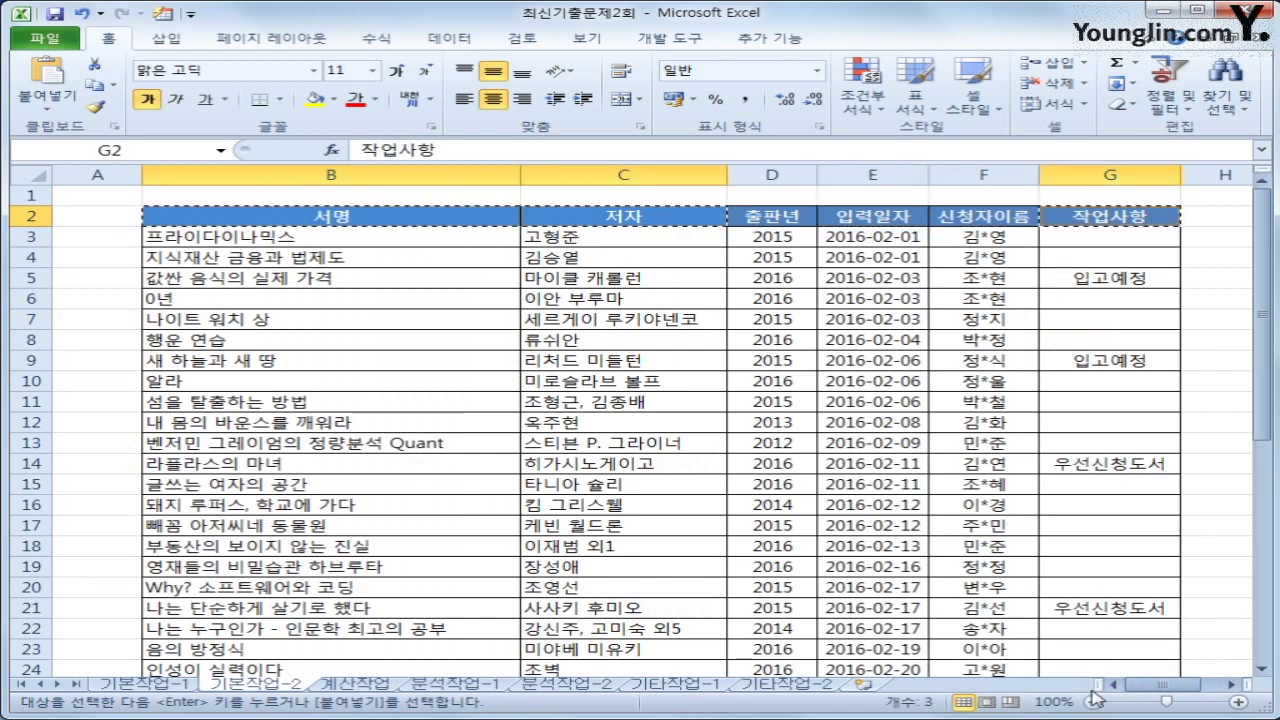
pyautogui.moveTo(1120, 685); pyautogui.dragTo(1200, 685)
pyautogui.click(1070, 320)
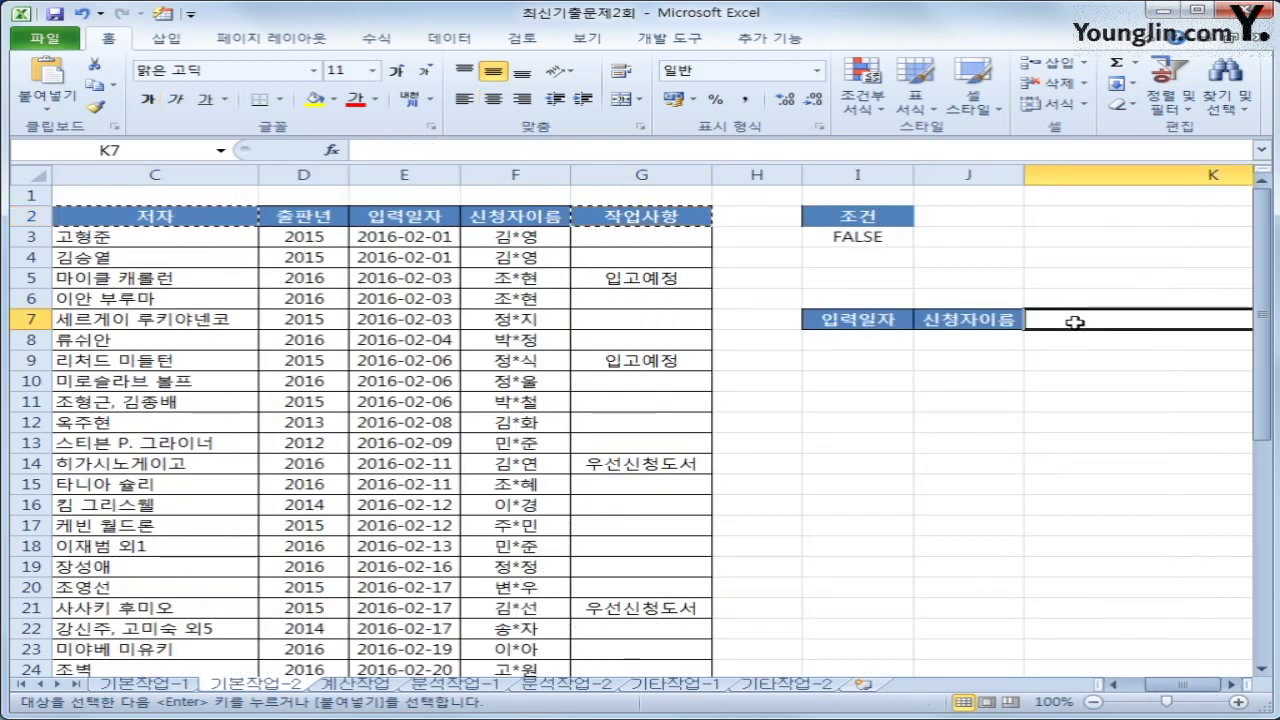
pyautogui.hotkey('ctrl', 'v')
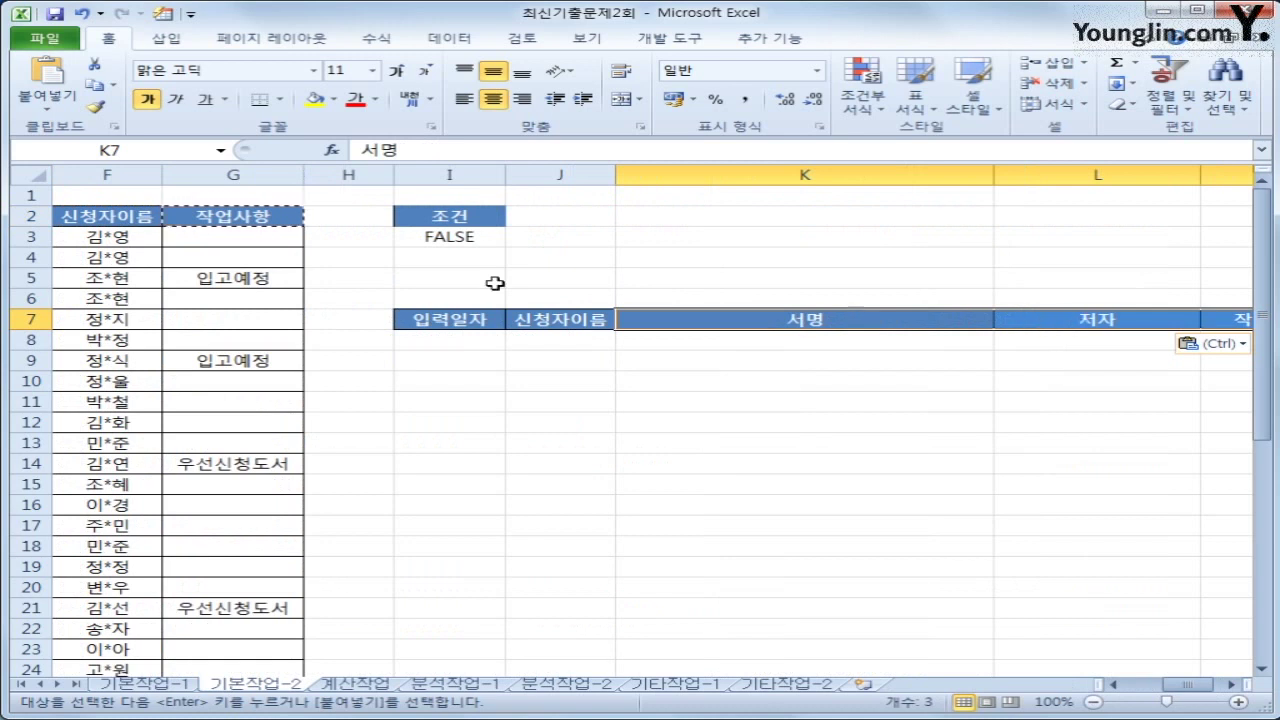
# Step: Start an advanced filter on the book table B2:G43 with I2:I3 as its criteria range
pyautogui.click(225, 305)
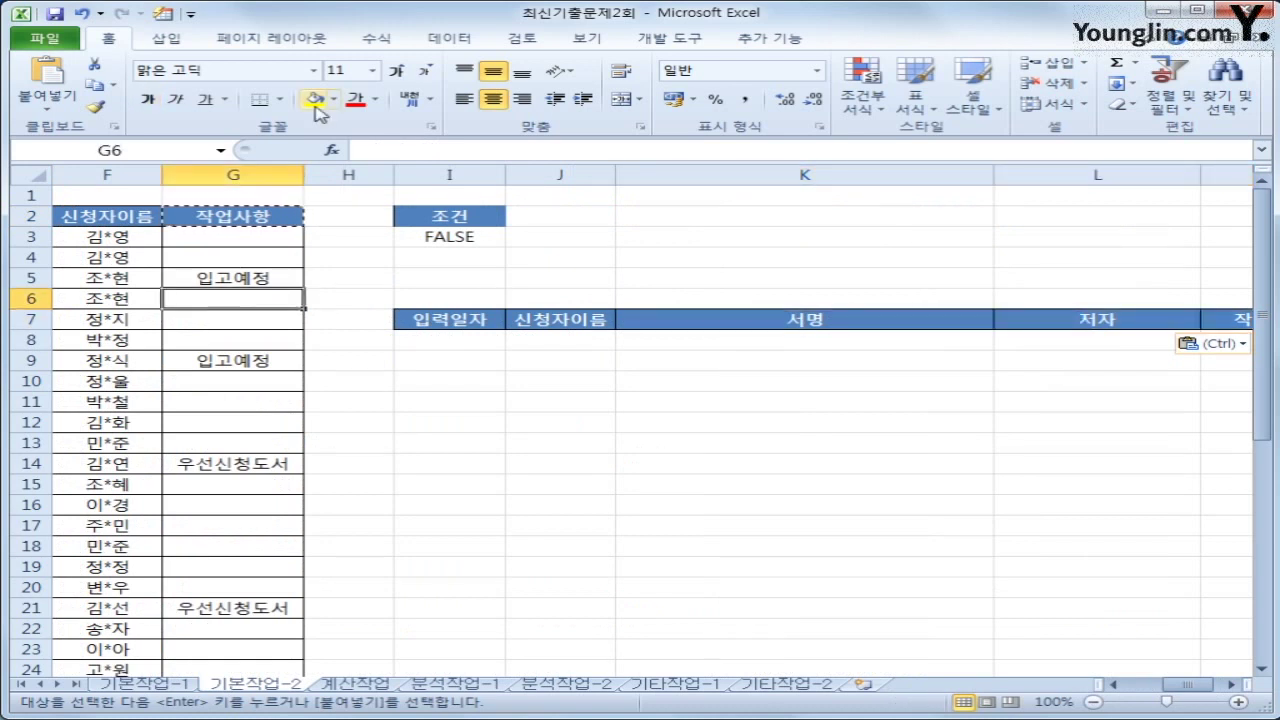
pyautogui.click(449, 38)
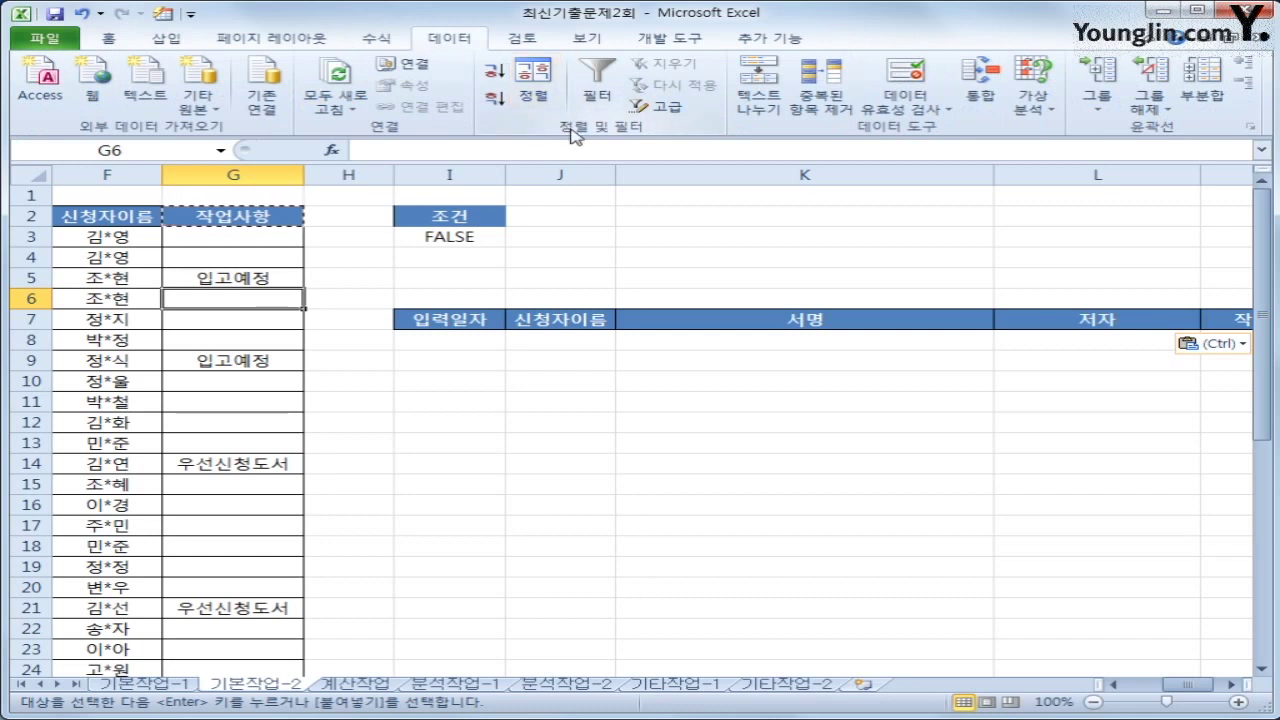
pyautogui.click(658, 106)
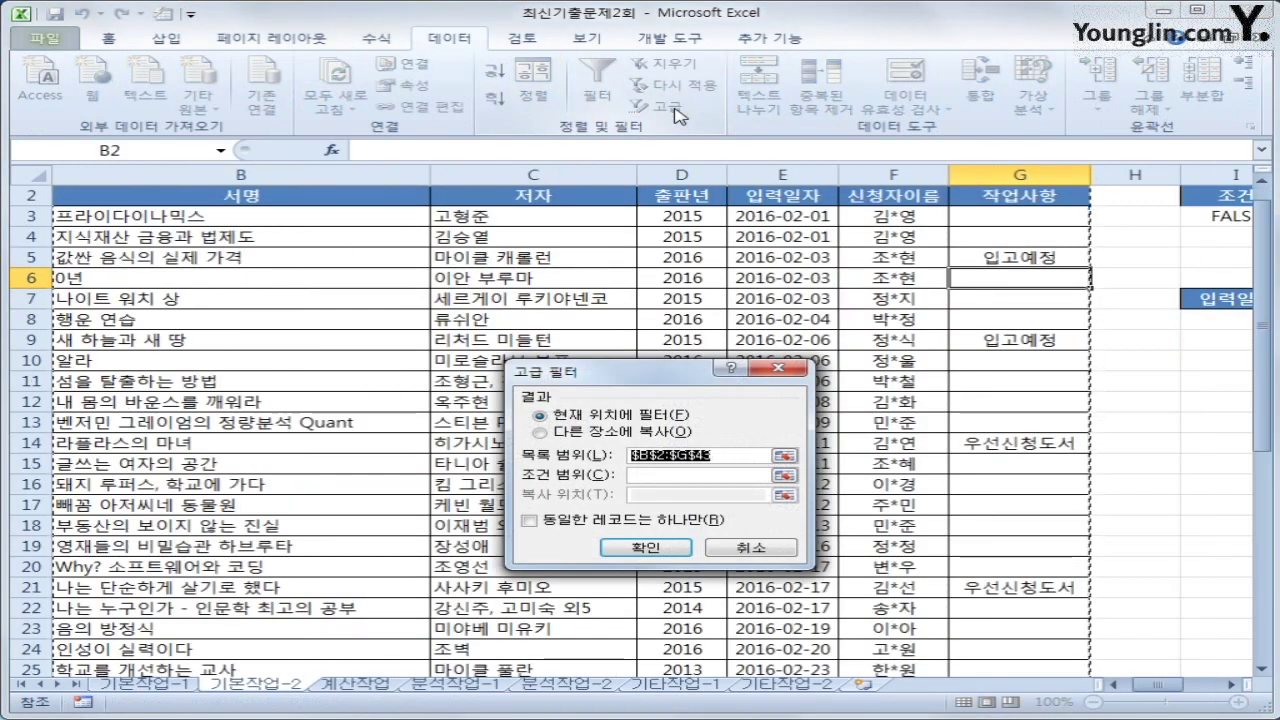
pyautogui.click(680, 476)
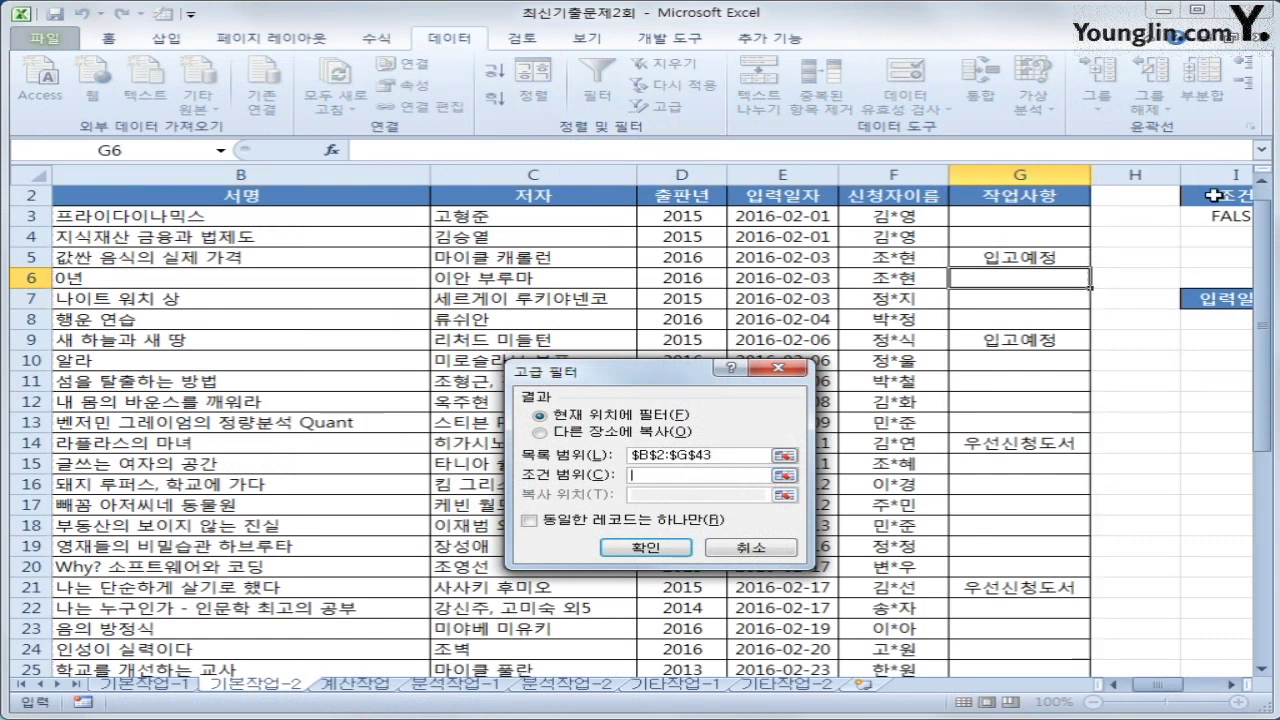
pyautogui.moveTo(1214, 196); pyautogui.dragTo(1213, 213)
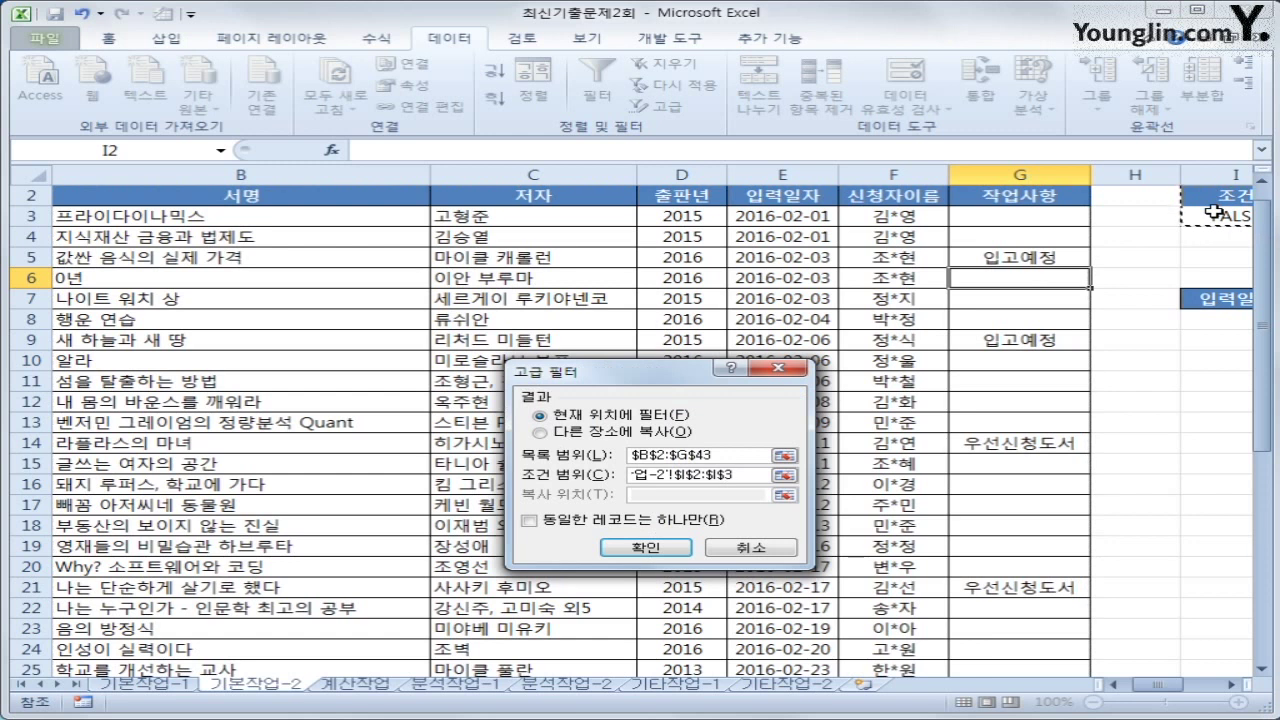
# Step: Set the filter to copy its results to another location, the headers I7:M7, and run it
pyautogui.click(600, 432)
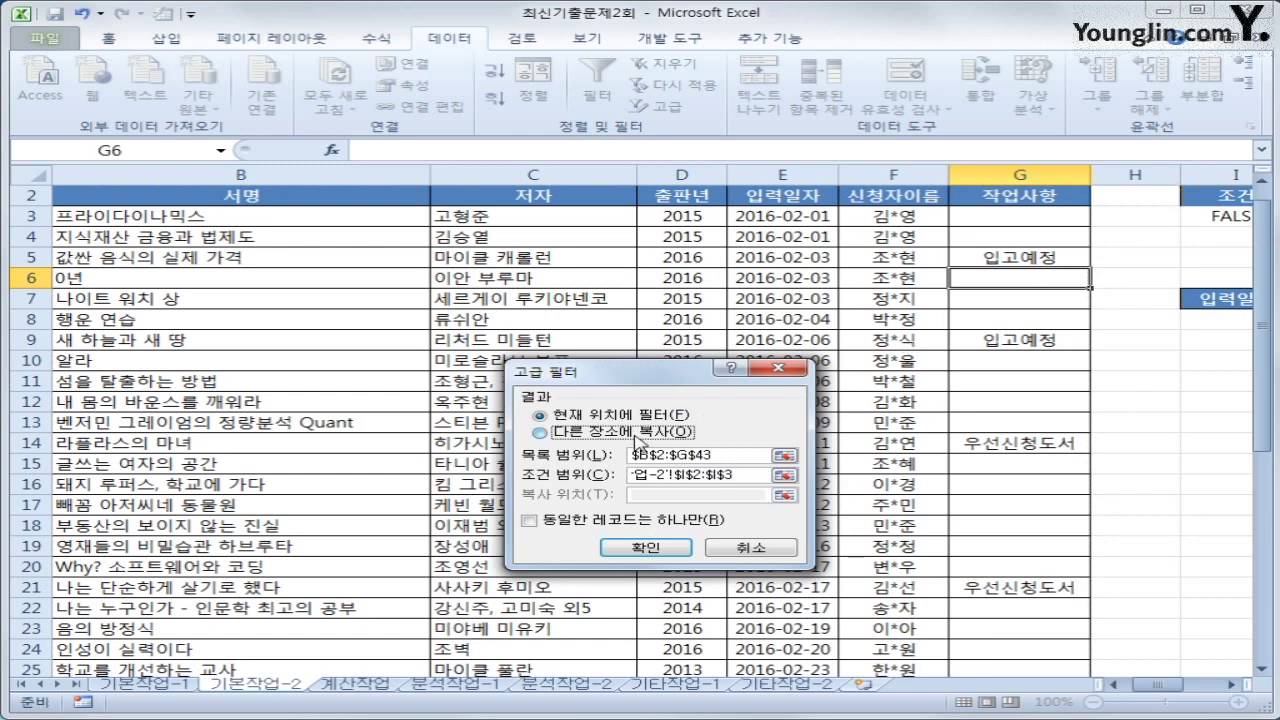
pyautogui.click(712, 493)
pyautogui.moveTo(1200, 300); pyautogui.dragTo(1167, 310)
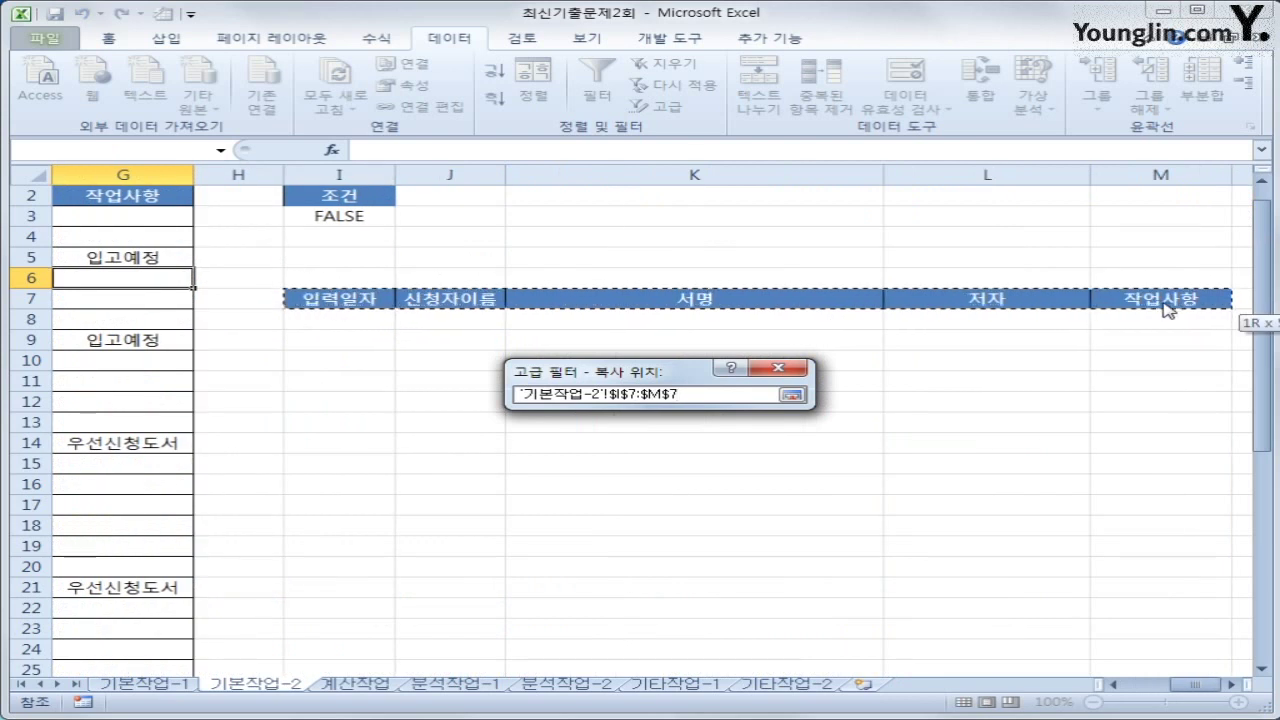
pyautogui.moveTo(1167, 310); pyautogui.dragTo(1165, 308)
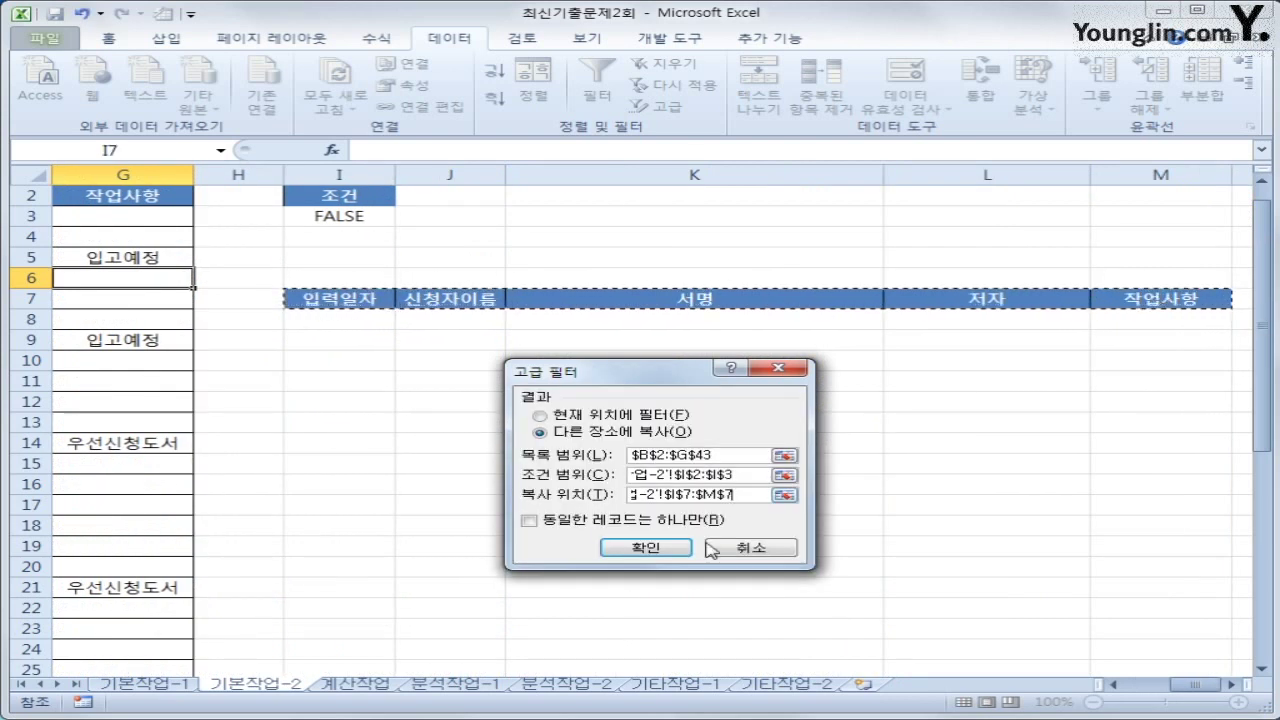
pyautogui.click(675, 549)
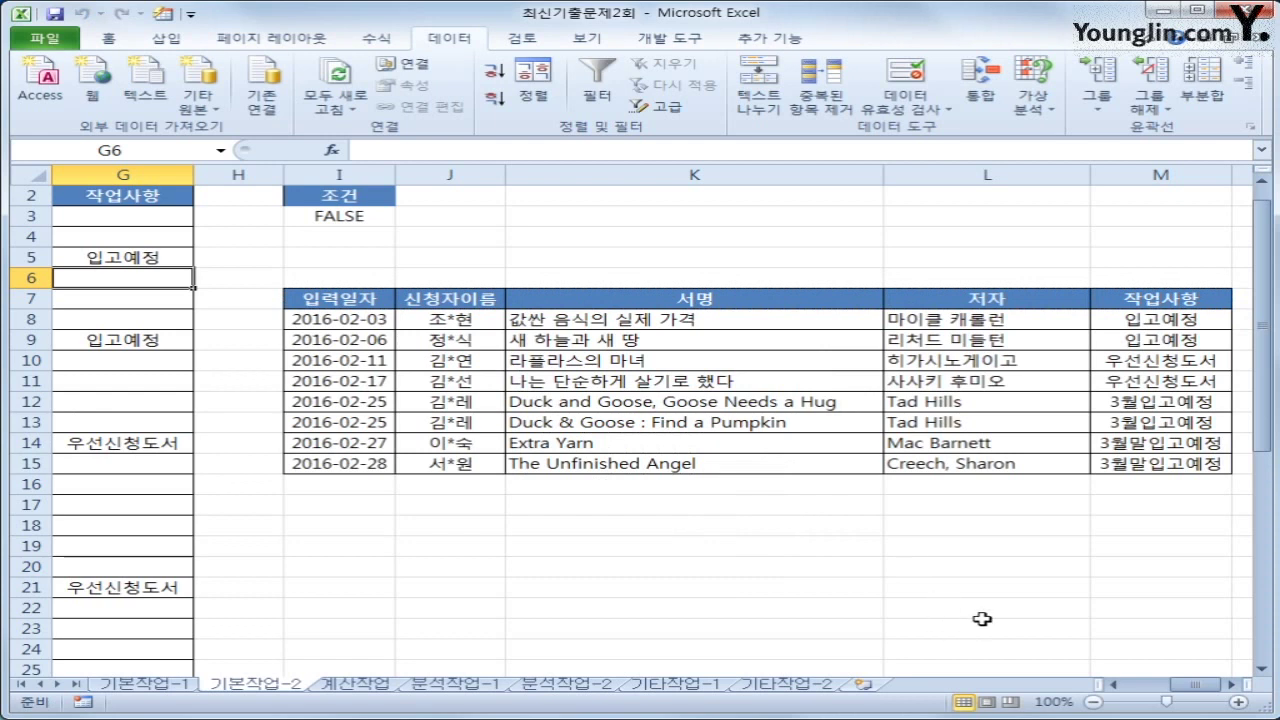
# Step: Create a new conditional formatting rule for B3:G43 that uses a formula to determine the cells to format
pyautogui.moveTo(1190, 690); pyautogui.dragTo(1115, 690)
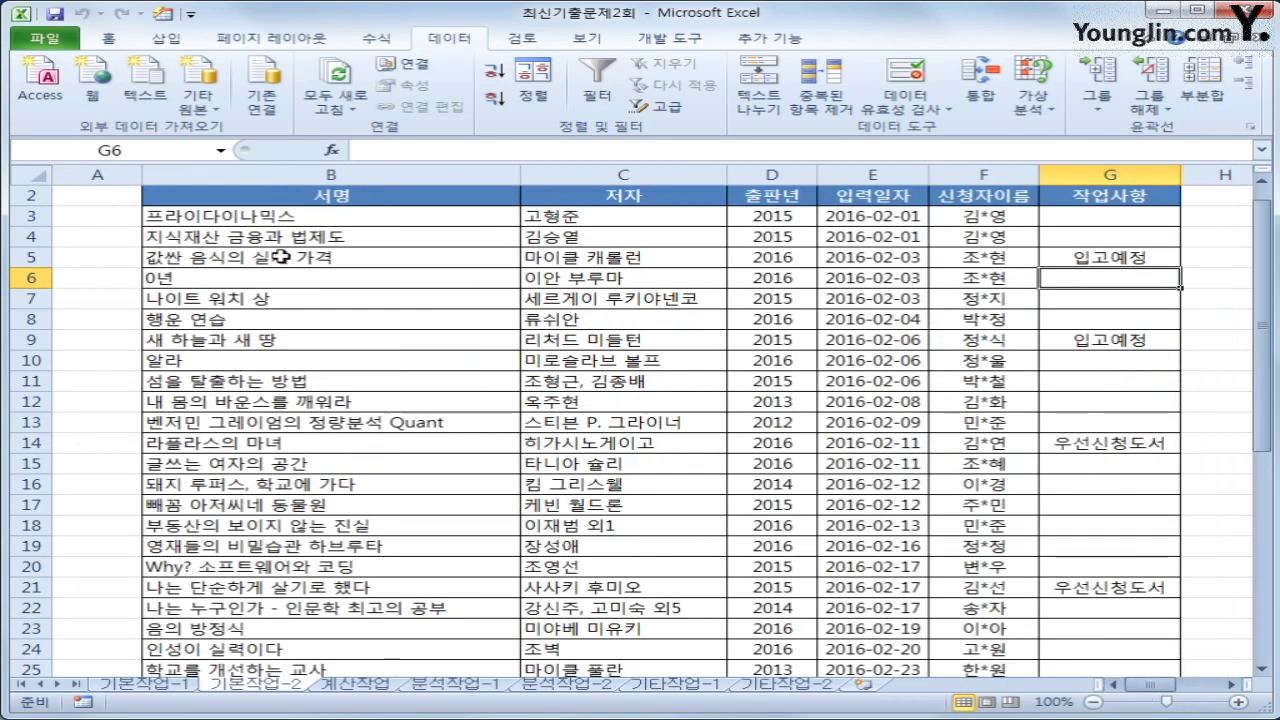
pyautogui.click(280, 220)
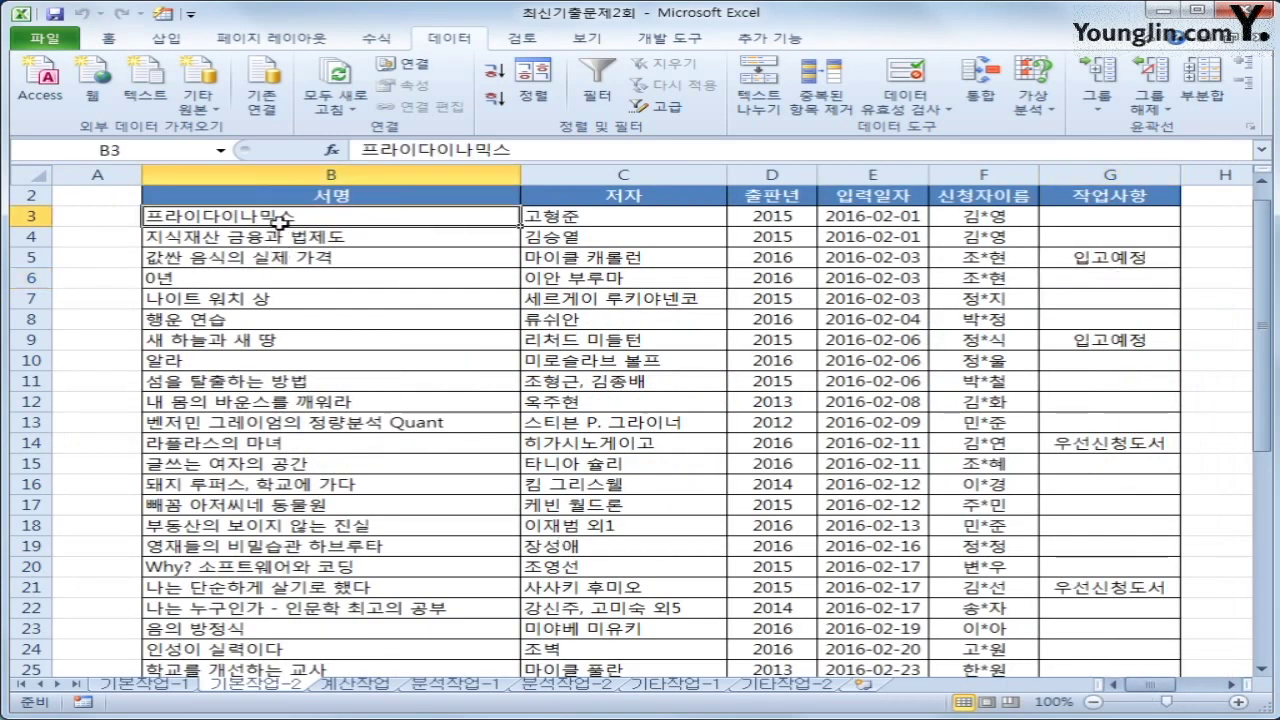
pyautogui.moveTo(282, 222); pyautogui.dragTo(1067, 590)
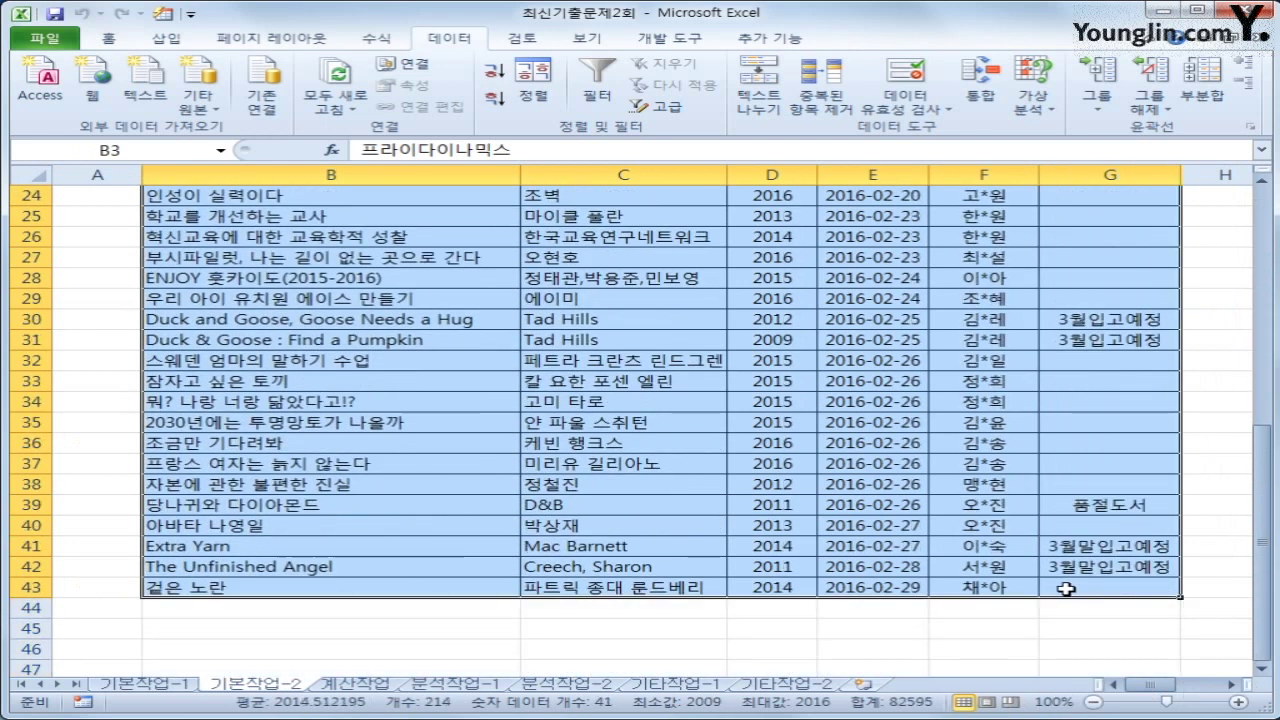
pyautogui.click(108, 38)
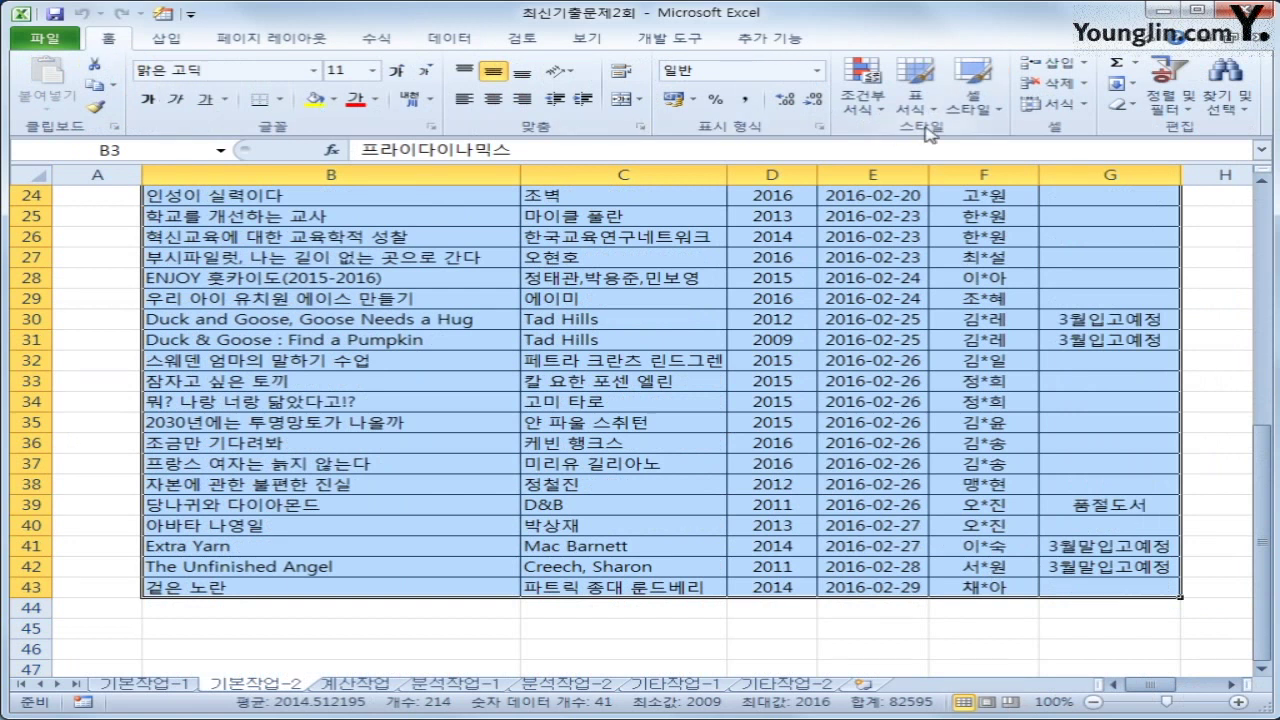
pyautogui.click(854, 103)
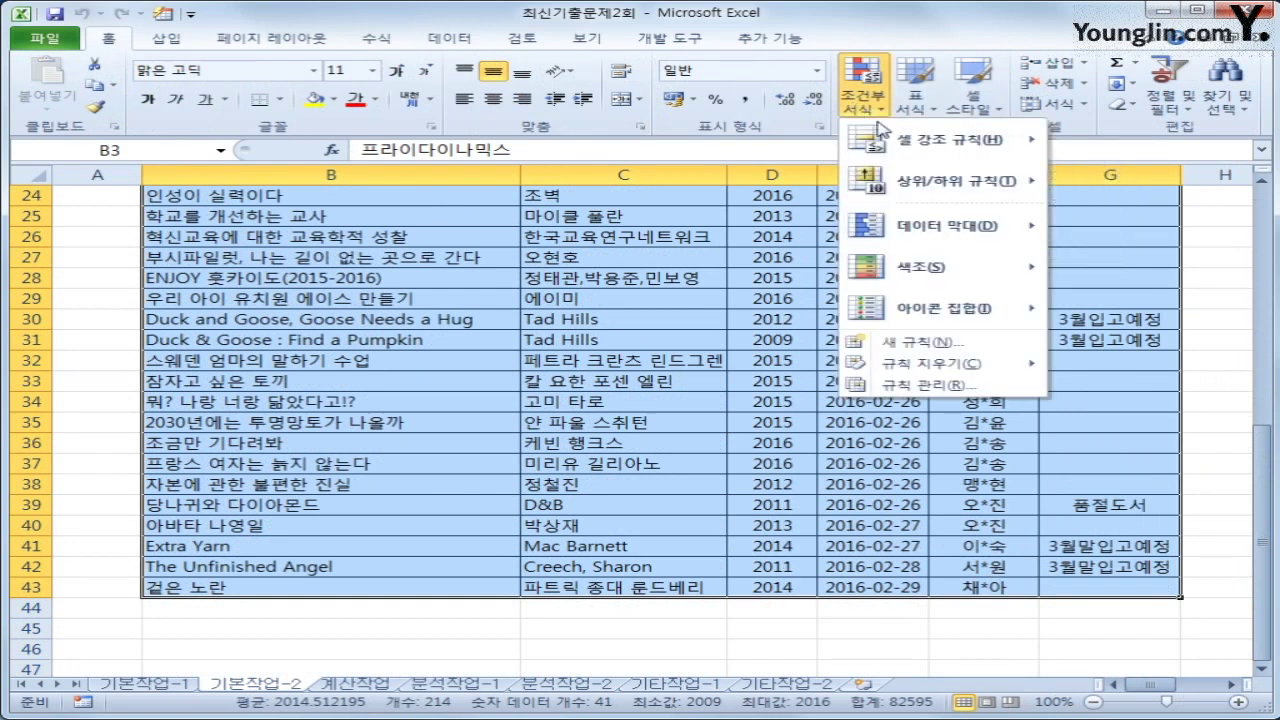
pyautogui.click(930, 345)
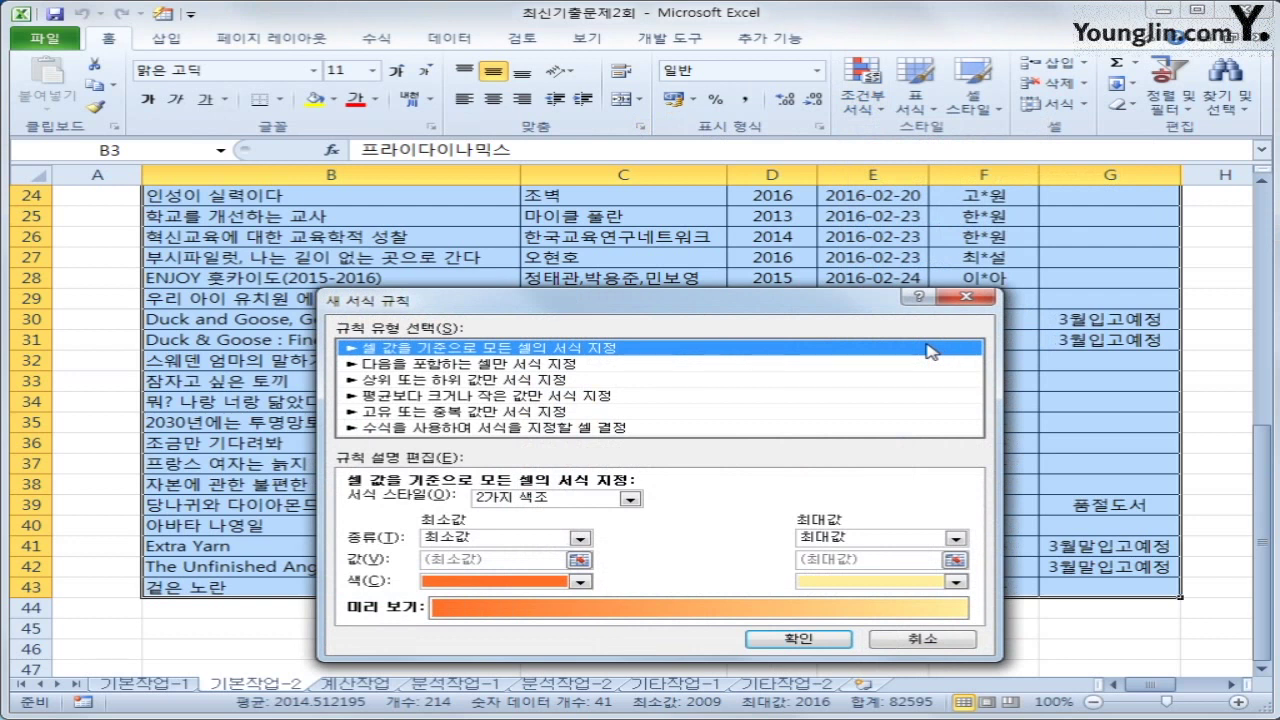
pyautogui.click(507, 430)
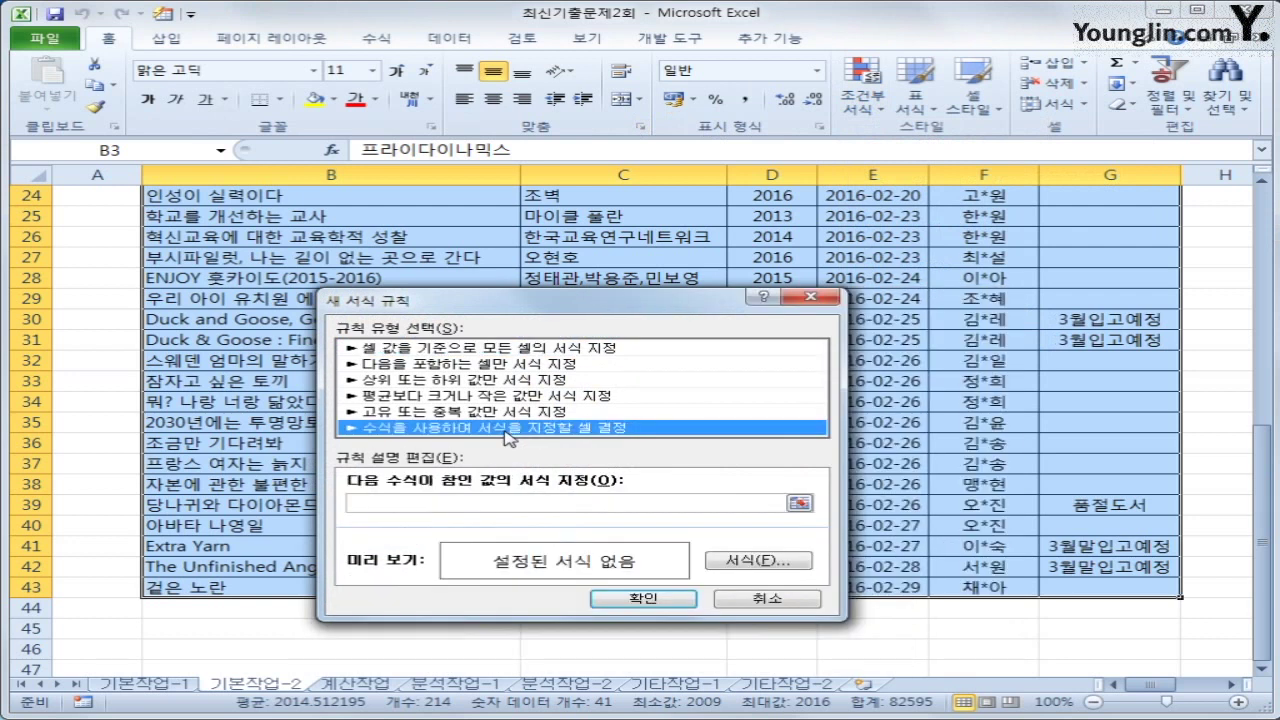
# Step: Enter =mod(row($B1),3)=0 as the rule's formula, with only the column of the B1 reference absolute
pyautogui.click(489, 508)
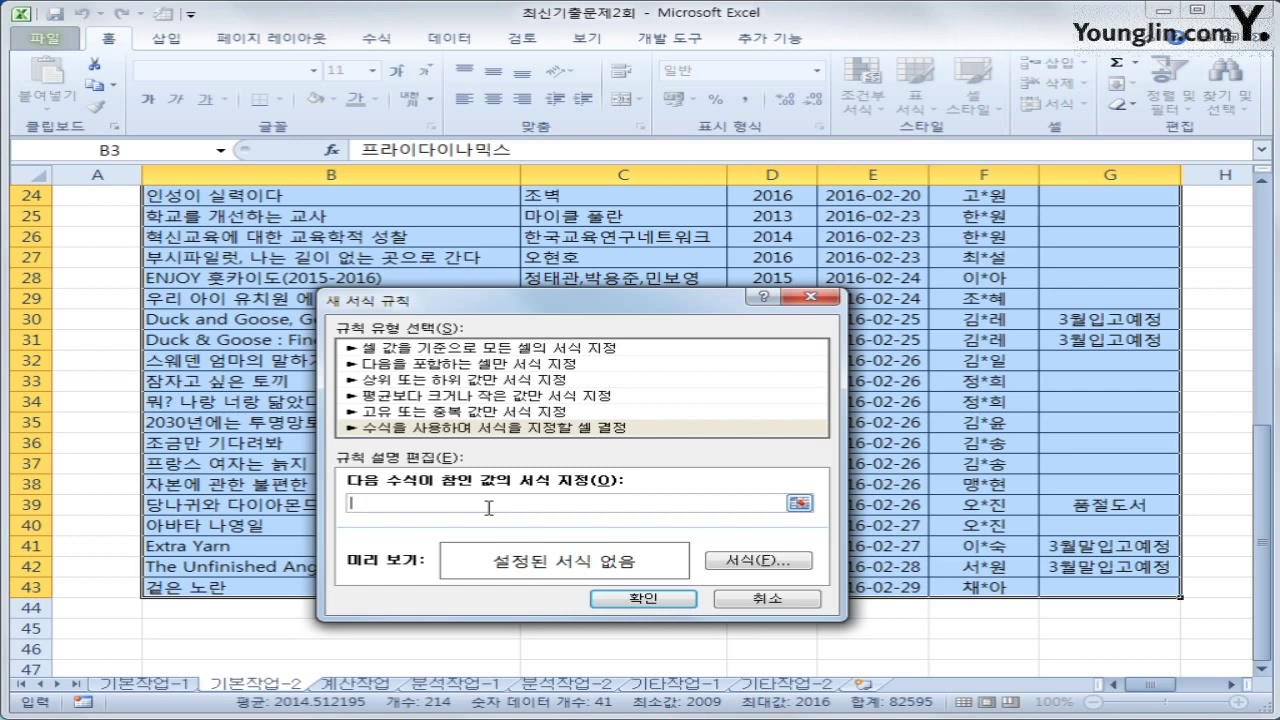
pyautogui.write('ㅋ')
pyautogui.write('ㅋ')
pyautogui.write('mod(')
pyautogui.write('row(')
pyautogui.scroll(7, 492, 505)
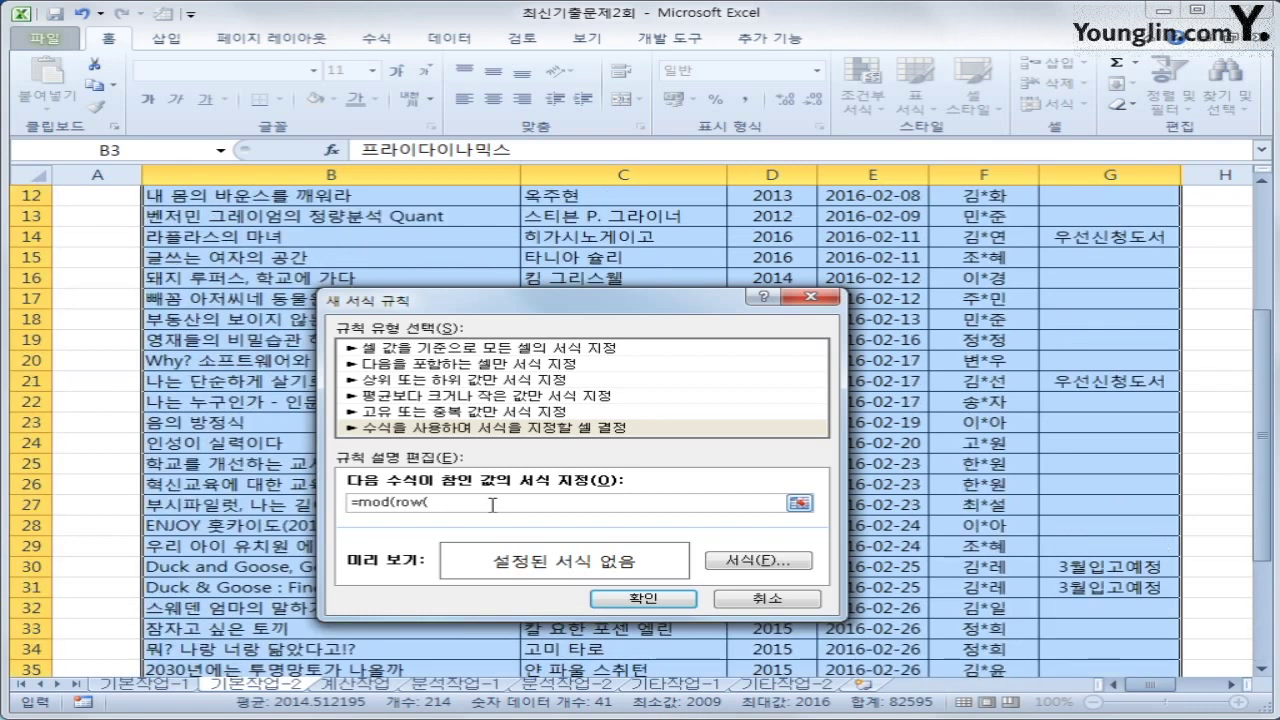
pyautogui.scroll(1, 492, 505)
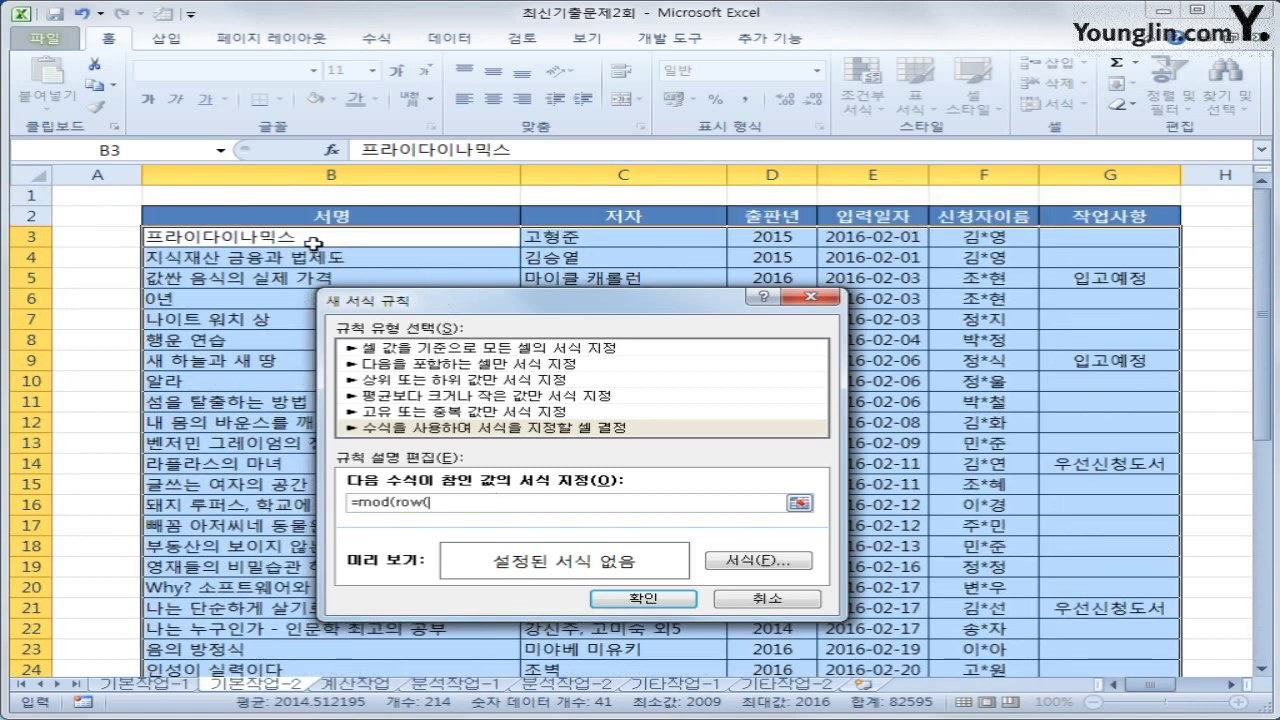
pyautogui.click(304, 196)
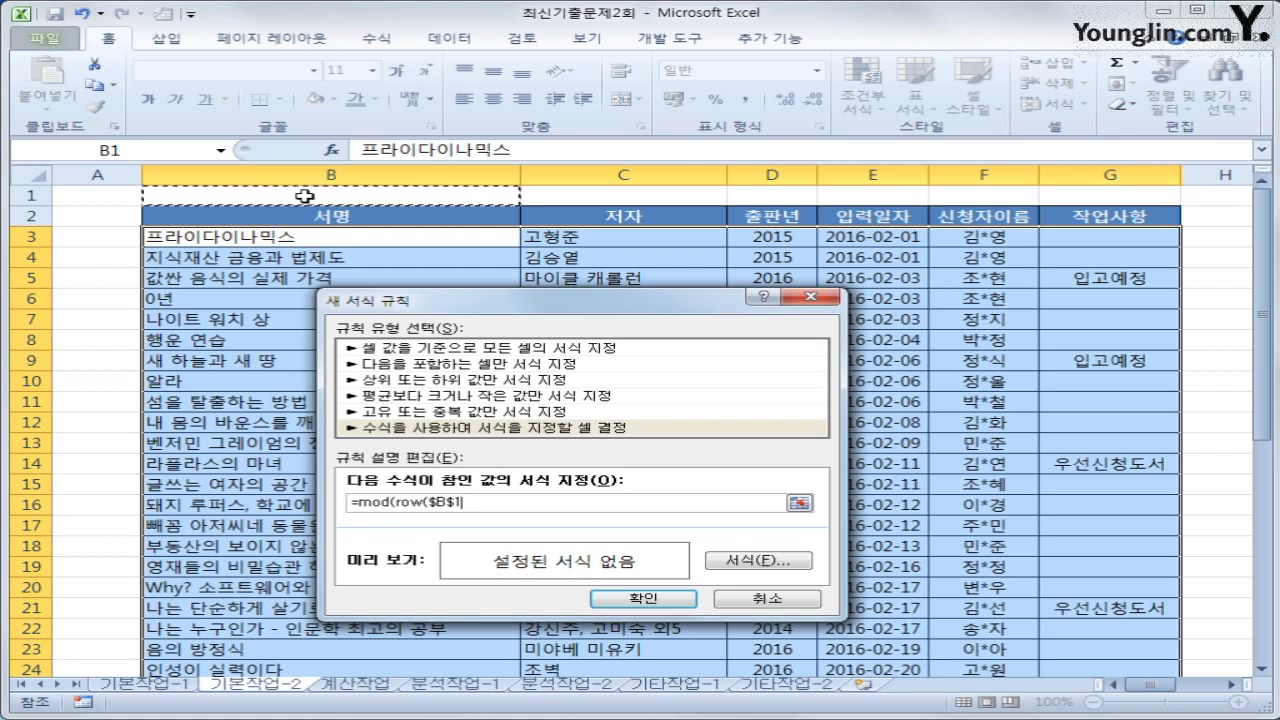
pyautogui.press('F4')
pyautogui.press('F4')
pyautogui.write(')')
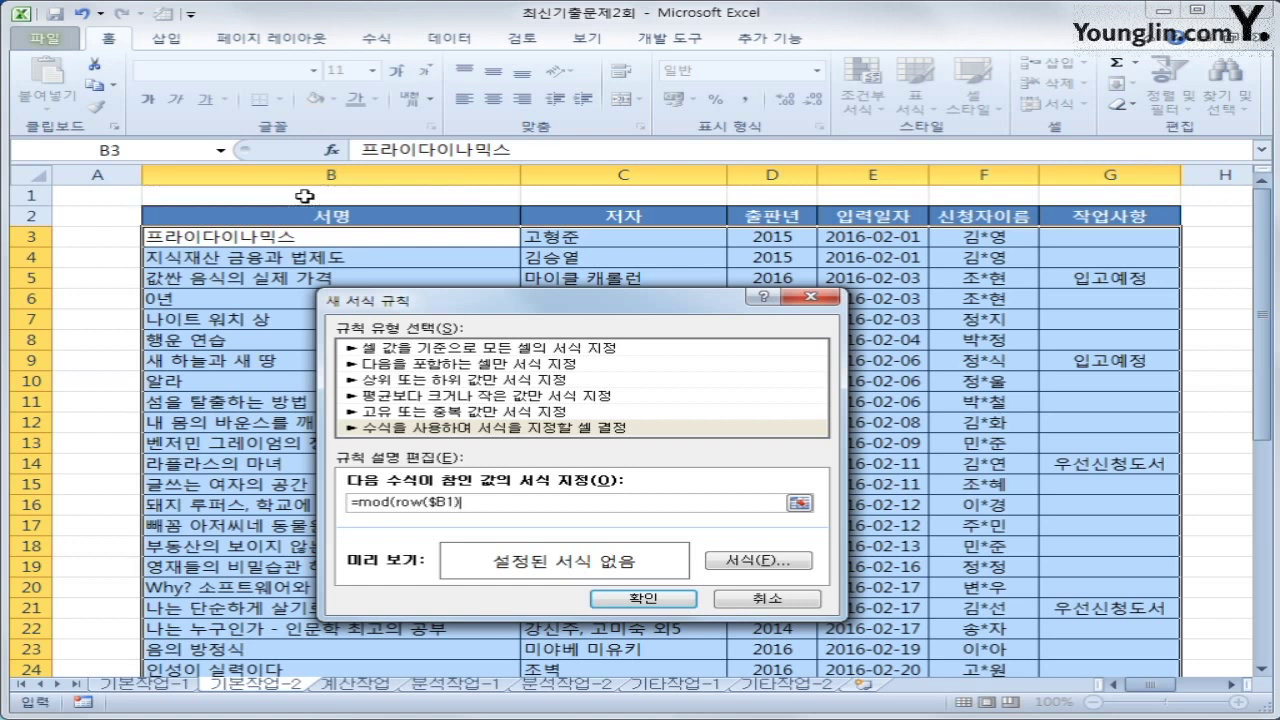
pyautogui.write(',3)=0')
# Step: Give the rule an italic (기울임꼴) font style and a yellow fill, and apply it to the book rows
pyautogui.click(740, 562)
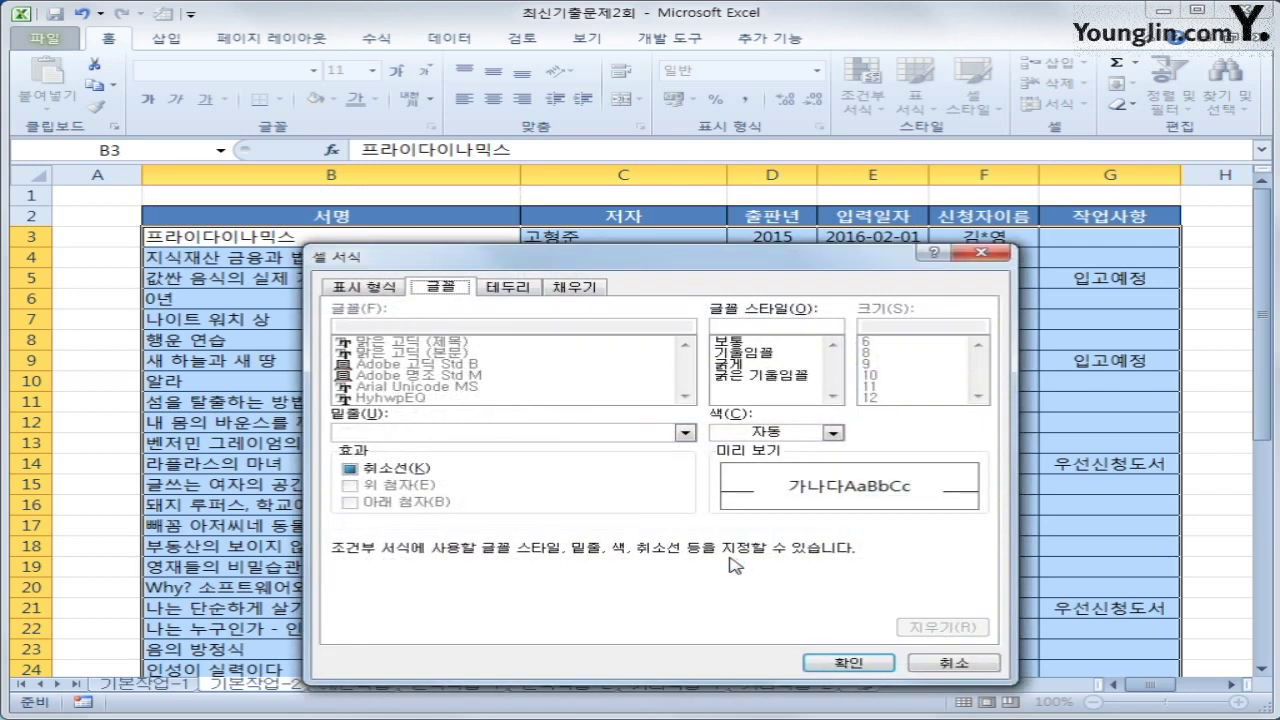
pyautogui.click(766, 353)
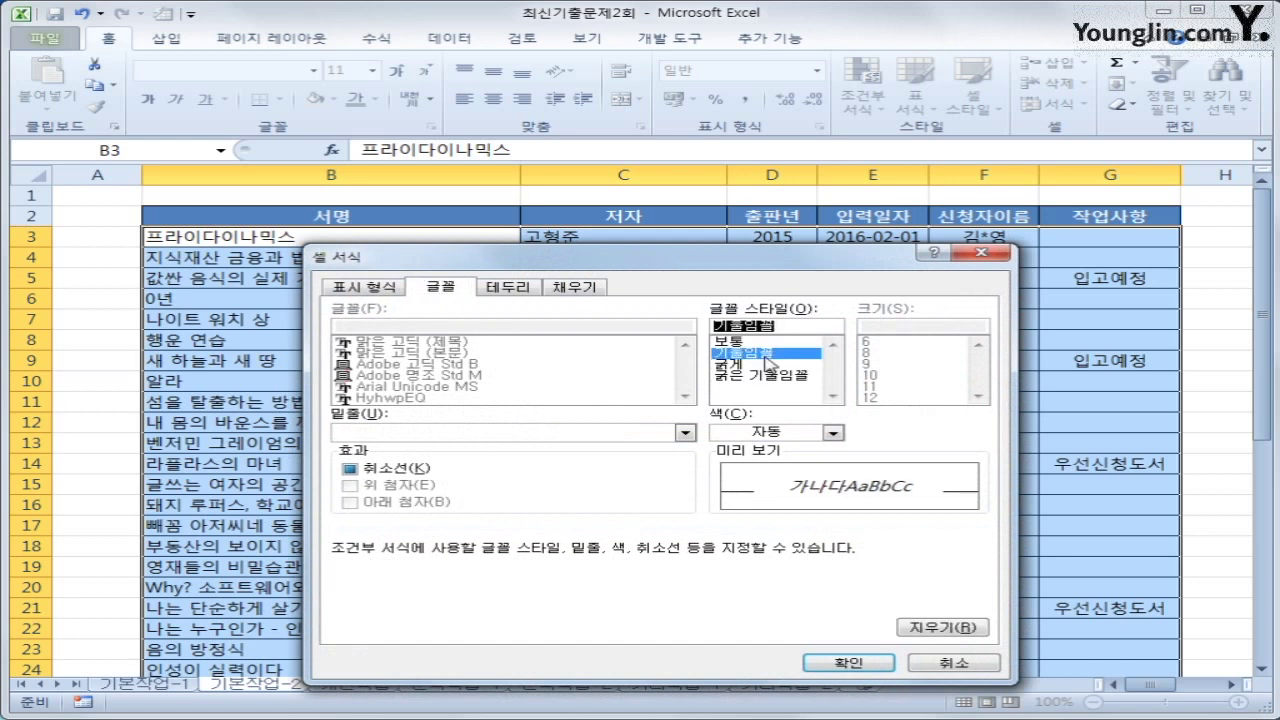
pyautogui.click(590, 287)
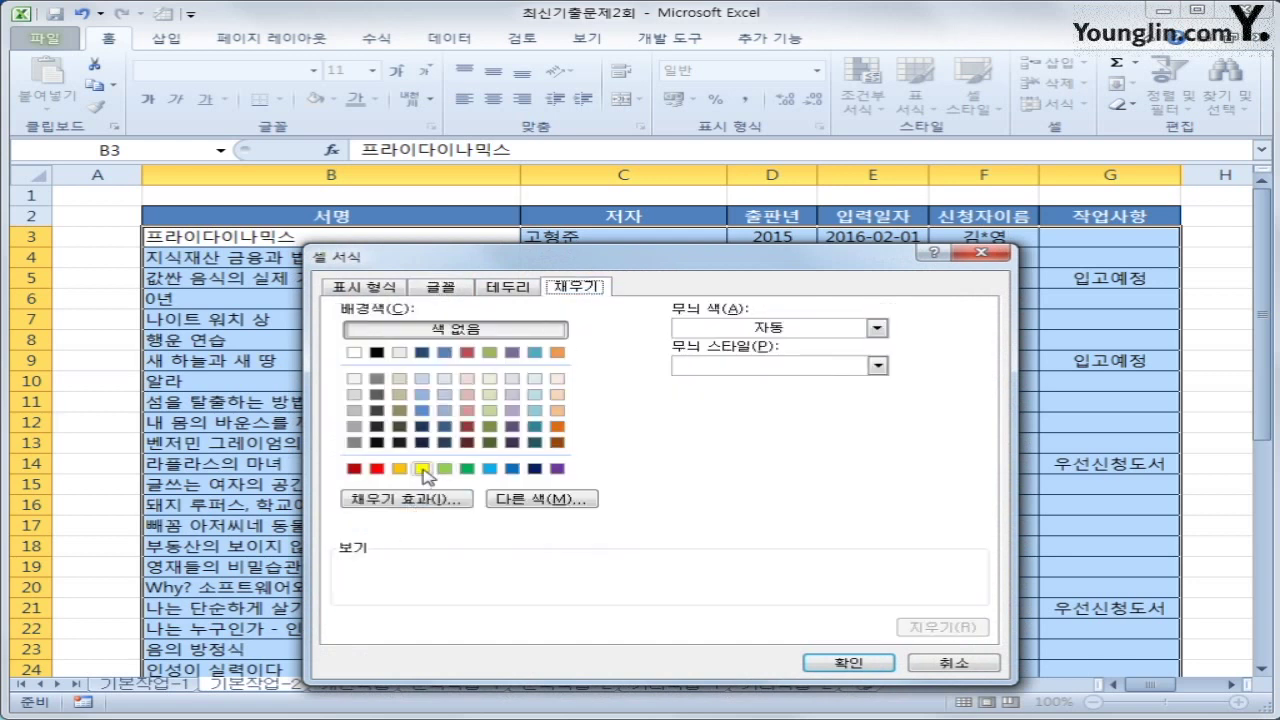
pyautogui.click(422, 468)
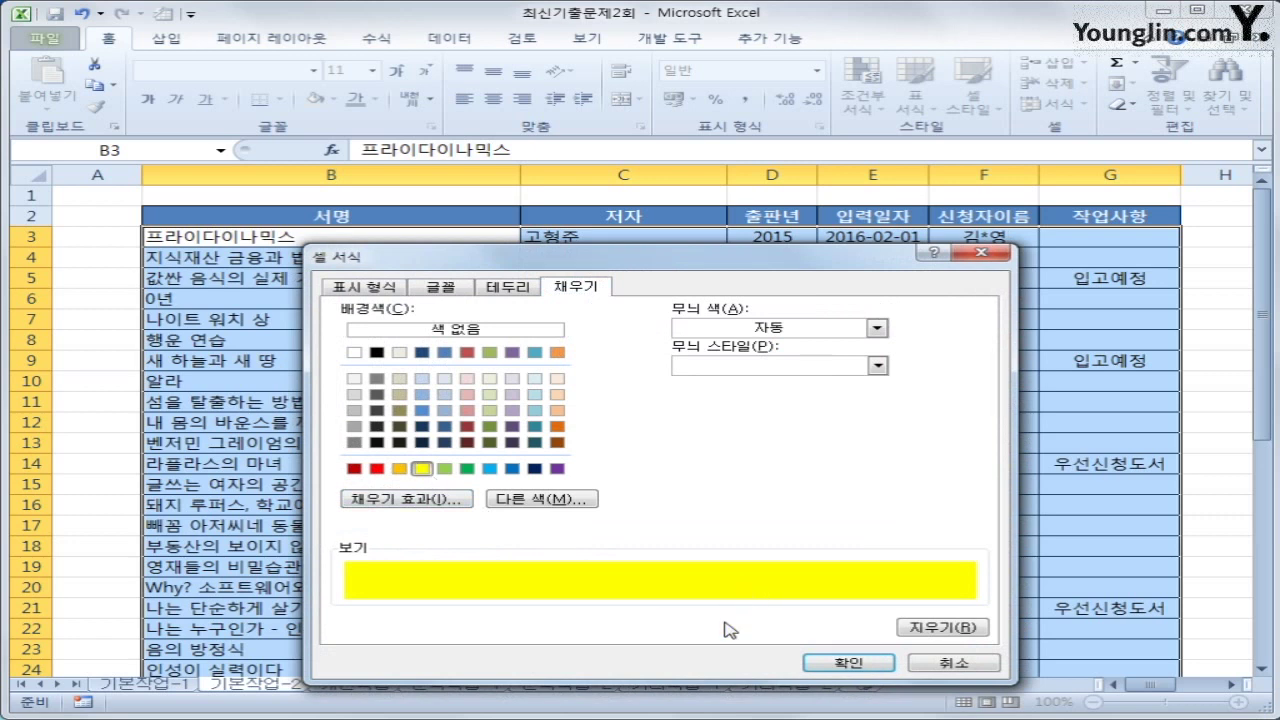
pyautogui.click(847, 664)
pyautogui.click(671, 598)
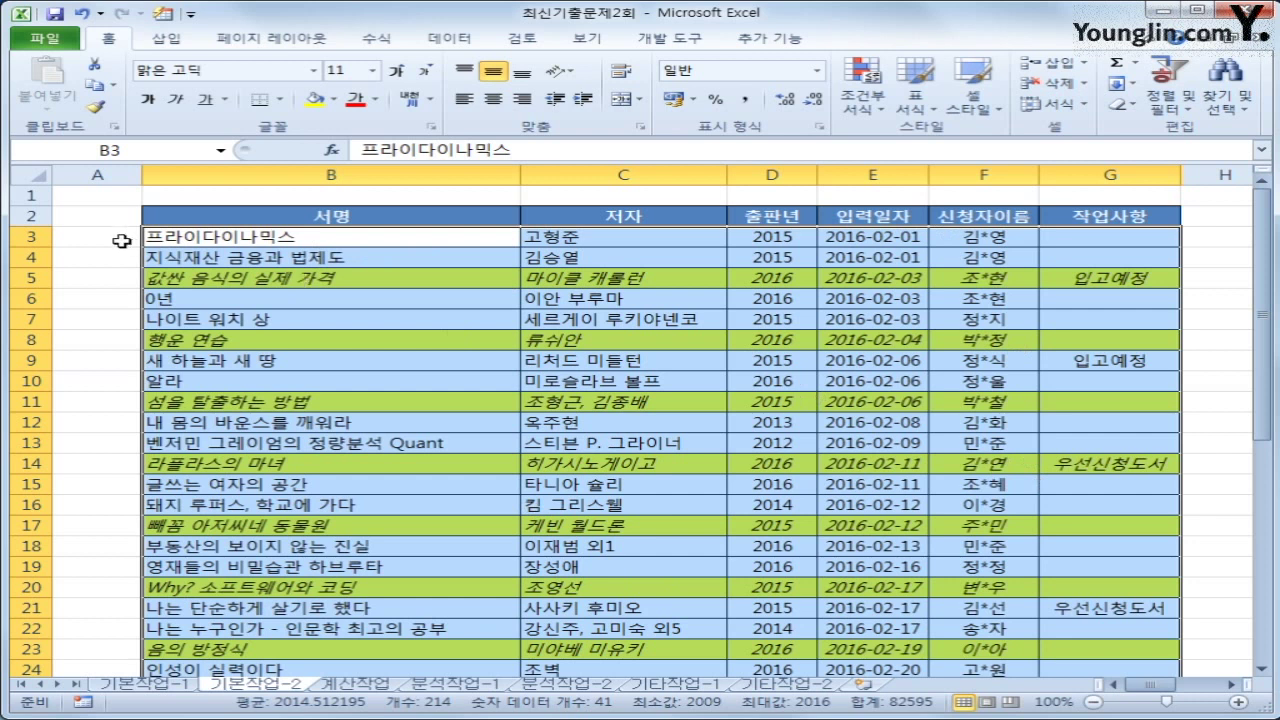
pyautogui.click(277, 237)
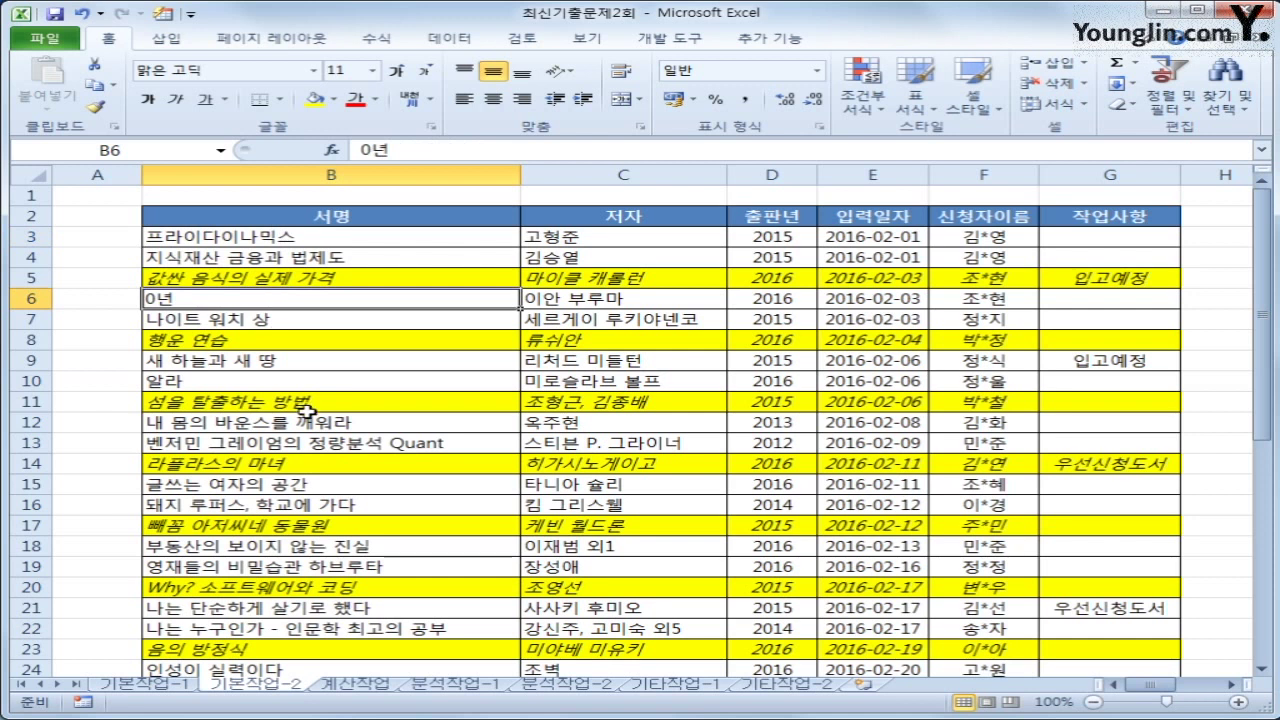
pyautogui.click(313, 366)
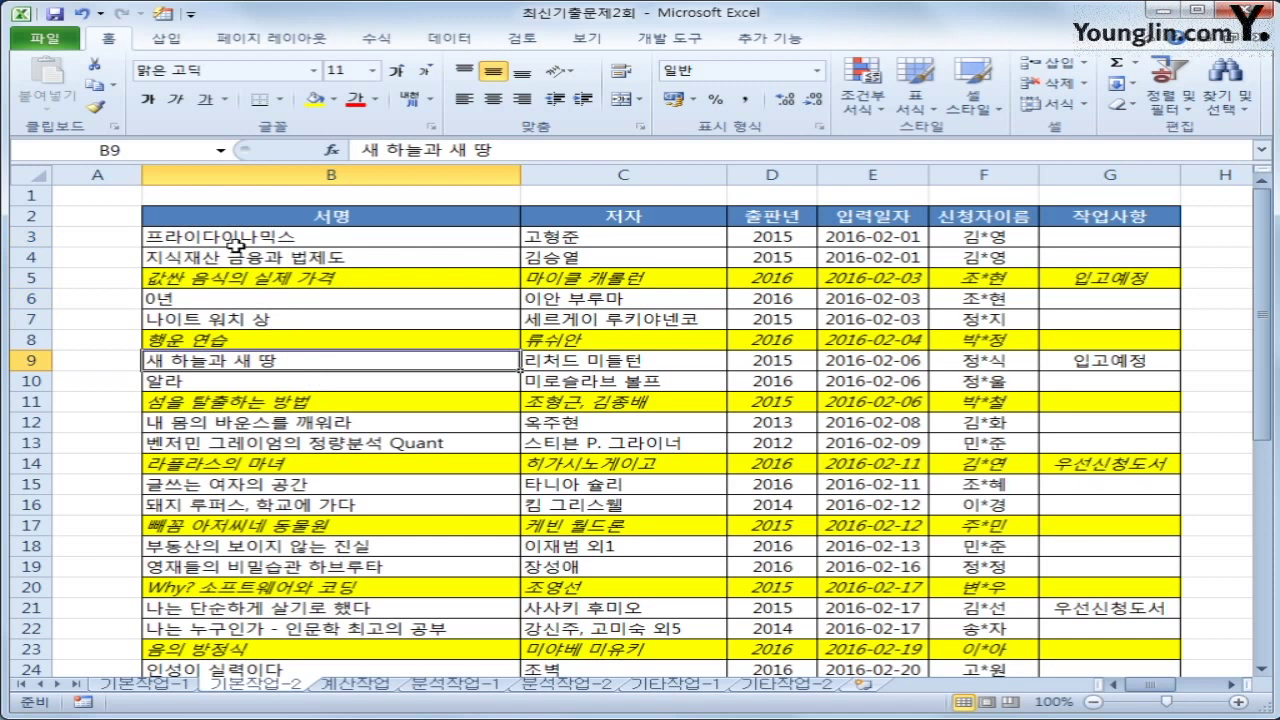
pyautogui.moveTo(233, 244); pyautogui.dragTo(1052, 542)
pyautogui.scroll(8, 1052, 542)
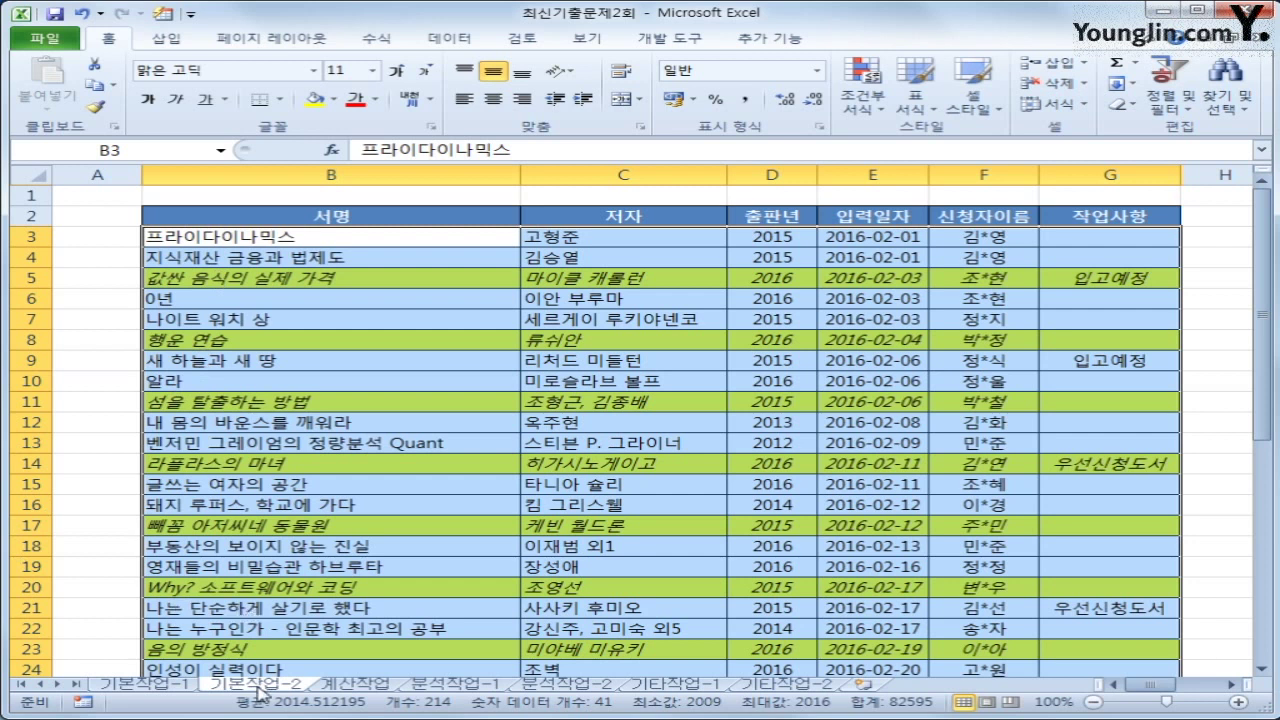
pyautogui.click(305, 550)
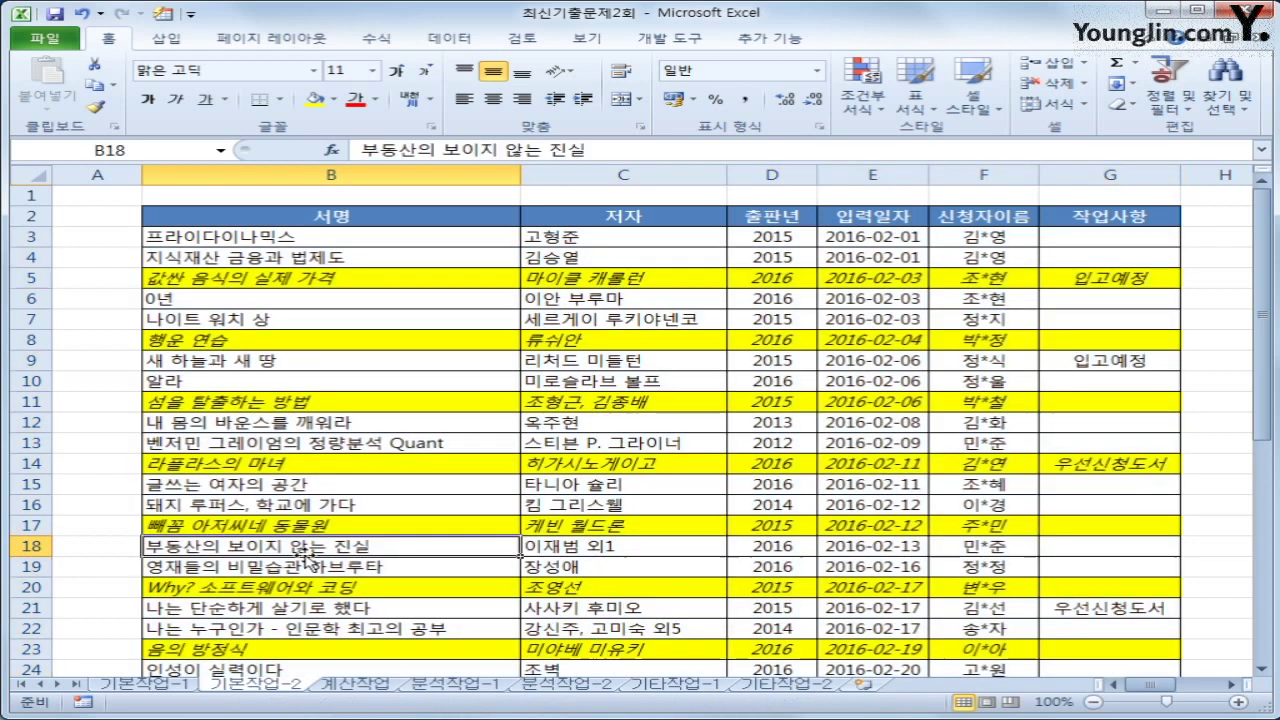
# Step: Set the print area to the book table B2:G43, including its header row
pyautogui.moveTo(263, 214); pyautogui.dragTo(1090, 630)
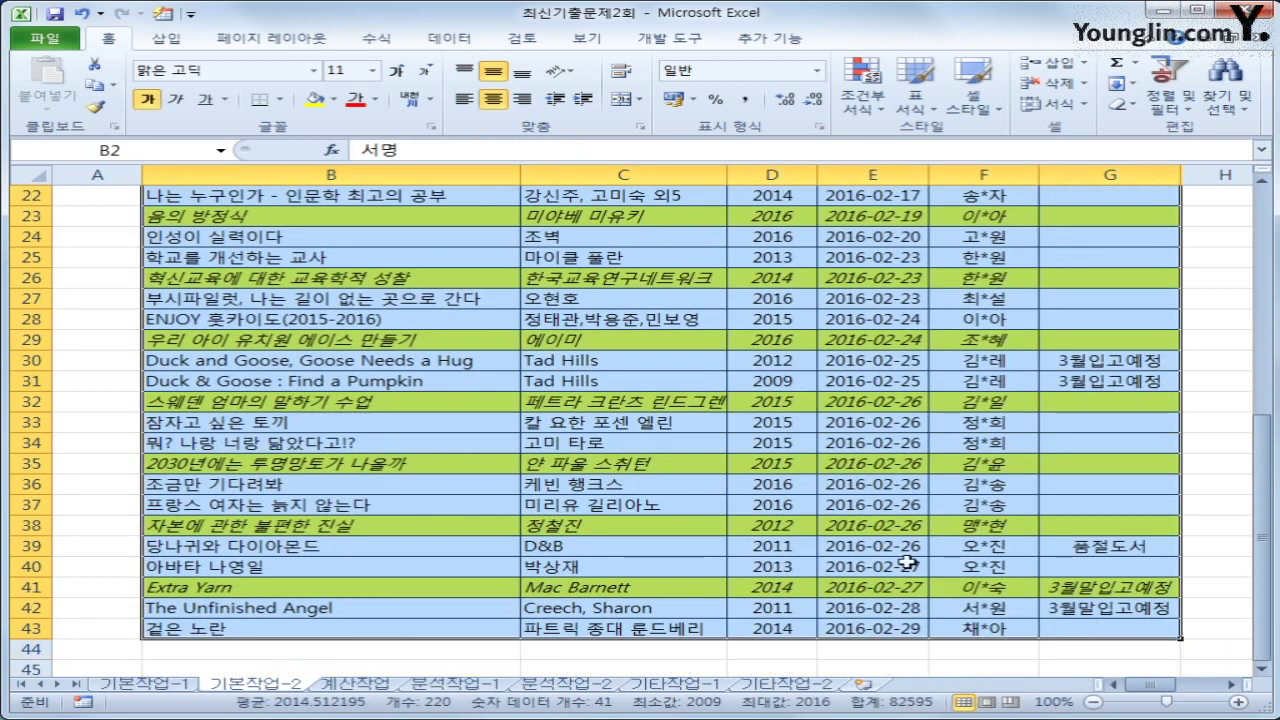
pyautogui.click(308, 40)
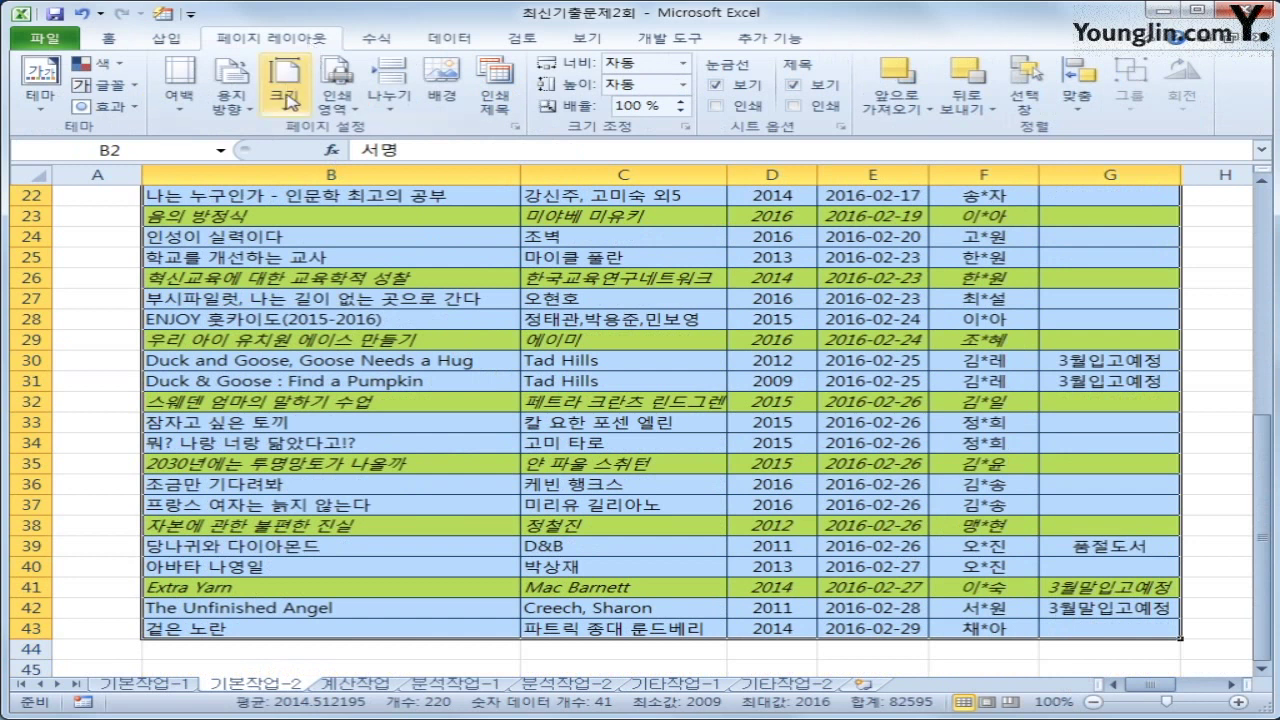
pyautogui.click(337, 98)
pyautogui.click(369, 130)
pyautogui.scroll(7, 360, 190)
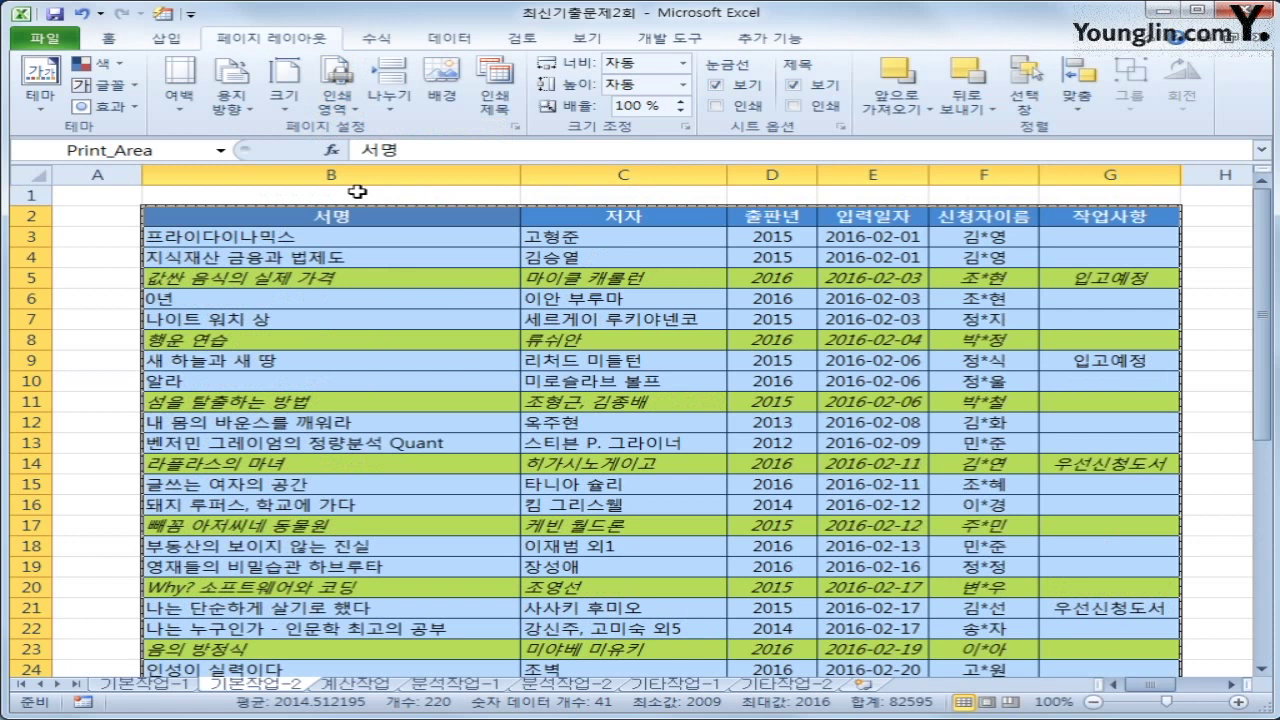
# Step: Centre the printout both horizontally (가로) and vertically (세로) on the page in the page setup
pyautogui.click(514, 128)
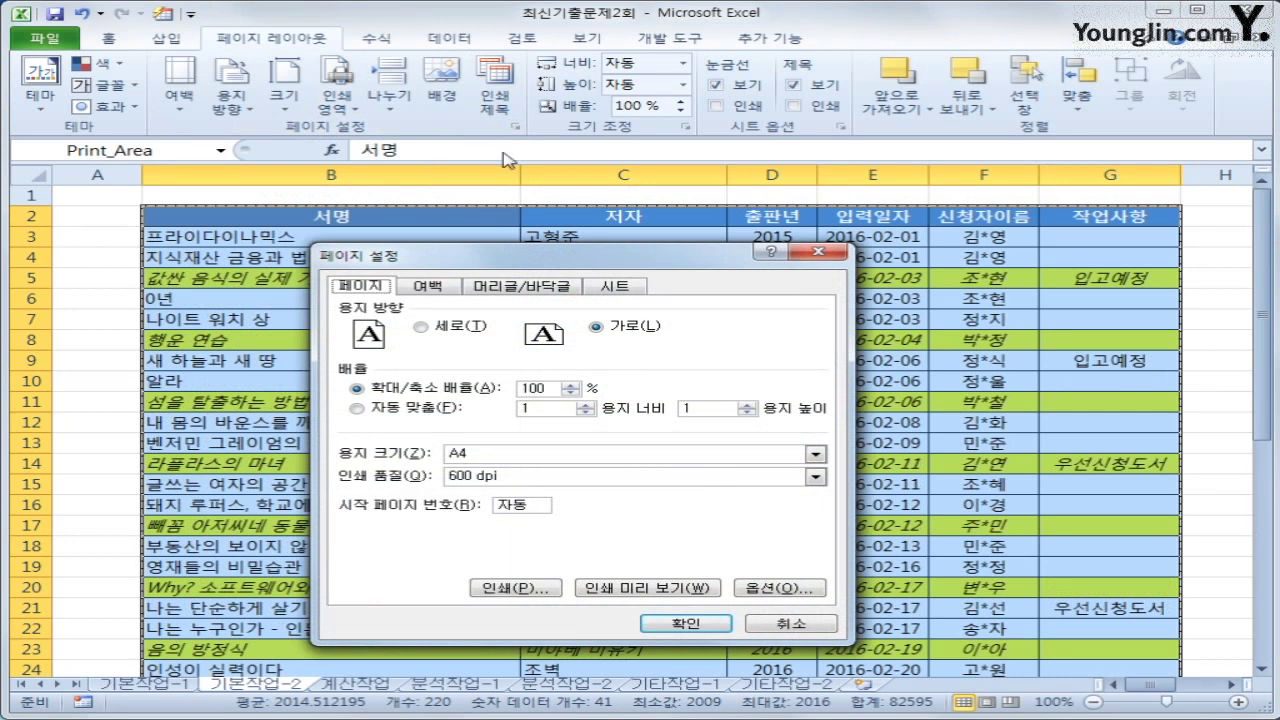
pyautogui.click(432, 287)
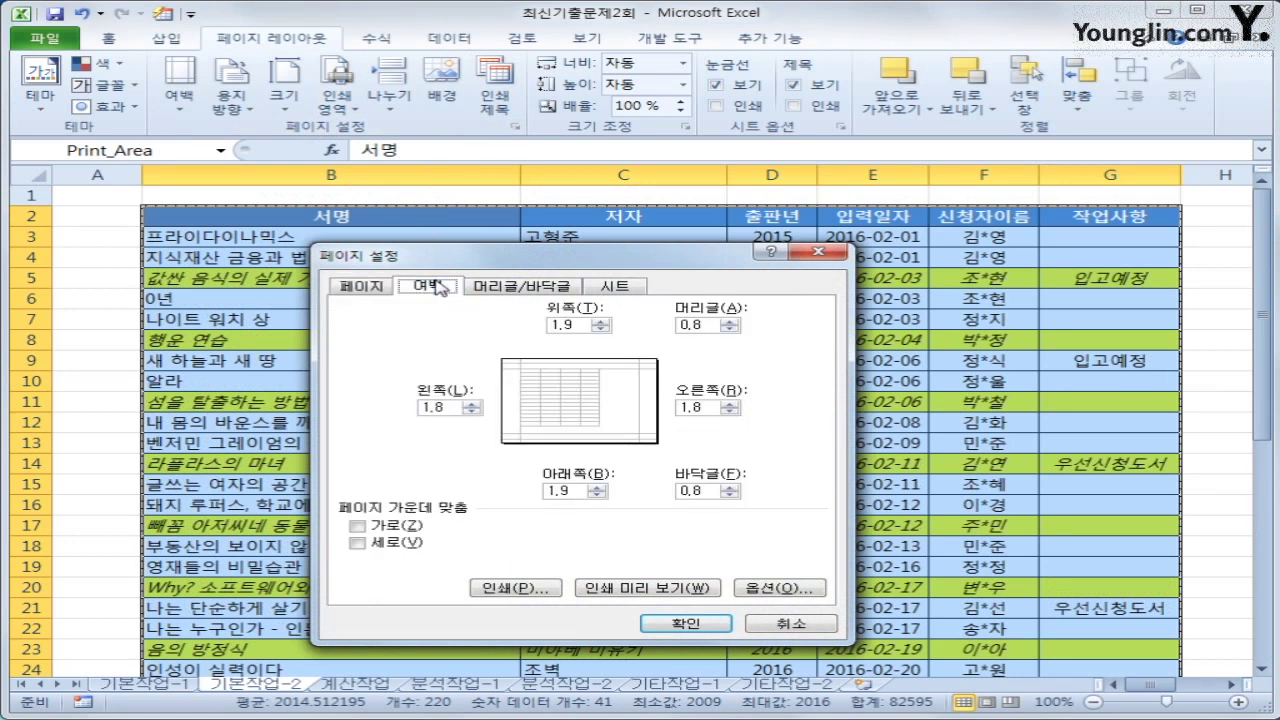
pyautogui.click(390, 523)
pyautogui.click(386, 545)
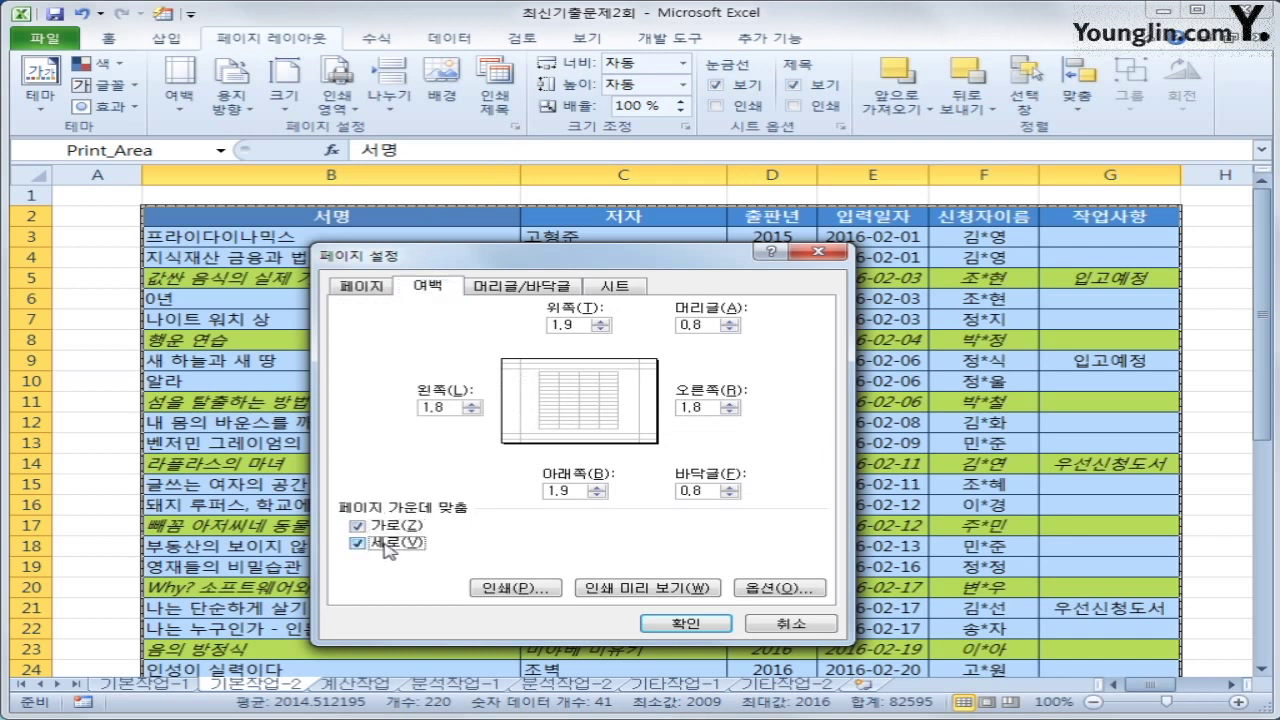
# Step: Create a custom footer whose centre section shows the page number, a slash and the total page count
pyautogui.click(558, 290)
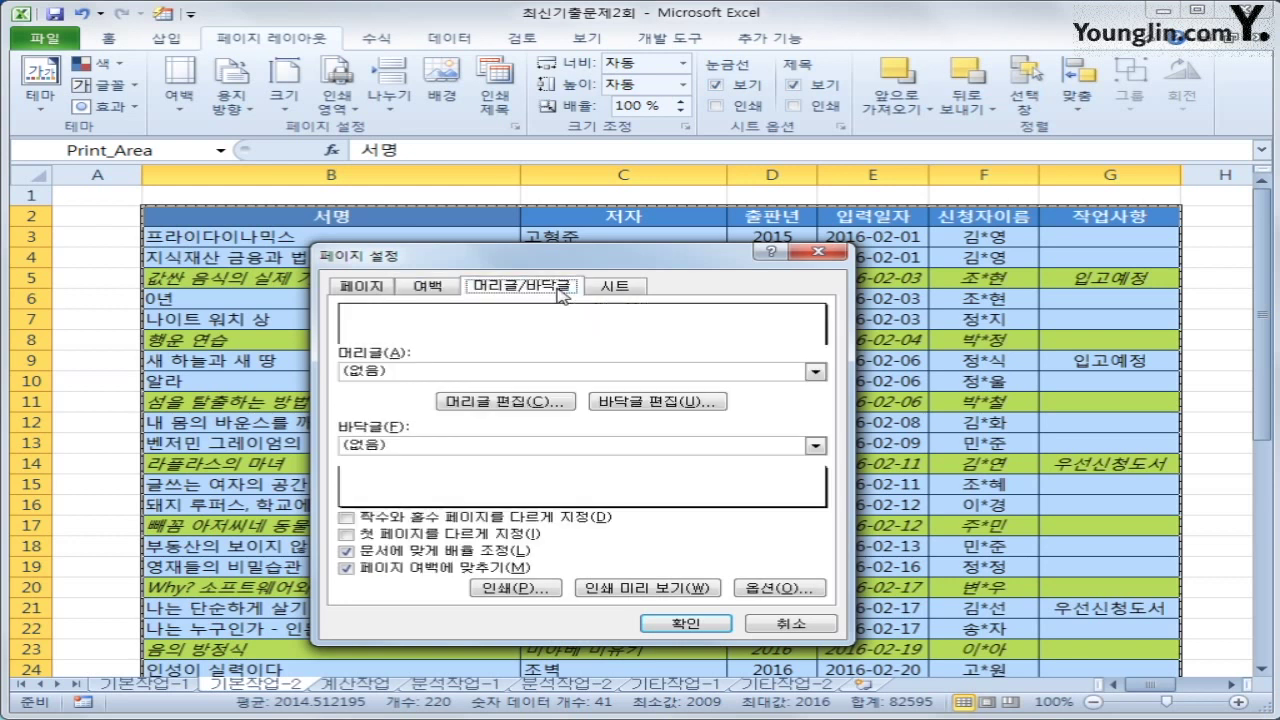
pyautogui.click(662, 404)
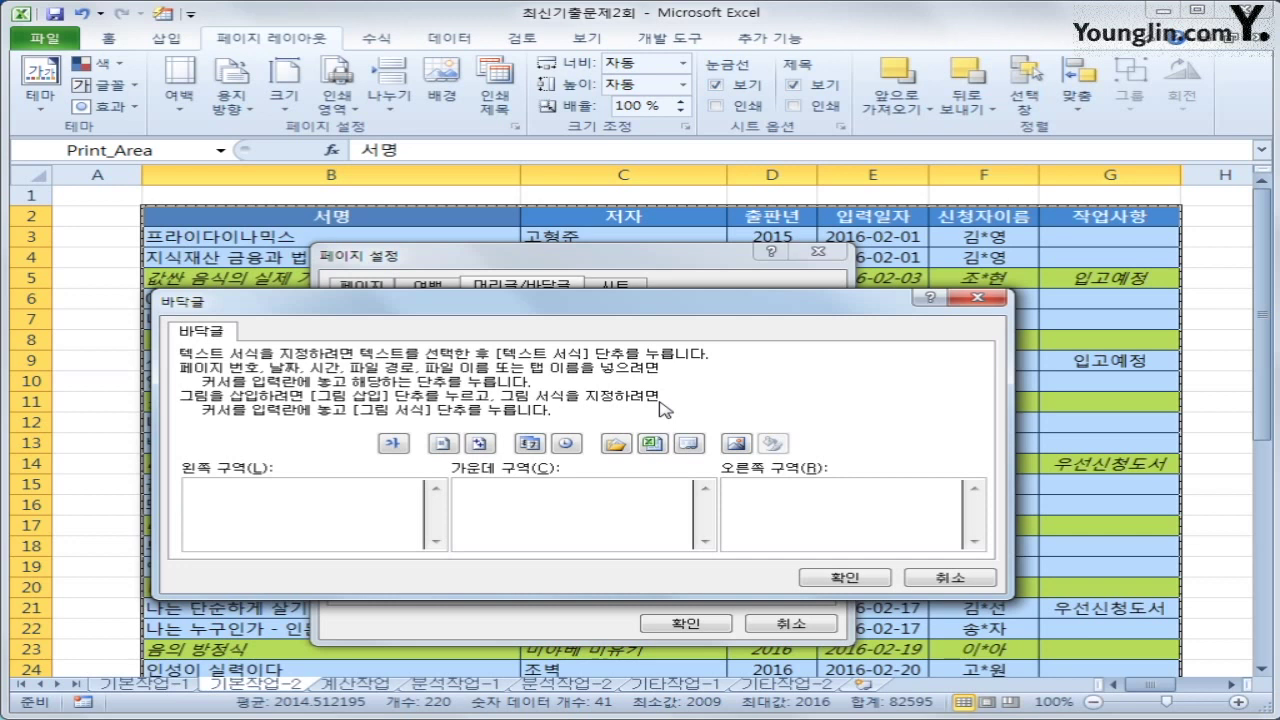
pyautogui.click(628, 518)
pyautogui.click(445, 445)
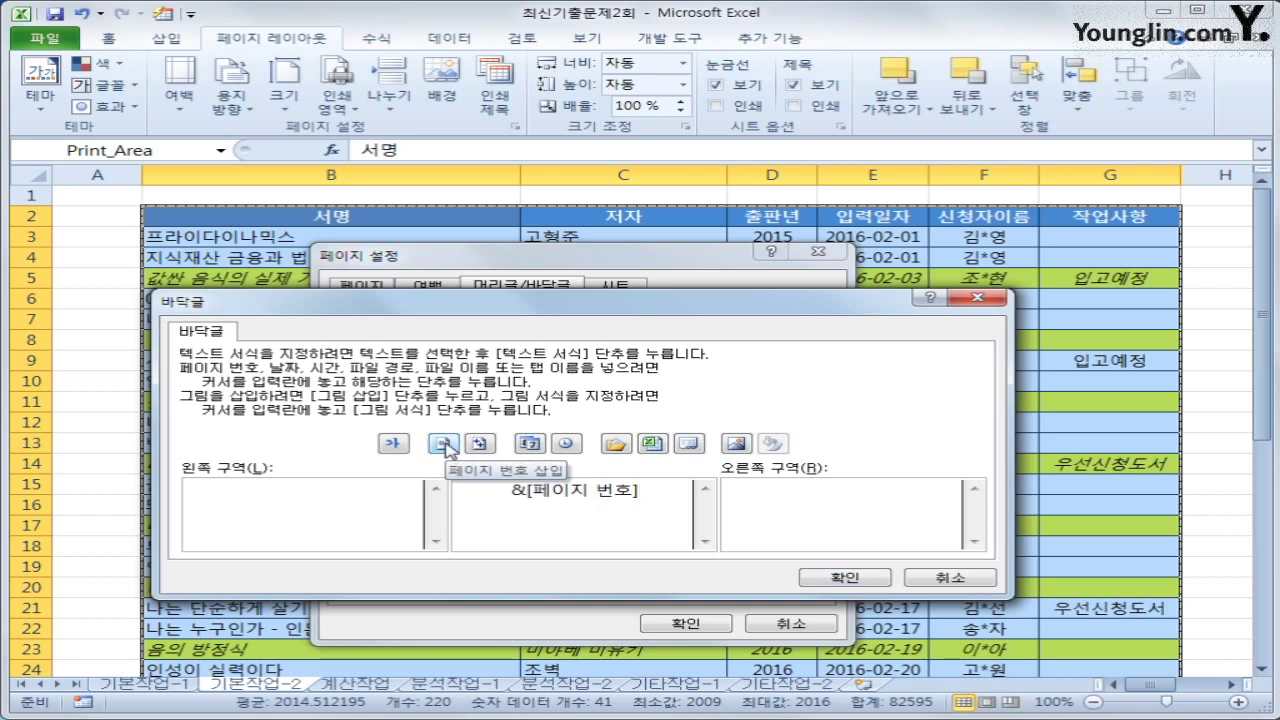
pyautogui.write('/')
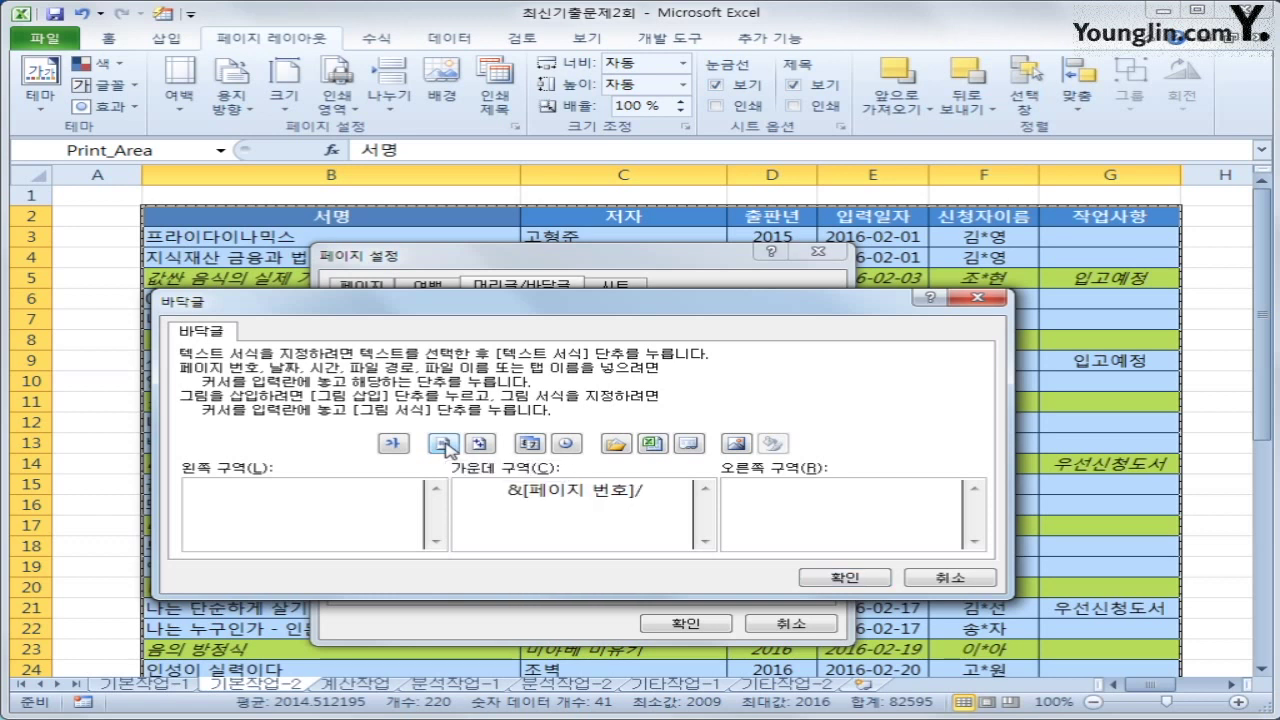
pyautogui.click(484, 448)
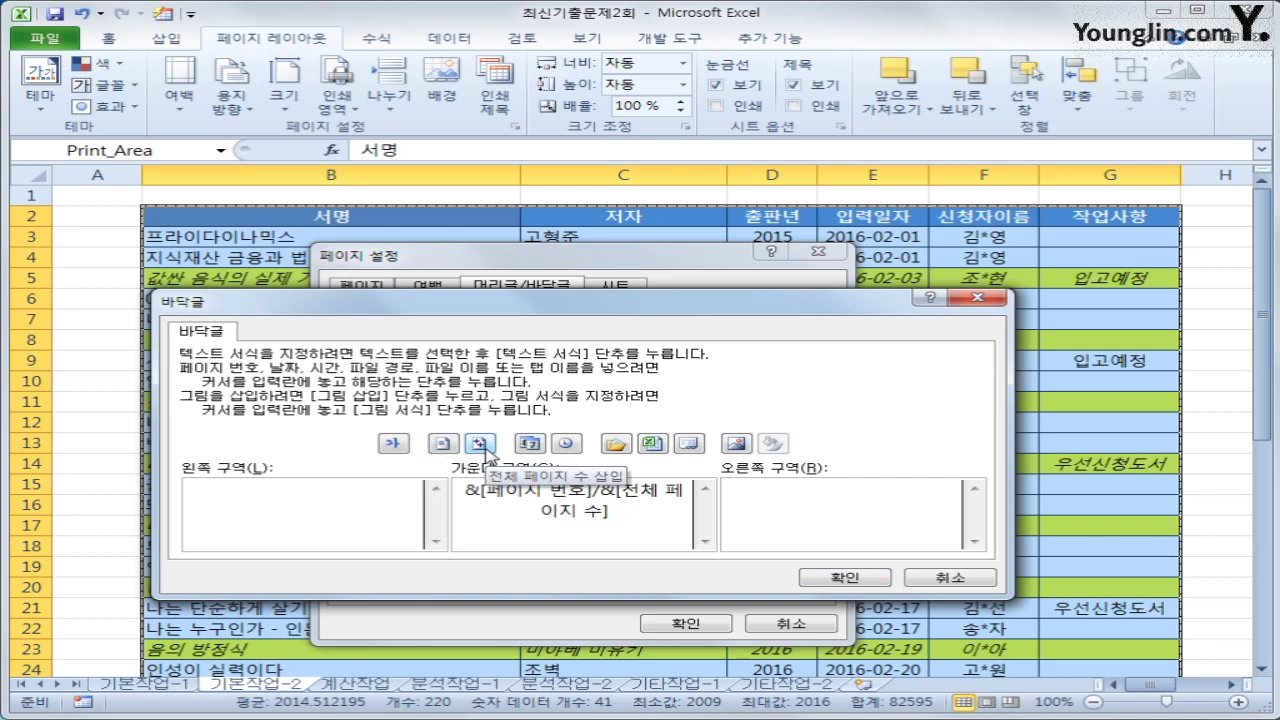
pyautogui.click(840, 578)
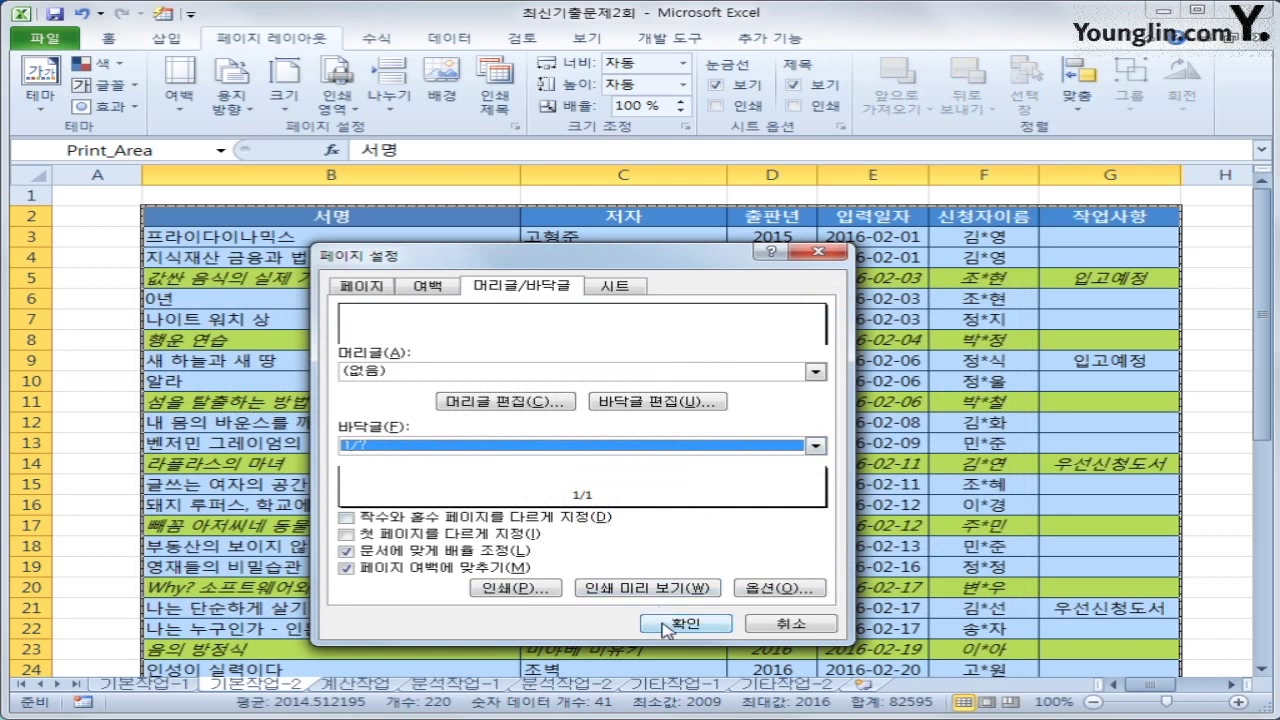
# Step: Repeat row 2 ($2:$2) as the print title on every page and apply the page setup
pyautogui.click(623, 289)
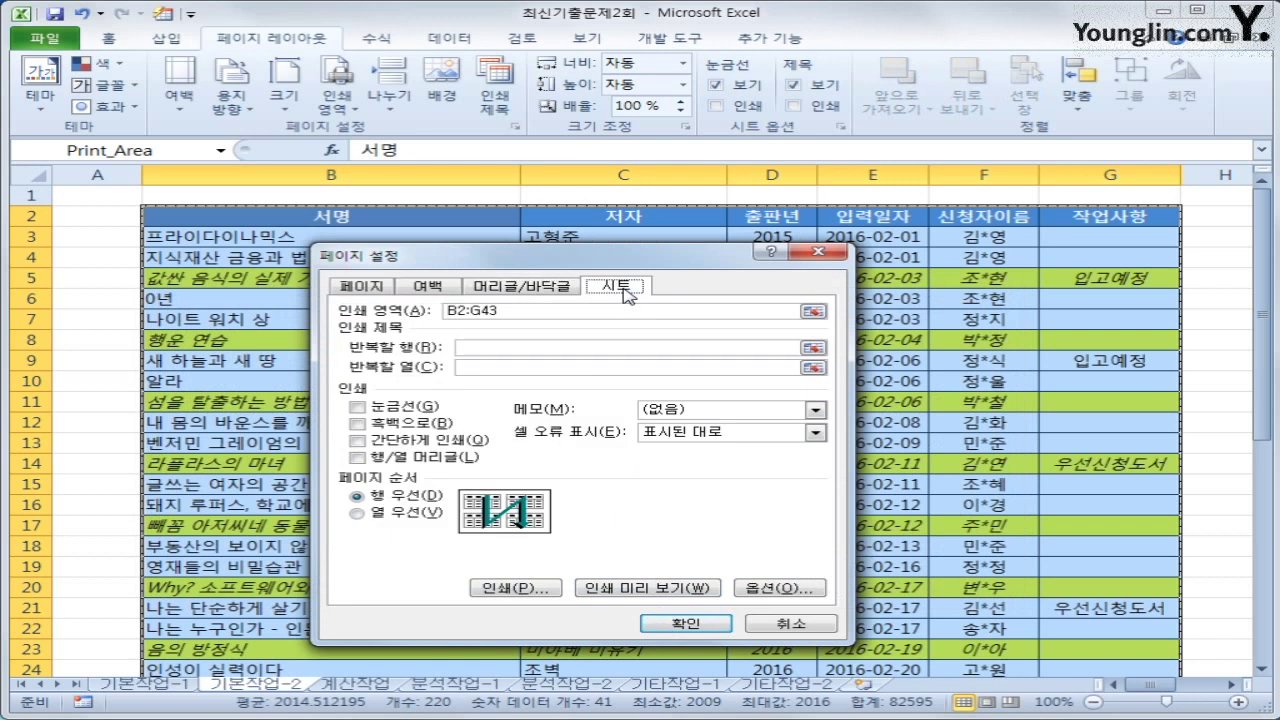
pyautogui.click(566, 348)
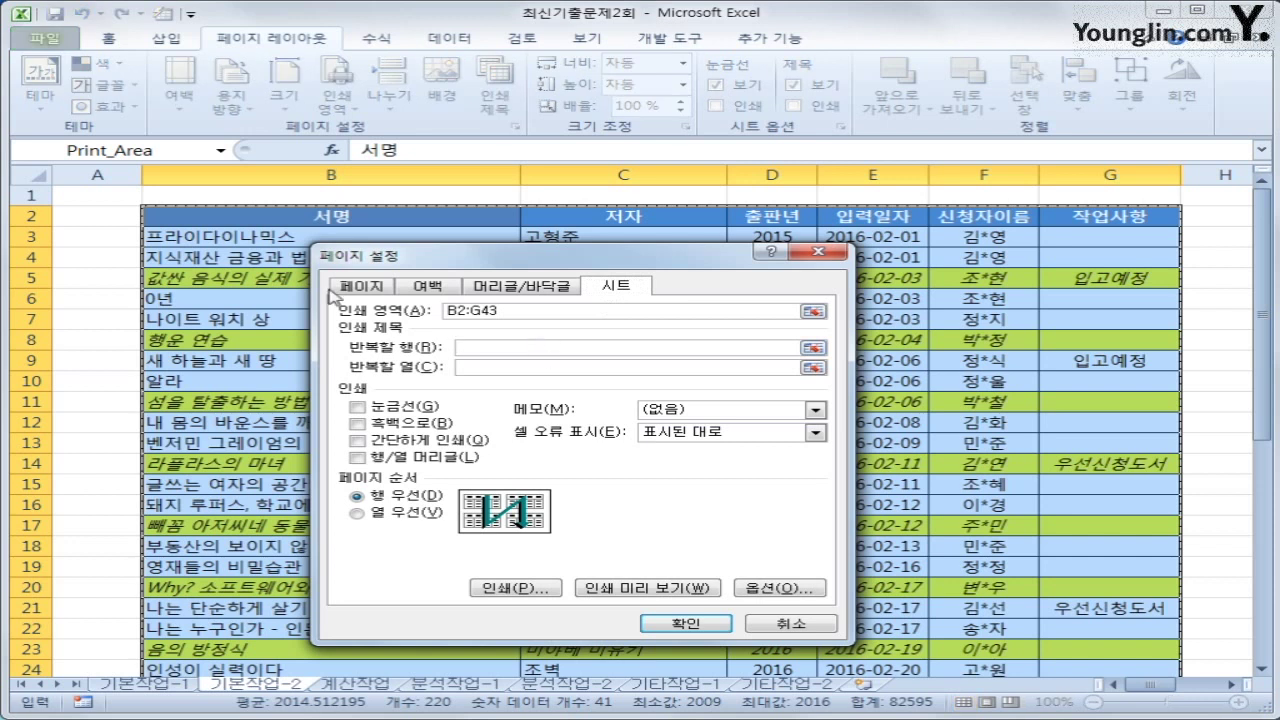
pyautogui.click(33, 214)
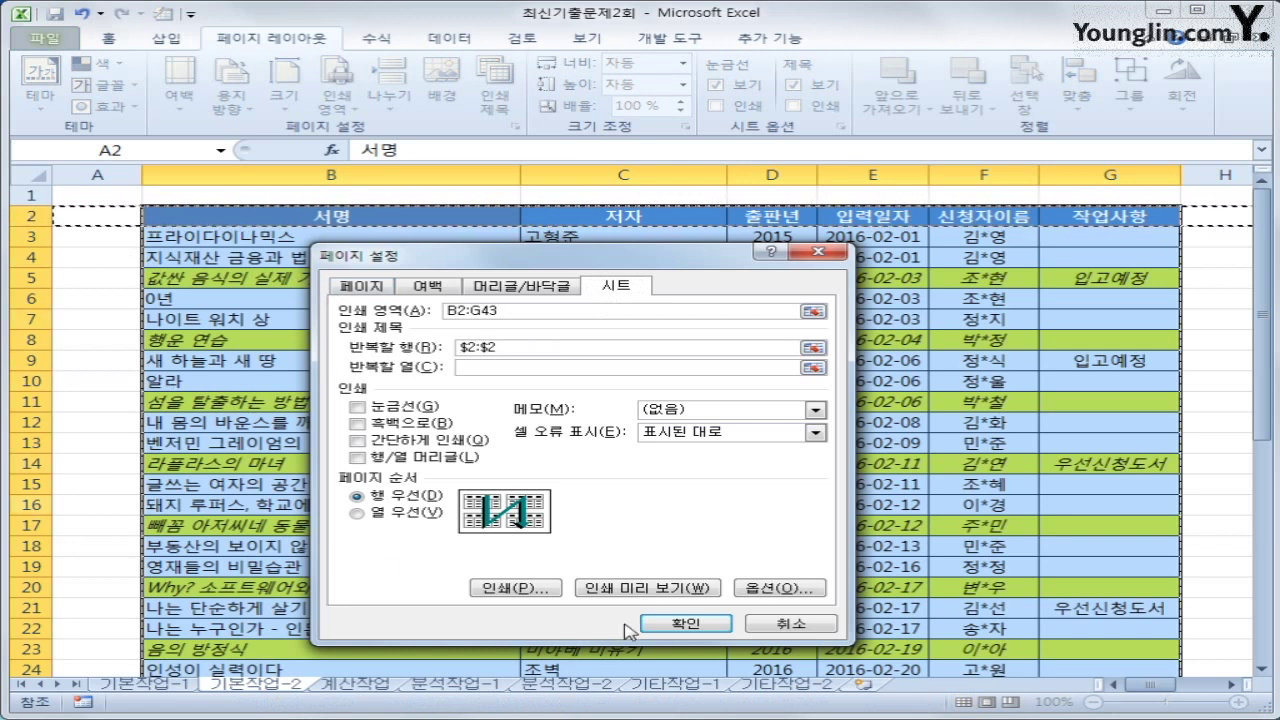
pyautogui.click(657, 621)
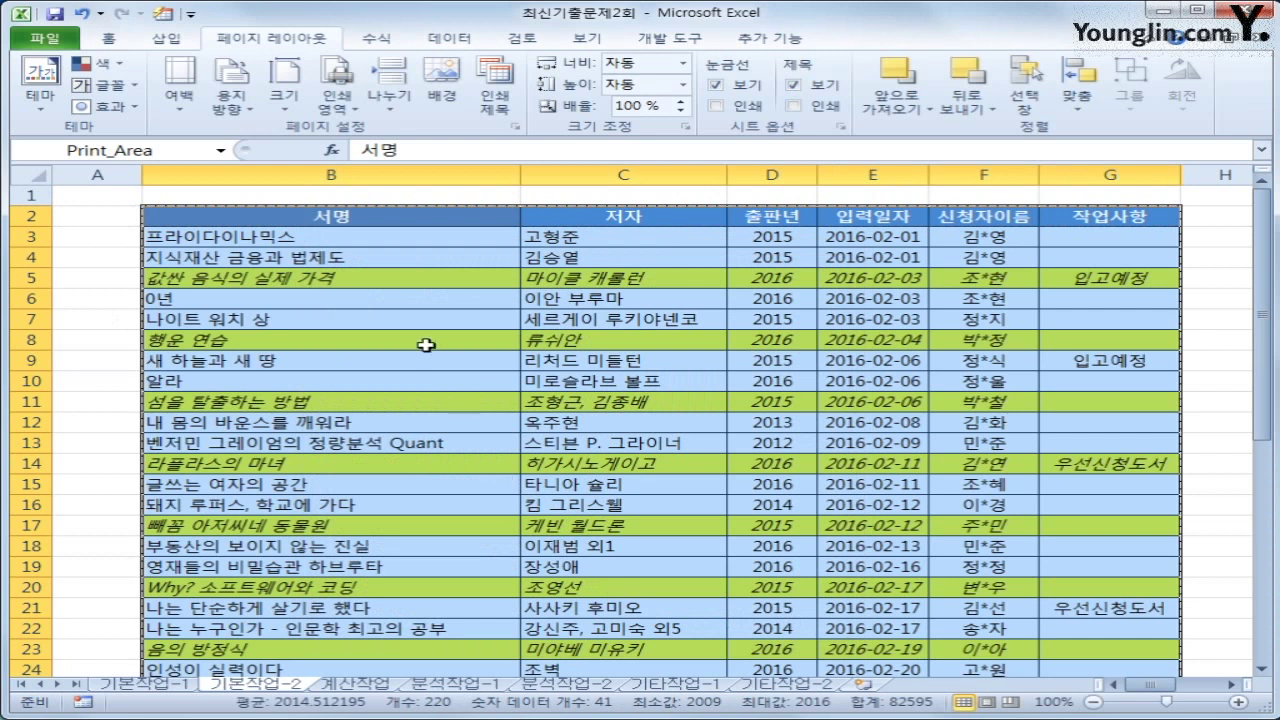
# Step: Check both pages of the print preview for the centring, footer and repeated header row, and return to the sheet
pyautogui.click(248, 215)
pyautogui.click(44, 38)
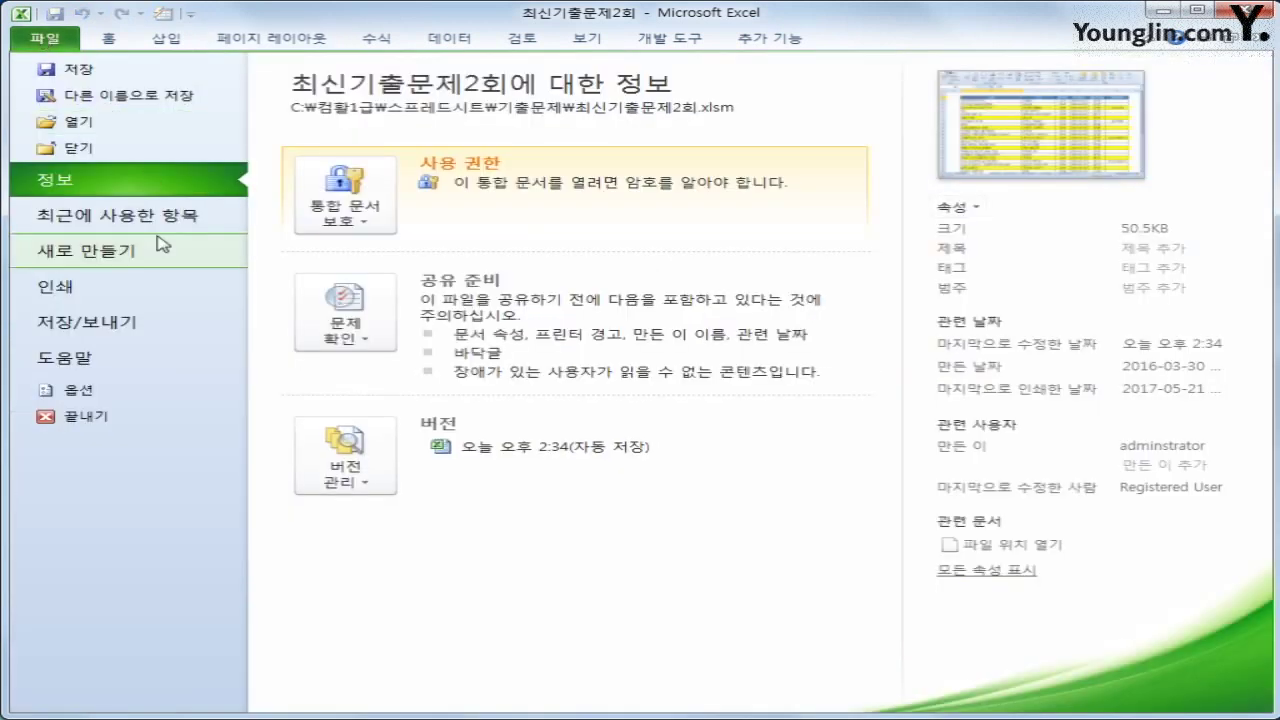
pyautogui.click(145, 290)
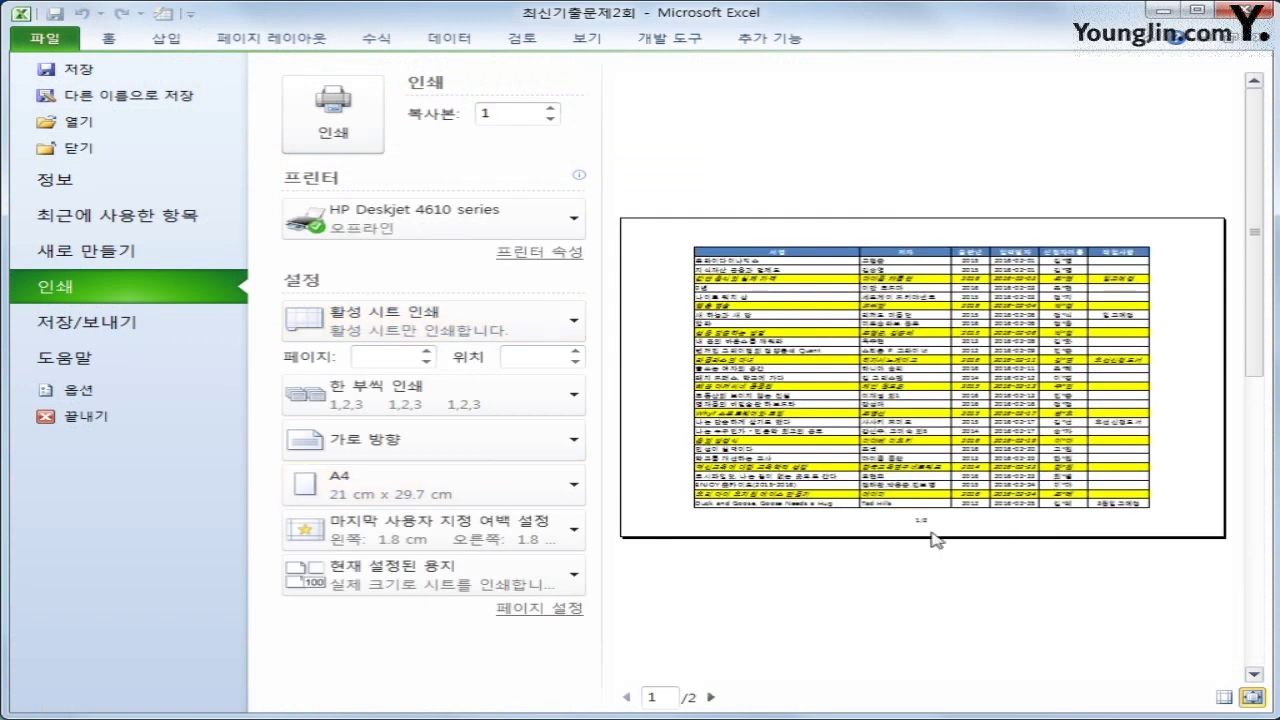
pyautogui.click(711, 697)
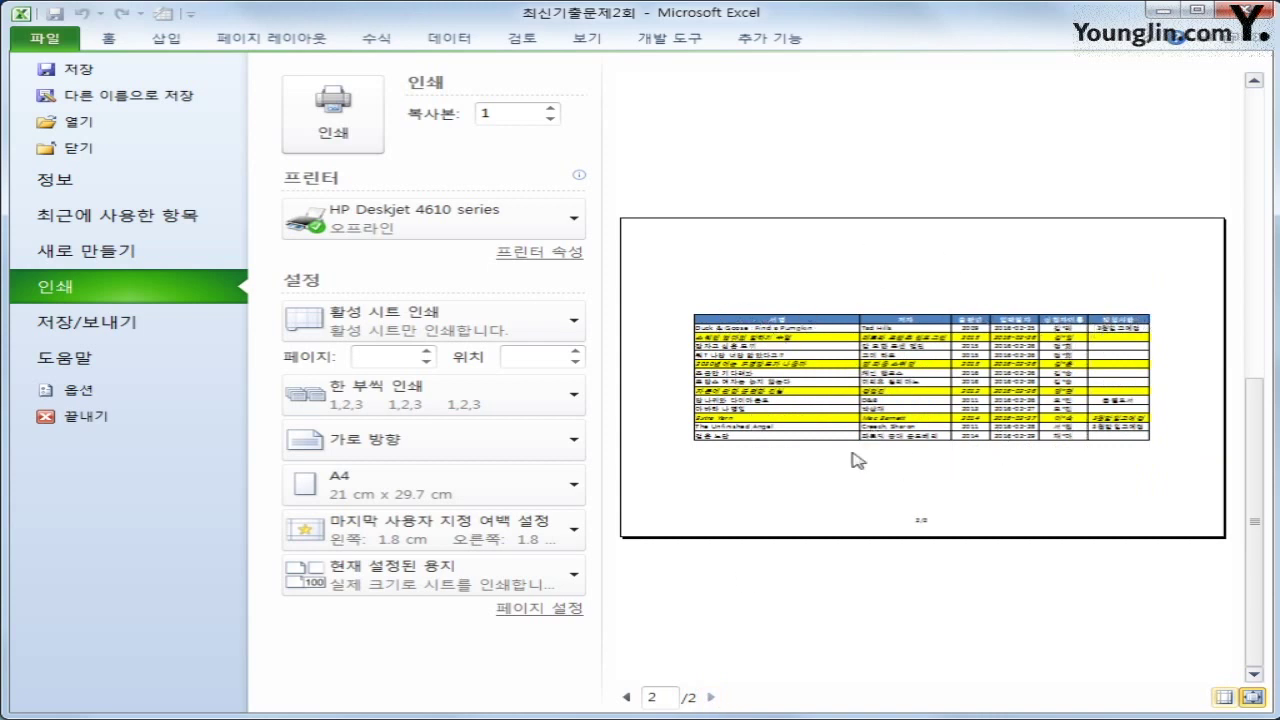
pyautogui.click(266, 45)
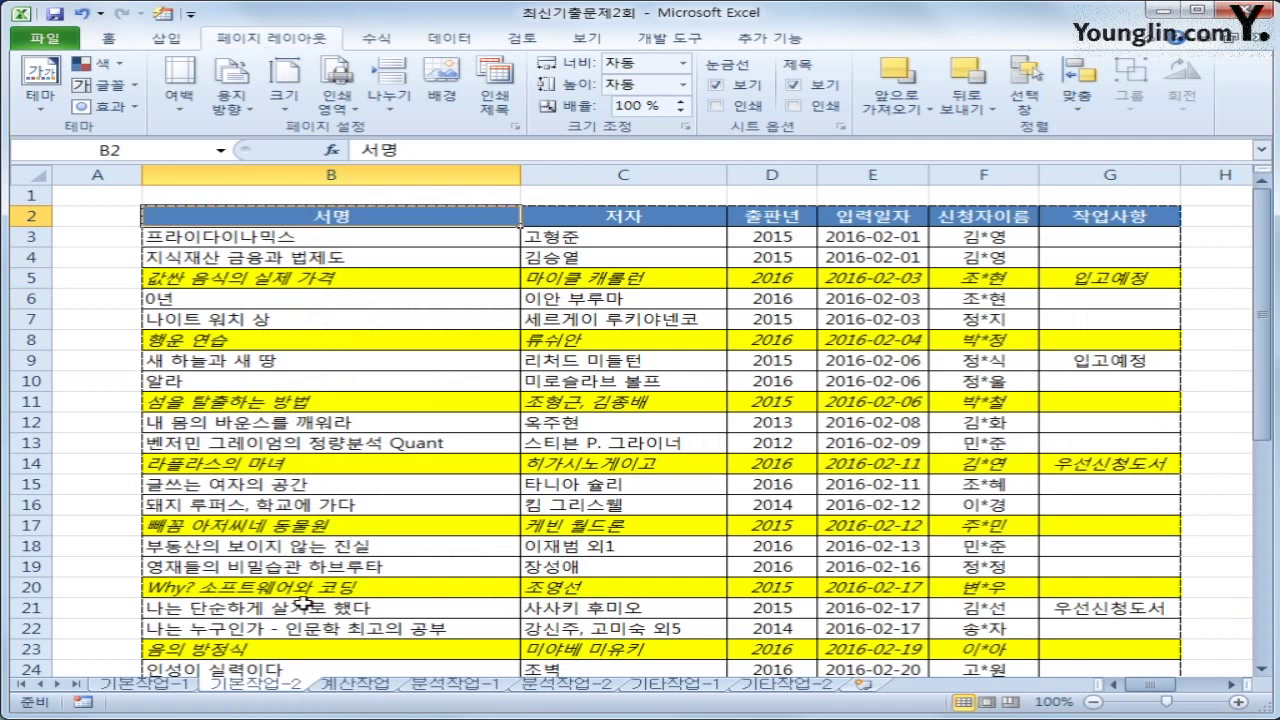
# Step: Switch to the 계산작업 sheet and compare the 성명 column of 표1 with the 표2 names in M4:M7
pyautogui.click(353, 684)
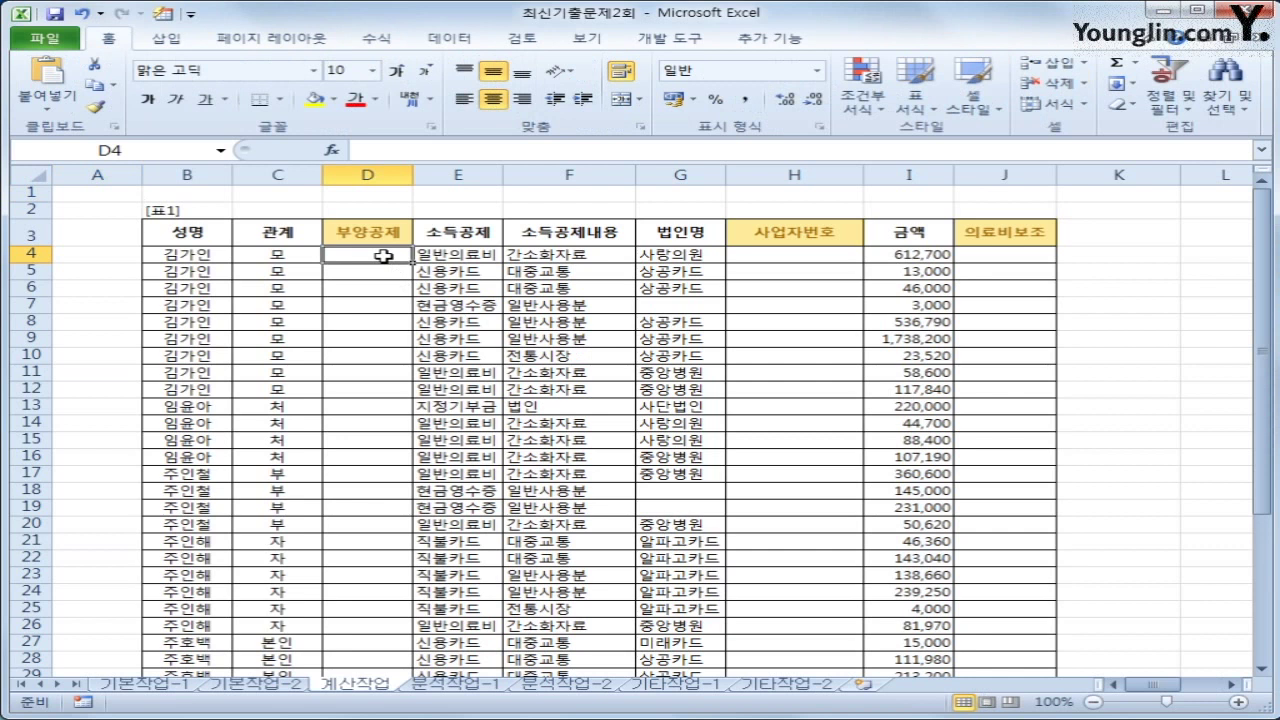
pyautogui.click(170, 254)
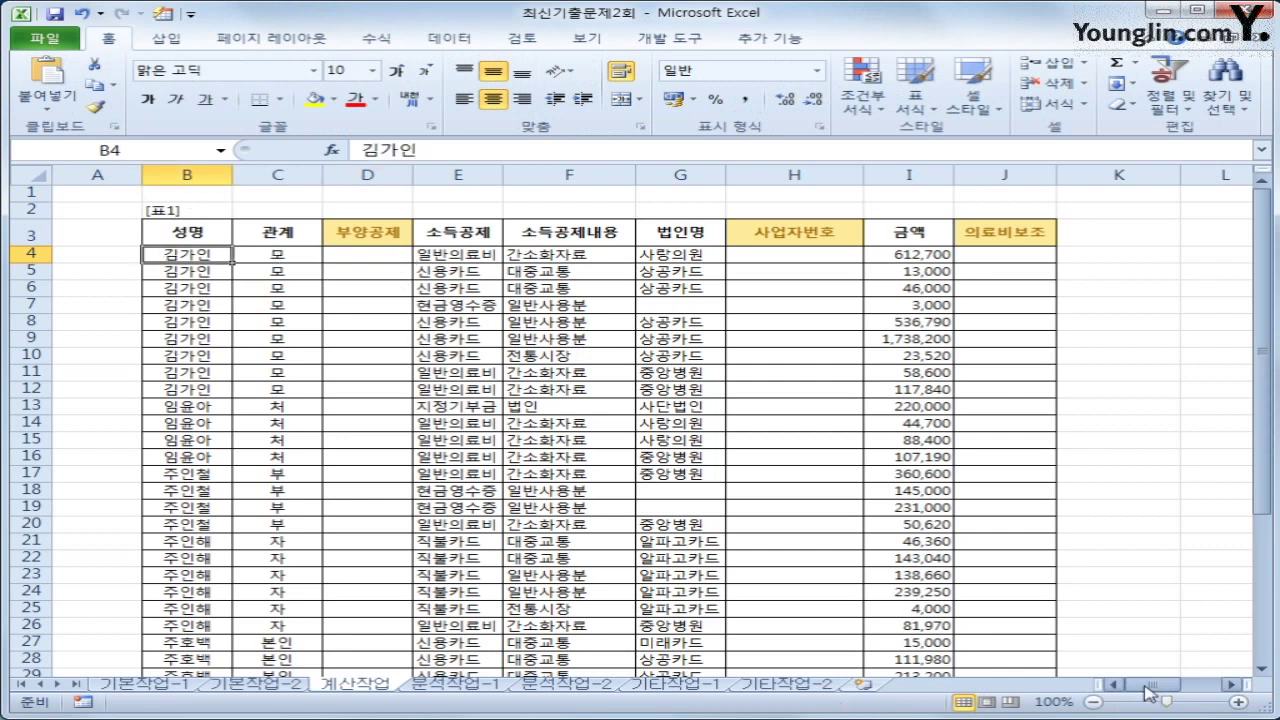
pyautogui.moveTo(1148, 693); pyautogui.dragTo(1155, 690)
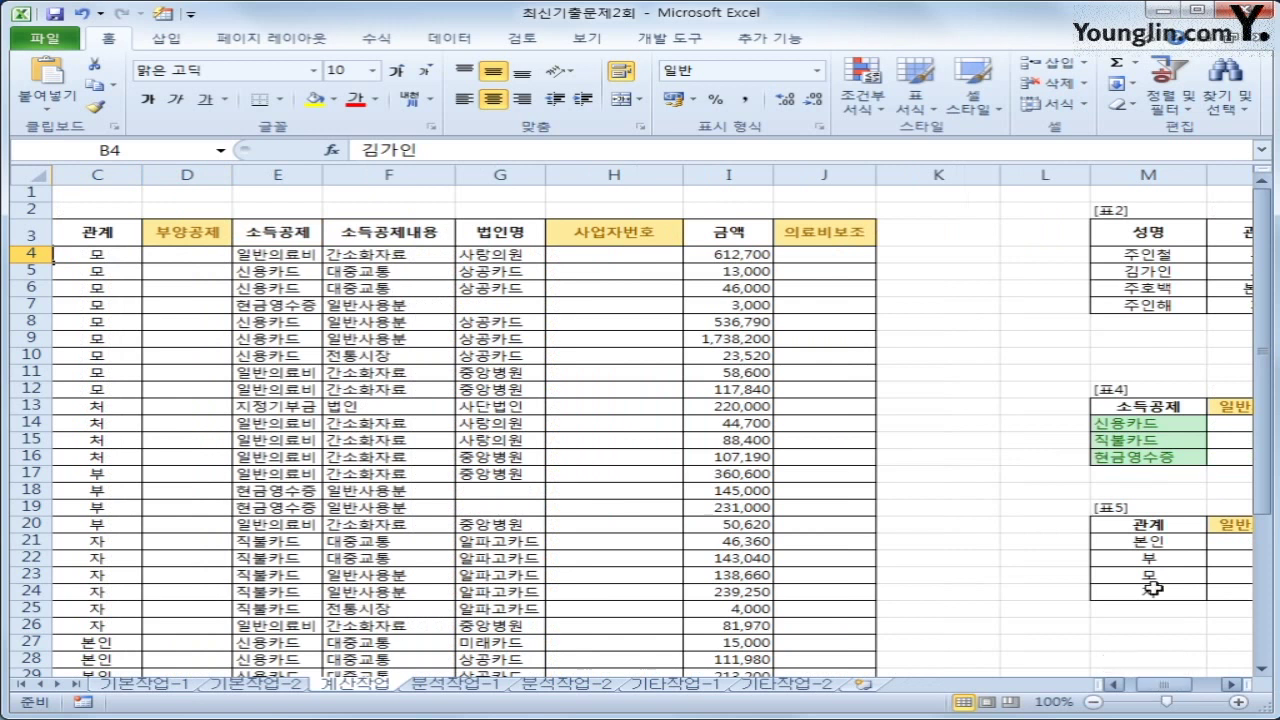
pyautogui.moveTo(1150, 254); pyautogui.dragTo(1150, 305)
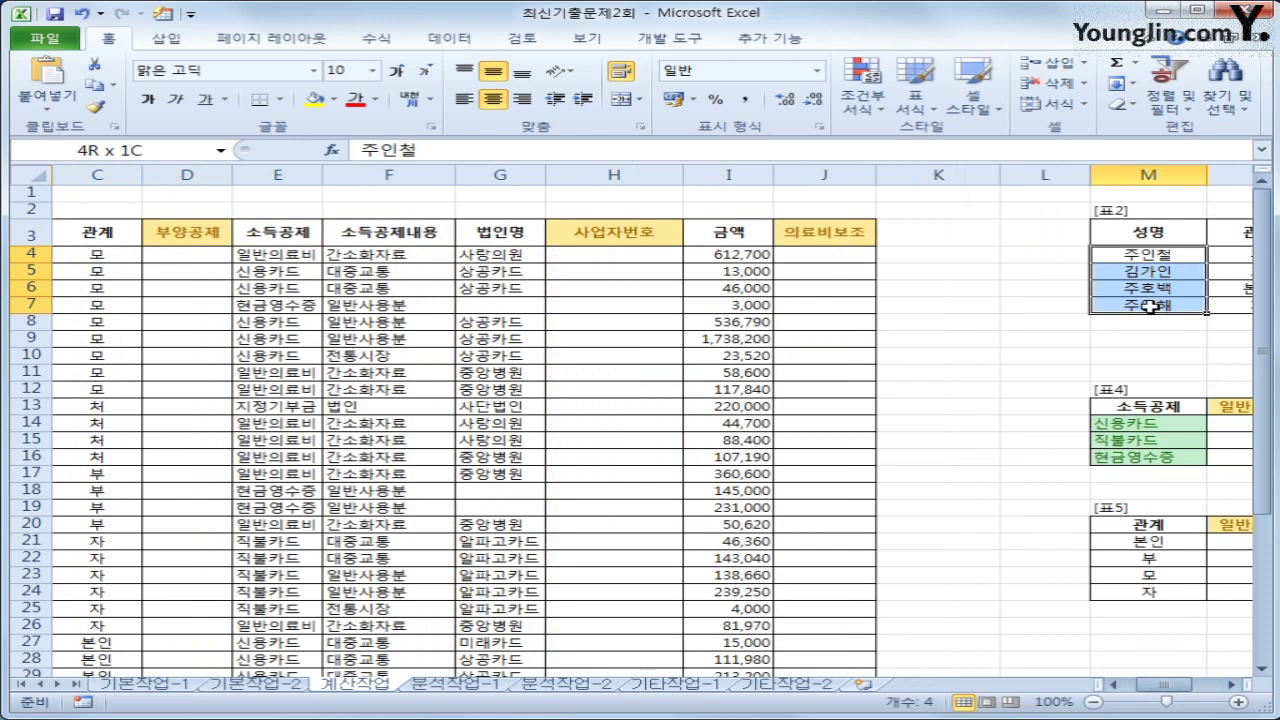
# Step: Enter =MATCH(B4,$M$4:$M$7,0) in D4 to find the exact position of the 성명 value in the 표2 name list
pyautogui.click(200, 255)
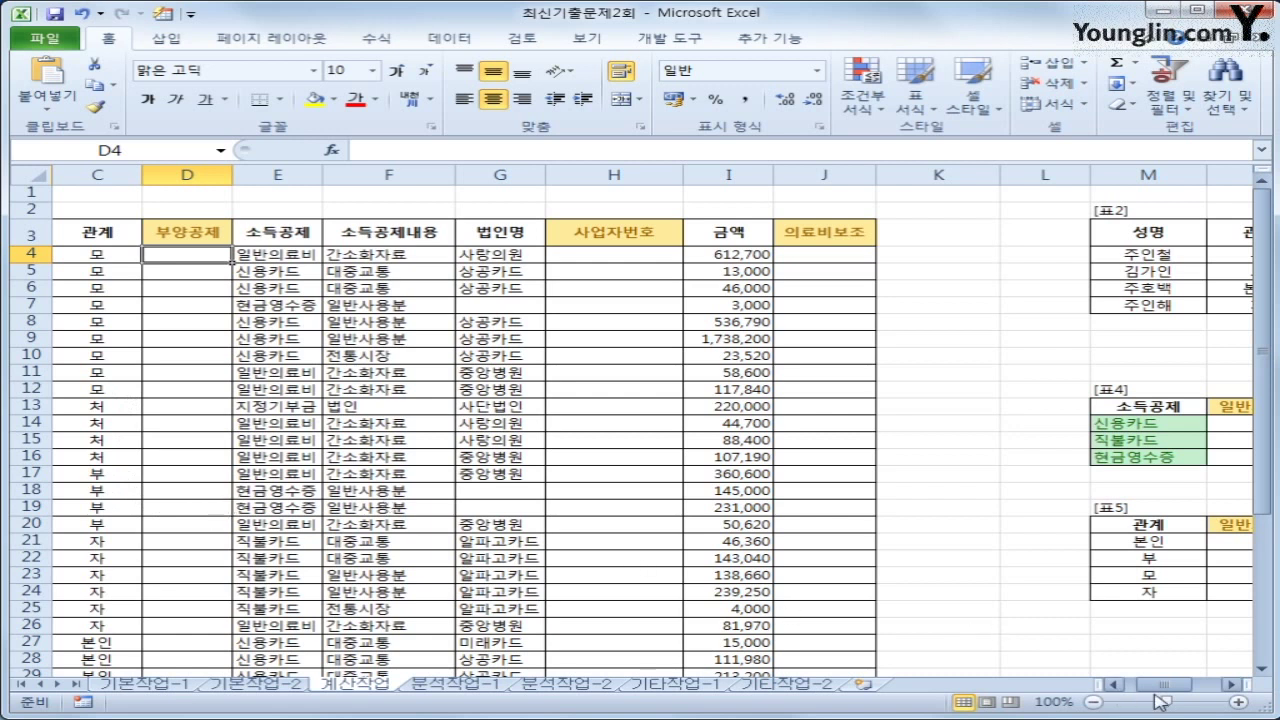
pyautogui.moveTo(1162, 695); pyautogui.dragTo(1165, 697)
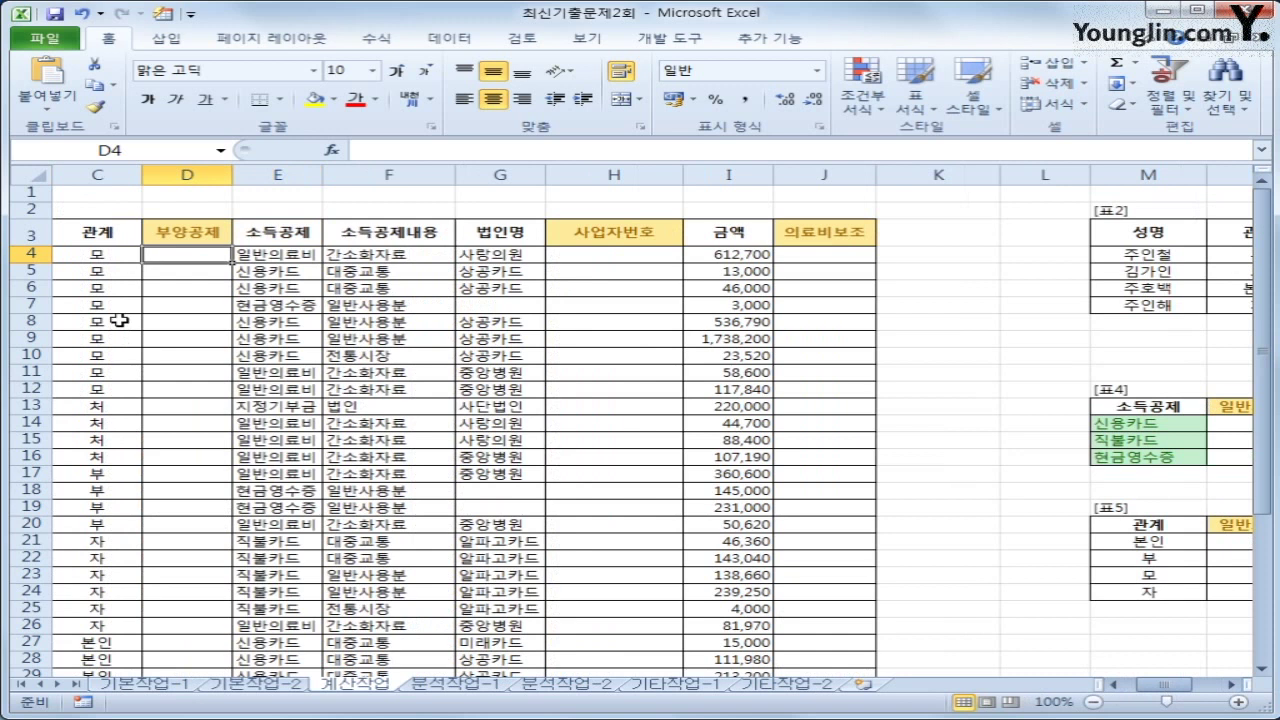
pyautogui.click(1114, 685)
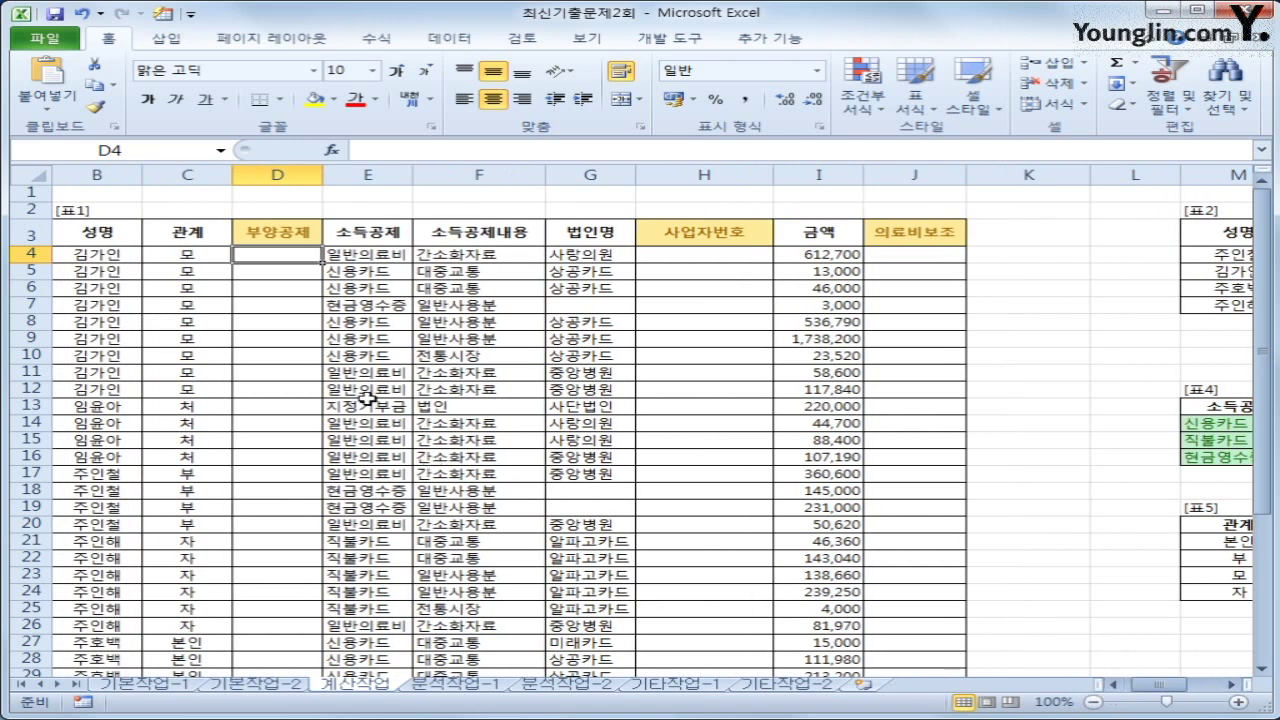
pyautogui.write('=')
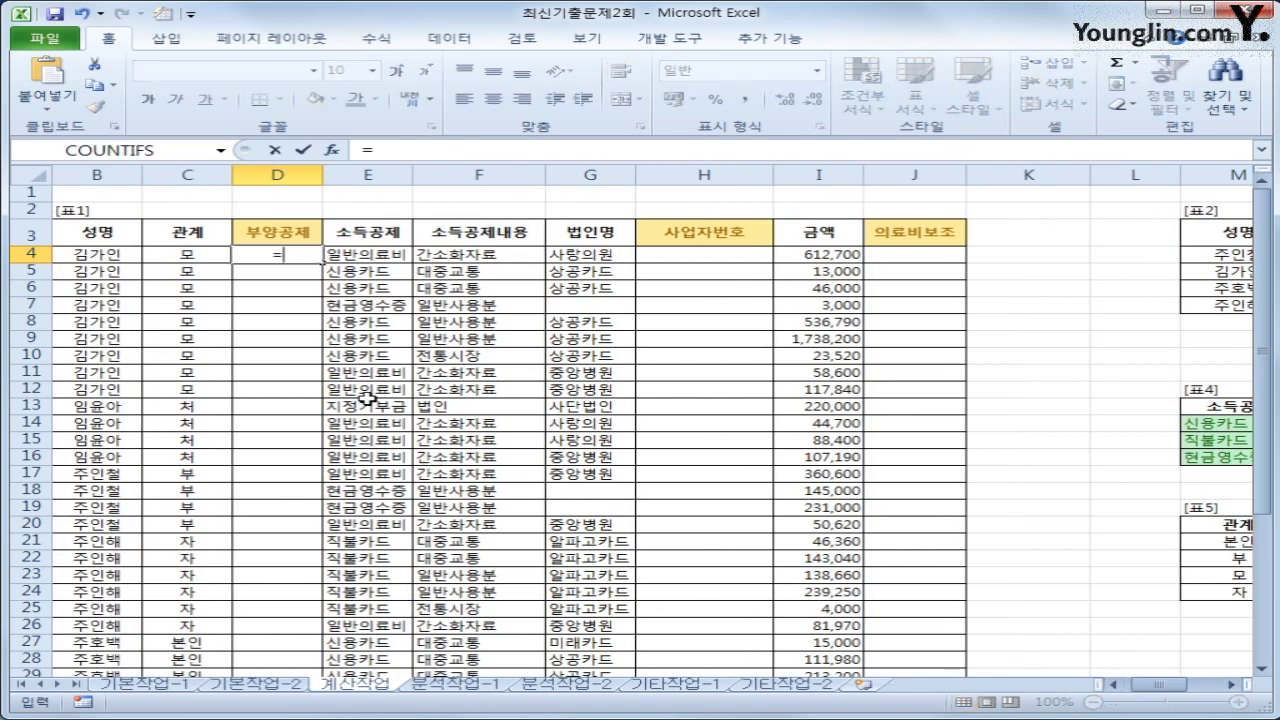
pyautogui.write('ma')
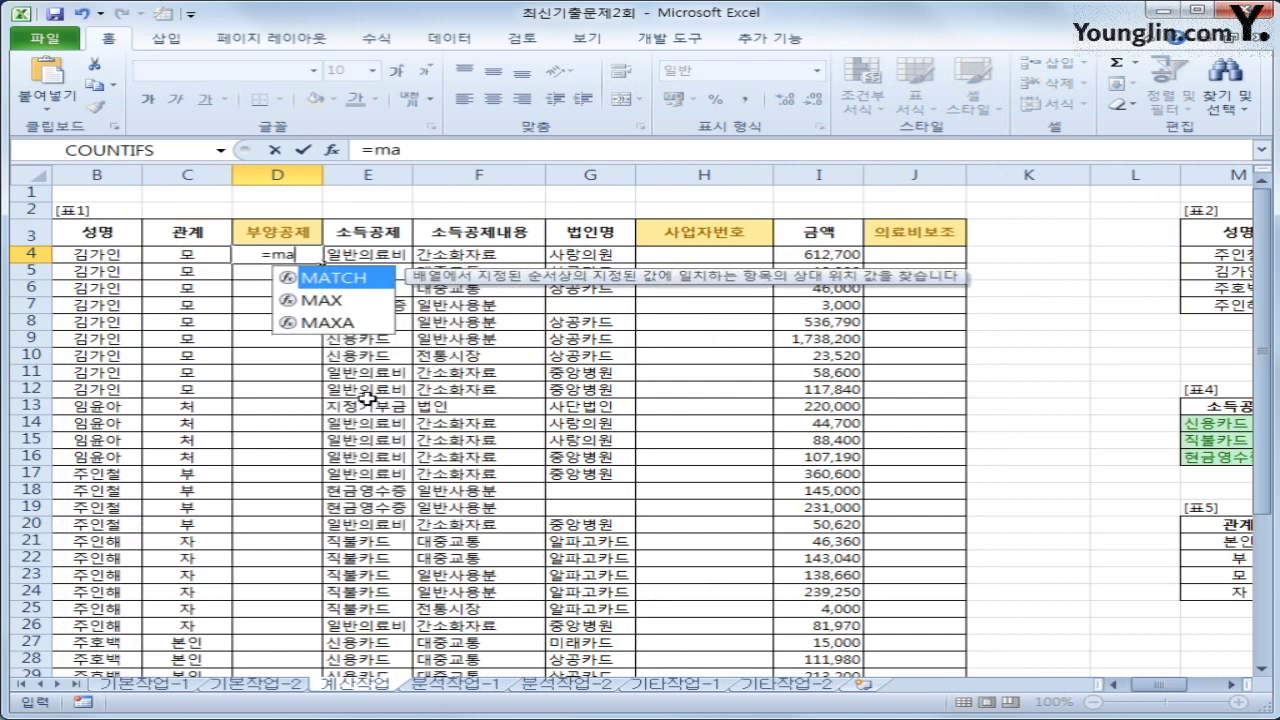
pyautogui.press('Tab')
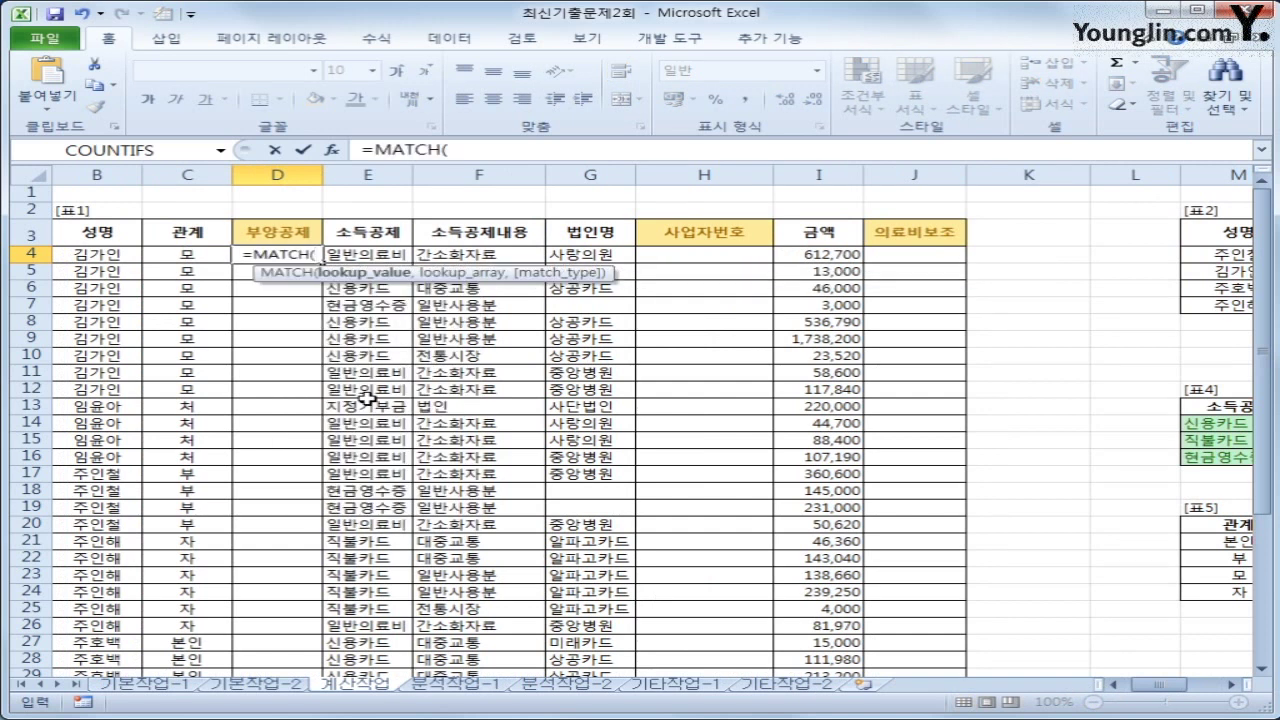
pyautogui.click(85, 254)
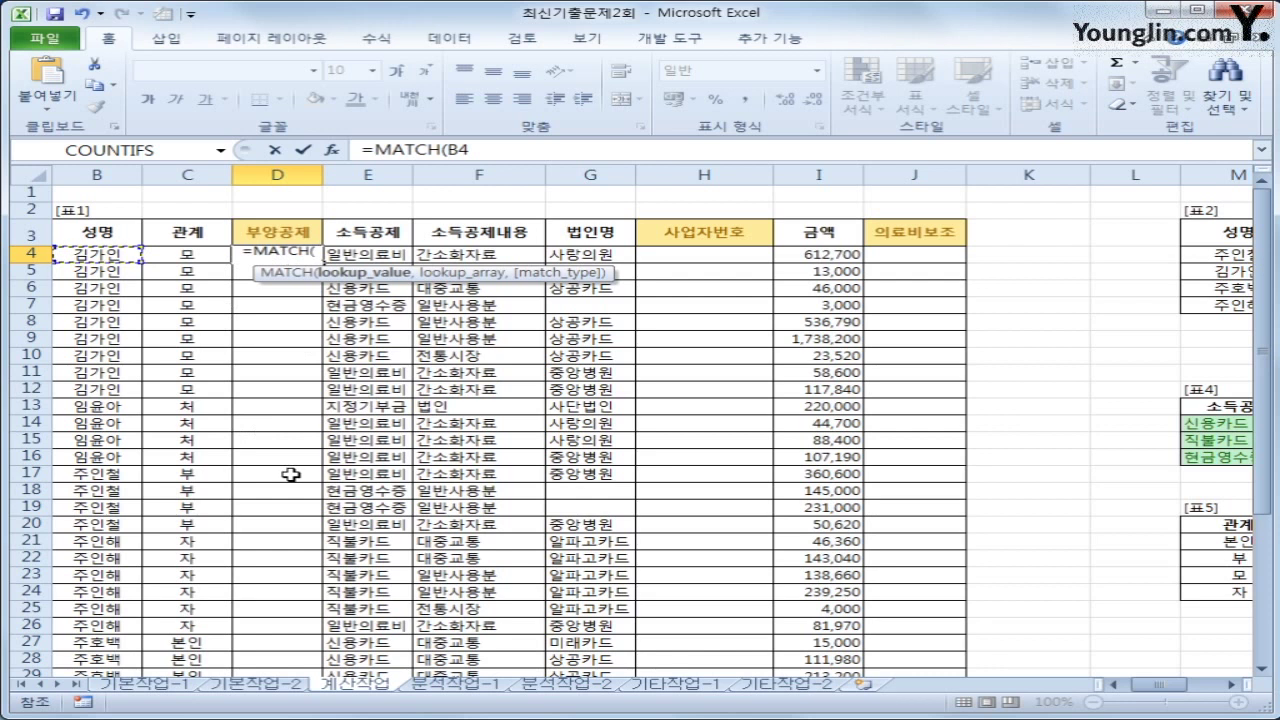
pyautogui.write(',')
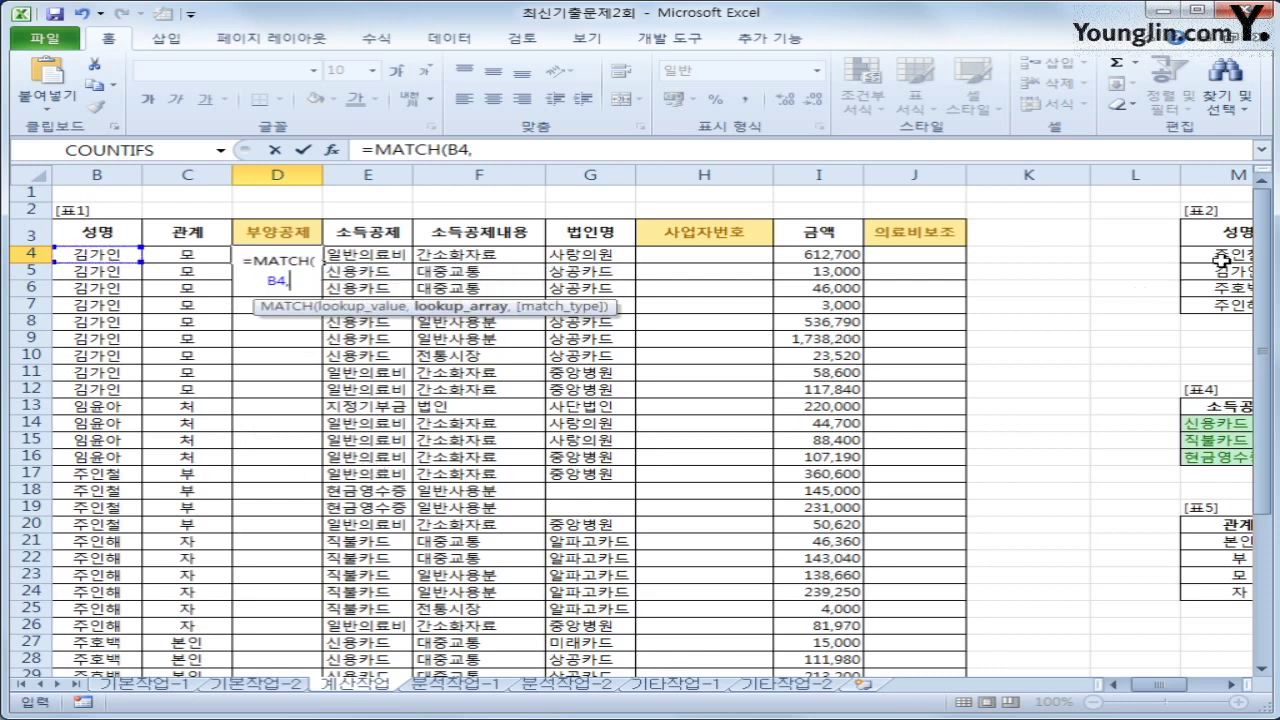
pyautogui.moveTo(1218, 260); pyautogui.dragTo(1226, 306)
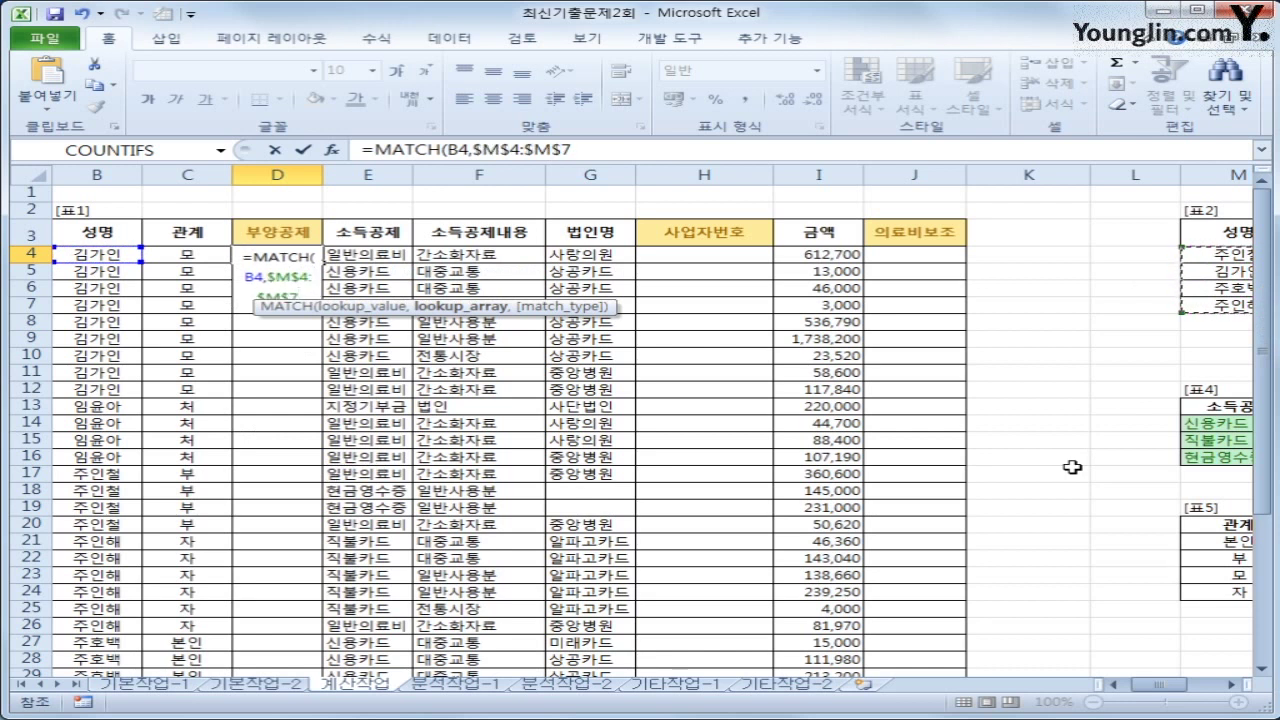
pyautogui.write(',')
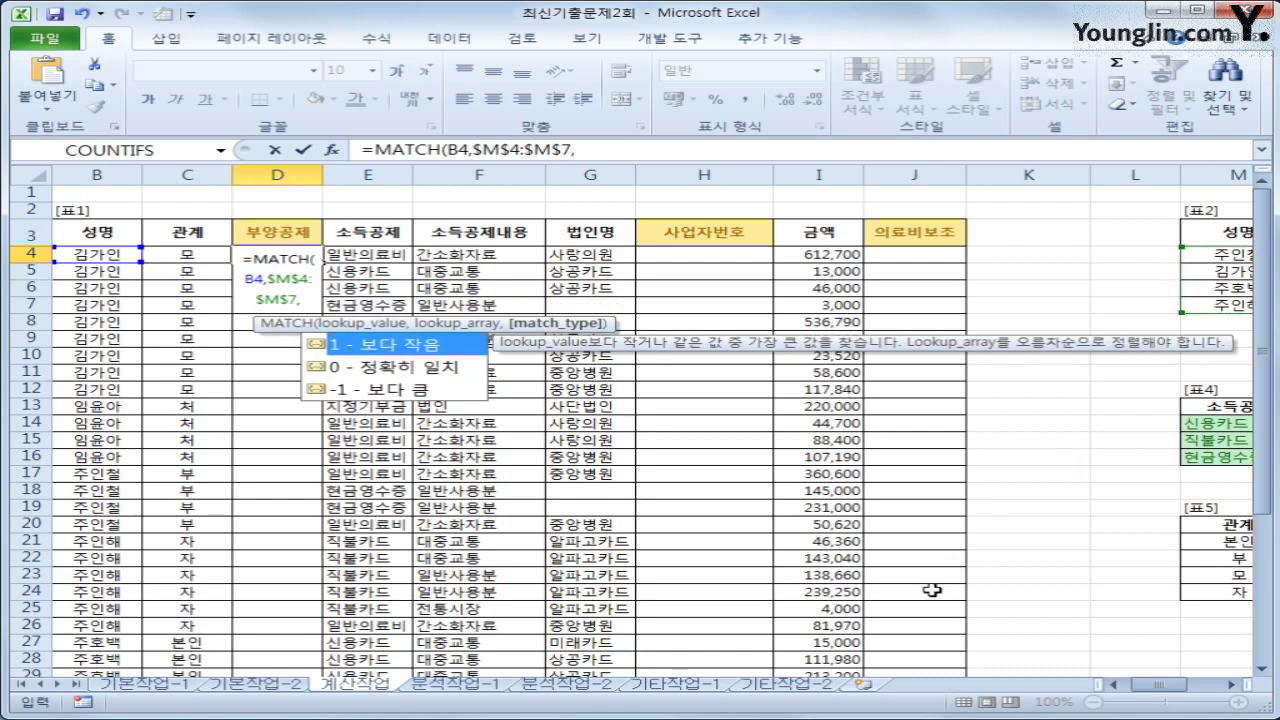
pyautogui.write('0')
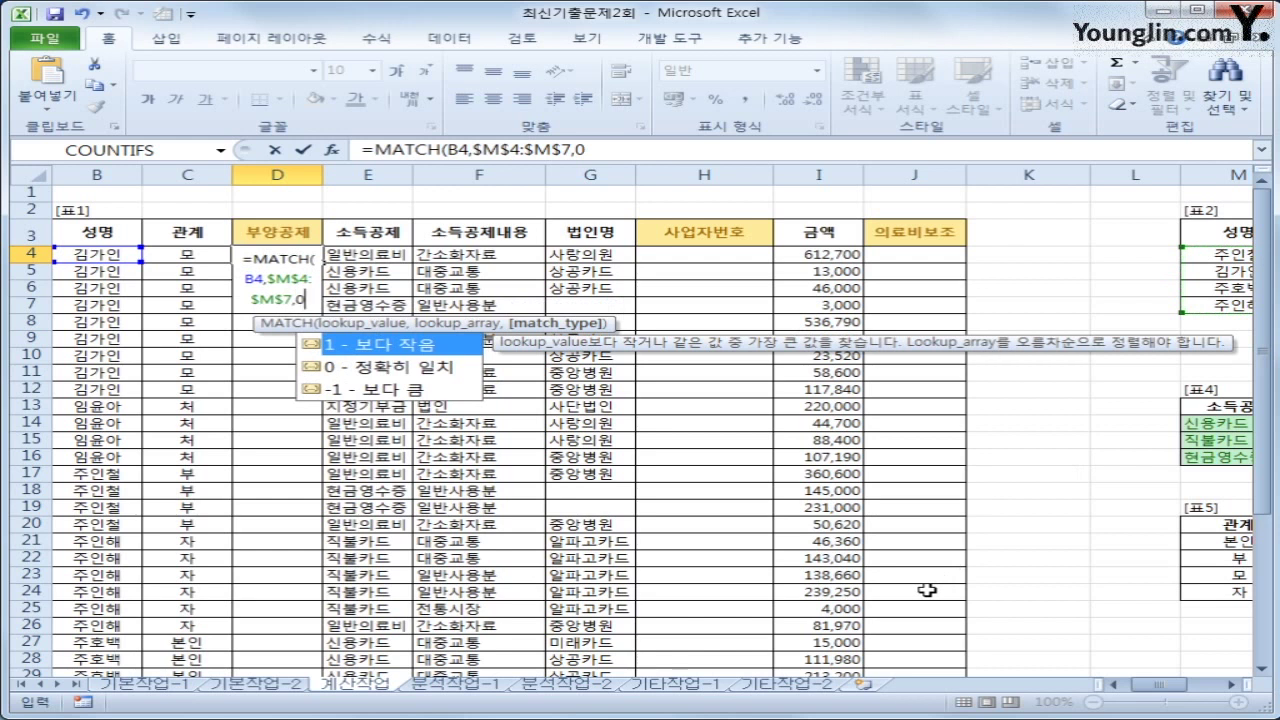
pyautogui.write(')')
pyautogui.press('Return')
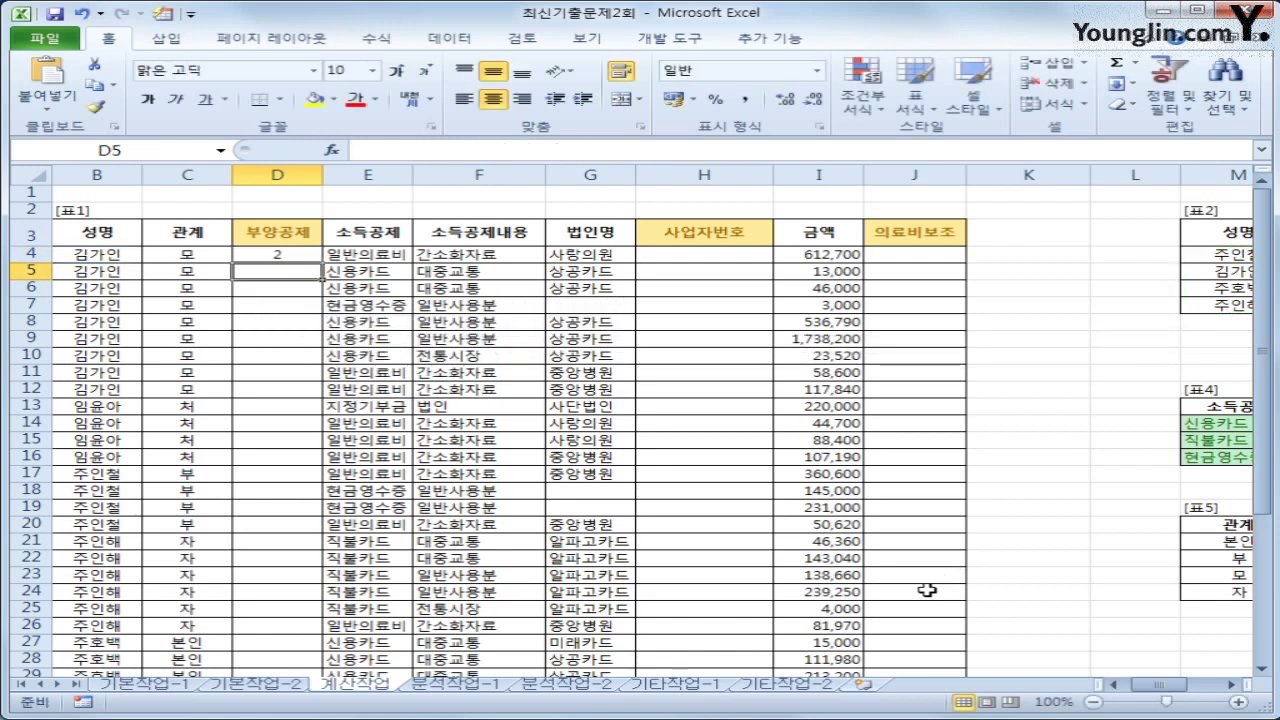
# Step: Compare D4's result with the name order in M4:M7 and fill the MATCH formula down the 부양공제 column
pyautogui.moveTo(1229, 254); pyautogui.dragTo(1229, 302)
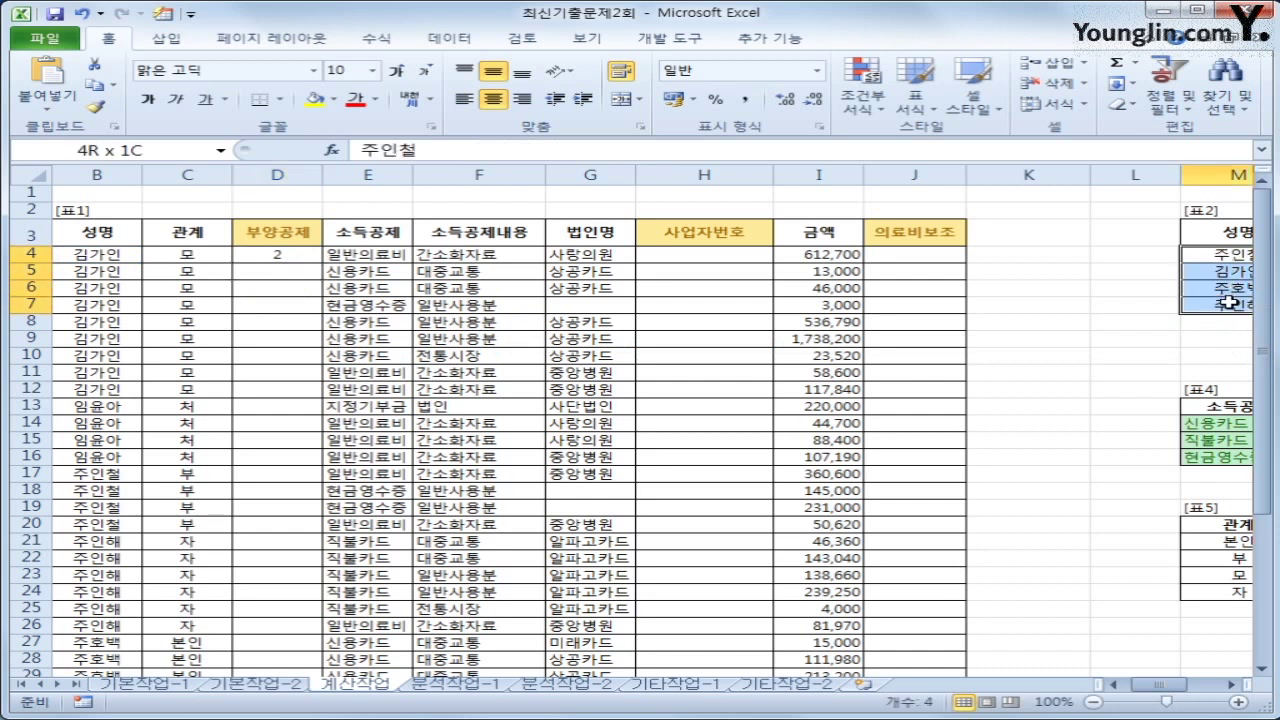
pyautogui.click(1213, 273)
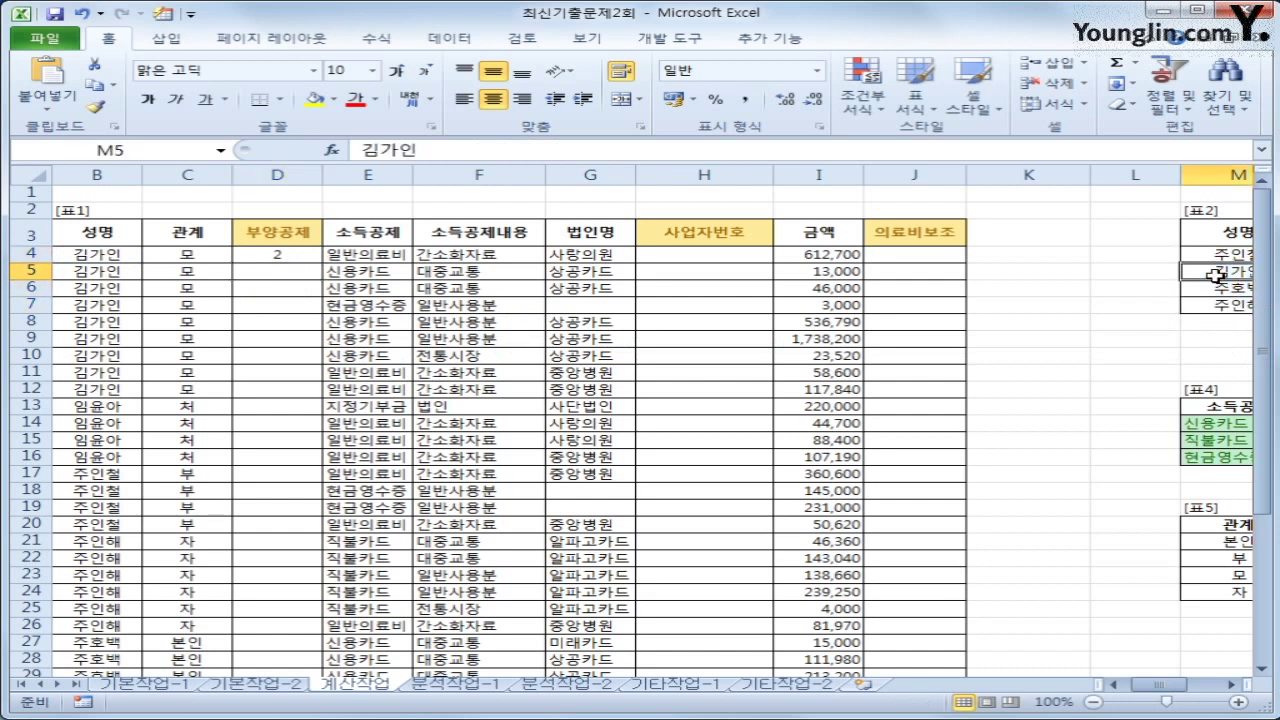
pyautogui.click(310, 257)
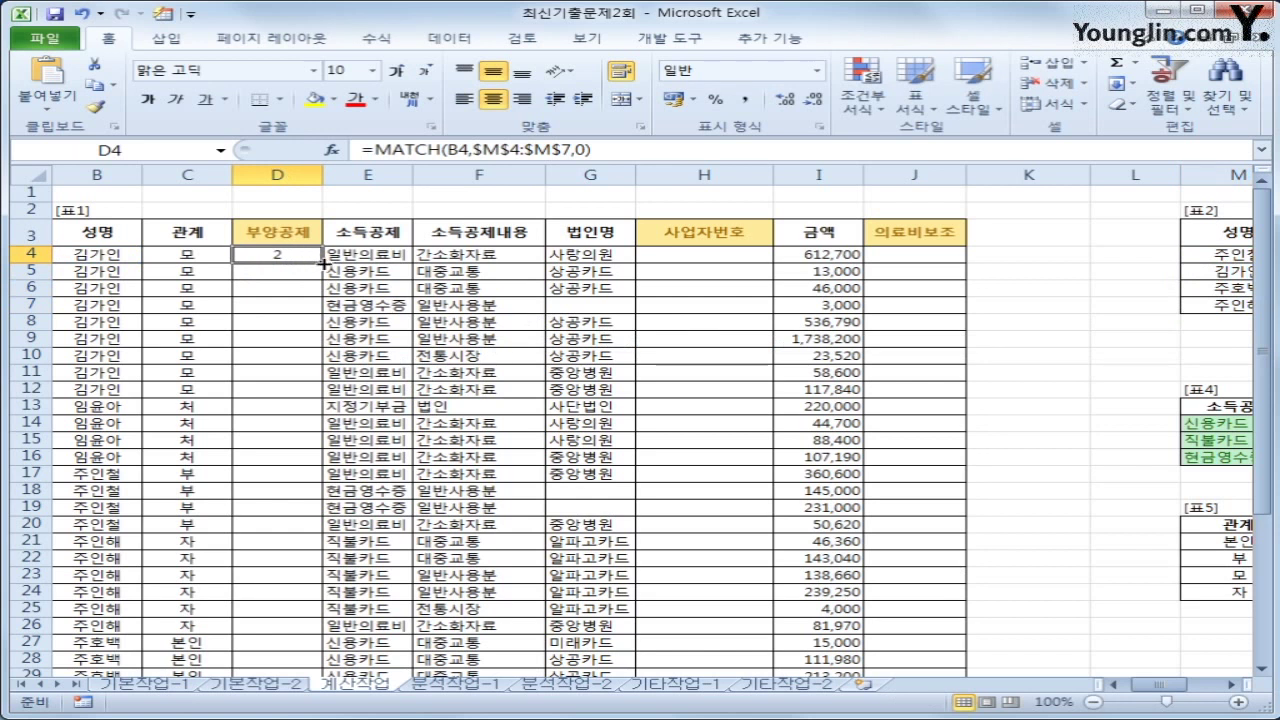
pyautogui.doubleClick(322, 262)
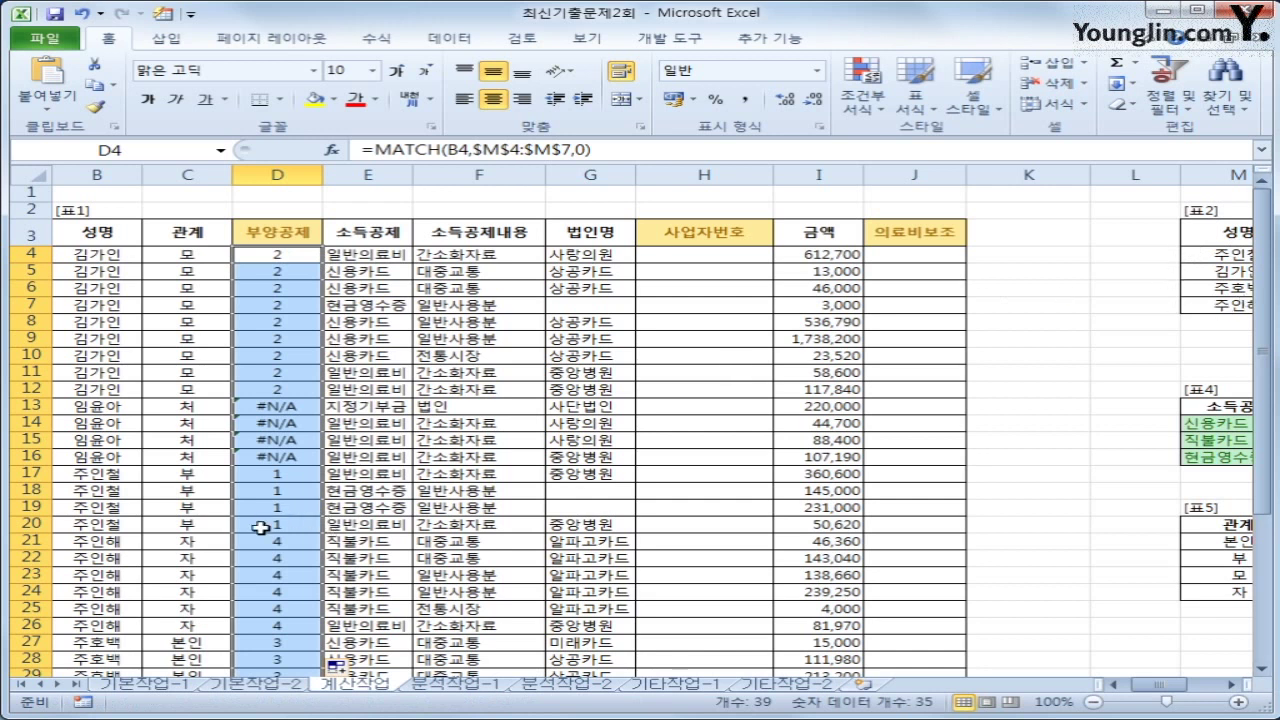
# Step: Examine the MATCH results down the 부양공제 column against each row's 성명, including the row 13 result
pyautogui.click(285, 477)
pyautogui.click(286, 355)
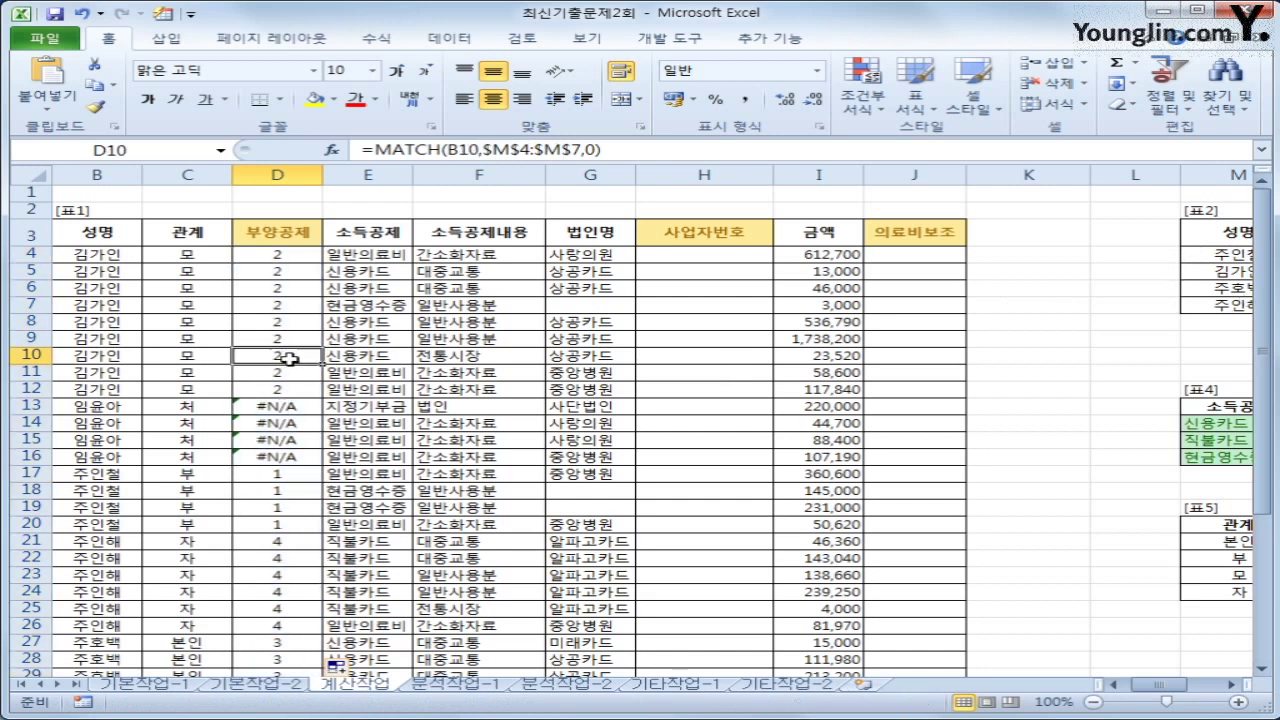
pyautogui.scroll(-1, 320, 525)
pyautogui.click(300, 617)
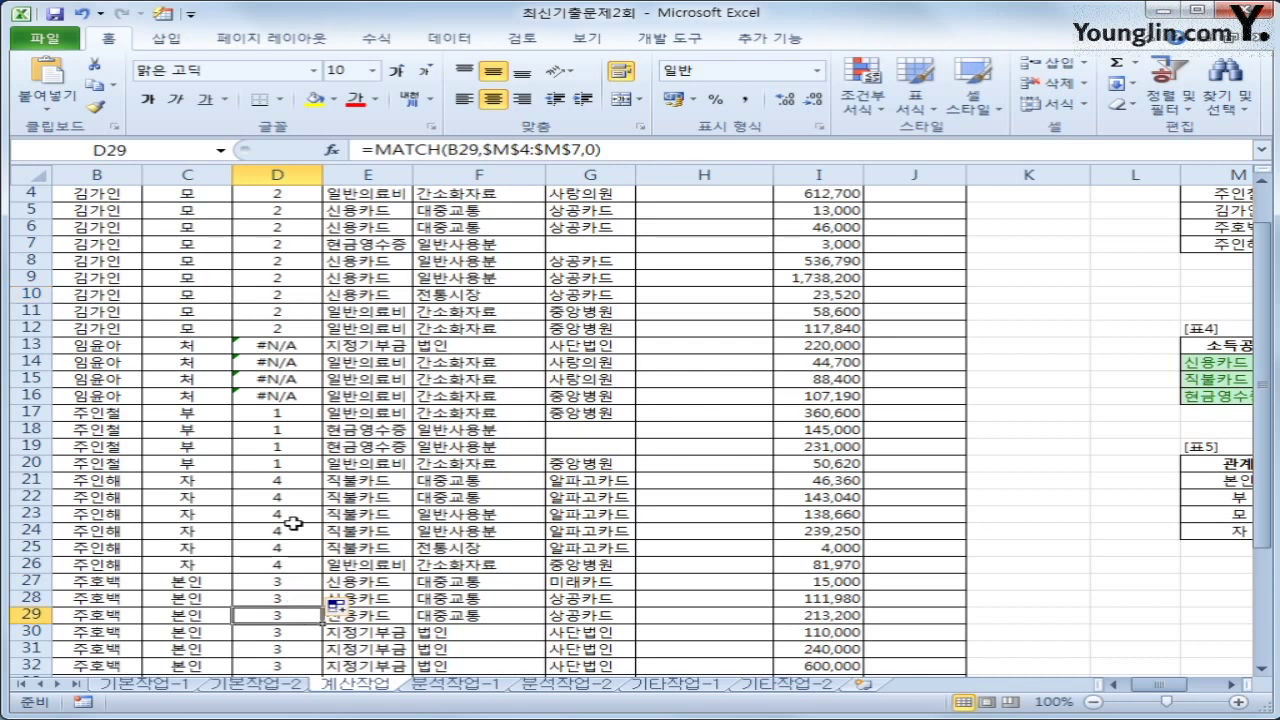
pyautogui.click(293, 530)
pyautogui.scroll(1, 293, 523)
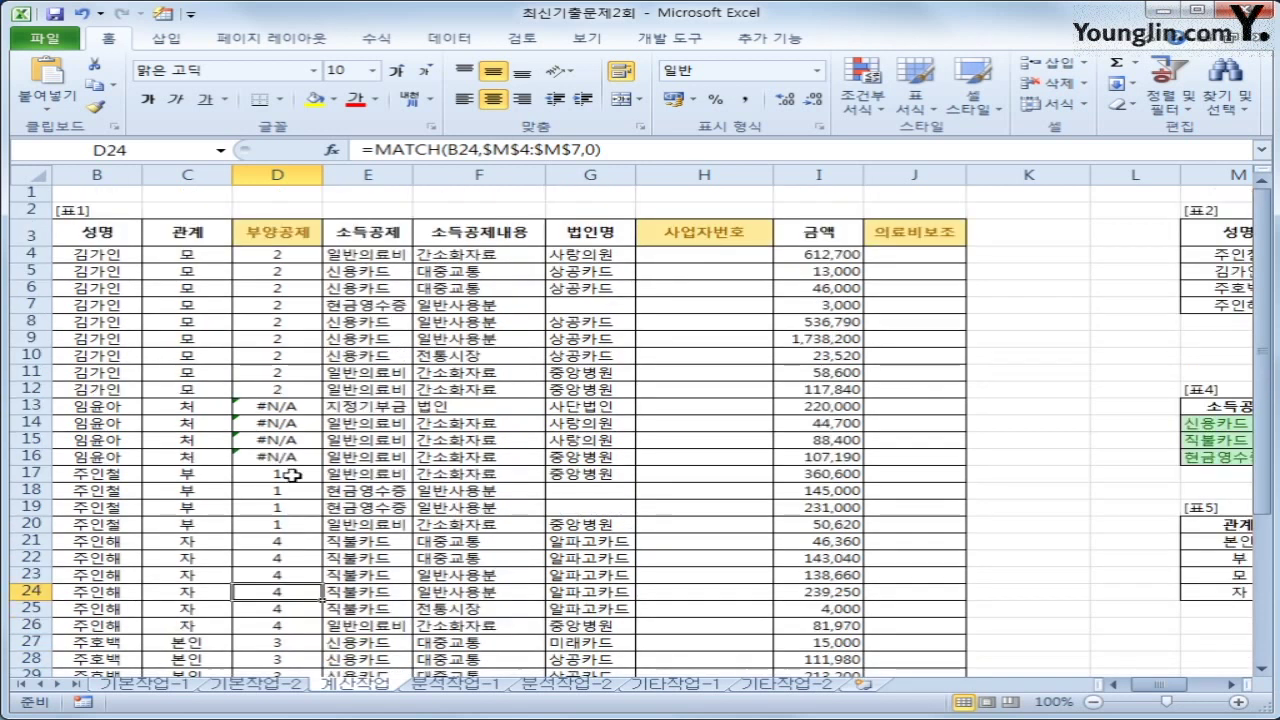
pyautogui.click(293, 408)
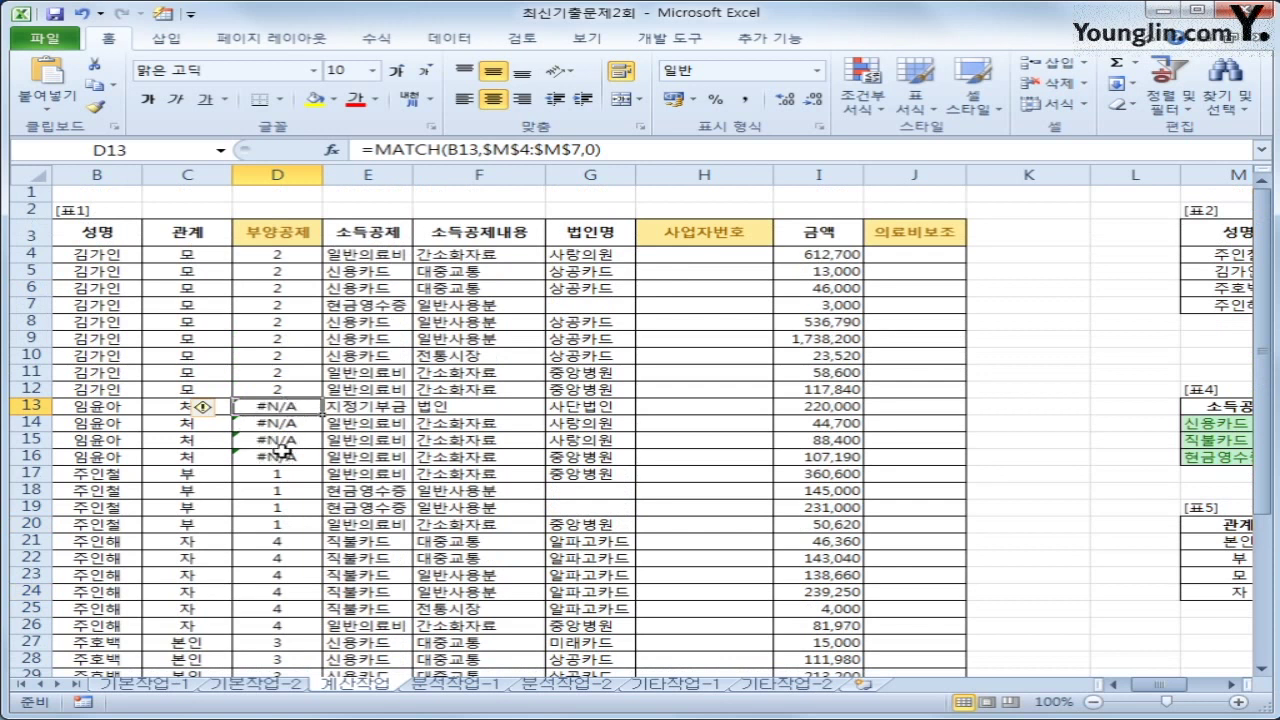
# Step: Wrap the MATCH formula in D4 in ISERROR so it reads =ISERROR(MATCH(B4,$M$4:$M$7,0))
pyautogui.click(298, 257)
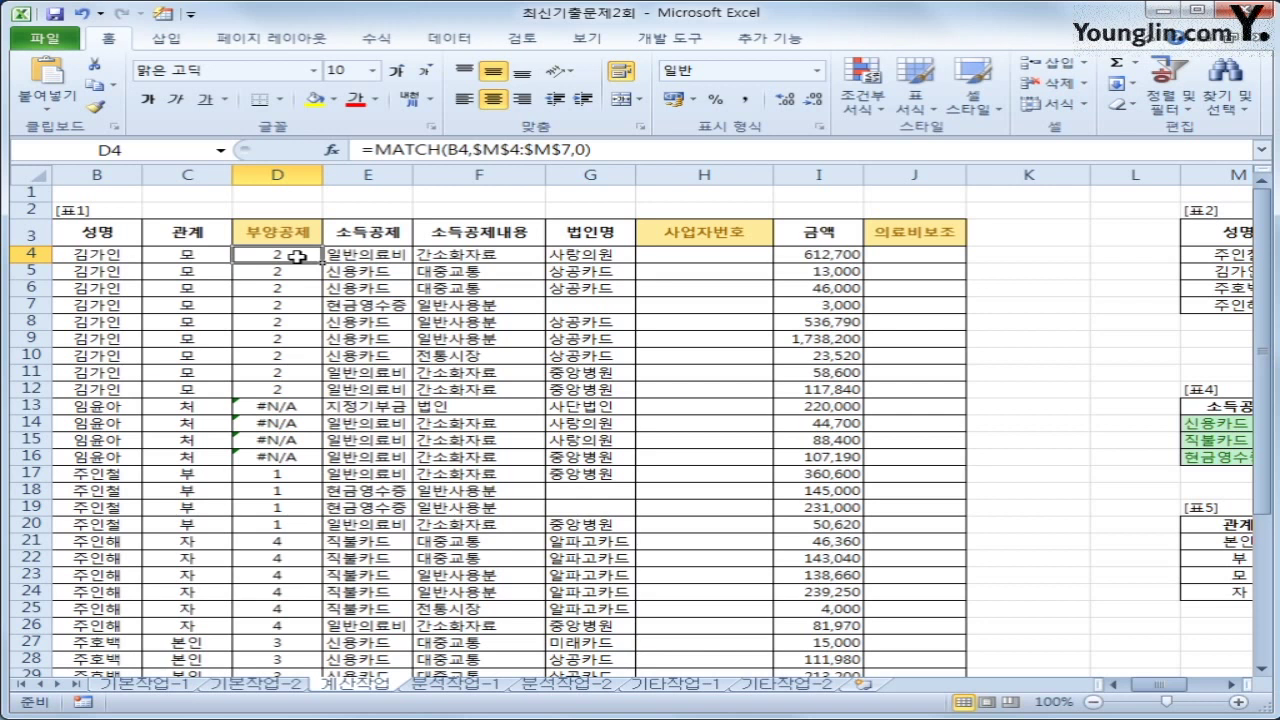
pyautogui.click(380, 152)
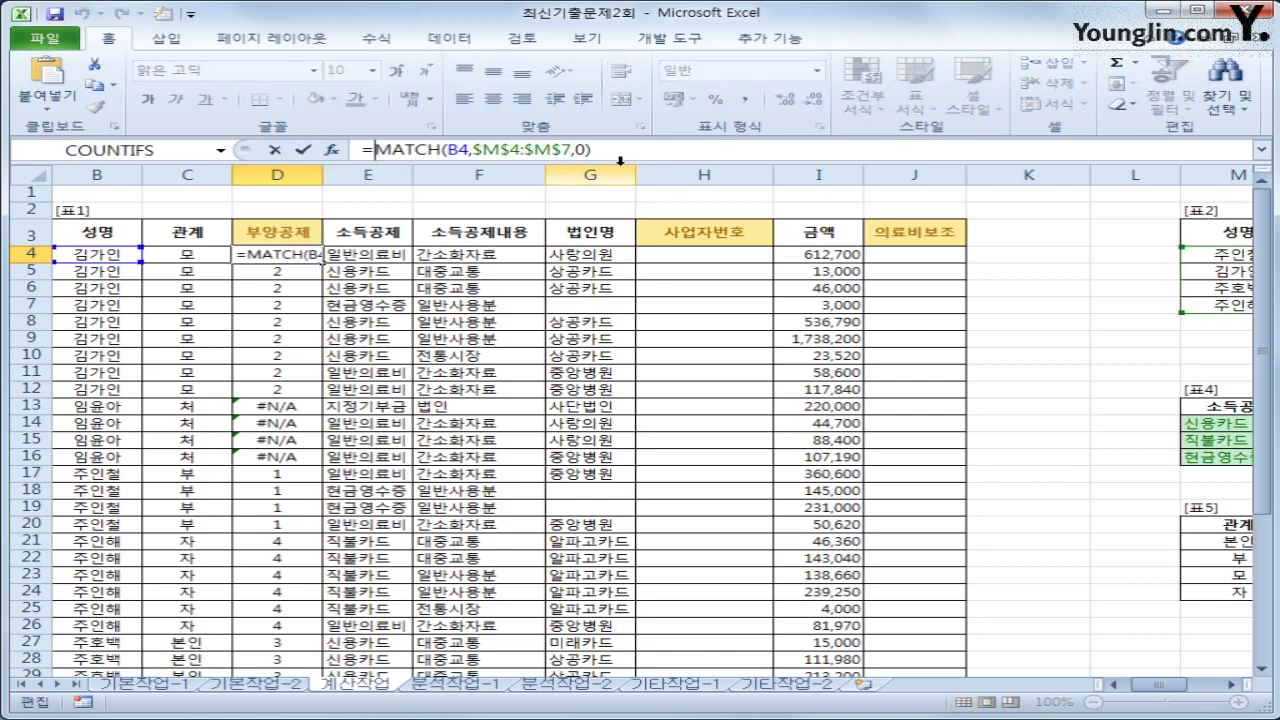
pyautogui.write('is')
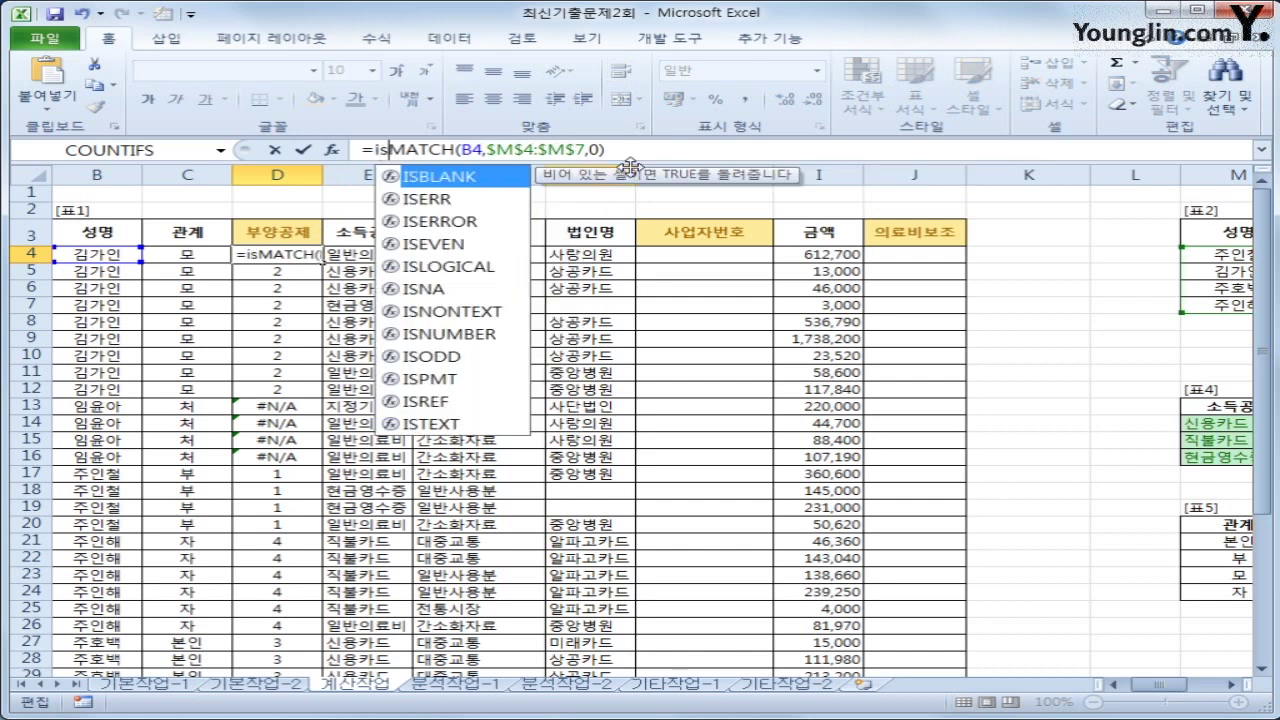
pyautogui.write('e')
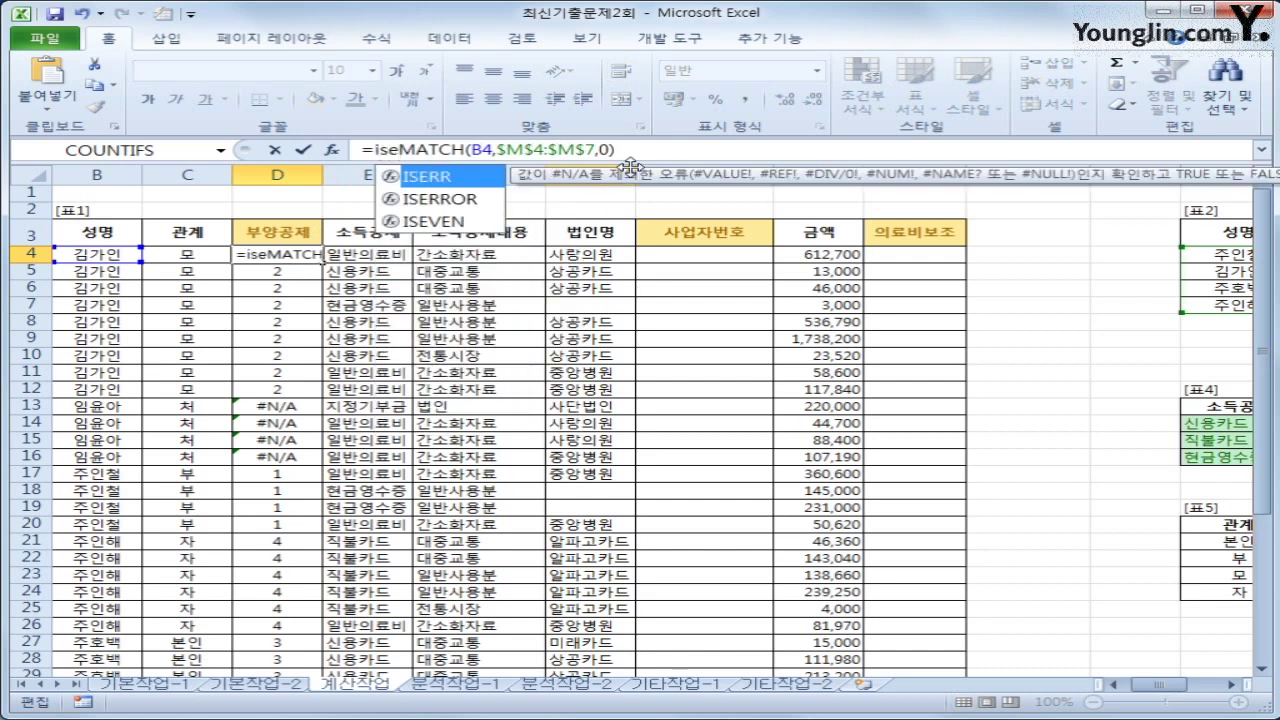
pyautogui.press('Down')
pyautogui.press('Tab')
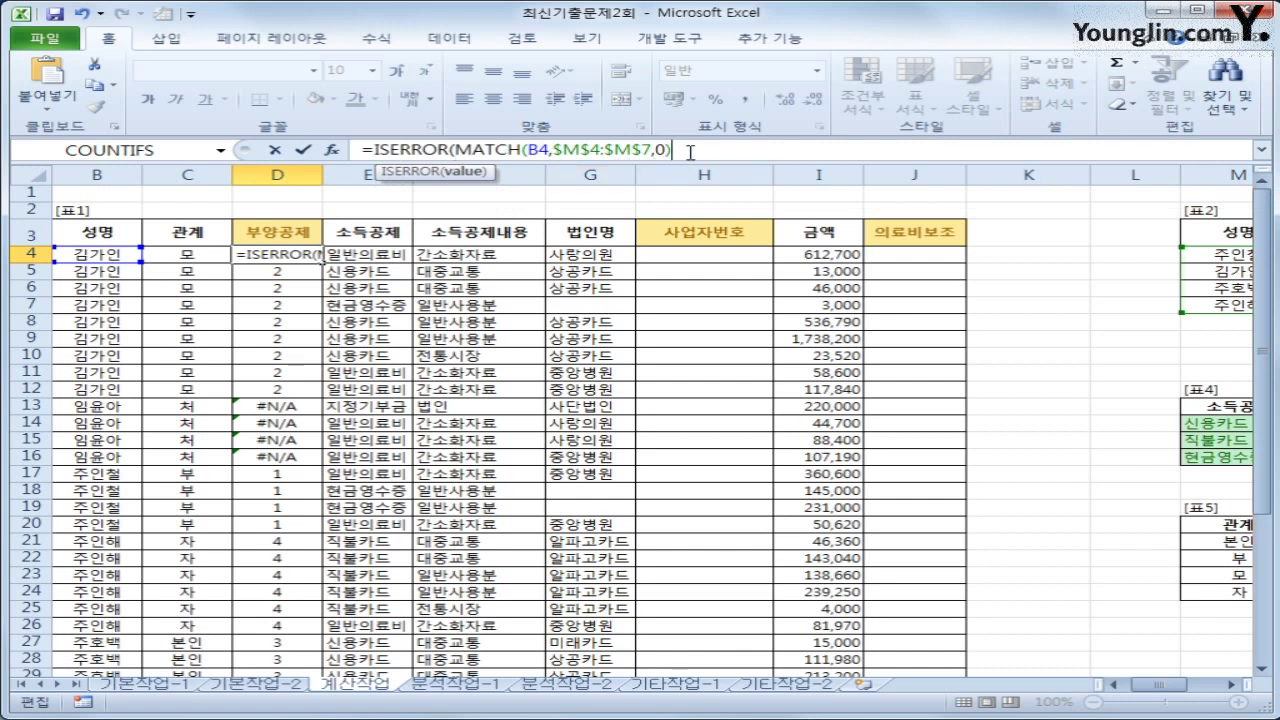
pyautogui.write(')')
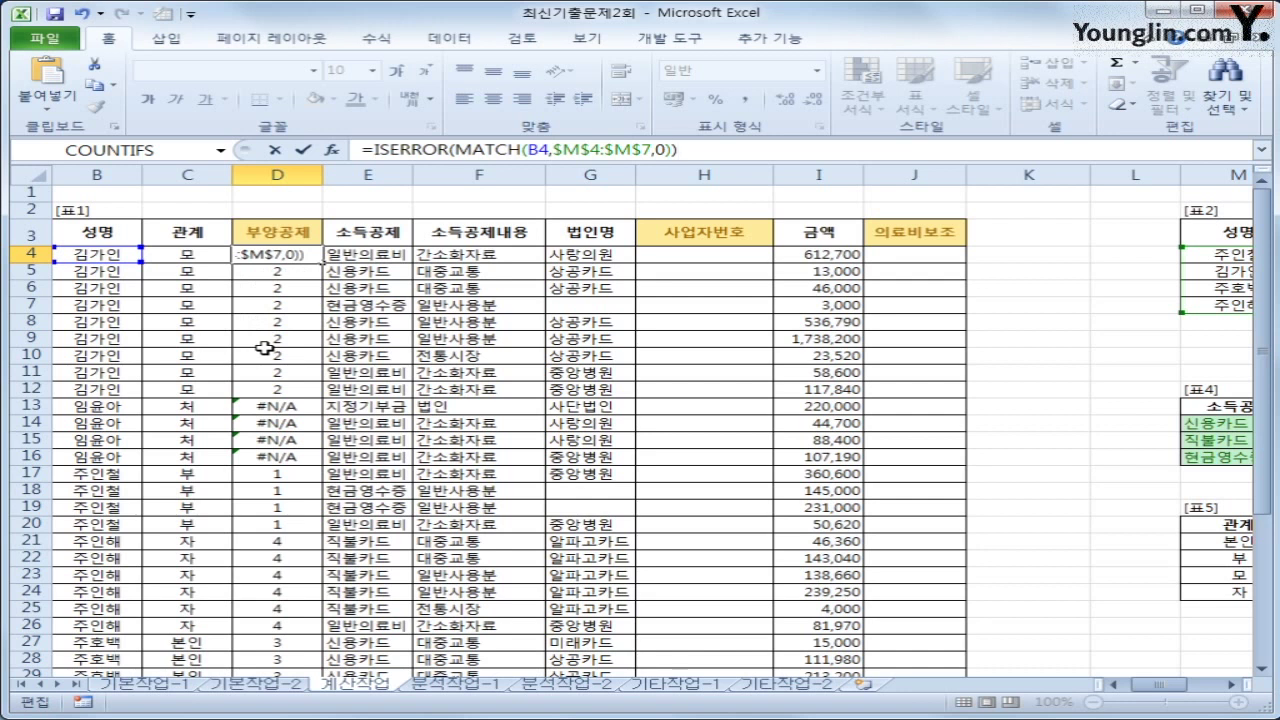
pyautogui.press('Return')
# Step: Fill the ISERROR formula down the 부양공제 column and compare the results in D11:D16
pyautogui.click(310, 256)
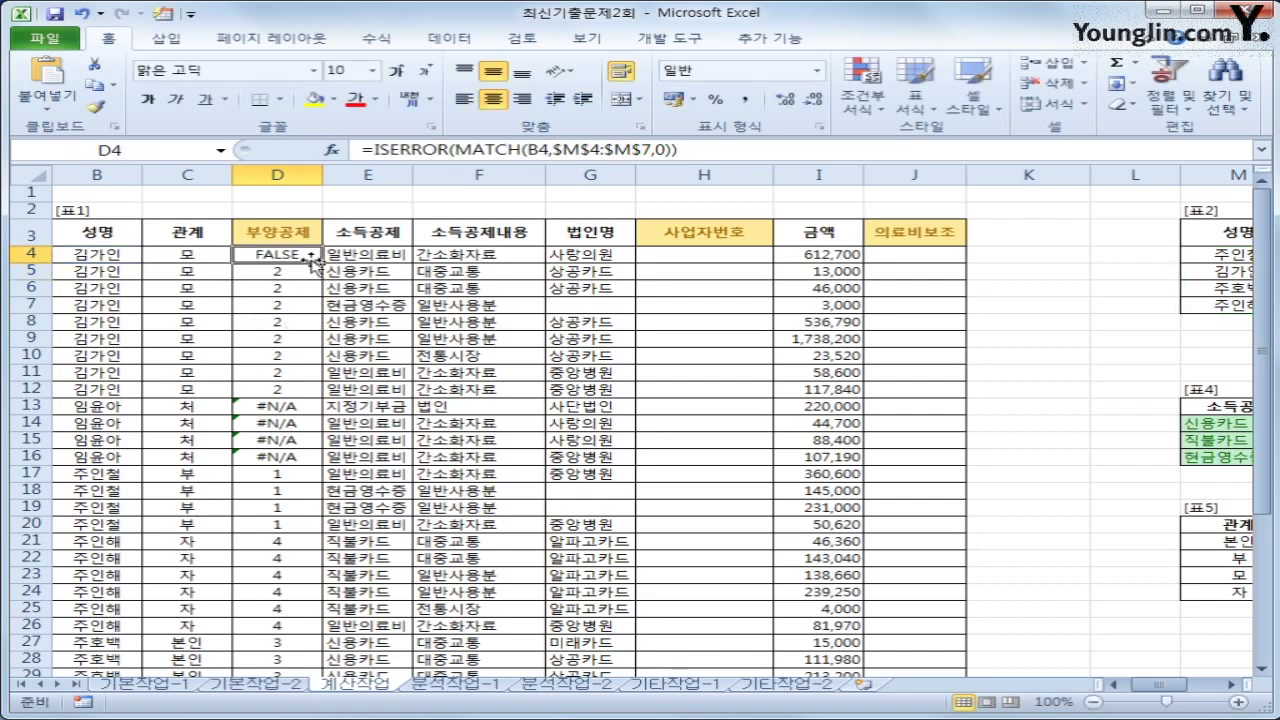
pyautogui.moveTo(317, 263); pyautogui.dragTo(298, 655)
pyautogui.scroll(4, 278, 372)
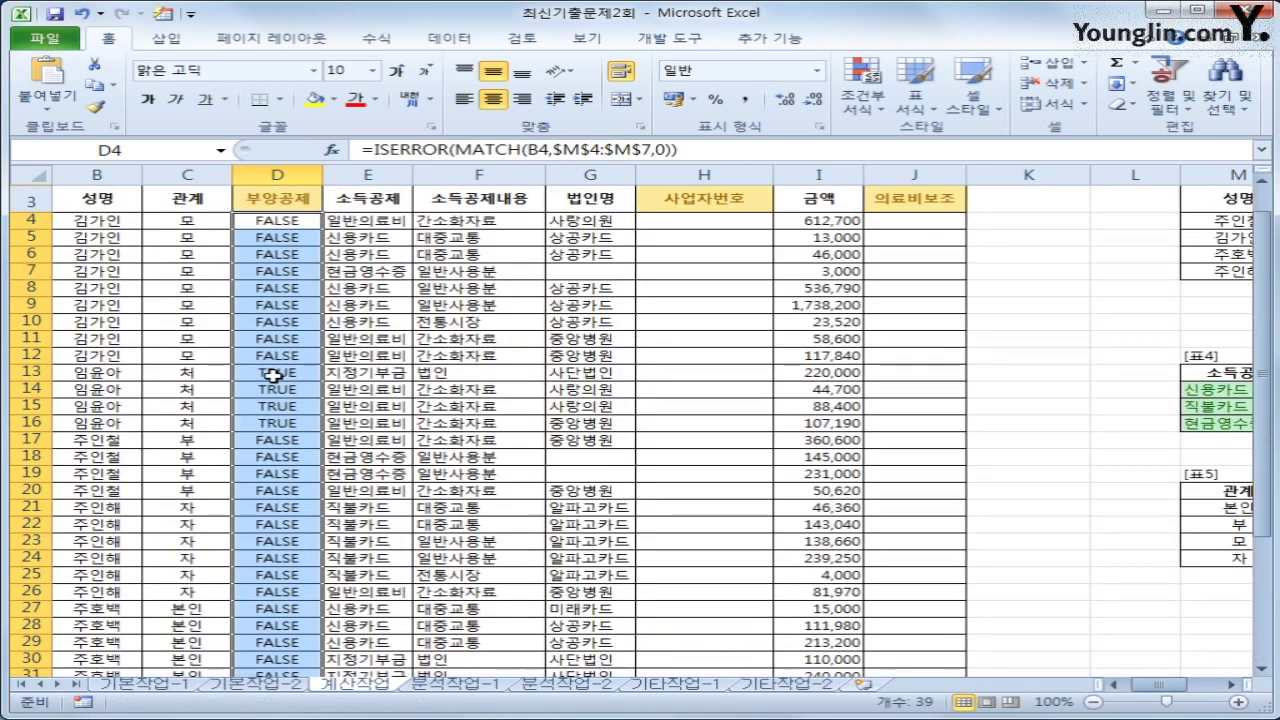
pyautogui.moveTo(278, 372); pyautogui.dragTo(290, 423)
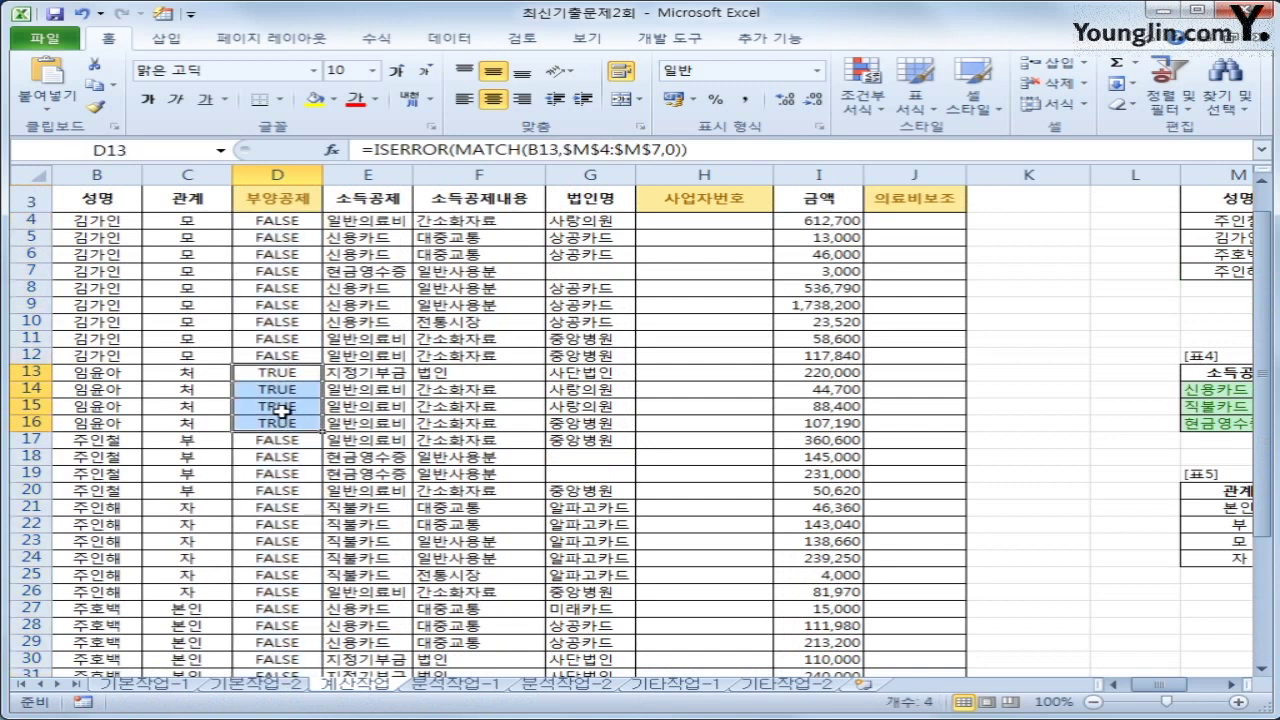
pyautogui.click(302, 342)
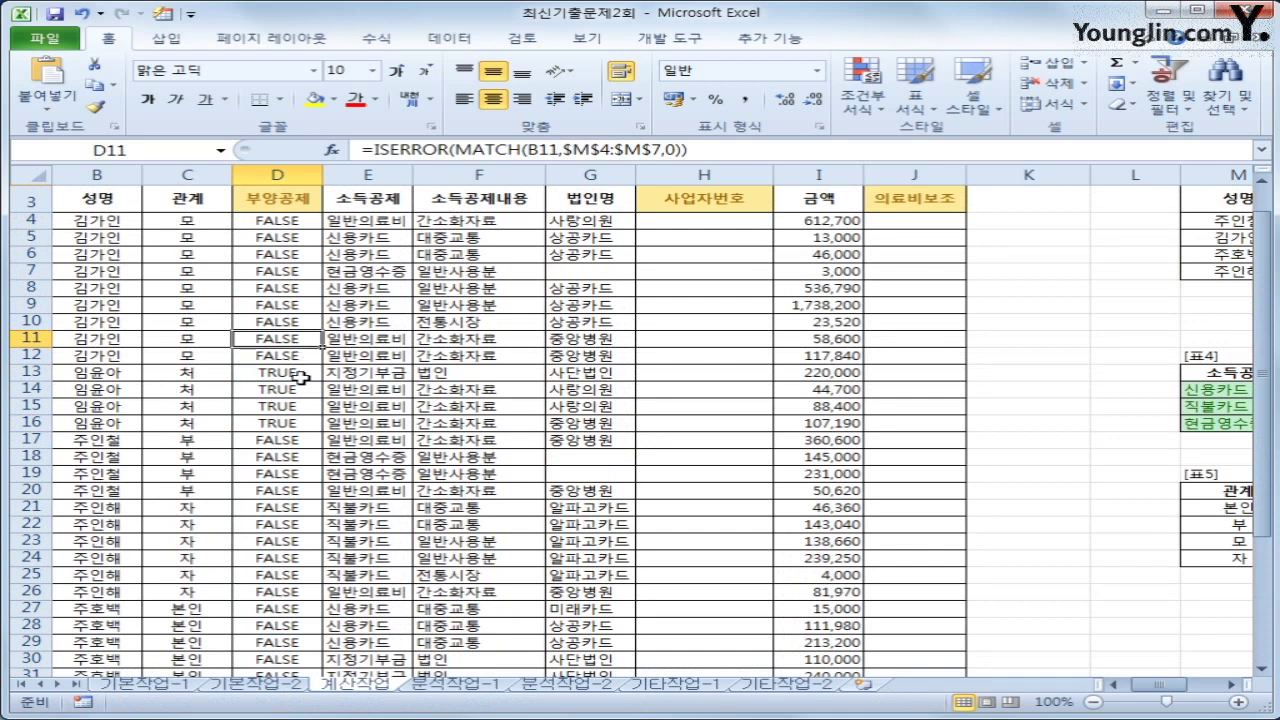
pyautogui.click(300, 375)
pyautogui.click(304, 354)
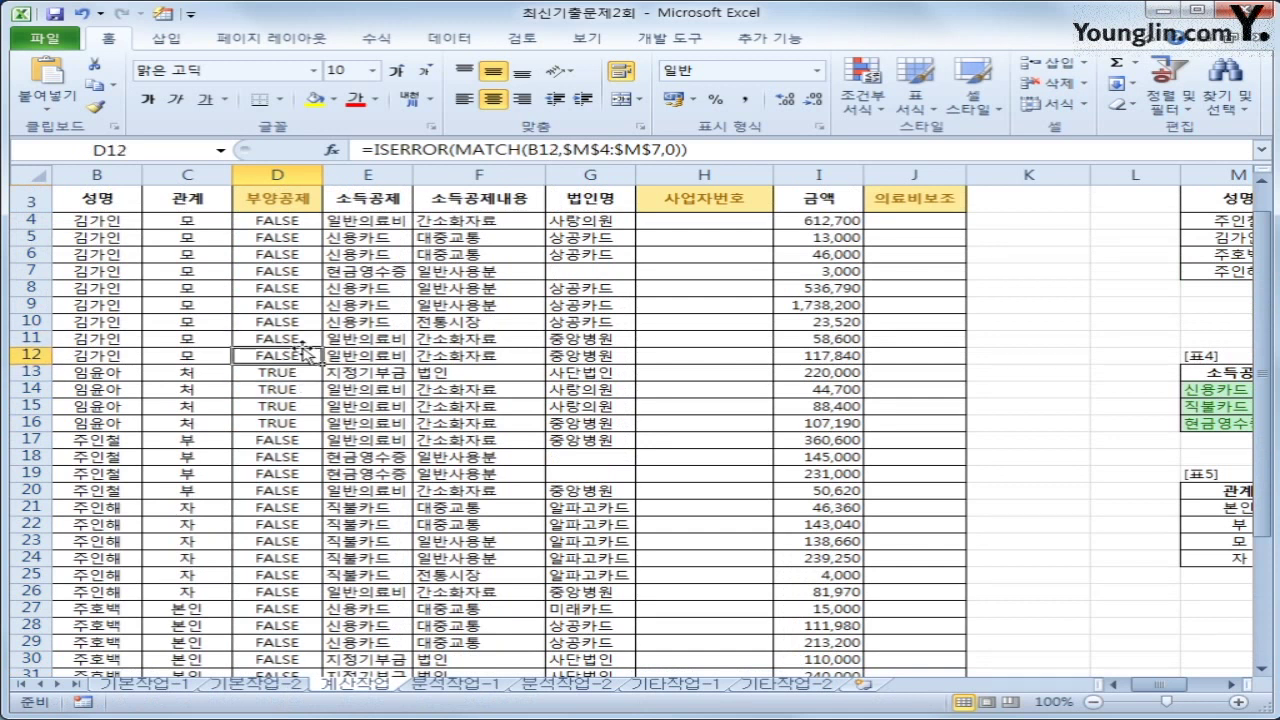
# Step: Wrap D4's formula in IF so it reads =IF(ISERROR(MATCH(B4,$M$4:$M$7,0)),"아니오","예")
pyautogui.click(298, 226)
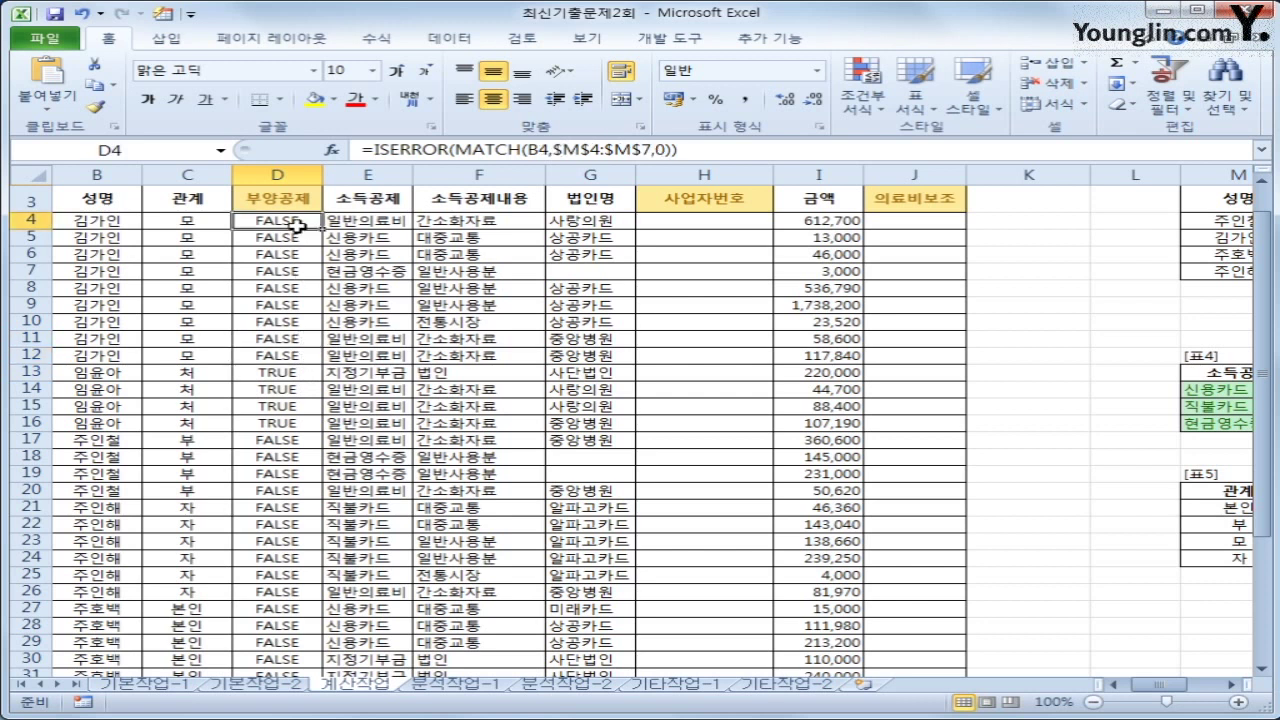
pyautogui.scroll(1, 298, 226)
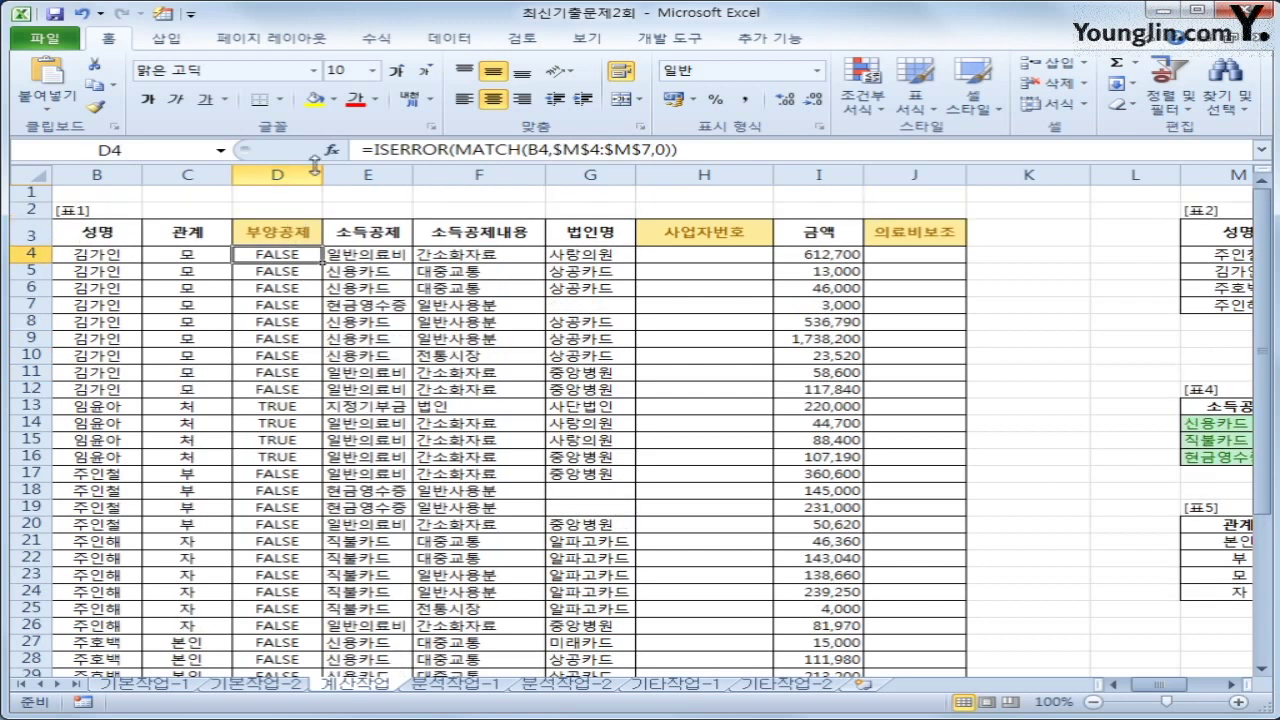
pyautogui.click(370, 149)
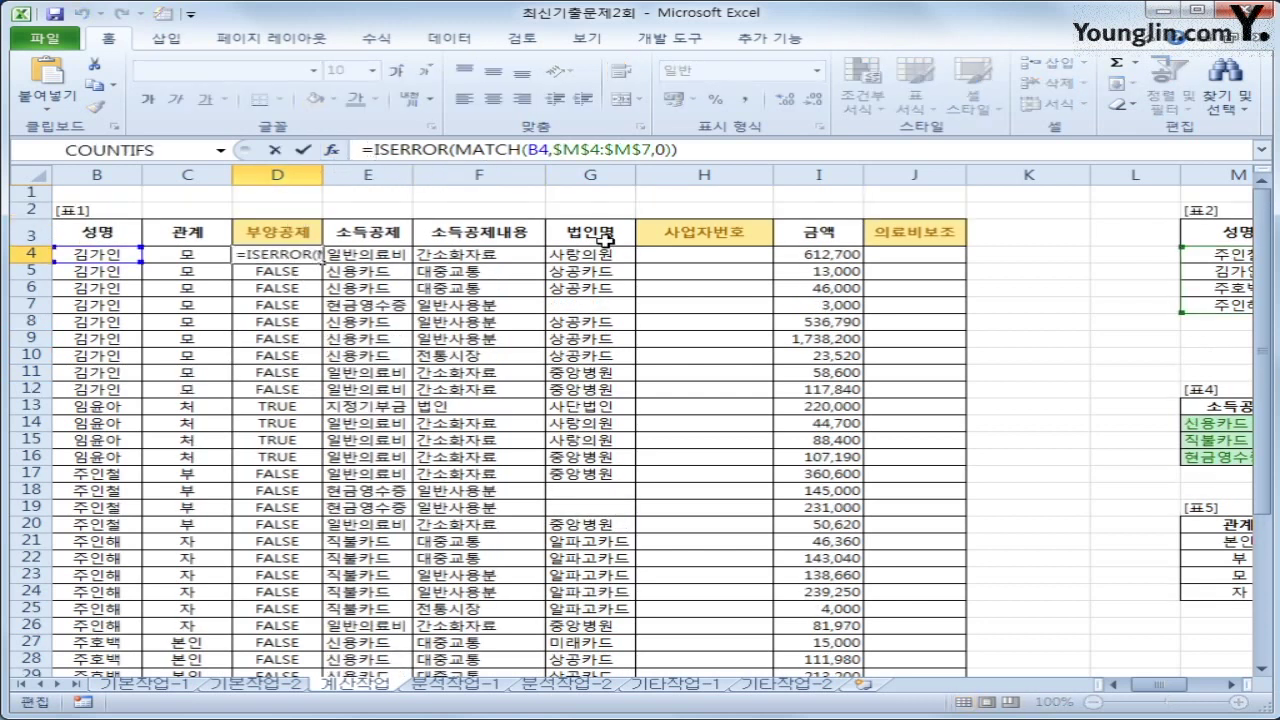
pyautogui.write('if(')
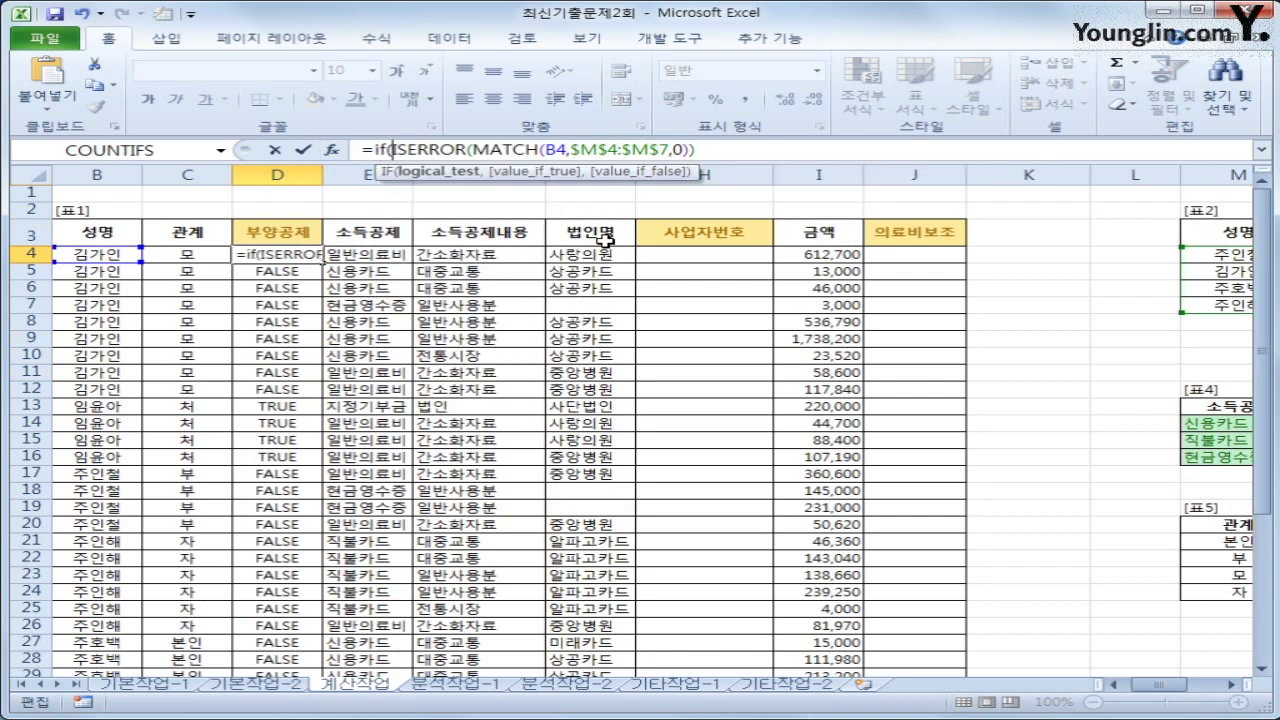
pyautogui.click(720, 150)
pyautogui.write(')')
pyautogui.write(',"')
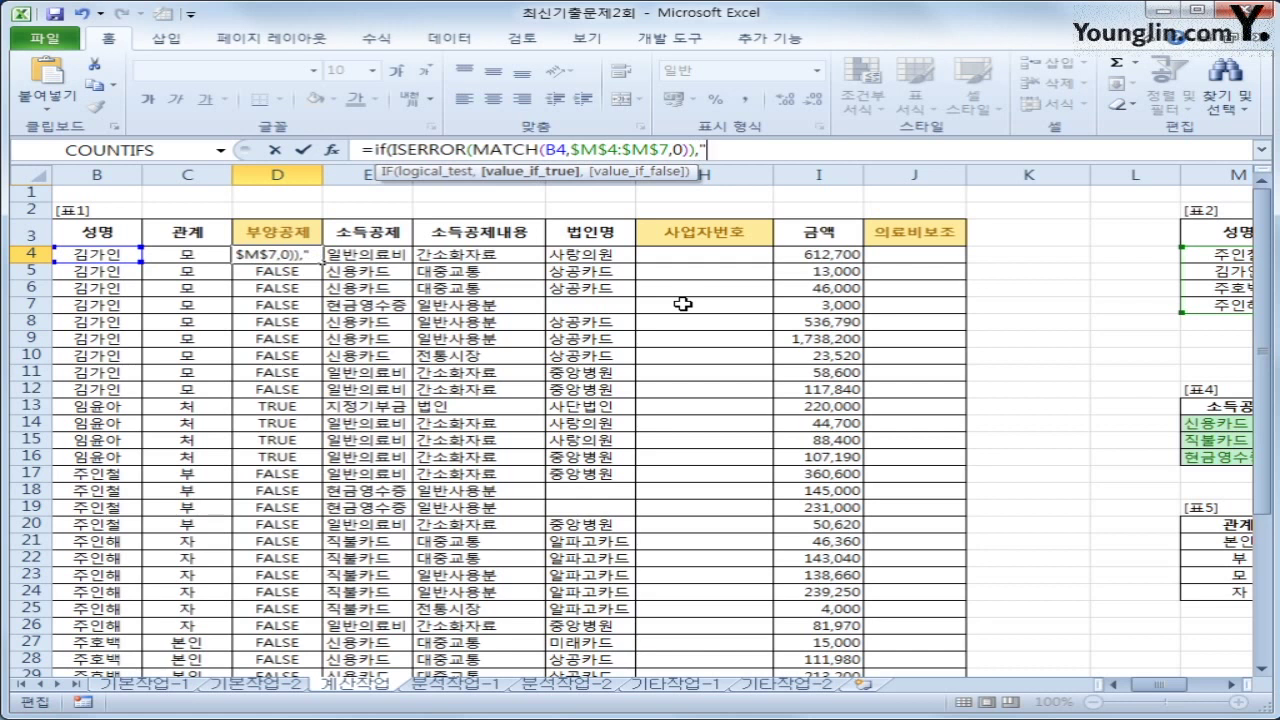
pyautogui.write('아니오')
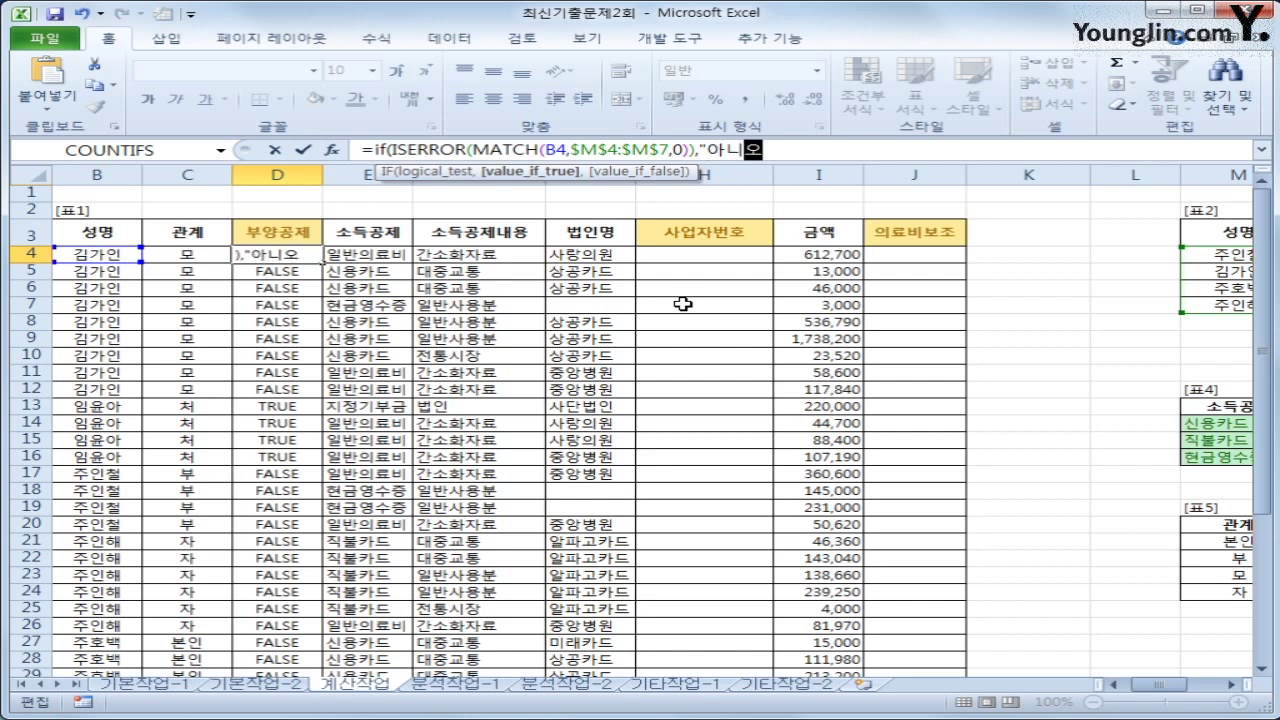
pyautogui.write('",')
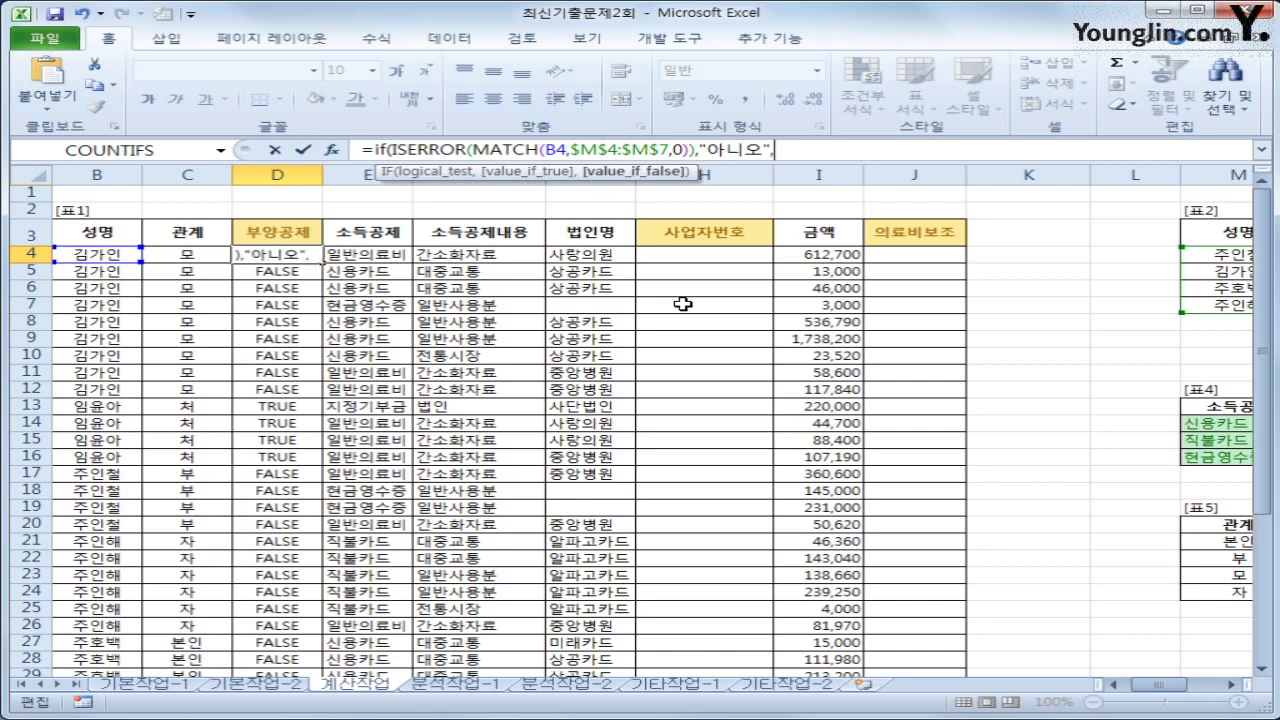
pyautogui.write('"예"')
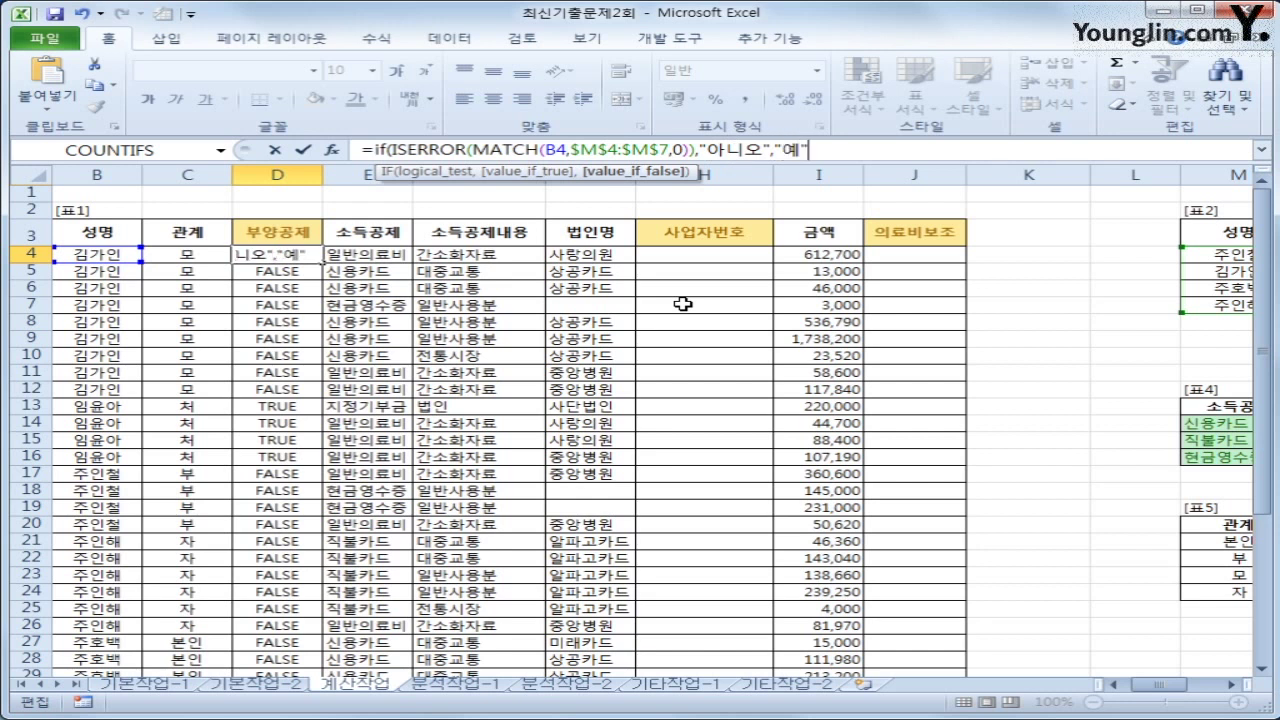
pyautogui.write(')')
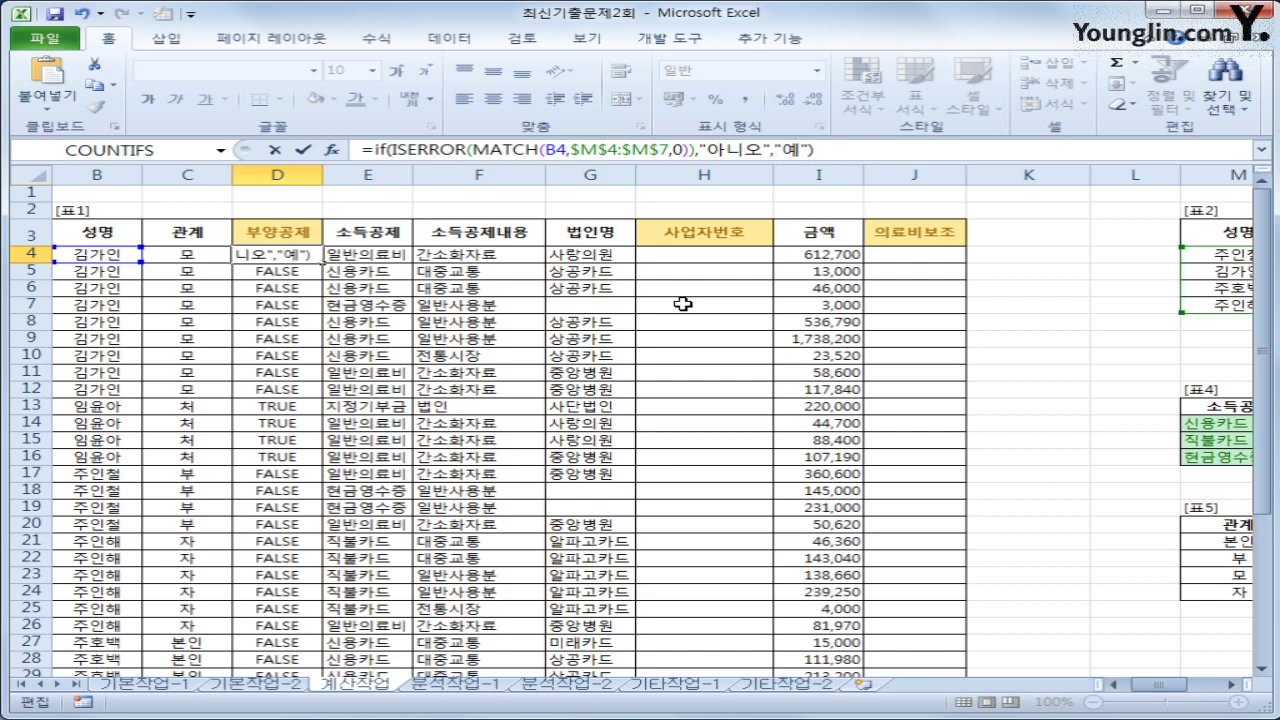
pyautogui.press('Return')
# Step: Fill D4's IF formula down the 부양공제 column through row 42 and return to D4
pyautogui.click(302, 254)
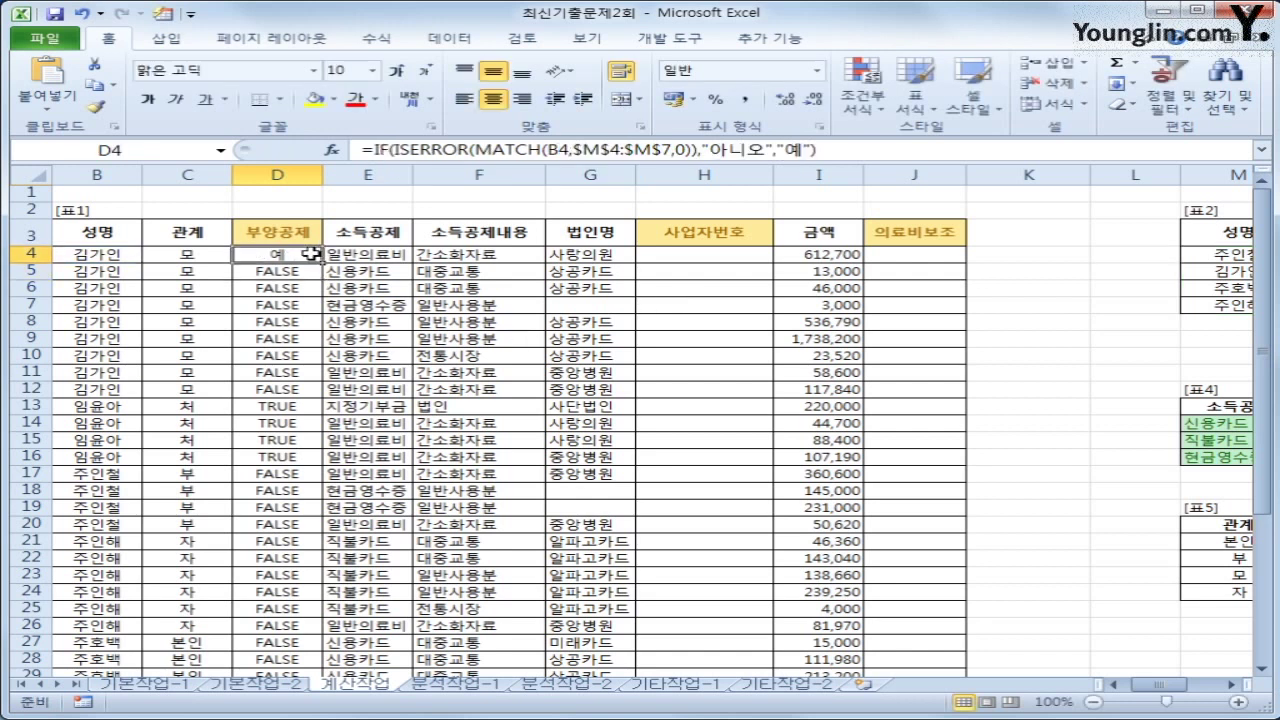
pyautogui.moveTo(326, 260); pyautogui.dragTo(300, 662)
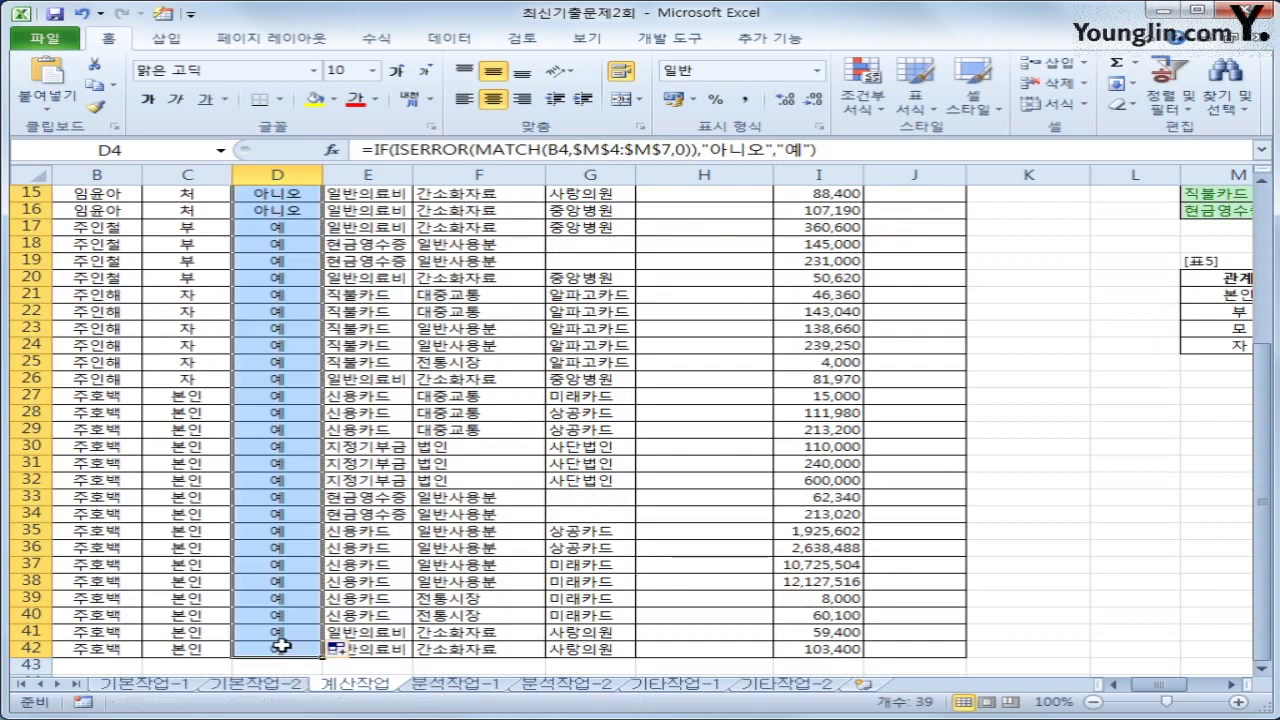
pyautogui.scroll(5, 257, 366)
pyautogui.click(250, 258)
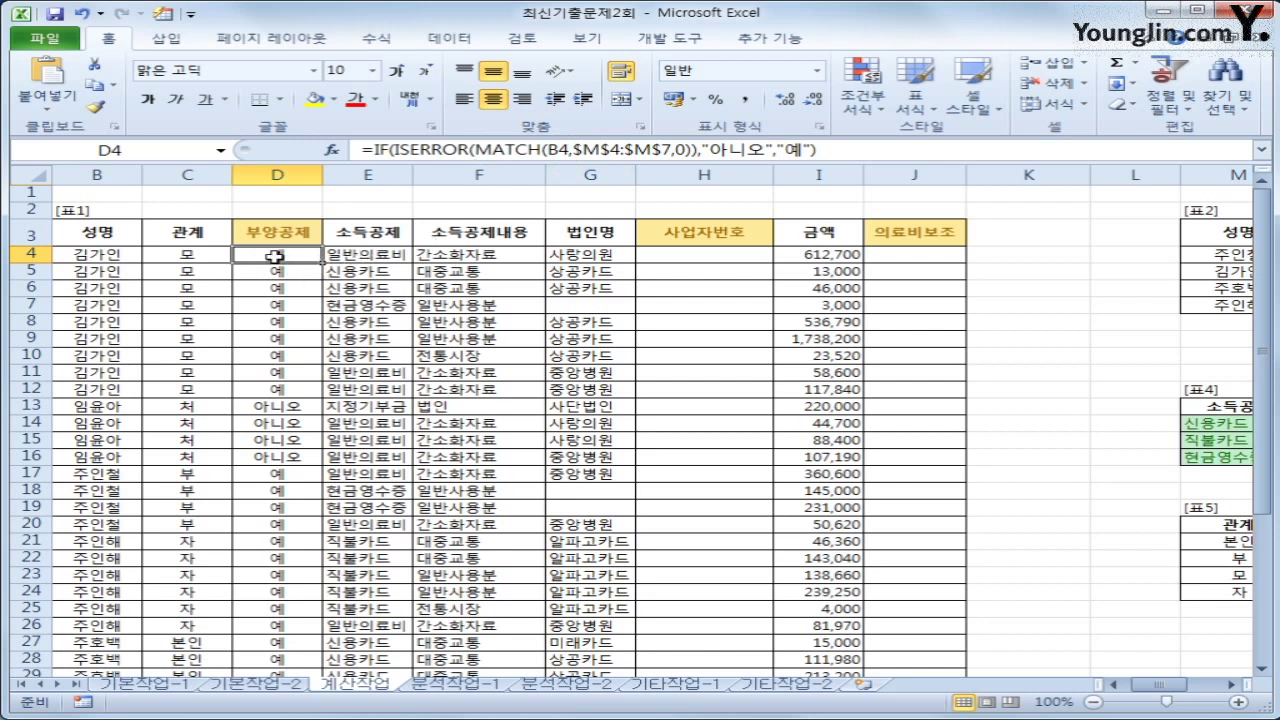
# Step: Examine the 법인명 and 사업자번호 columns of 표3 (P3:Q9) as the source for the 사업자번호 column
pyautogui.click(708, 254)
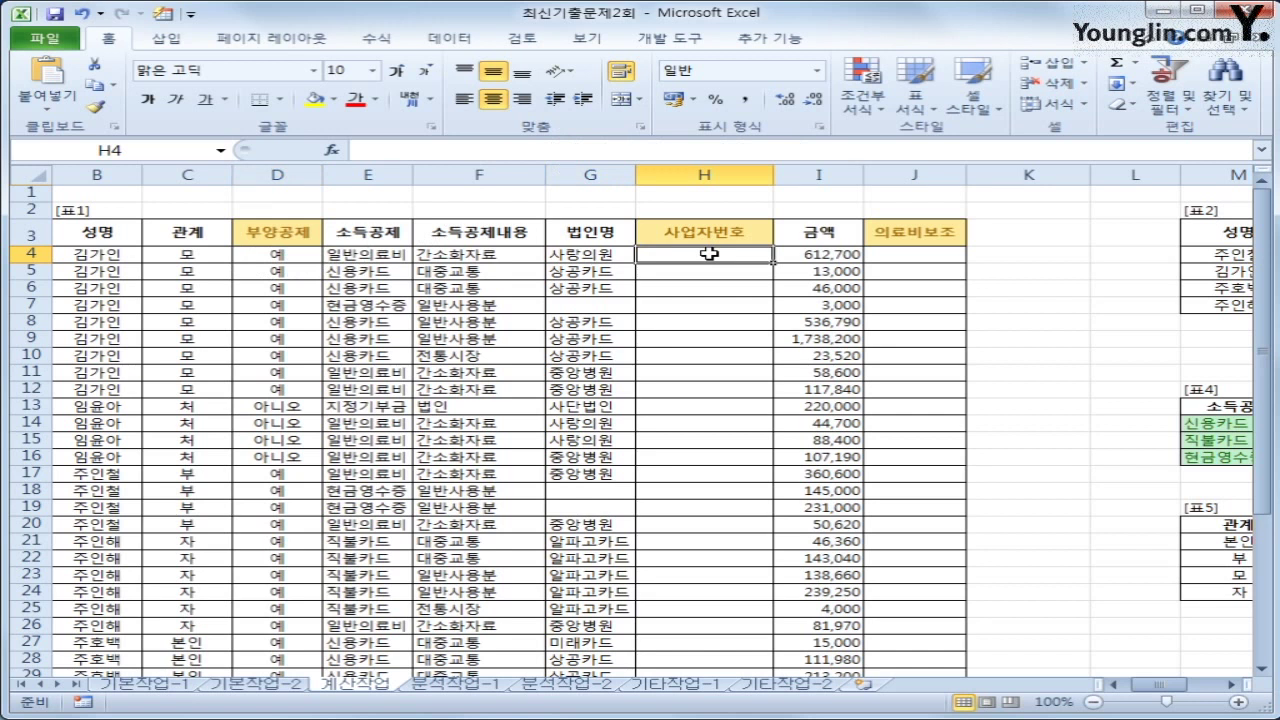
pyautogui.hscroll(-1, 790, 265)
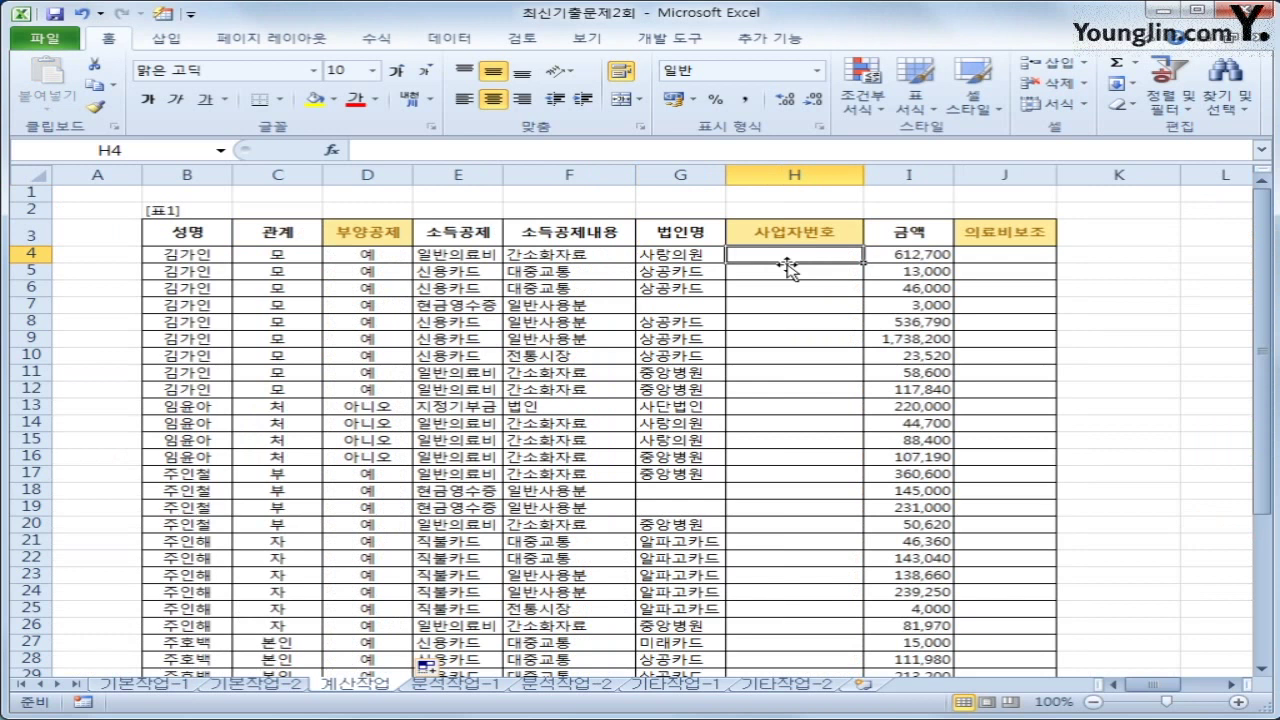
pyautogui.scroll(-3, 785, 300)
pyautogui.moveTo(1125, 684); pyautogui.dragTo(1178, 690)
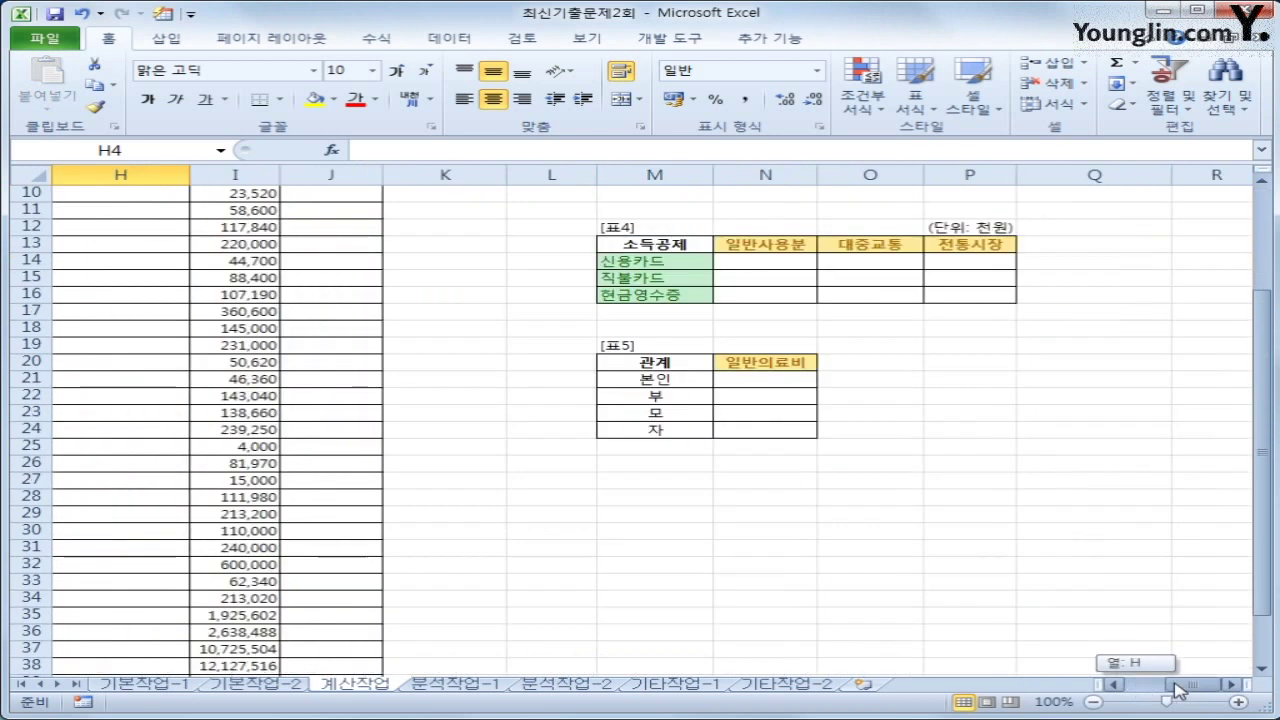
pyautogui.scroll(3, 934, 523)
pyautogui.click(977, 232)
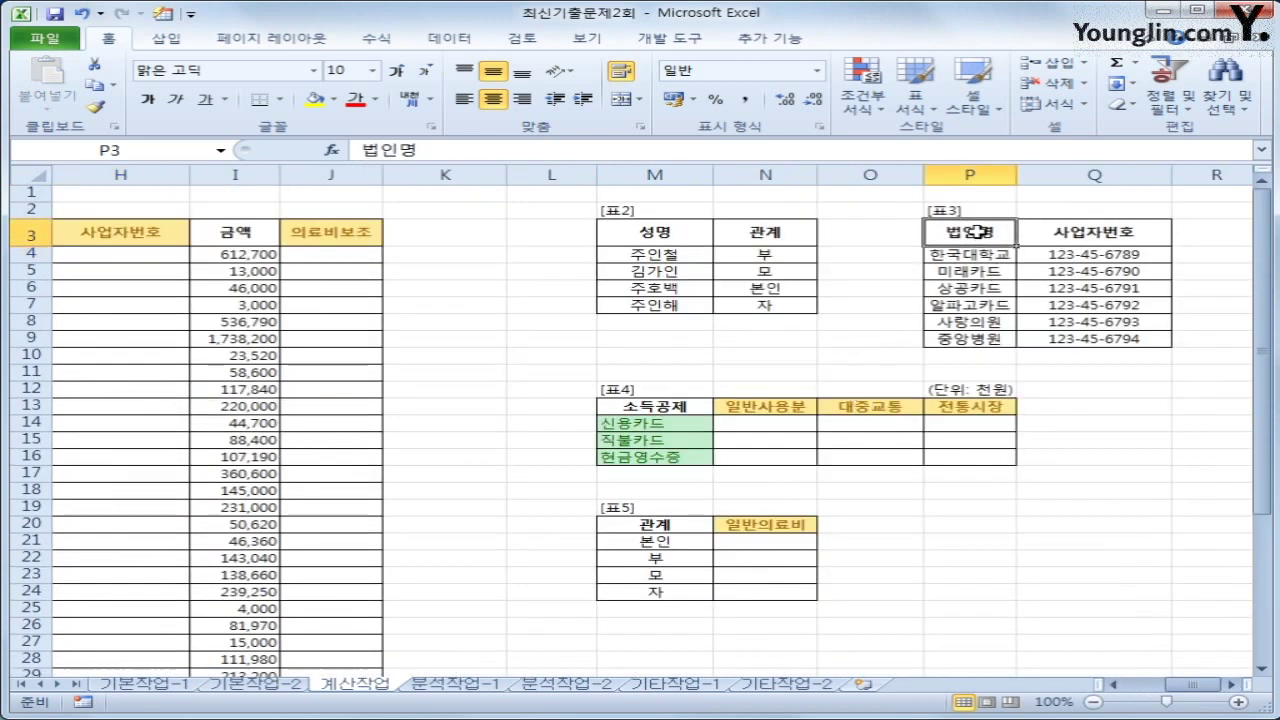
pyautogui.moveTo(977, 232); pyautogui.dragTo(1060, 352)
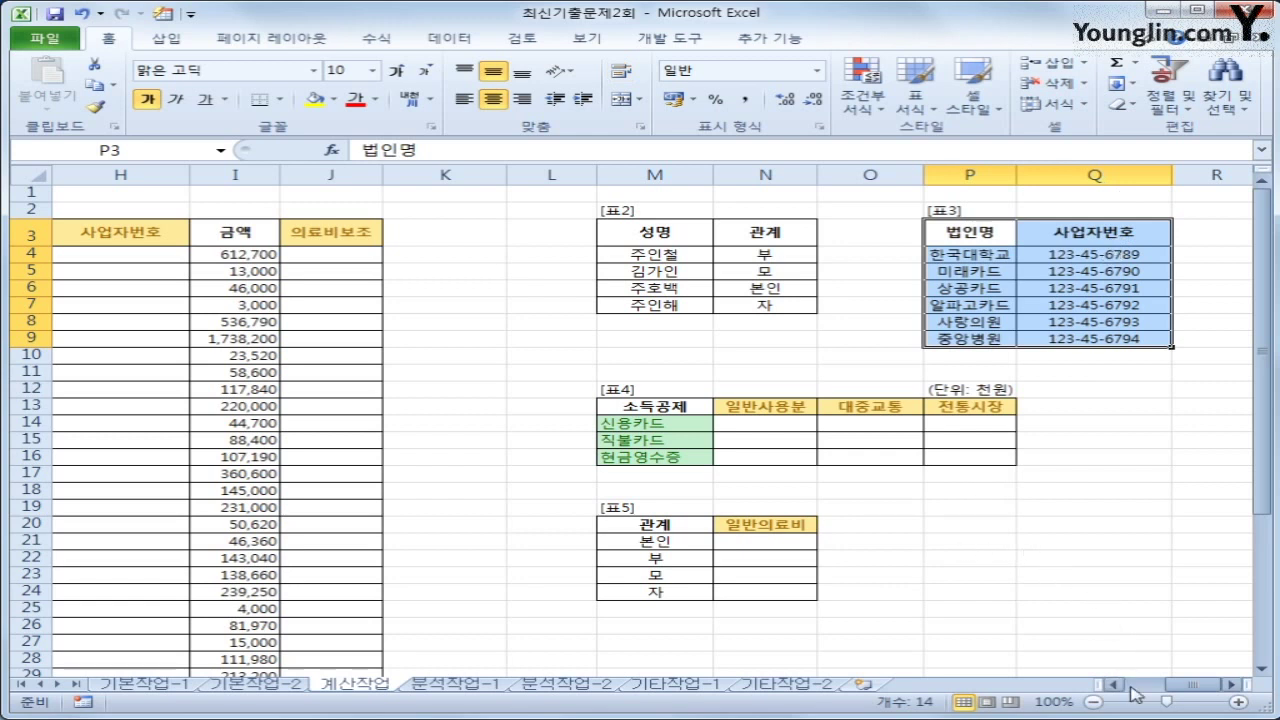
# Step: Start a VLOOKUP formula in H4 with G4 as the lookup value and the absolute range $P$4:$Q$9 as the table
pyautogui.moveTo(1203, 689); pyautogui.dragTo(1205, 690)
pyautogui.moveTo(1186, 690)
pyautogui.mouseDown()
pyautogui.moveTo(1165, 690)
pyautogui.moveTo(1203, 697)
pyautogui.moveTo(1165, 690)
pyautogui.mouseUp()
pyautogui.click(637, 258)
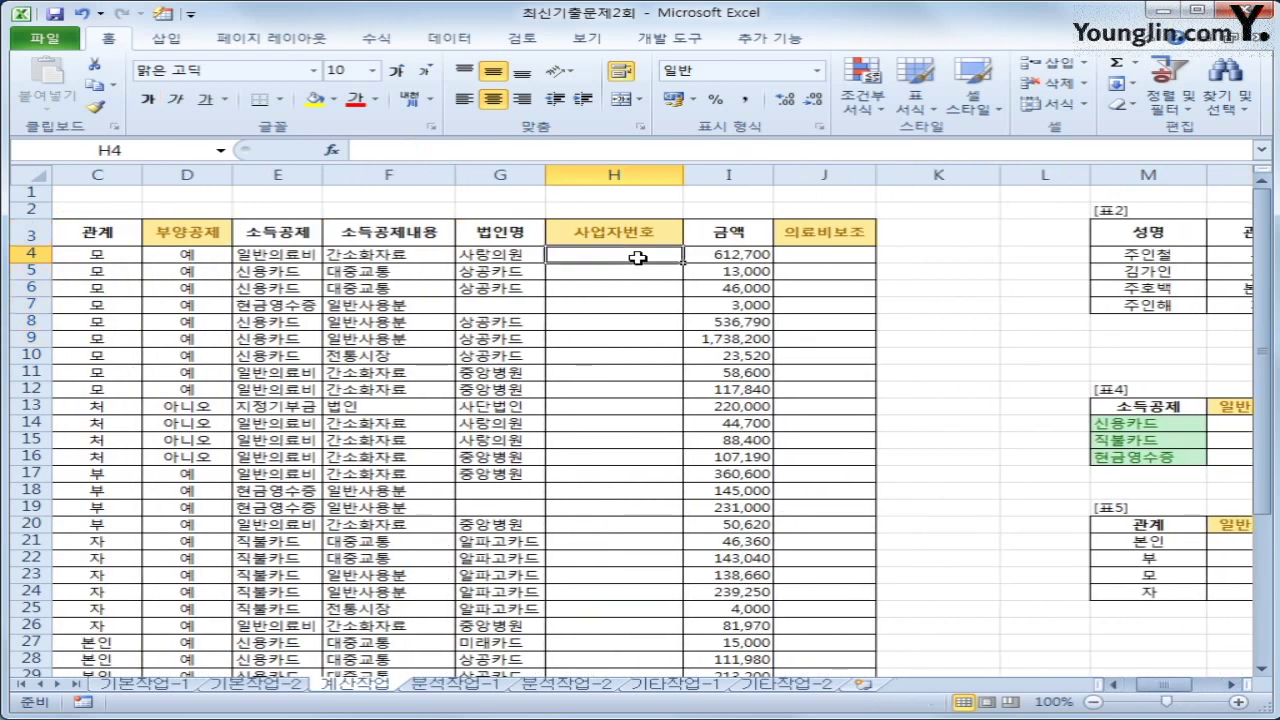
pyautogui.write('=')
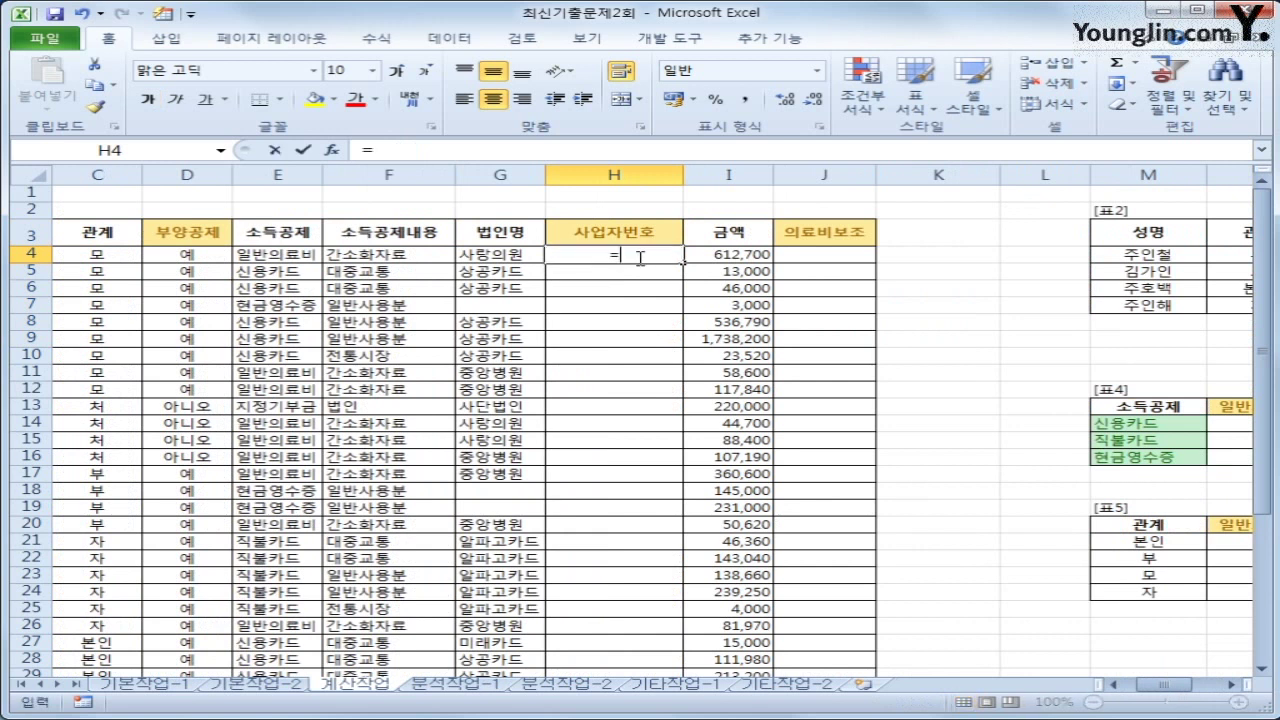
pyautogui.write('vl')
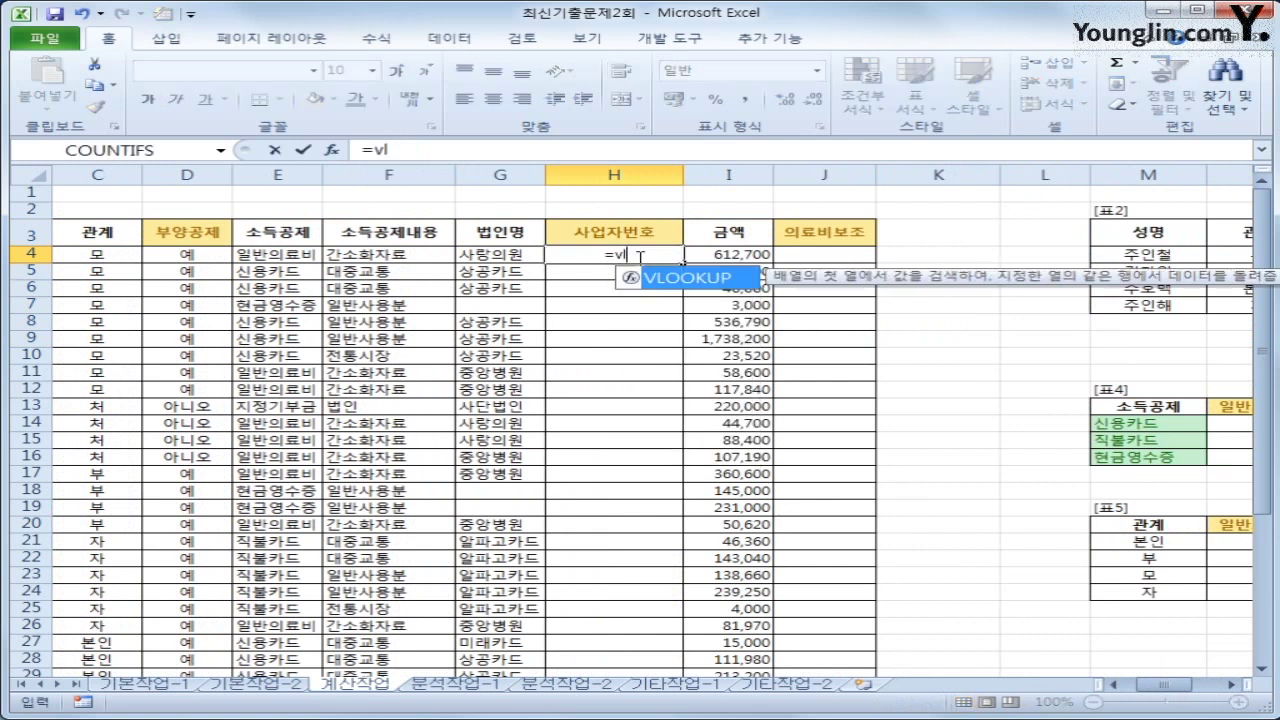
pyautogui.press('Tab')
pyautogui.click(482, 254)
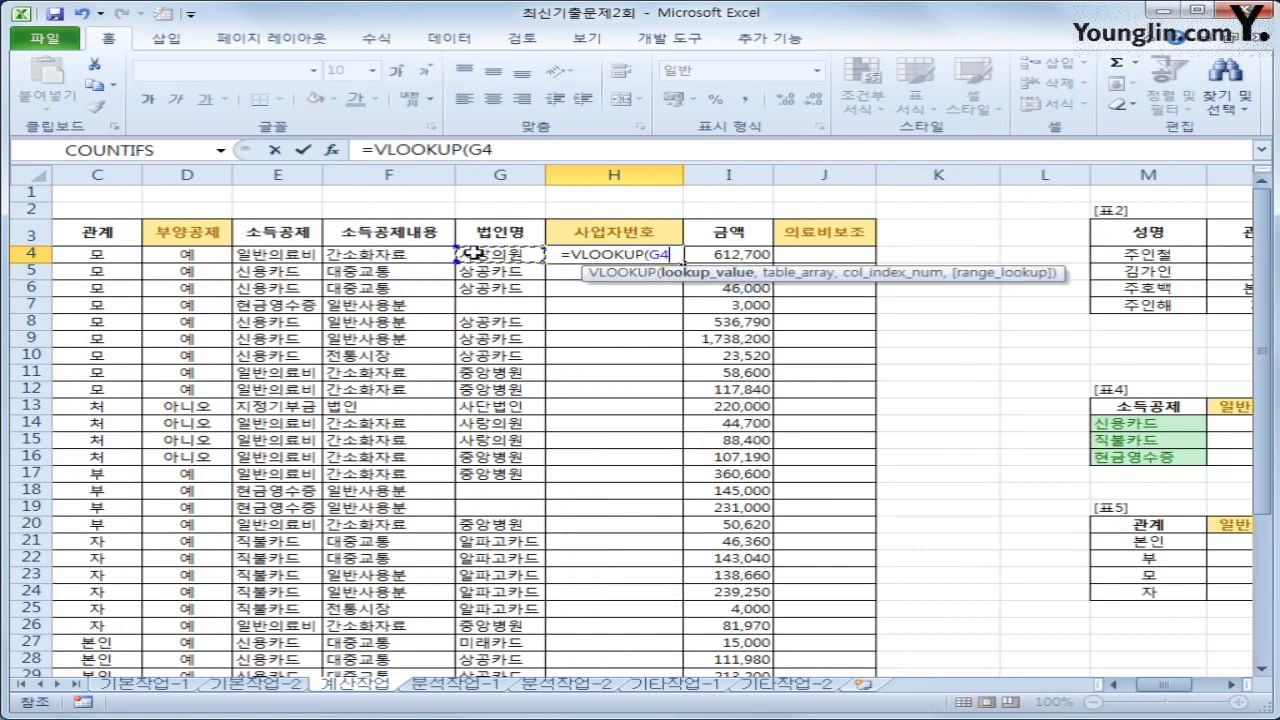
pyautogui.write(',')
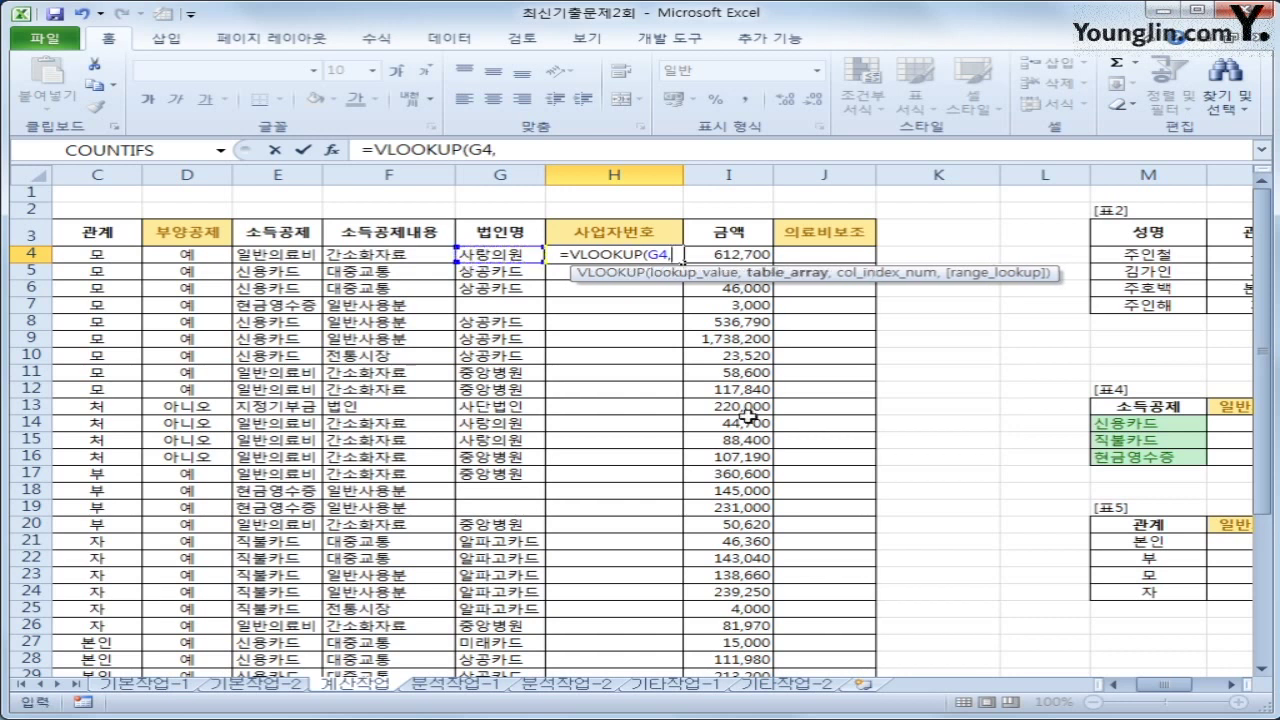
pyautogui.moveTo(1160, 688); pyautogui.dragTo(1180, 688)
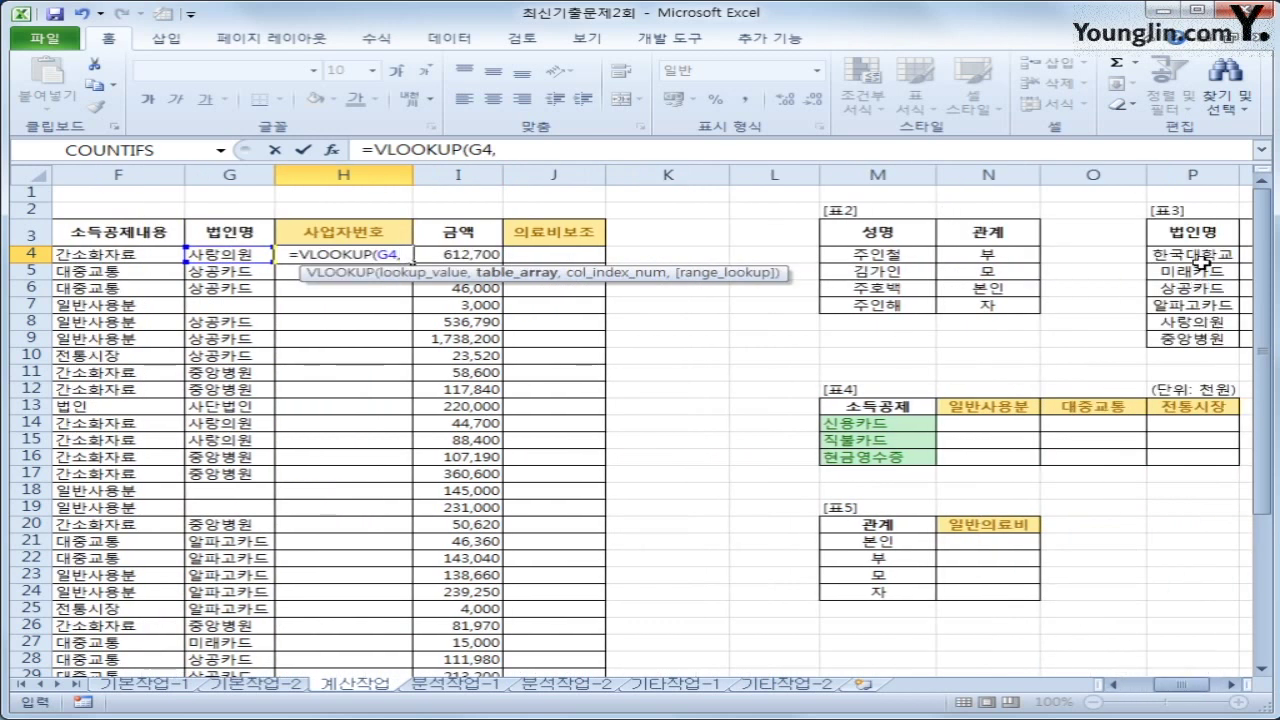
pyautogui.moveTo(1192, 254); pyautogui.dragTo(970, 340)
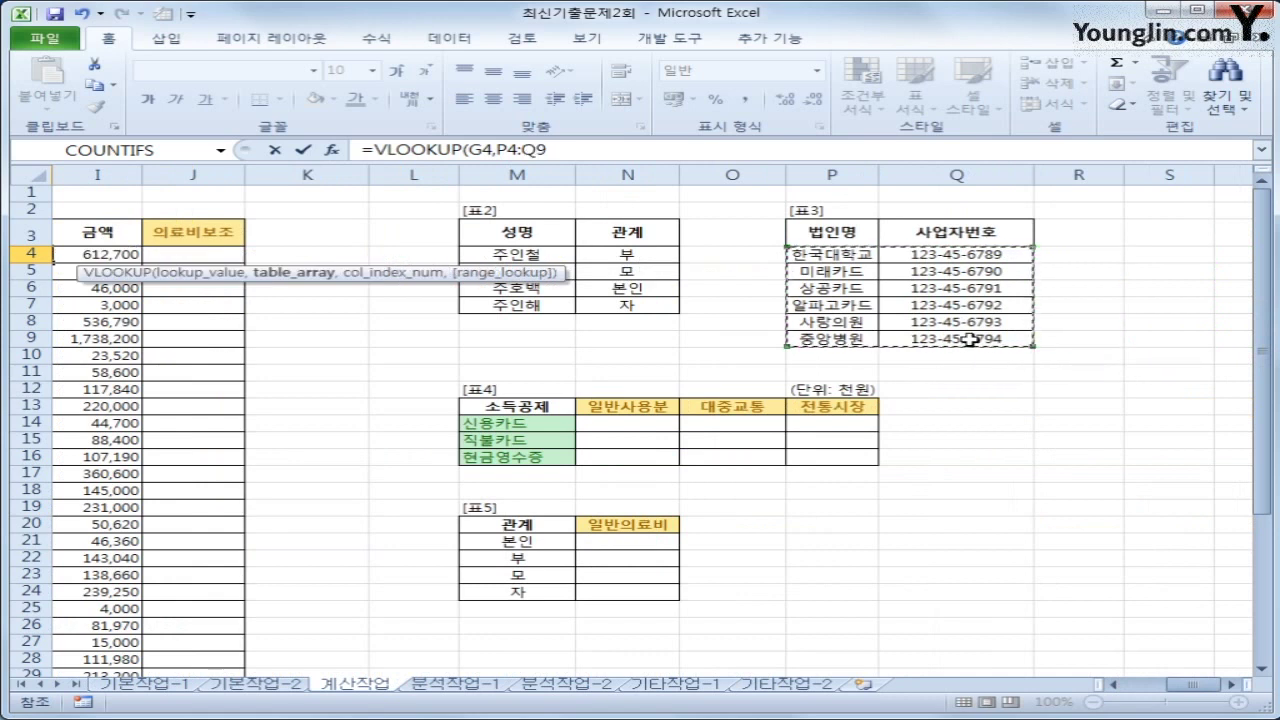
pyautogui.press('F4')
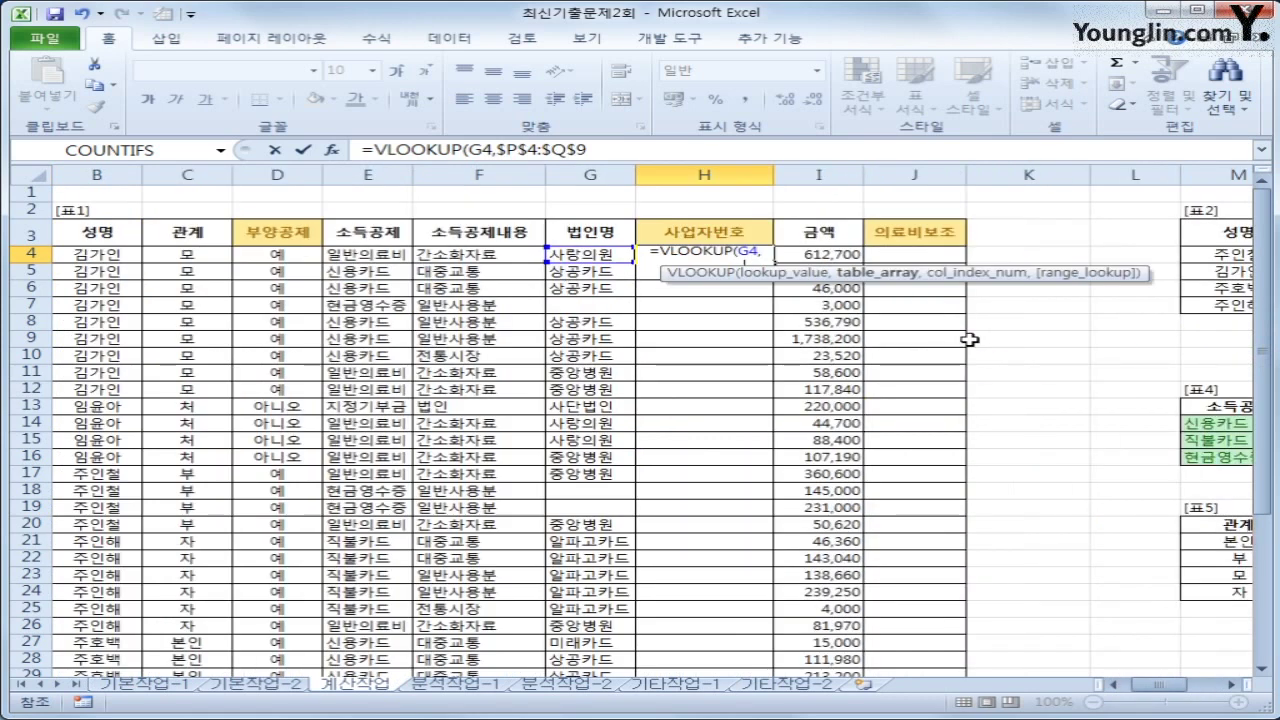
# Step: Complete H4 as =VLOOKUP(G4,$P$4:$Q$9,2,0) and fill it down the 사업자번호 column
pyautogui.write(',')
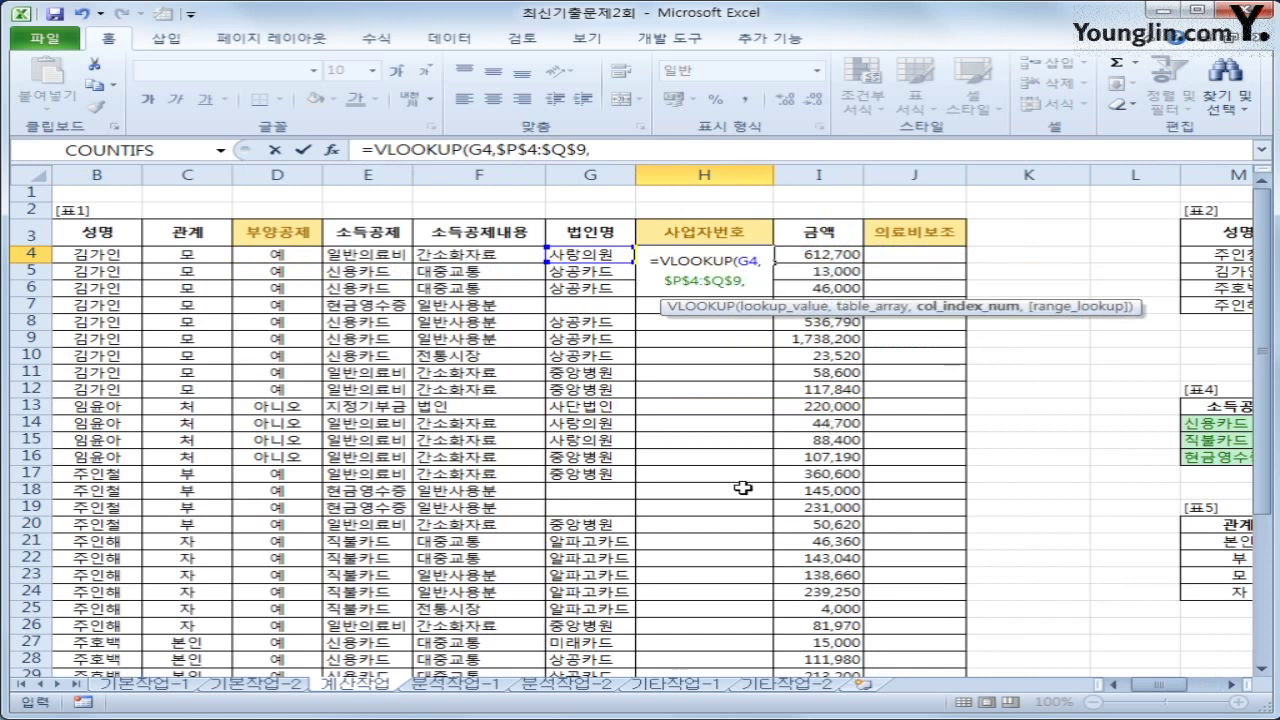
pyautogui.write('2')
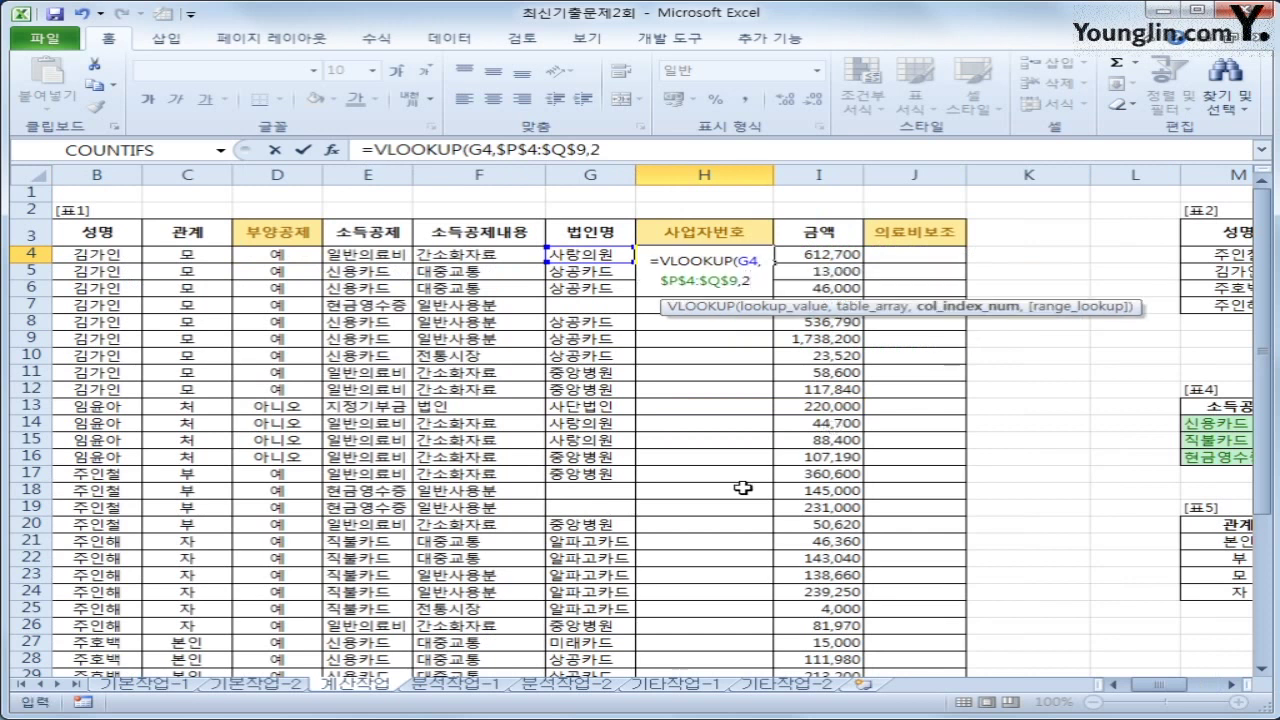
pyautogui.write(',')
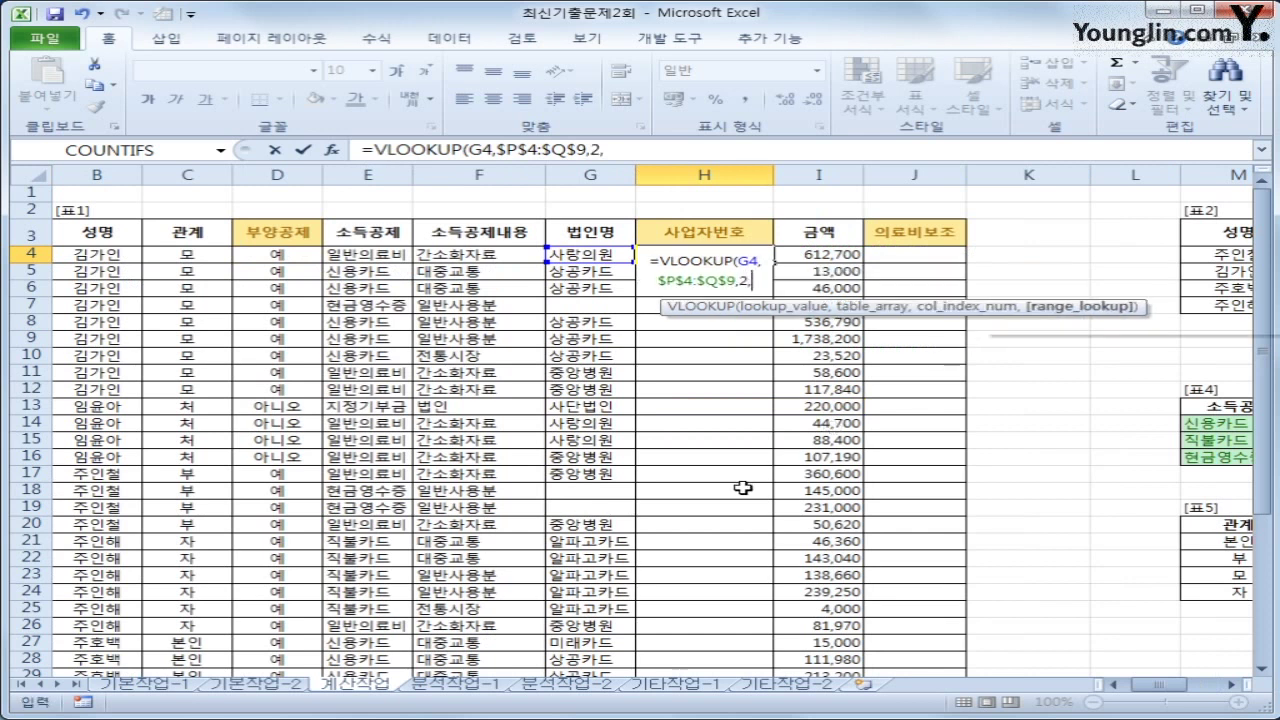
pyautogui.write('0)')
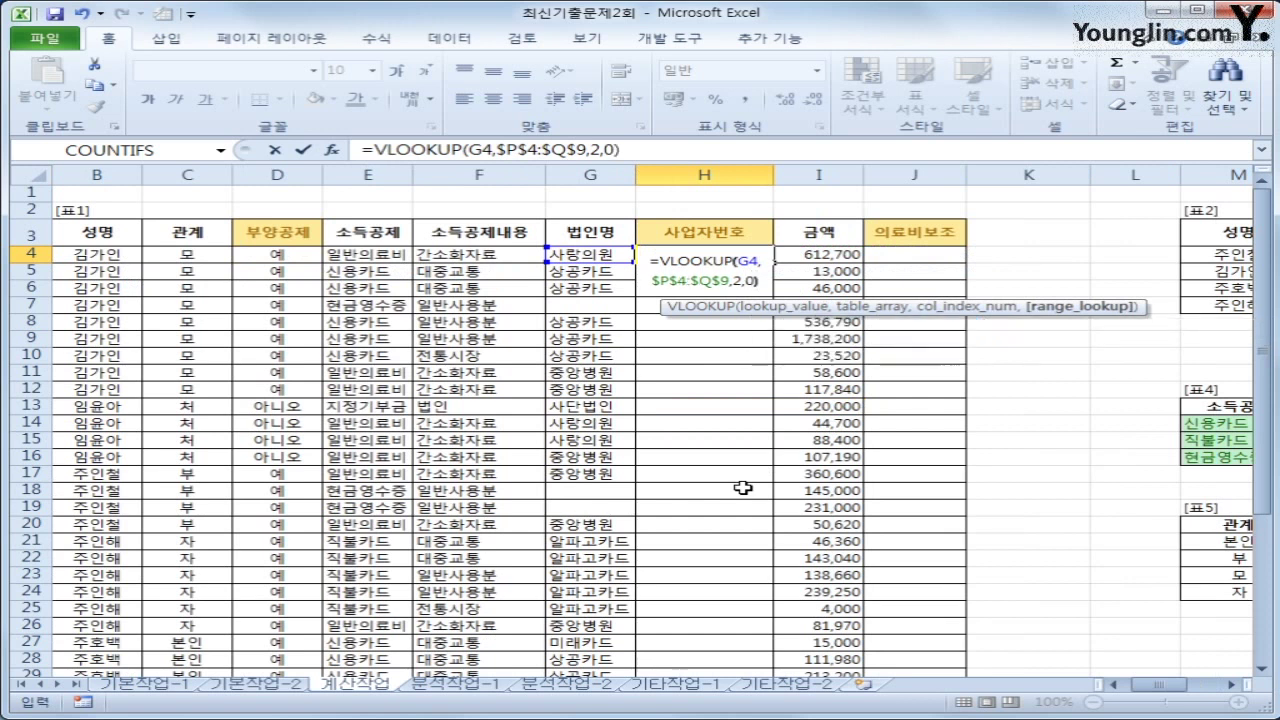
pyautogui.press('Return')
pyautogui.click(746, 256)
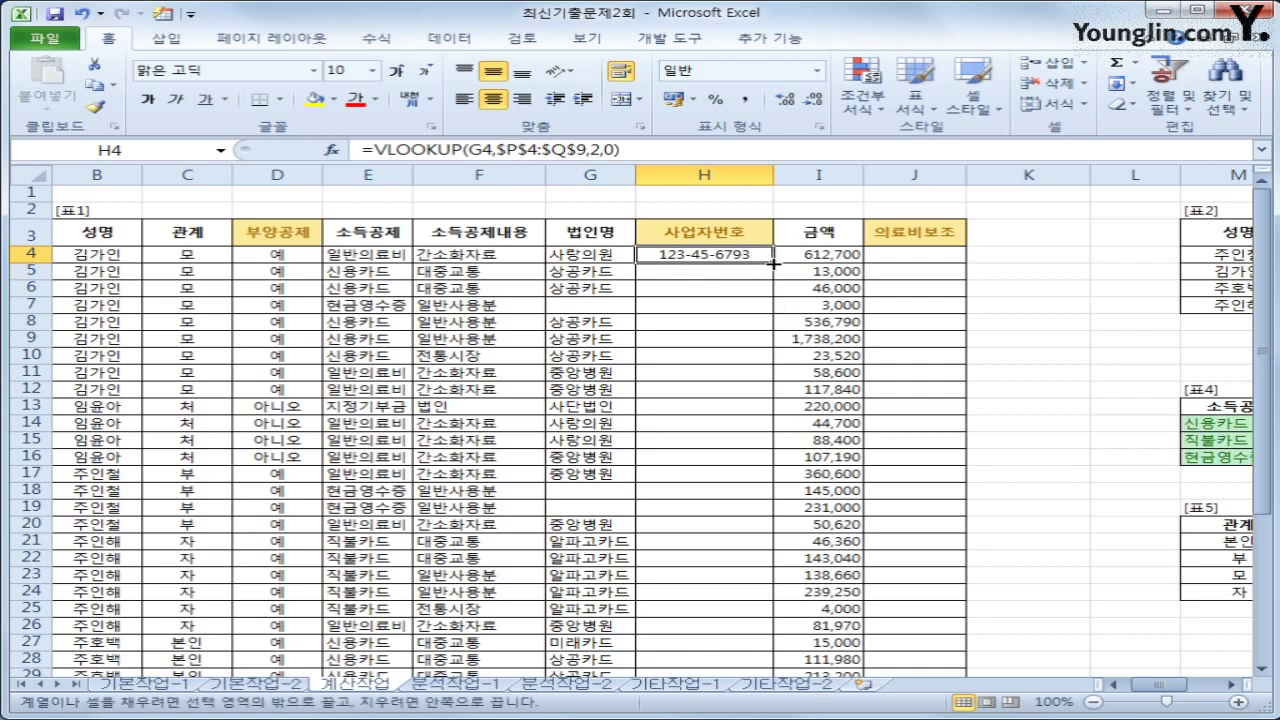
pyautogui.doubleClick(773, 263)
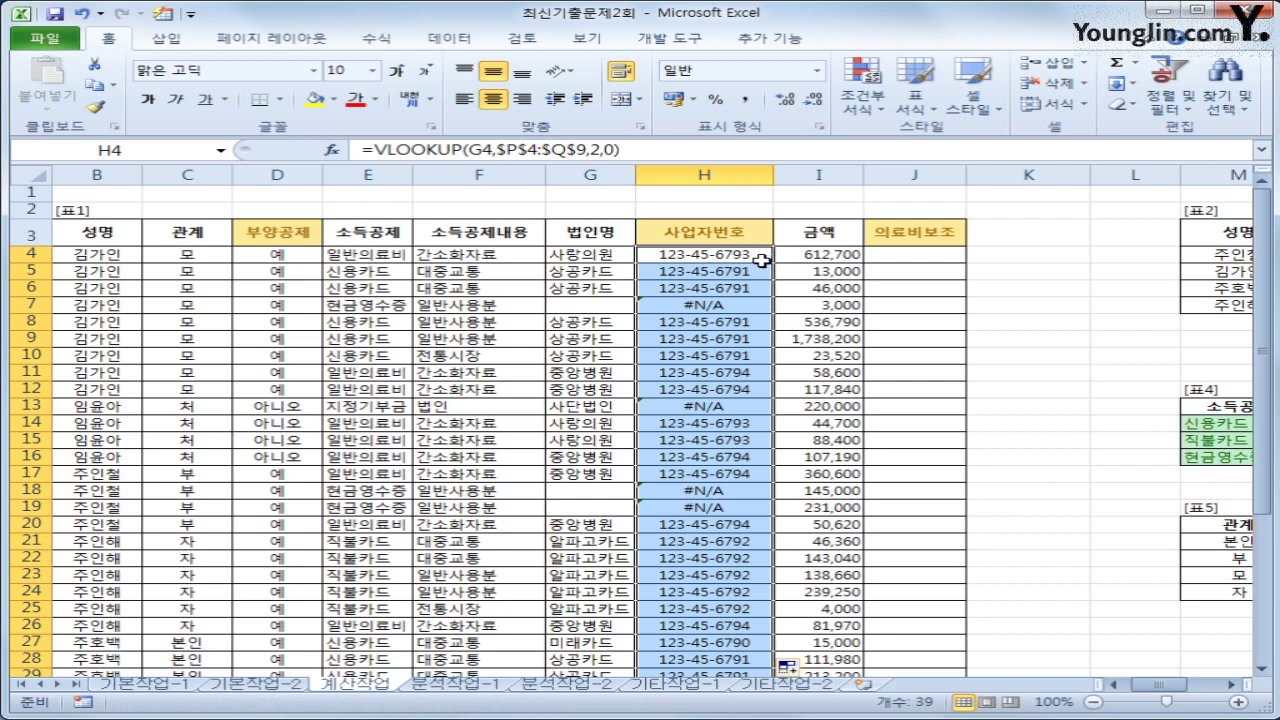
# Step: Wrap H4's VLOOKUP in a REPLACE function with start position 5 and 2 characters to replace
pyautogui.click(763, 256)
pyautogui.click(373, 150)
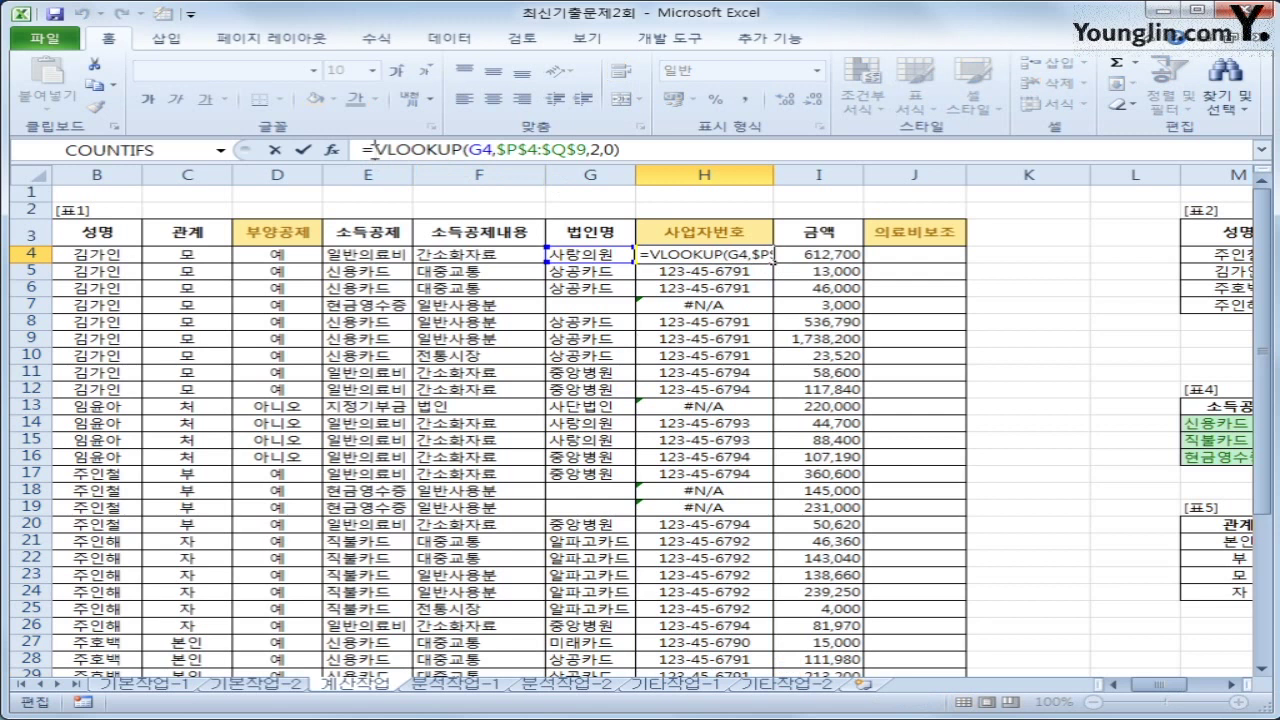
pyautogui.write('re')
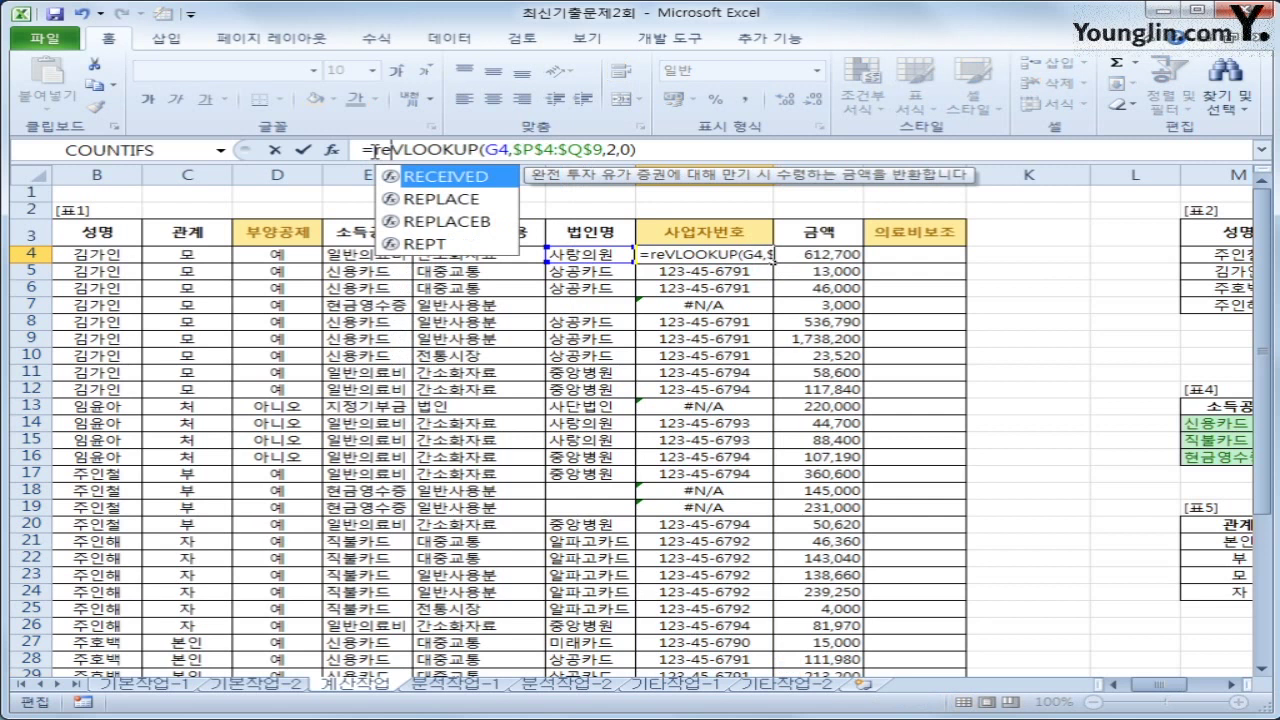
pyautogui.press('Down')
pyautogui.press('Tab')
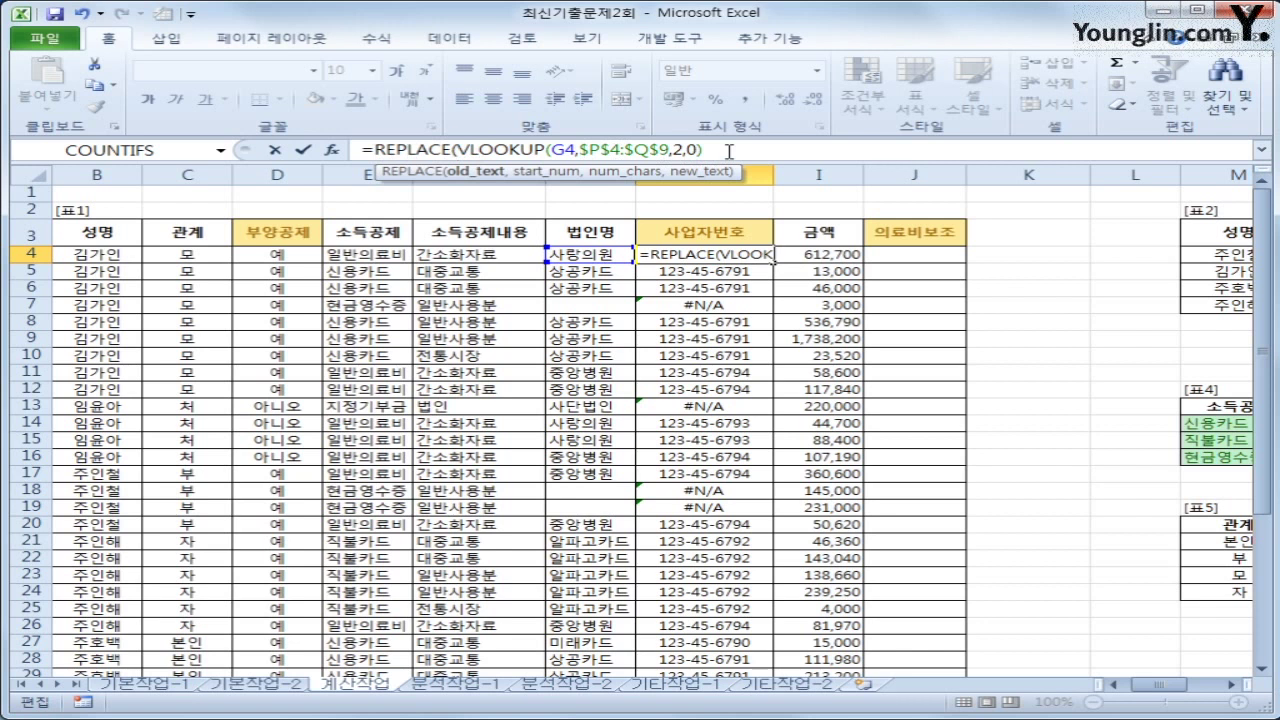
pyautogui.write(',')
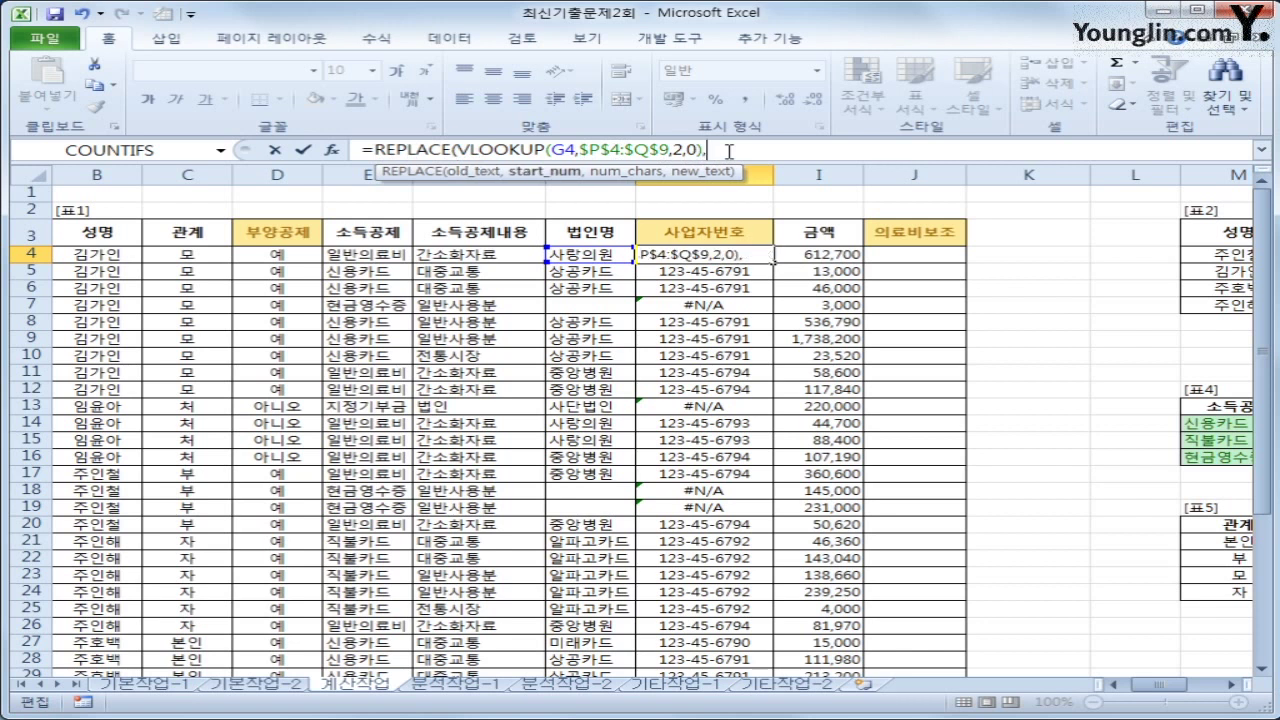
pyautogui.write('5,2')
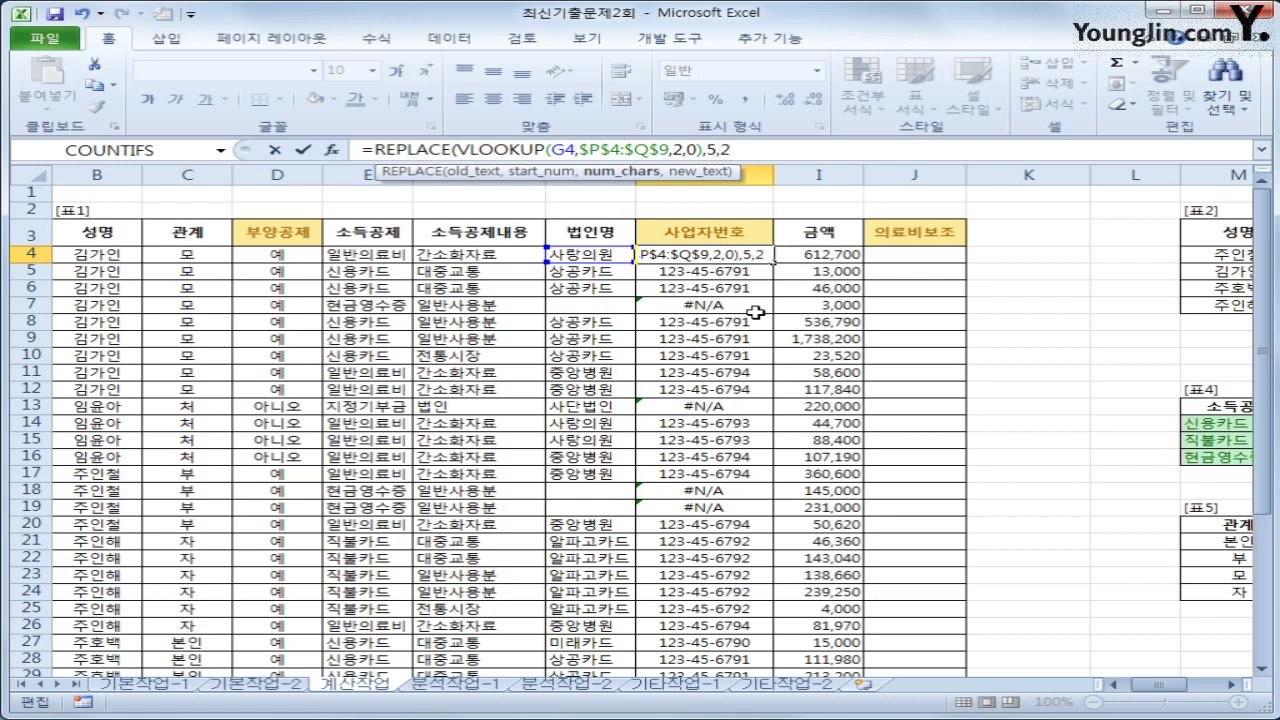
pyautogui.write(',')
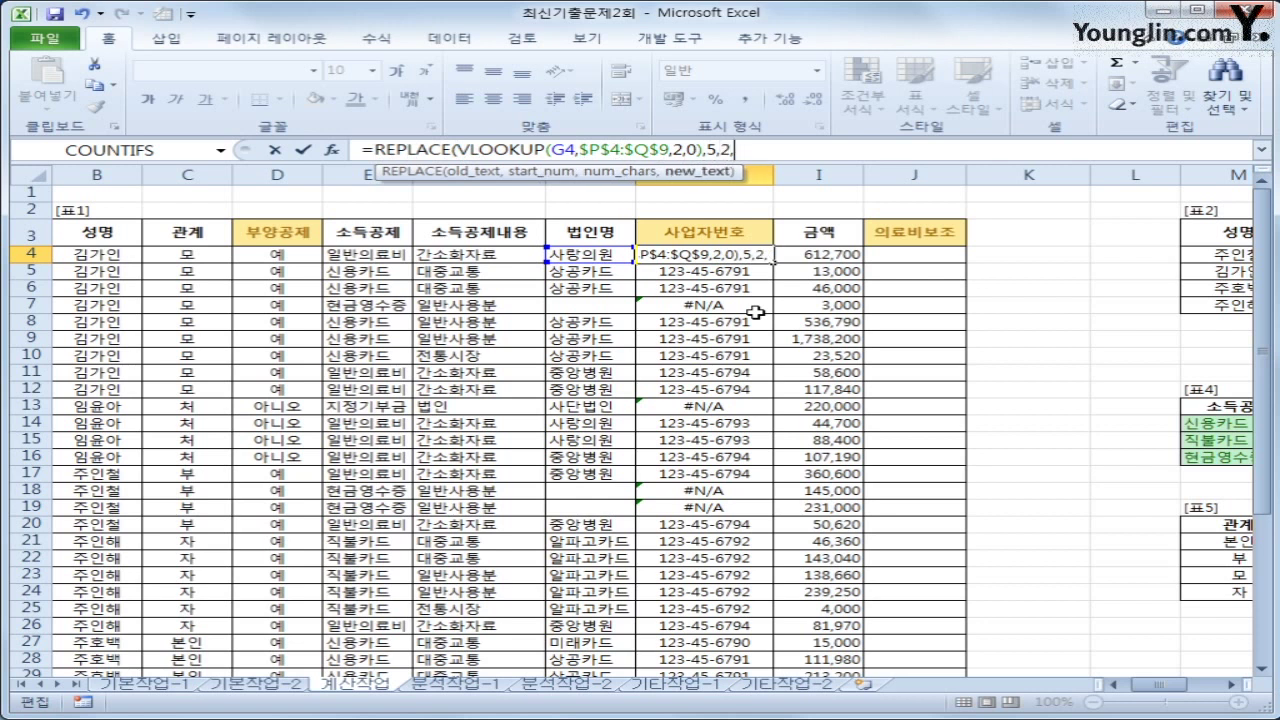
# Step: Open the replacement text of H4's REPLACE function with a quotation mark and the special character ○
pyautogui.write('"')
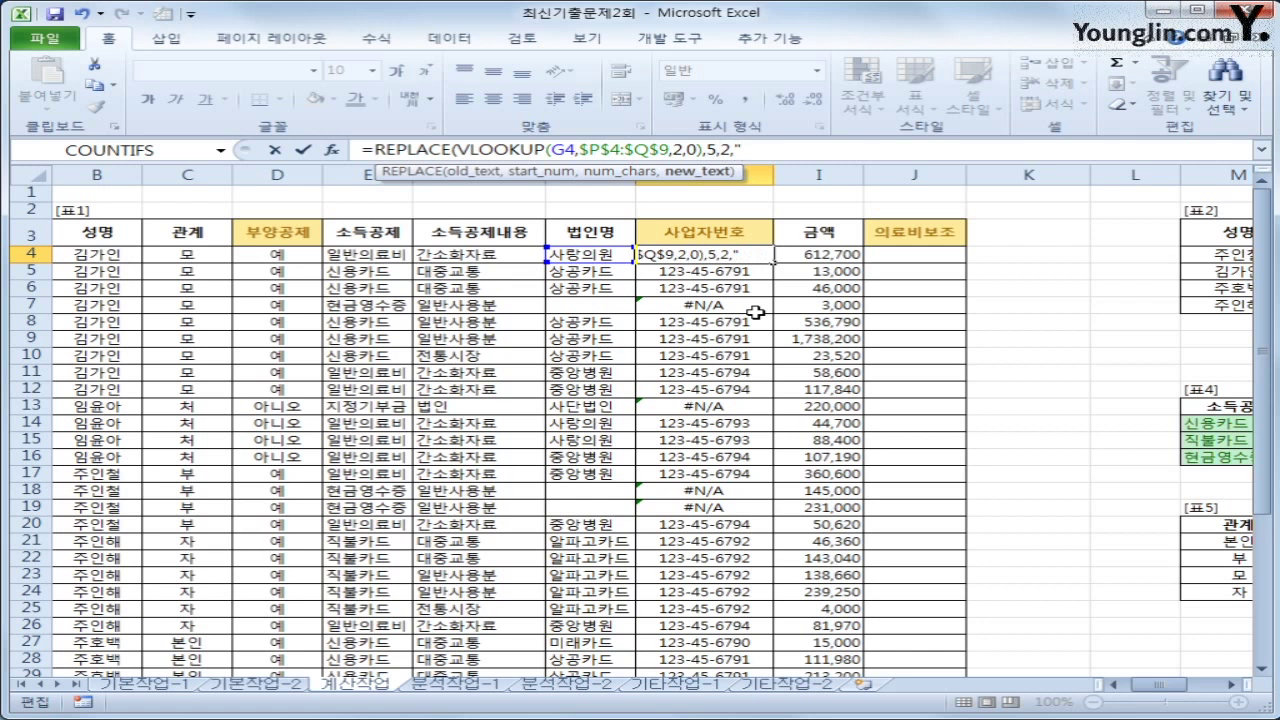
pyautogui.write('a')
pyautogui.press('BackSpace')
pyautogui.write('ㅁ')
pyautogui.press('Hangul_Hanja')
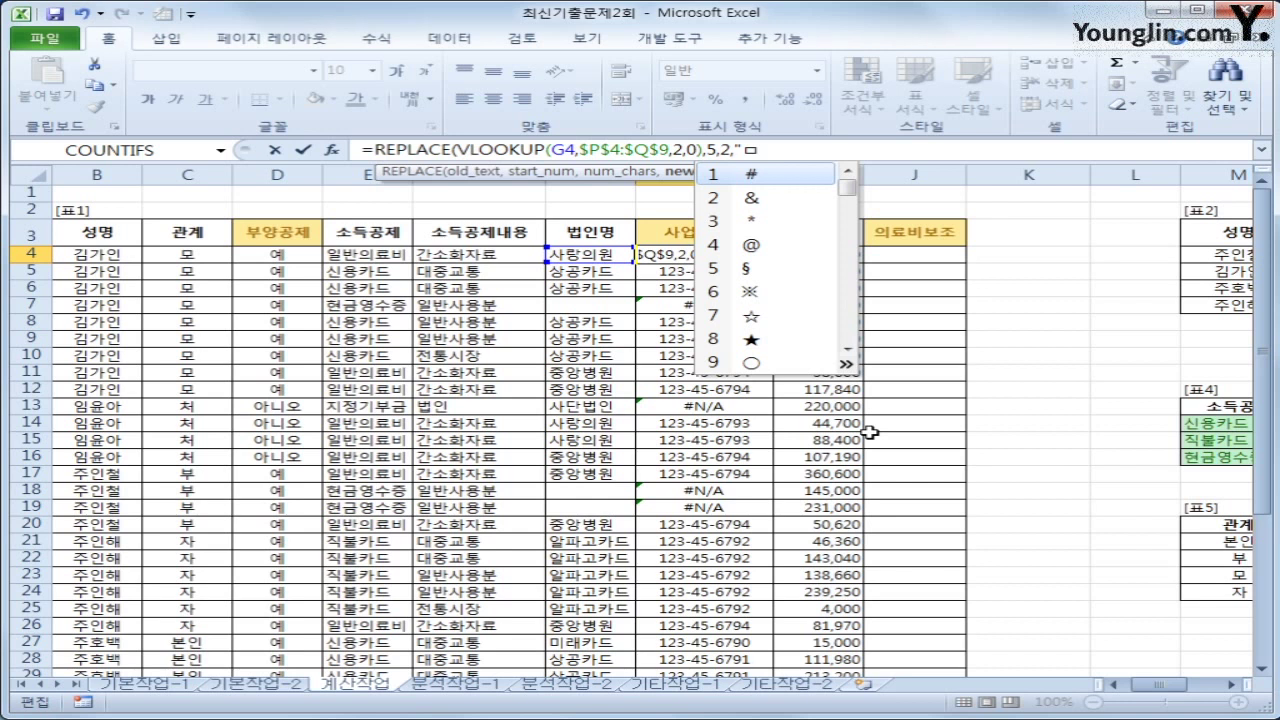
pyautogui.click(847, 364)
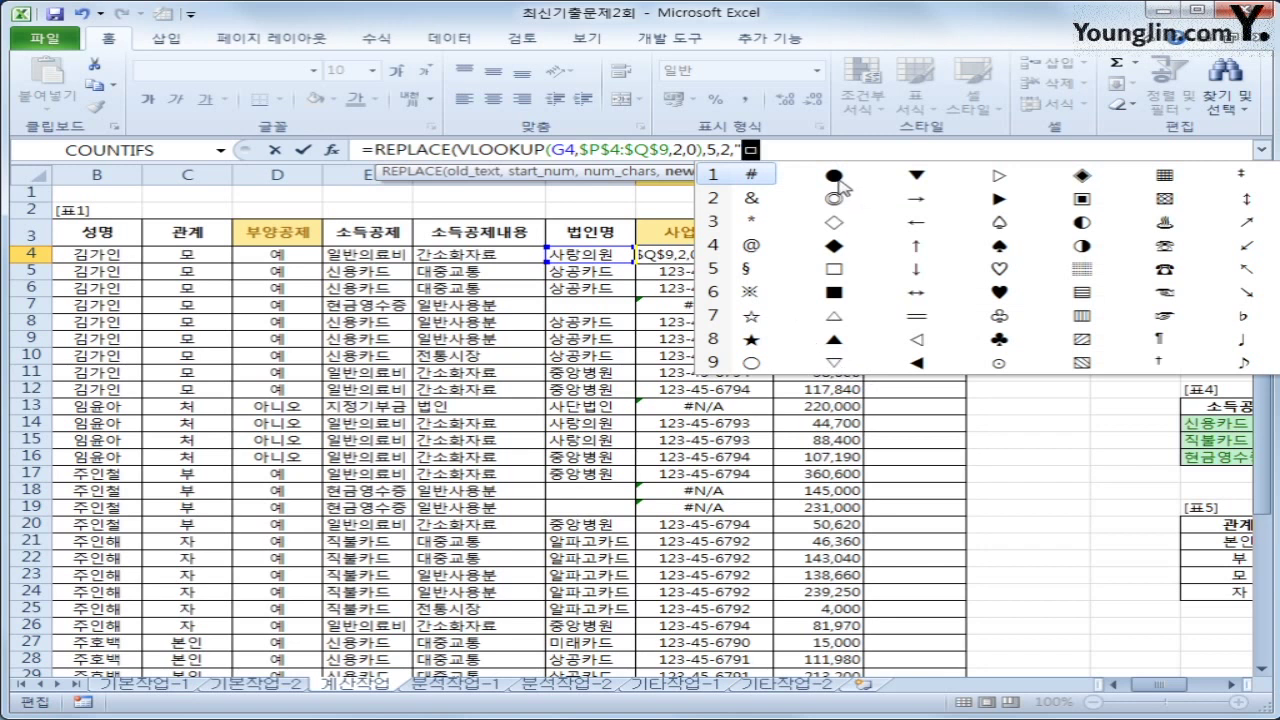
pyautogui.click(752, 363)
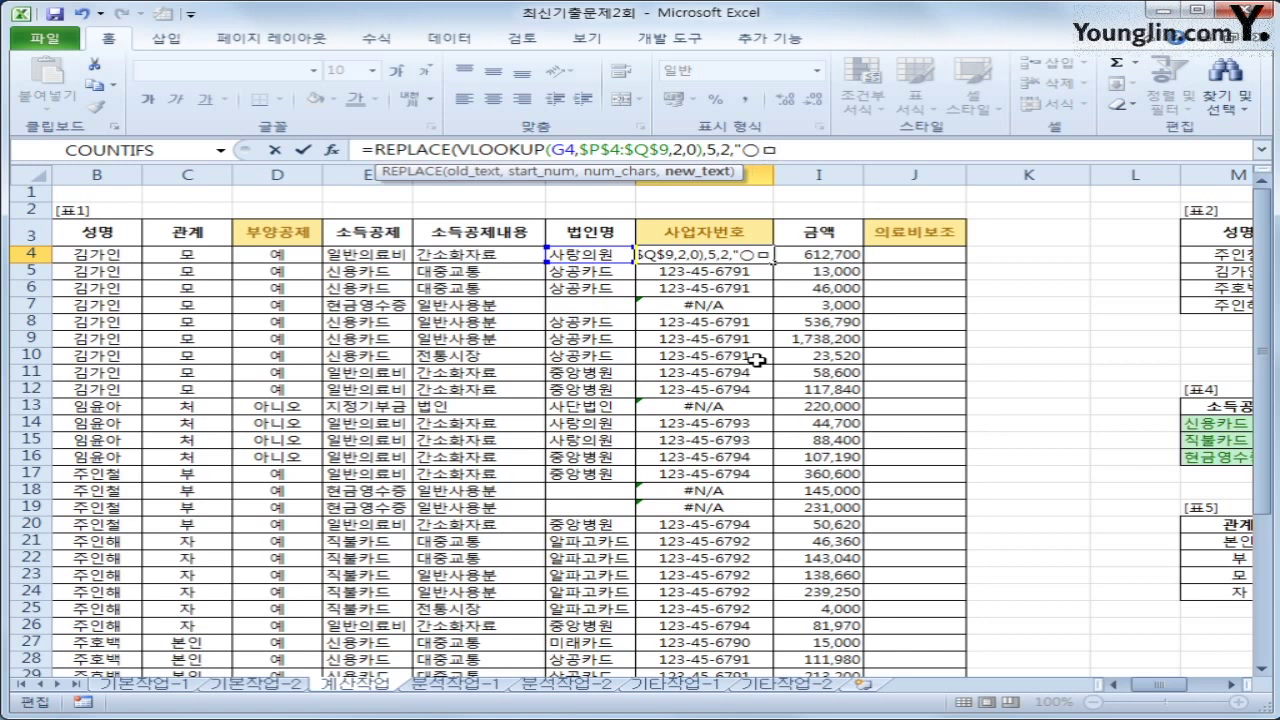
# Step: Add the special character ● after ○ and complete H4 as =REPLACE(VLOOKUP(G4,$P$4:$Q$9,2,0),5,2,"○●")
pyautogui.write('ㅁ')
pyautogui.press('Hangul_Hanja')
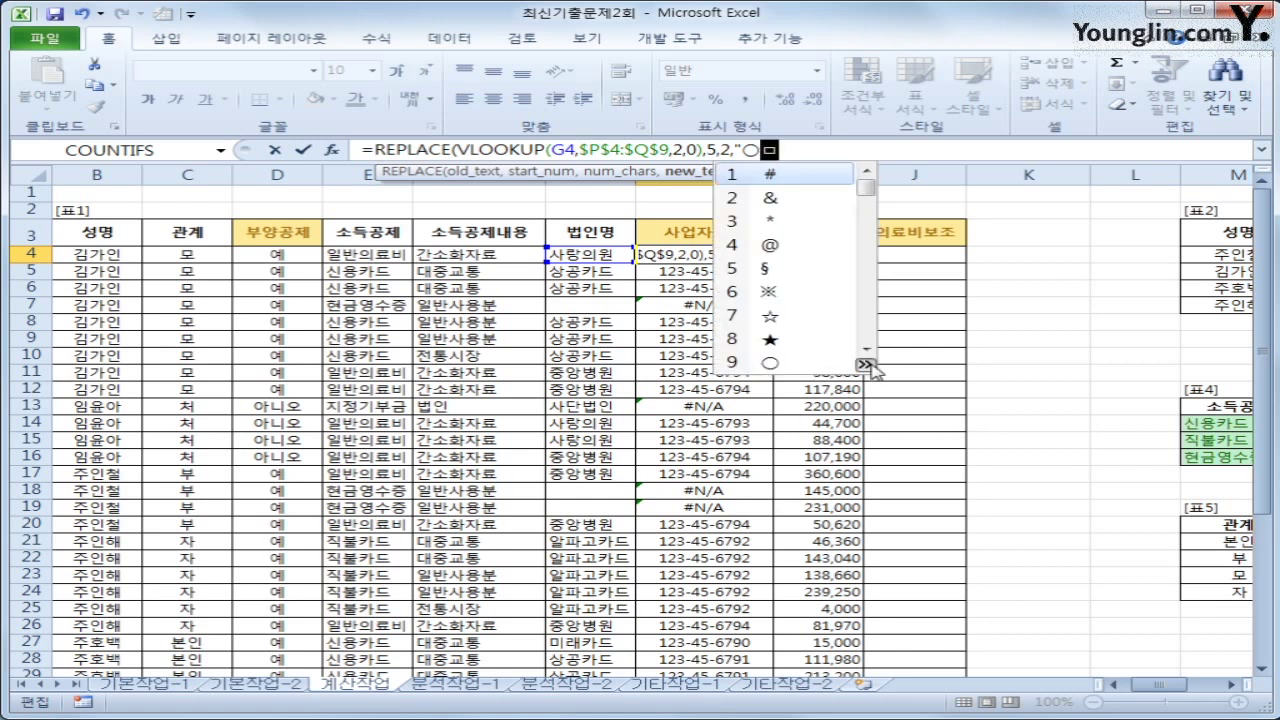
pyautogui.click(866, 366)
pyautogui.click(861, 194)
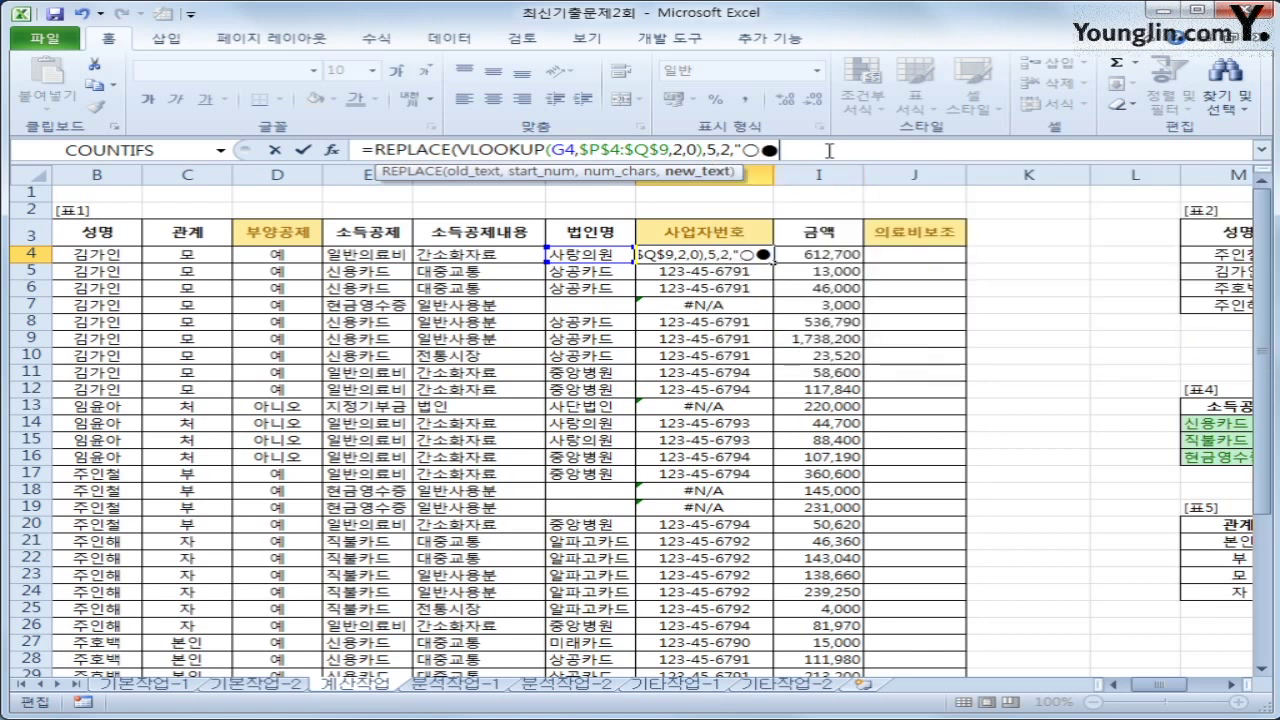
pyautogui.write('"')
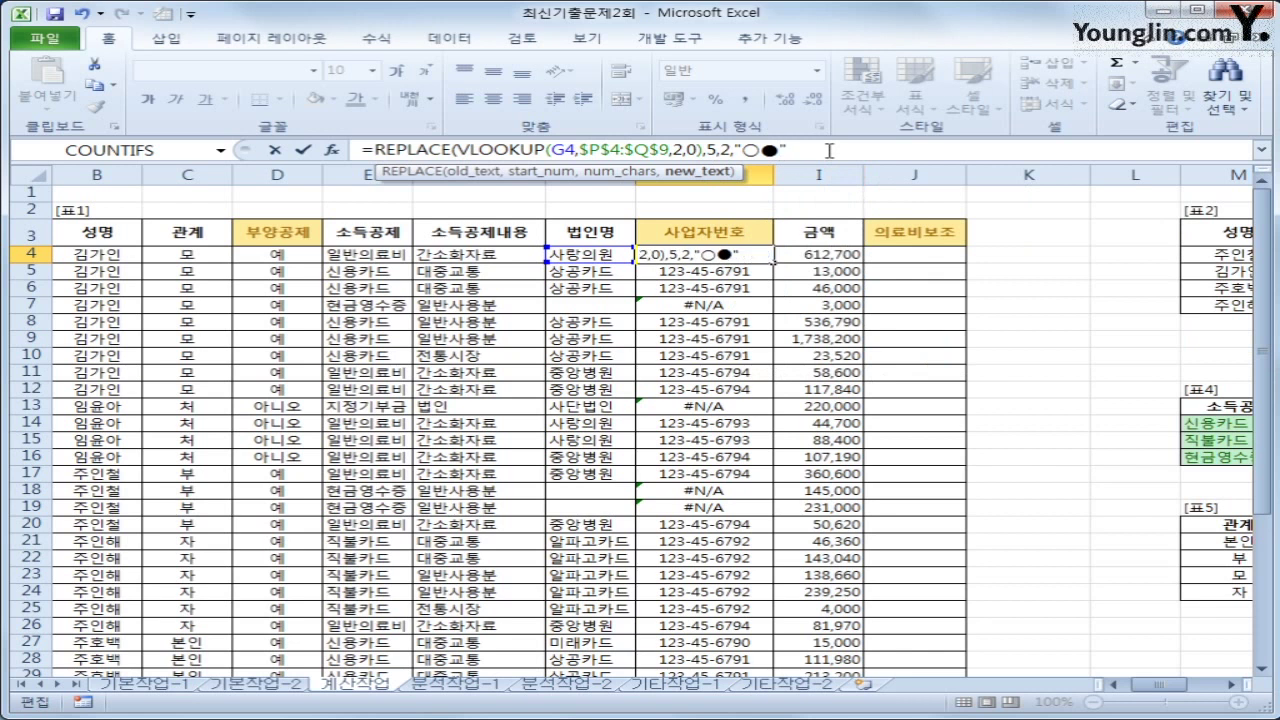
pyautogui.write(')')
pyautogui.press('Return')
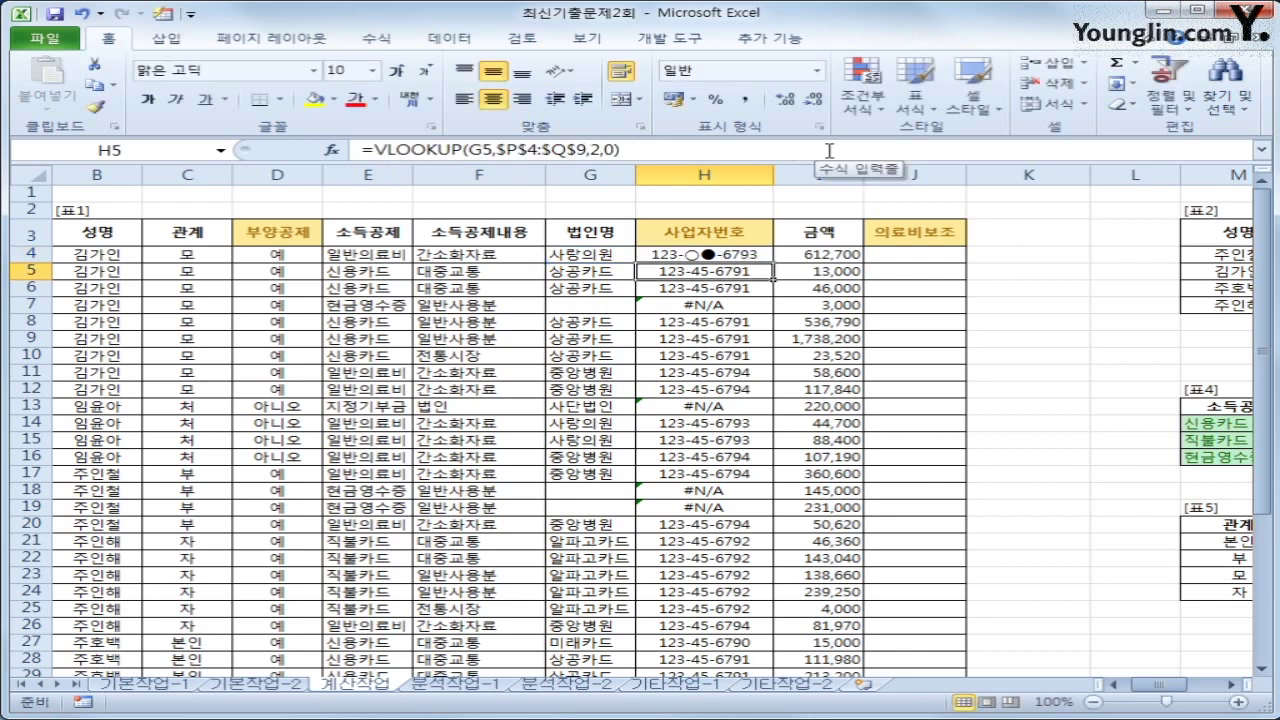
# Step: Fill H4's REPLACE formula down the 사업자번호 column and check the results in H7 and H13
pyautogui.click(698, 258)
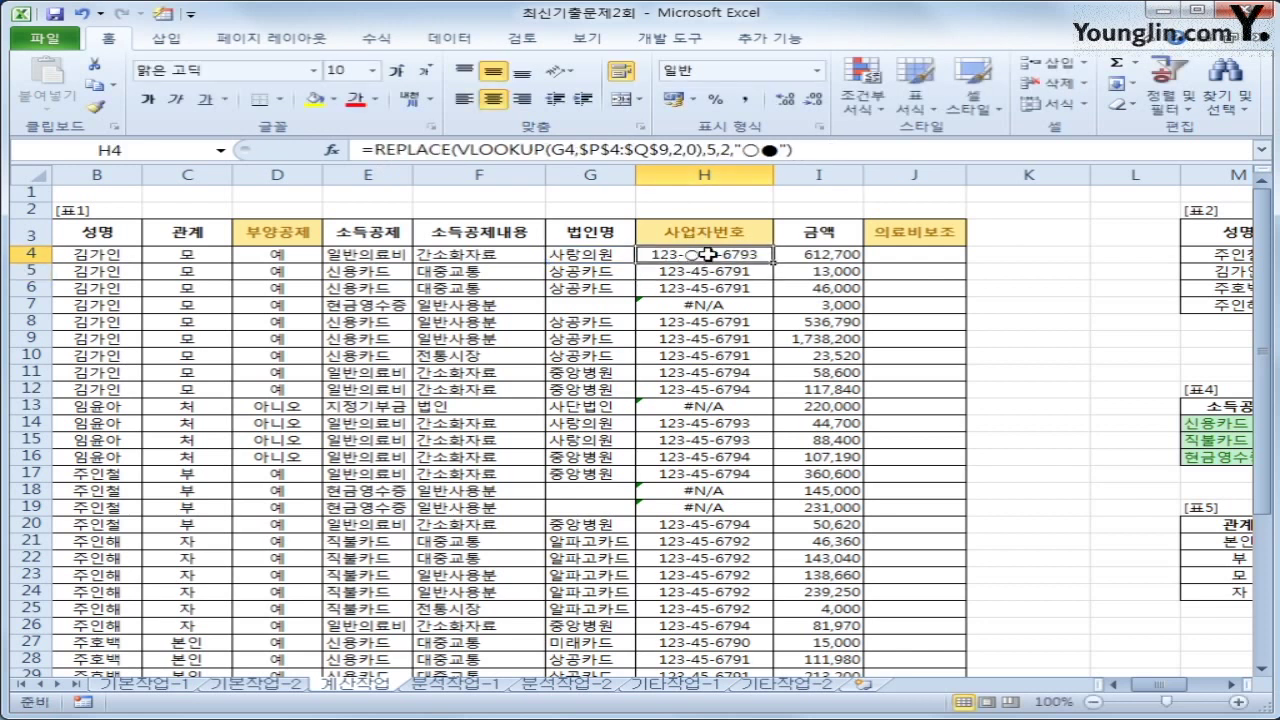
pyautogui.doubleClick(772, 262)
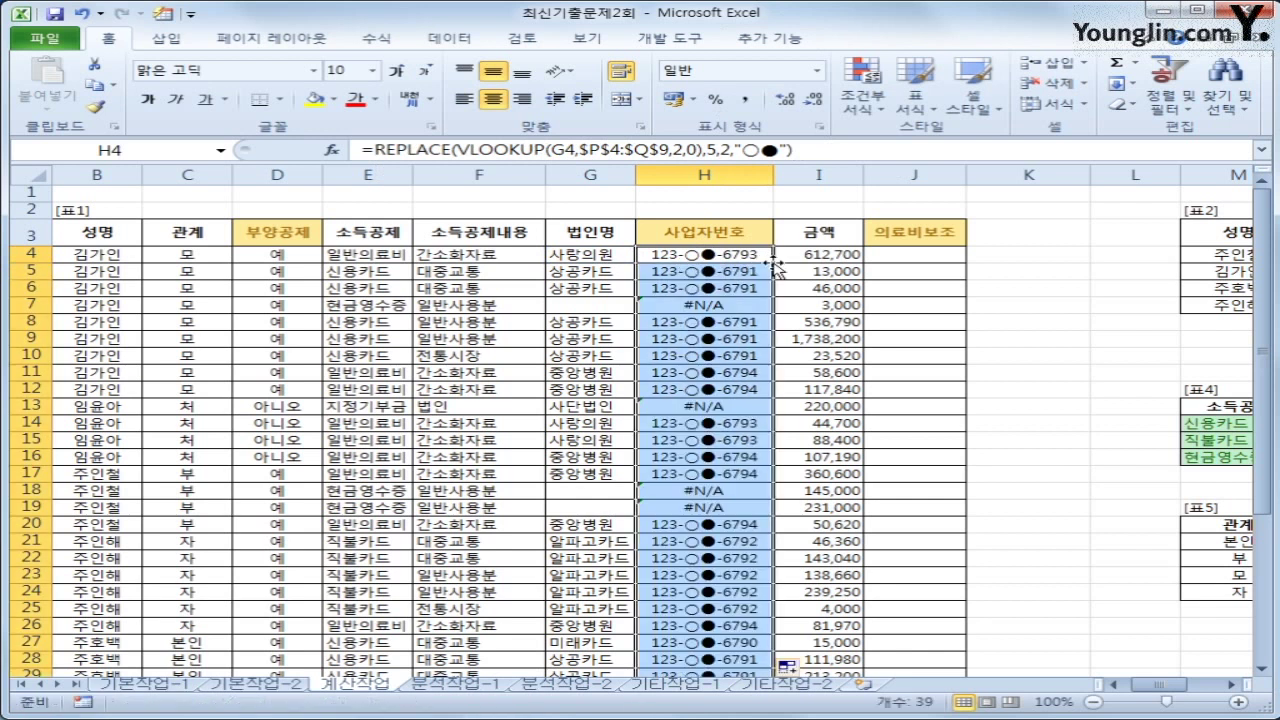
pyautogui.click(766, 258)
pyautogui.click(738, 309)
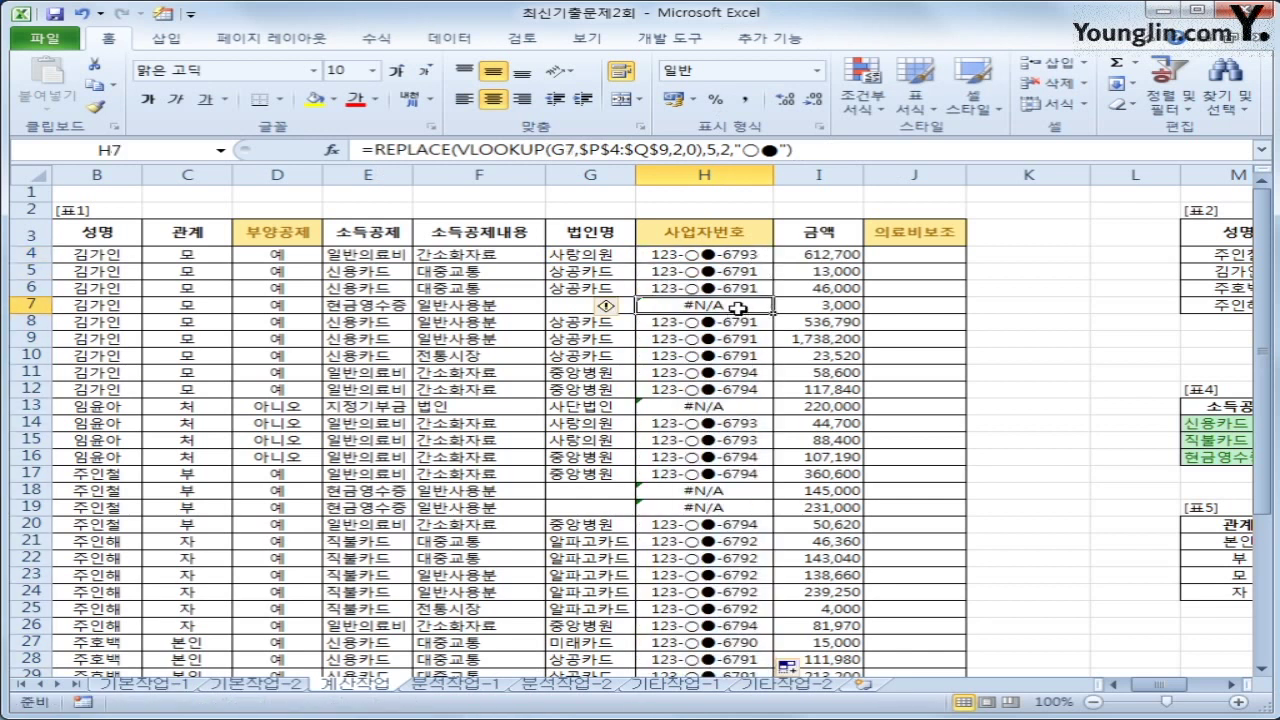
pyautogui.click(738, 405)
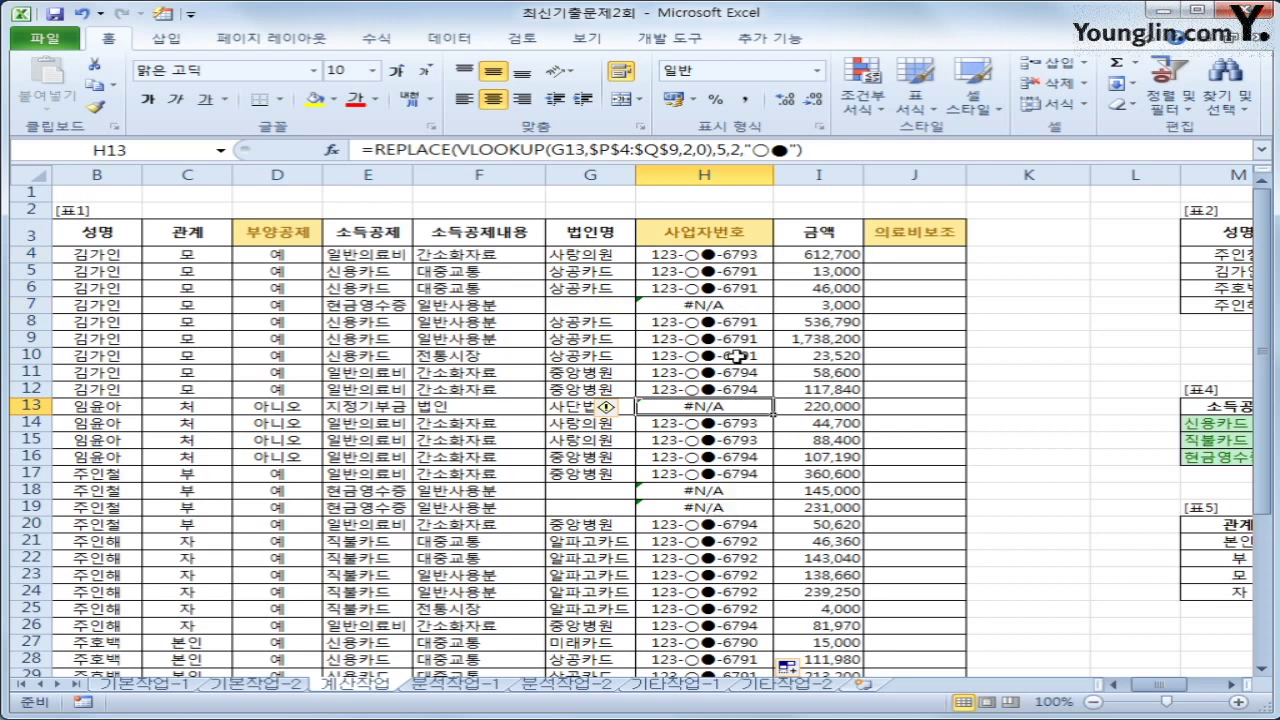
# Step: Wrap H4's formula in IFERROR with an empty string as the error value: =IFERROR(REPLACE(VLOOKUP(G4,$P$4:$Q$9,2,0),5,2,"○●"),"")
pyautogui.click(737, 258)
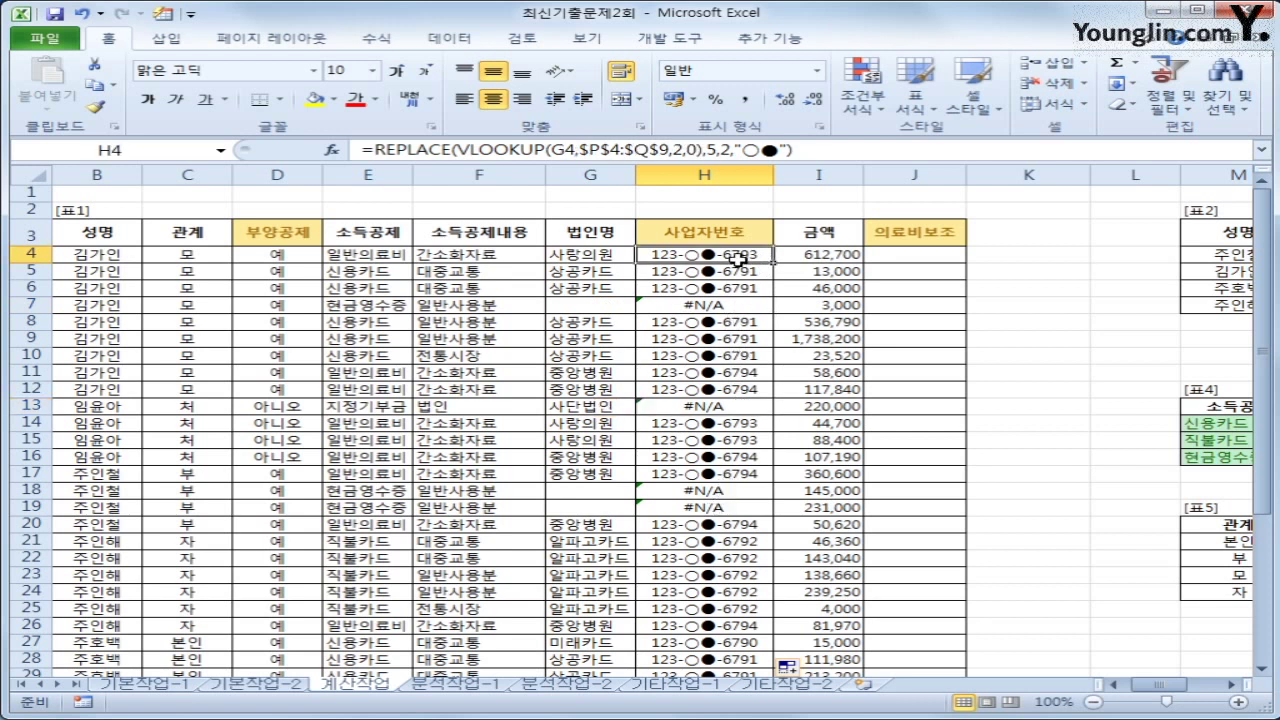
pyautogui.click(365, 150)
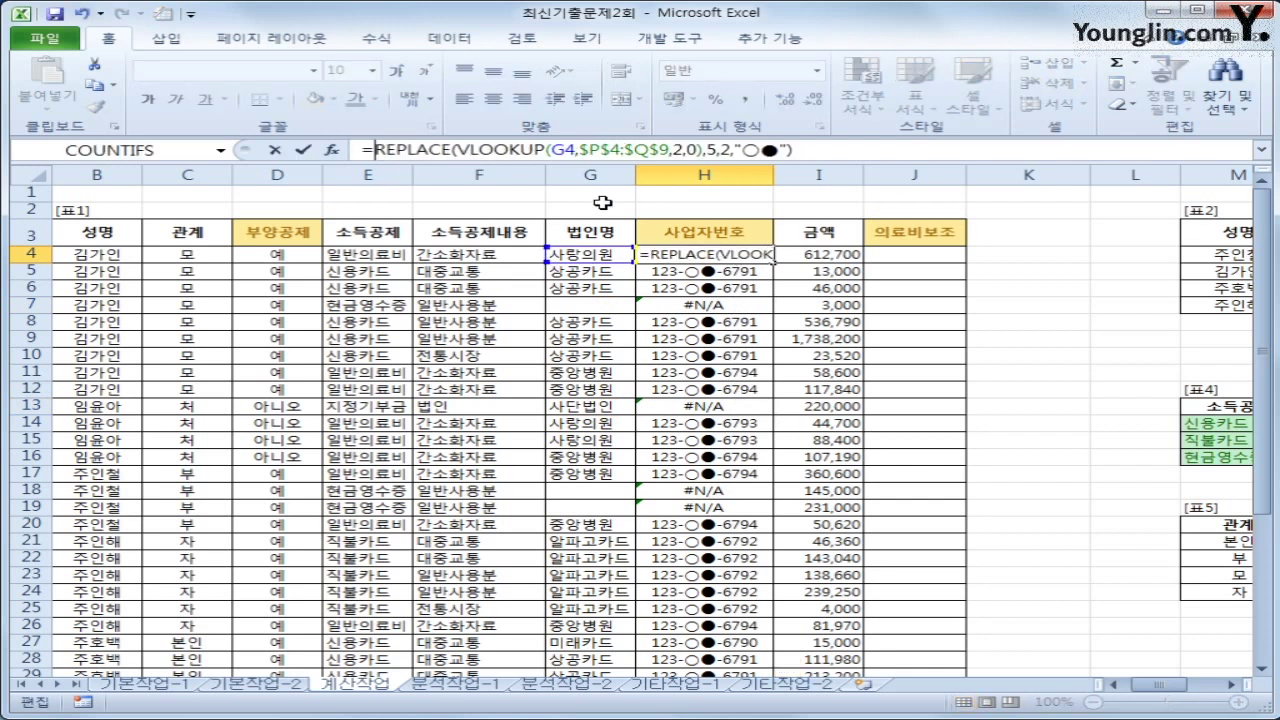
pyautogui.write('ife')
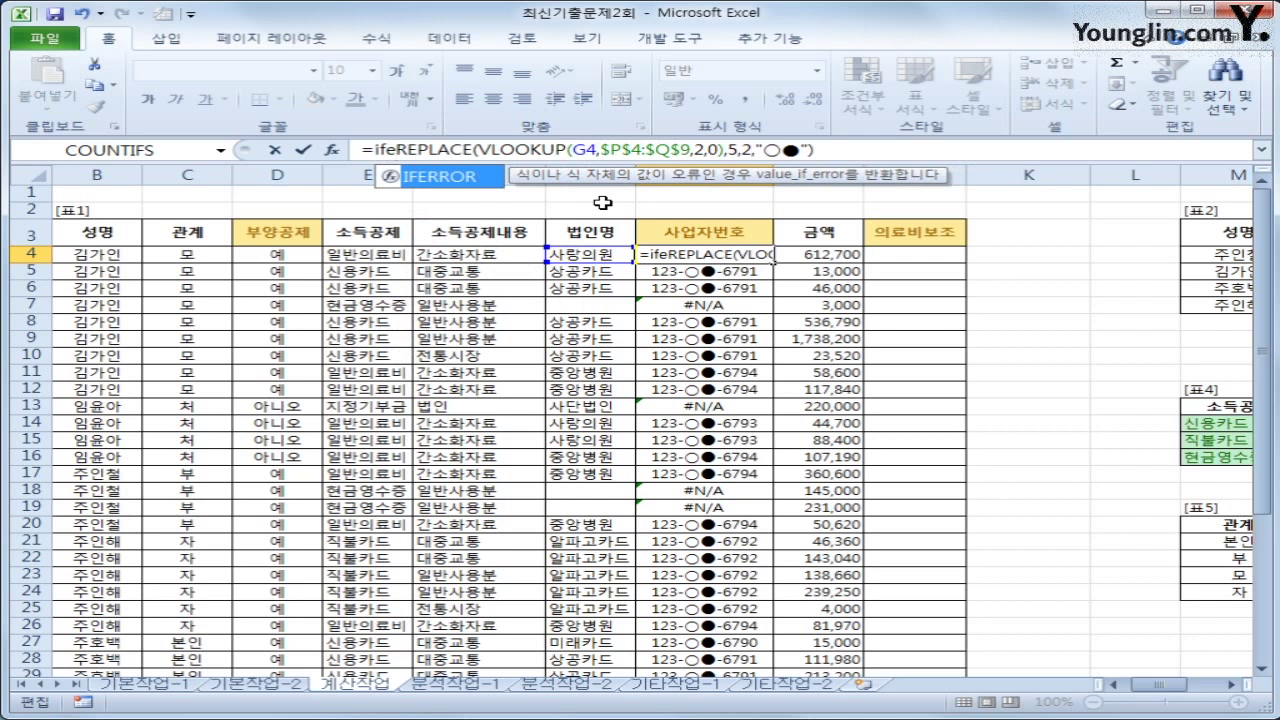
pyautogui.press('Tab')
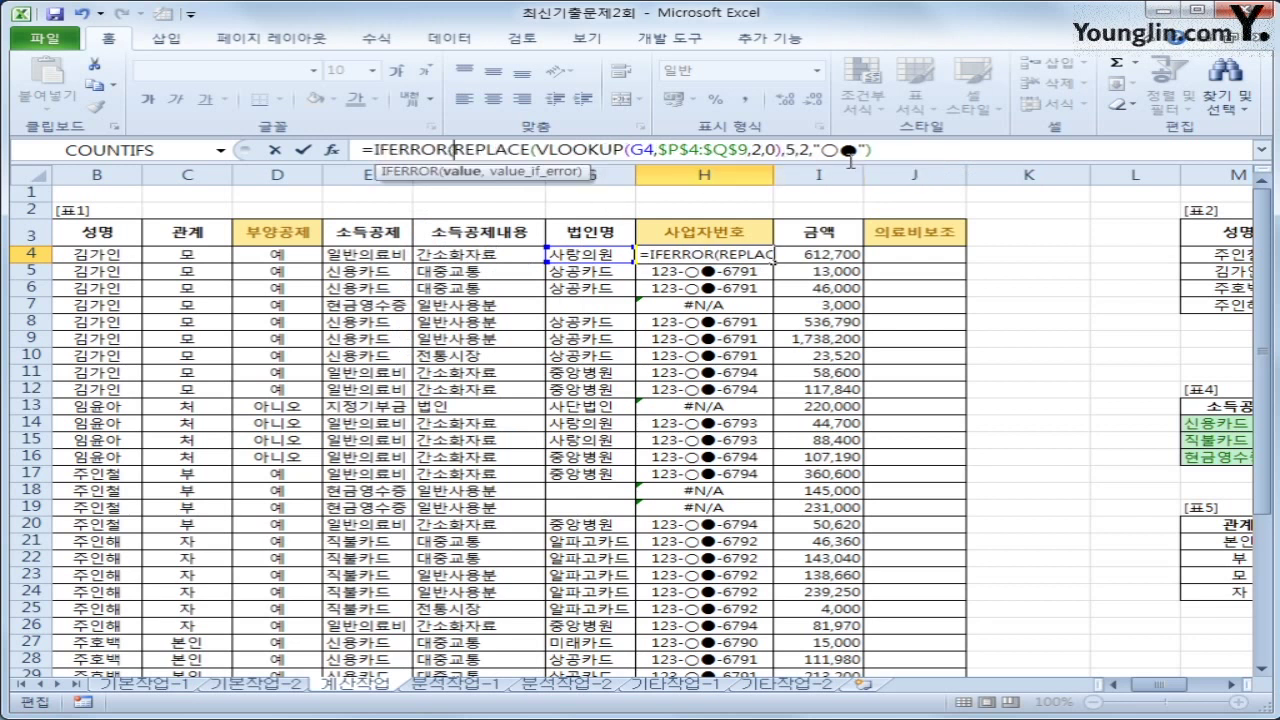
pyautogui.click(884, 147)
pyautogui.write(',""')
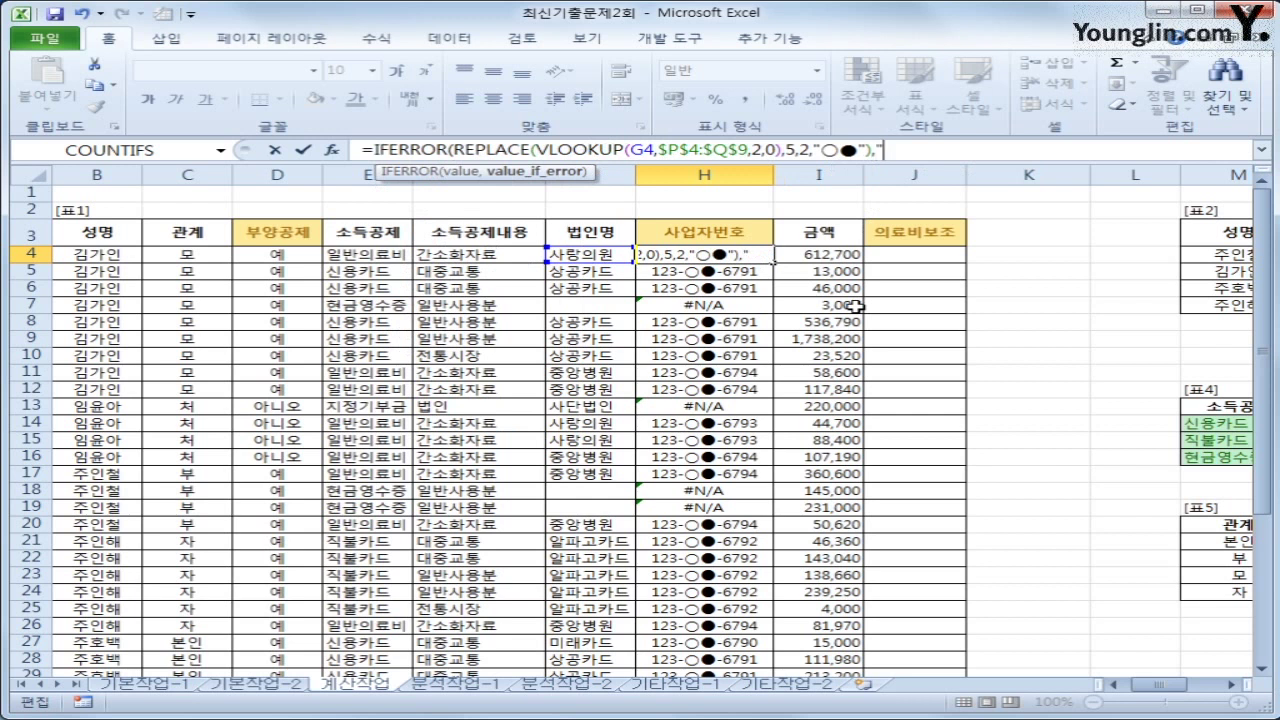
pyautogui.write(')')
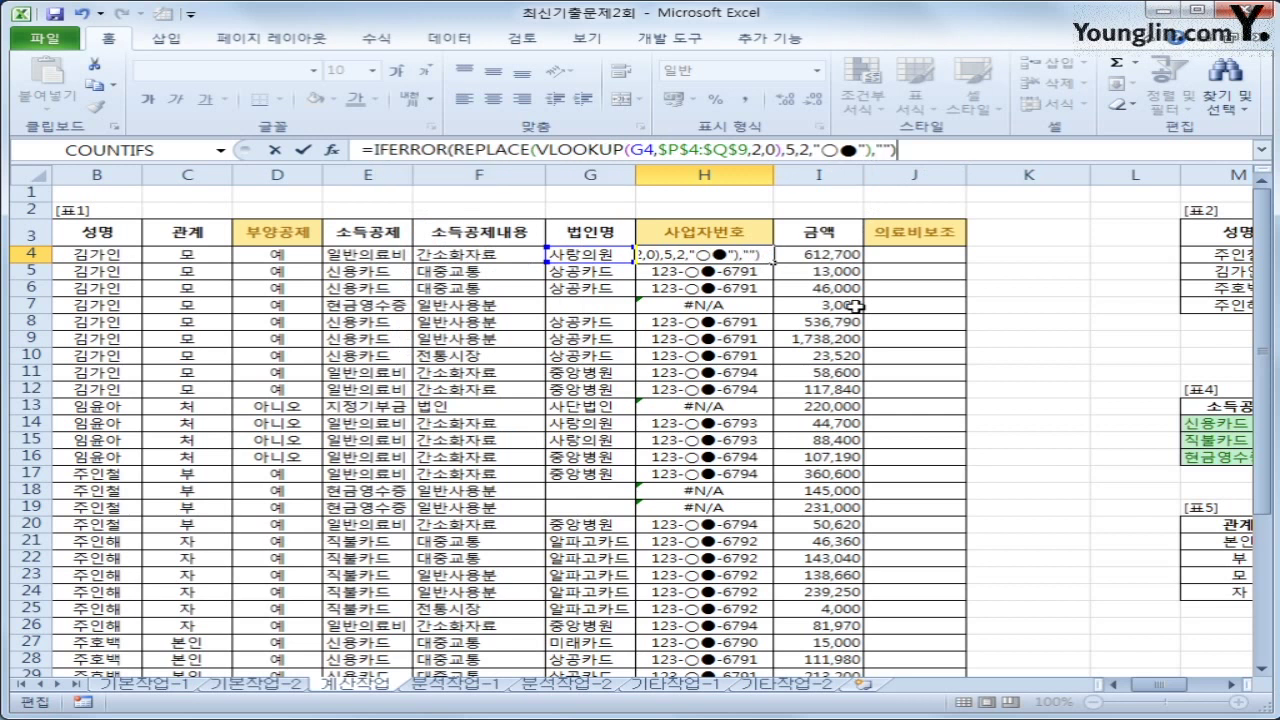
pyautogui.press('Return')
# Step: Fill H4's IFERROR formula down the 사업자번호 column, review the filled rows and return to H4
pyautogui.click(756, 257)
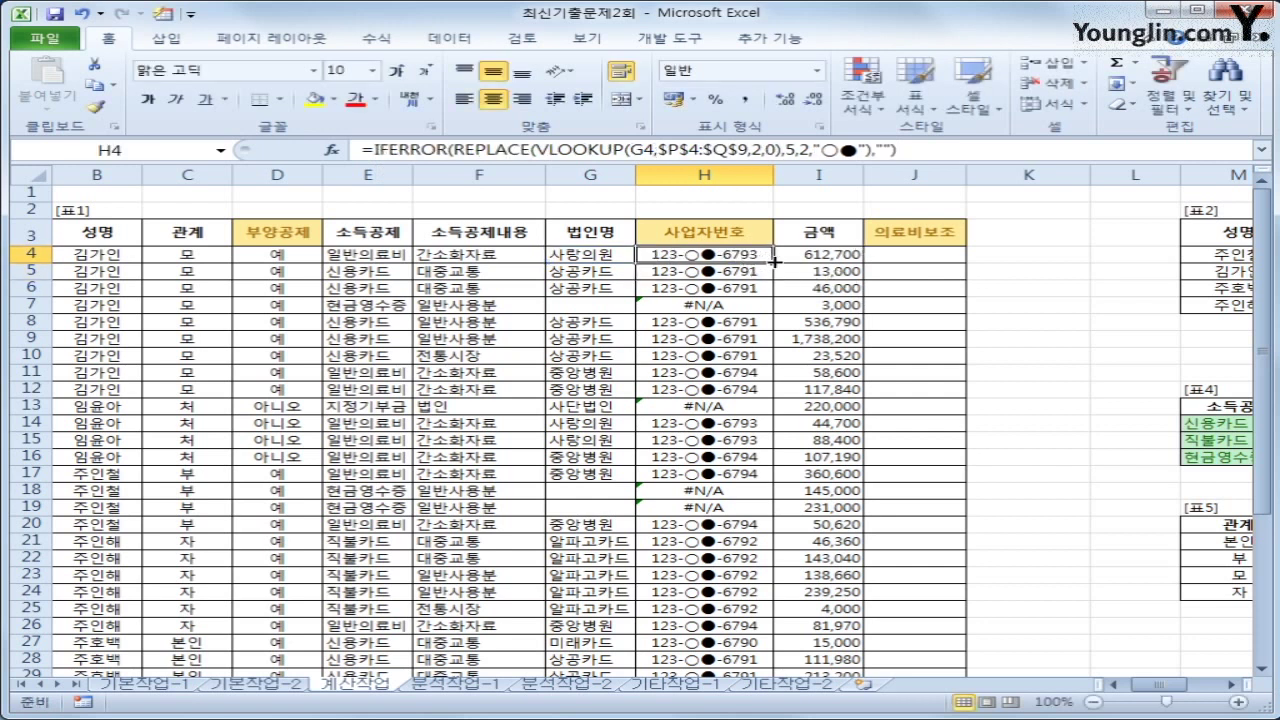
pyautogui.doubleClick(774, 262)
pyautogui.scroll(-6, 765, 430)
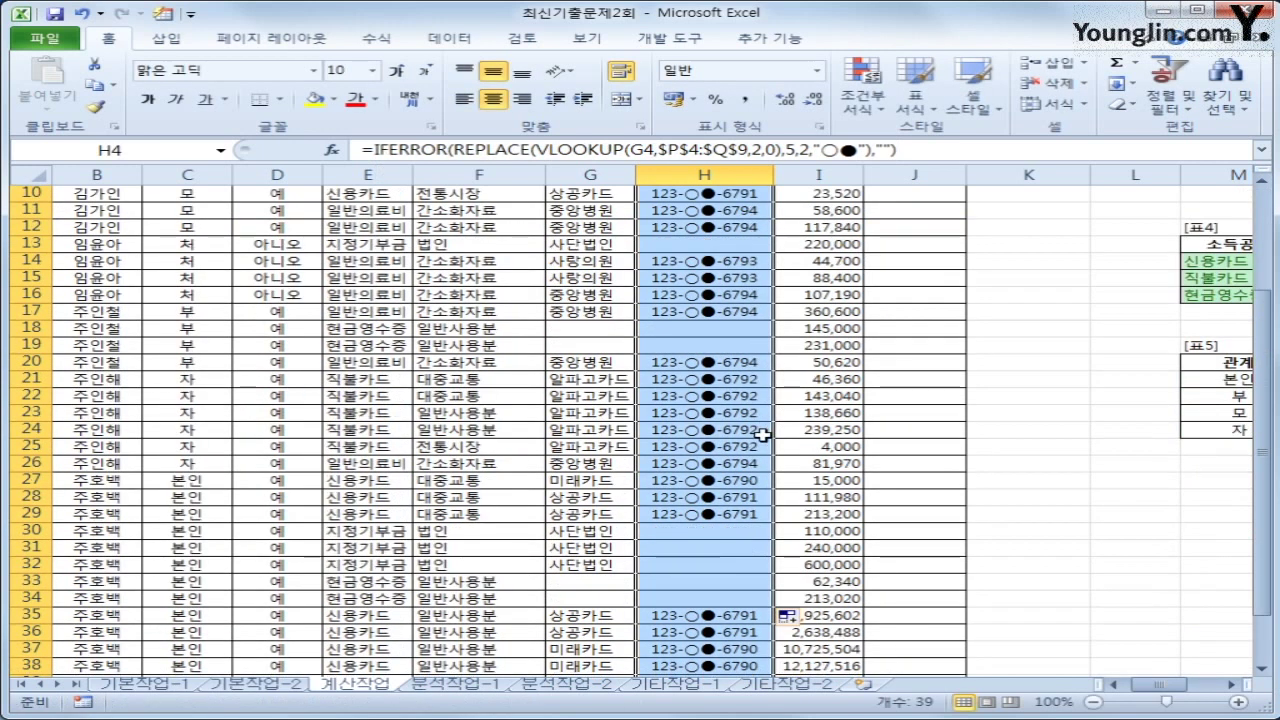
pyautogui.scroll(6, 763, 435)
pyautogui.click(722, 253)
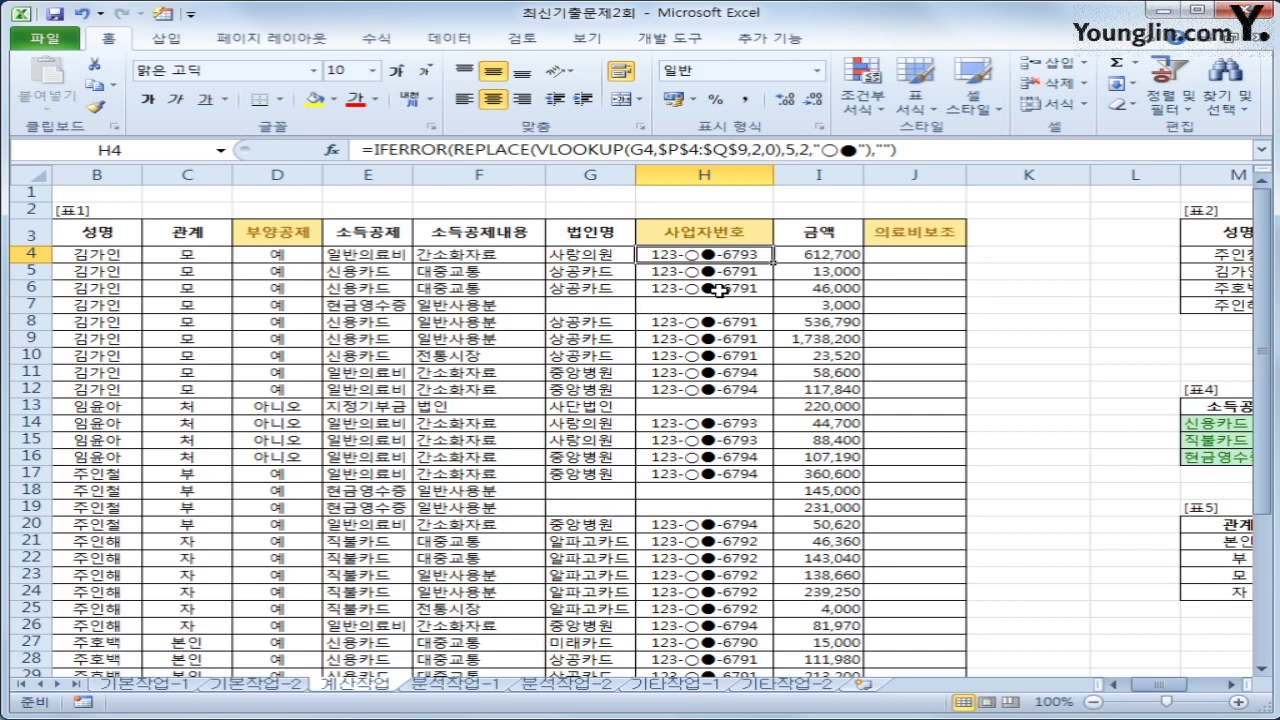
# Step: Start the formula =sum(if(( in N14, 표4's cell for 신용카드 and 일반사용분
pyautogui.moveTo(1122, 686); pyautogui.dragTo(1160, 695)
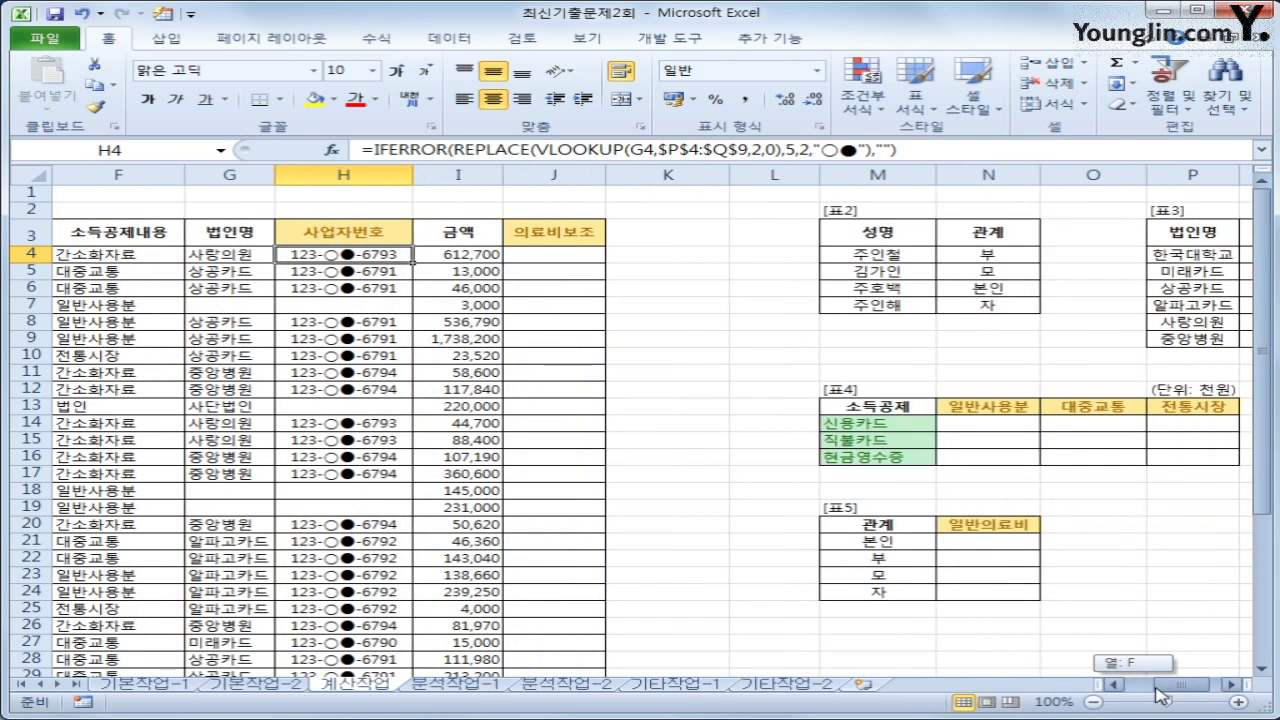
pyautogui.moveTo(1160, 695); pyautogui.dragTo(1166, 697)
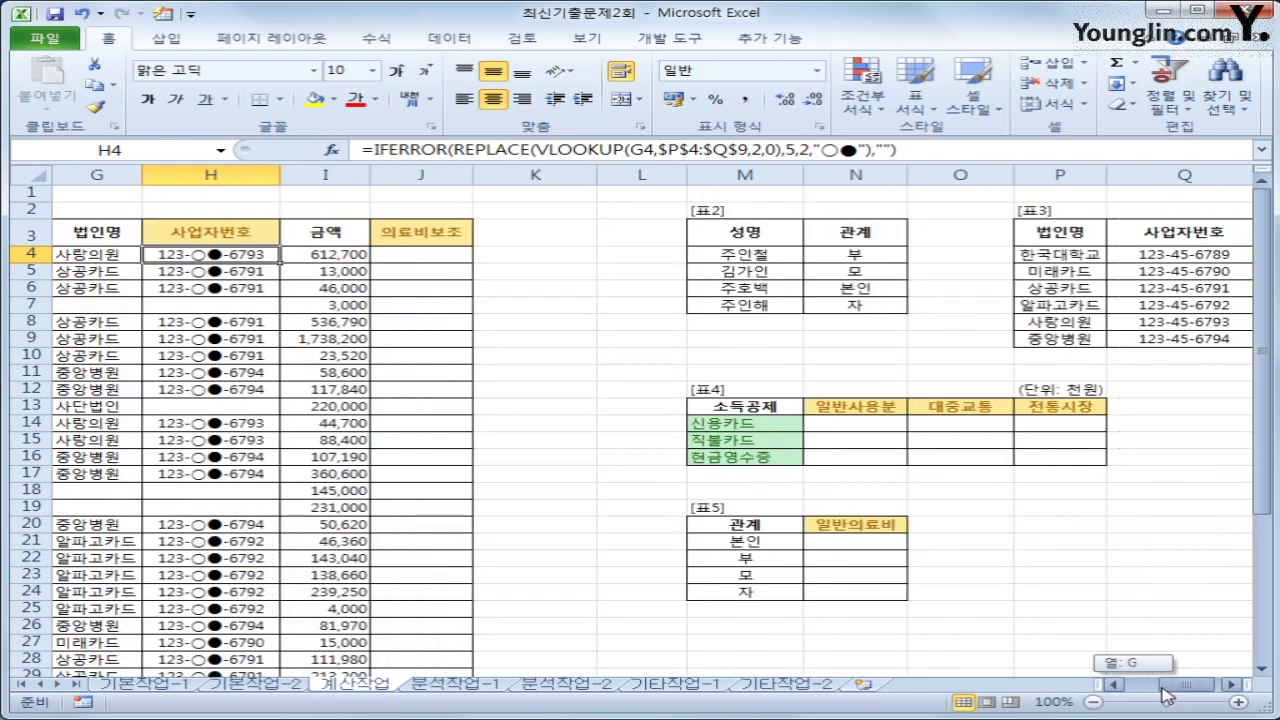
pyautogui.moveTo(1166, 697); pyautogui.dragTo(1168, 697)
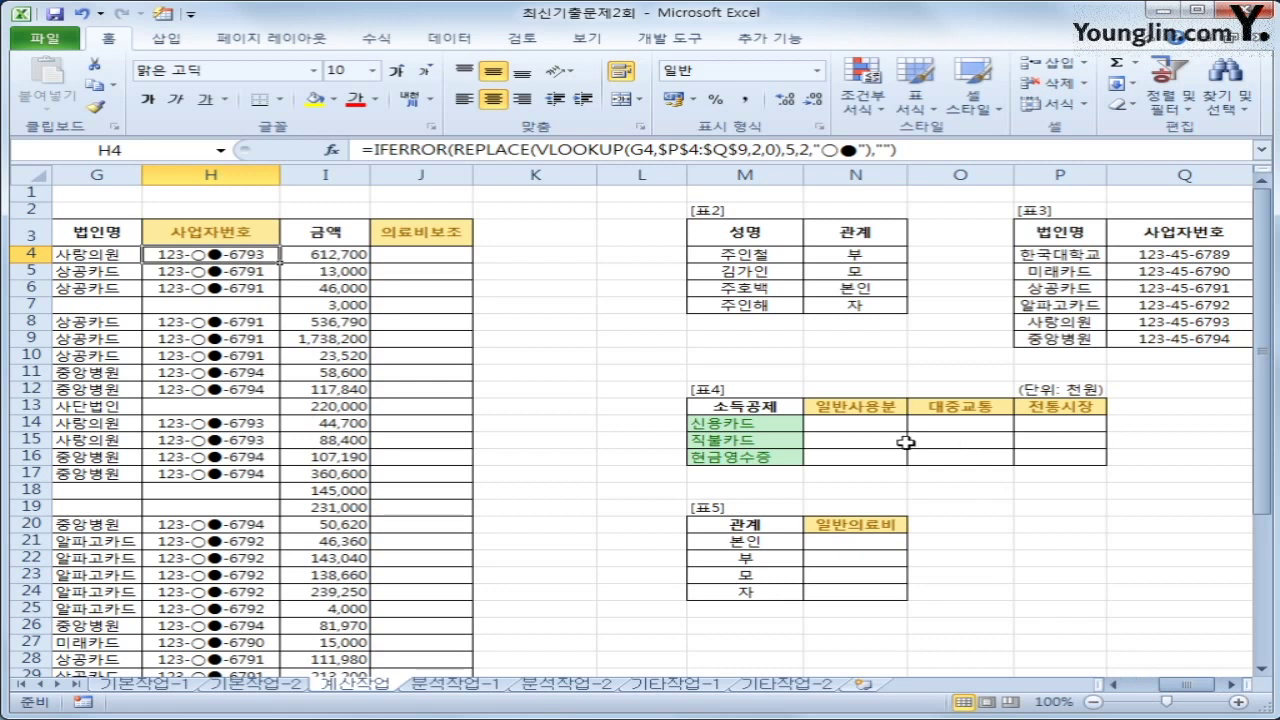
pyautogui.click(877, 427)
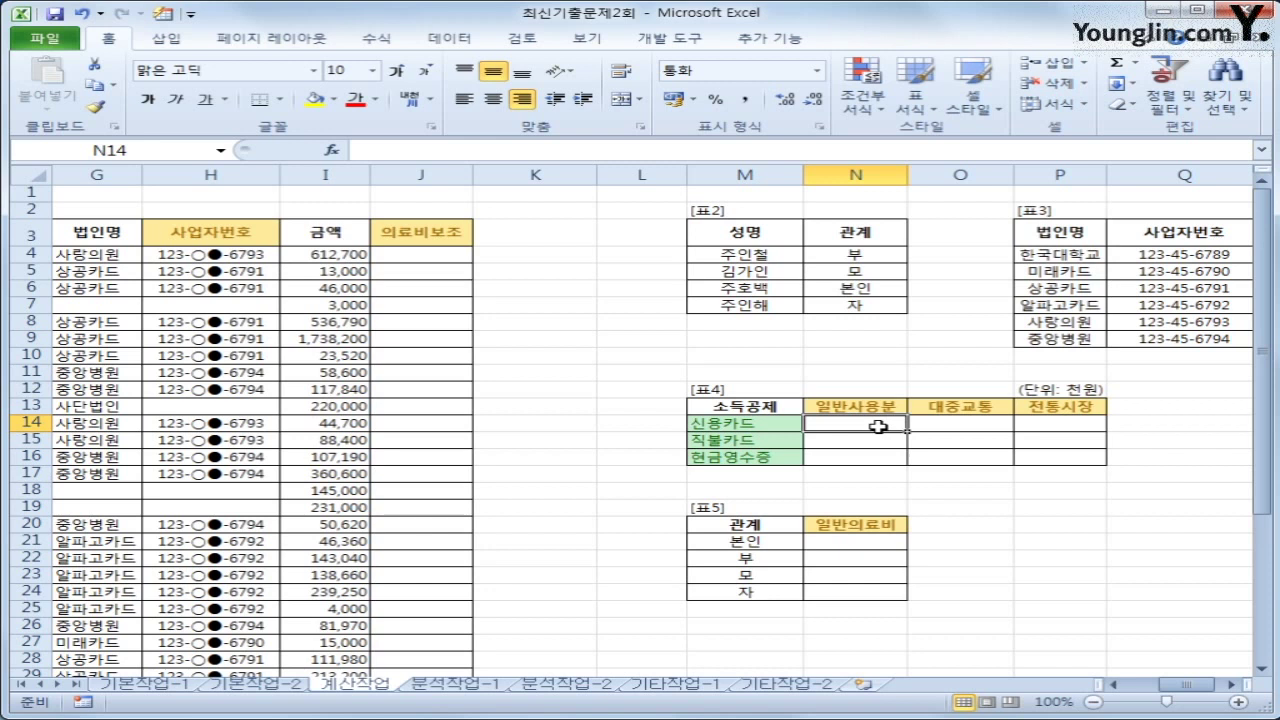
pyautogui.write('=')
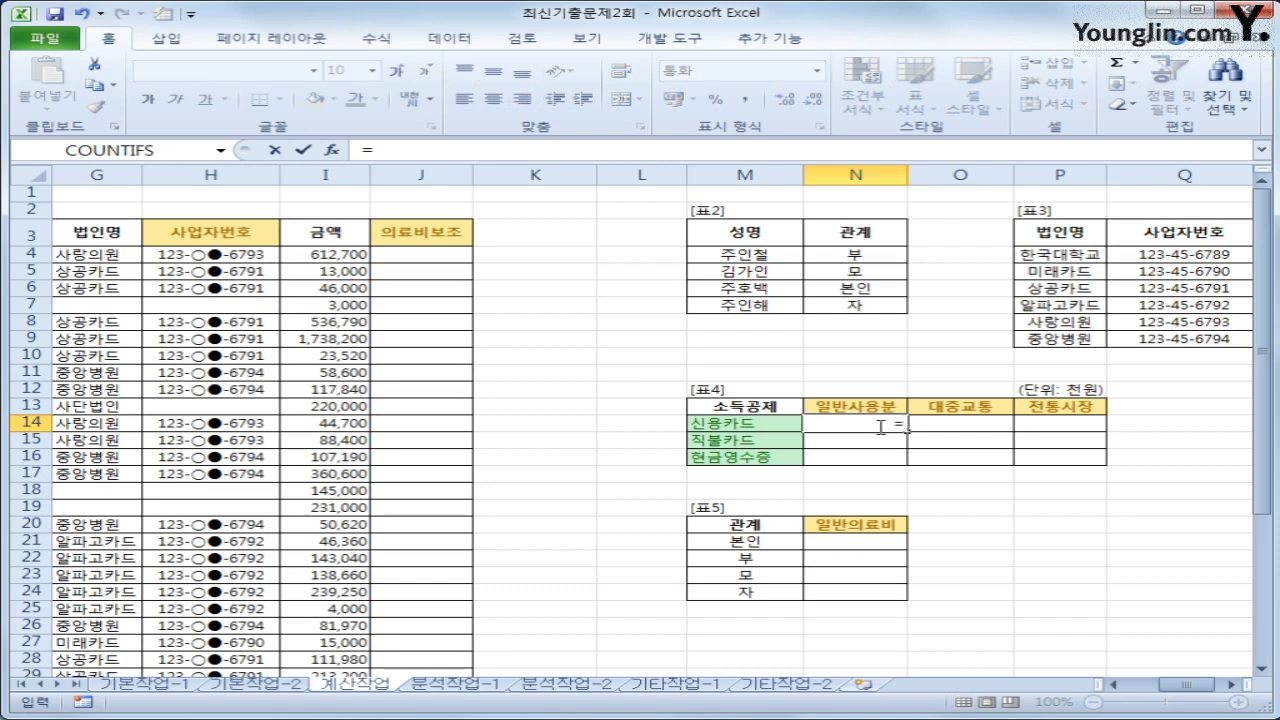
pyautogui.write('sum(')
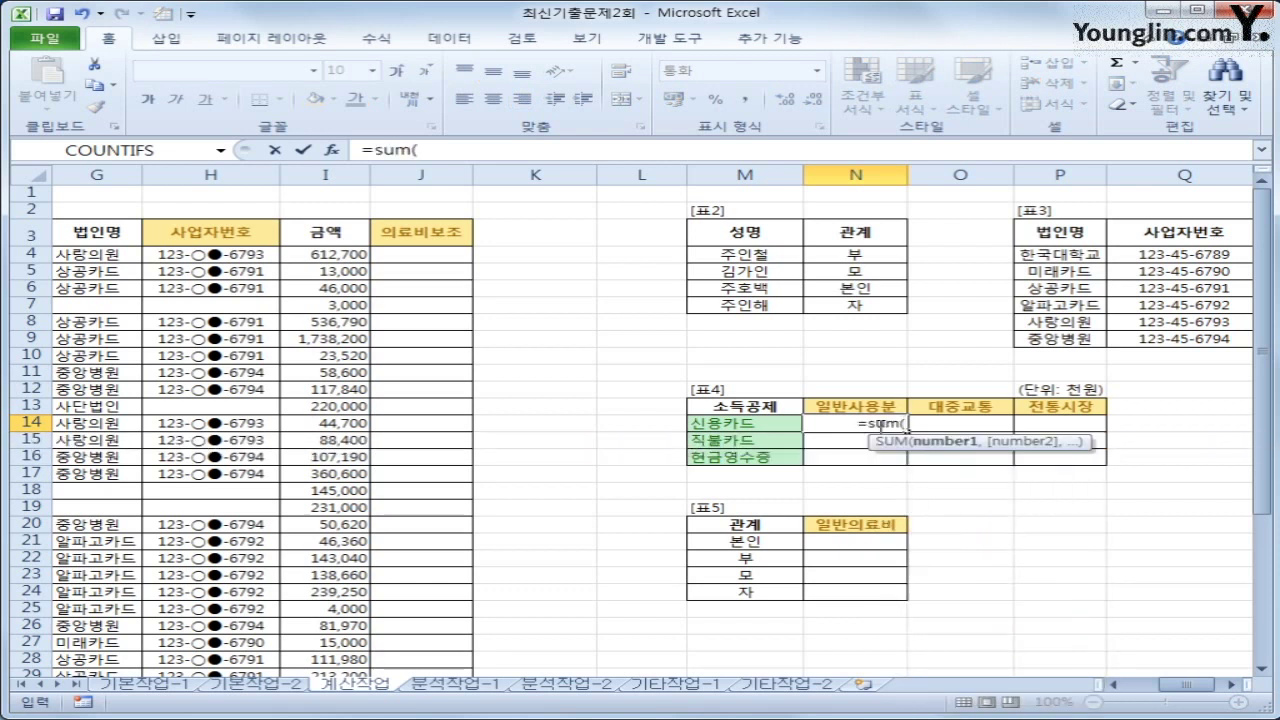
pyautogui.write('if(')
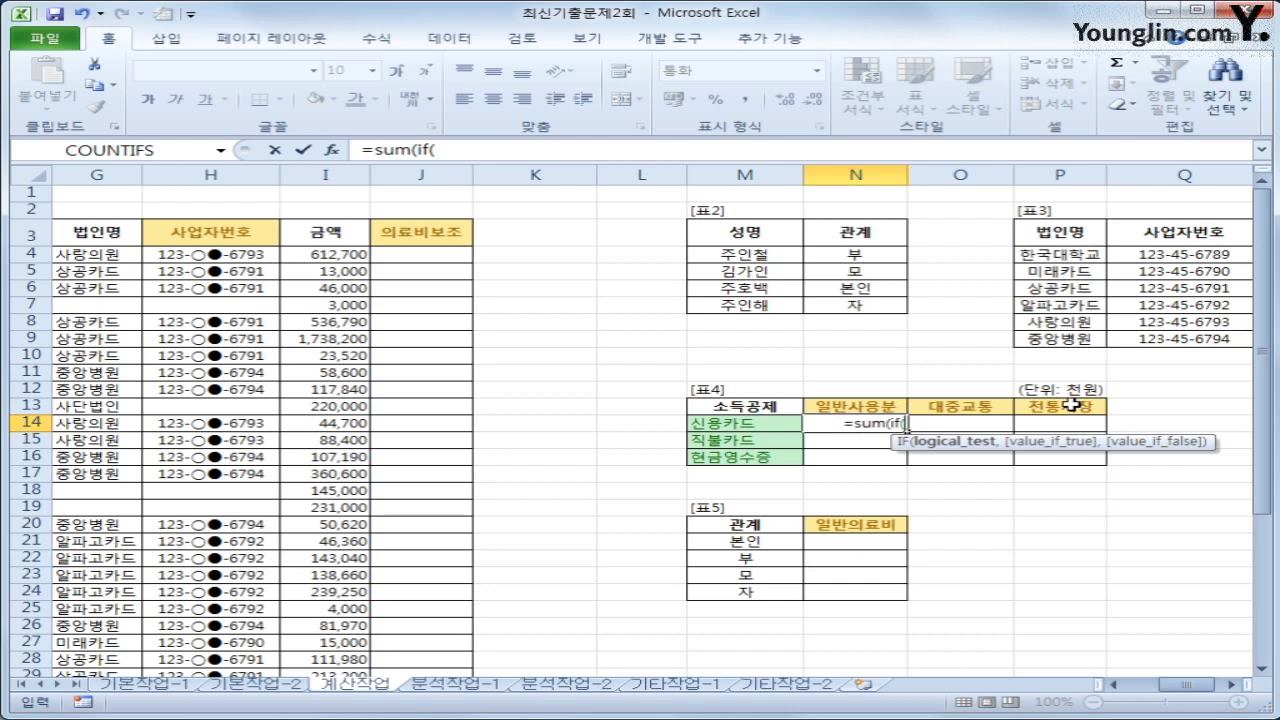
pyautogui.write('(')
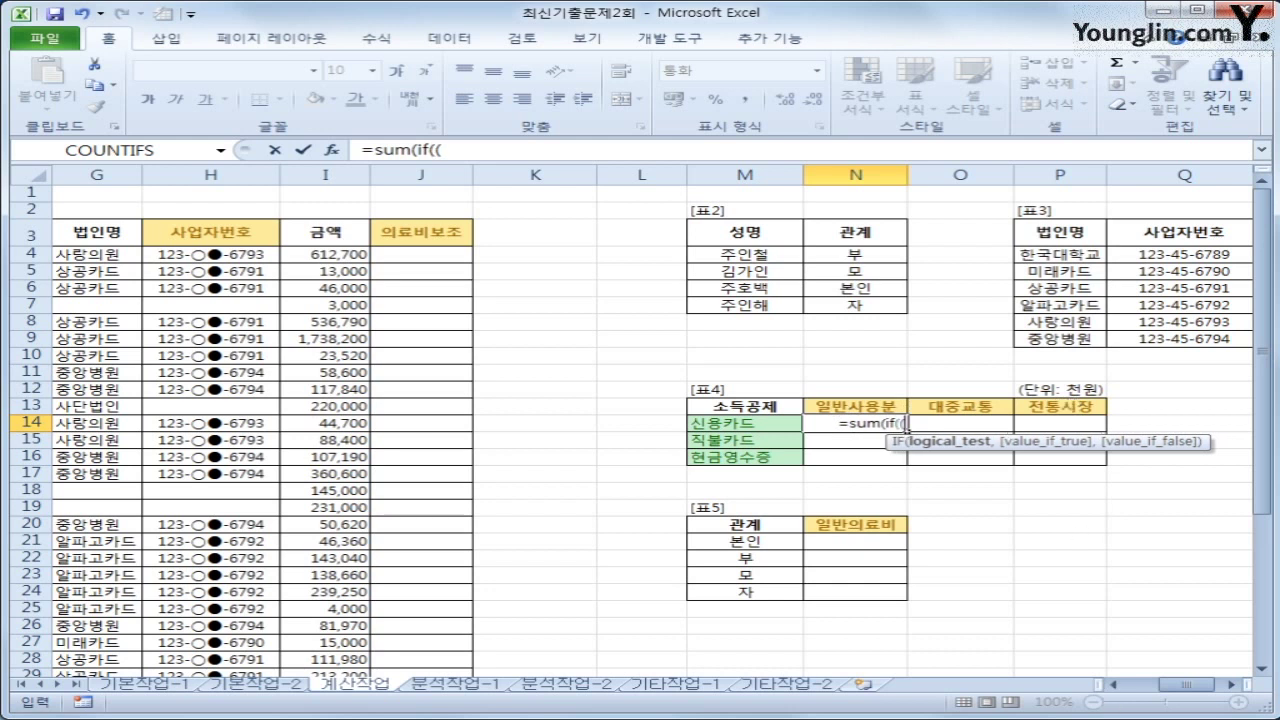
# Step: Enter the first IF condition in N14, matching the 소득공제 column to the row label: ($E$4:$E$42=$M14)
pyautogui.moveTo(1196, 690); pyautogui.dragTo(1160, 690)
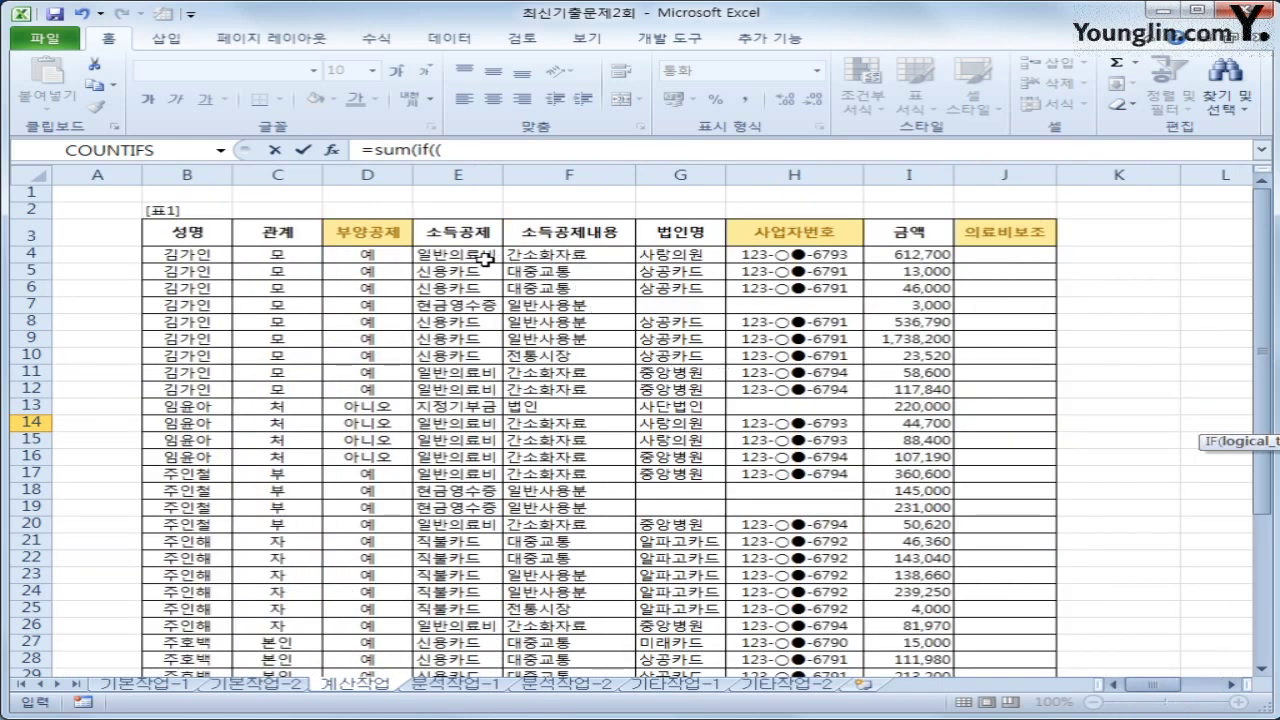
pyautogui.moveTo(466, 256); pyautogui.dragTo(457, 646)
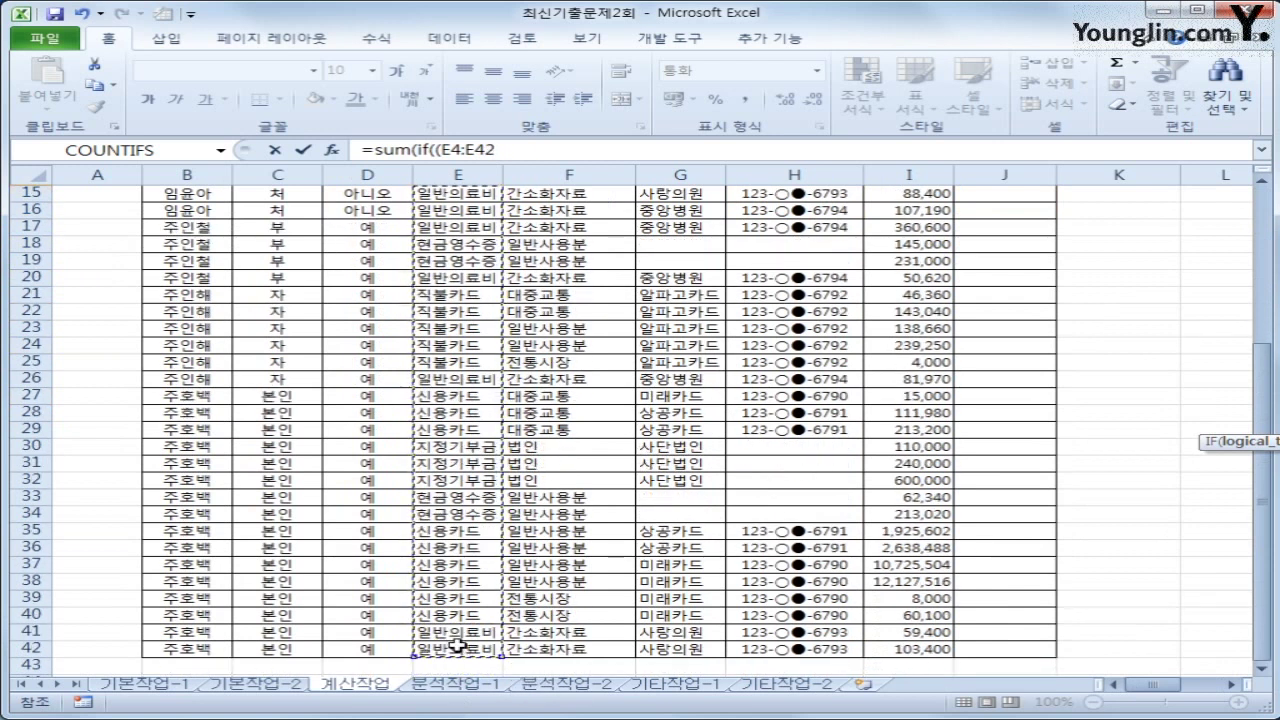
pyautogui.press('F4')
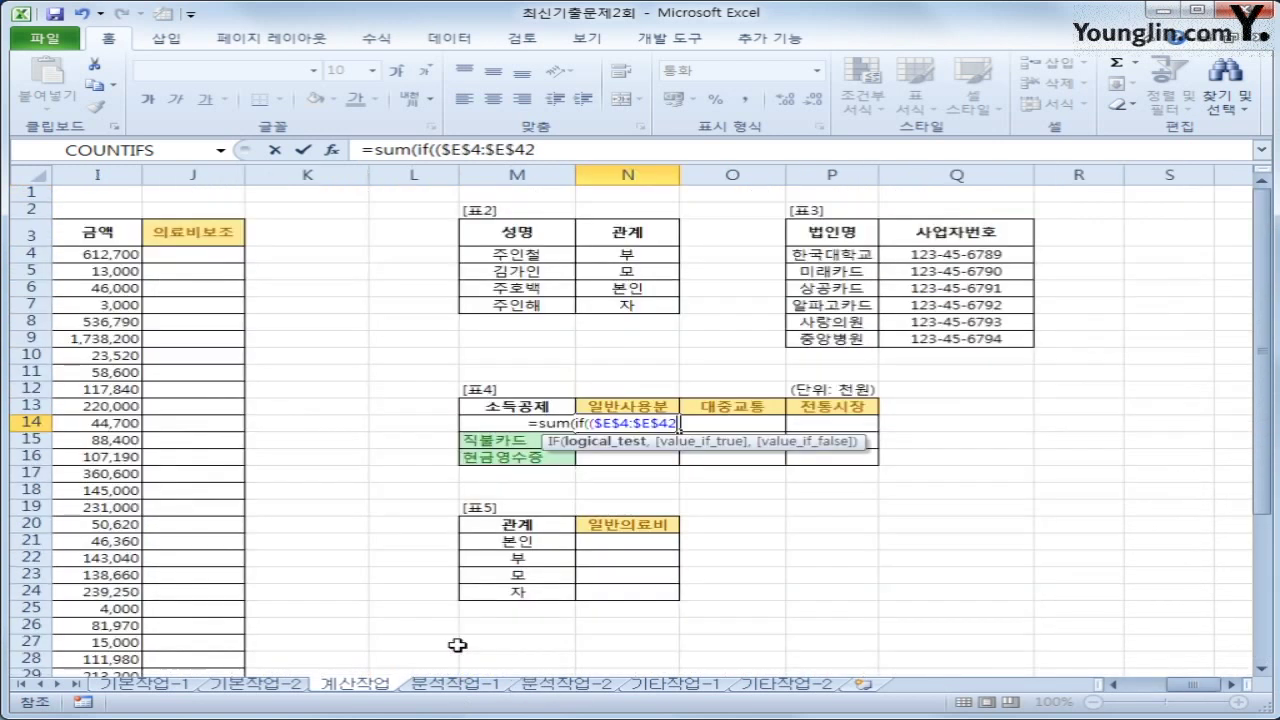
pyautogui.write('=')
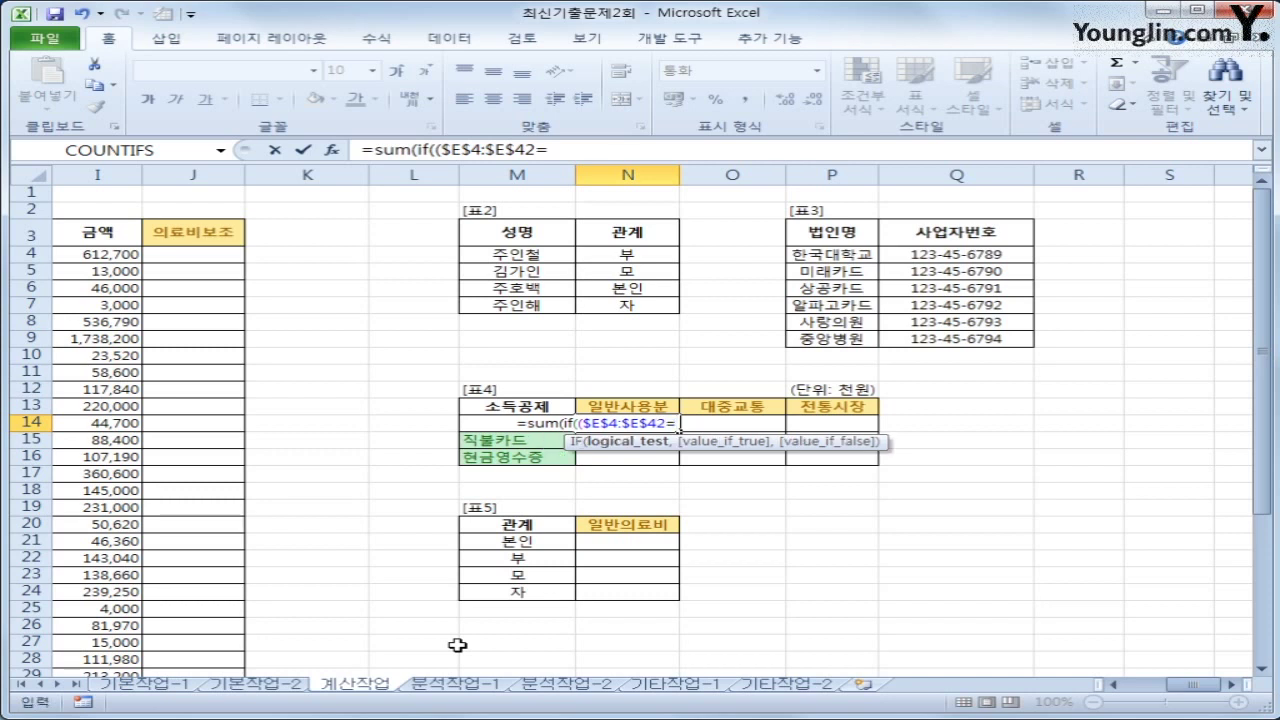
pyautogui.press('Up')
pyautogui.press('Down')
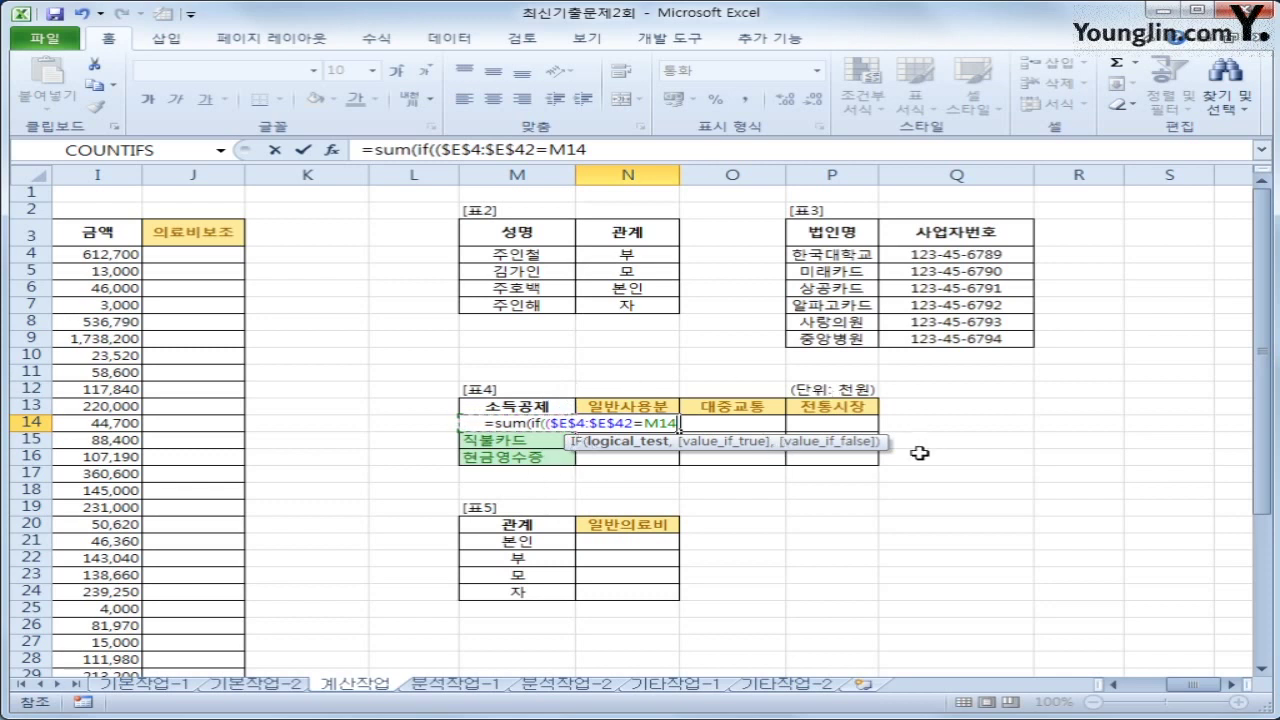
pyautogui.press('F4')
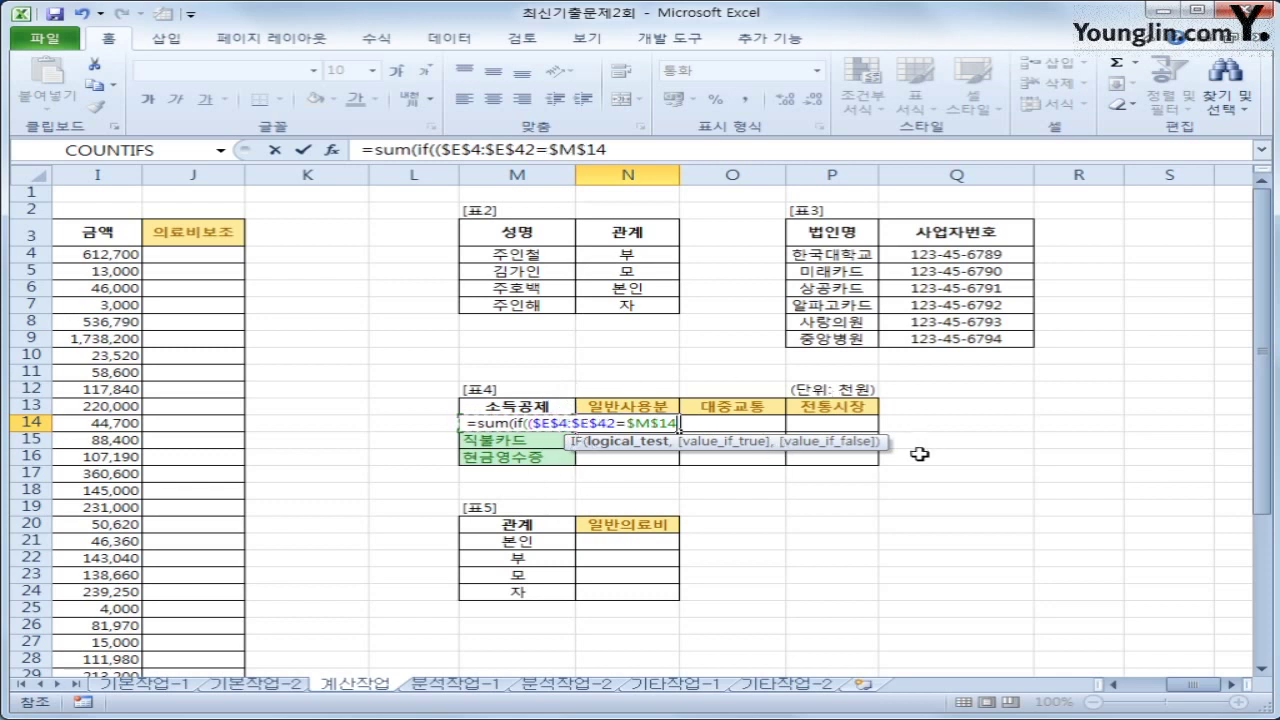
pyautogui.press('F4')
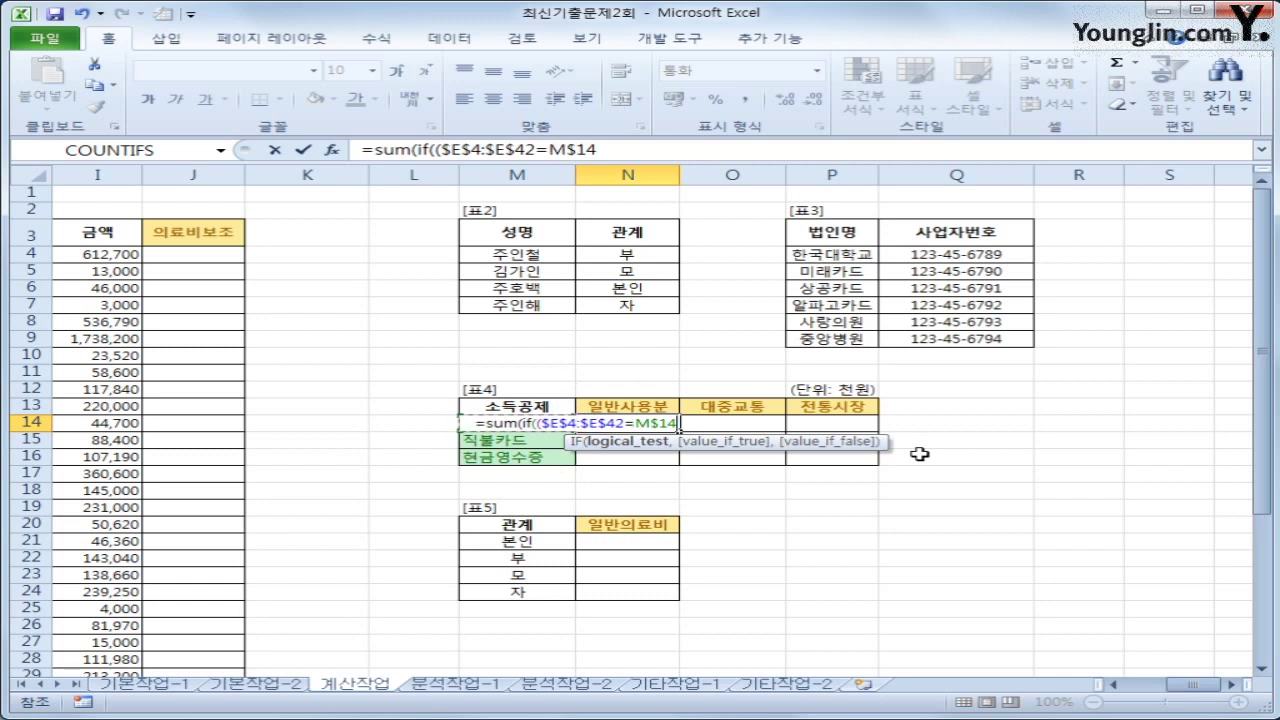
pyautogui.press('F4')
pyautogui.write(')')
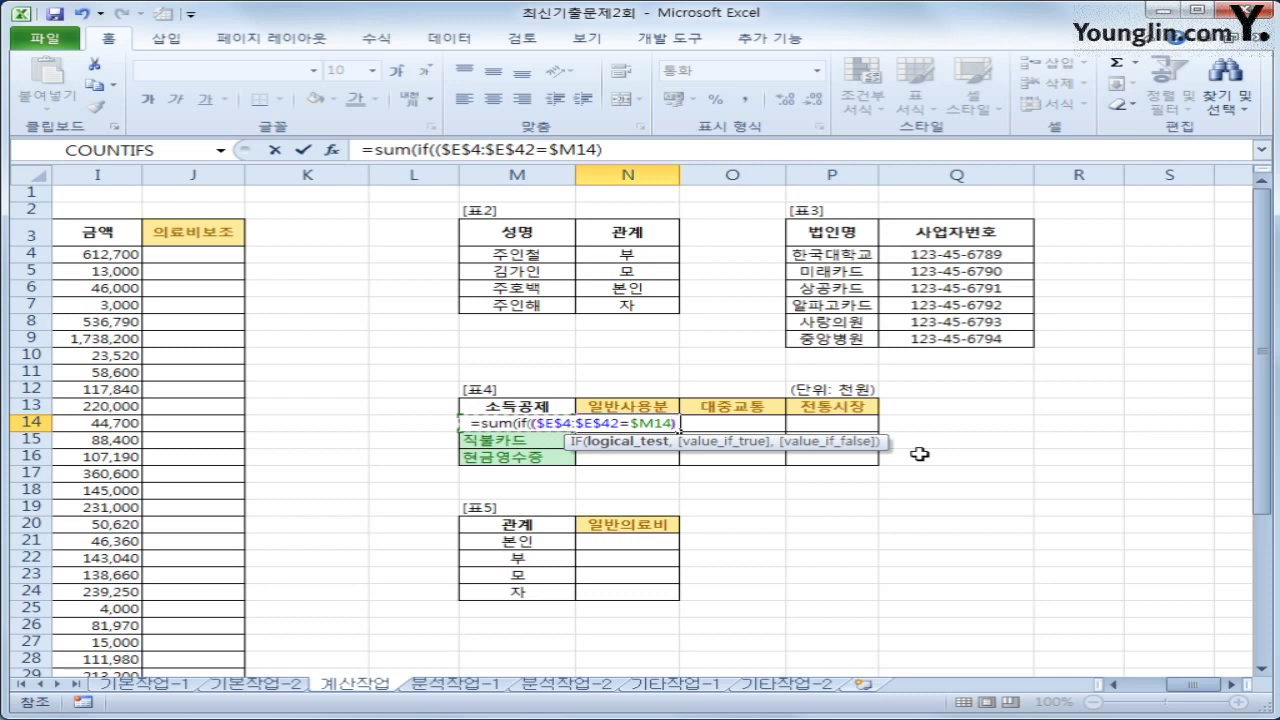
# Step: Multiply N14's condition by a second one matching the 소득공제내용 column to the column header: *($F$4:$F$42=N$13)
pyautogui.write('*')
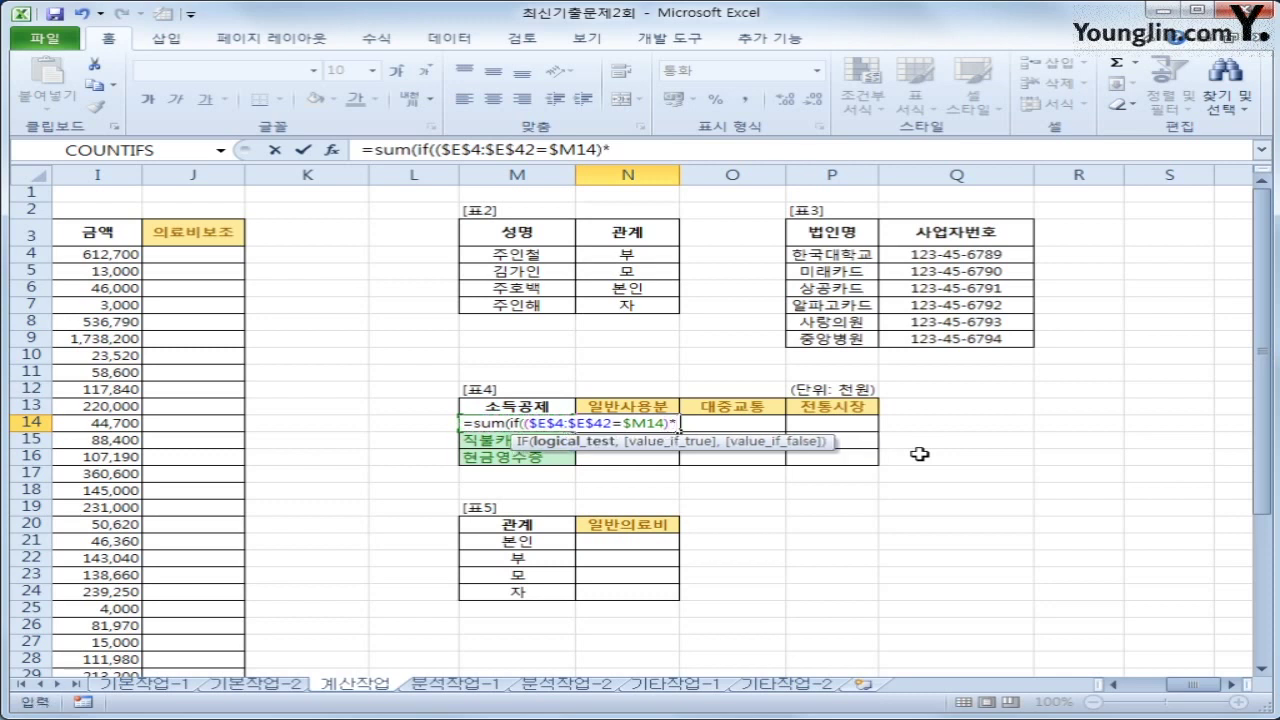
pyautogui.write('(')
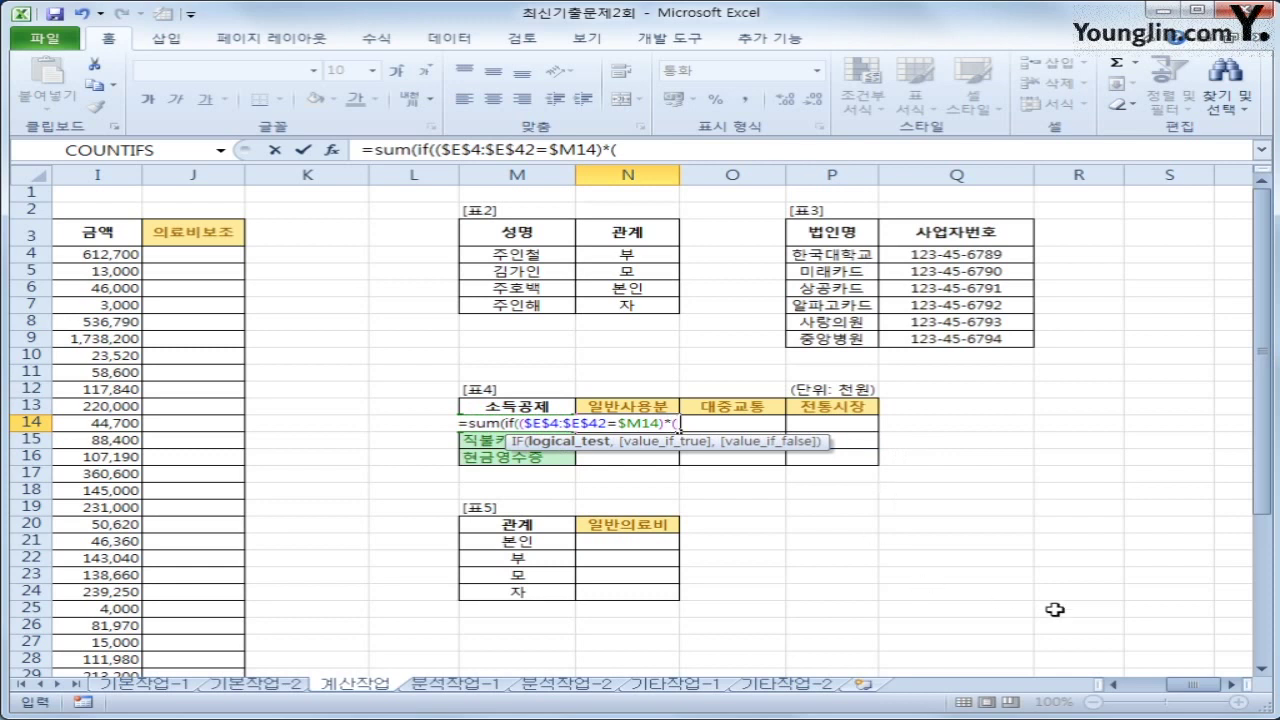
pyautogui.moveTo(1192, 688); pyautogui.dragTo(1155, 693)
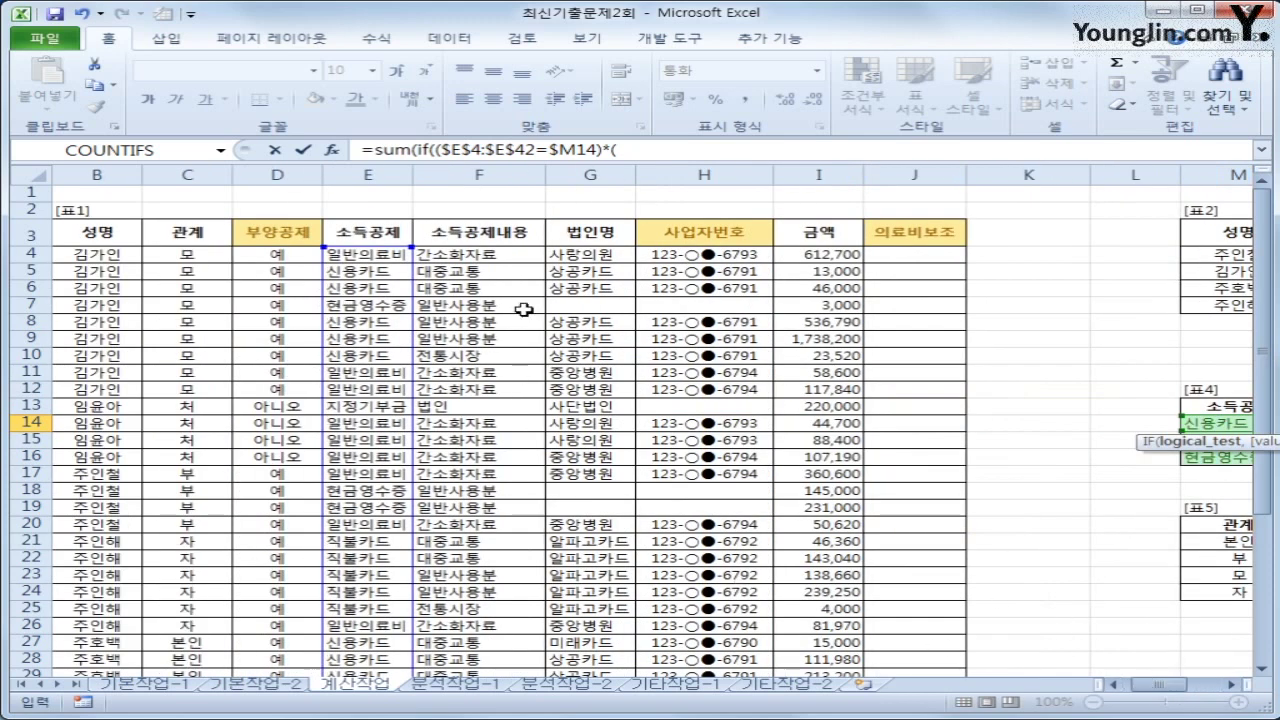
pyautogui.click(526, 258)
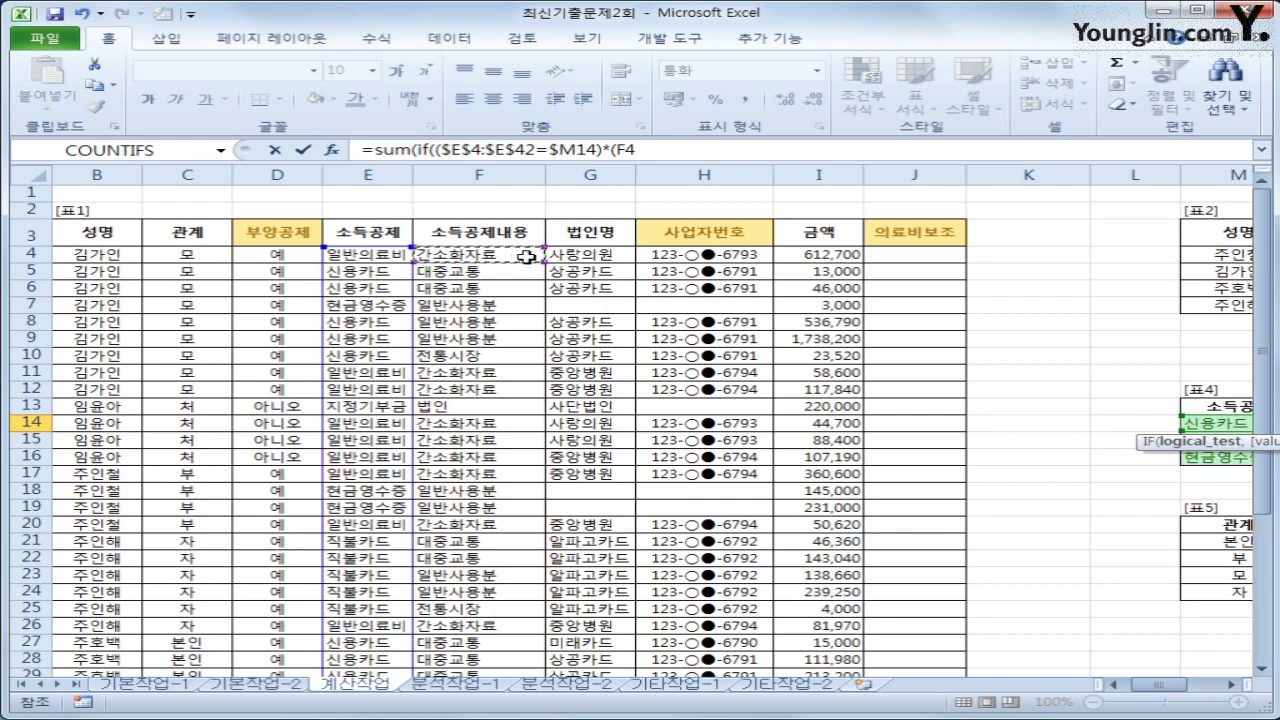
pyautogui.moveTo(526, 258); pyautogui.dragTo(485, 662)
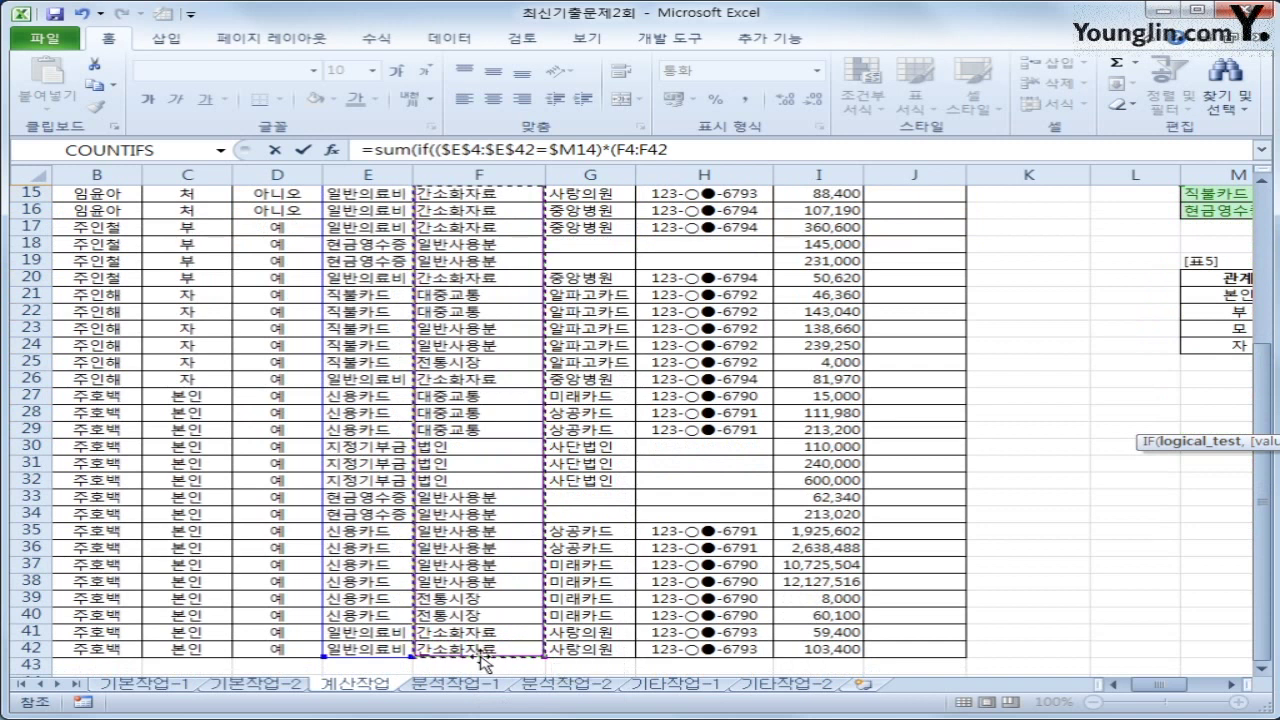
pyautogui.press('F4')
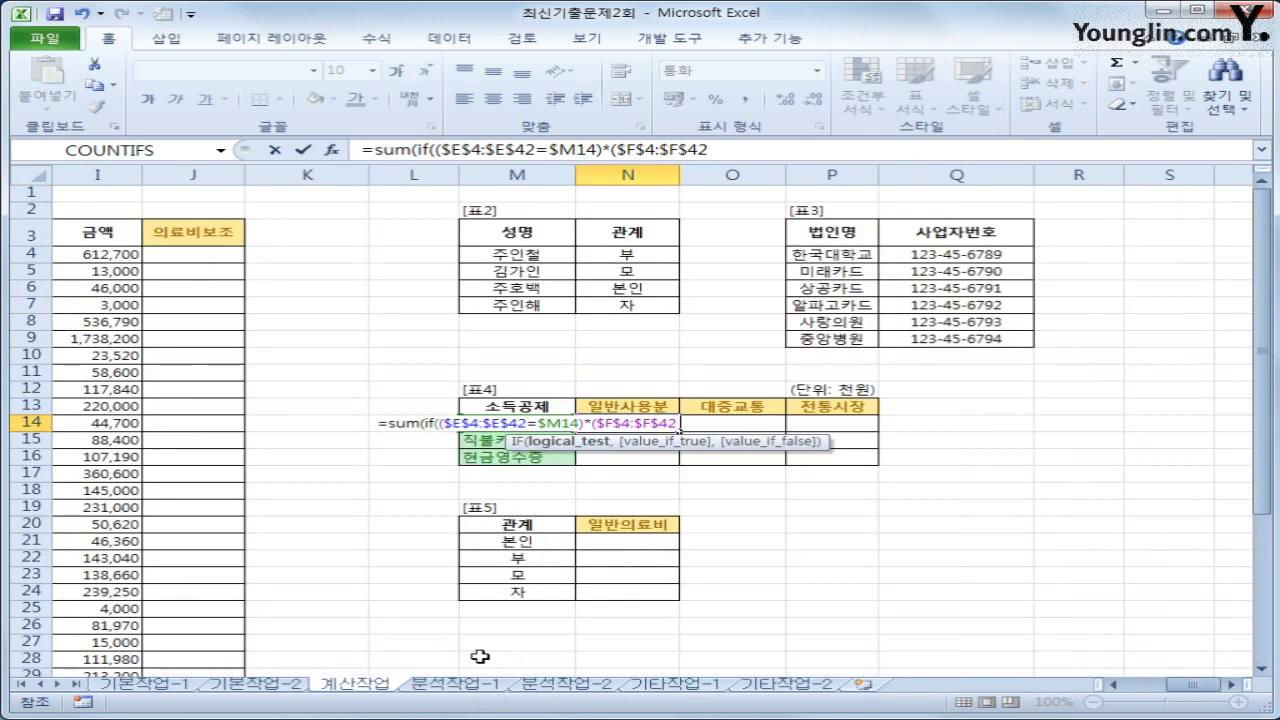
pyautogui.write('=')
pyautogui.press('Up')
pyautogui.press('Right')
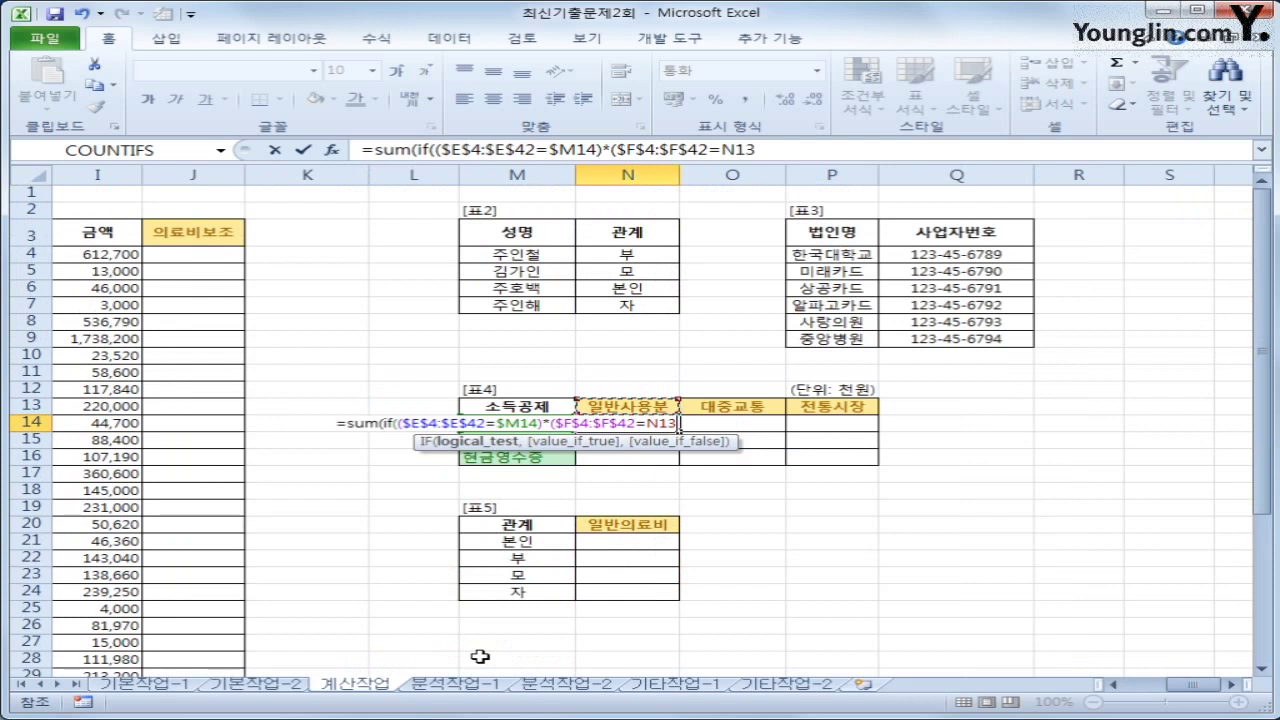
pyautogui.press('F4')
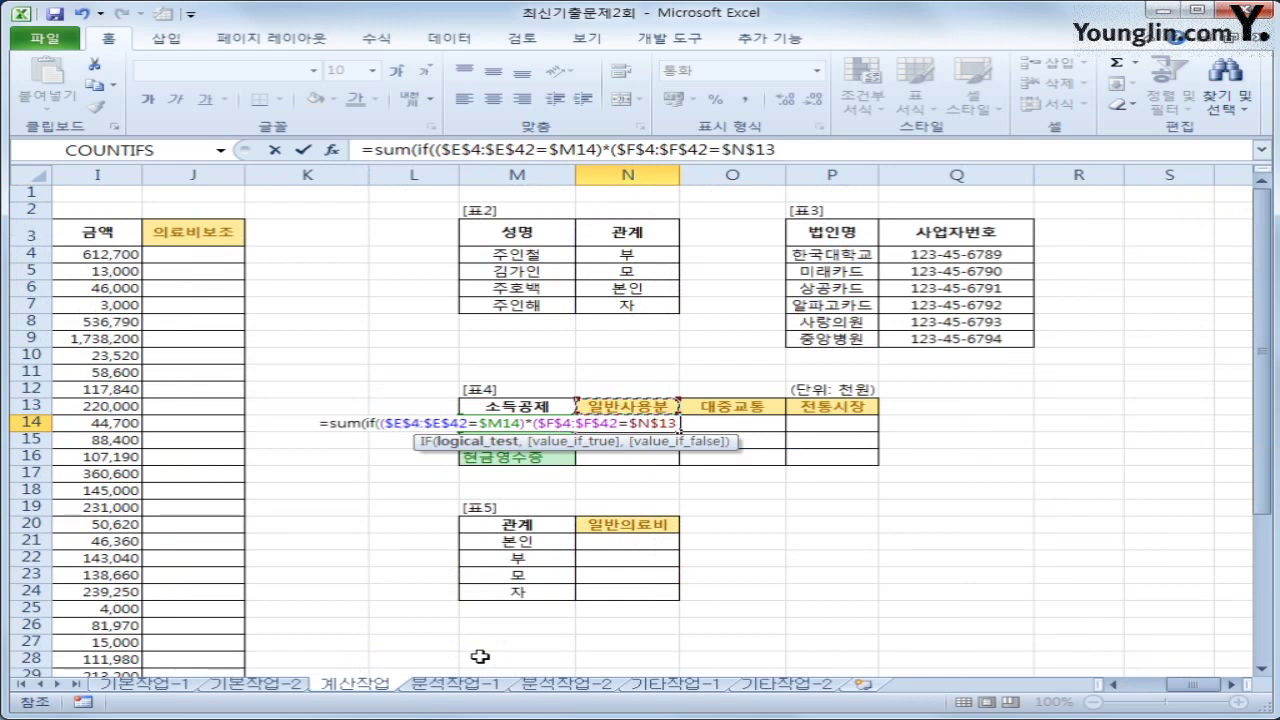
pyautogui.press('F4')
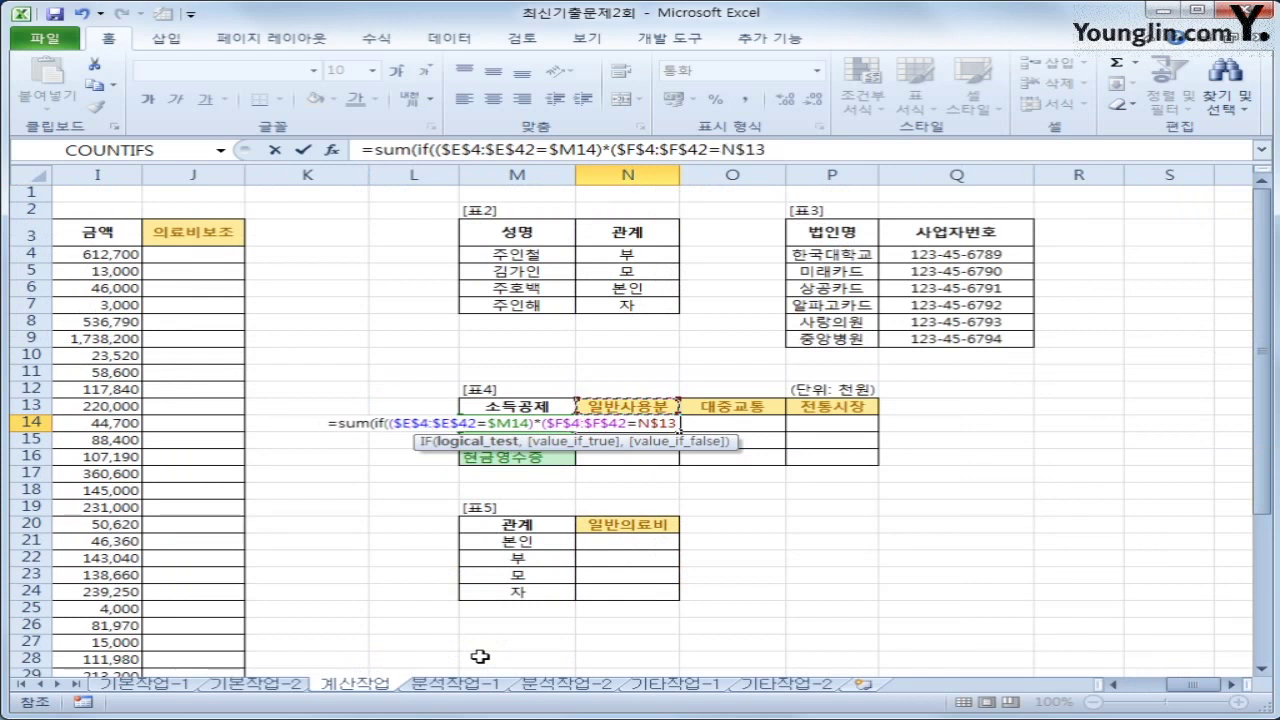
pyautogui.write(')')
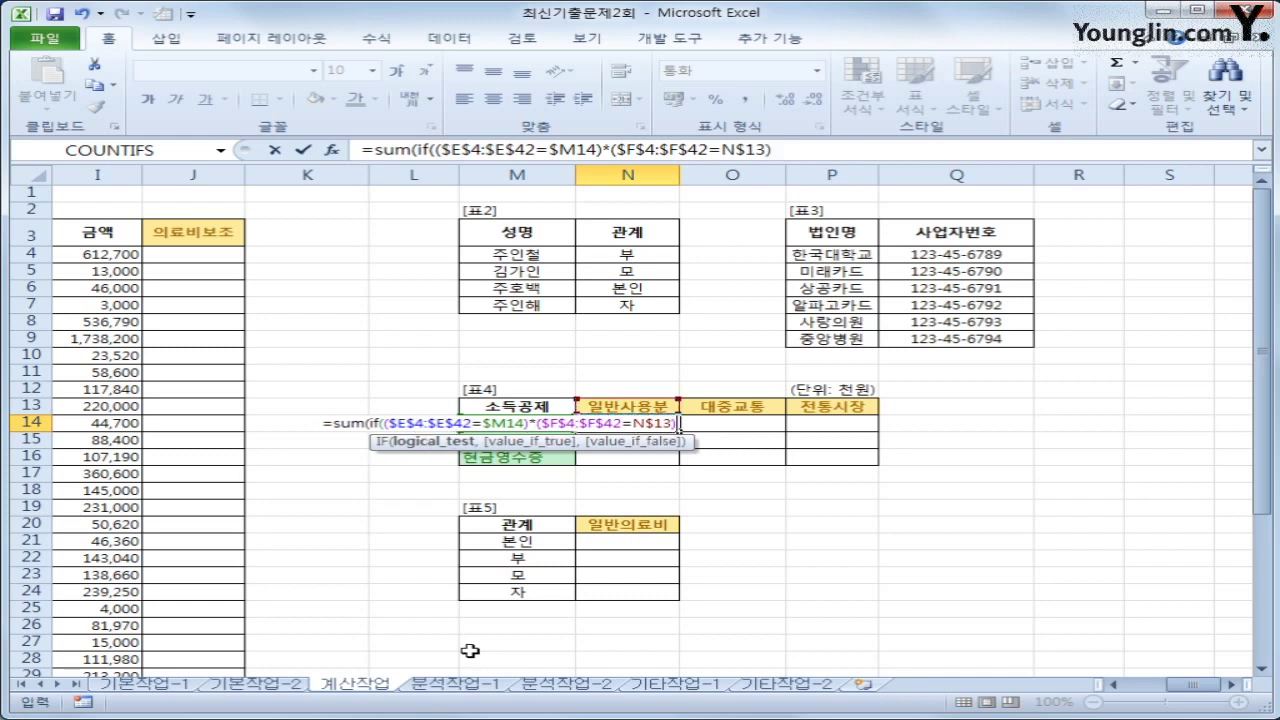
# Step: Add the 금액 range $I$4:$I$42 as the value if true and enter N14 as the array formula {=SUM(IF(($E$4:$E$42=$M14)*($F$4:$F$42=N$13),$I$4:$I$42))}
pyautogui.write('*')
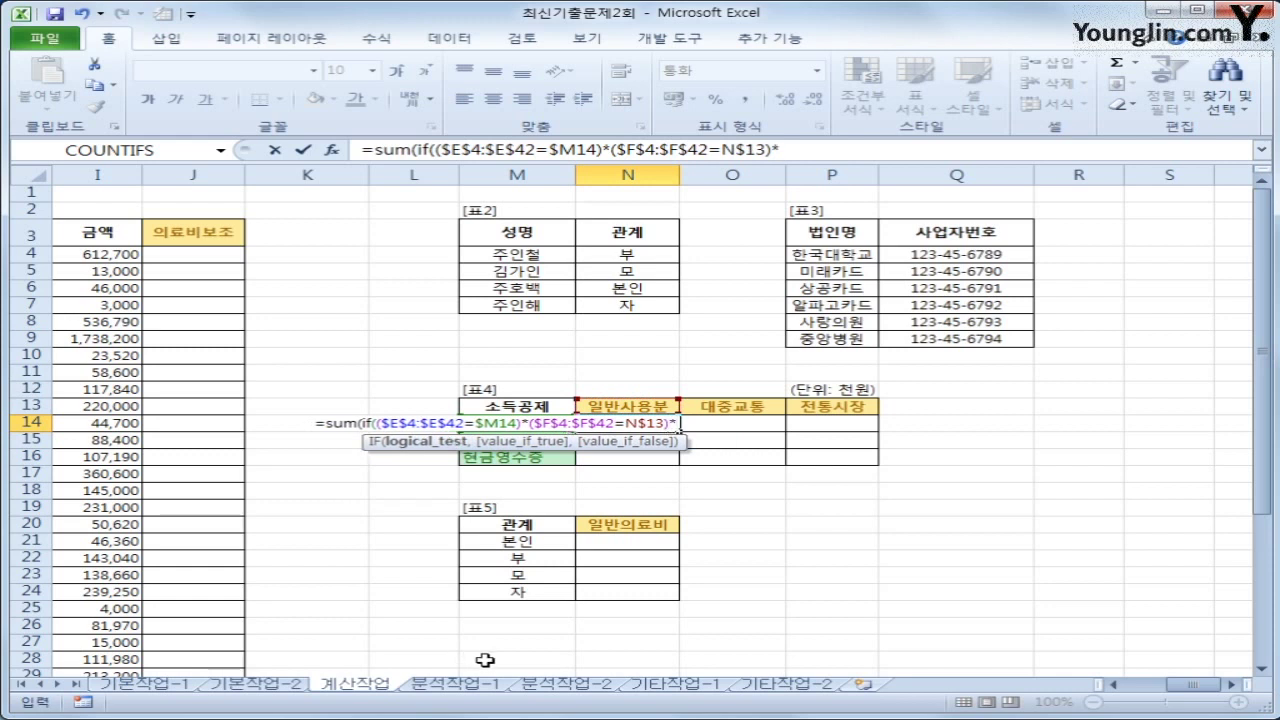
pyautogui.press('BackSpace')
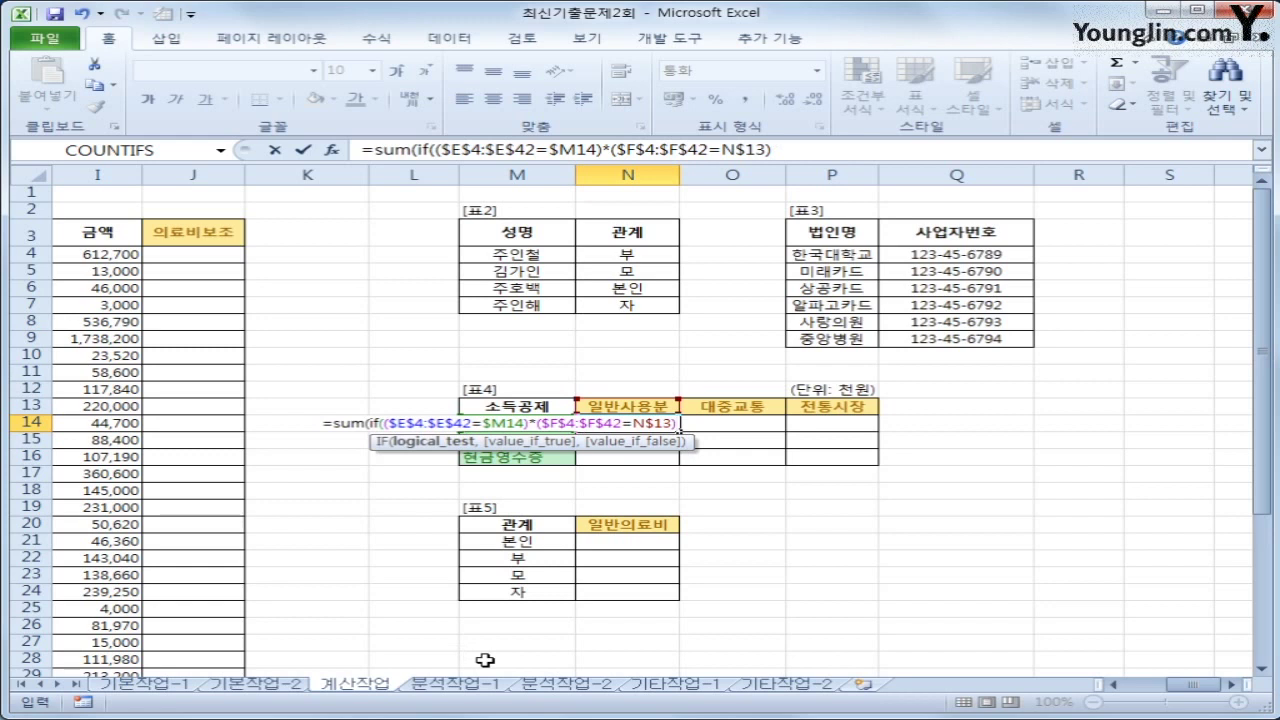
pyautogui.write(',')
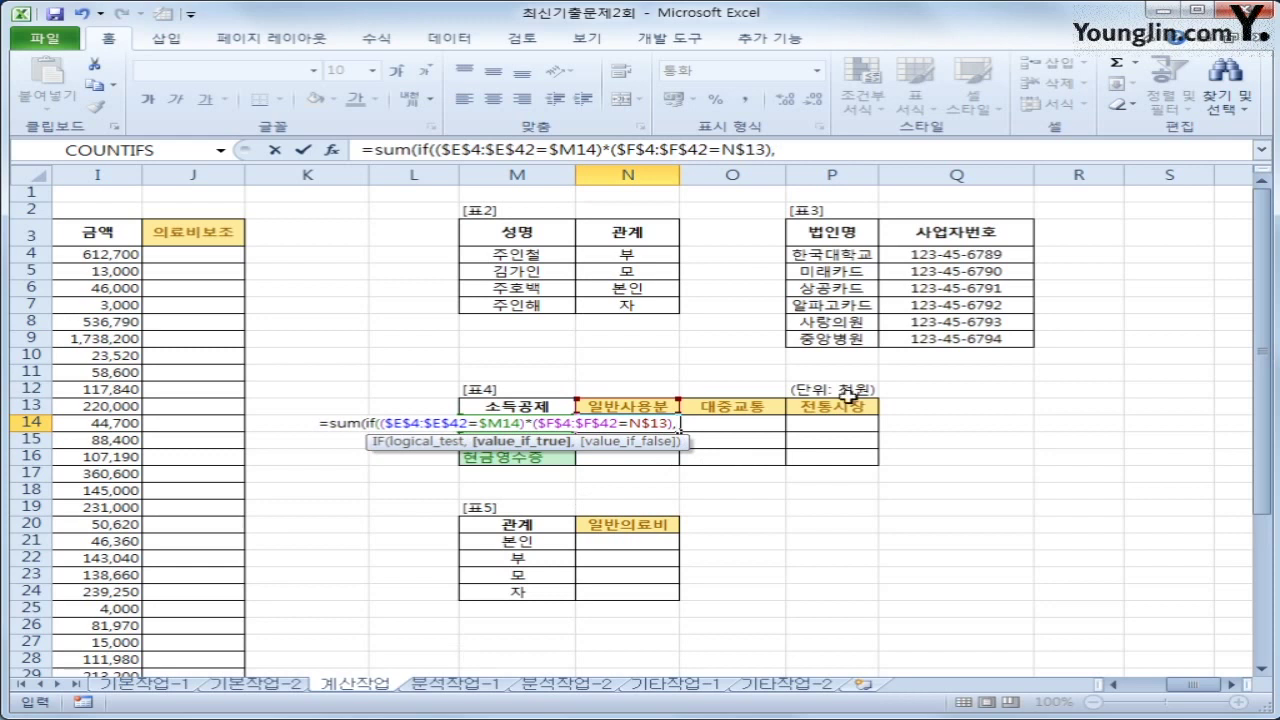
pyautogui.click(117, 255)
pyautogui.moveTo(120, 255); pyautogui.dragTo(340, 646)
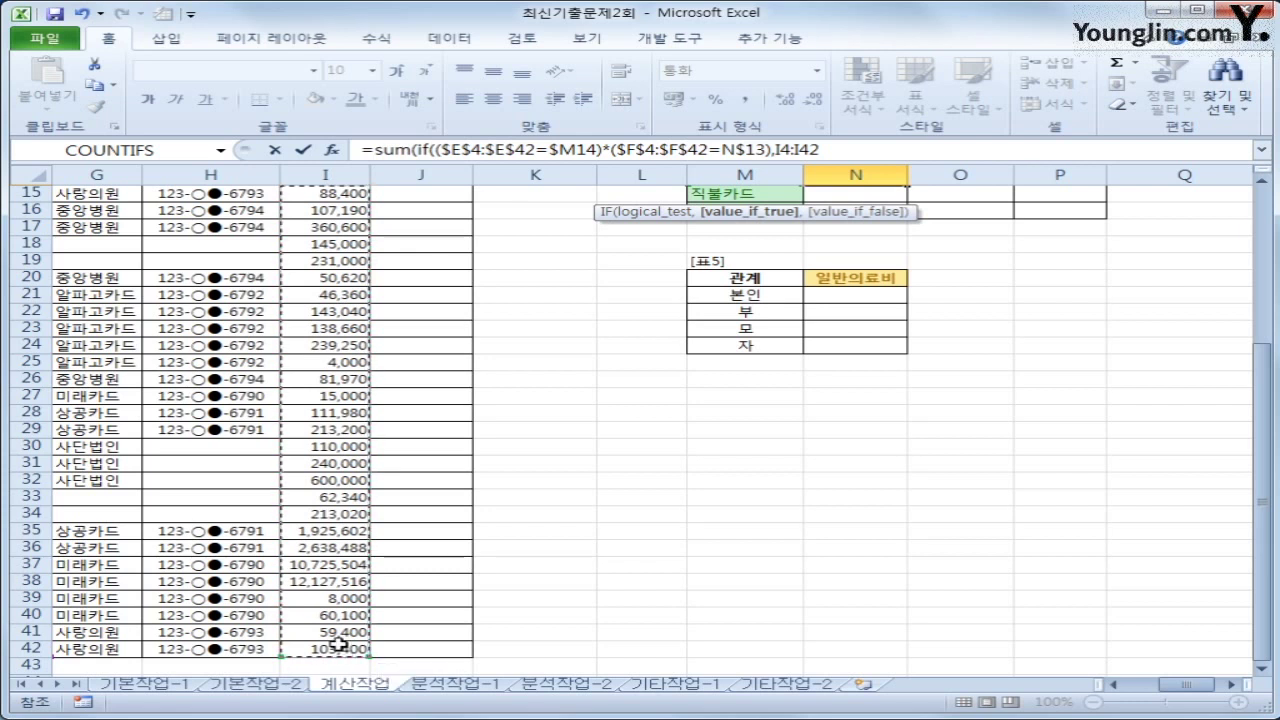
pyautogui.press('F4')
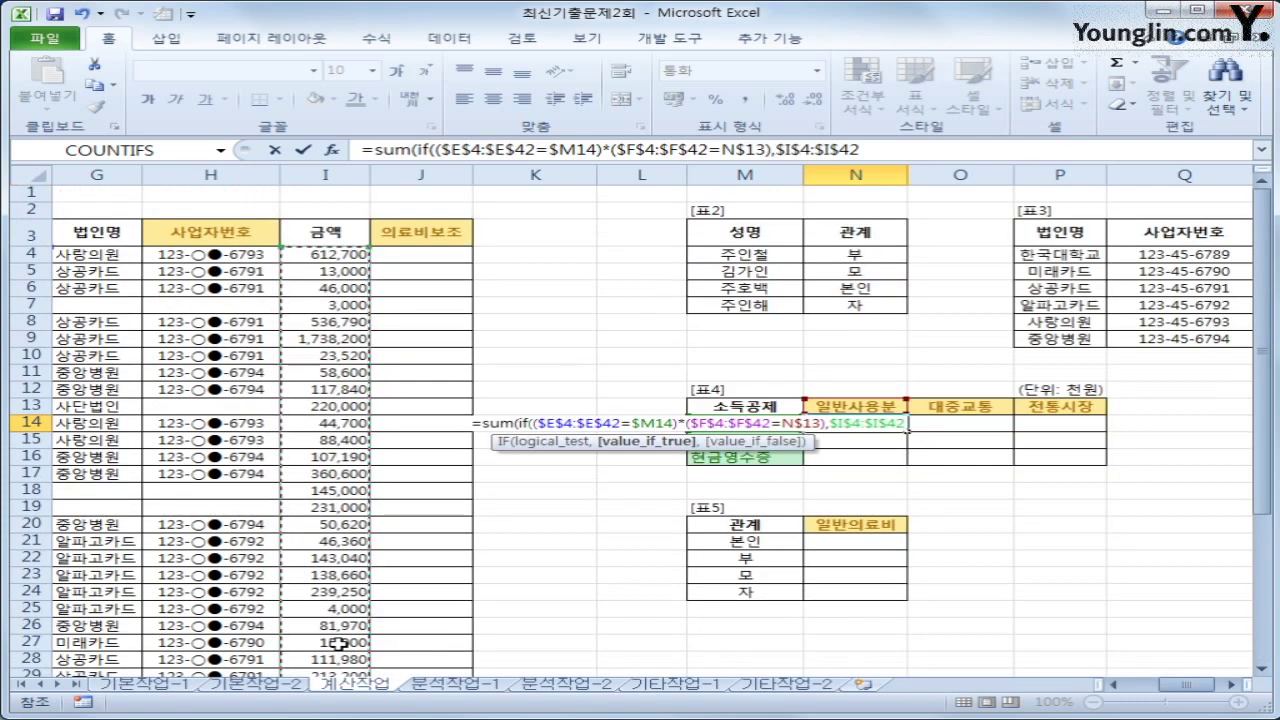
pyautogui.write('))')
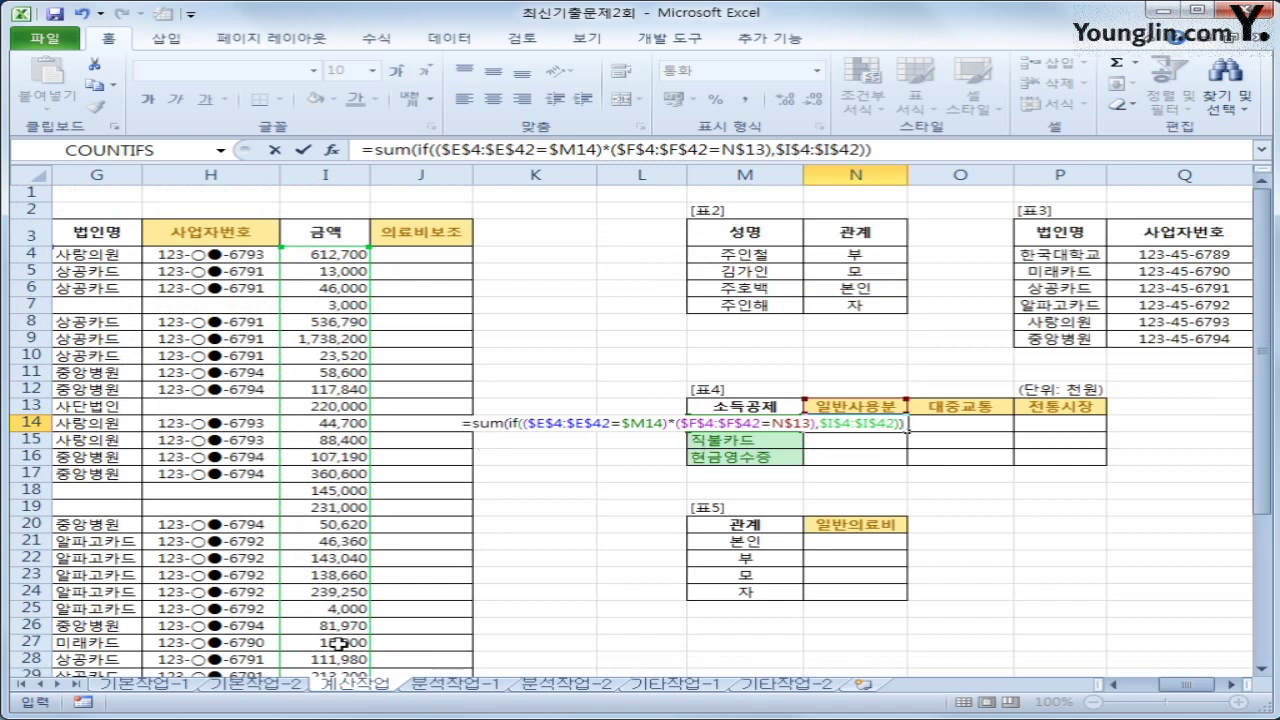
pyautogui.hotkey('ctrl', 'shift', 'Return')
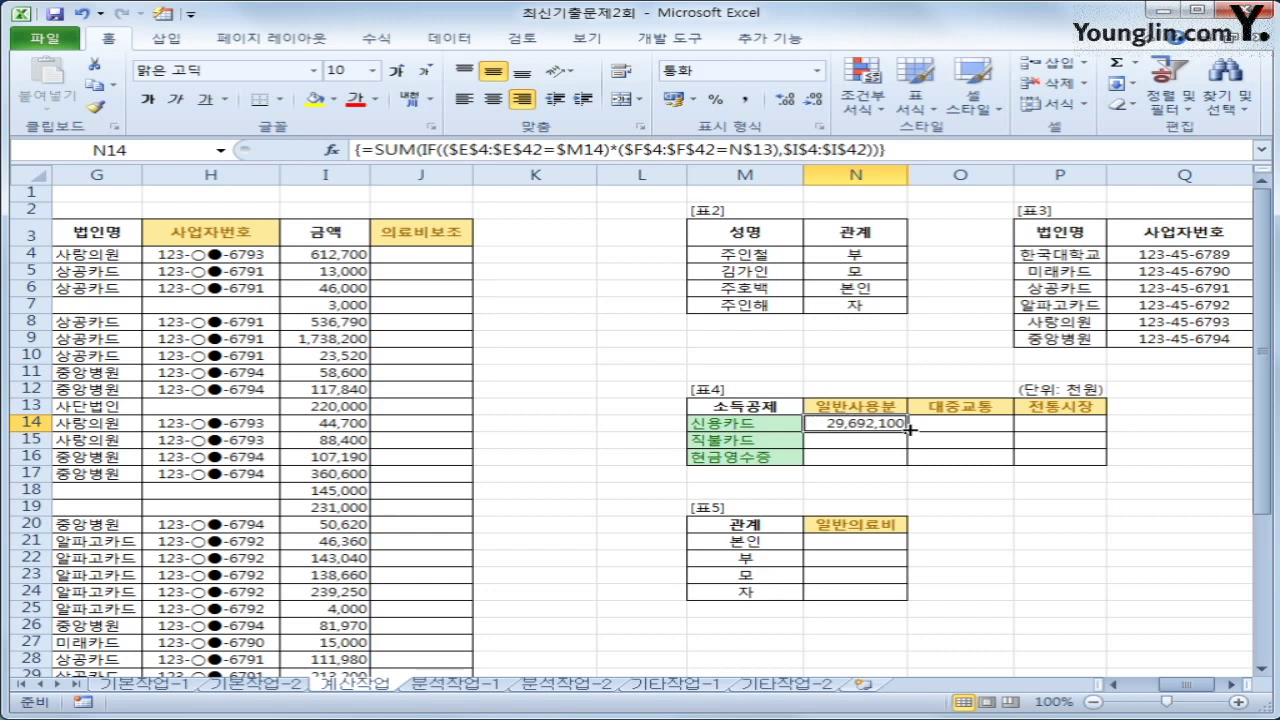
# Step: Fill N14's array formula across 표4 through P16, check the unit label in P12 and reselect N14
pyautogui.moveTo(907, 431); pyautogui.dragTo(1095, 466)
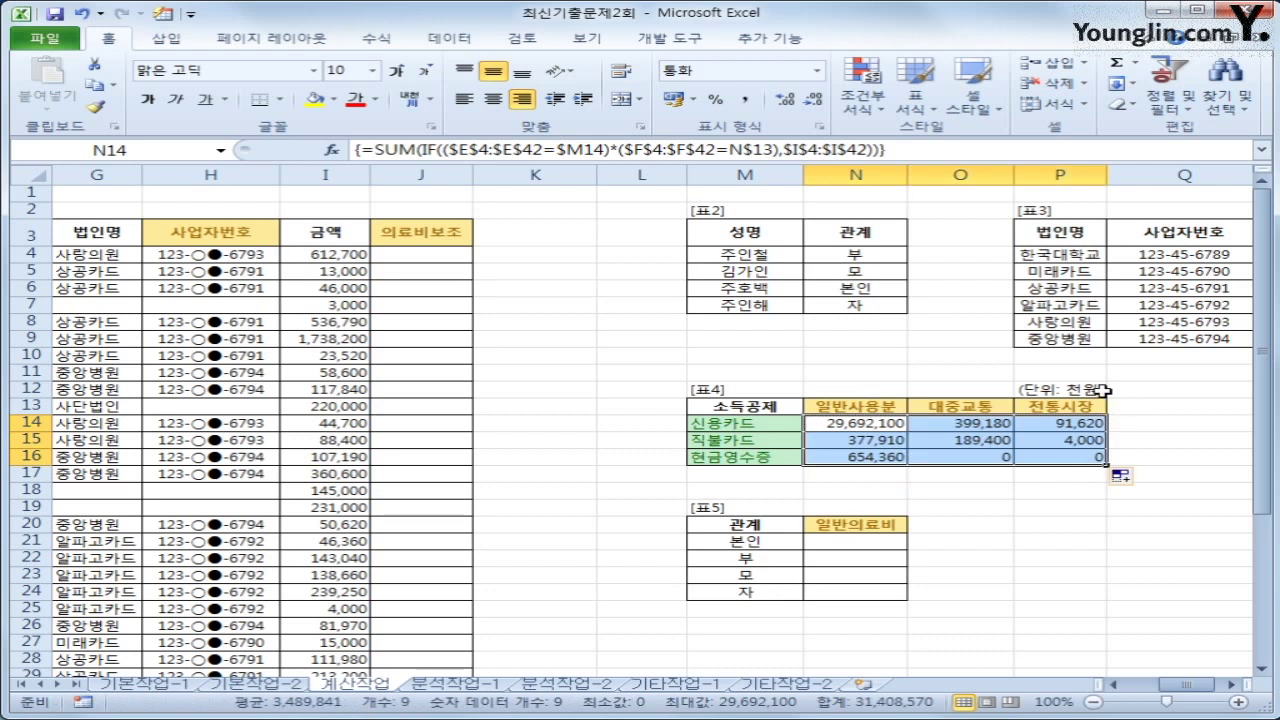
pyautogui.click(1100, 390)
pyautogui.click(843, 424)
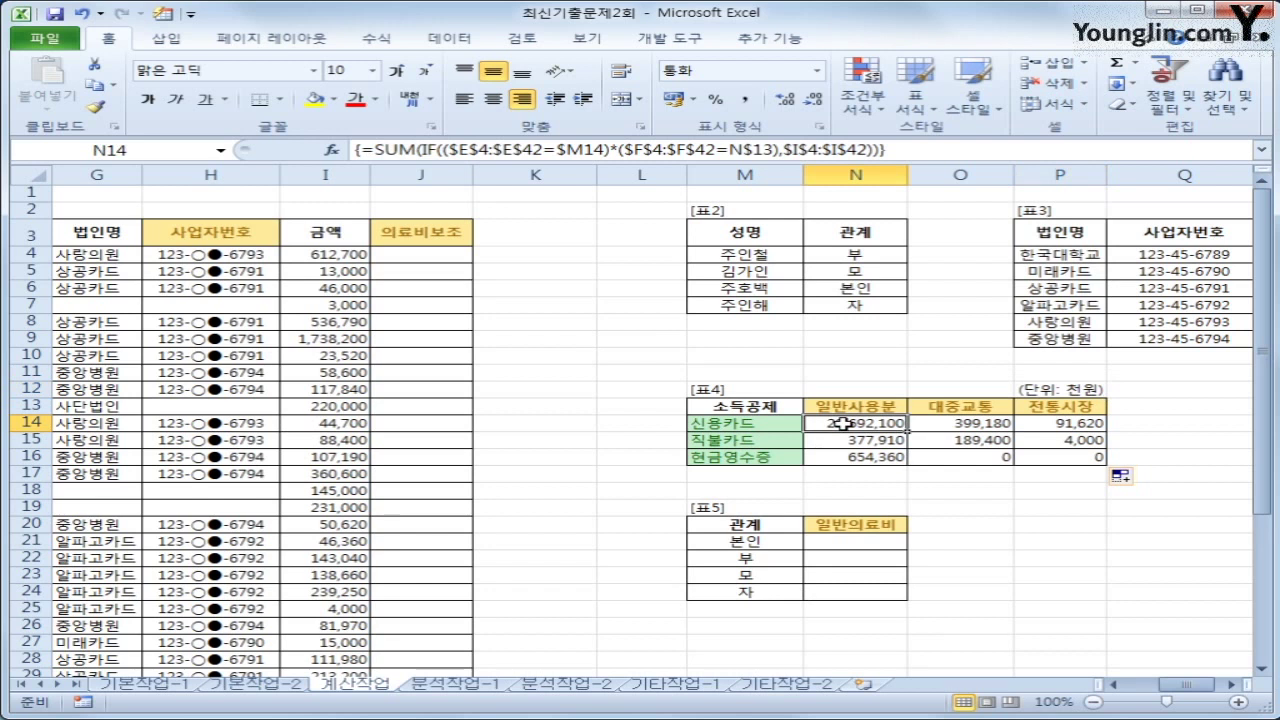
# Step: Wrap N14's SUM/IF formula in TEXT with the thousands format "#,##0," and re-enter it as an array formula
pyautogui.click(375, 150)
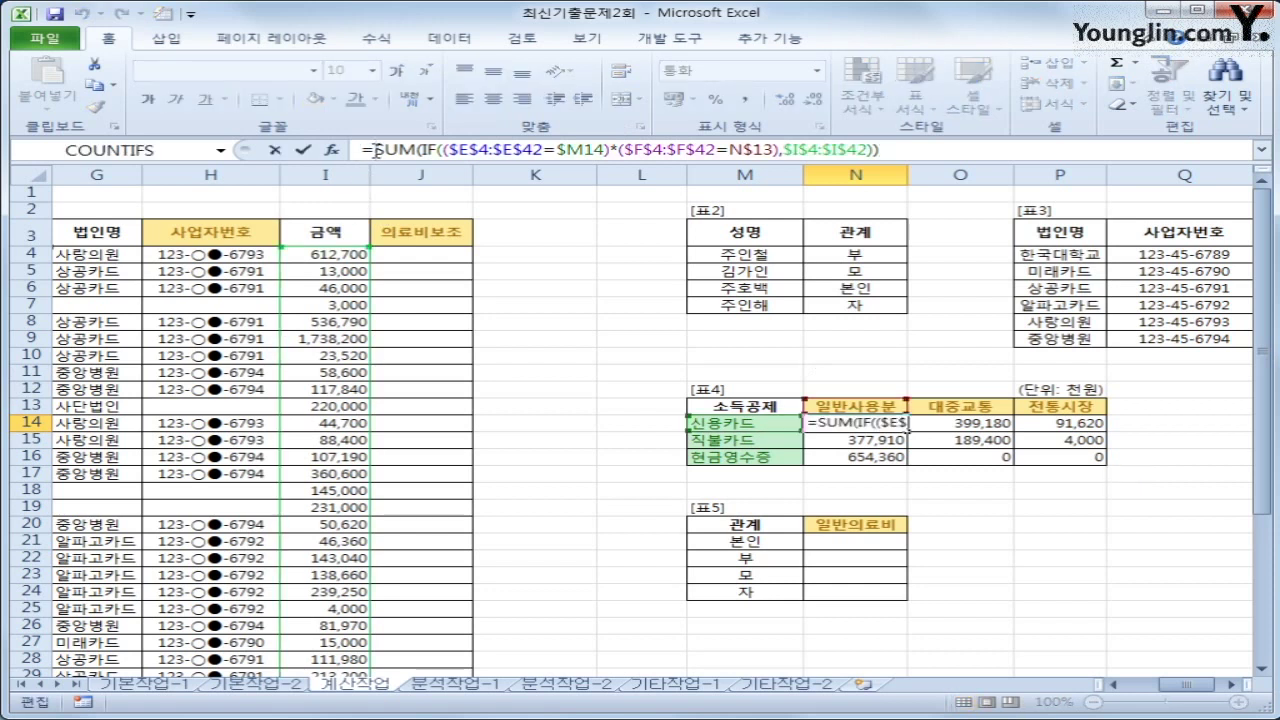
pyautogui.write('te')
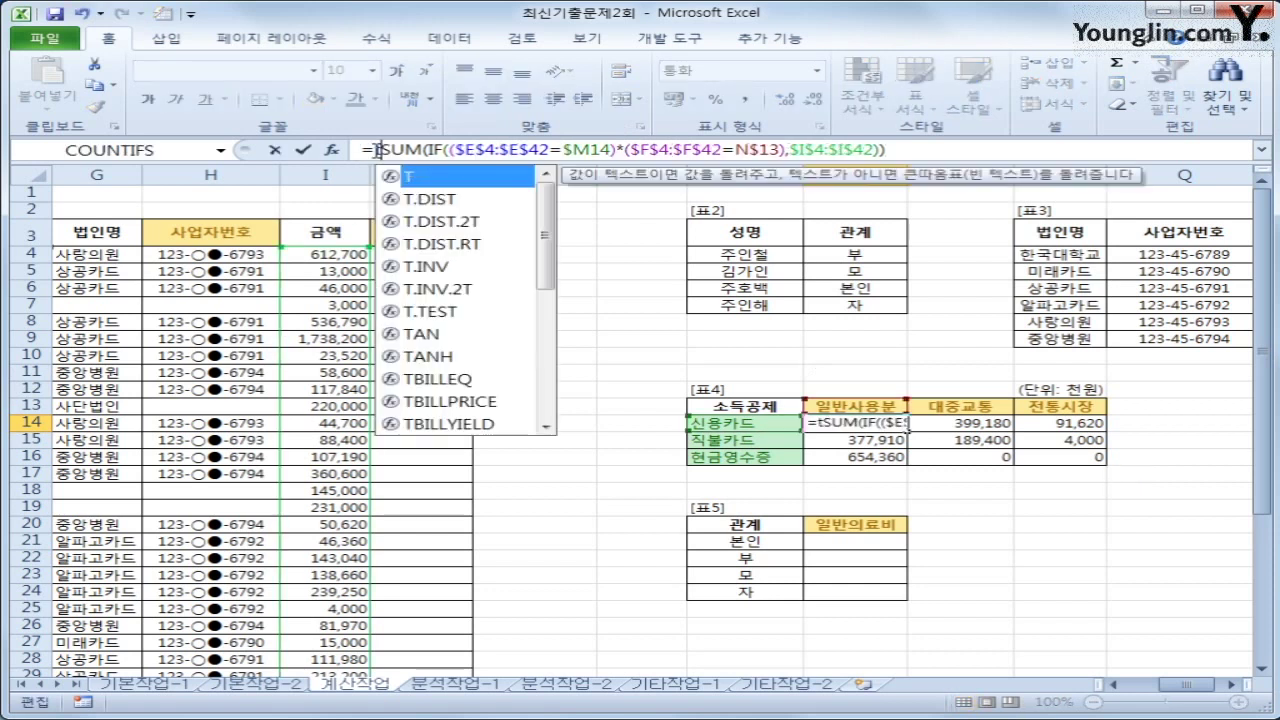
pyautogui.press('Tab')
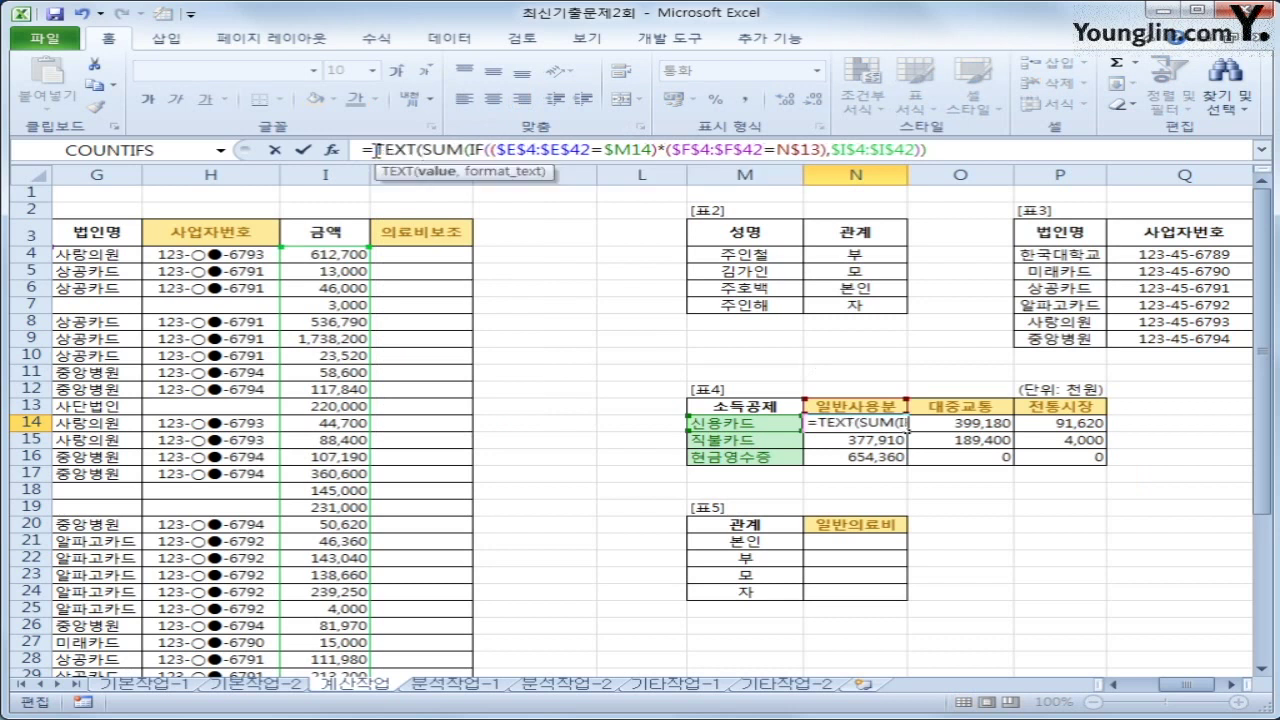
pyautogui.click(942, 151)
pyautogui.write(',"#')
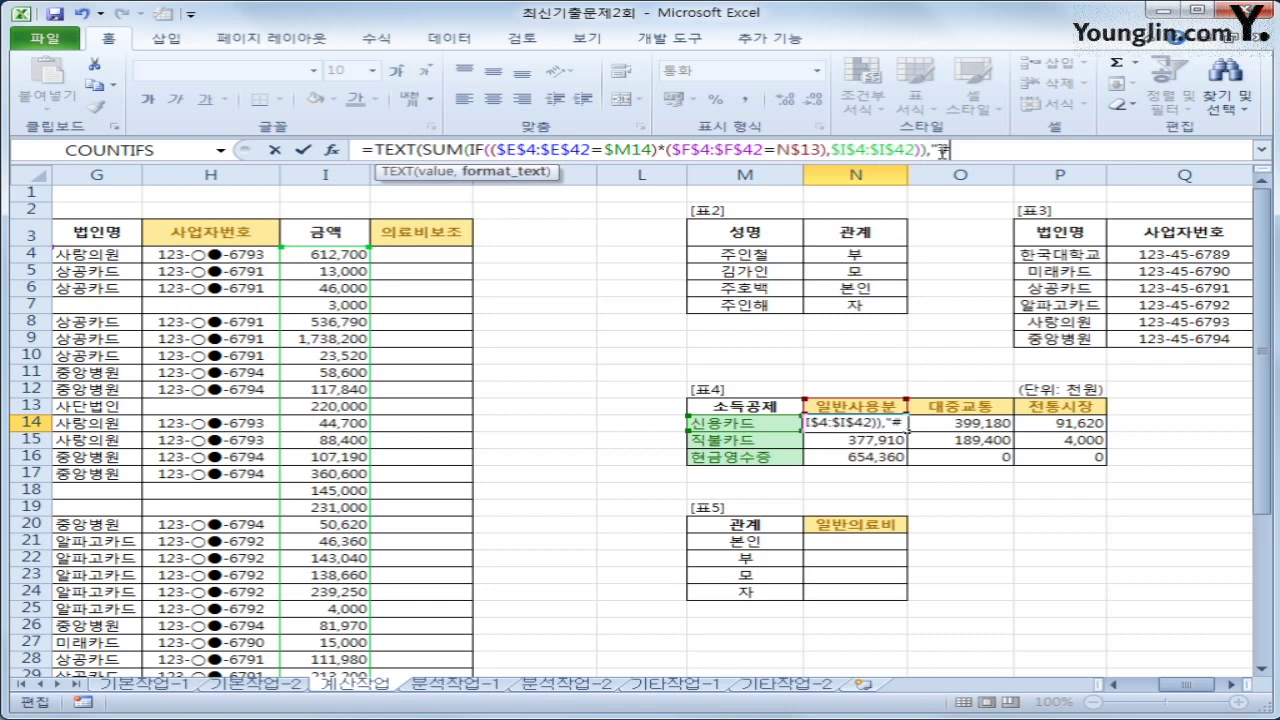
pyautogui.write(',##0')
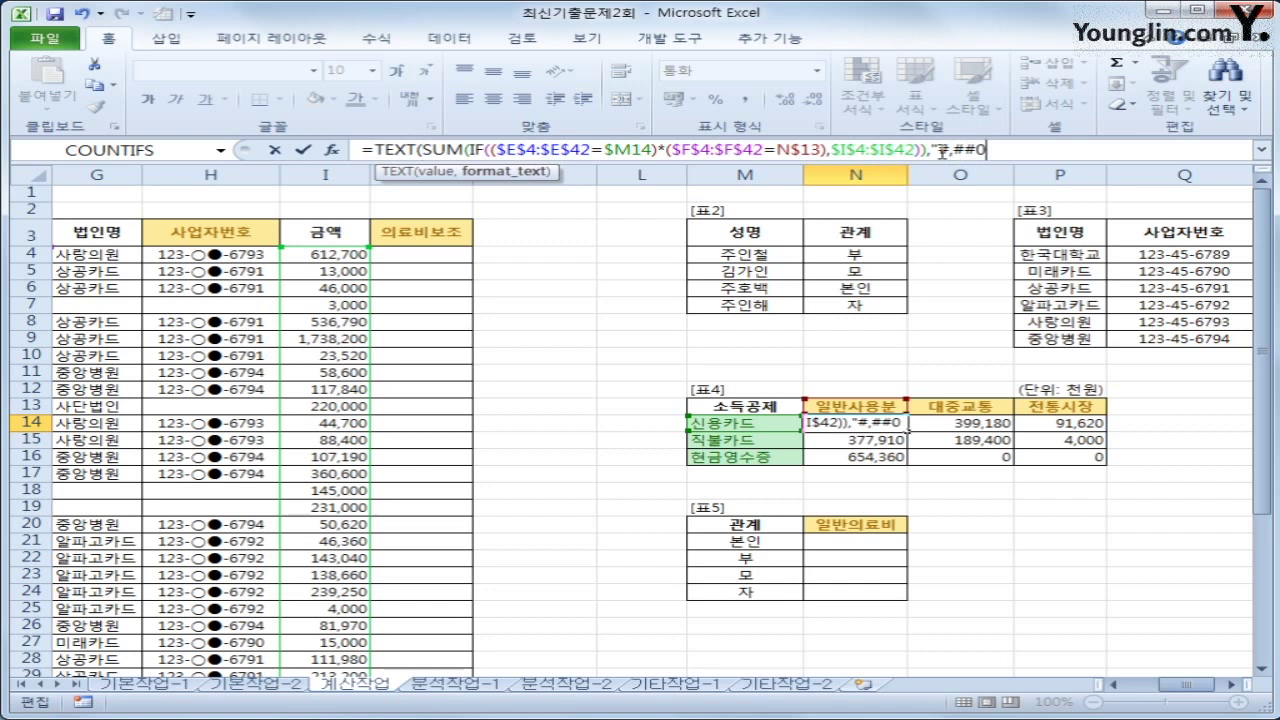
pyautogui.write(',")')
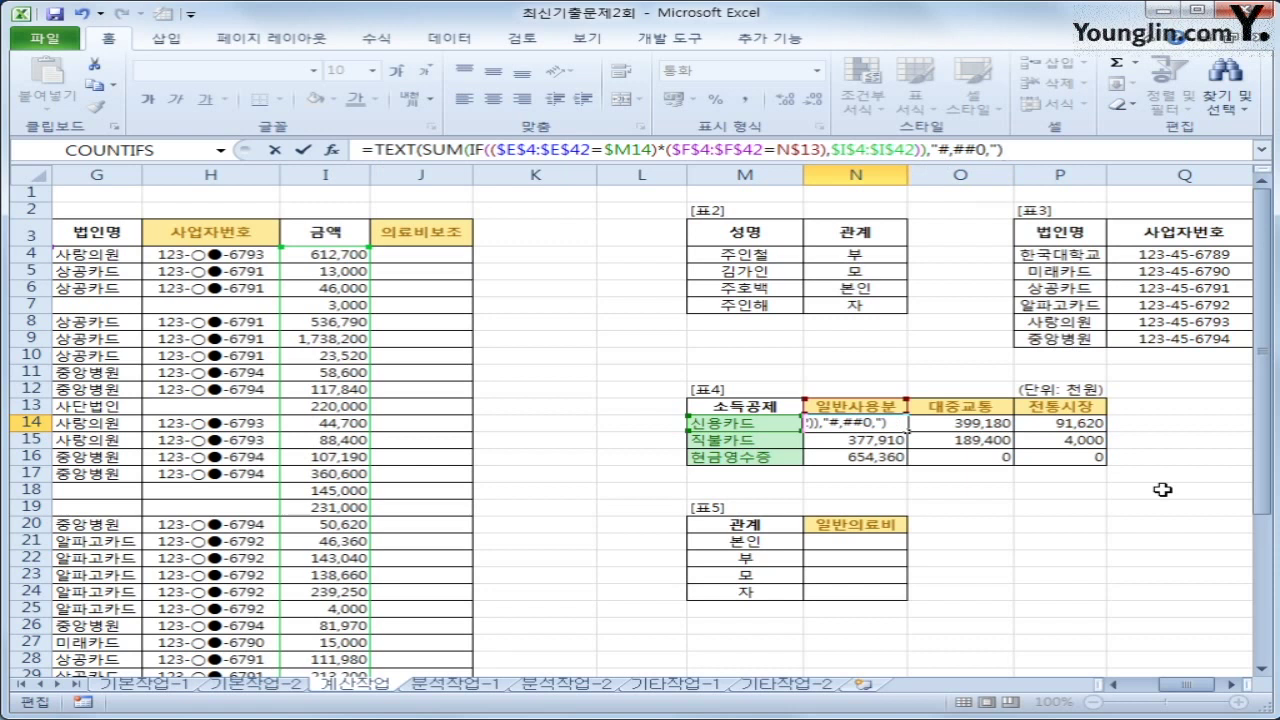
pyautogui.hotkey('ctrl', 'shift', 'Return')
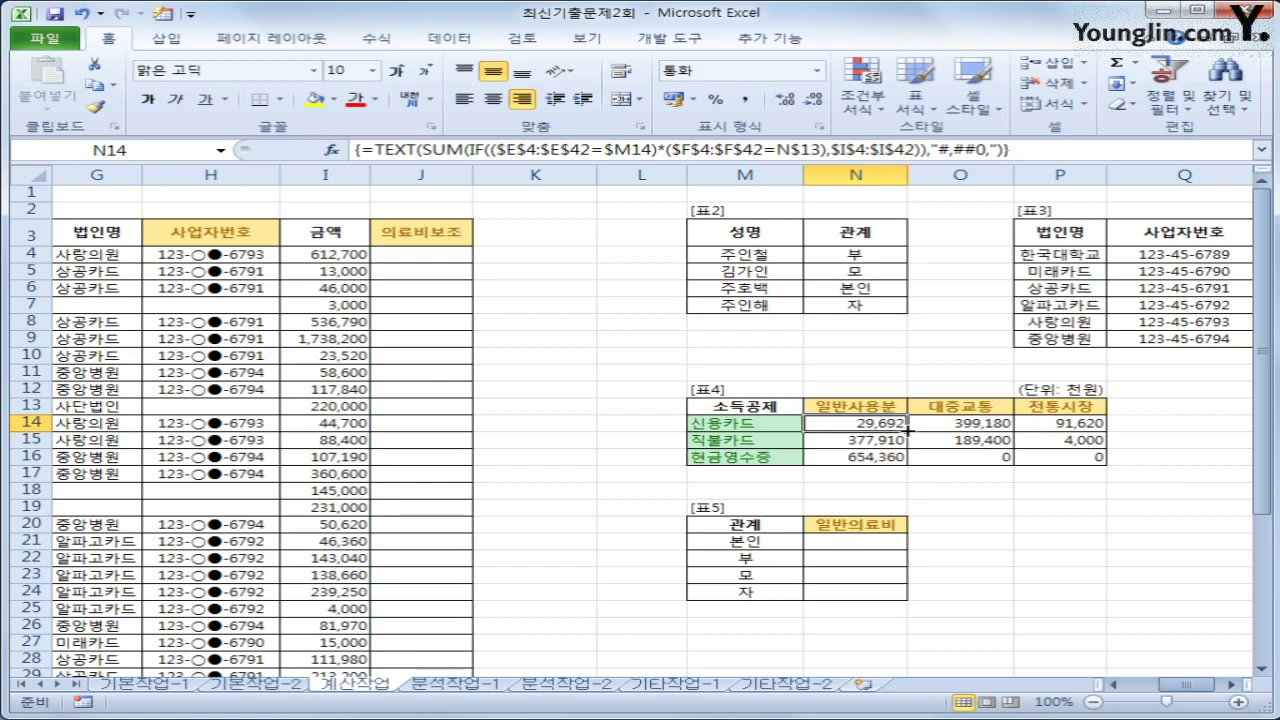
# Step: Fill N14's TEXT array formula down to row 16 and across 표4 through P16, then select P16
pyautogui.moveTo(906, 431); pyautogui.dragTo(902, 460)
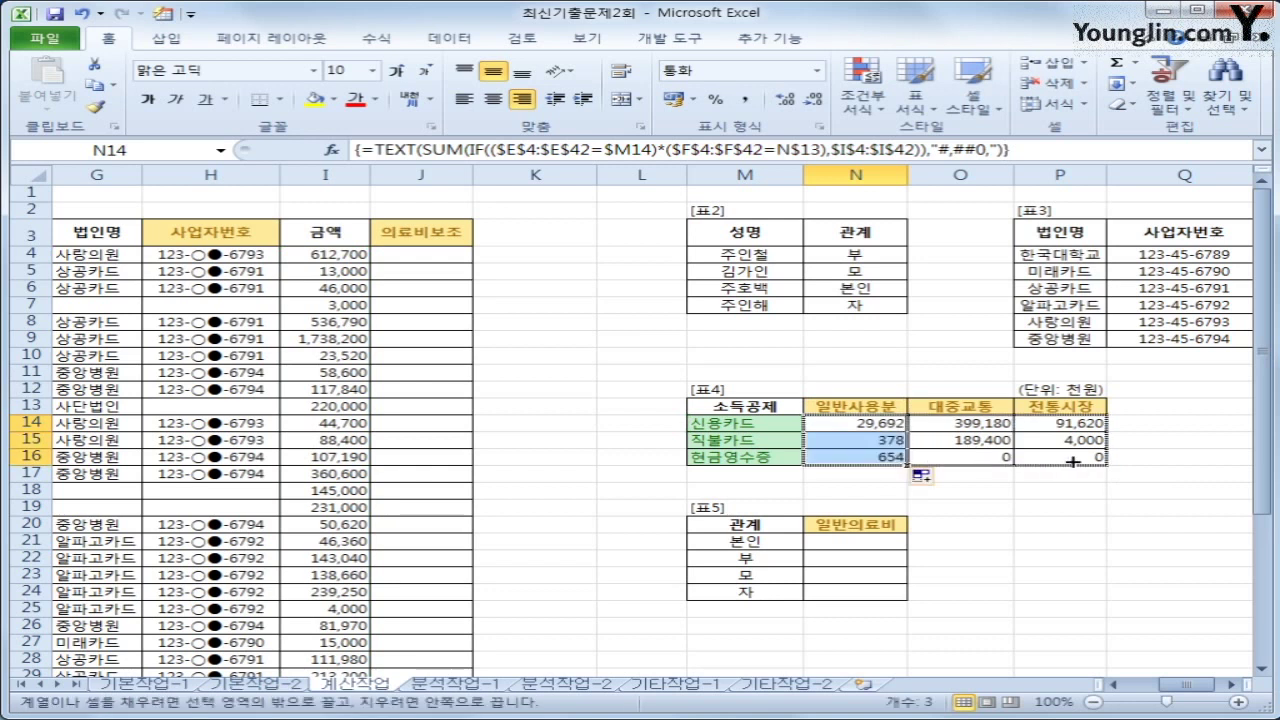
pyautogui.moveTo(1085, 461); pyautogui.dragTo(1085, 461)
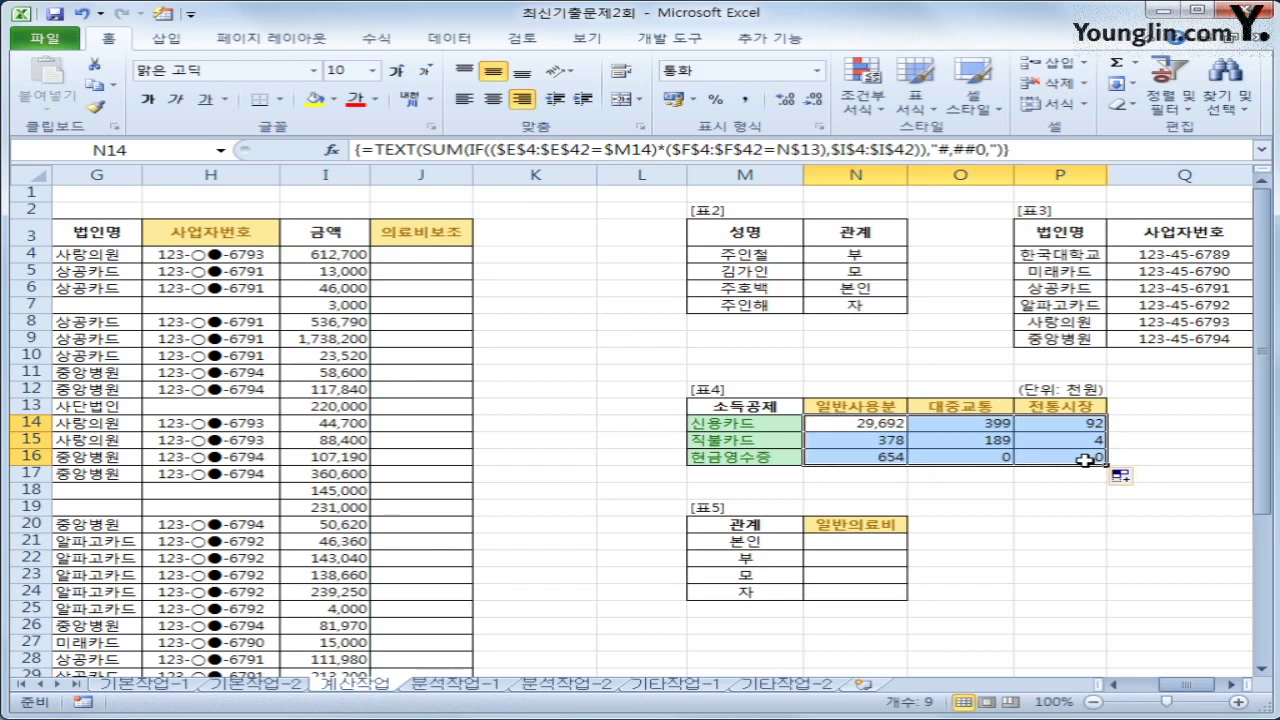
pyautogui.click(1085, 460)
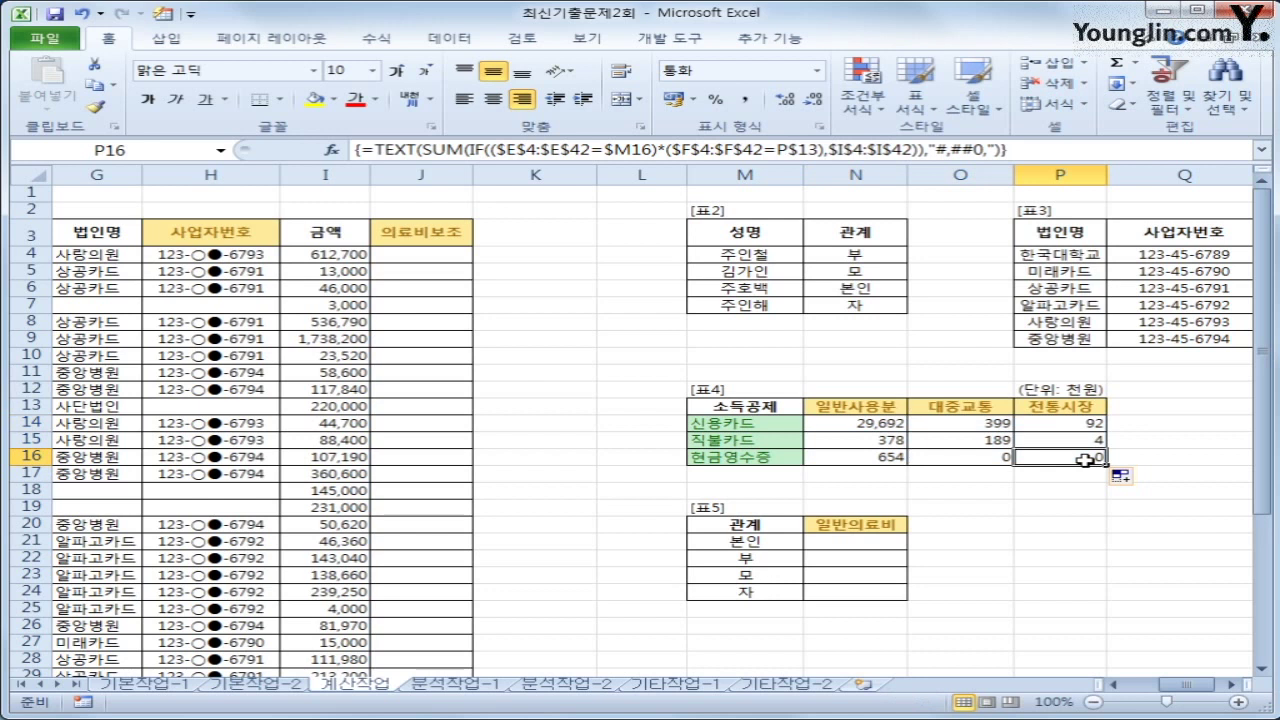
# Step: Start 표5's formula in N21 with LARGE and IF, comparing the 관계 column to the row label: =LARGE(if($C$4:$C$42=M21)
pyautogui.click(845, 543)
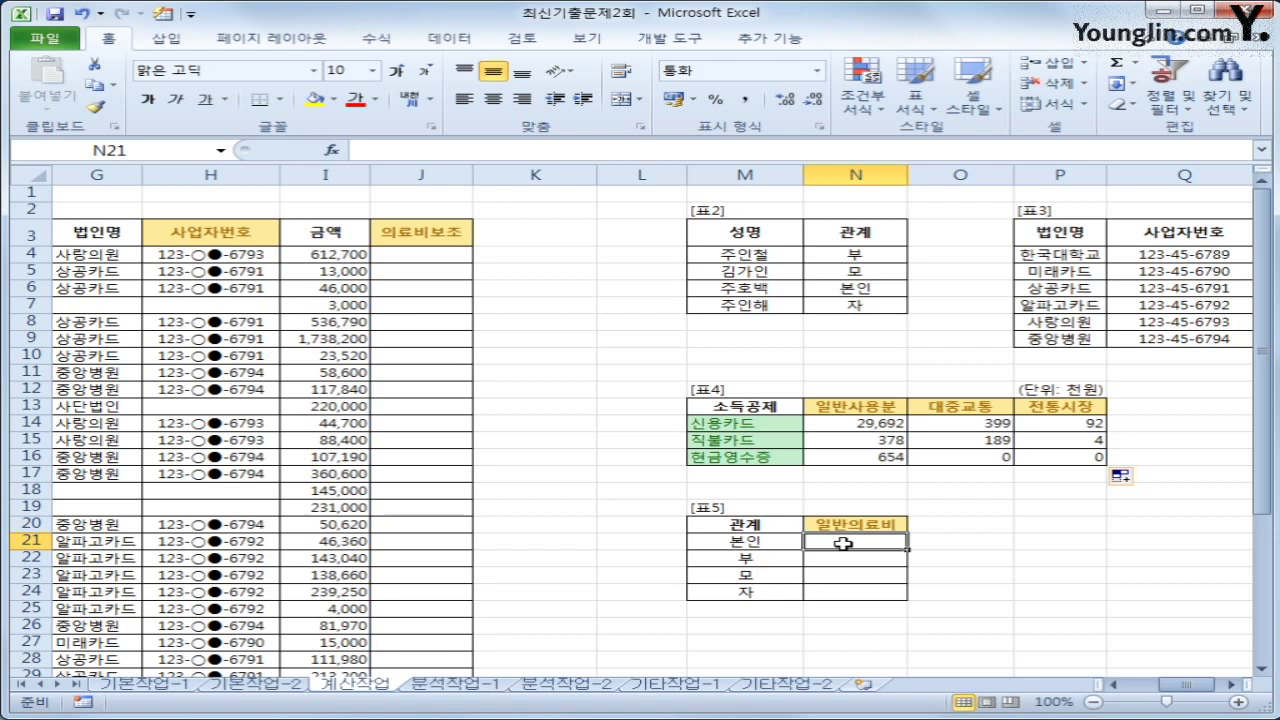
pyautogui.write('=la')
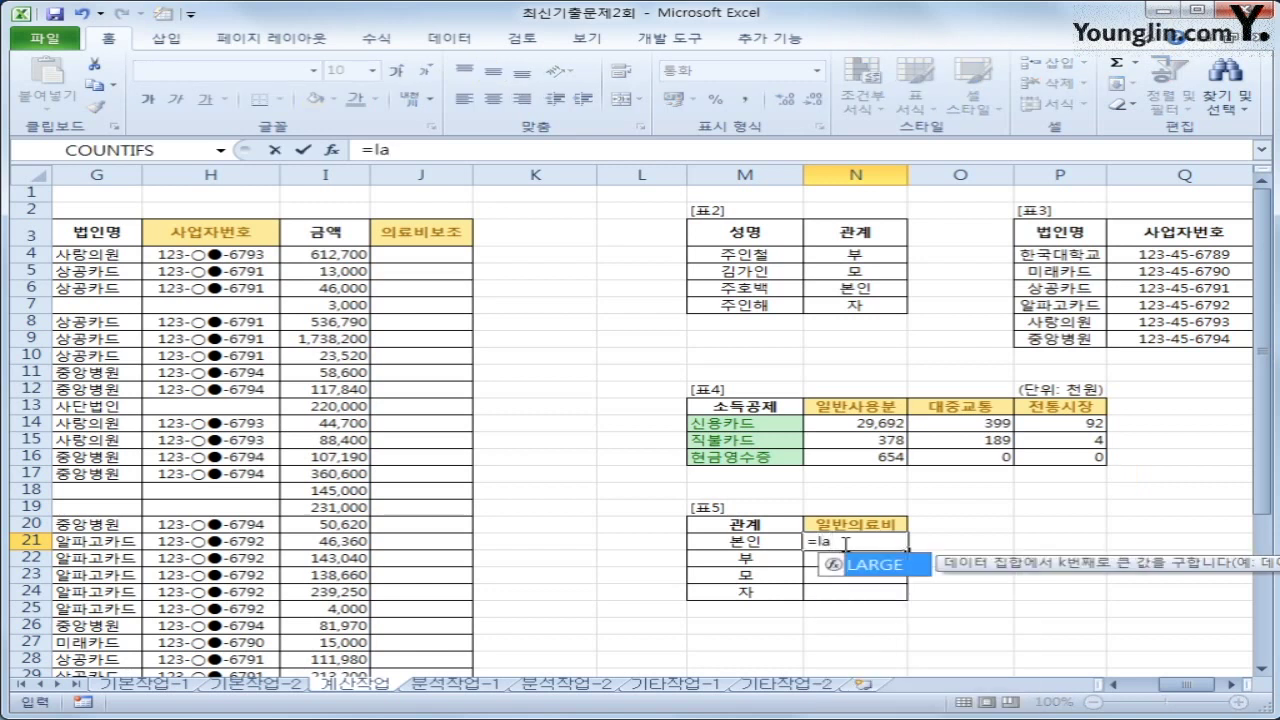
pyautogui.press('Tab')
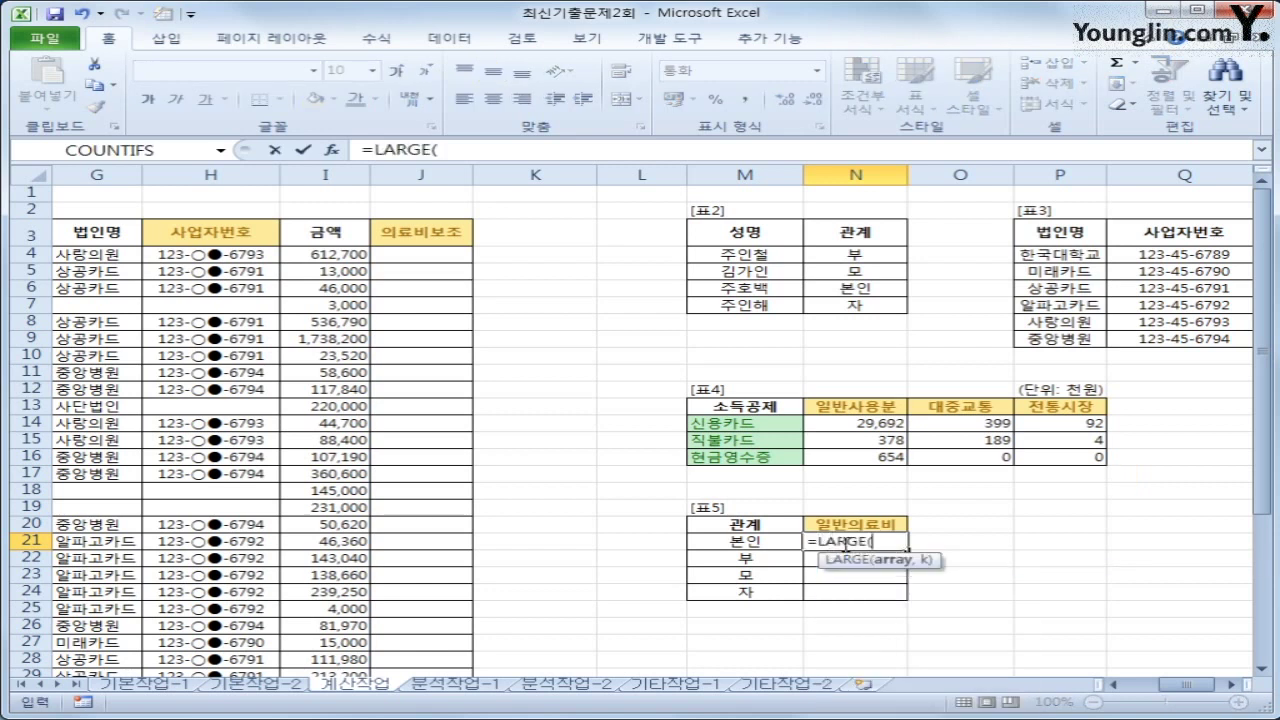
pyautogui.write('if(')
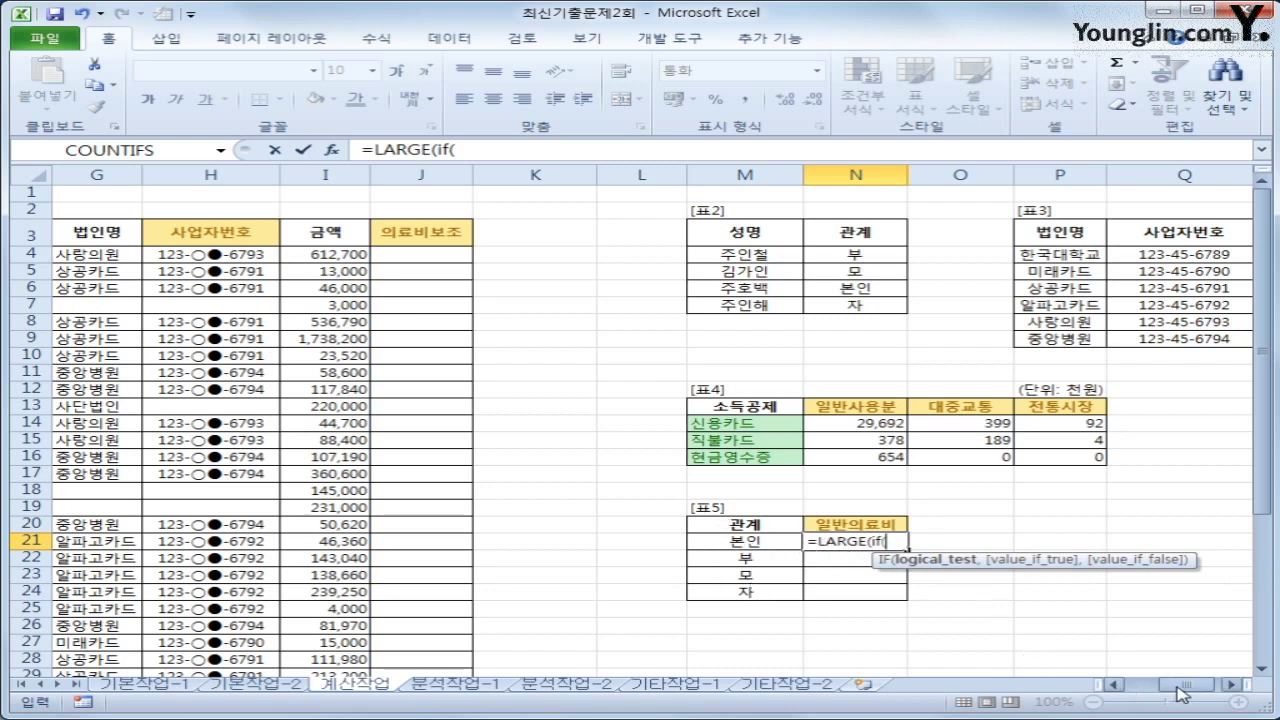
pyautogui.moveTo(1180, 688); pyautogui.dragTo(1142, 688)
pyautogui.moveTo(300, 254); pyautogui.dragTo(293, 636)
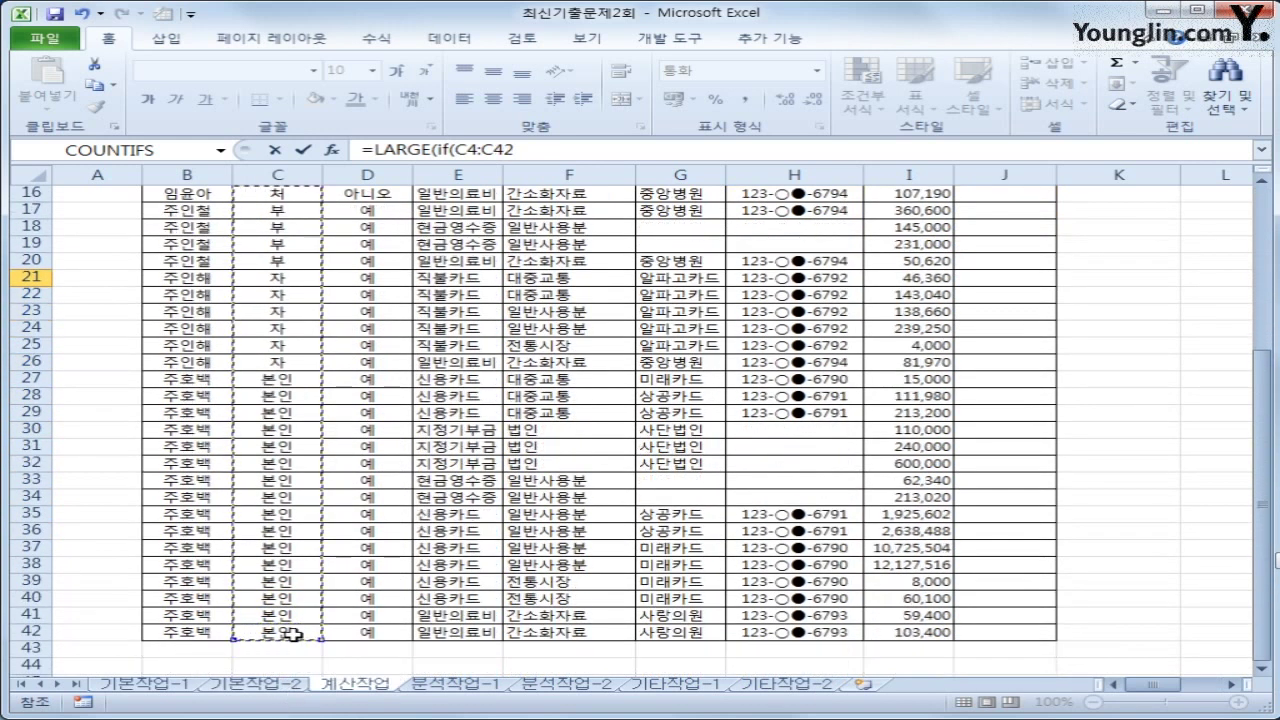
pyautogui.press('F4')
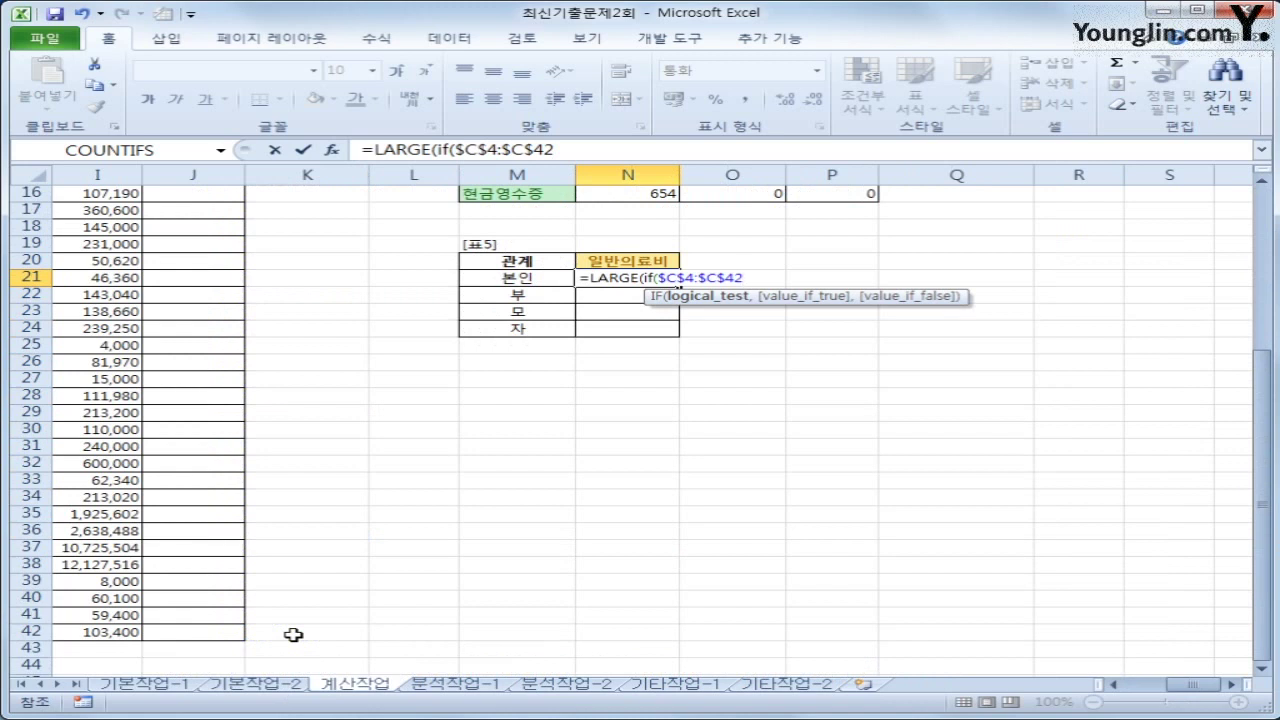
pyautogui.write('=')
pyautogui.press('Left')
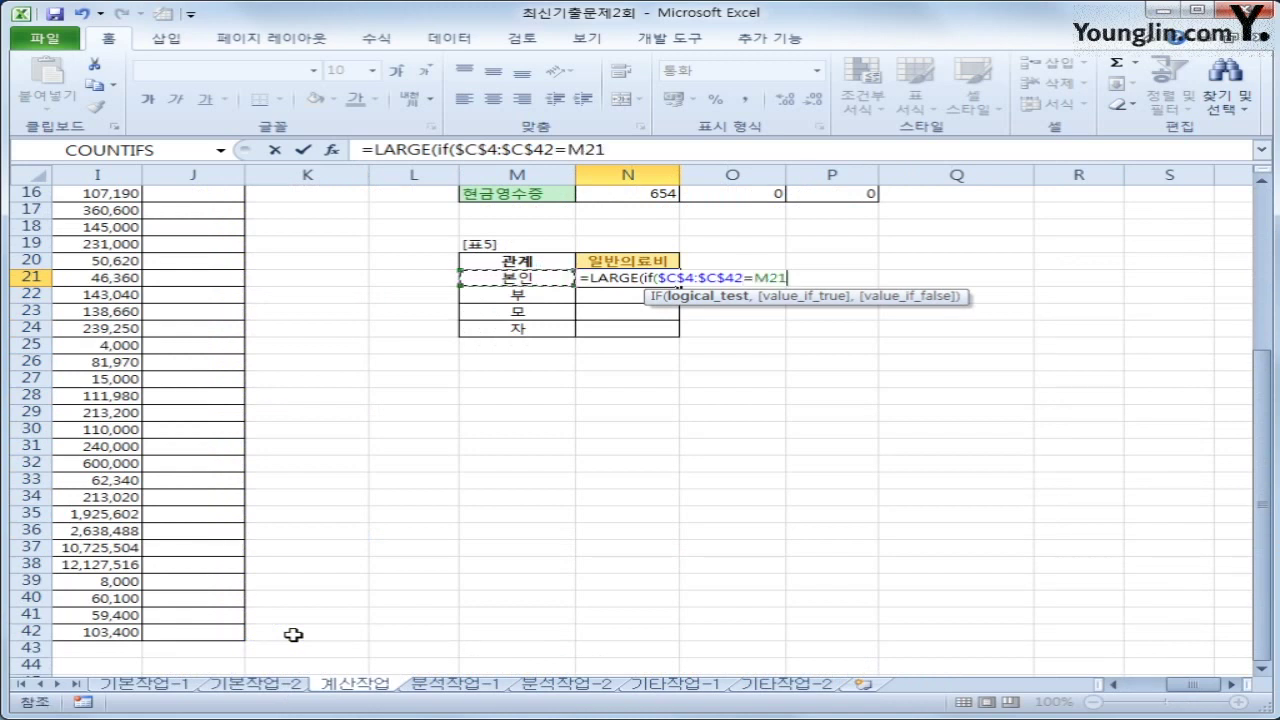
pyautogui.write(')')
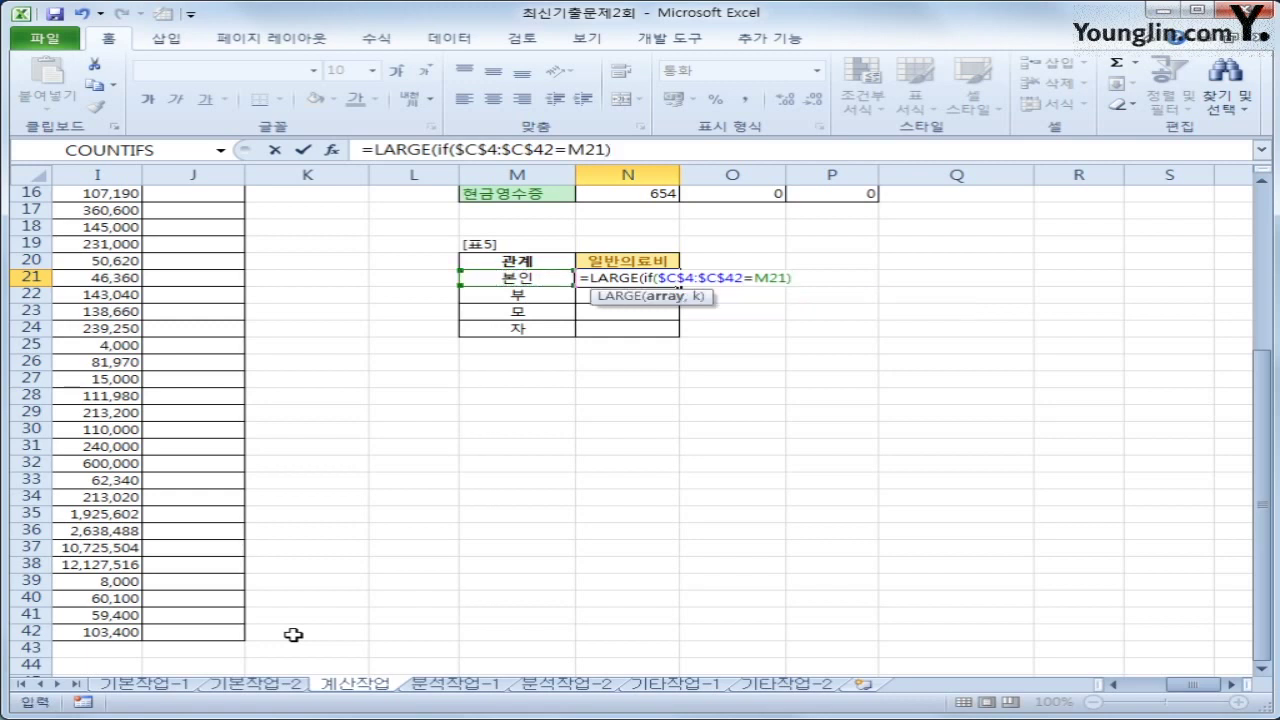
# Step: Multiply N21's condition by a second one matching the 소득공제 column to the 일반의료비 header: *$E$4:$E$42=N$20
pyautogui.write('*')
pyautogui.moveTo(1190, 686); pyautogui.dragTo(1125, 686)
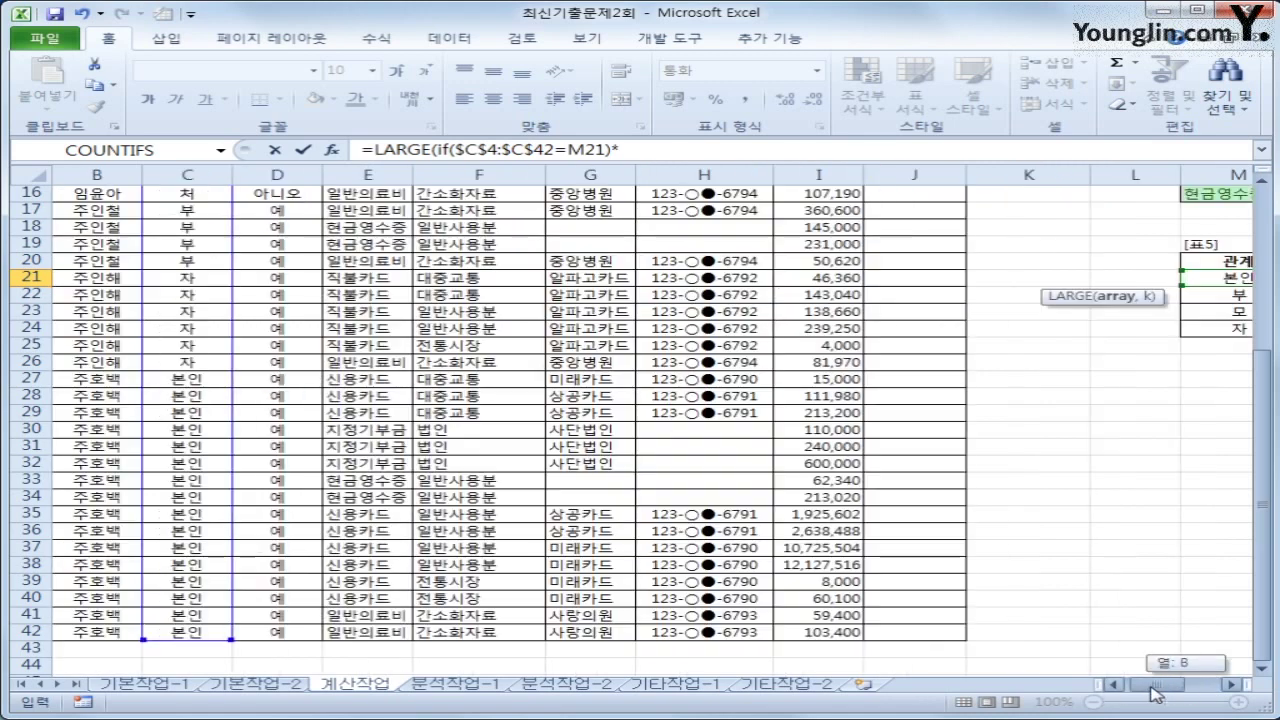
pyautogui.scroll(5, 380, 250)
pyautogui.moveTo(380, 250); pyautogui.dragTo(392, 662)
pyautogui.press('F4')
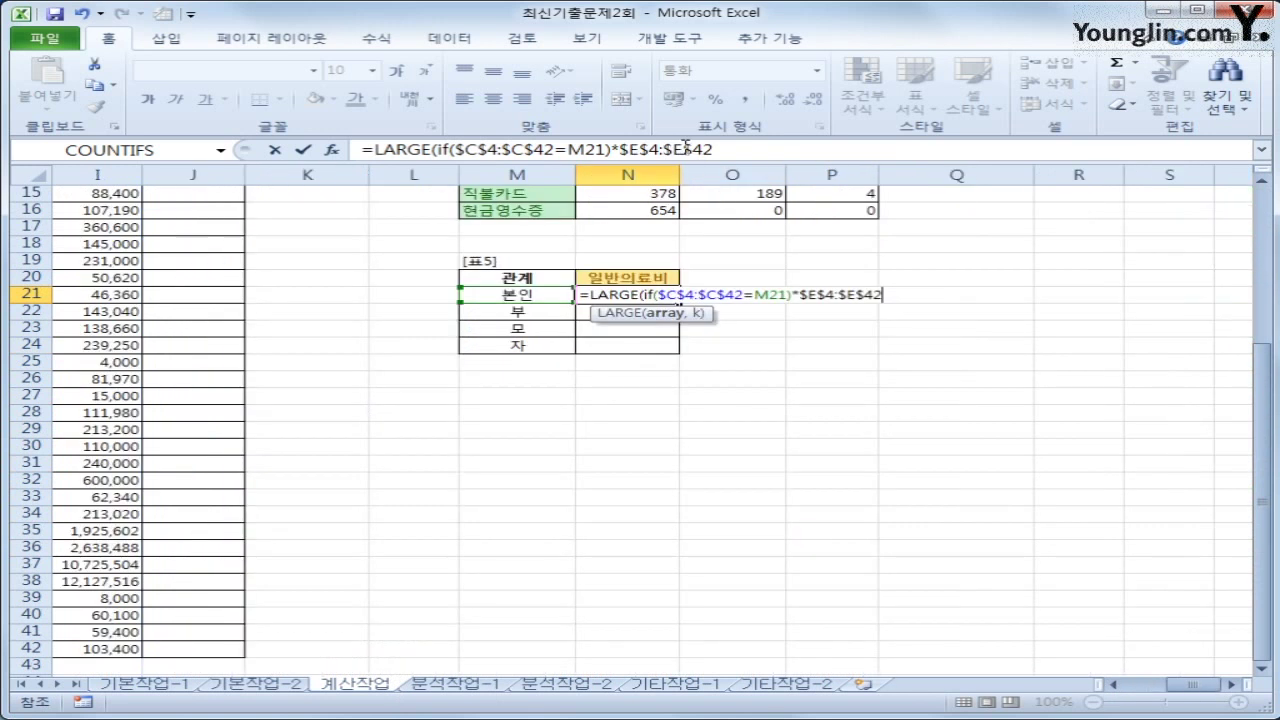
pyautogui.write('=')
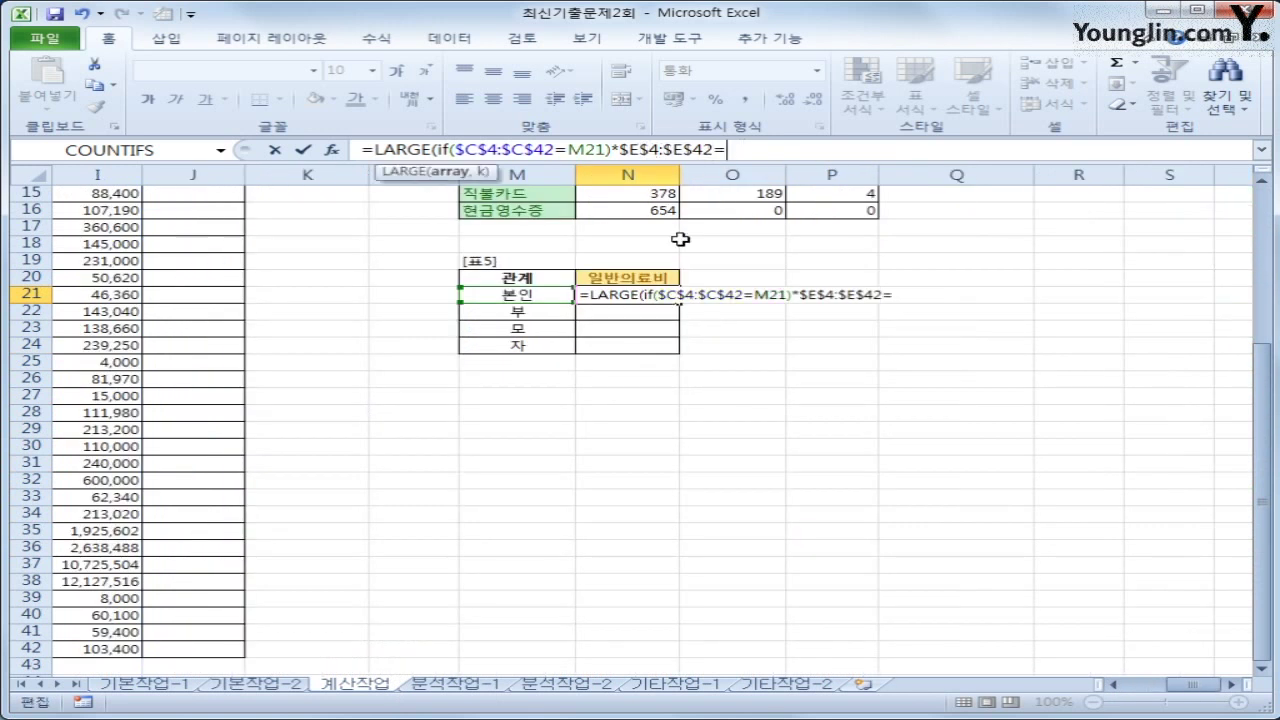
pyautogui.click(628, 277)
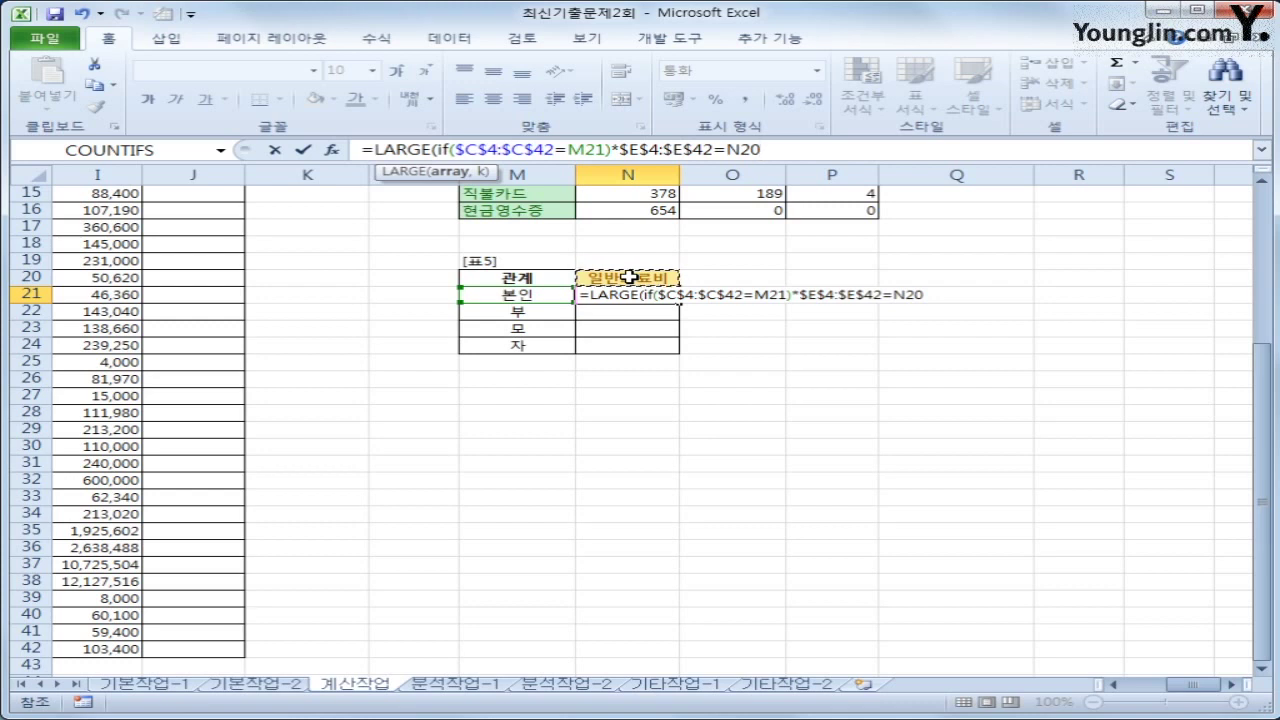
pyautogui.press('F4')
pyautogui.press('F4')
# Step: Enclose N21's second condition in parentheses as ($E$4:$E$42=N$20) and add a comma for the next argument
pyautogui.click(617, 150)
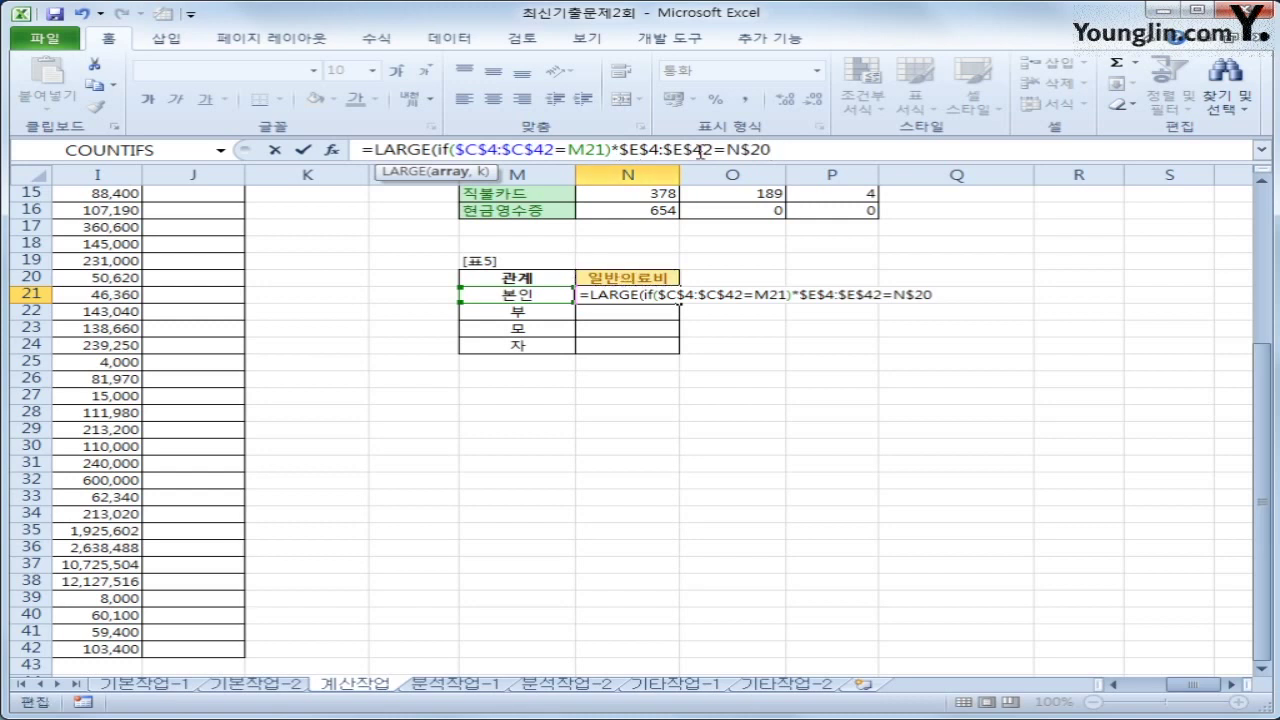
pyautogui.write('(')
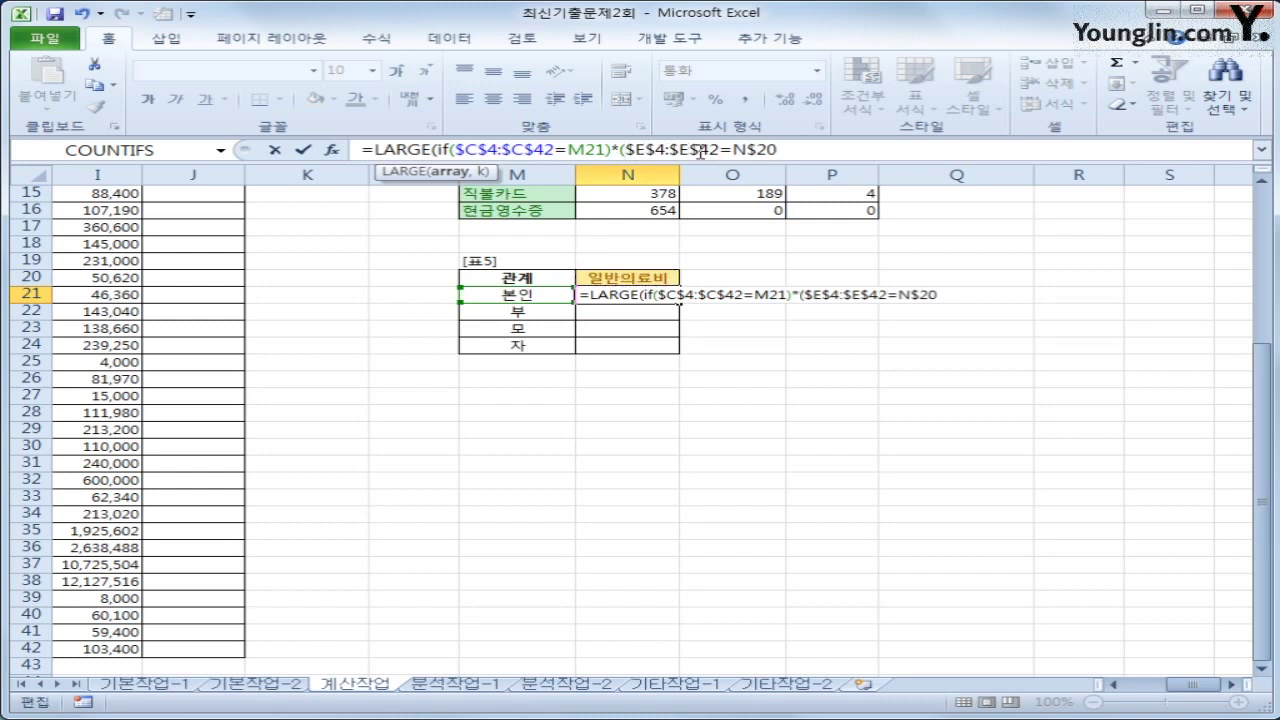
pyautogui.click(793, 150)
pyautogui.write('),')
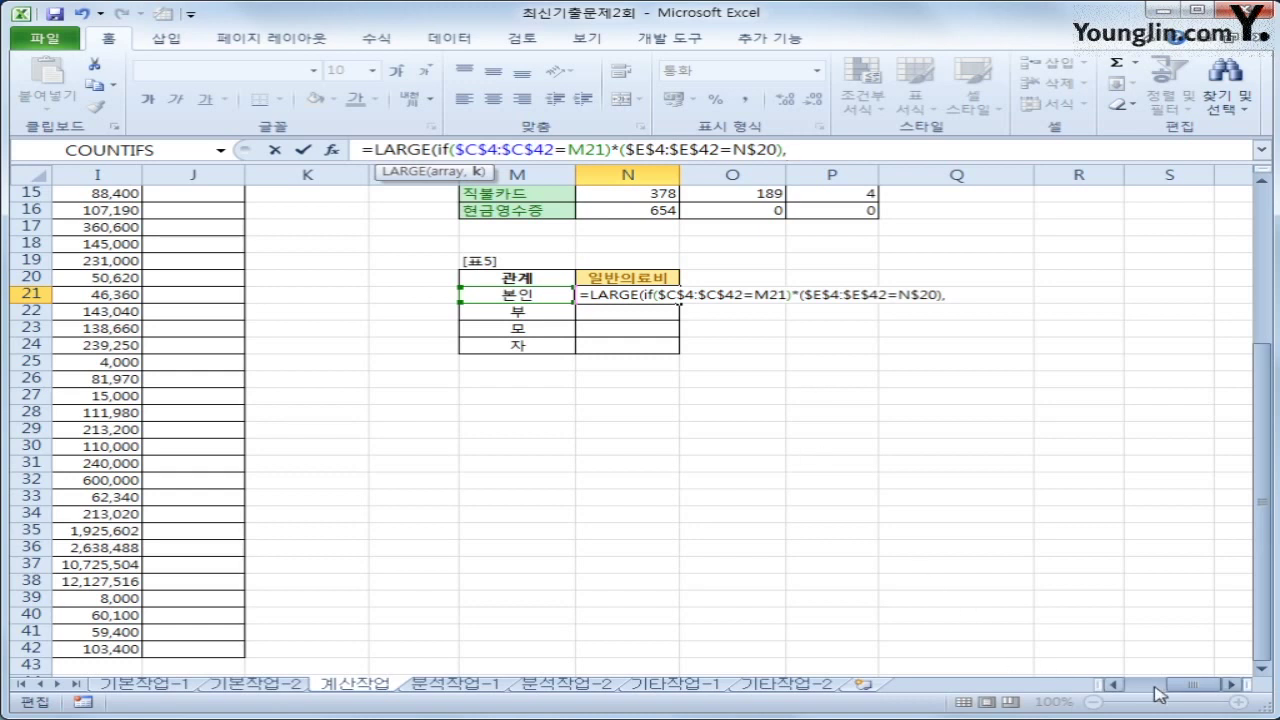
# Step: Add the 금액 range $I$4:$I$42 as N21's value if true and close LARGE with k set to 1
pyautogui.moveTo(1170, 684); pyautogui.dragTo(1135, 684)
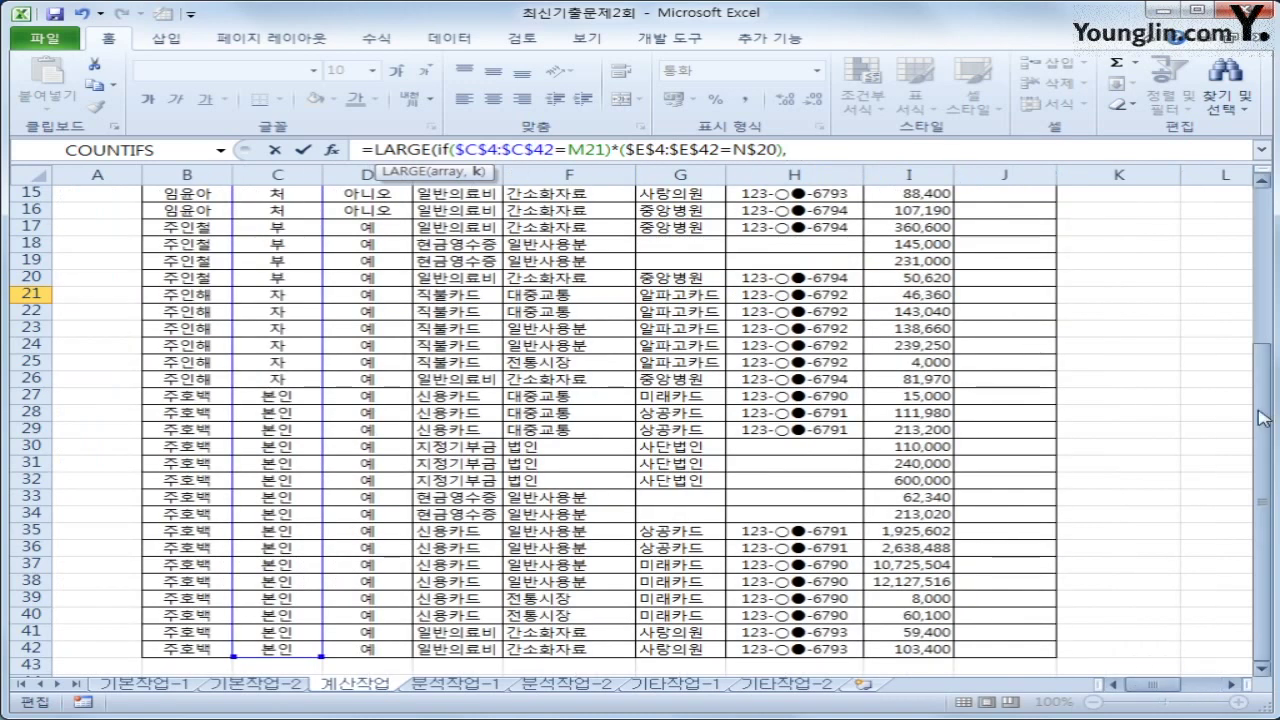
pyautogui.moveTo(1264, 418); pyautogui.dragTo(1264, 278)
pyautogui.moveTo(942, 242); pyautogui.dragTo(916, 650)
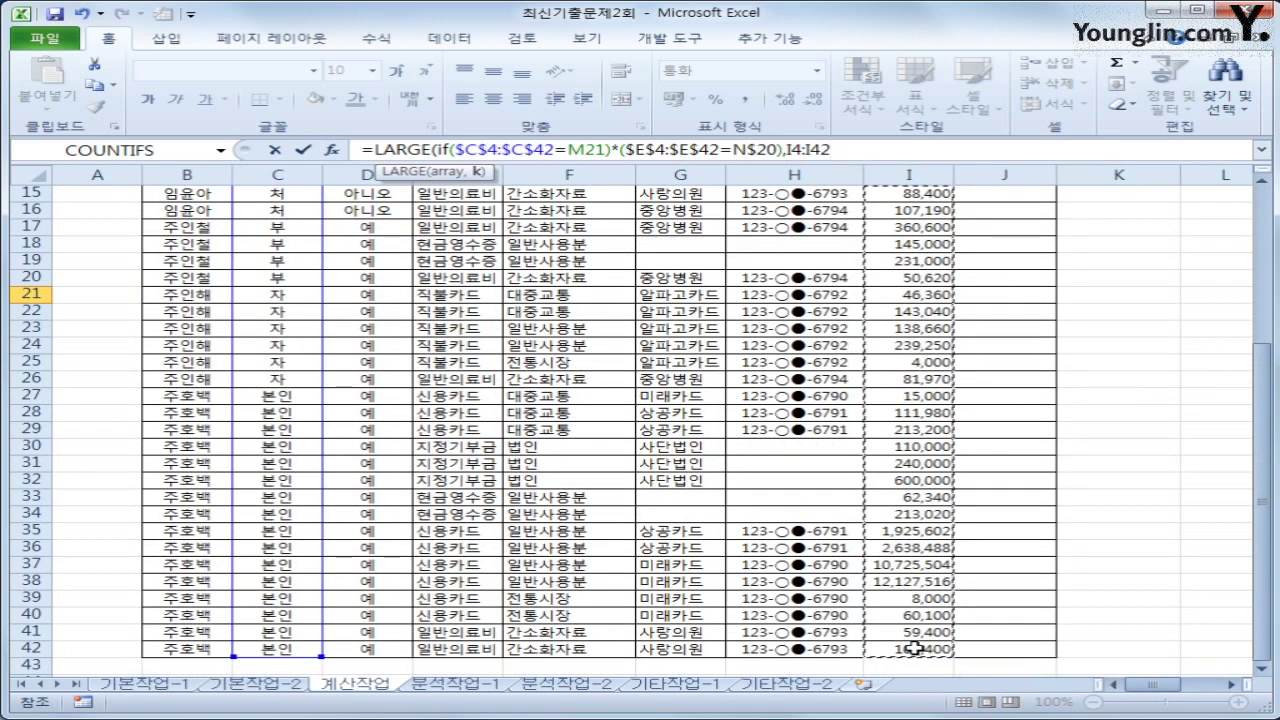
pyautogui.press('F4')
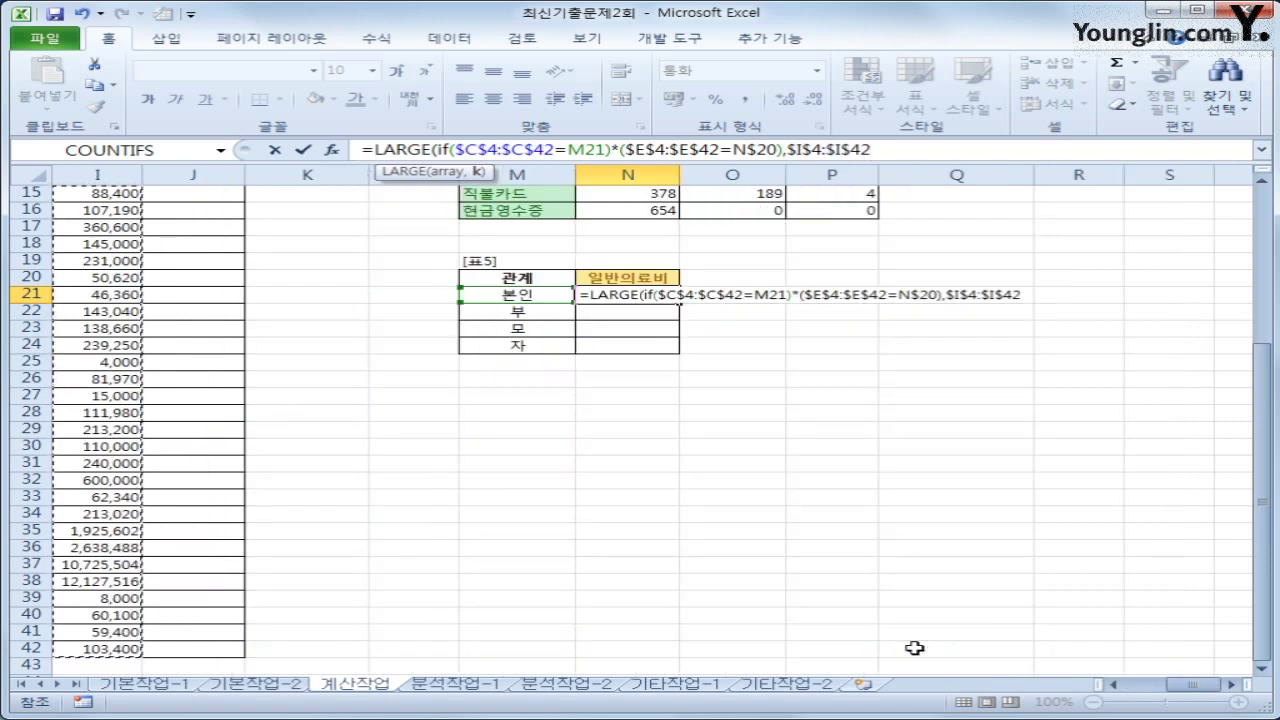
pyautogui.write(')')
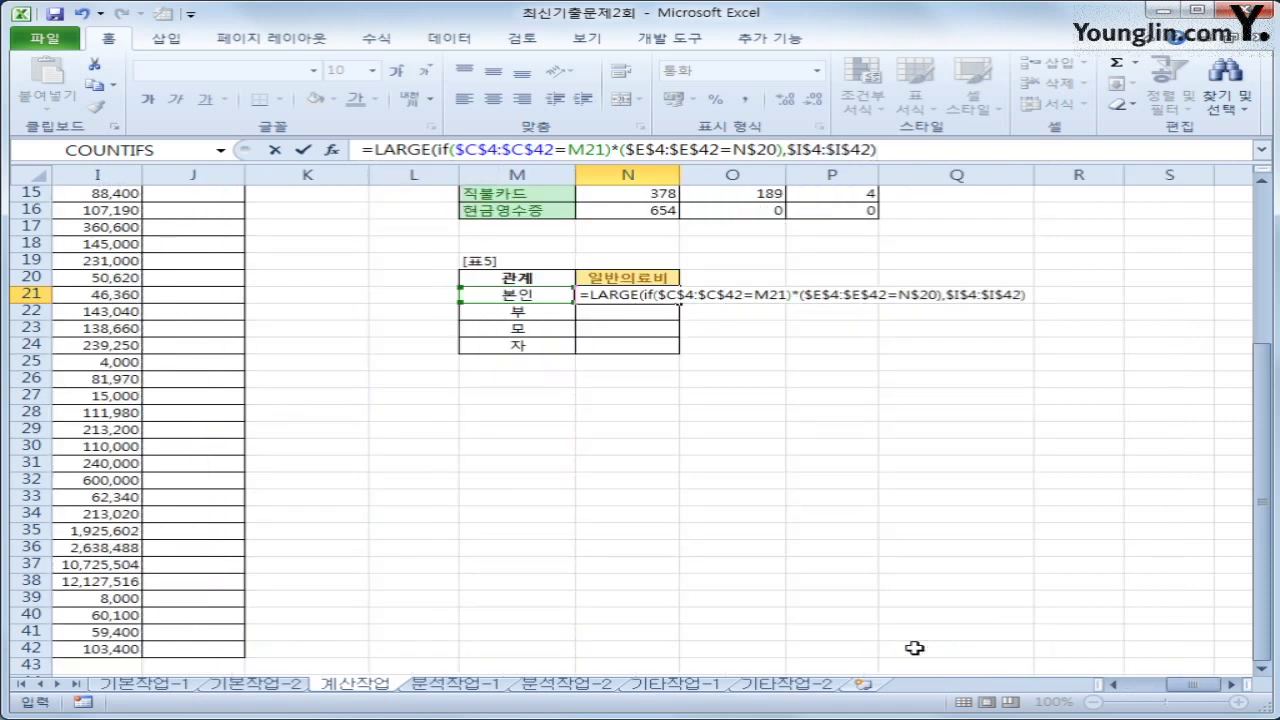
pyautogui.write(',1)')
# Step: Append a minus sign to N21's formula, followed by a copy of LARGE's whole parenthesized argument list with k set to 1
pyautogui.write('-')
pyautogui.moveTo(431, 149); pyautogui.dragTo(900, 149)
pyautogui.hotkey('ctrl', 'c')
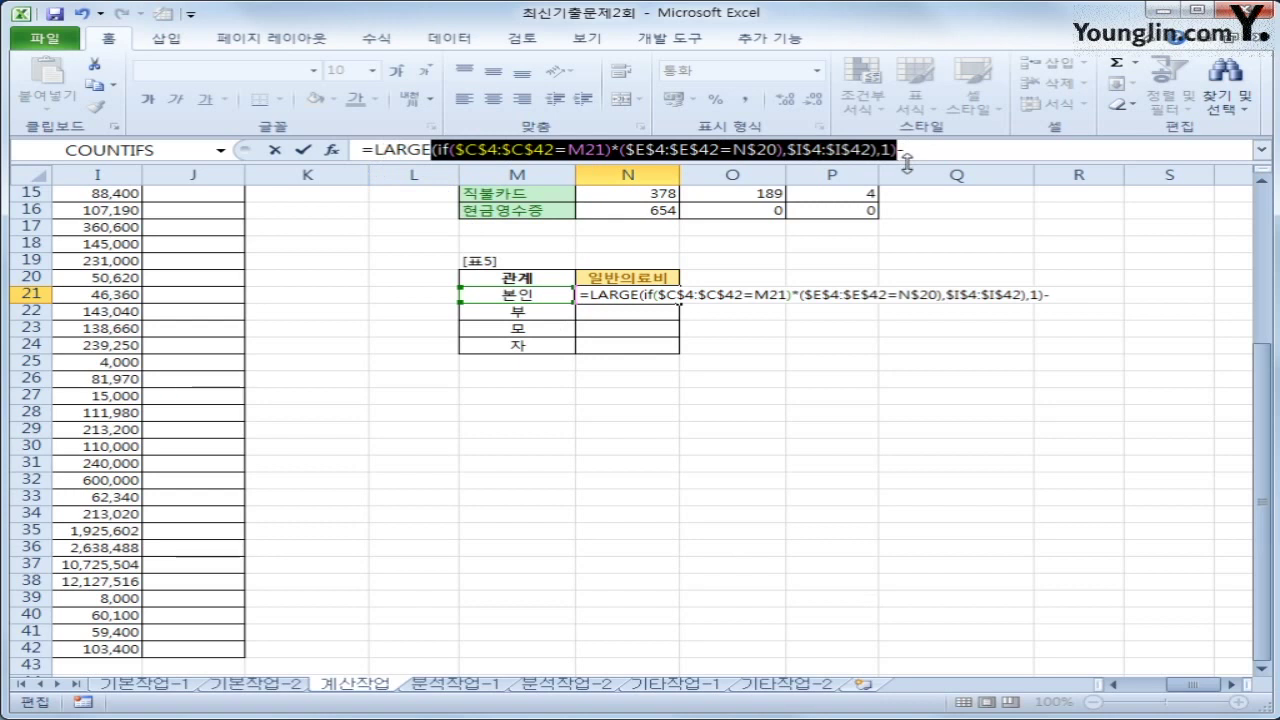
pyautogui.click(905, 150)
pyautogui.hotkey('ctrl', 'v')
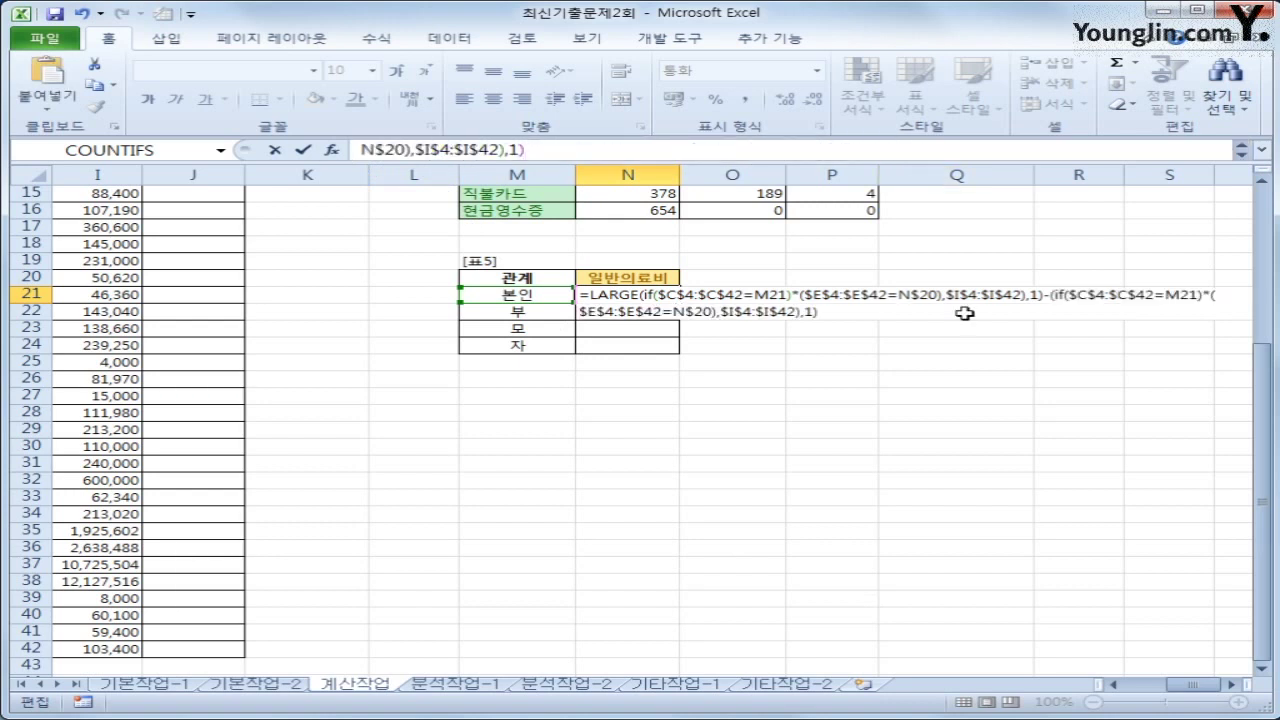
# Step: Insert the SMALL function name after the minus sign, before the copied argument list in N21
pyautogui.click(1265, 151)
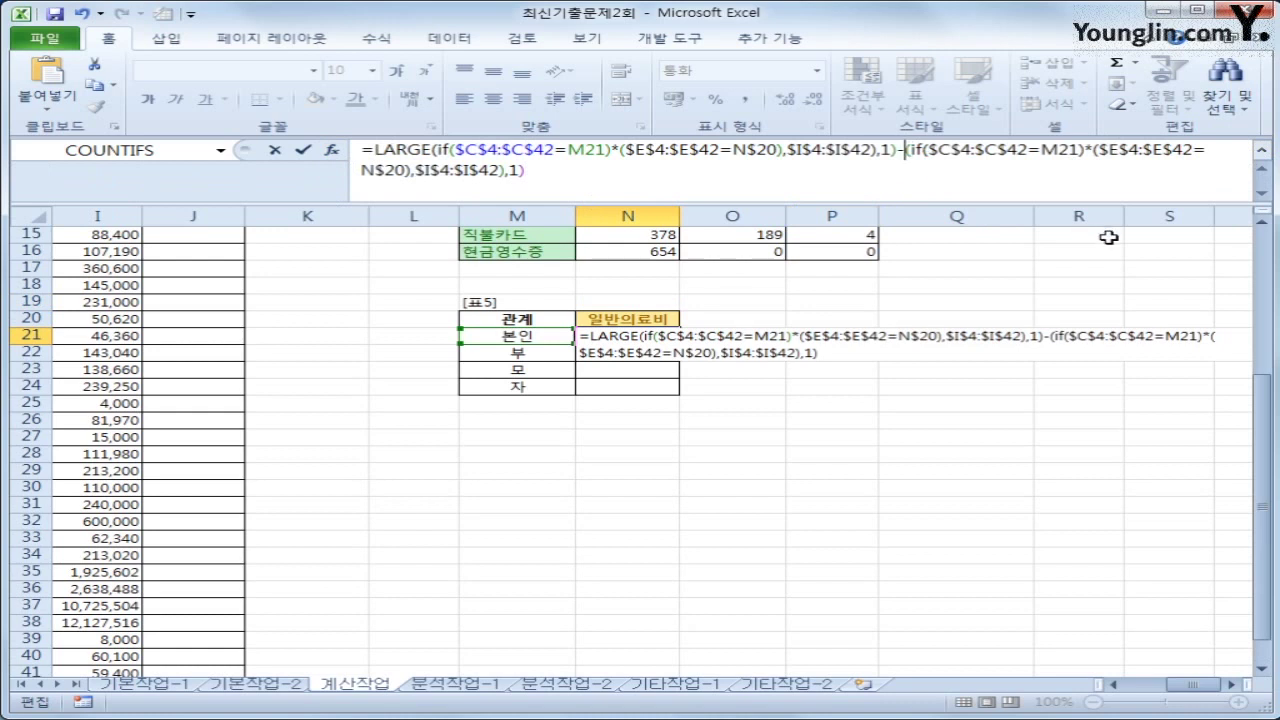
pyautogui.write('sm')
pyautogui.press('Tab')
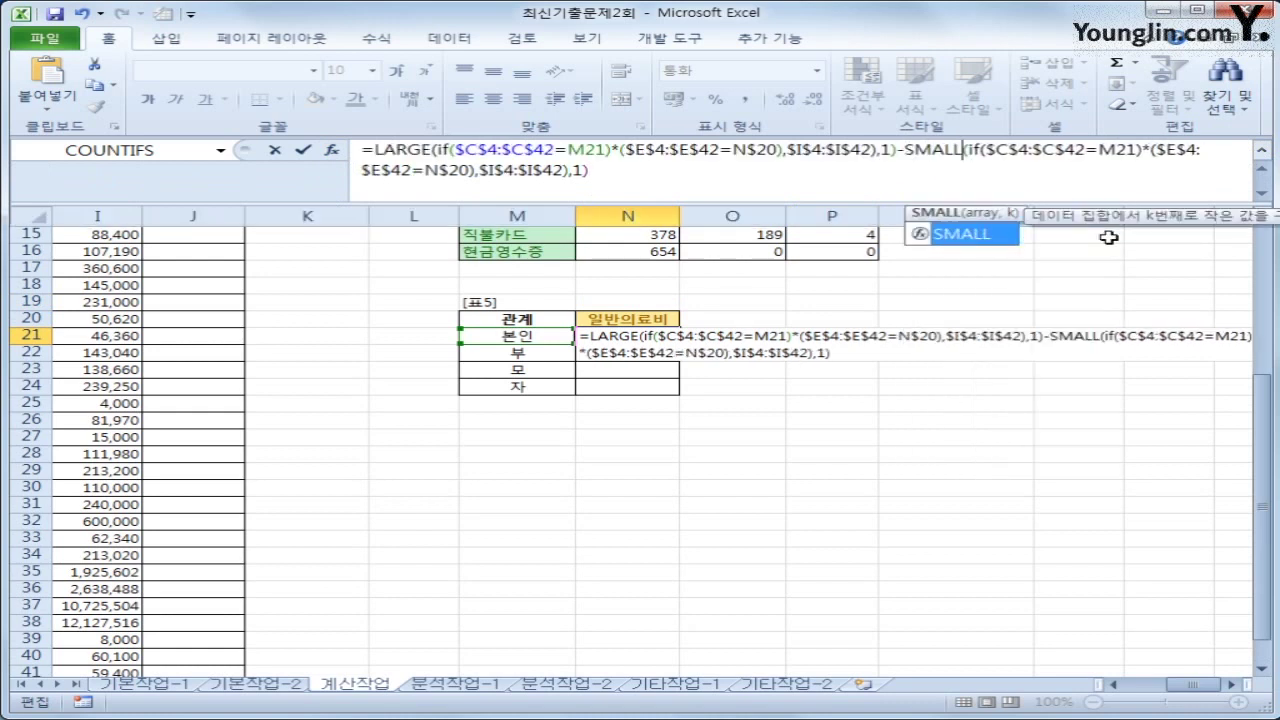
# Step: Try to enter N21's LARGE minus SMALL formula as an array formula
pyautogui.click(813, 177)
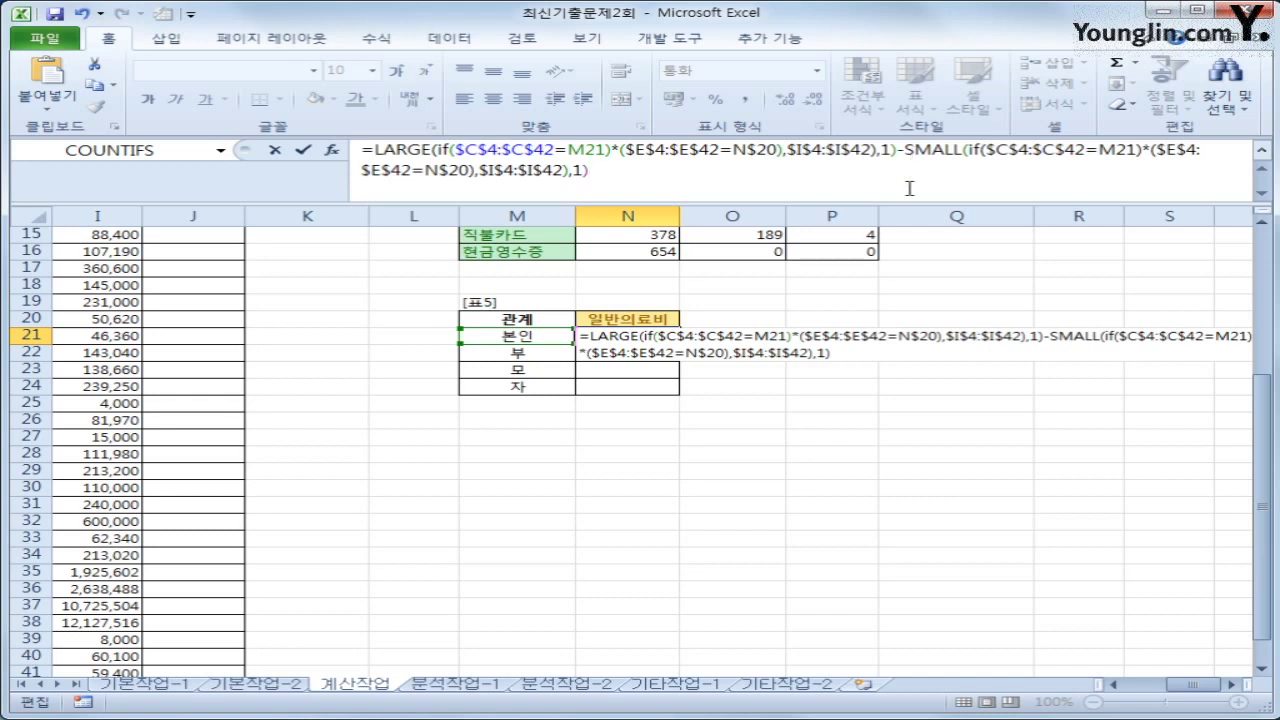
pyautogui.hotkey('ctrl', 'shift', 'Return')
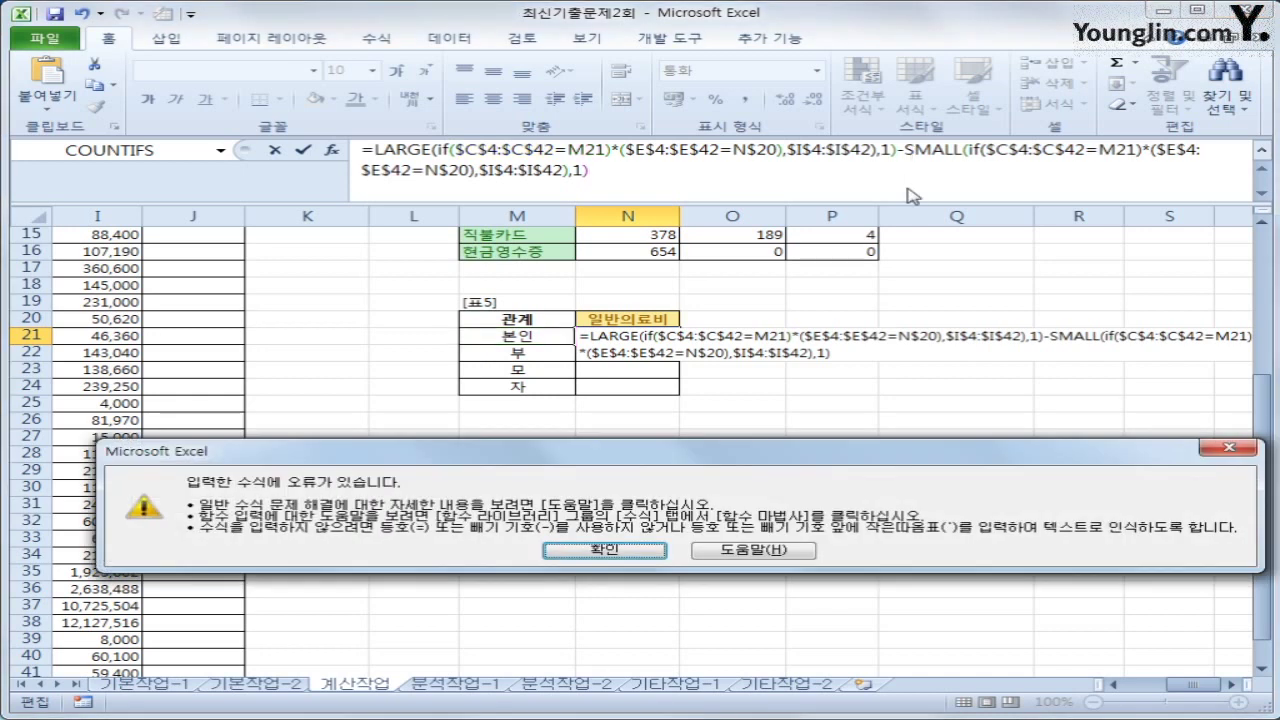
pyautogui.click(575, 558)
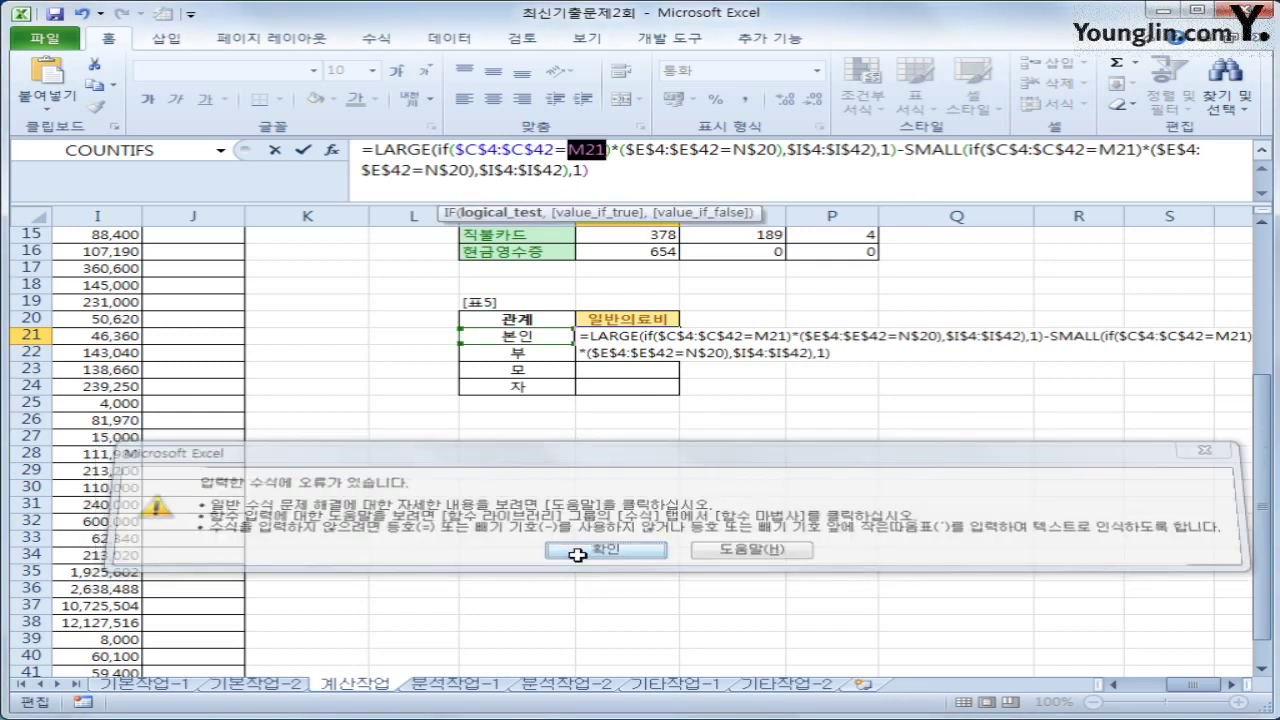
# Step: Add the missing opening parenthesis before $C$4:$C$42=M21 in the IF condition inside N21's LARGE function
pyautogui.click(616, 156)
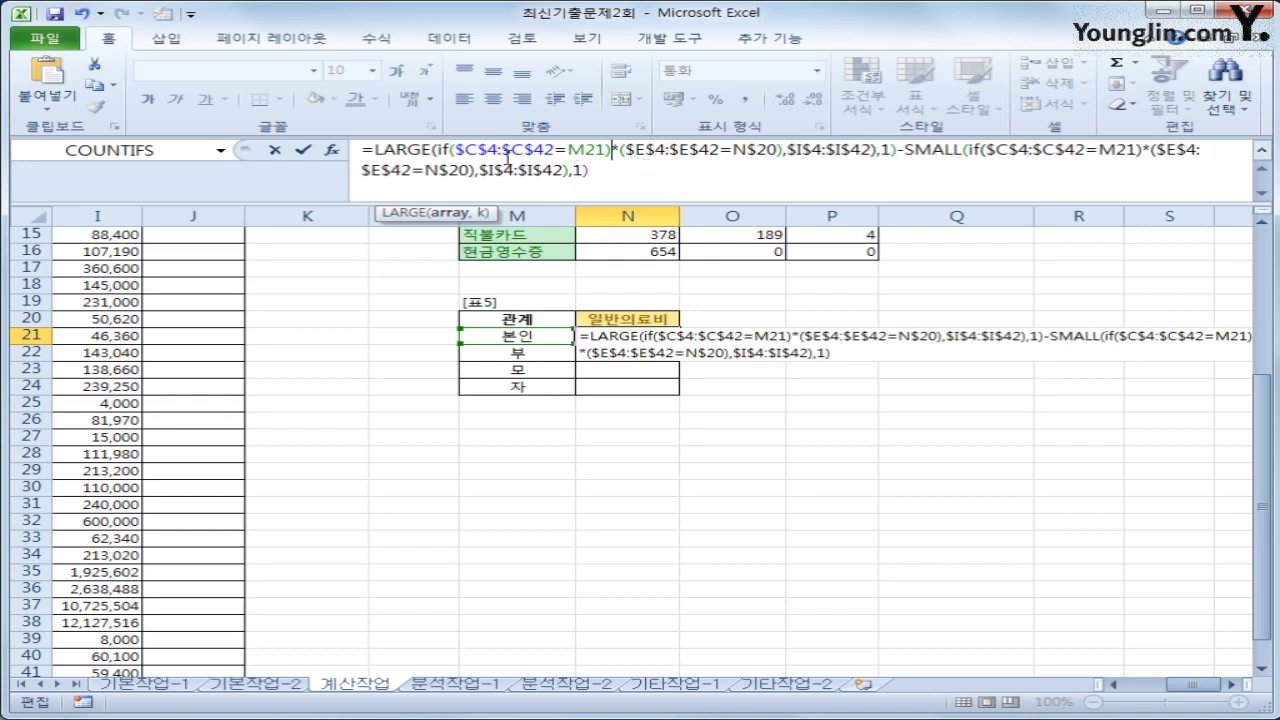
pyautogui.doubleClick(456, 149)
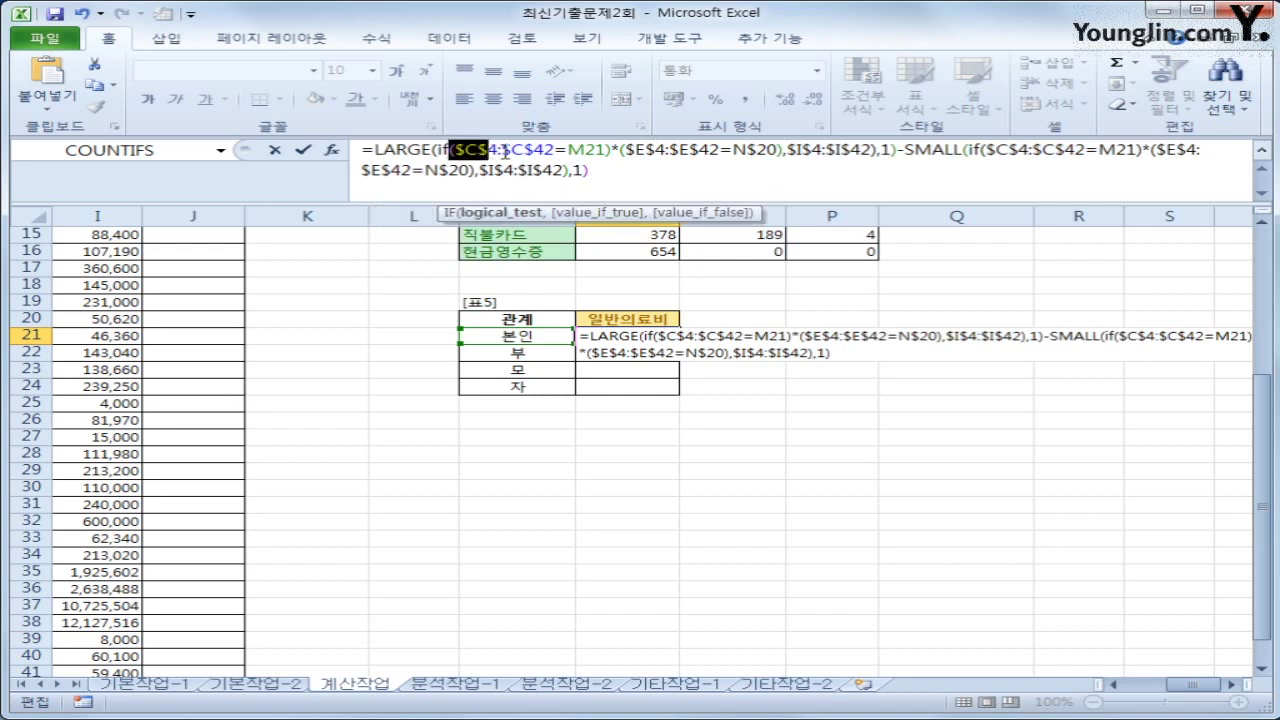
pyautogui.click(561, 174)
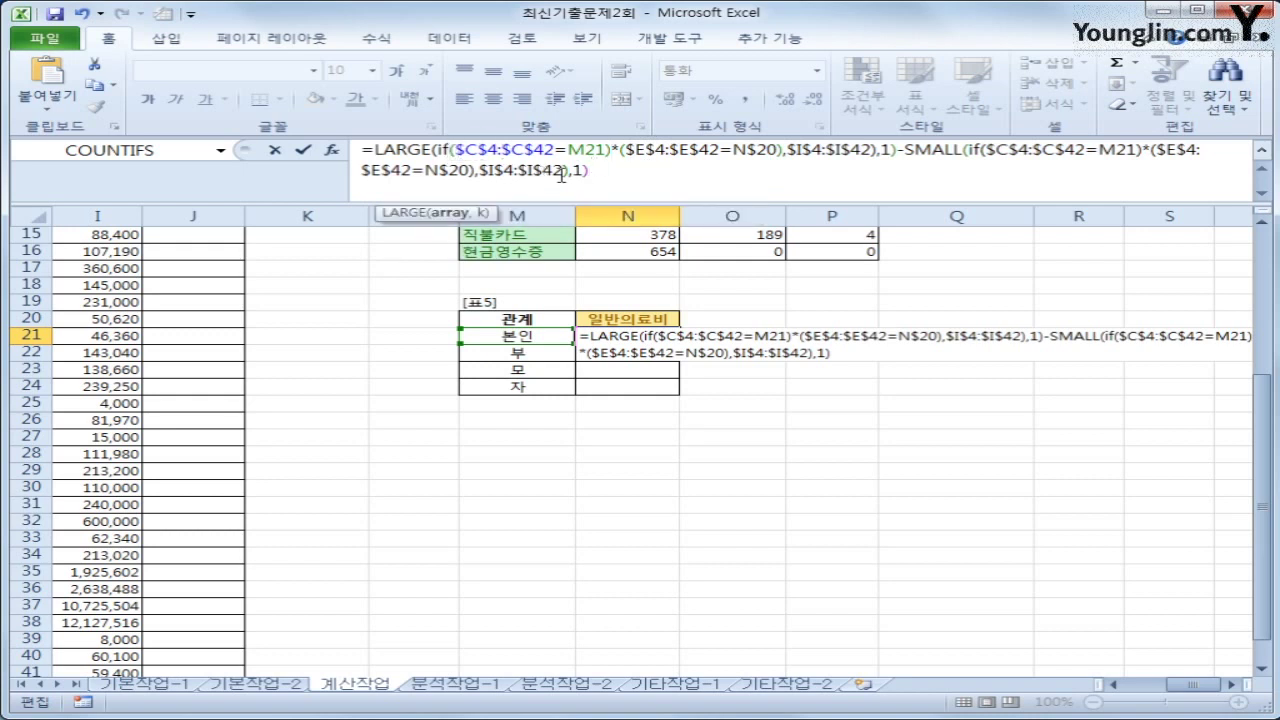
pyautogui.write('(')
pyautogui.click(453, 149)
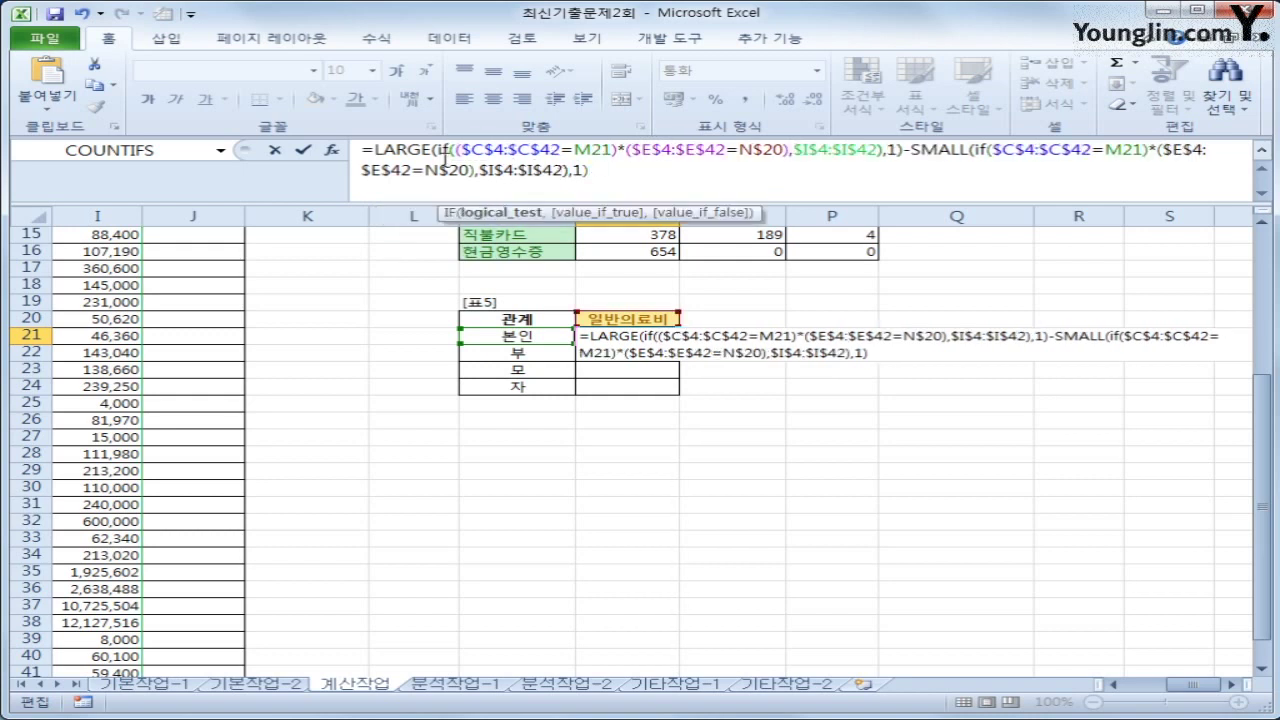
# Step: Add the missing opening parenthesis before $C$4:$C$42=M21 in the IF condition inside N21's SMALL function
pyautogui.moveTo(453, 149); pyautogui.dragTo(791, 157)
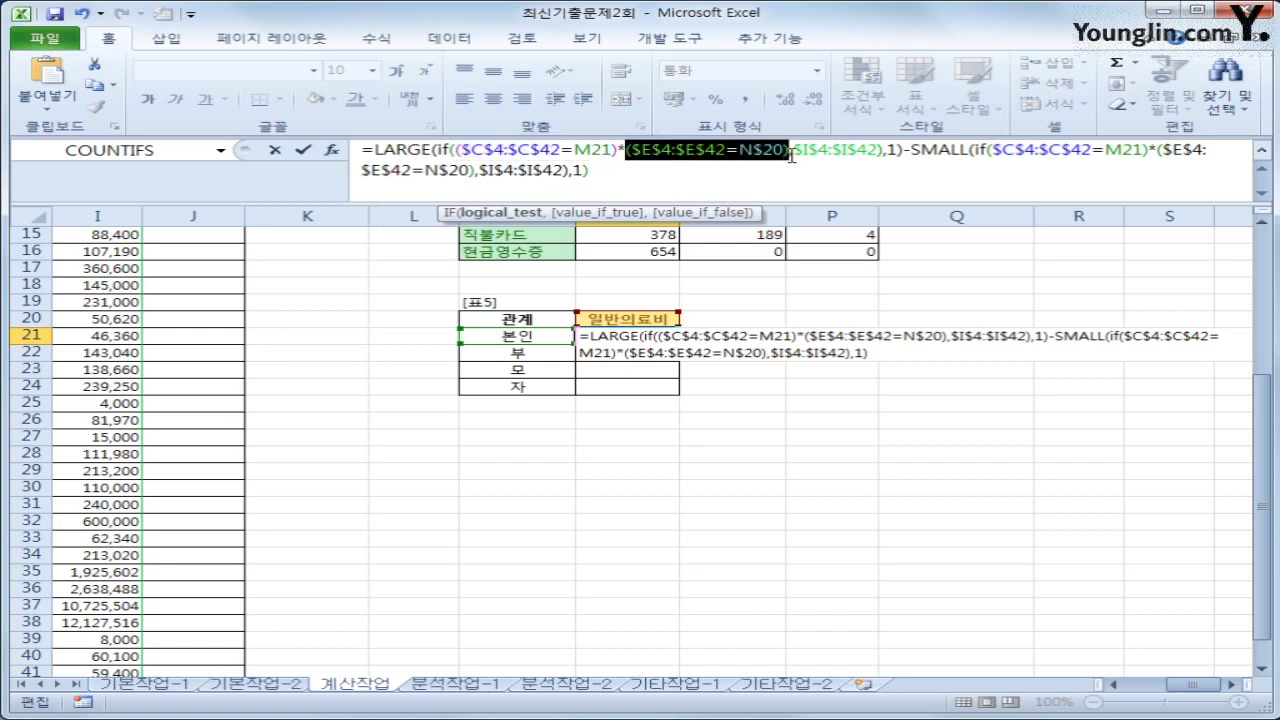
pyautogui.click(877, 150)
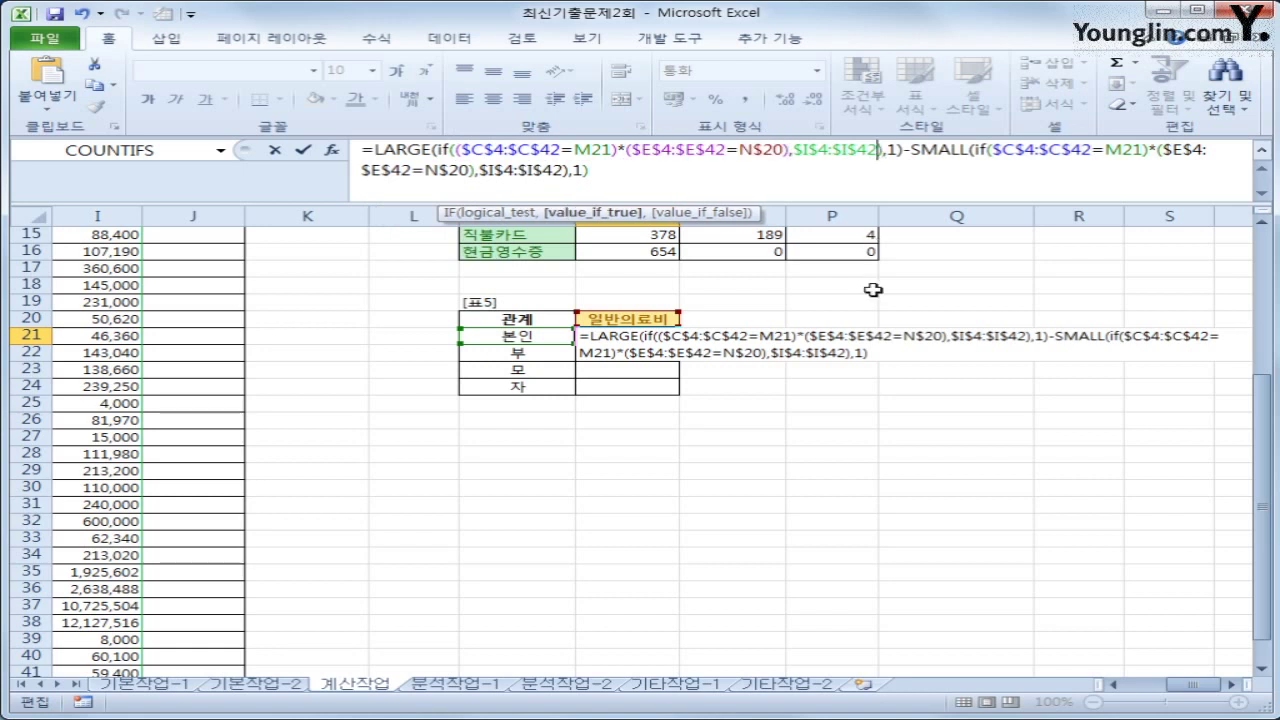
pyautogui.click(904, 150)
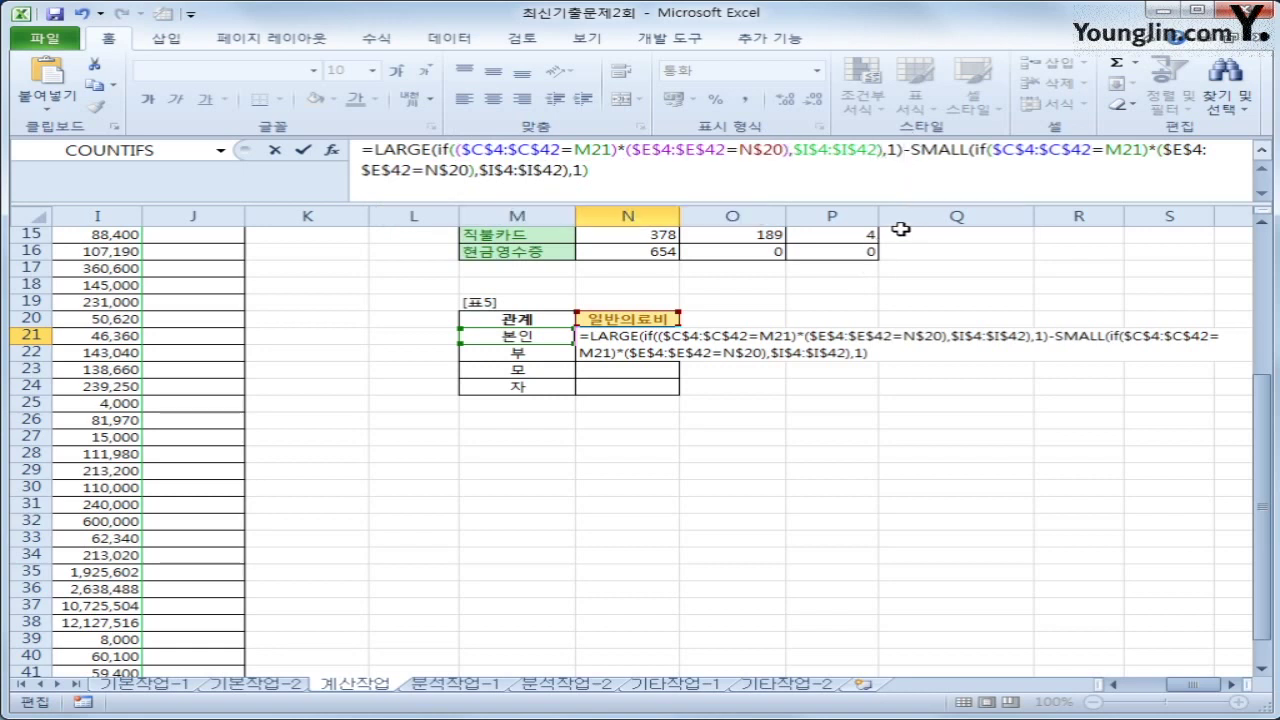
pyautogui.click(991, 150)
pyautogui.write('(')
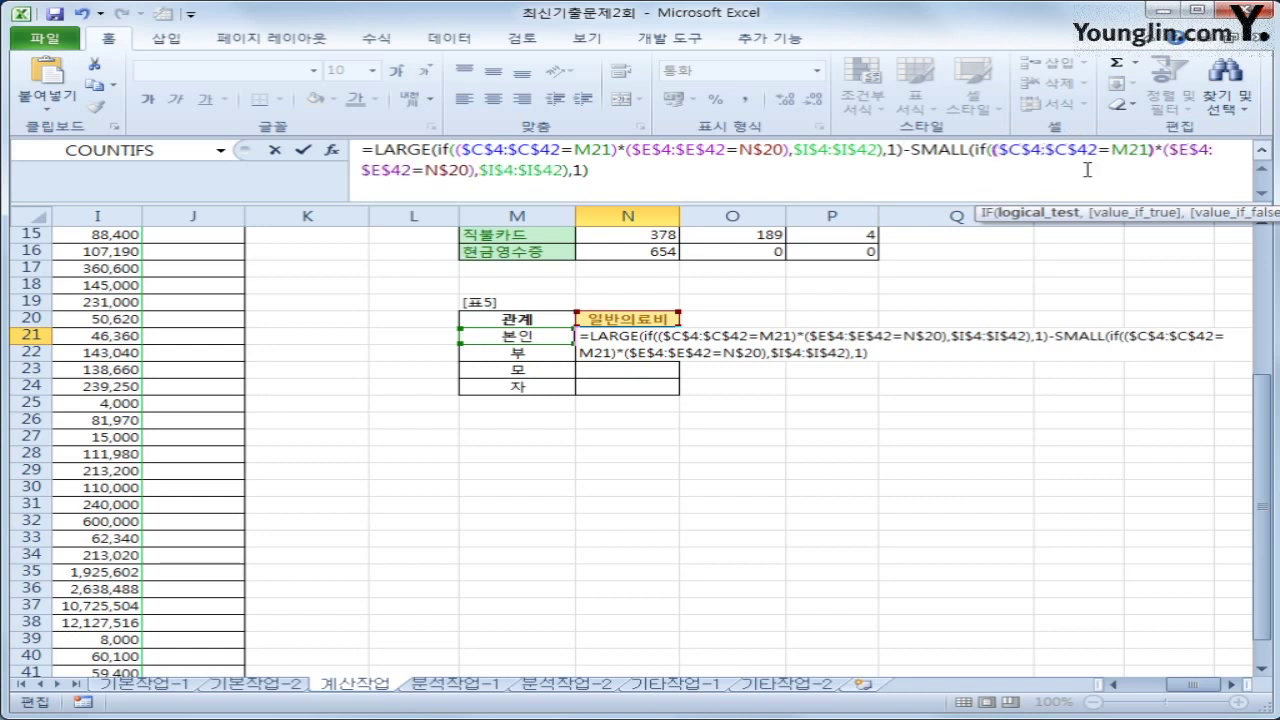
# Step: Confirm the LARGE-minus-SMALL formula in N21 as an array formula and fill it down through N24
pyautogui.click(829, 174)
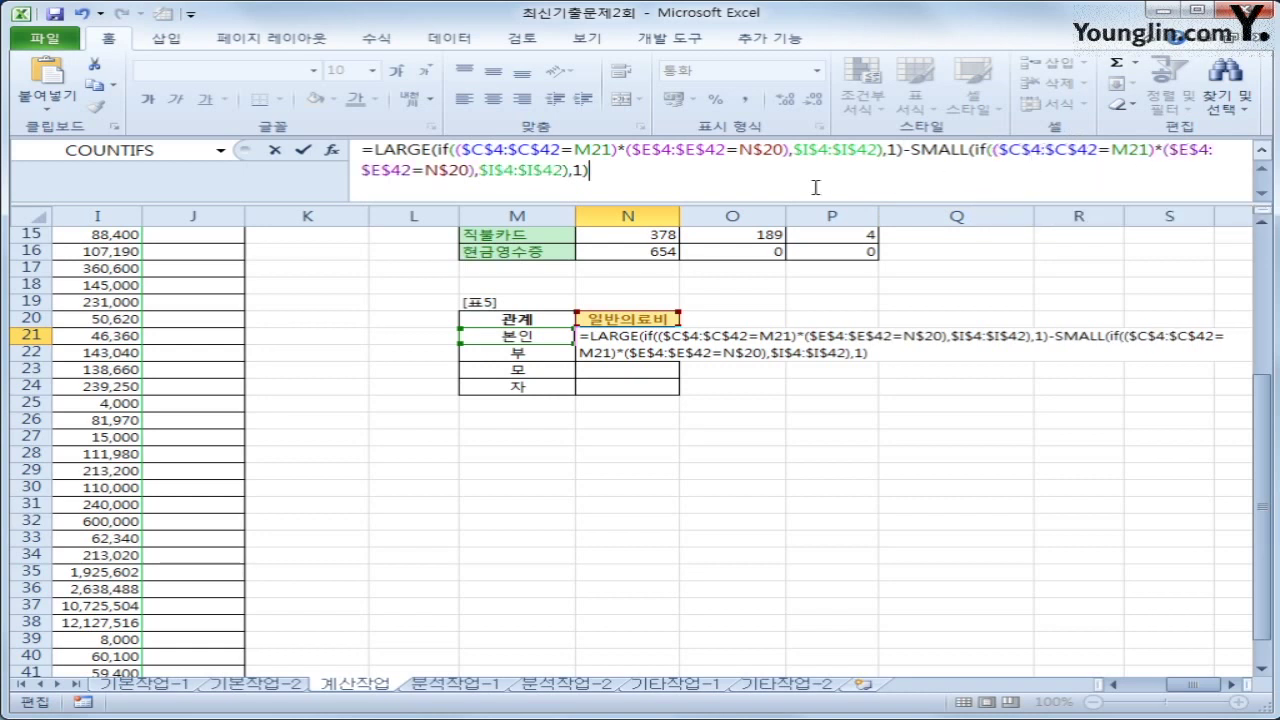
pyautogui.hotkey('ctrl', 'shift', 'Return')
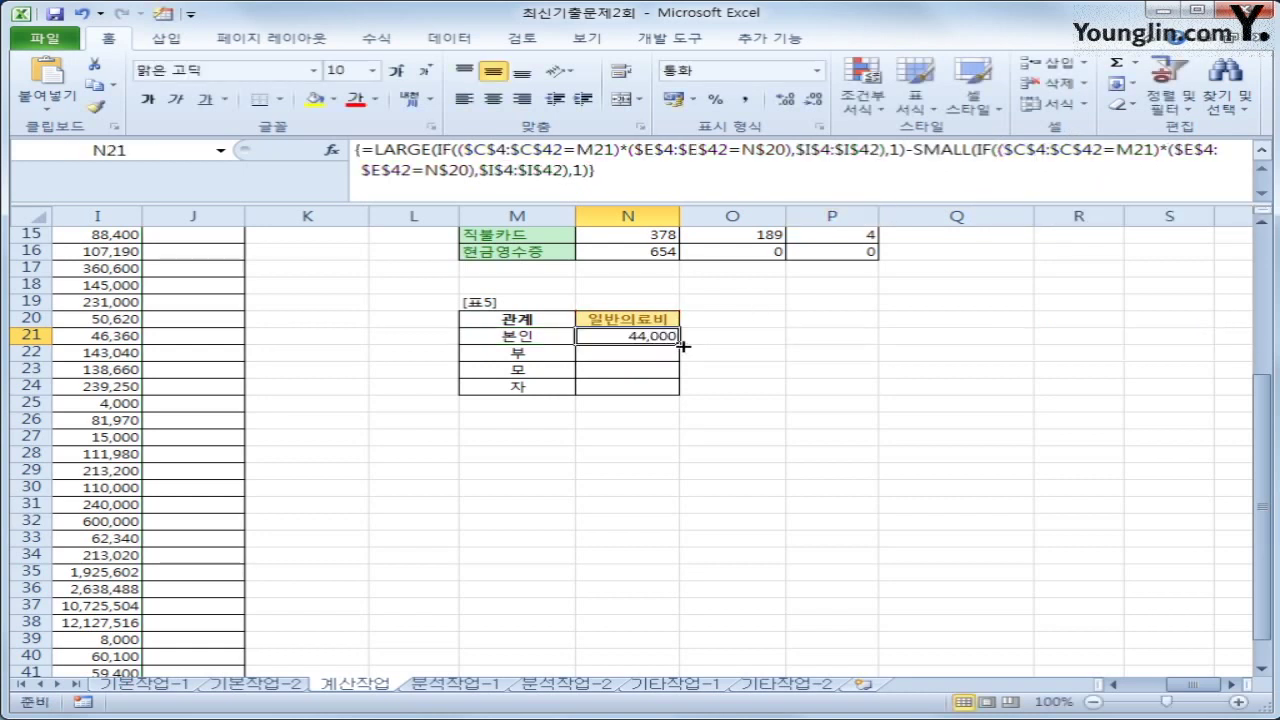
pyautogui.moveTo(683, 346); pyautogui.dragTo(668, 397)
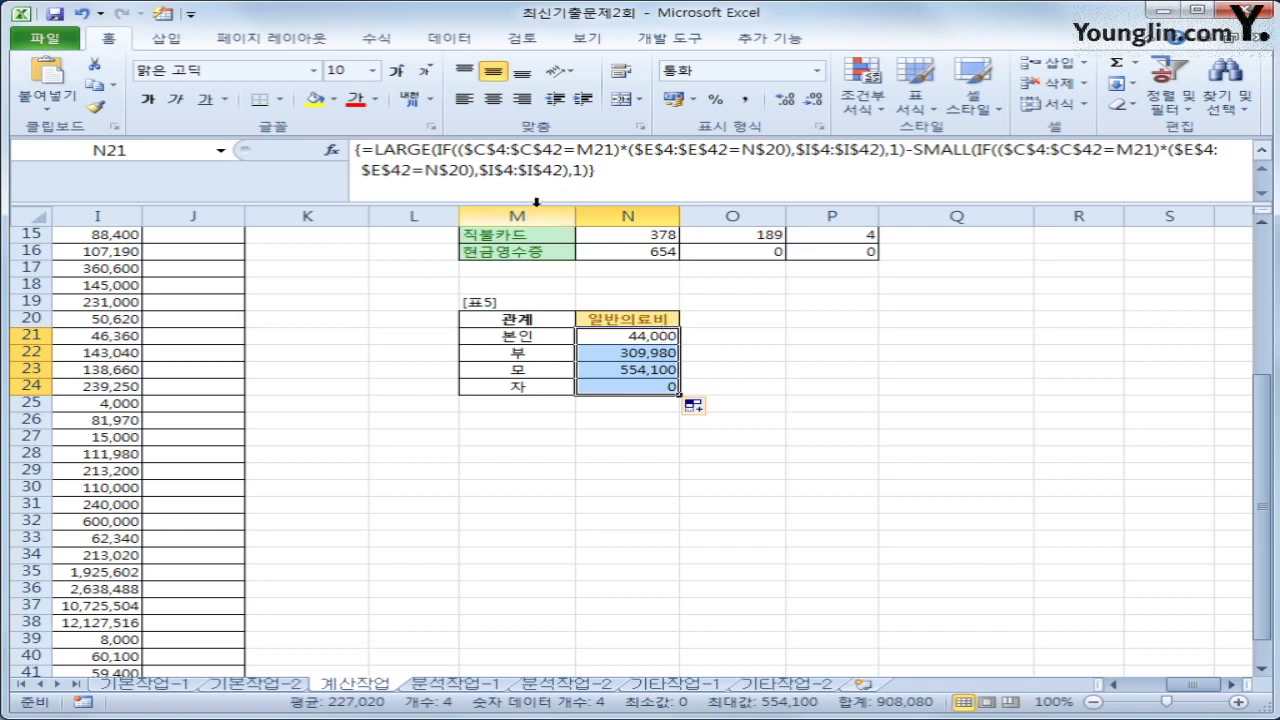
# Step: Examine the relation and deduction-type conditions of the first IF in N21, then re-enter the formula as an array formula
pyautogui.moveTo(458, 150); pyautogui.dragTo(793, 150)
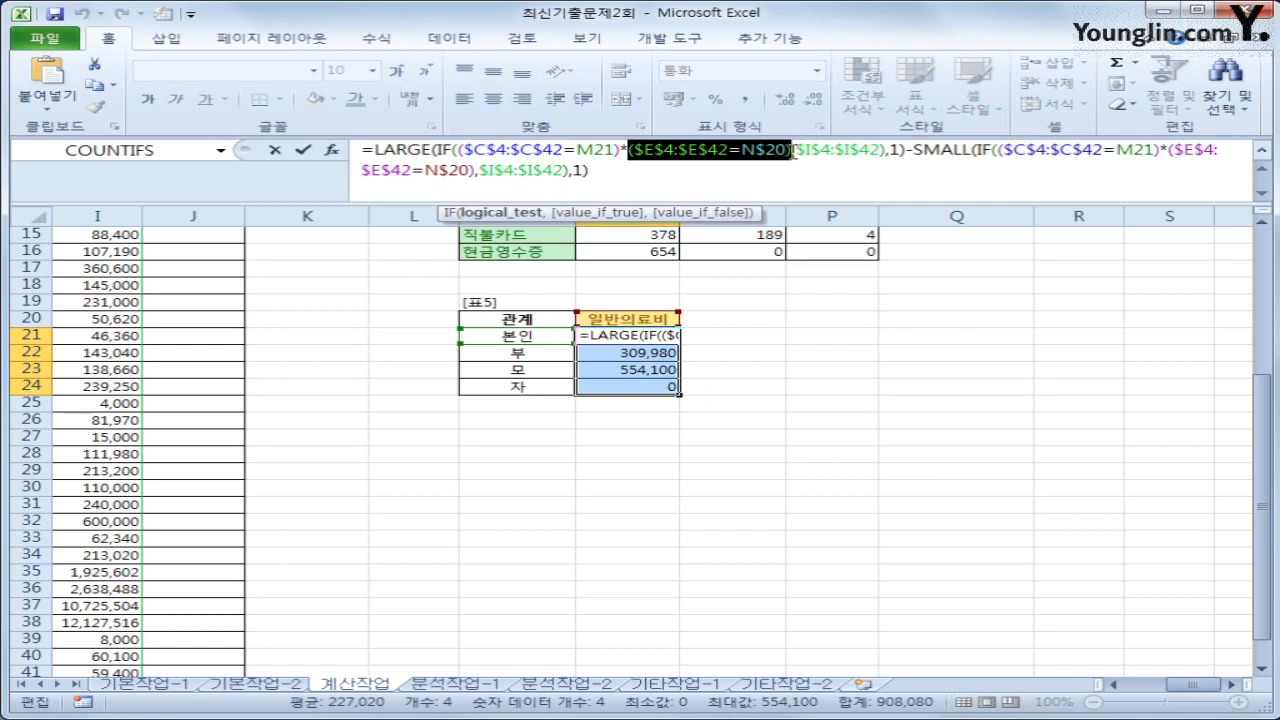
pyautogui.click(455, 150)
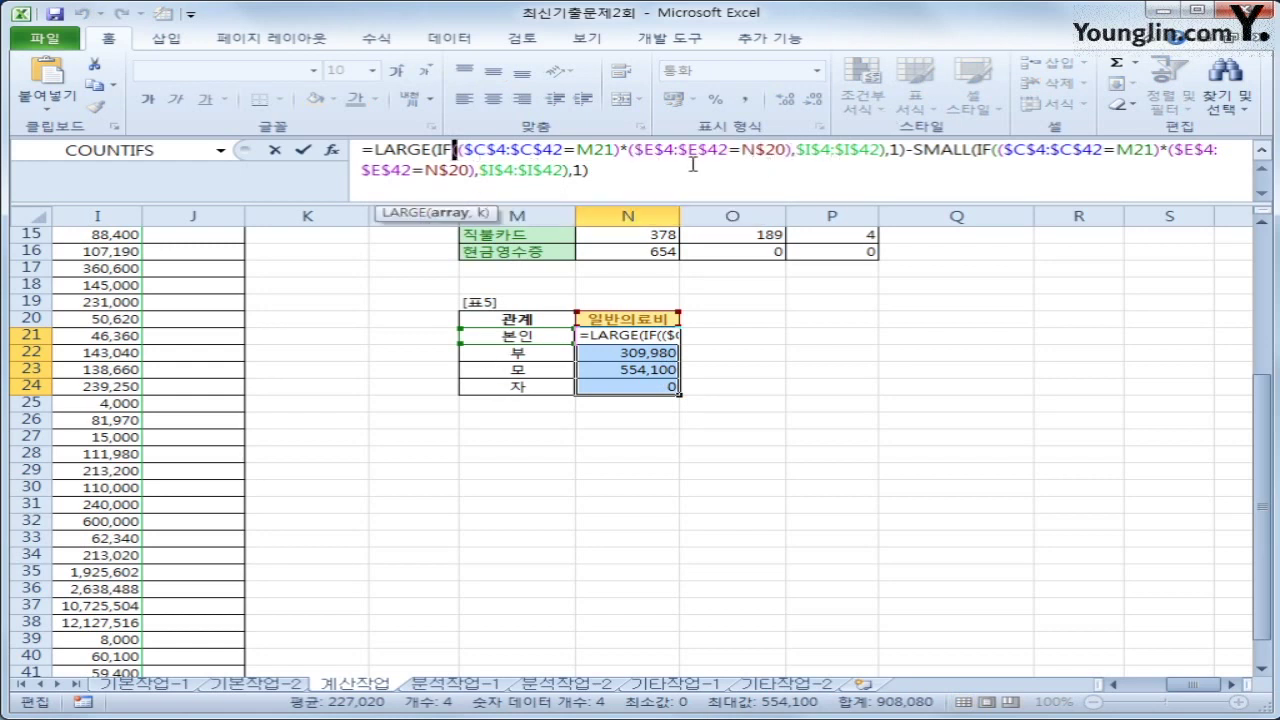
pyautogui.hotkey('ctrl', 'Return')
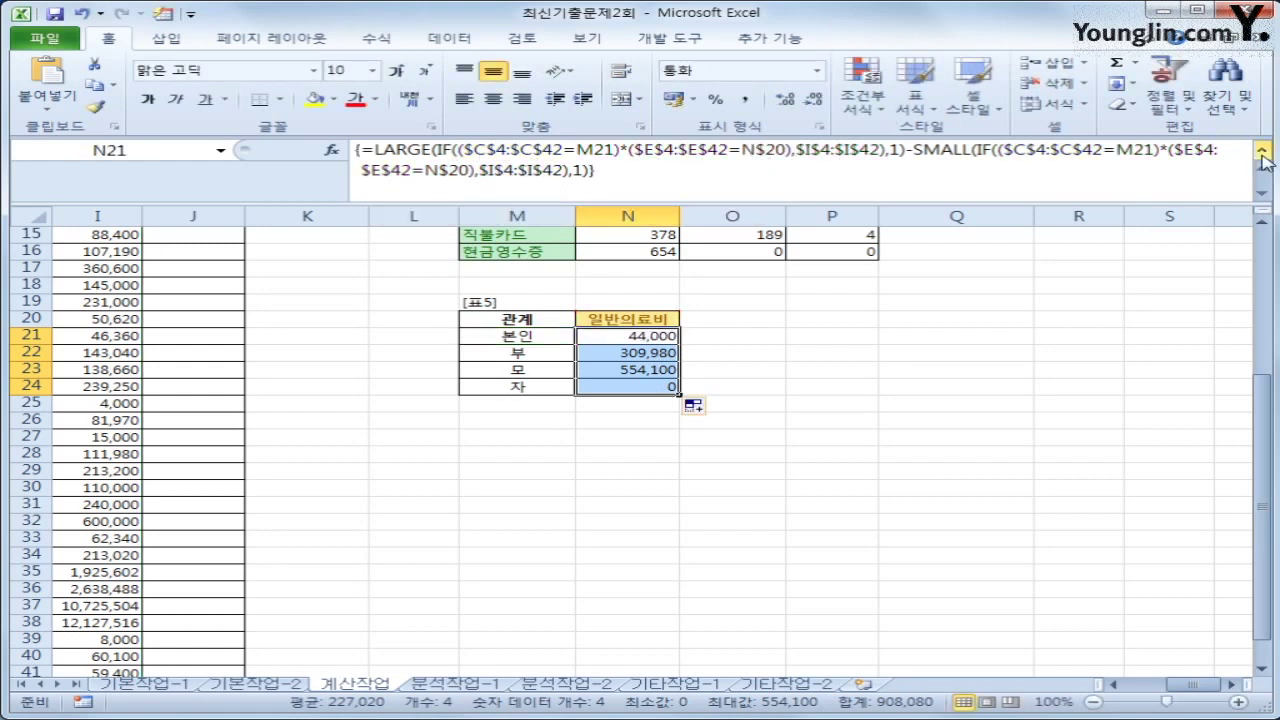
pyautogui.hotkey('ctrl', 'shift', 'Return')
# Step: Collapse the formula bar to one line and select cell J4, the first 의료비보조 cell of 표1
pyautogui.click(1262, 150)
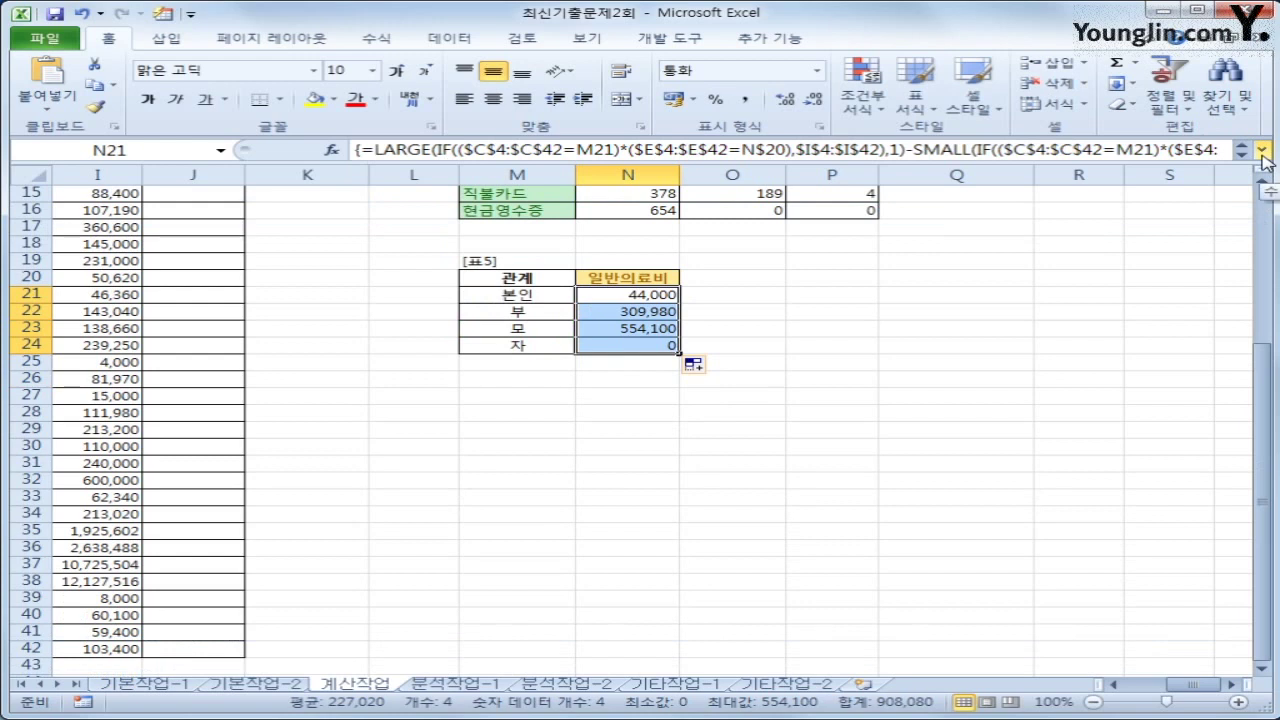
pyautogui.click(833, 323)
pyautogui.moveTo(1190, 685); pyautogui.dragTo(1175, 685)
pyautogui.scroll(2, 1186, 612)
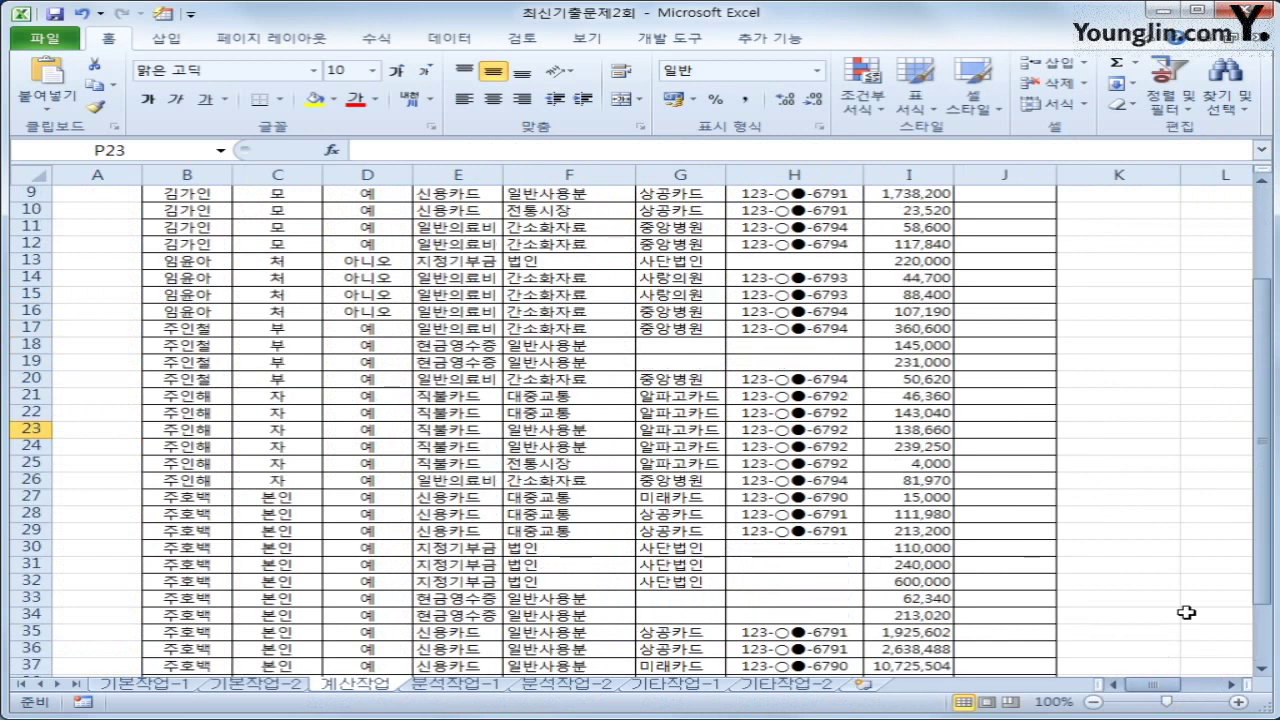
pyautogui.scroll(3, 1186, 612)
pyautogui.click(1022, 253)
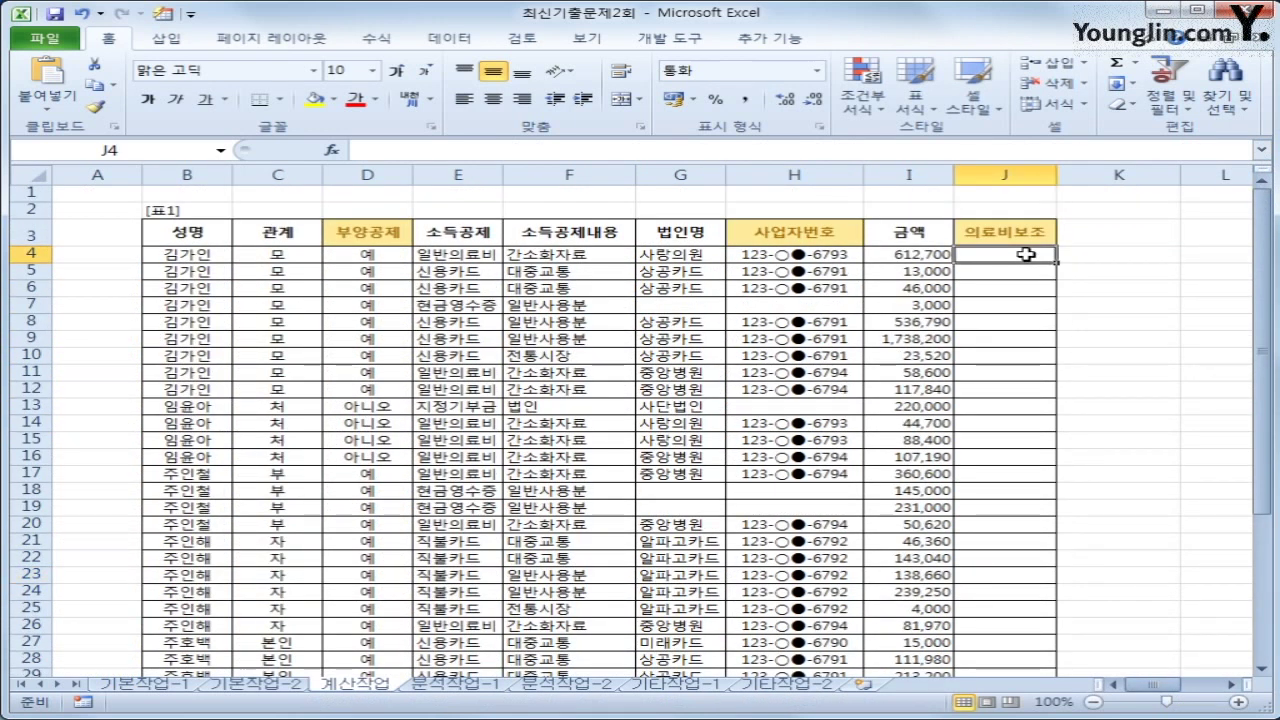
# Step: Open the Visual Basic editor and insert a new code module into the workbook project
pyautogui.click(660, 38)
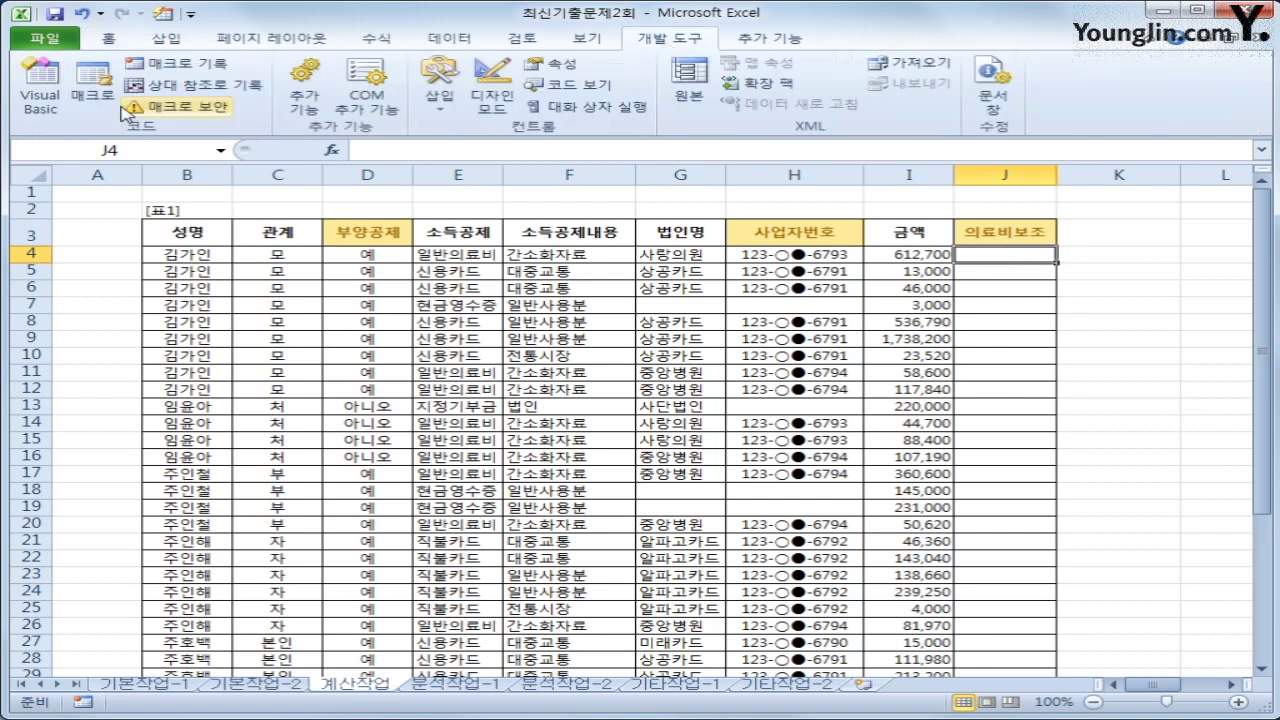
pyautogui.click(40, 90)
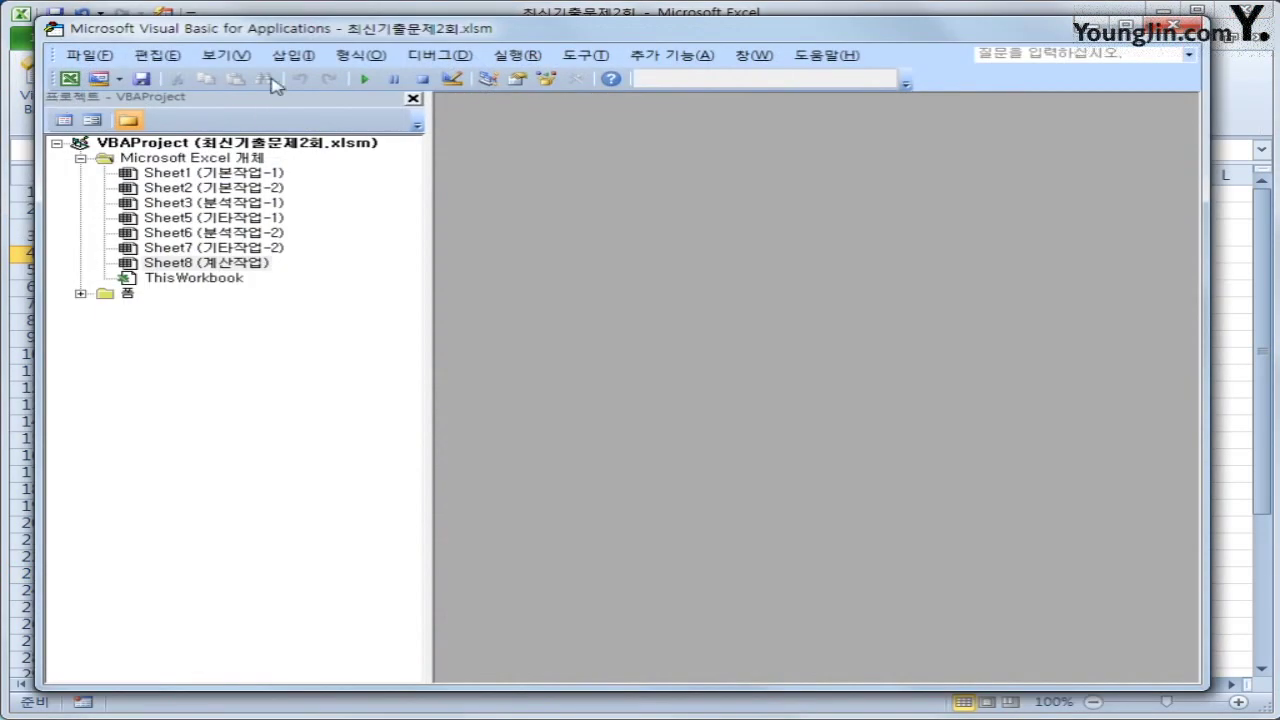
pyautogui.click(293, 55)
pyautogui.click(316, 118)
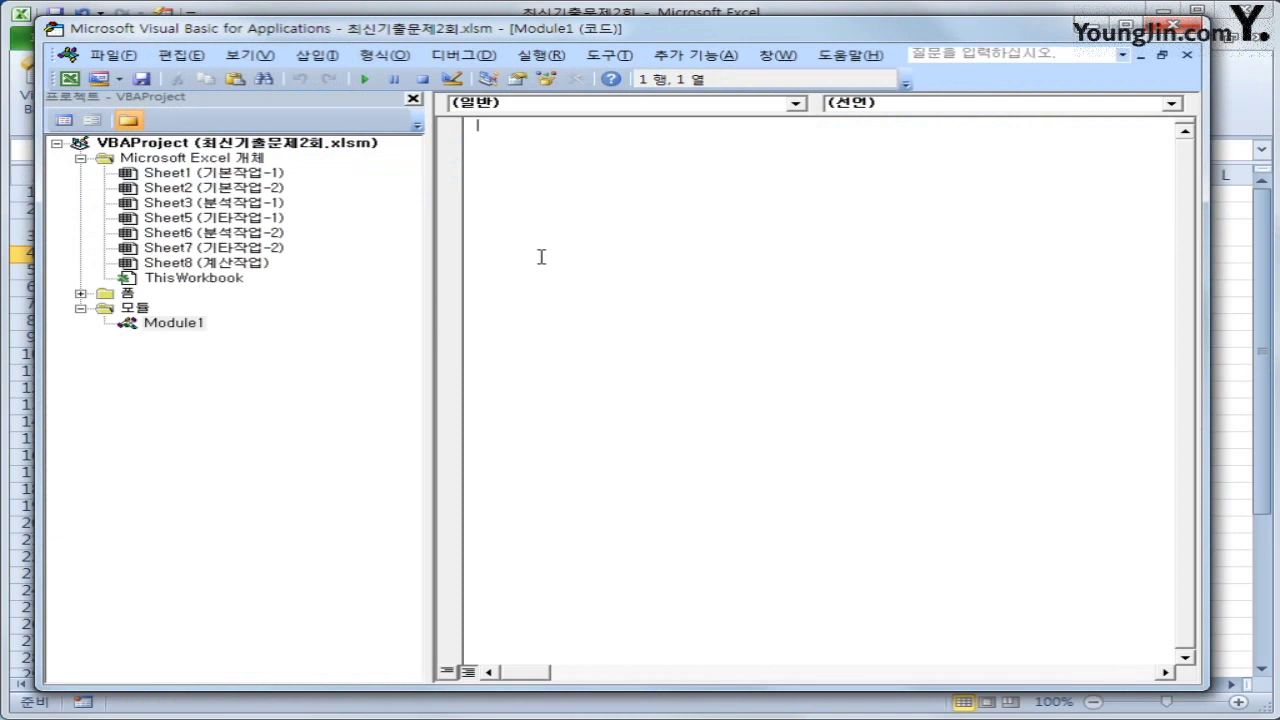
# Step: Declare the public function fn의료비보조 with the arguments 관계, 소득공제 and 금액
pyautogui.write('public functio')
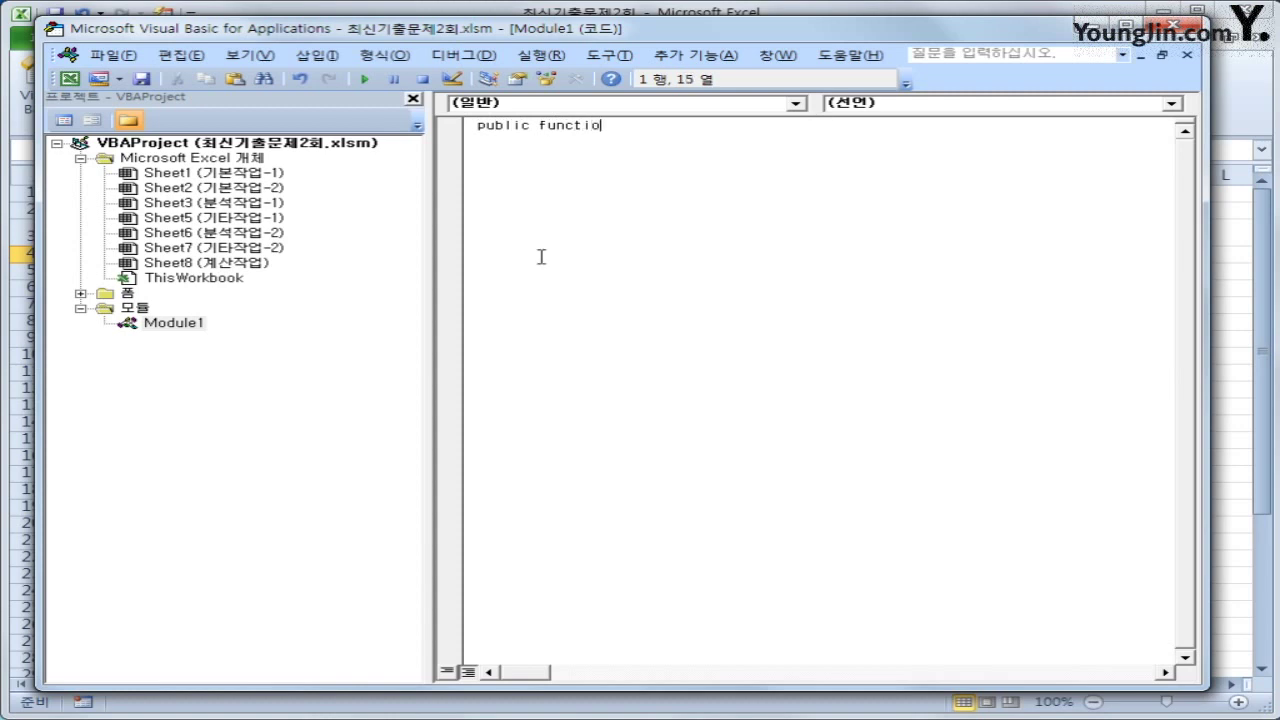
pyautogui.write('n fnd')
pyautogui.press('BackSpace')
pyautogui.write('의료비보조(관계, ')
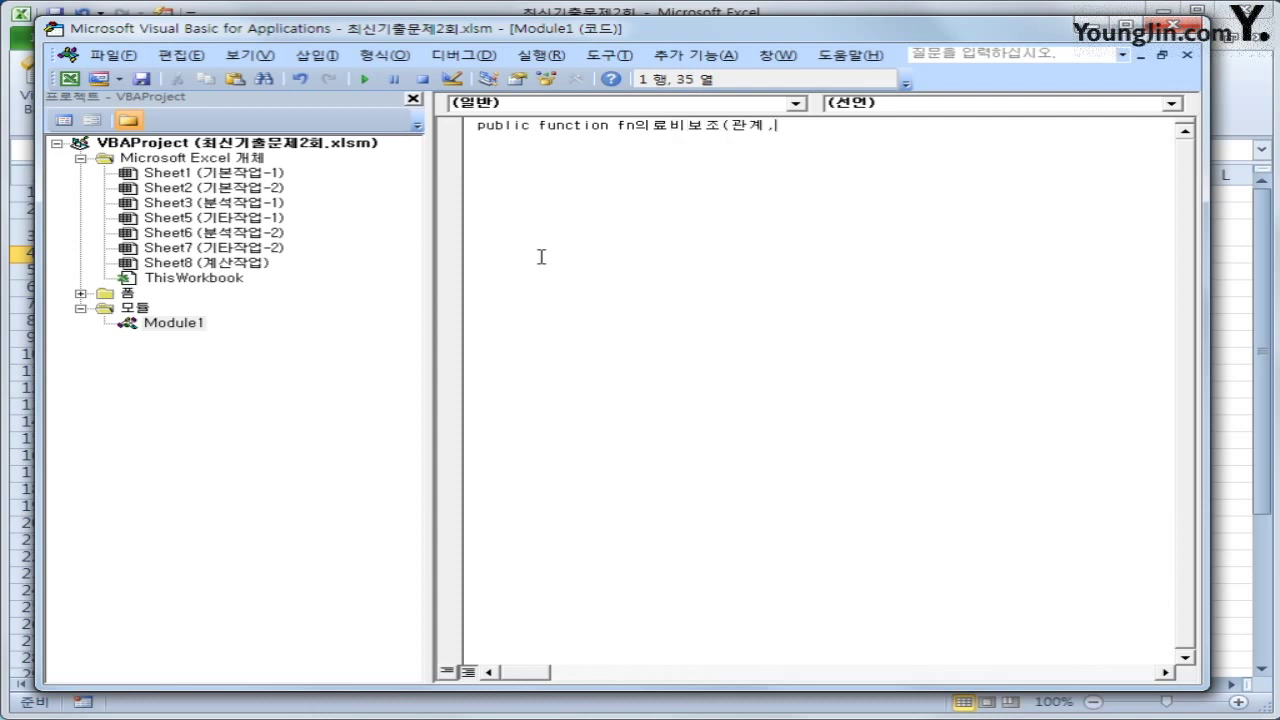
pyautogui.write('소득공제, 금액)')
pyautogui.press('Return')
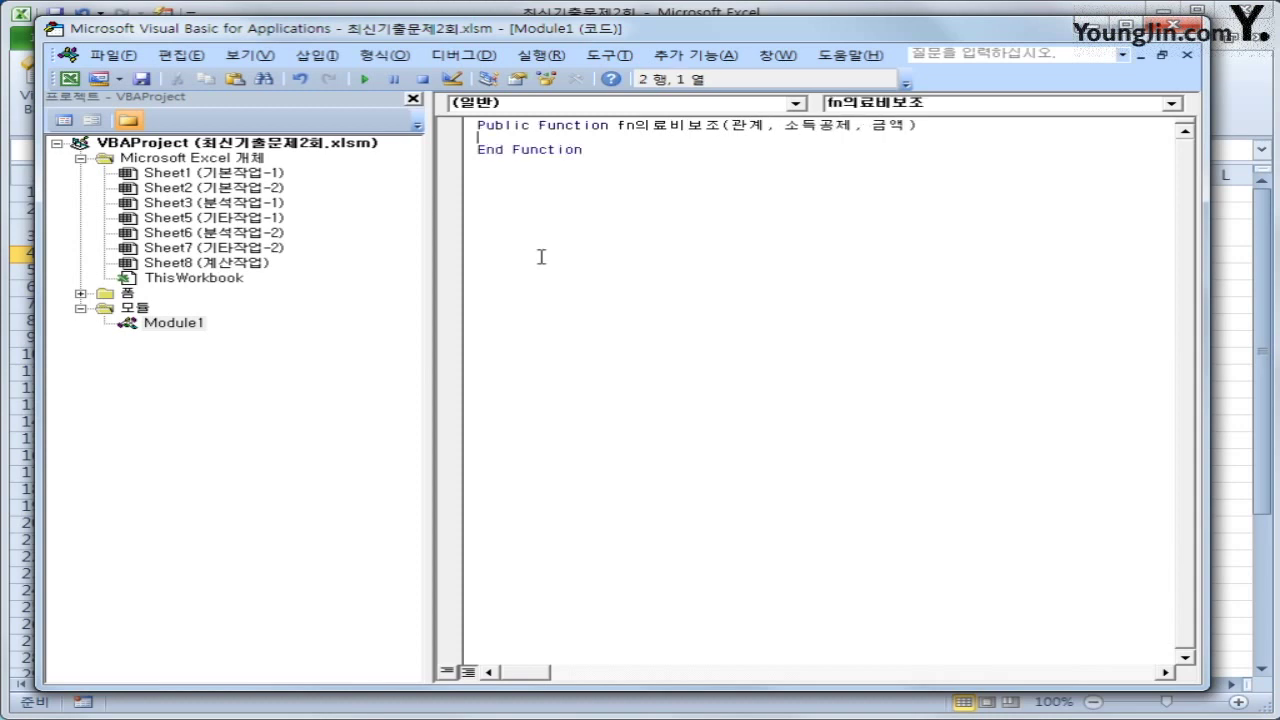
# Step: Begin the function body with the indented condition If 소득공제 = "일반의료비" Then
pyautogui.press('Tab')
pyautogui.write('이')
pyautogui.press('BackSpace')
pyautogui.write('이이')
pyautogui.press('BackSpace')
pyautogui.press('BackSpace')
pyautogui.write('if 소드득공제')
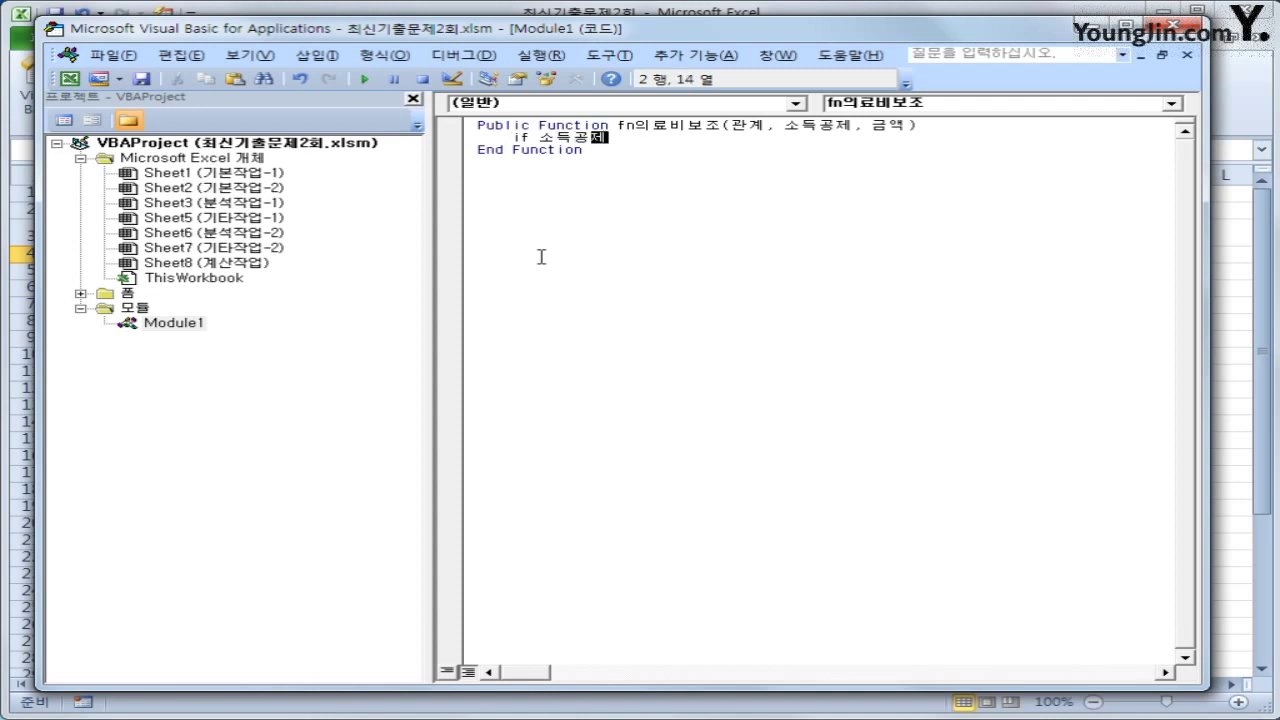
pyautogui.write(' ="일반으료비')
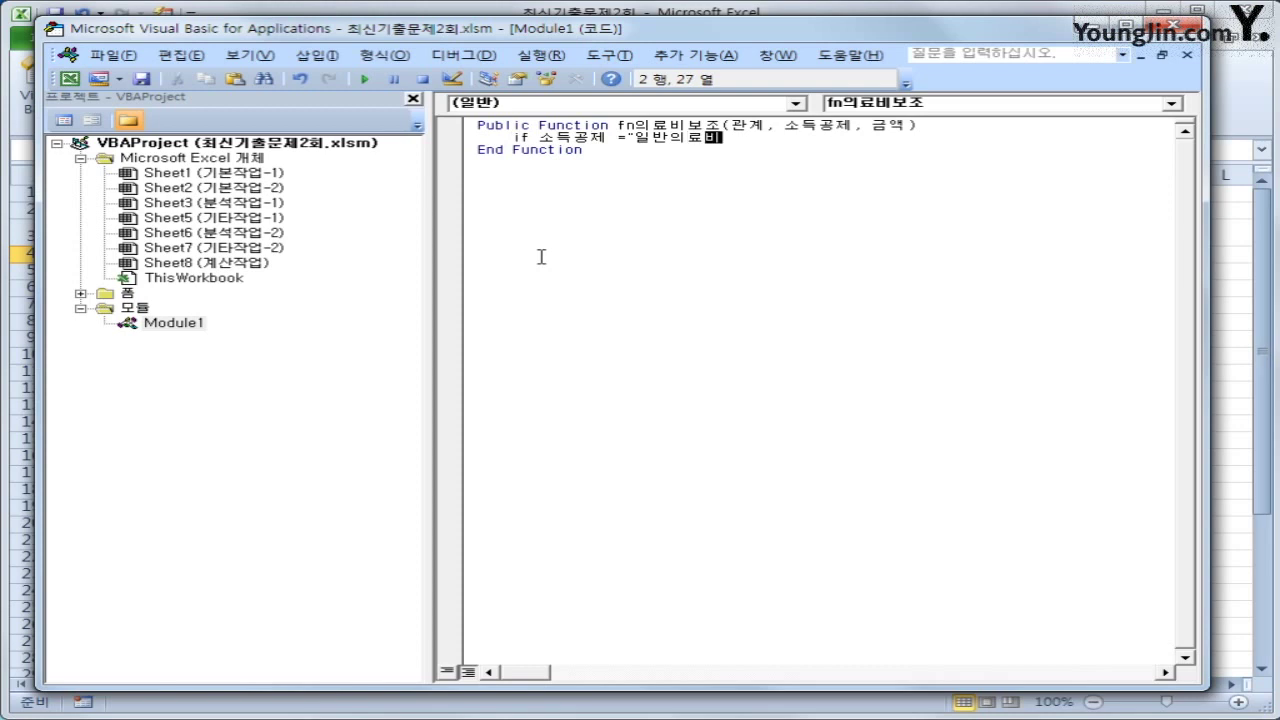
pyautogui.write('" th')
pyautogui.press('BackSpace')
pyautogui.write('hen')
pyautogui.press('Return')
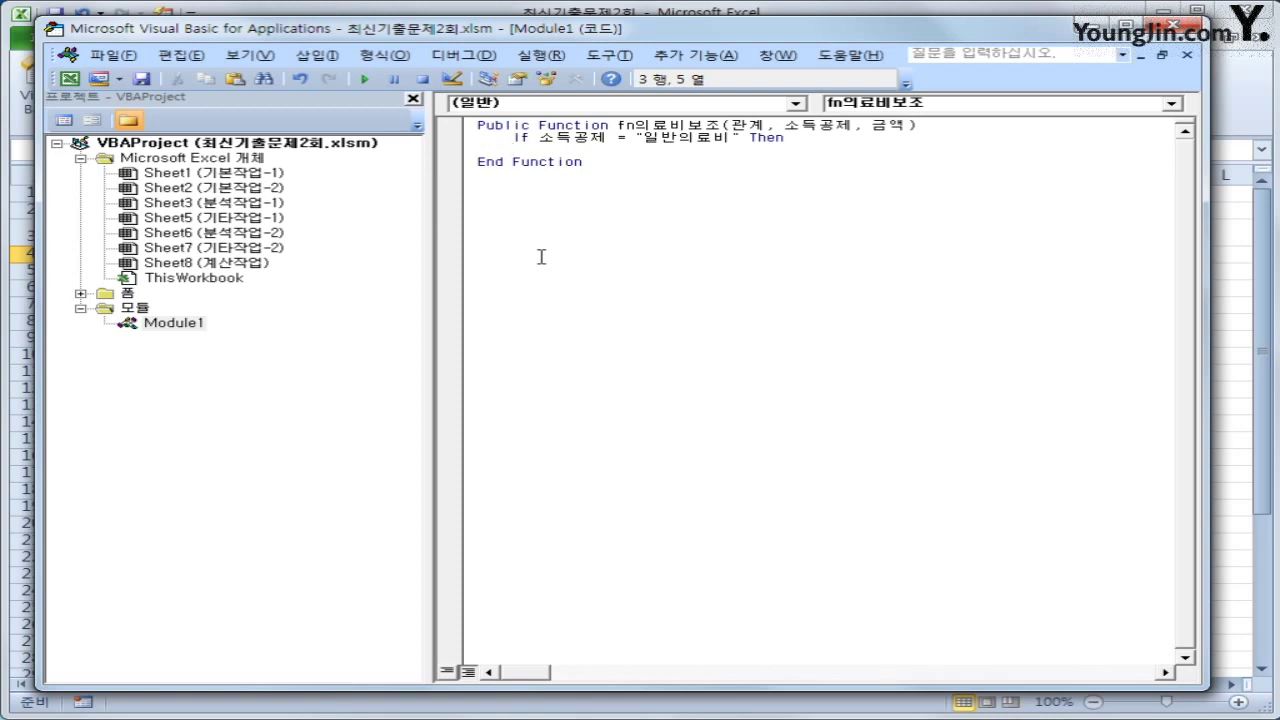
# Step: Add the nested condition If 관계 = "본인" Or 관계 = "자" Or 관계 = "처" Then
pyautogui.press('Tab')
pyautogui.write('if 관계 ="본')
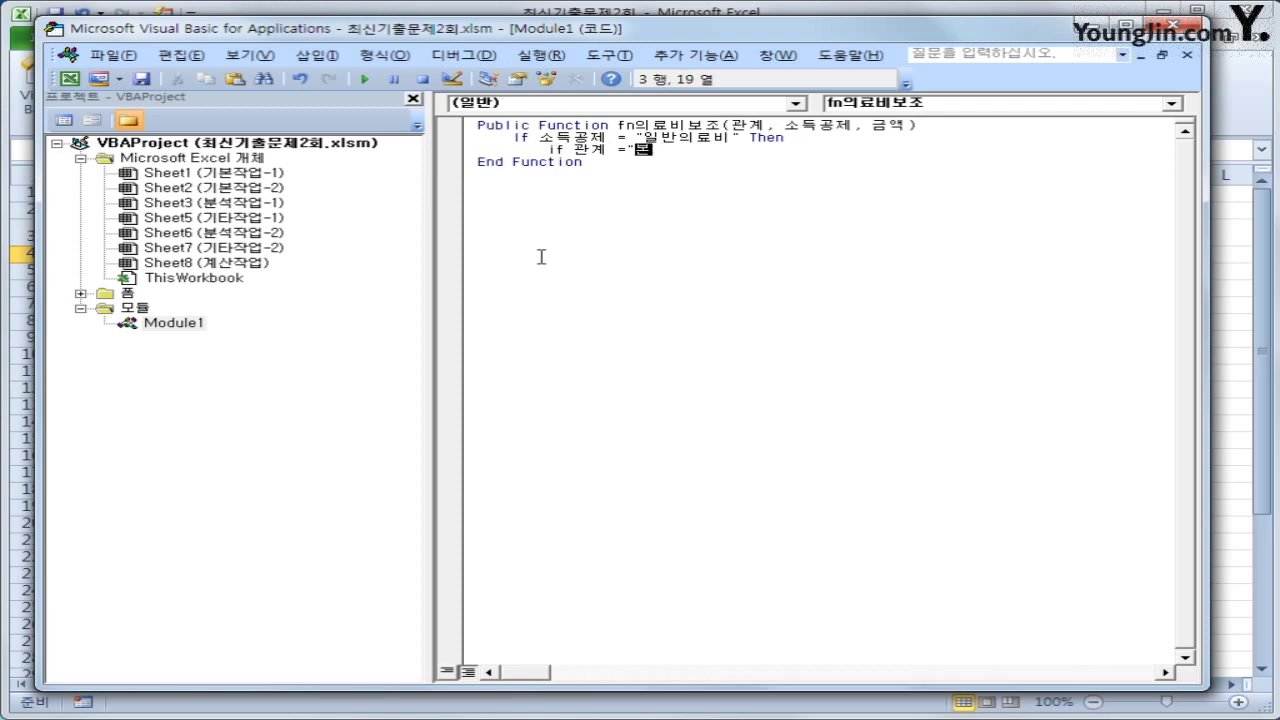
pyautogui.write('인" or 관계 ="자" ')
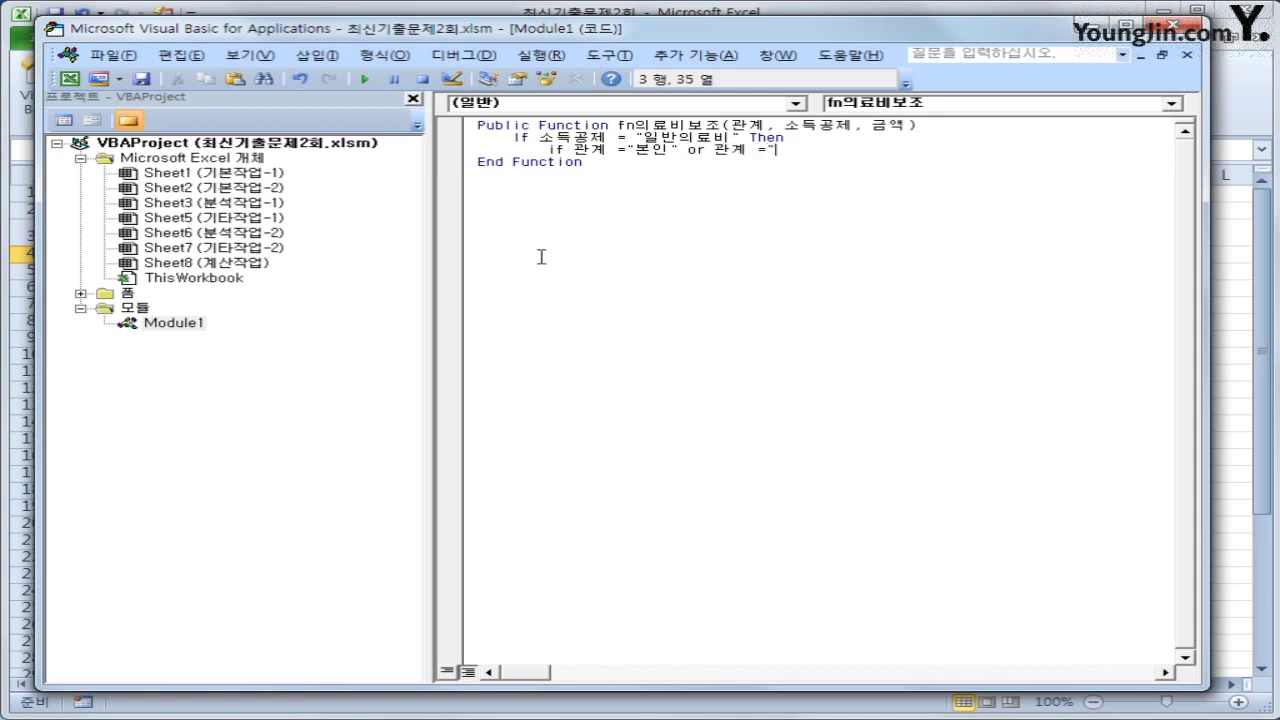
pyautogui.write('or 관계 ="지')
pyautogui.press('BackSpace')
pyautogui.press('BackSpace')
pyautogui.press('Hangul')
pyautogui.write('처')
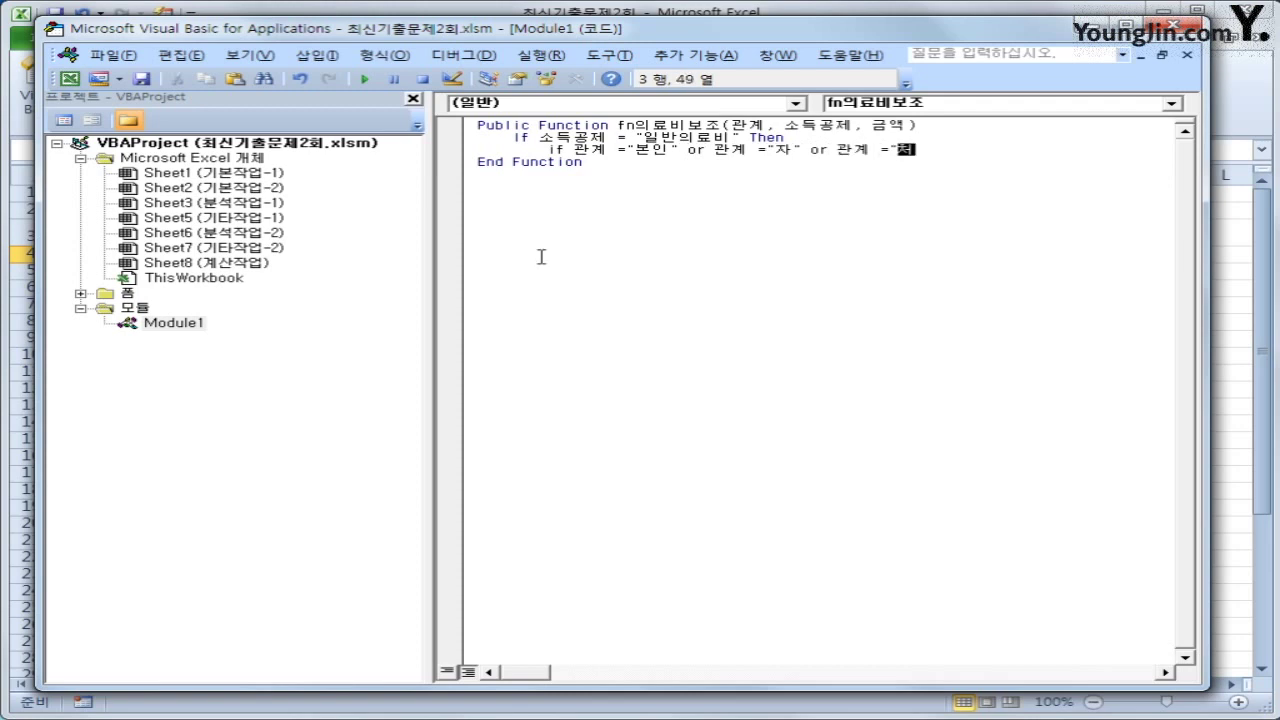
pyautogui.write('" then')
pyautogui.press('Return')
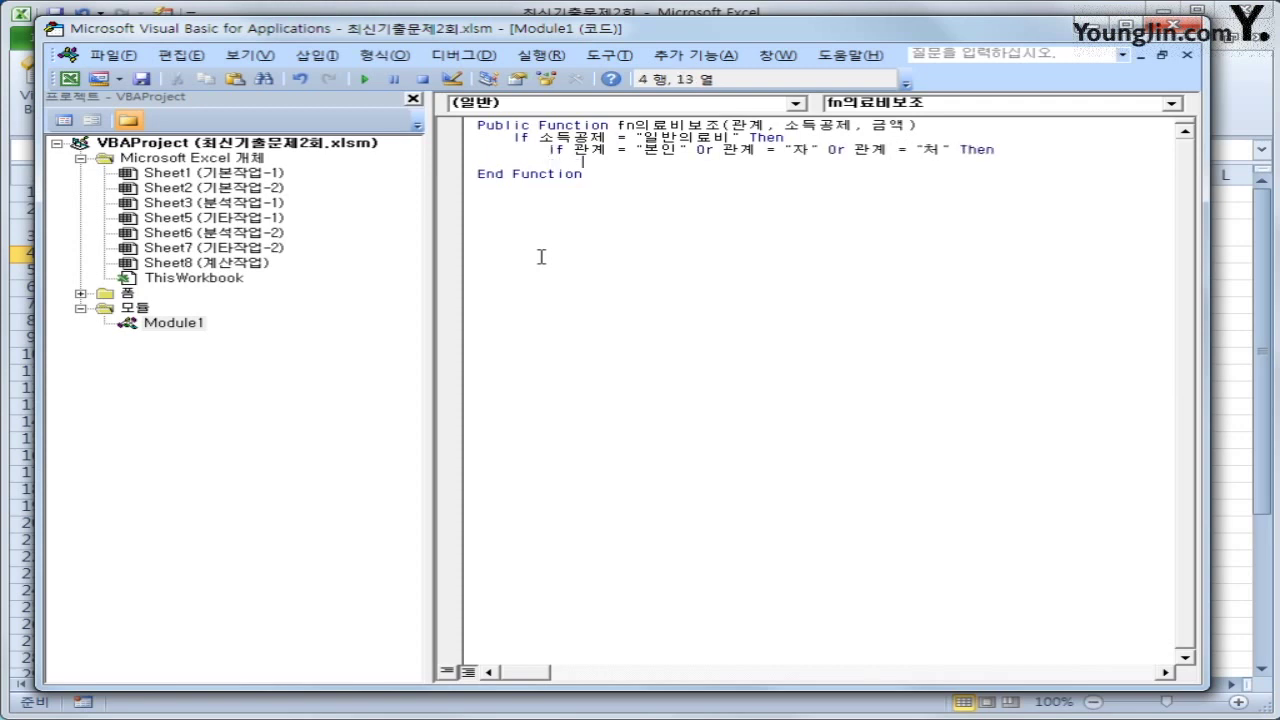
# Step: Assign fn의료비보조 = 금액 * 0.8 inside the nested If
pyautogui.write('fn의료비보조 = 금액 *')
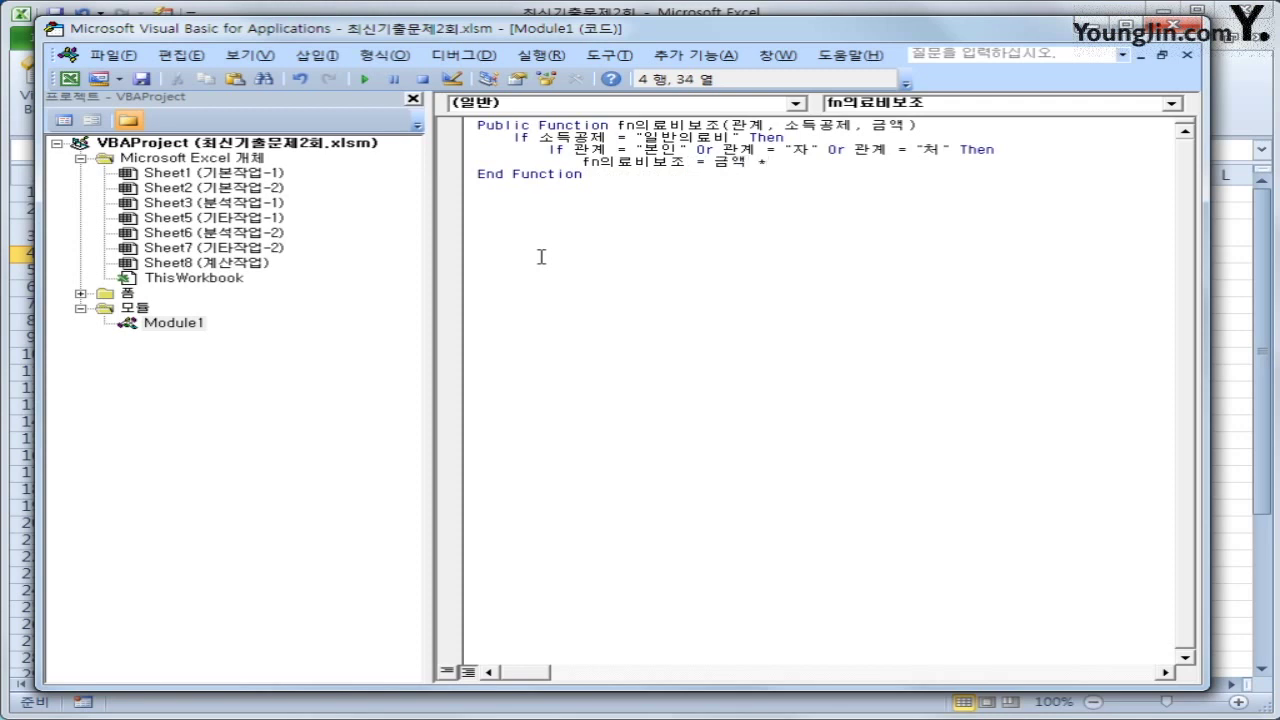
pyautogui.write(' 0.8')
pyautogui.press('Return')
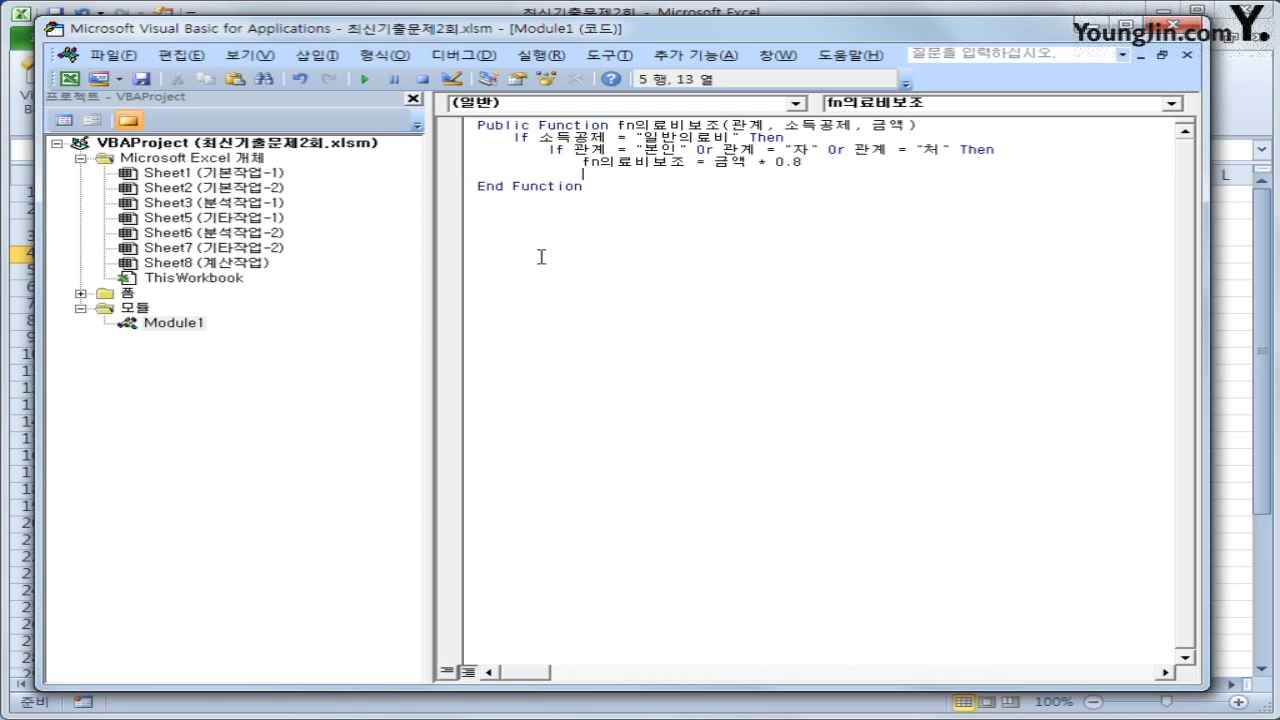
# Step: Add the nested Else branch with fn의료비보조 = 금액 * 0.5 and close the nested block with End If
pyautogui.press('BackSpace')
pyautogui.write('else')
pyautogui.press('Return')
pyautogui.press('Tab')
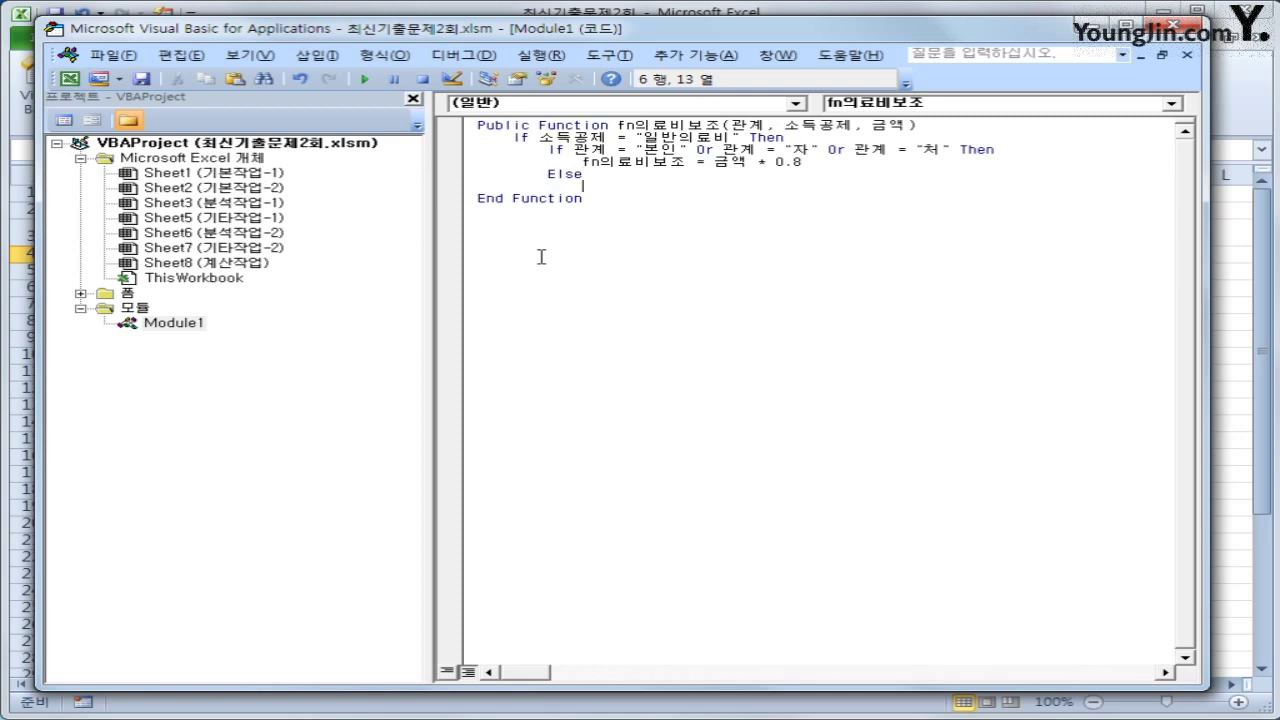
pyautogui.write('fn')
pyautogui.write('의료비보조 ')
pyautogui.write('= 금액 ')
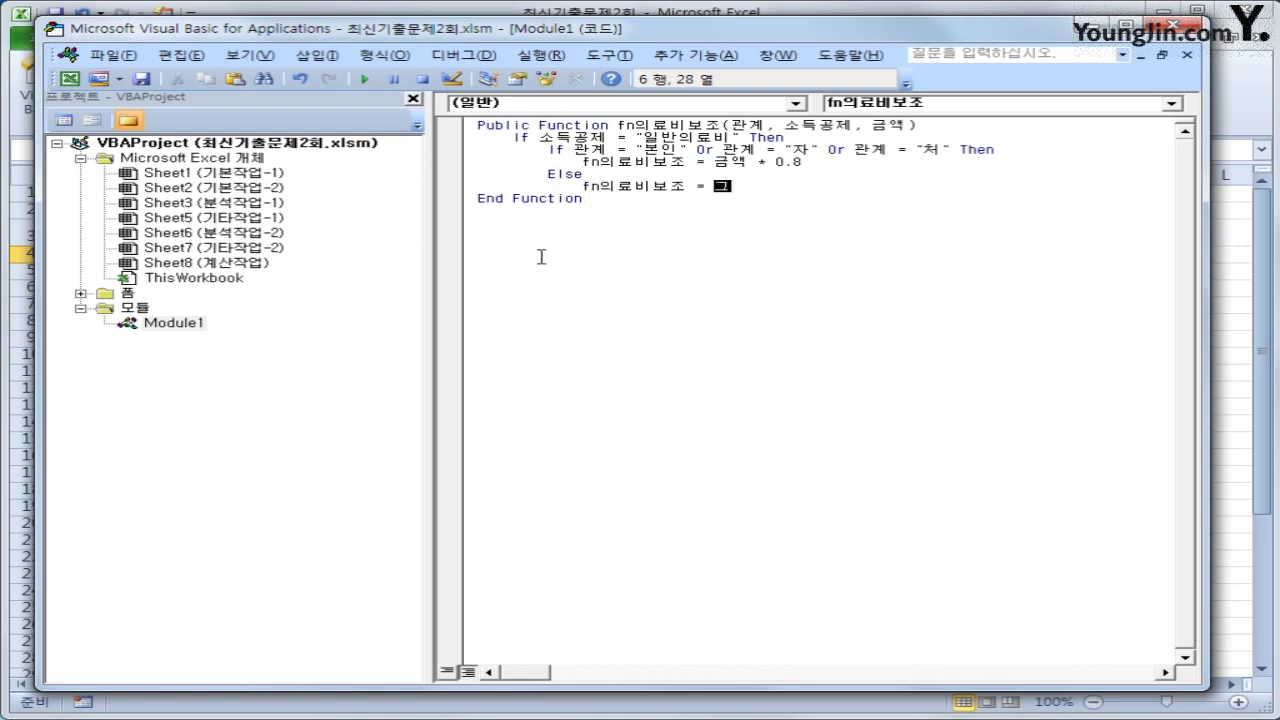
pyautogui.write('* 0.5')
pyautogui.press('Return')
pyautogui.press('BackSpace')
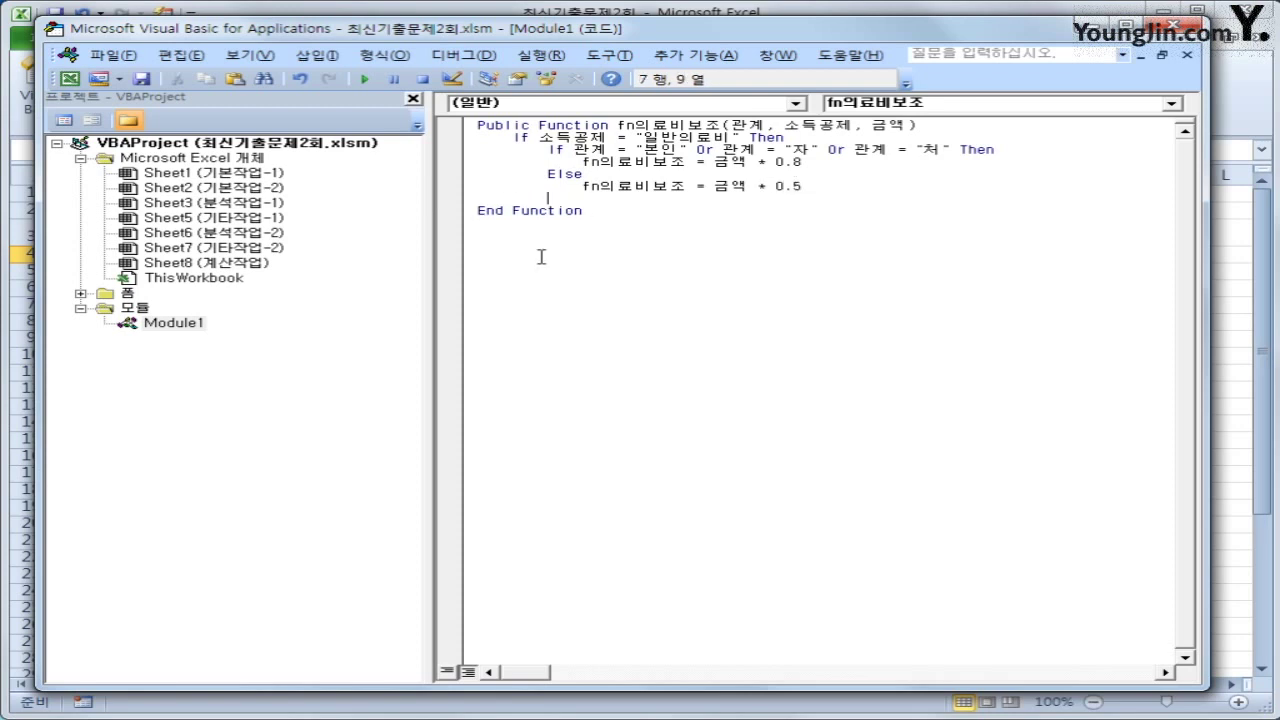
pyautogui.write('end if')
pyautogui.press('Return')
pyautogui.press('BackSpace')
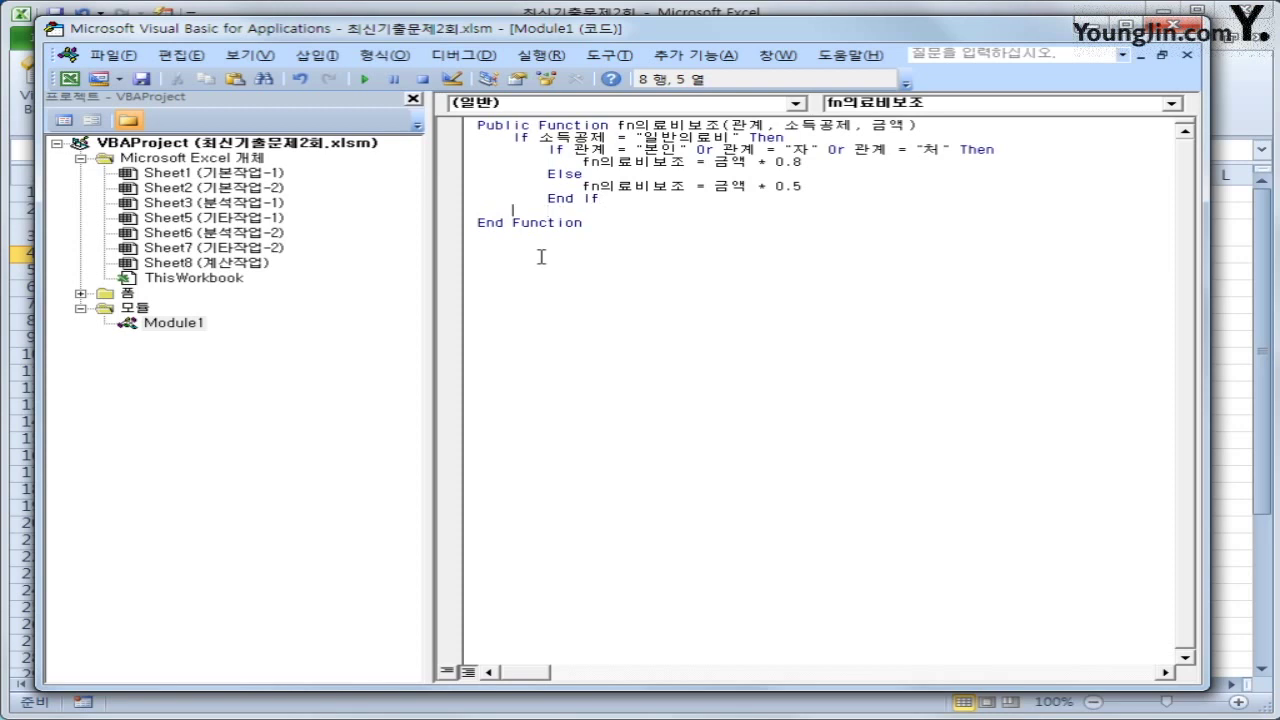
# Step: Add the outer Else branch with fn의료비보조 = 0 and close the outer block with End If
pyautogui.write('else')
pyautogui.press('Return')
pyautogui.press('Tab')
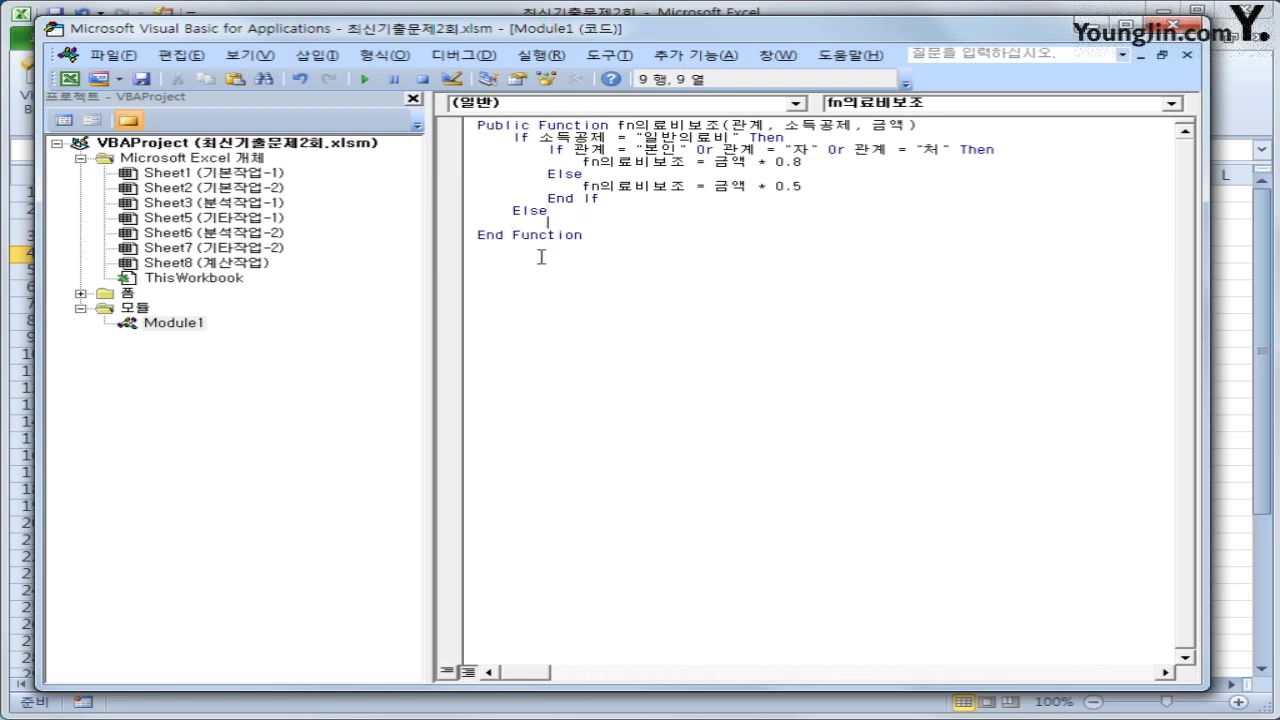
pyautogui.write('fn')
pyautogui.press('BackSpace')
pyautogui.press('BackSpace')
pyautogui.press('Tab')
pyautogui.write('f')
pyautogui.write('n의료비')
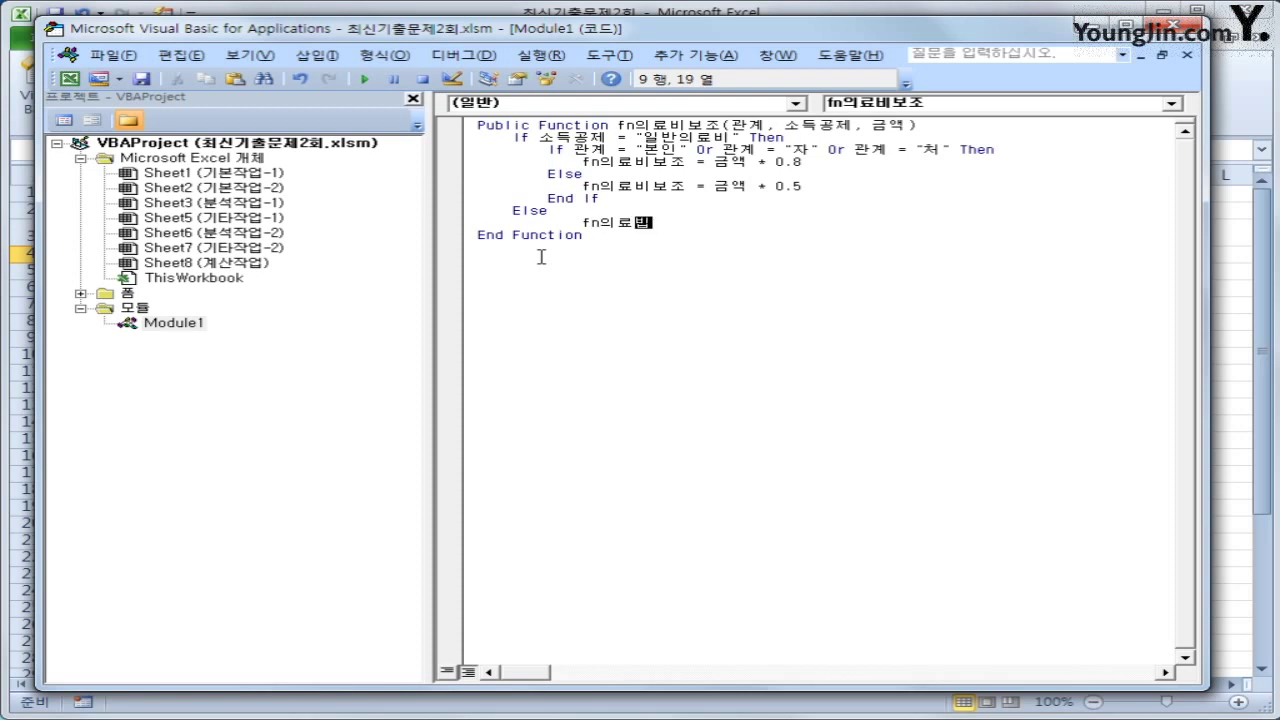
pyautogui.write('보조 = 0')
pyautogui.press('Return')
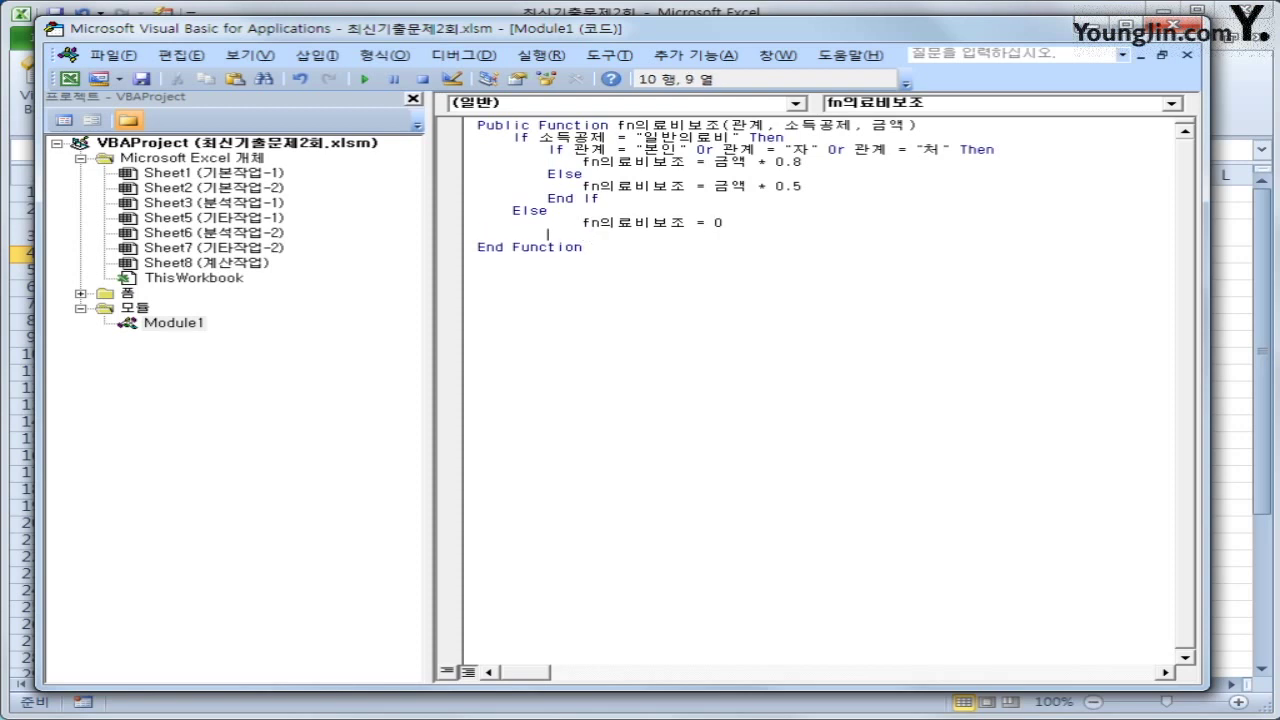
pyautogui.write('end if')
pyautogui.press('Return')
# Step: Insert a blank line between the function declaration and the outer If, and close the code editor to return to the worksheet
pyautogui.press('Up')
pyautogui.press('Up')
pyautogui.press('Up')
pyautogui.press('Up')
pyautogui.press('Up')
pyautogui.press('Up')
pyautogui.press('Up')
pyautogui.press('Up')
pyautogui.press('Up')
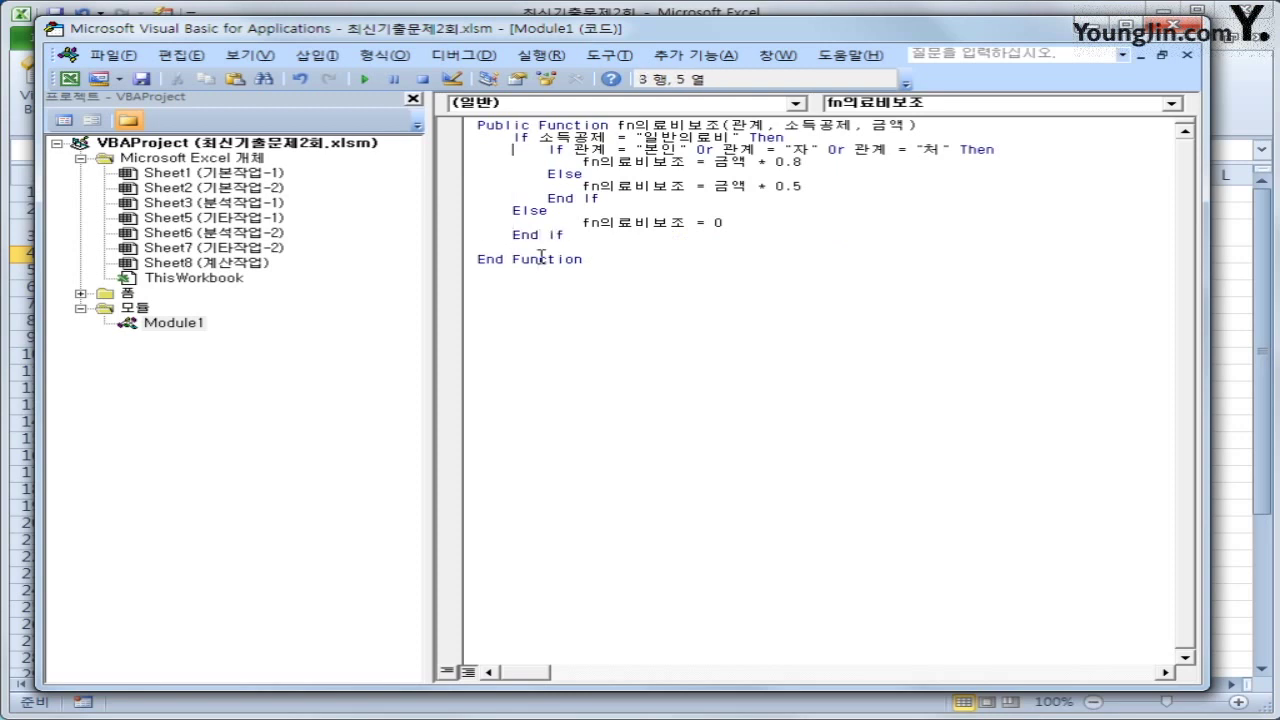
pyautogui.press('Return')
pyautogui.press('Down')
pyautogui.press('Down')
pyautogui.press('Down')
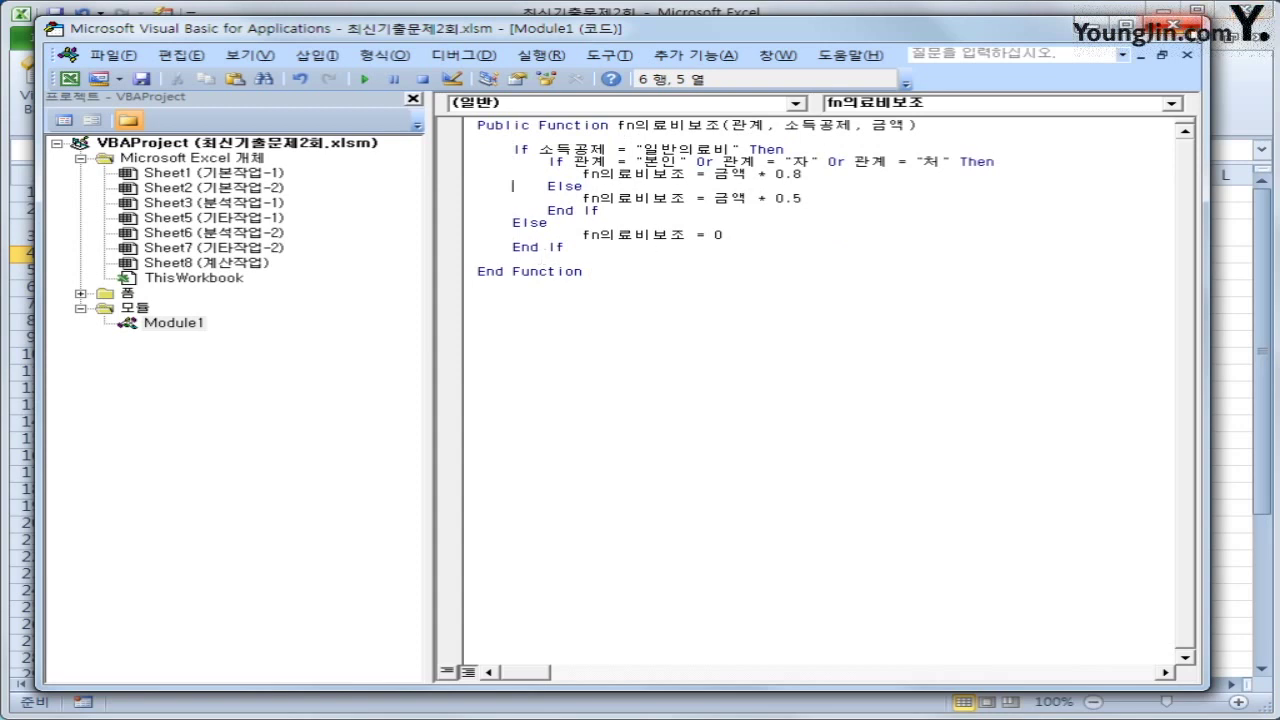
pyautogui.click(1193, 27)
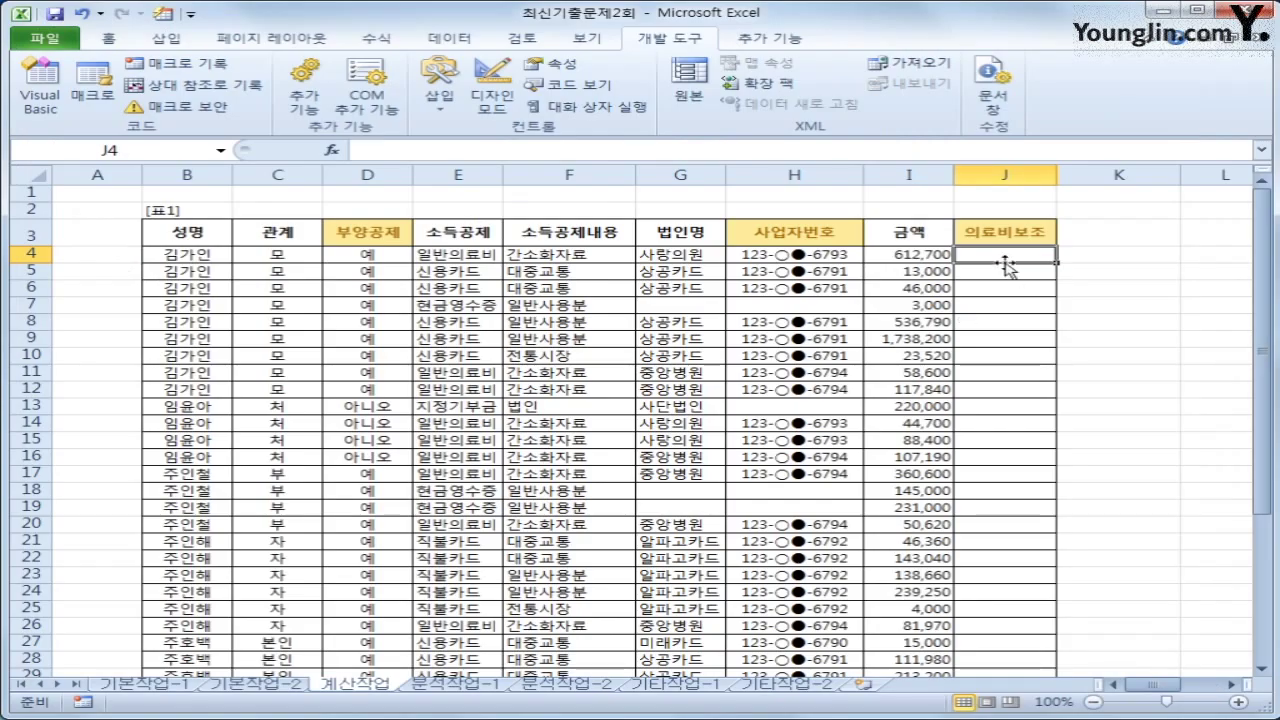
# Step: Enter the user-defined function fn의료비보조 in J4 with arguments 관계 C4, 소득공제 E4 and 금액 I4
pyautogui.click(333, 149)
pyautogui.click(512, 370)
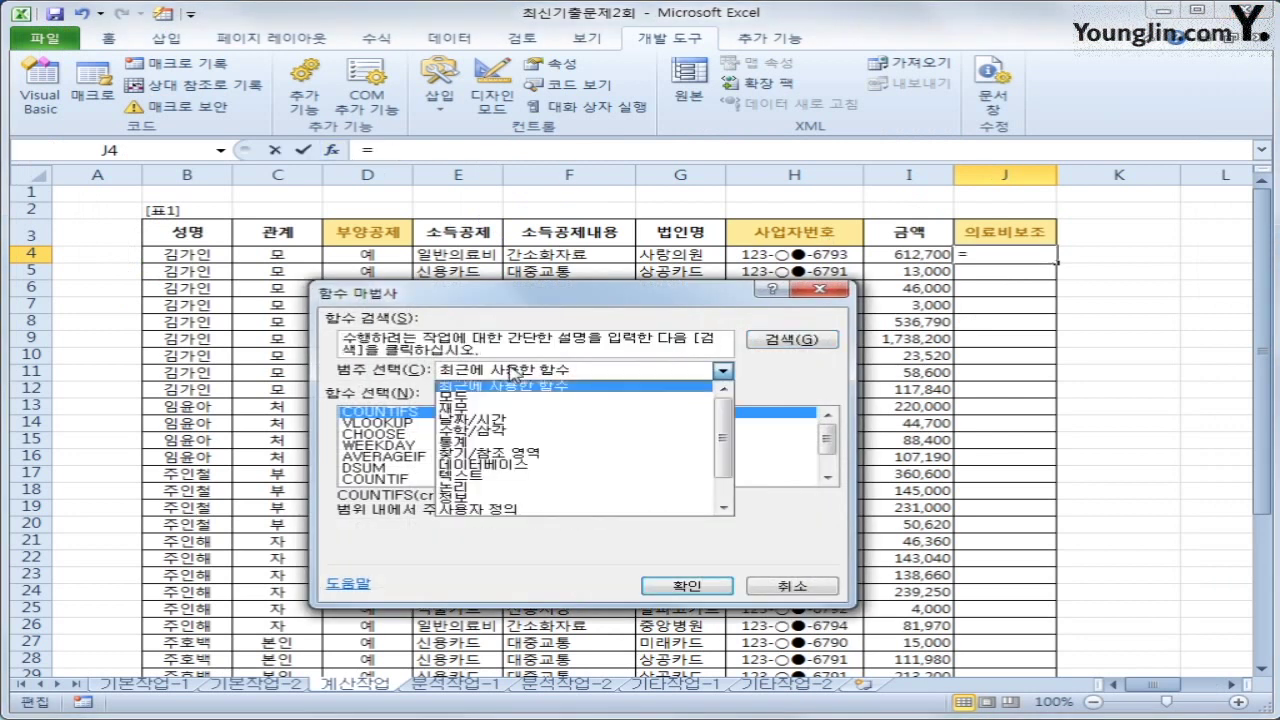
pyautogui.click(514, 514)
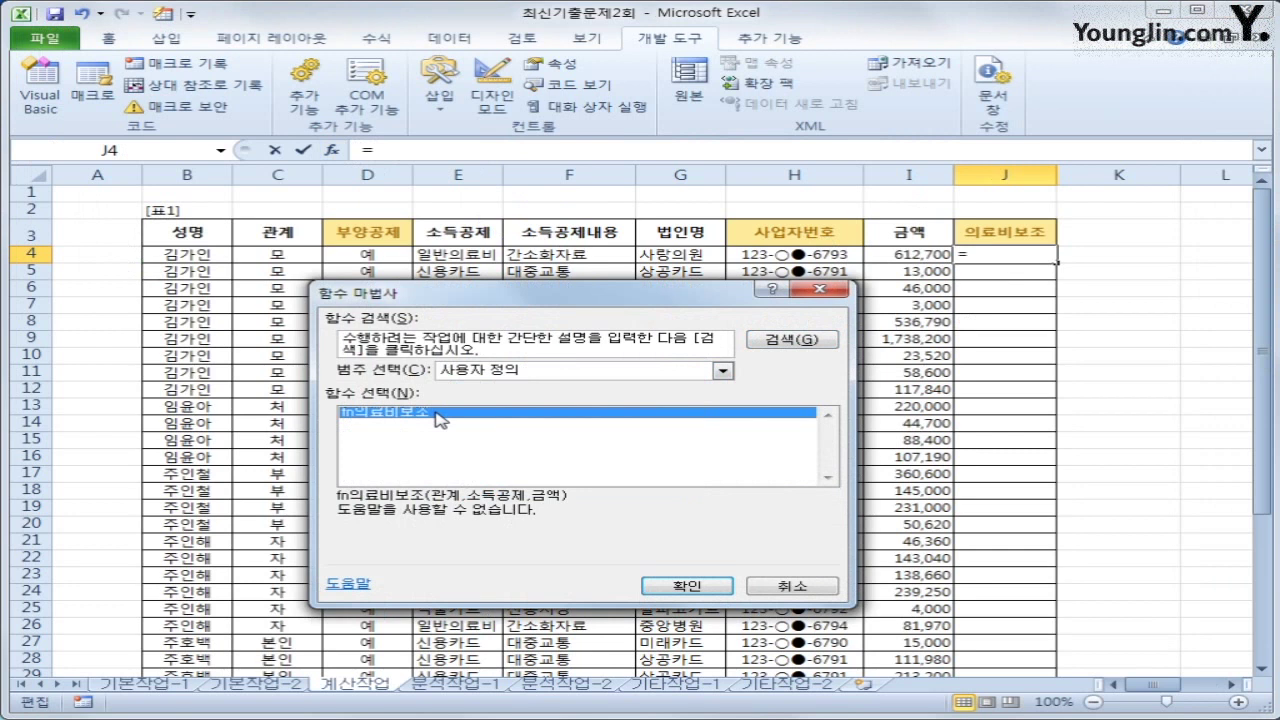
pyautogui.click(705, 586)
pyautogui.click(268, 256)
pyautogui.press('Tab')
pyautogui.click(440, 255)
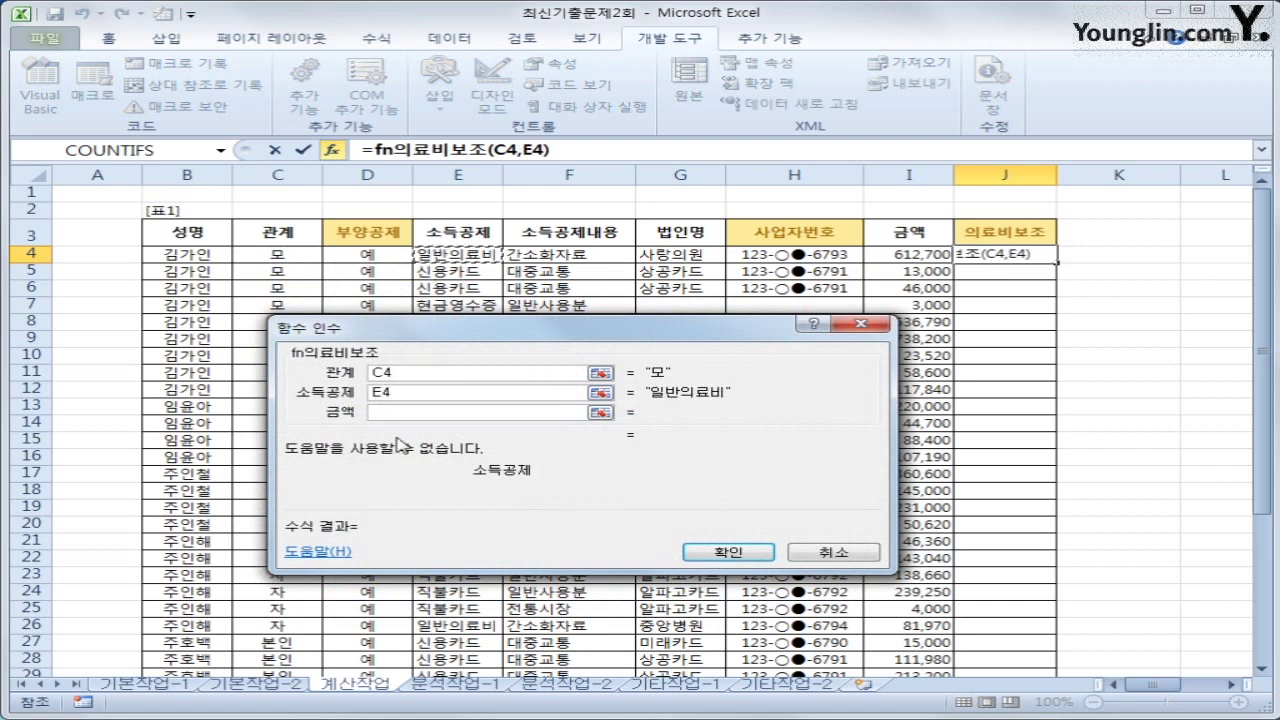
pyautogui.click(412, 413)
pyautogui.click(868, 253)
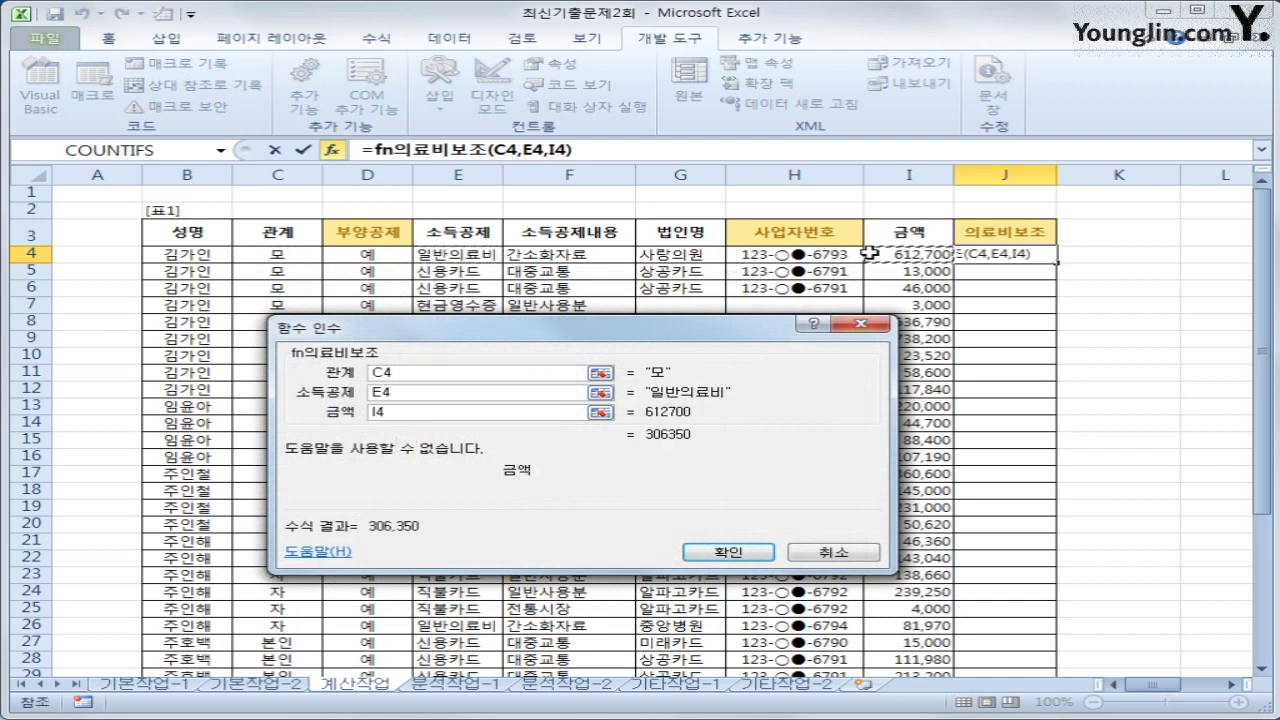
pyautogui.click(758, 556)
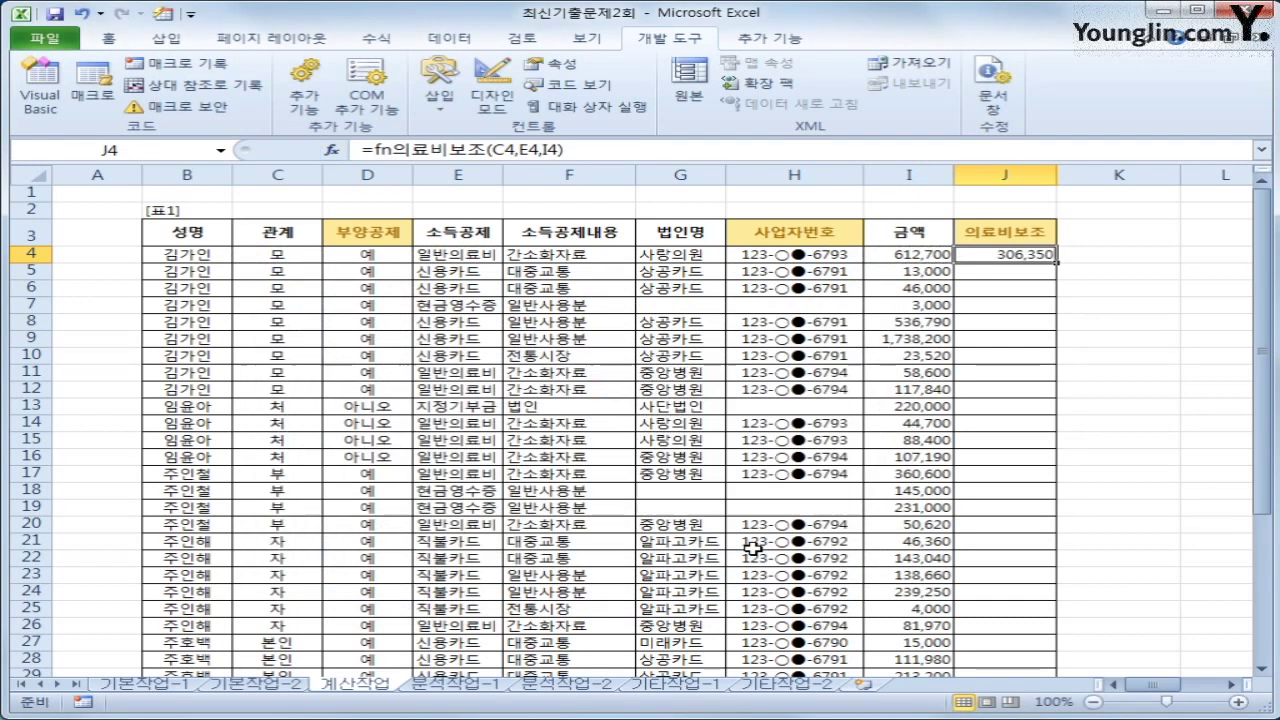
# Step: Fill the J4 formula down the 의료비보조 column to J42 and check the filled rows
pyautogui.doubleClick(1056, 262)
pyautogui.scroll(-1, 1060, 285)
pyautogui.scroll(-5, 1060, 285)
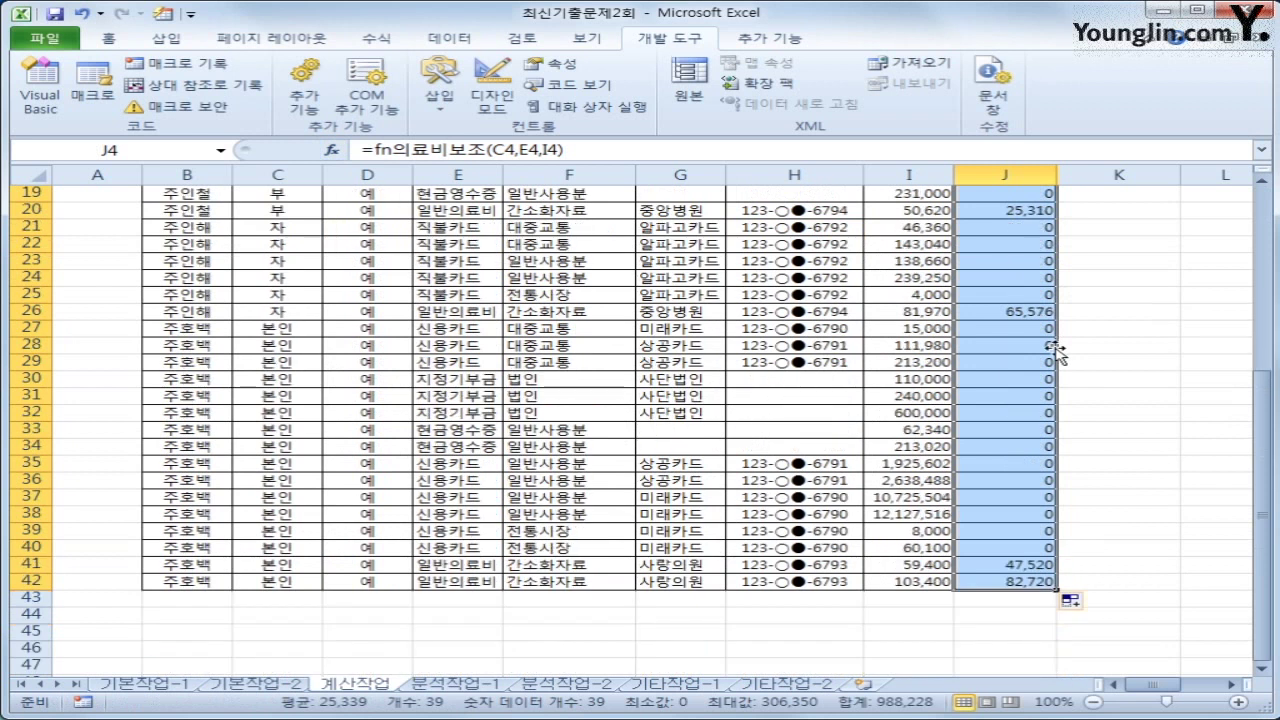
pyautogui.scroll(6, 1057, 350)
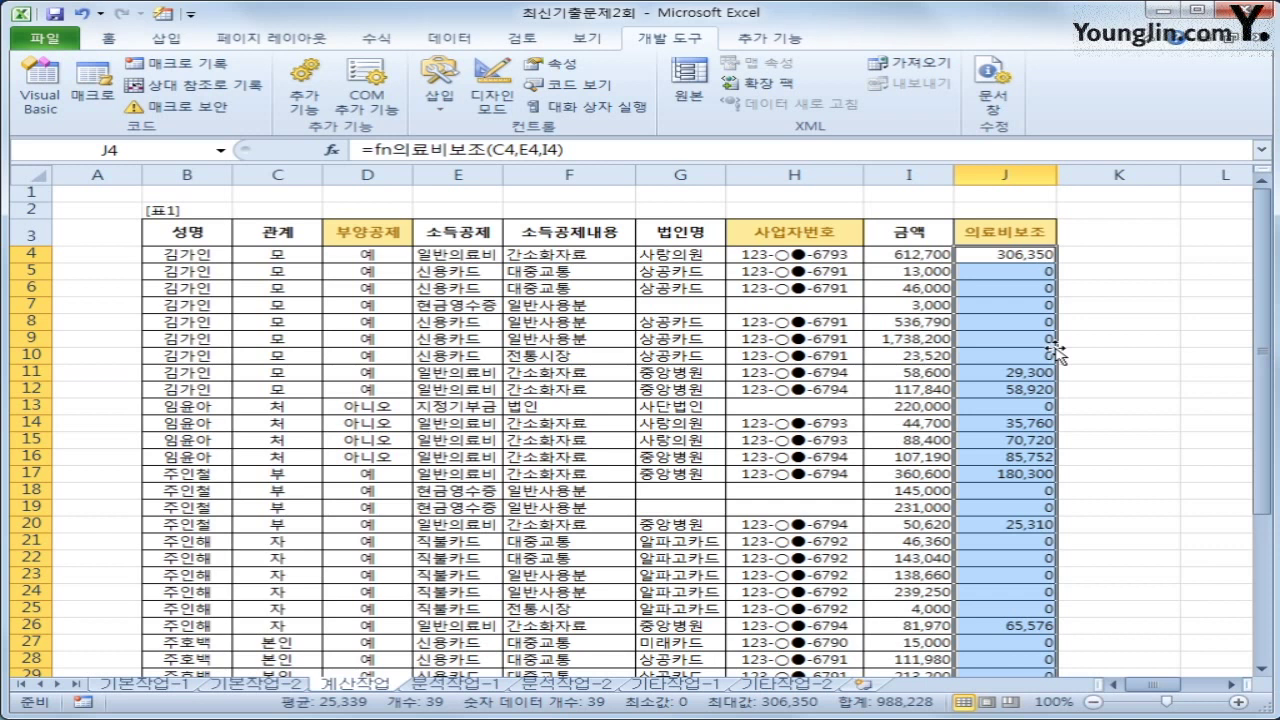
# Step: On the 분석작업-1 sheet, create a pivot table from the range B2:J90, placed on the existing worksheet at L2
pyautogui.click(470, 686)
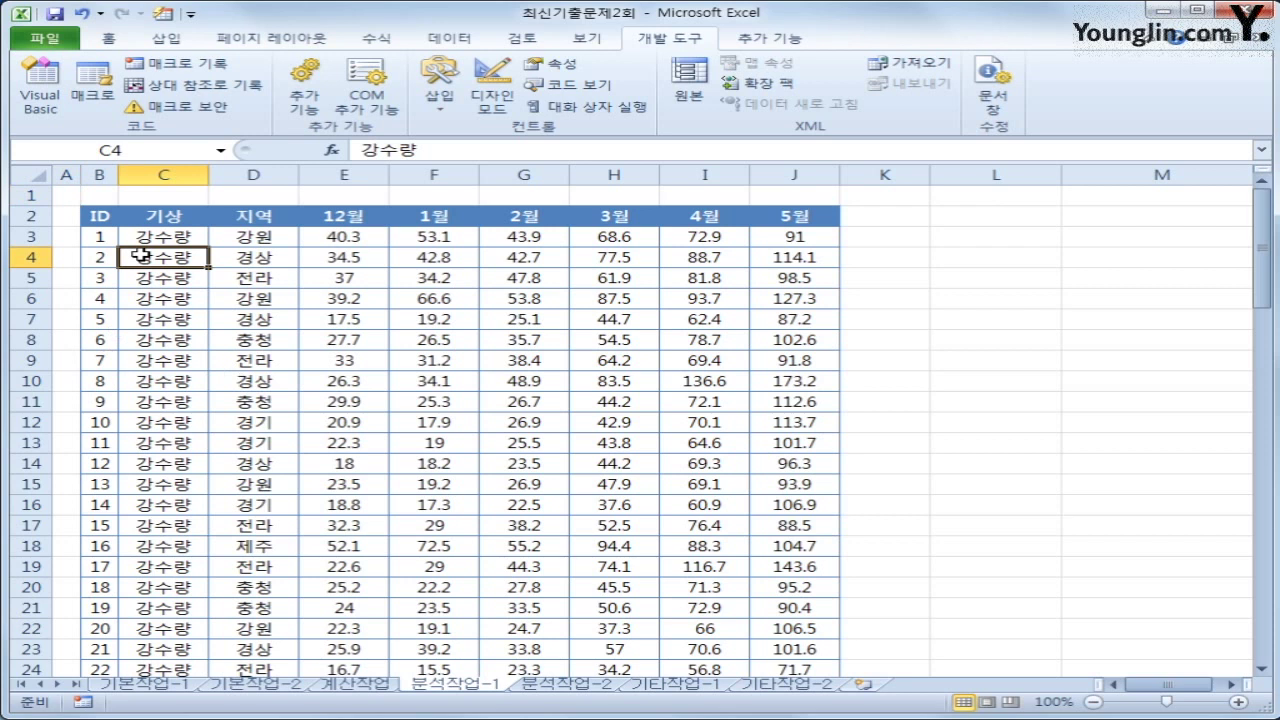
pyautogui.click(180, 39)
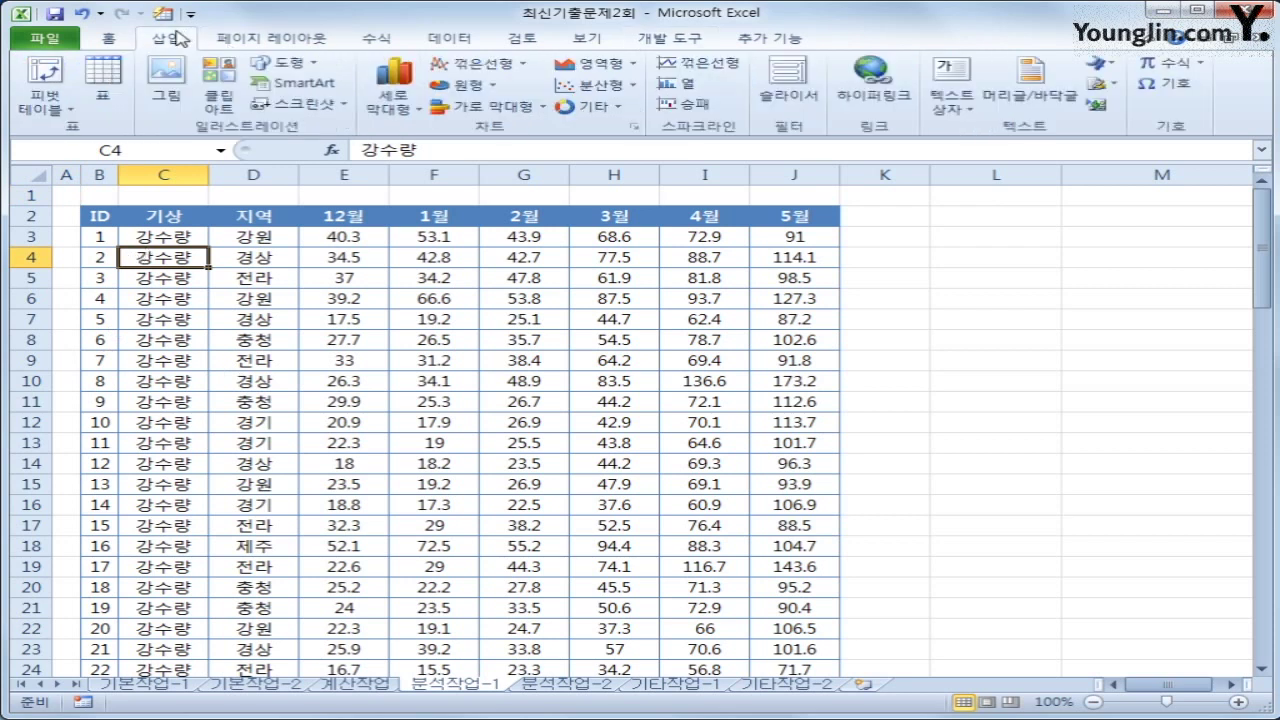
pyautogui.click(45, 72)
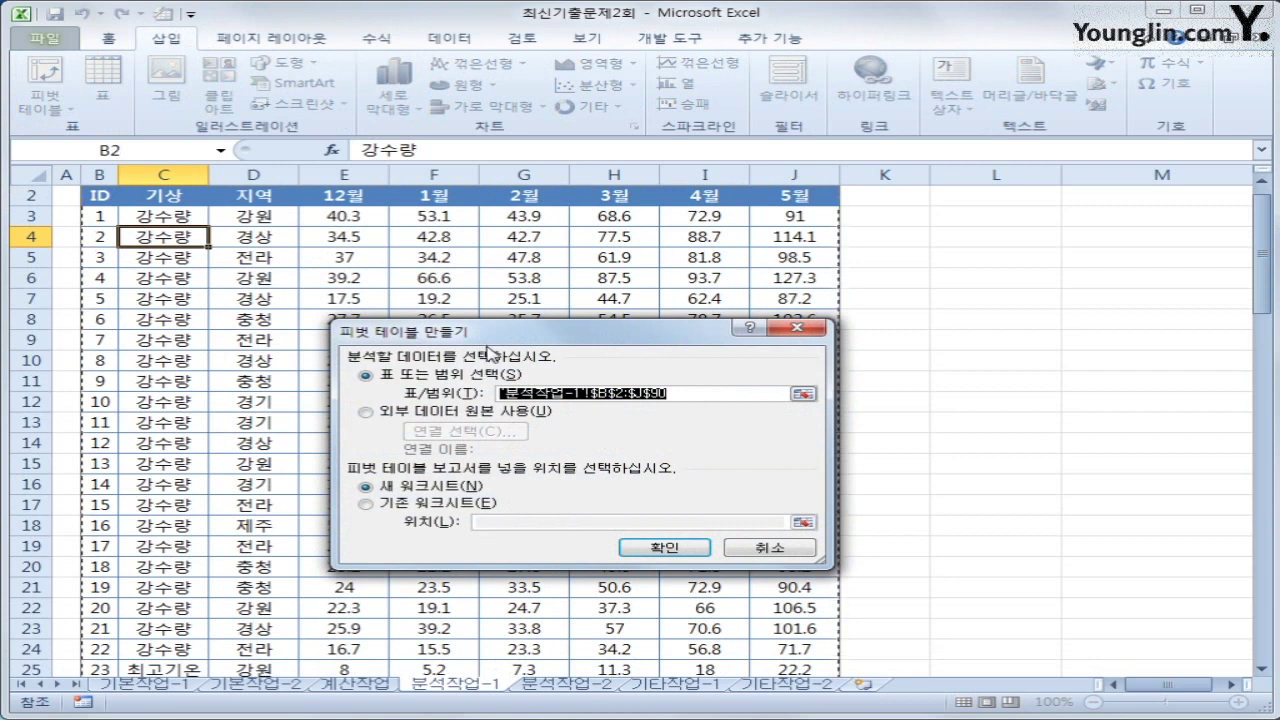
pyautogui.click(487, 521)
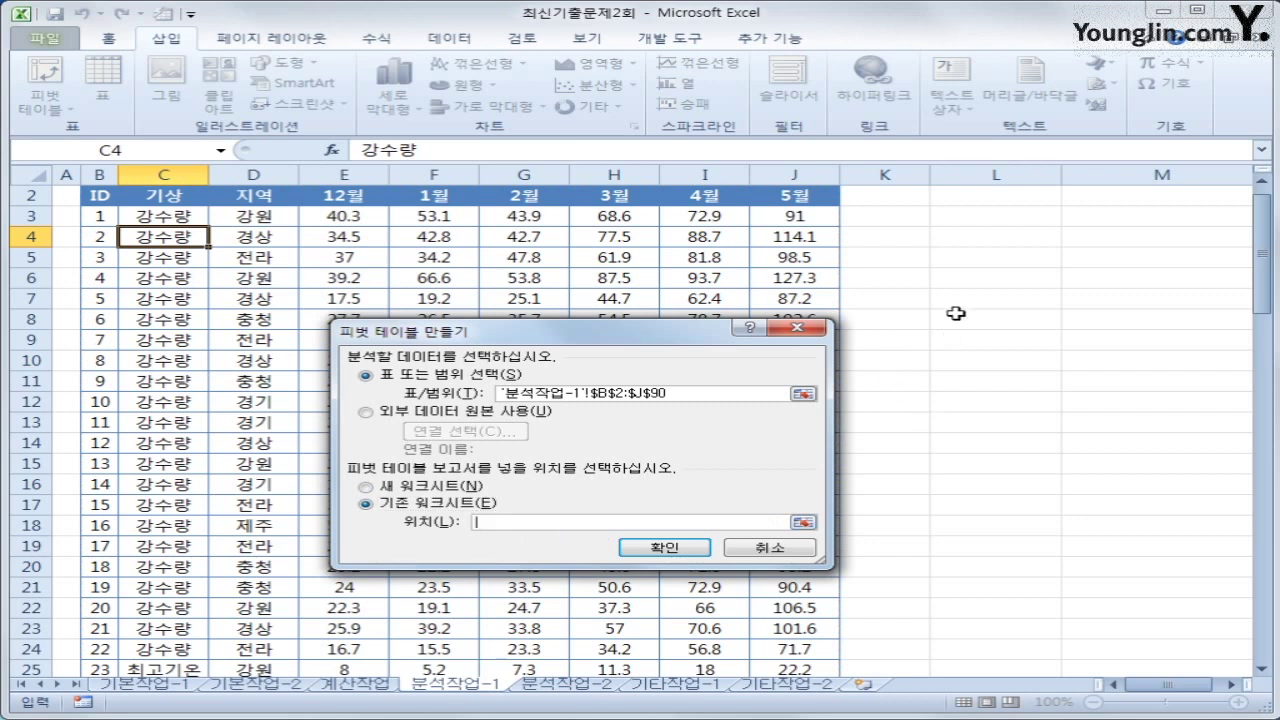
pyautogui.click(976, 199)
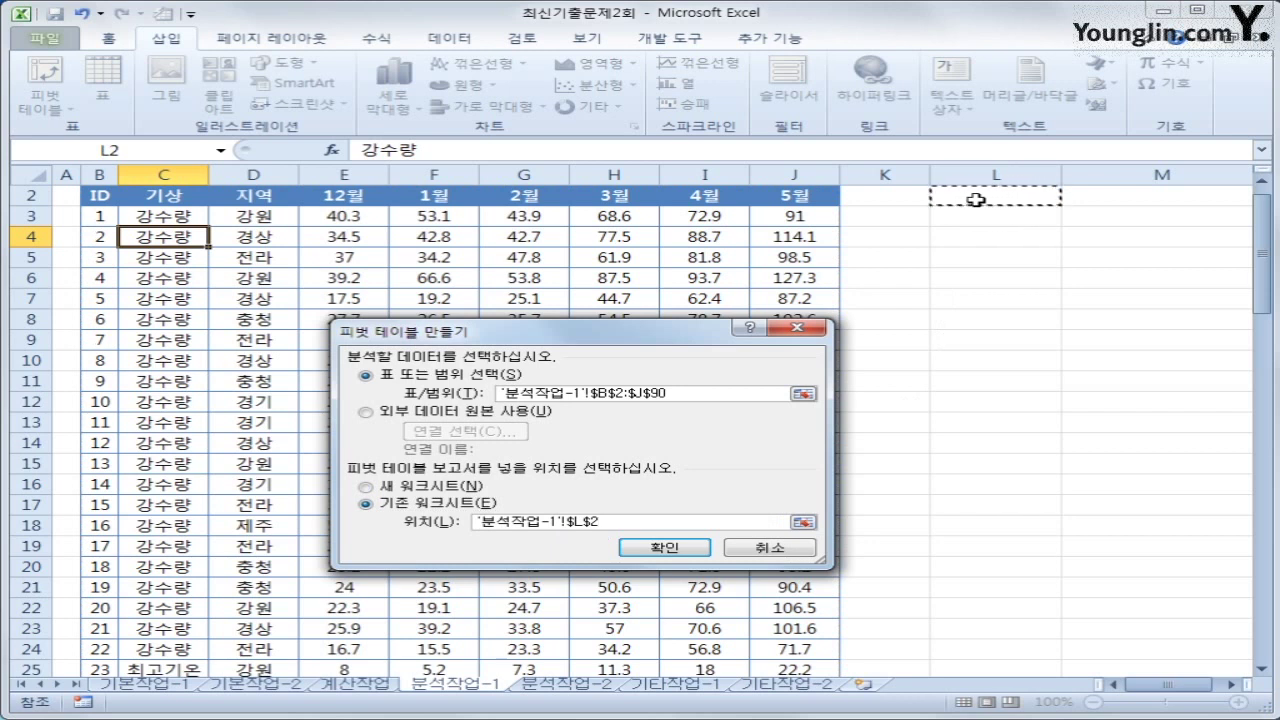
pyautogui.click(650, 548)
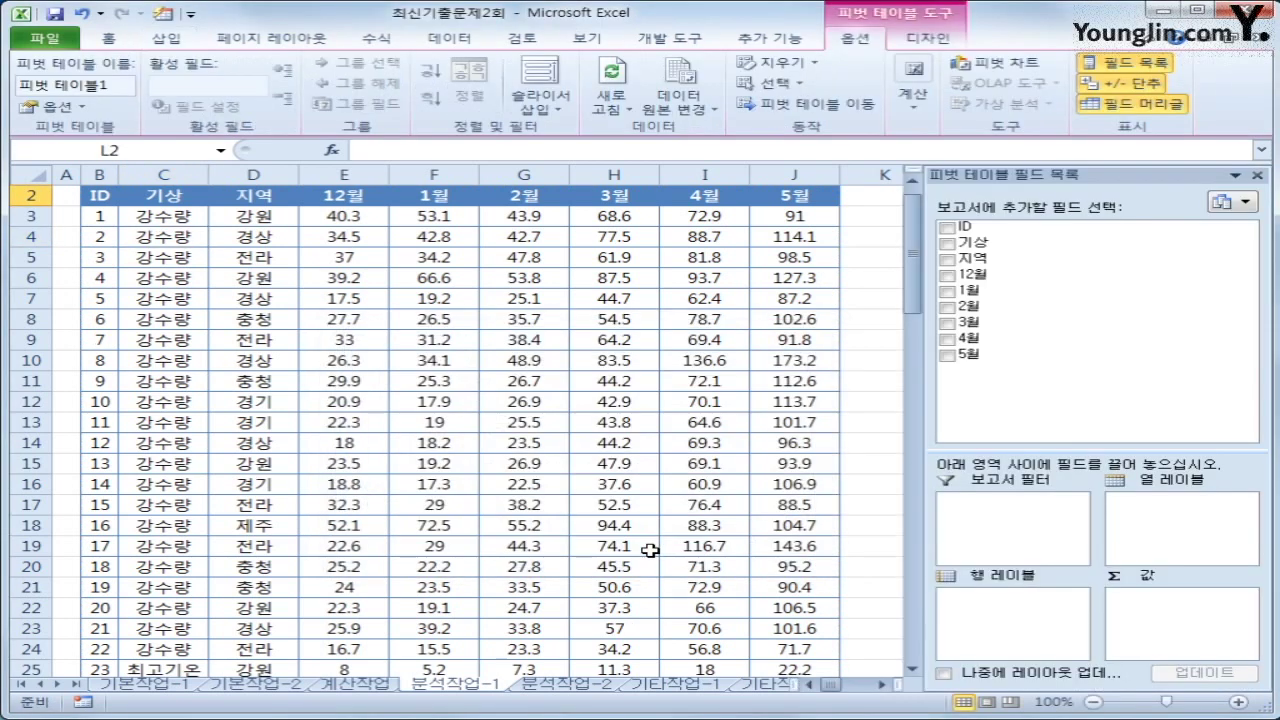
# Step: Start a new calculated field for the pivot table and name it 겨울기상
pyautogui.click(882, 685)
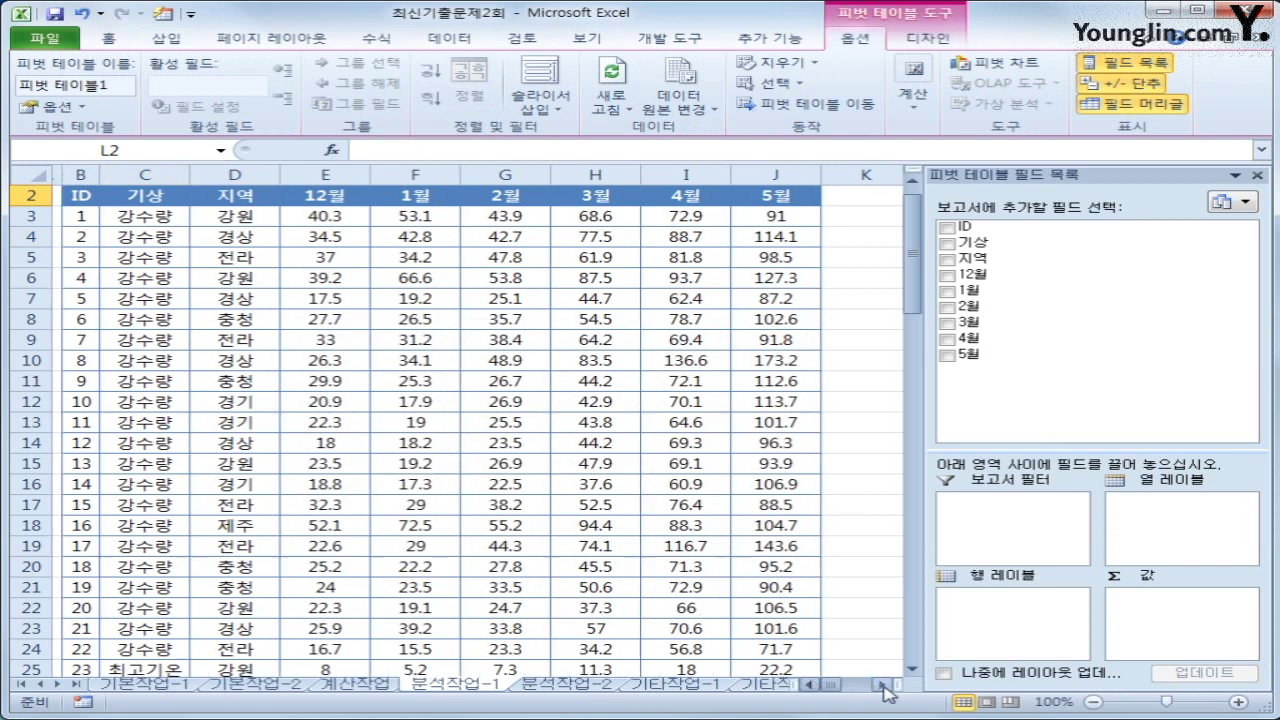
pyautogui.click(882, 685)
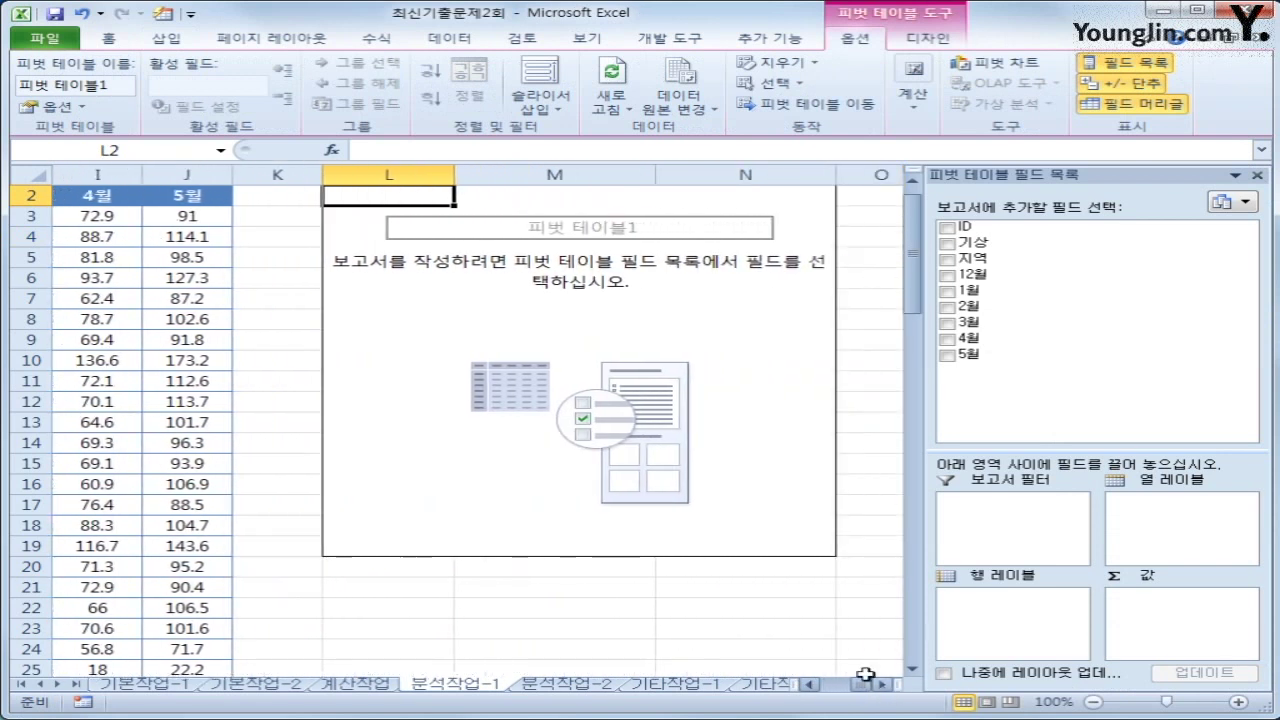
pyautogui.scroll(1, 866, 657)
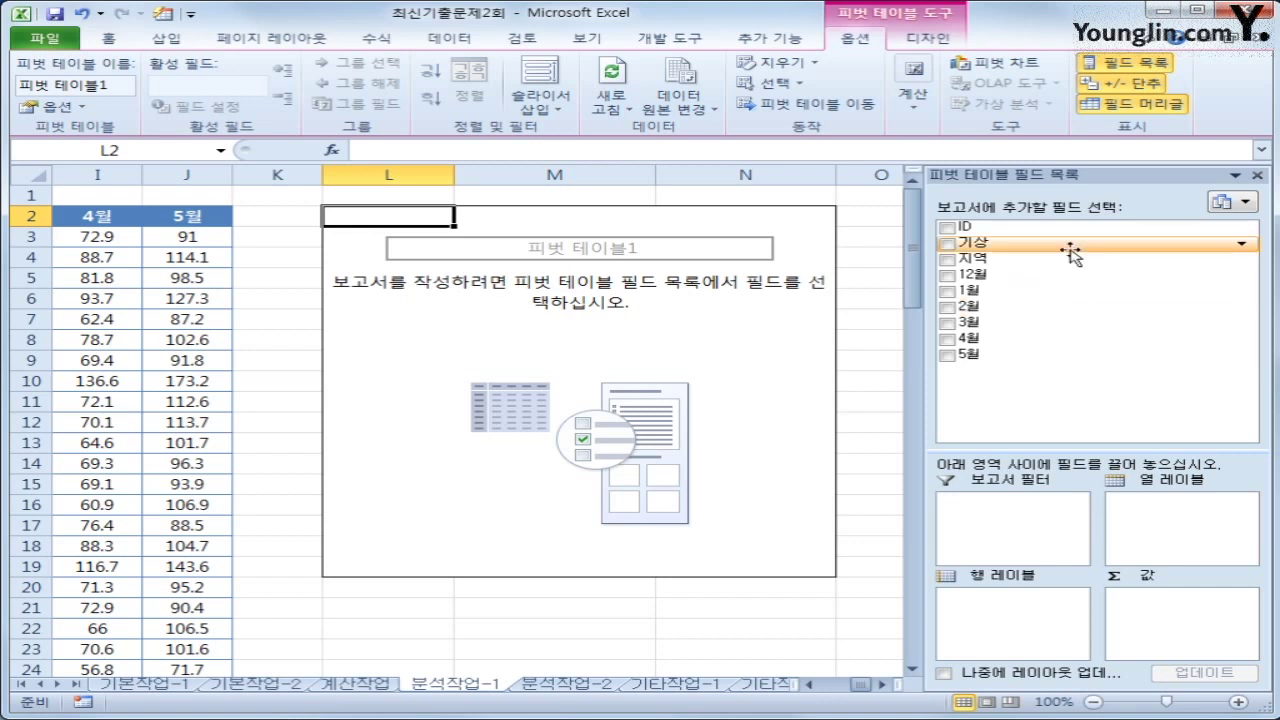
pyautogui.click(916, 110)
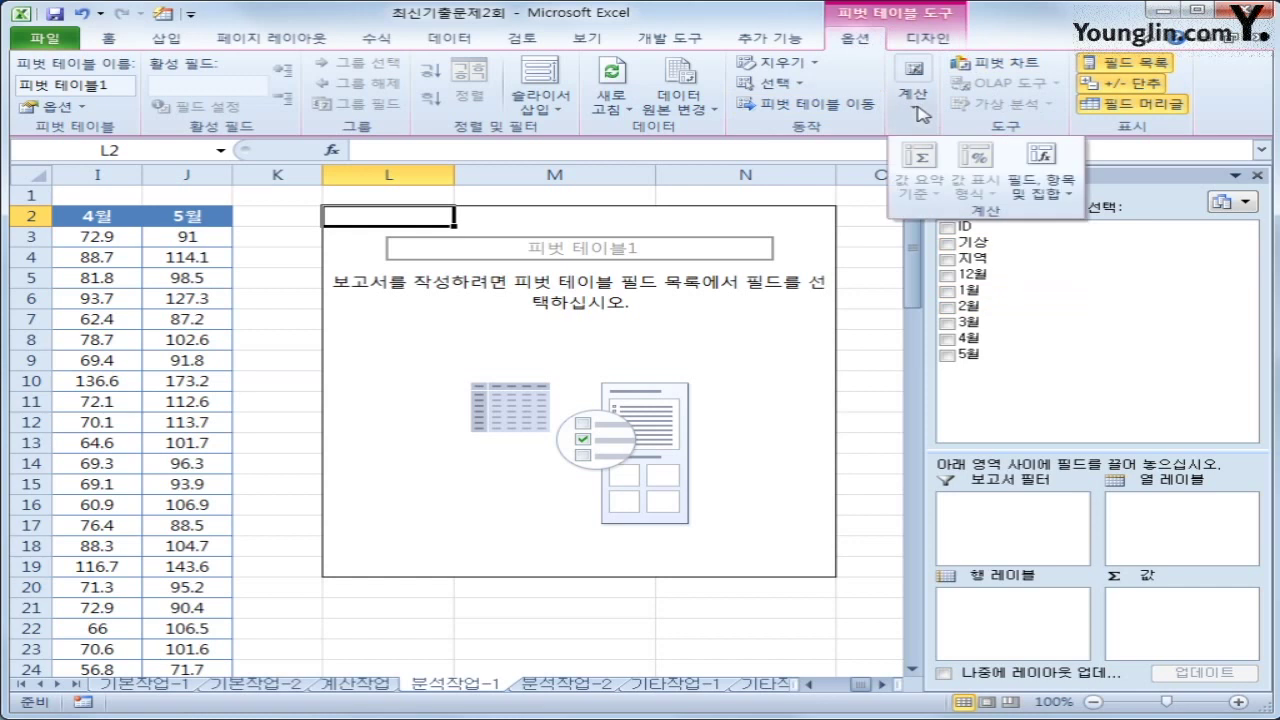
pyautogui.click(1039, 200)
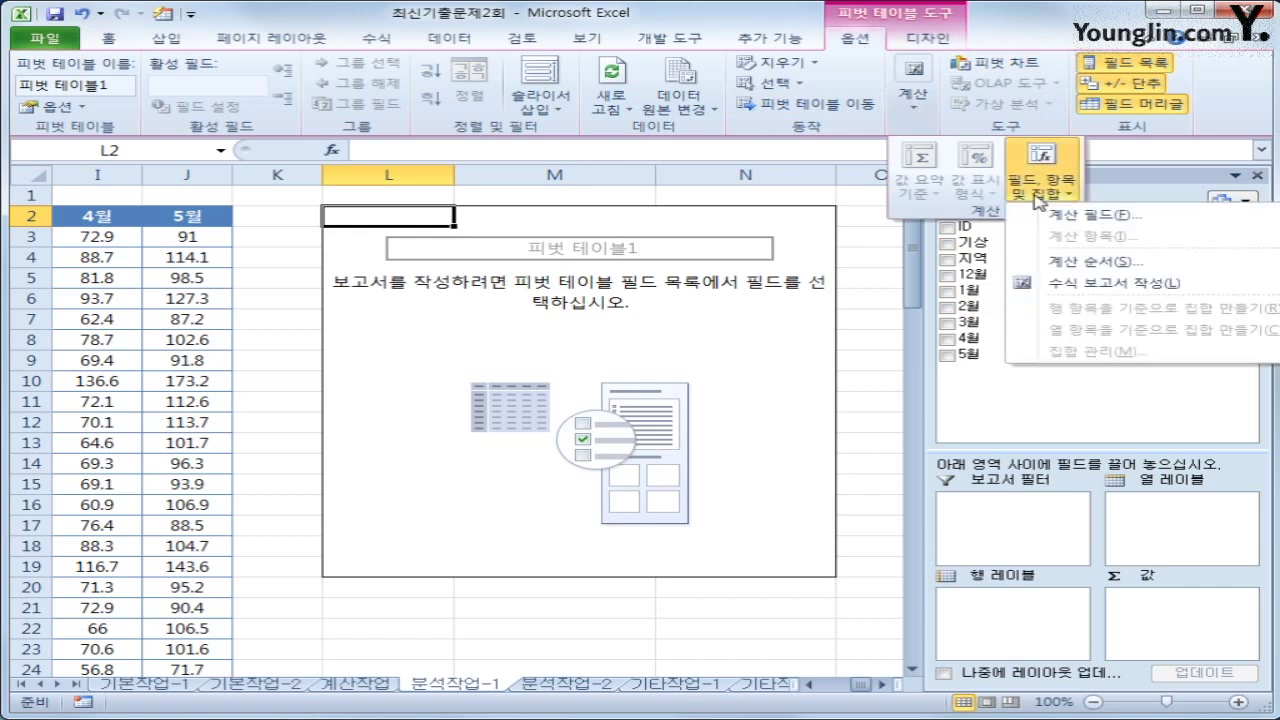
pyautogui.click(1108, 220)
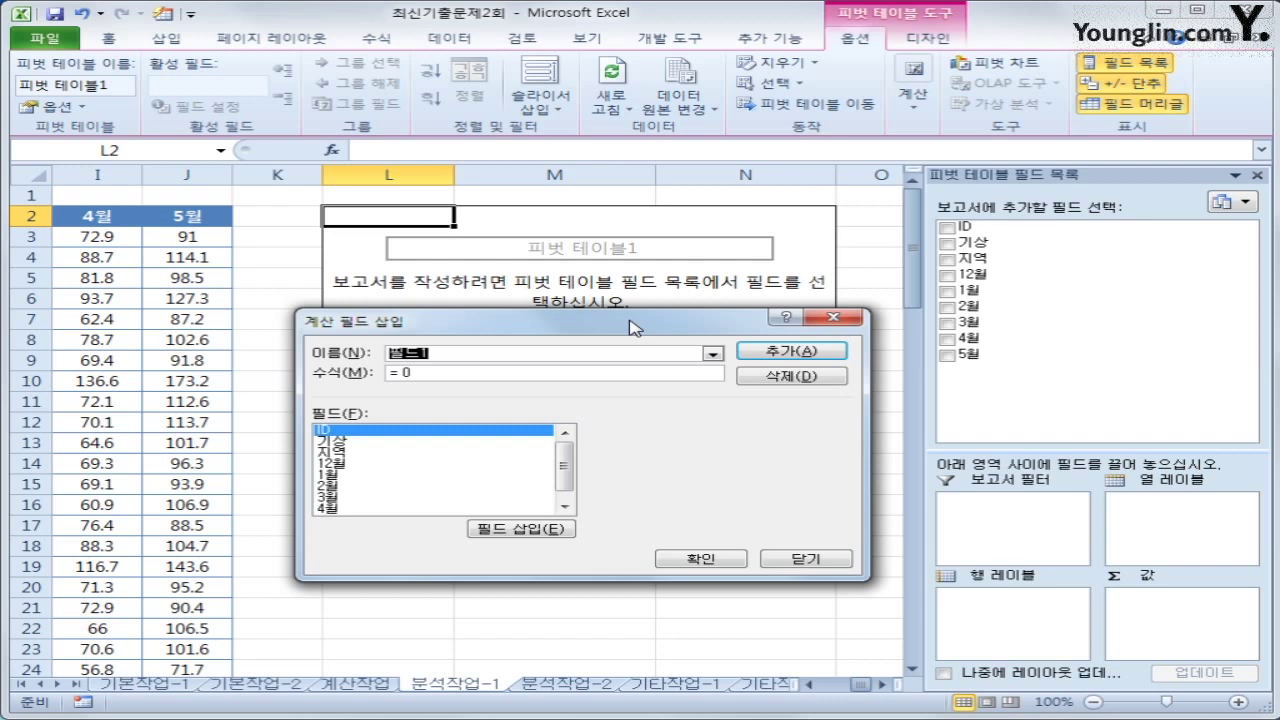
pyautogui.press('BackSpace')
pyautogui.write('겨울기온')
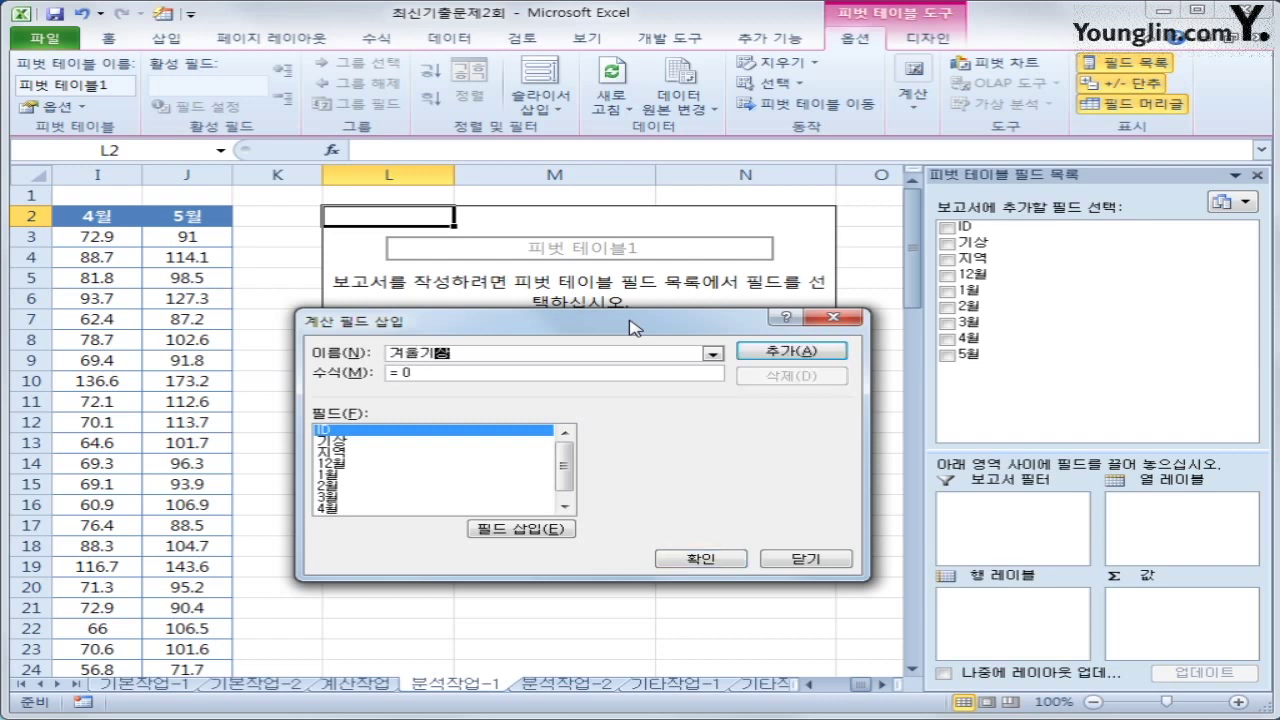
# Step: Define the 겨울기상 formula as ='12월'+'1월'+'2월' and add the calculated field to the pivot table
pyautogui.press('Tab')
pyautogui.write('=')
pyautogui.click(429, 466)
pyautogui.doubleClick(429, 466)
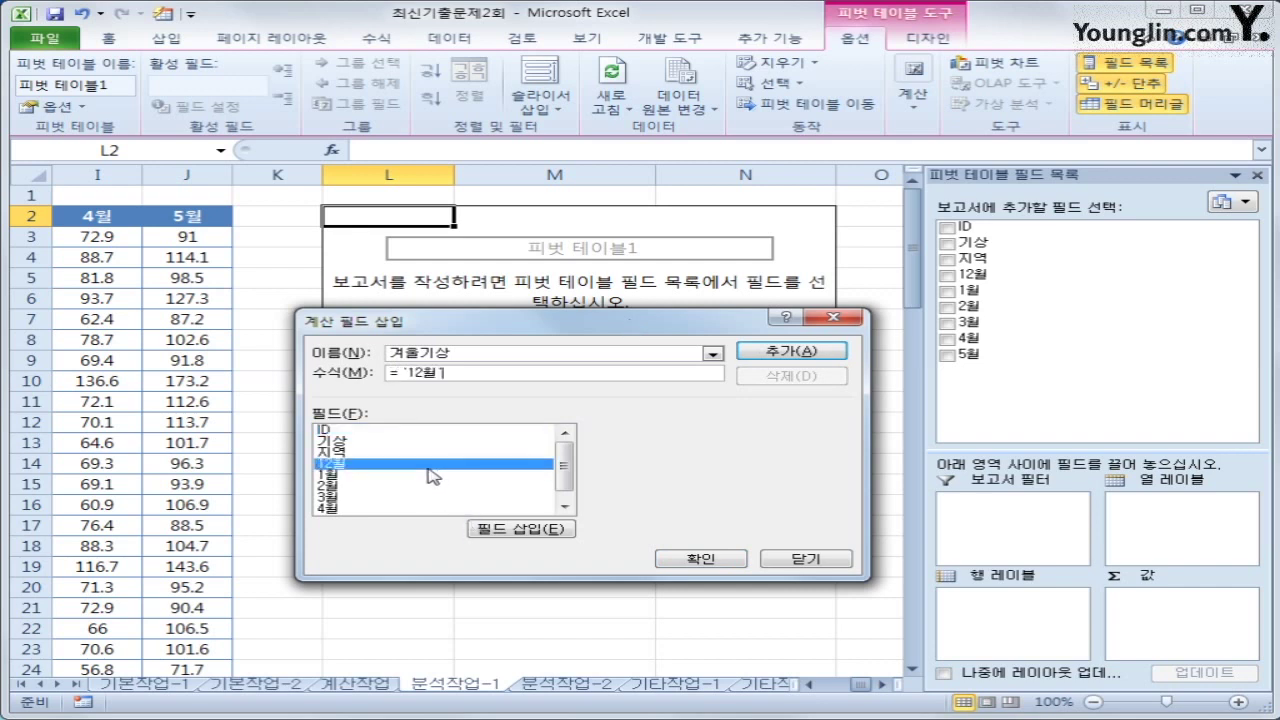
pyautogui.write('+')
pyautogui.click(397, 477)
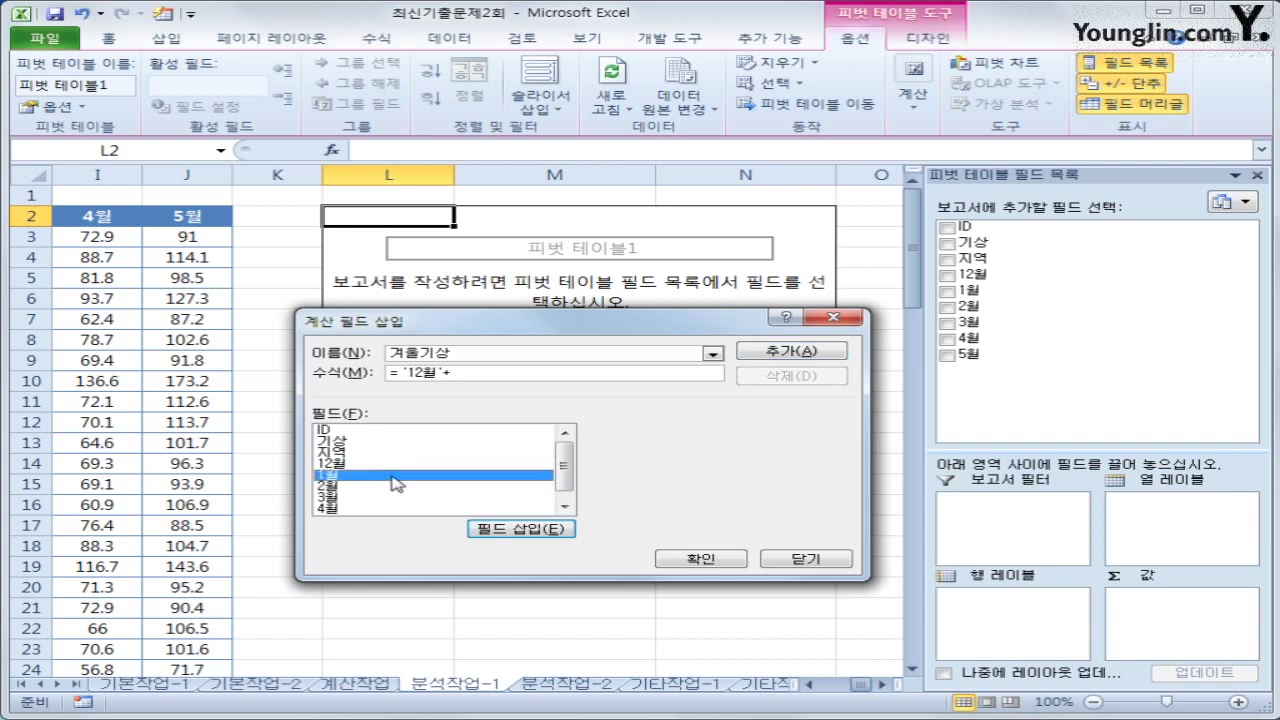
pyautogui.doubleClick(397, 477)
pyautogui.write('+')
pyautogui.doubleClick(378, 487)
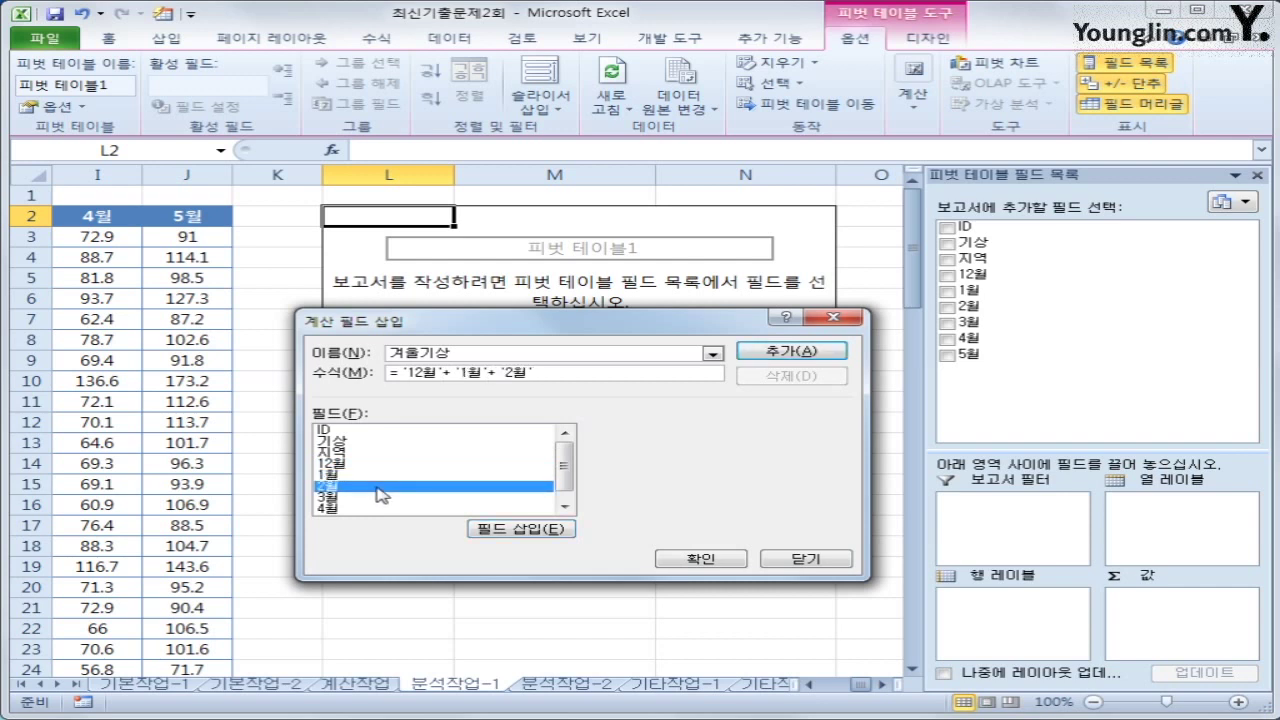
pyautogui.click(780, 352)
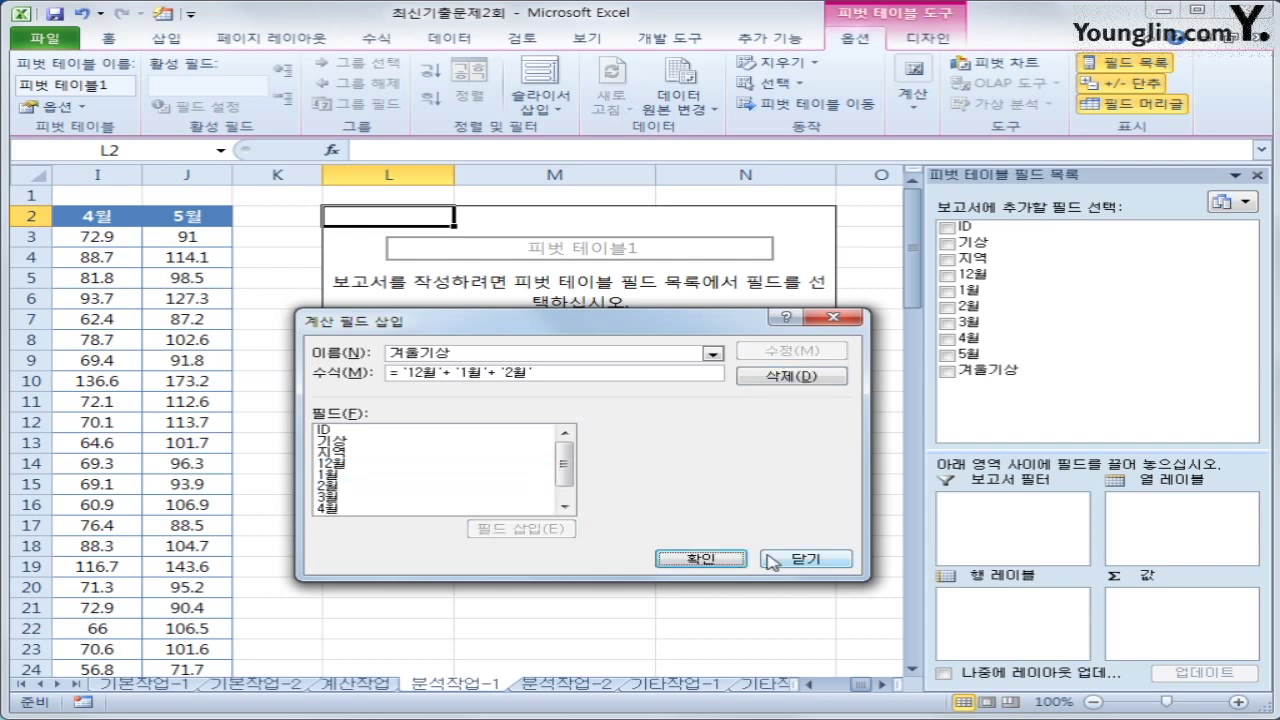
pyautogui.click(800, 560)
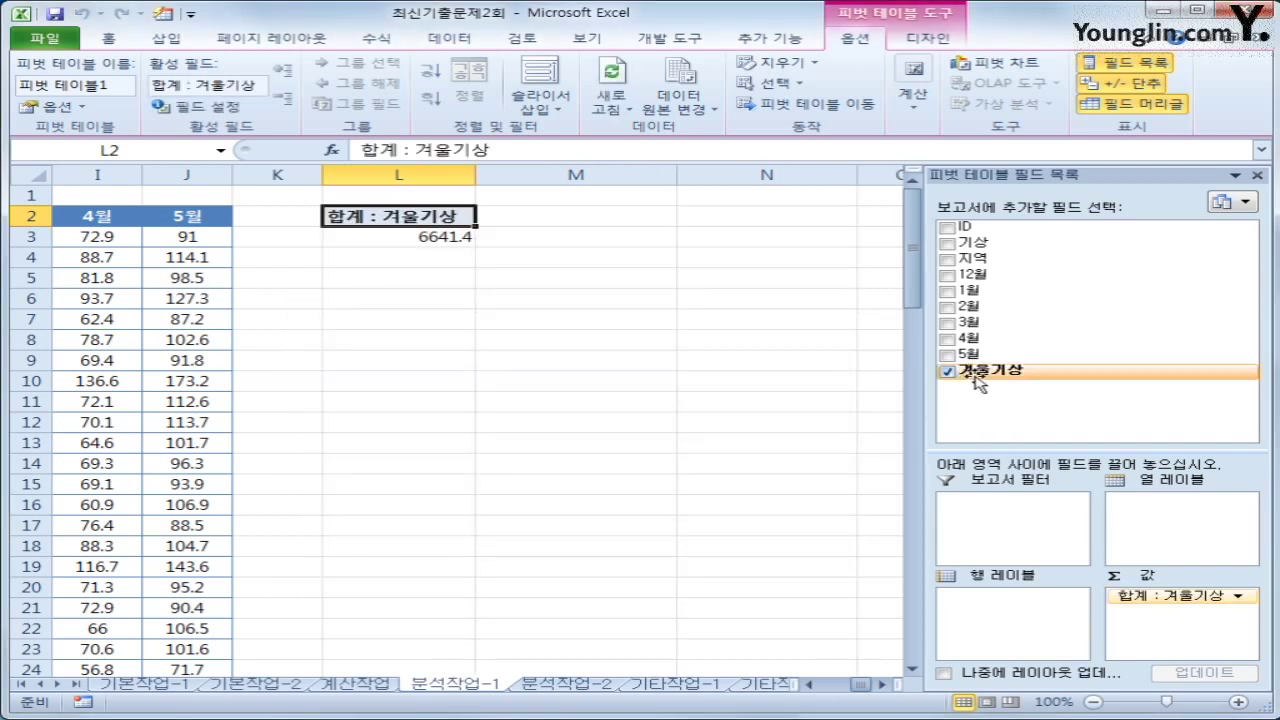
# Step: Start a second calculated field for the pivot table and name it 봄기상
pyautogui.click(913, 95)
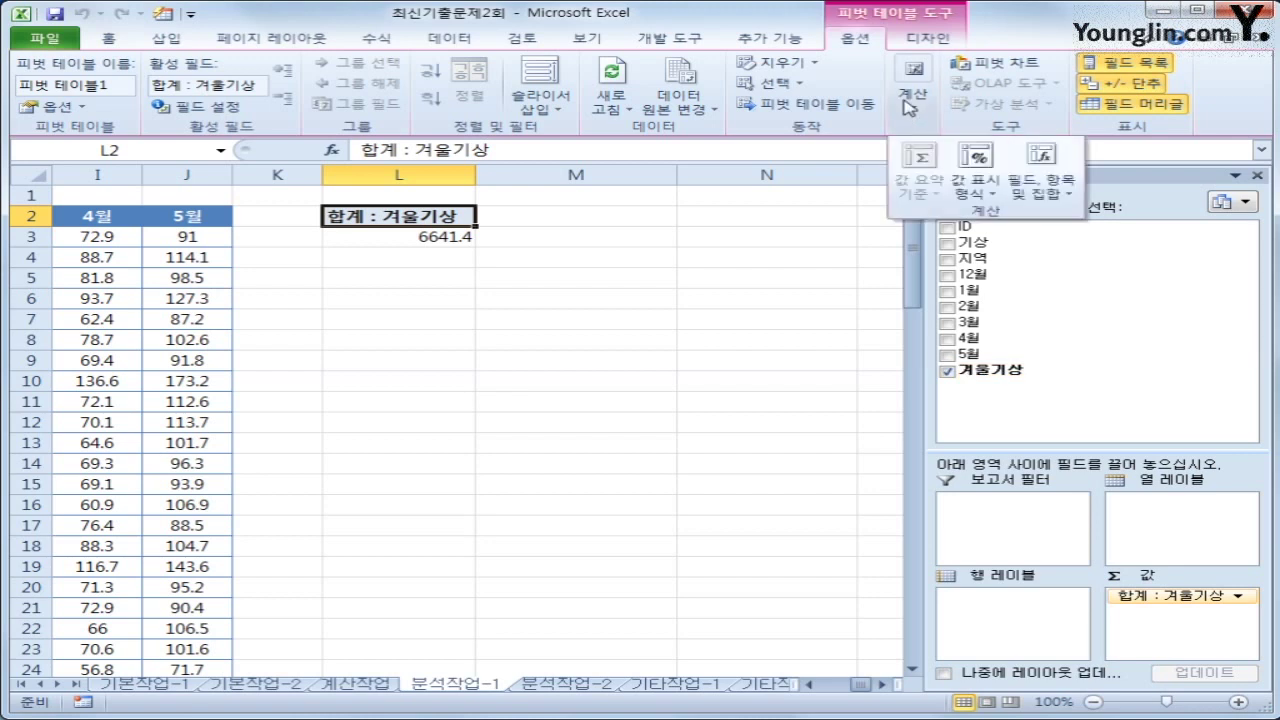
pyautogui.click(1037, 192)
pyautogui.click(1045, 218)
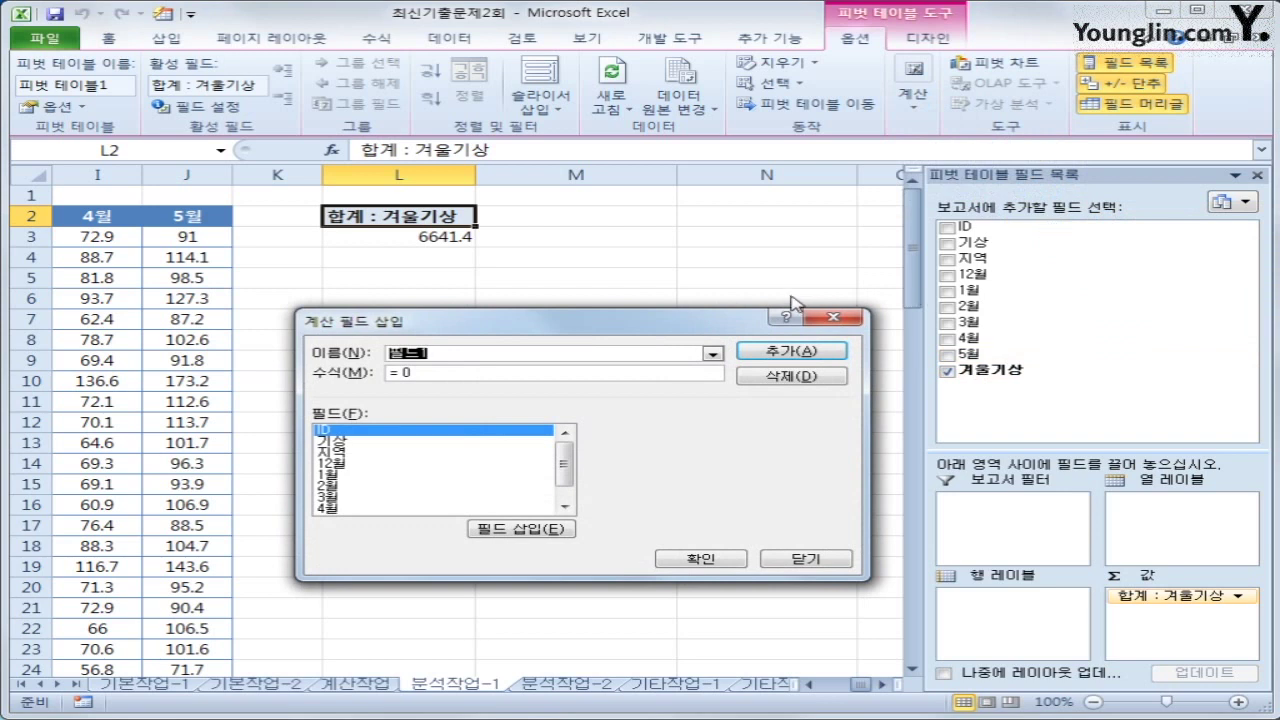
pyautogui.write('보ㅁ기상')
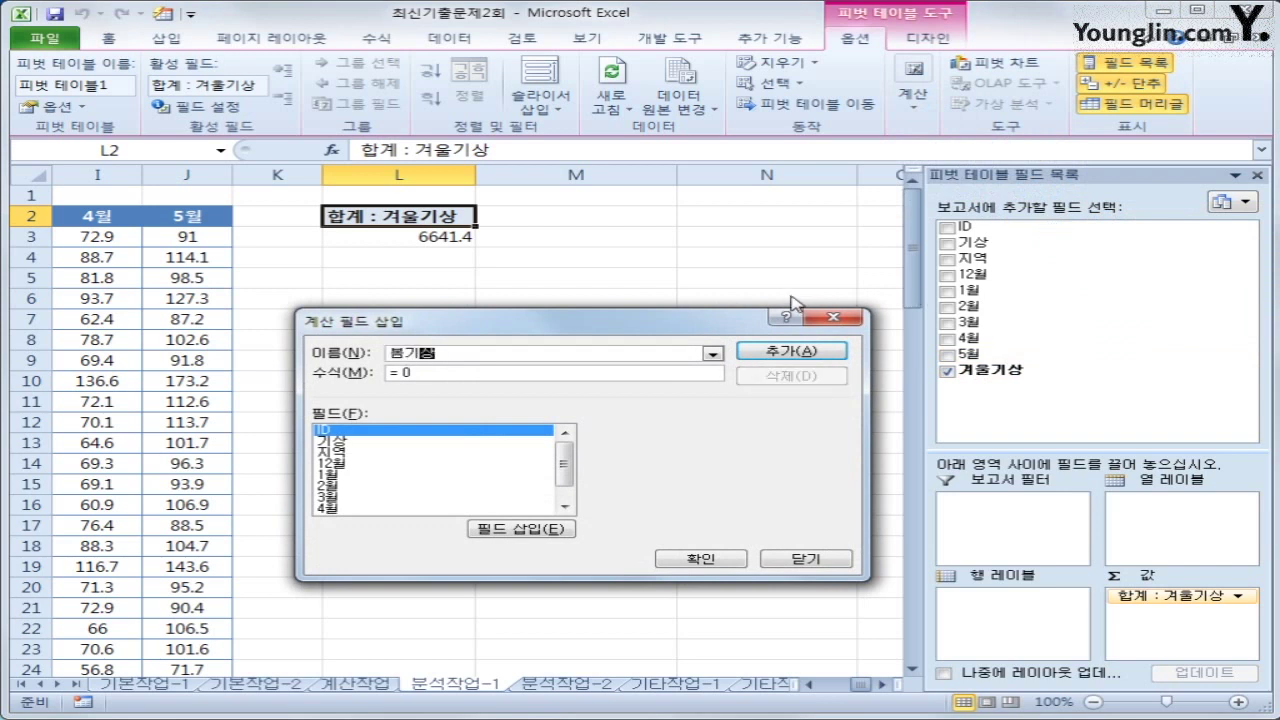
# Step: Define the 봄기상 formula as ='3월'+'4월'+'5월' and add the calculated field to the pivot table
pyautogui.press('Tab')
pyautogui.write('=')
pyautogui.doubleClick(406, 497)
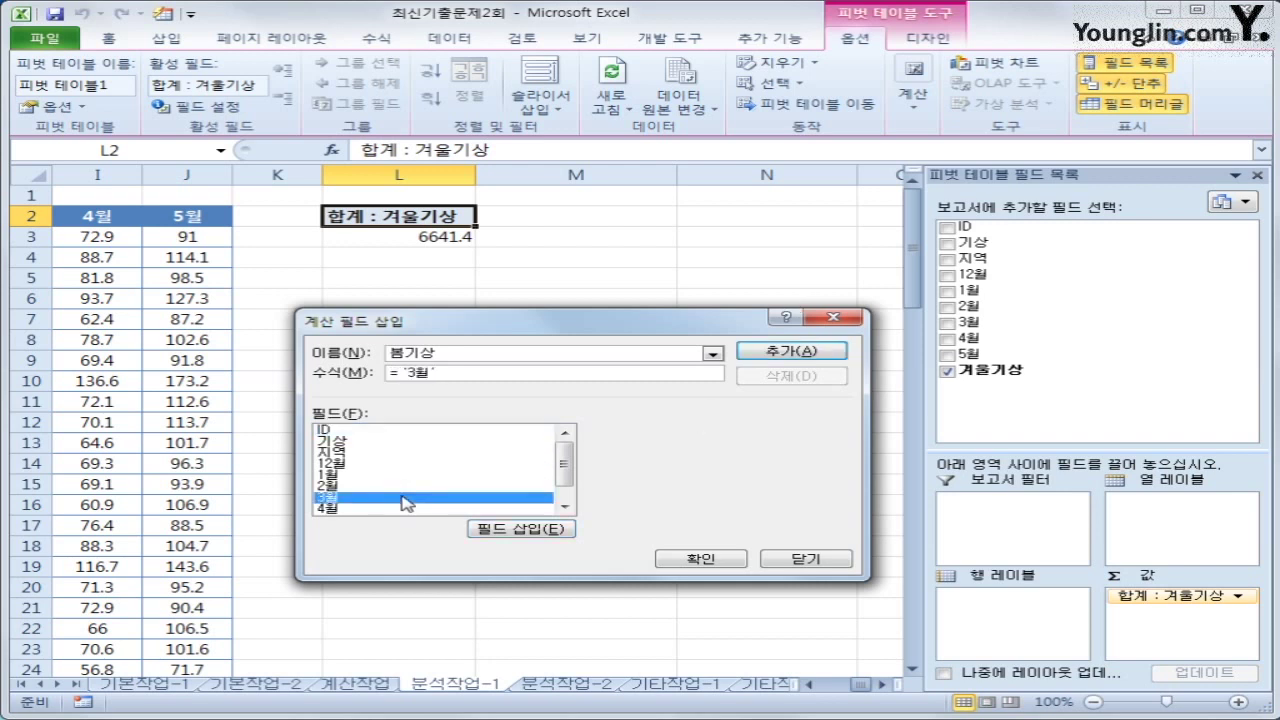
pyautogui.write('+')
pyautogui.doubleClick(400, 510)
pyautogui.write('+')
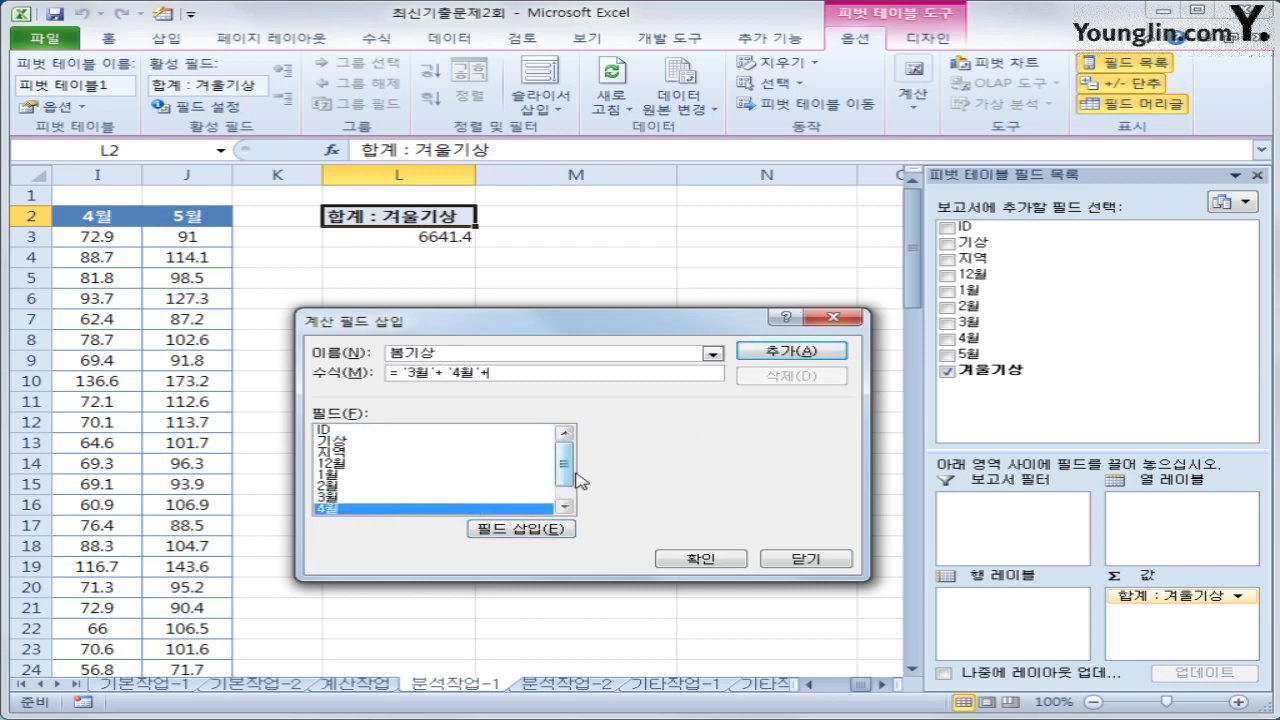
pyautogui.moveTo(566, 477); pyautogui.dragTo(563, 497)
pyautogui.doubleClick(422, 497)
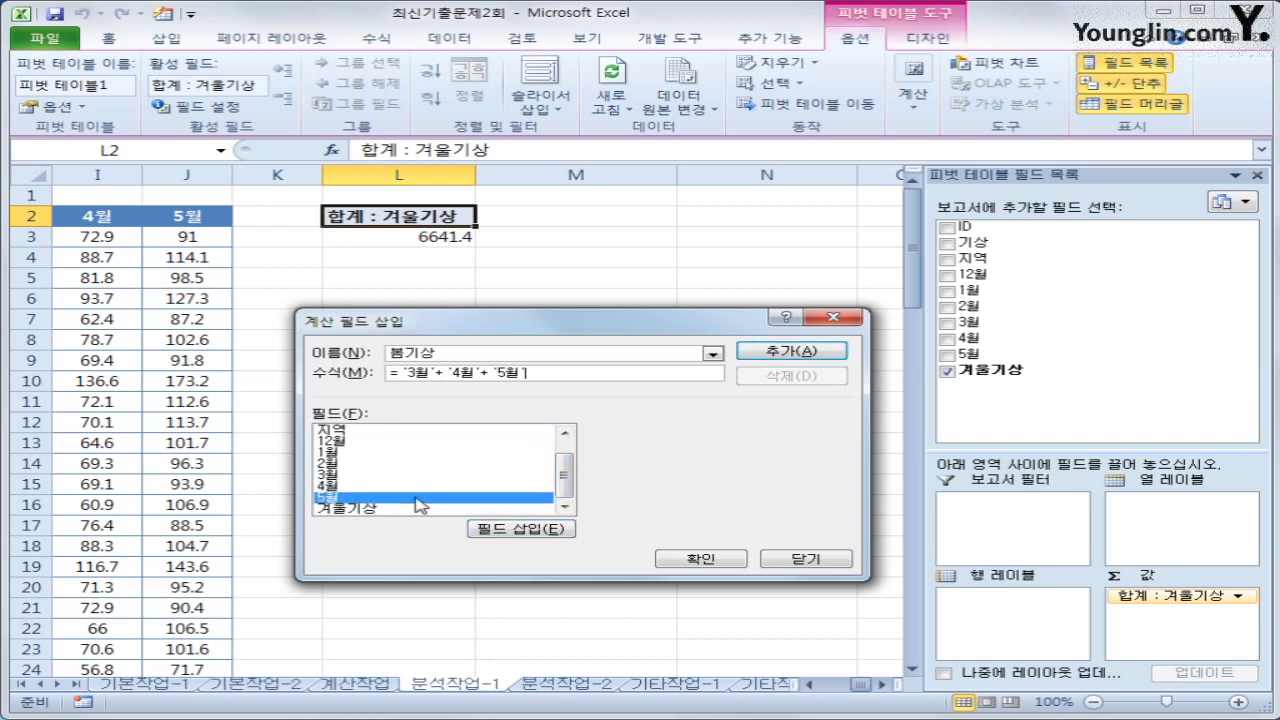
pyautogui.click(818, 352)
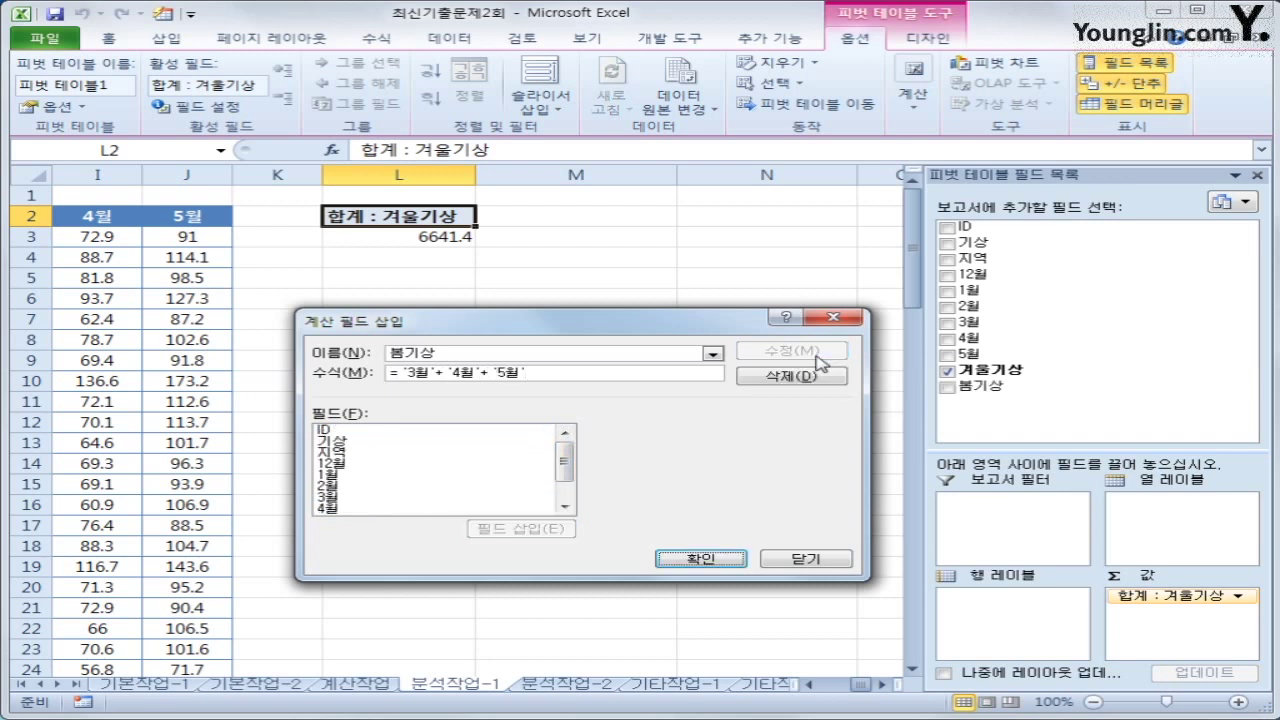
pyautogui.click(728, 560)
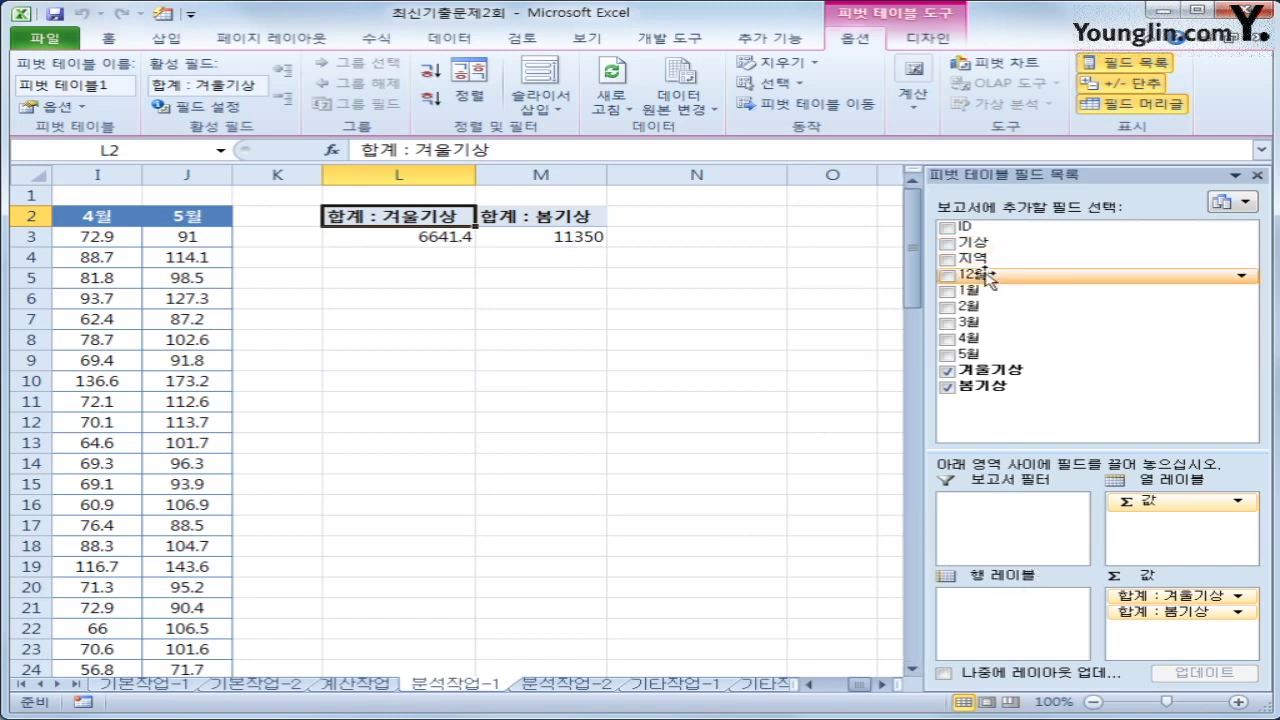
# Step: Place 지역 in the pivot table's row labels and 기상 in the column labels above the values
pyautogui.moveTo(972, 258); pyautogui.dragTo(1001, 604)
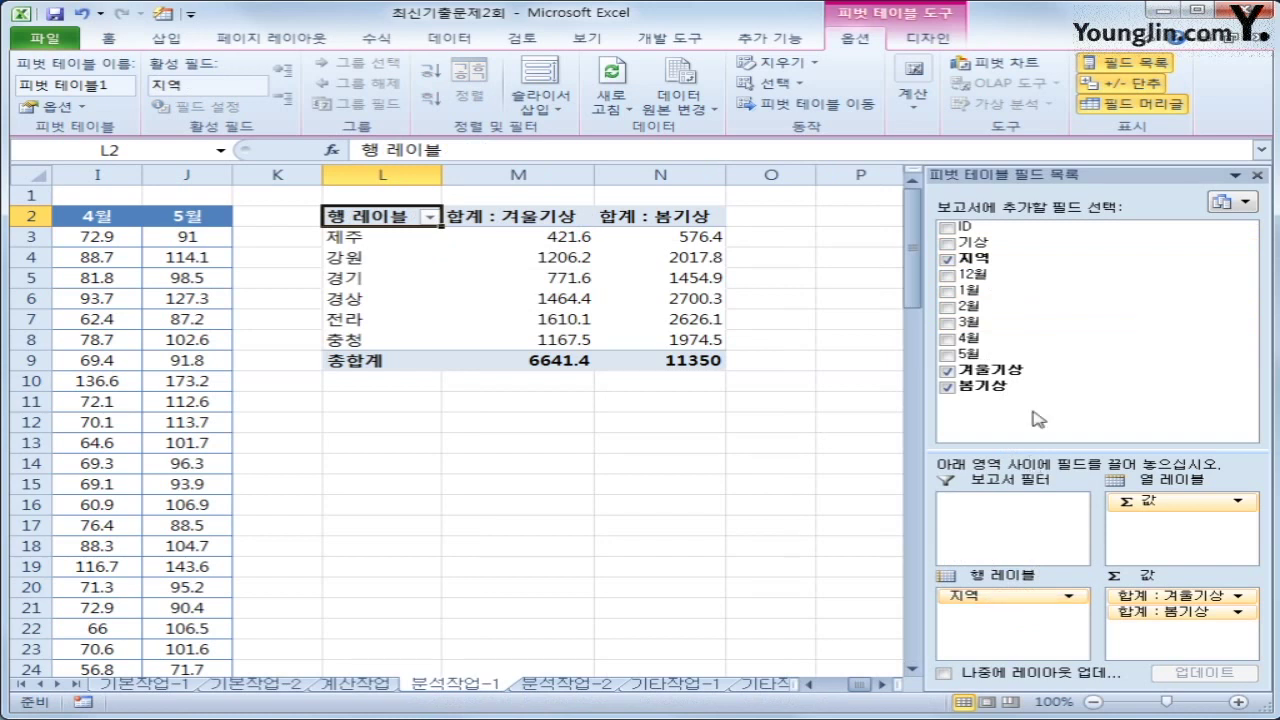
pyautogui.moveTo(1000, 243); pyautogui.dragTo(1145, 505)
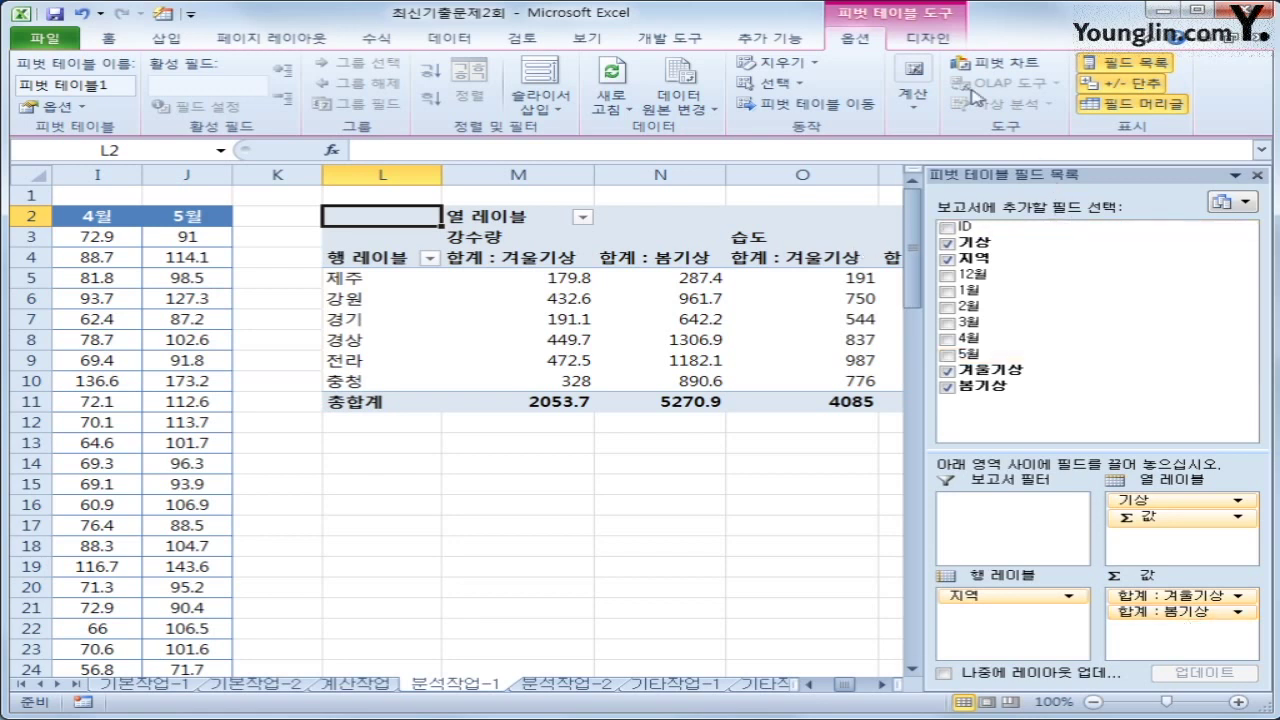
# Step: Show the pivot table report in tabular form (테이블 형식)
pyautogui.click(950, 40)
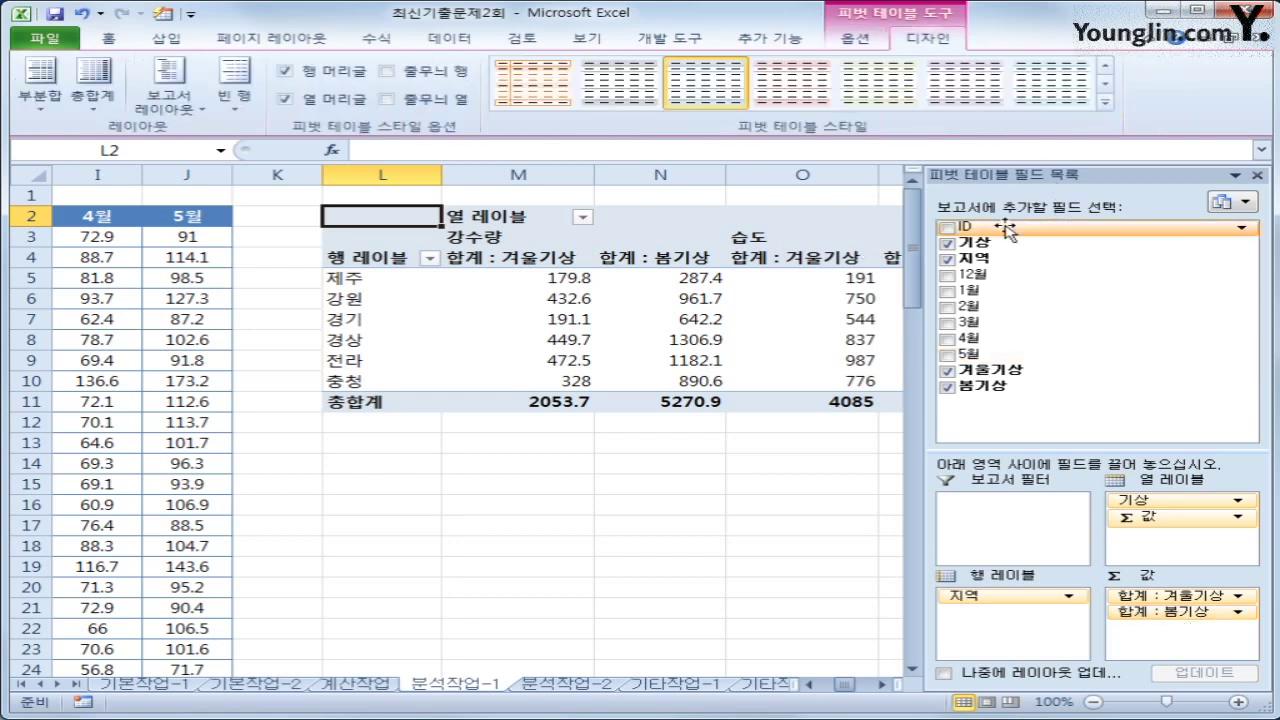
pyautogui.click(140, 98)
pyautogui.click(292, 221)
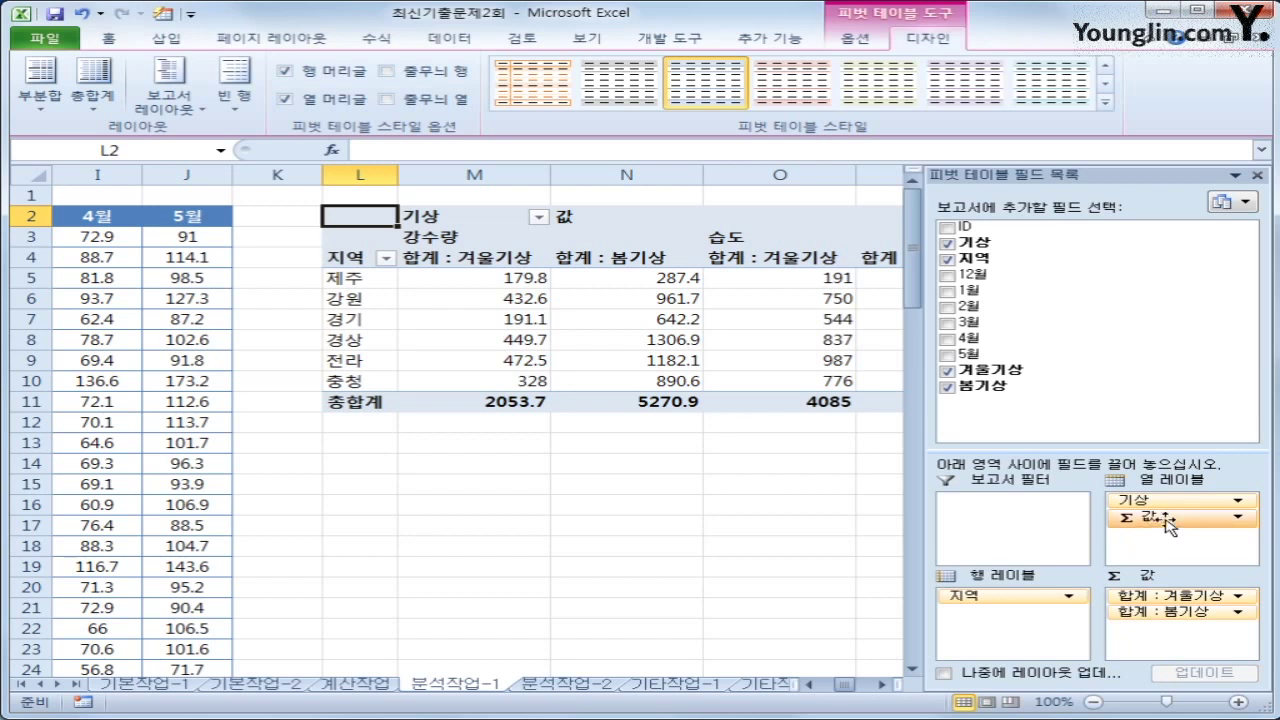
# Step: Move the pivot table's Σ 값 field below 지역 in the row labels and show grand totals for columns only (열의 총합계만 설정)
pyautogui.moveTo(1170, 527); pyautogui.dragTo(1015, 628)
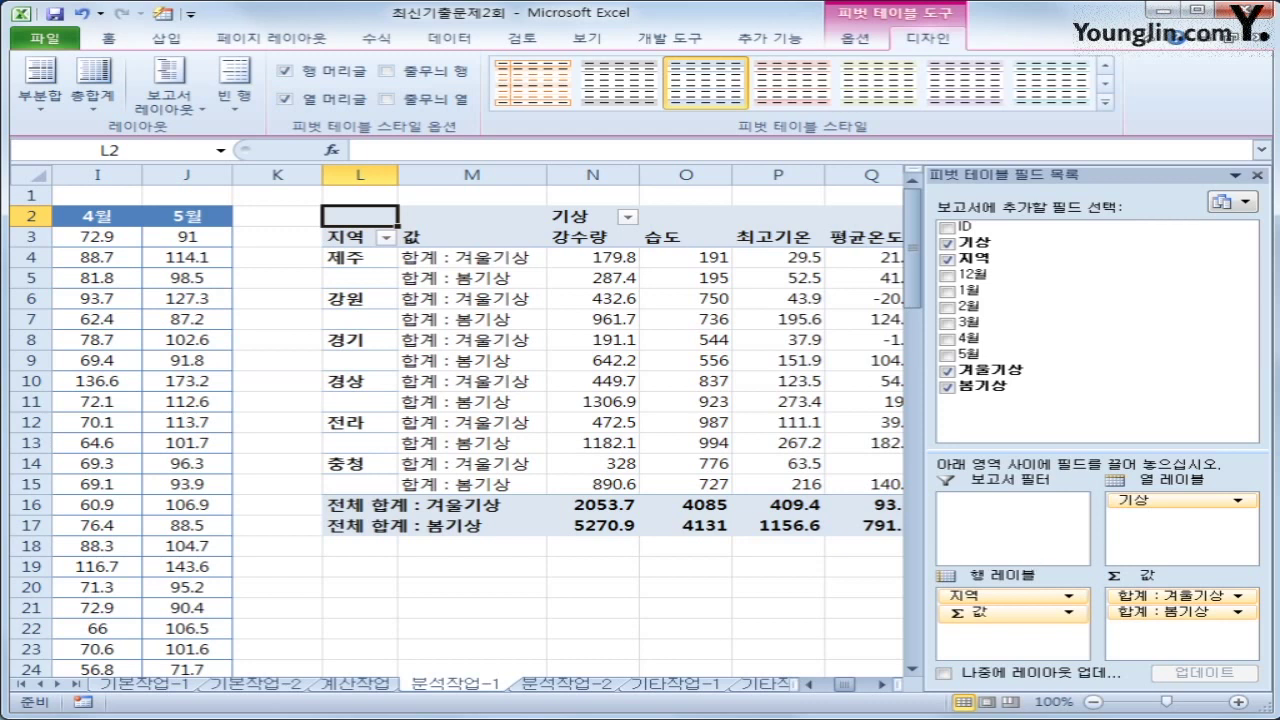
pyautogui.click(110, 108)
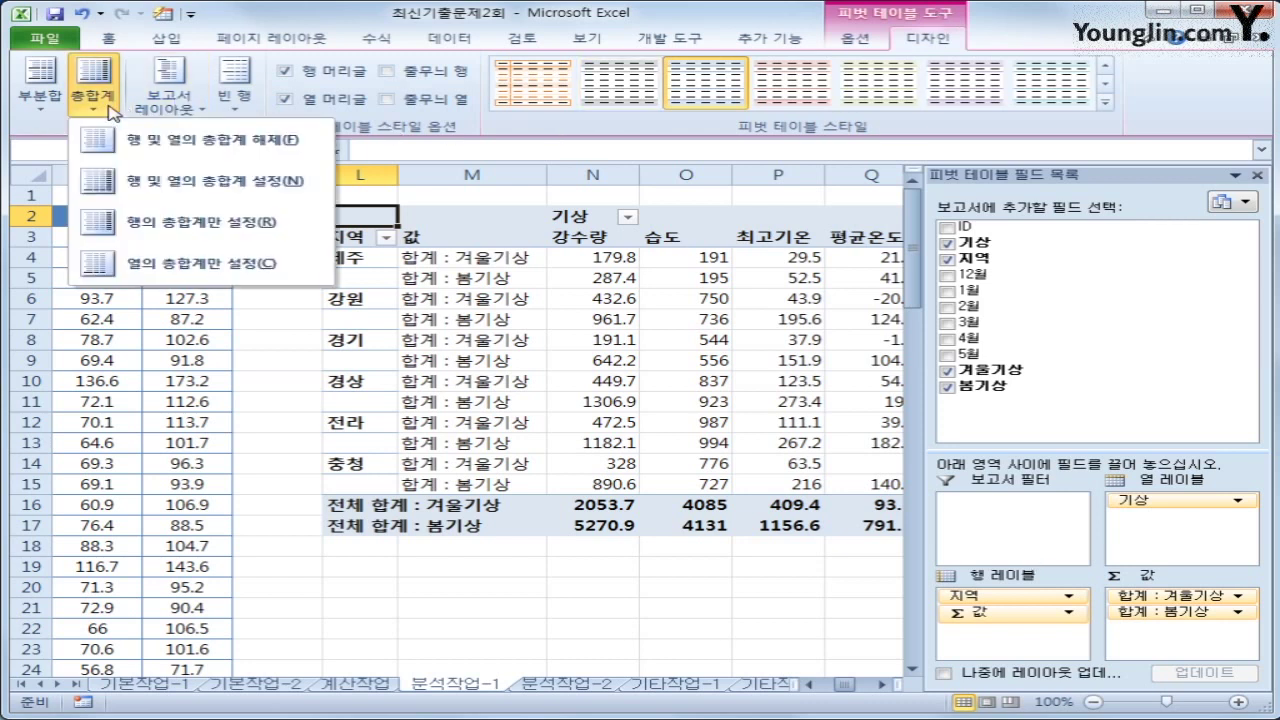
pyautogui.click(174, 274)
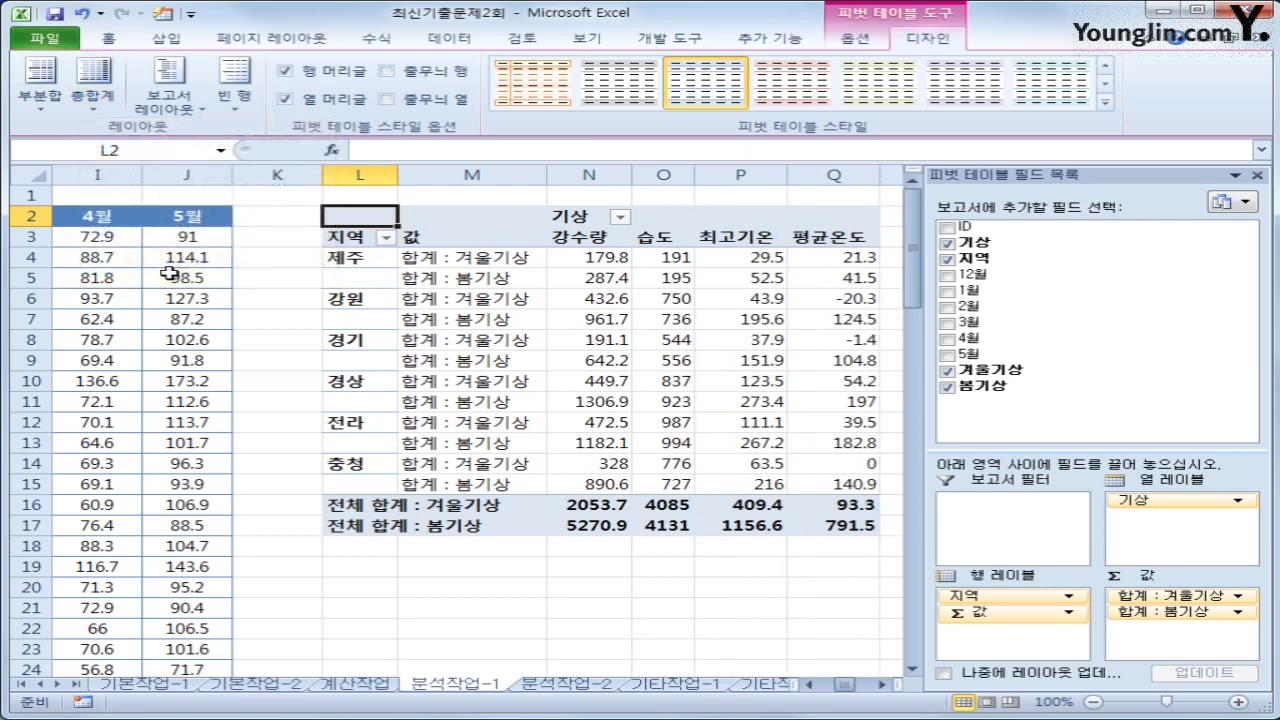
# Step: Apply the grey shaded pivot style from the 밝게 group, beside the current blue style, and turn on banded columns (줄무늬 열)
pyautogui.click(1105, 102)
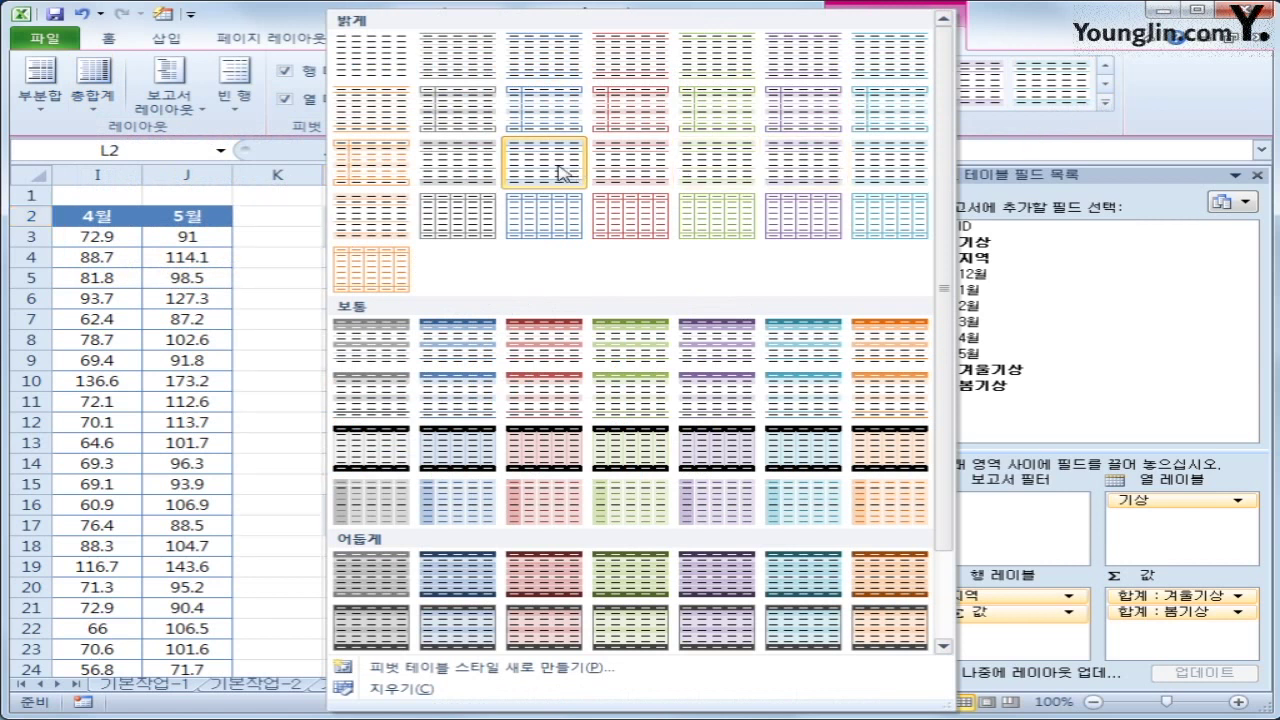
pyautogui.click(433, 181)
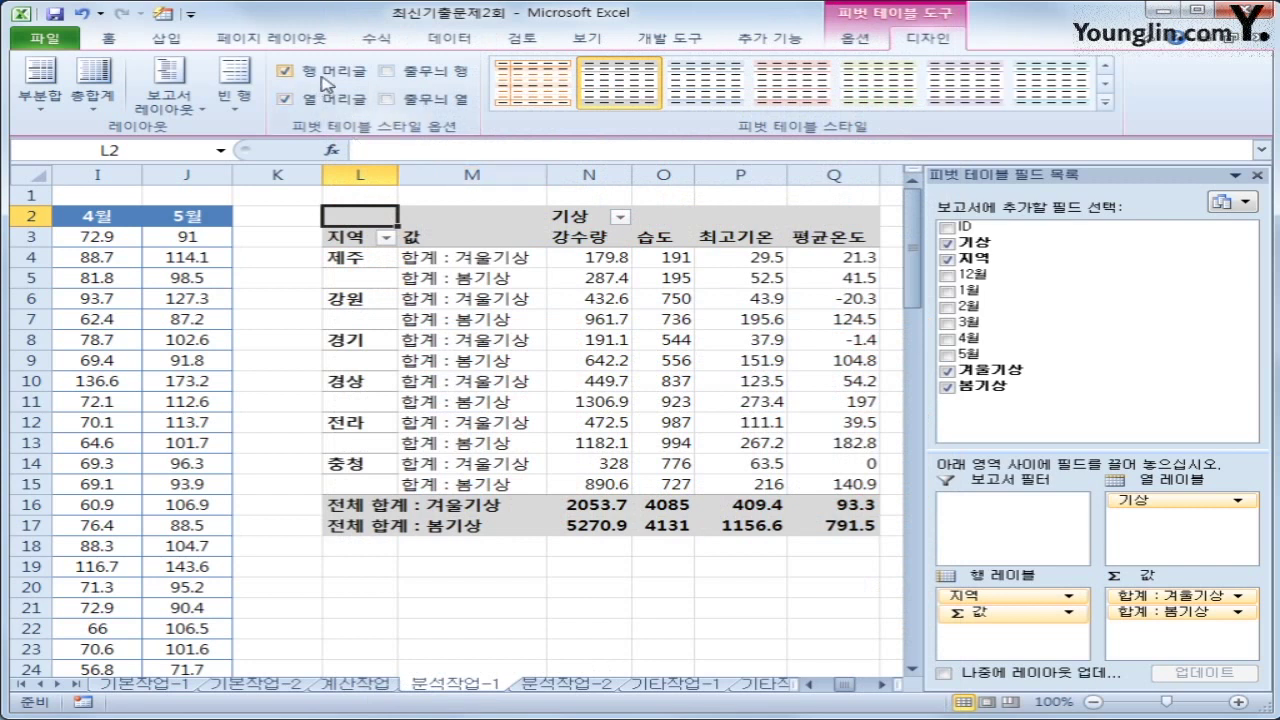
pyautogui.click(459, 101)
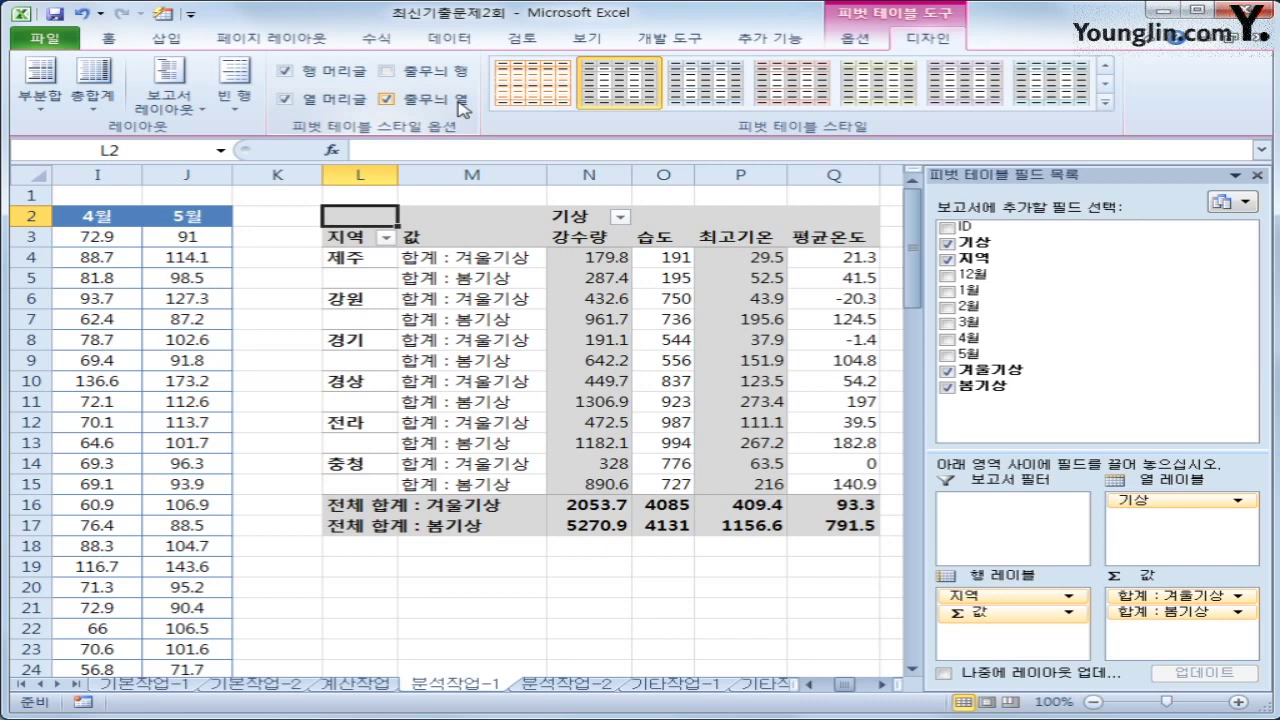
pyautogui.click(770, 606)
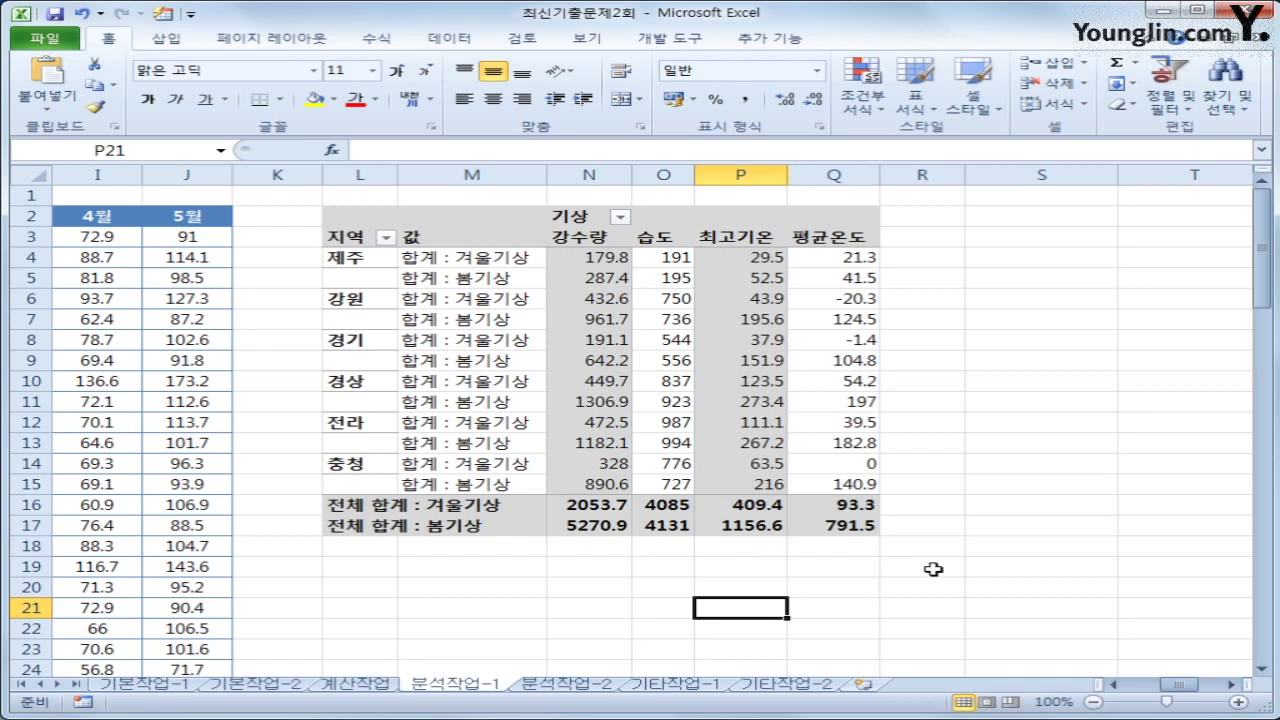
# Step: Switch to the 분석작업-2 sheet and start recording a macro named 지역부분합 in the current workbook
pyautogui.click(578, 688)
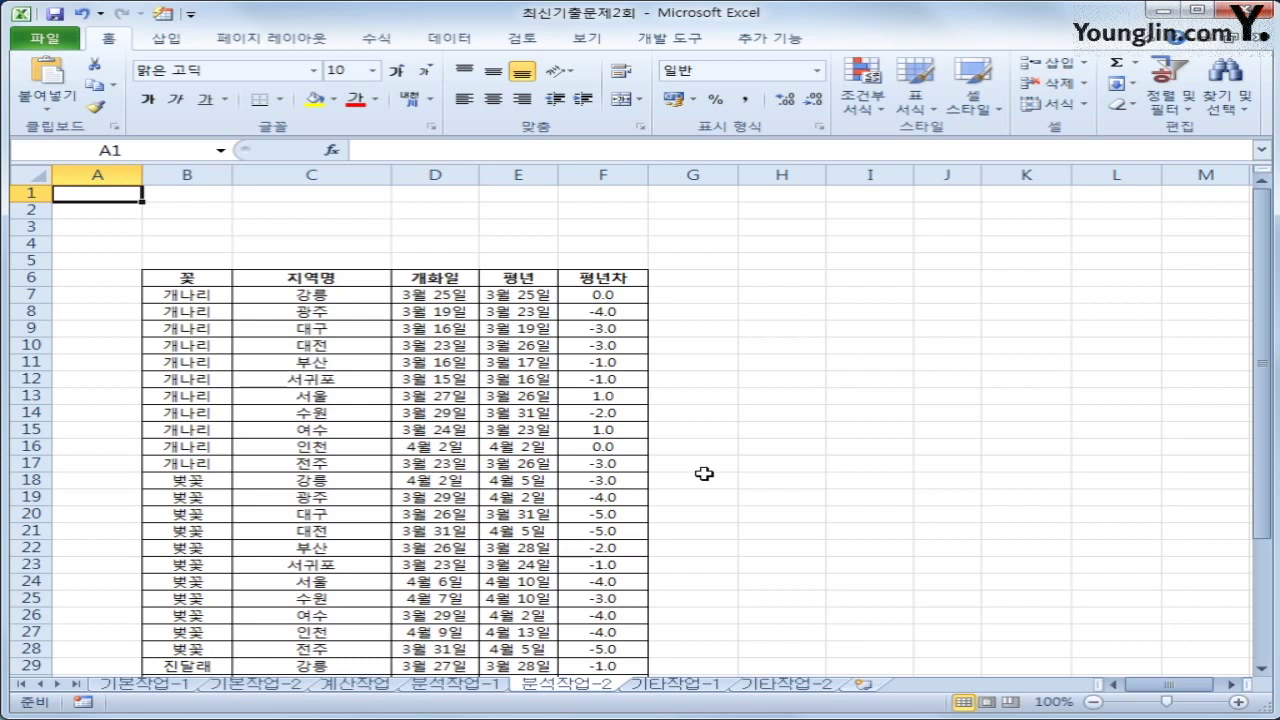
pyautogui.click(890, 247)
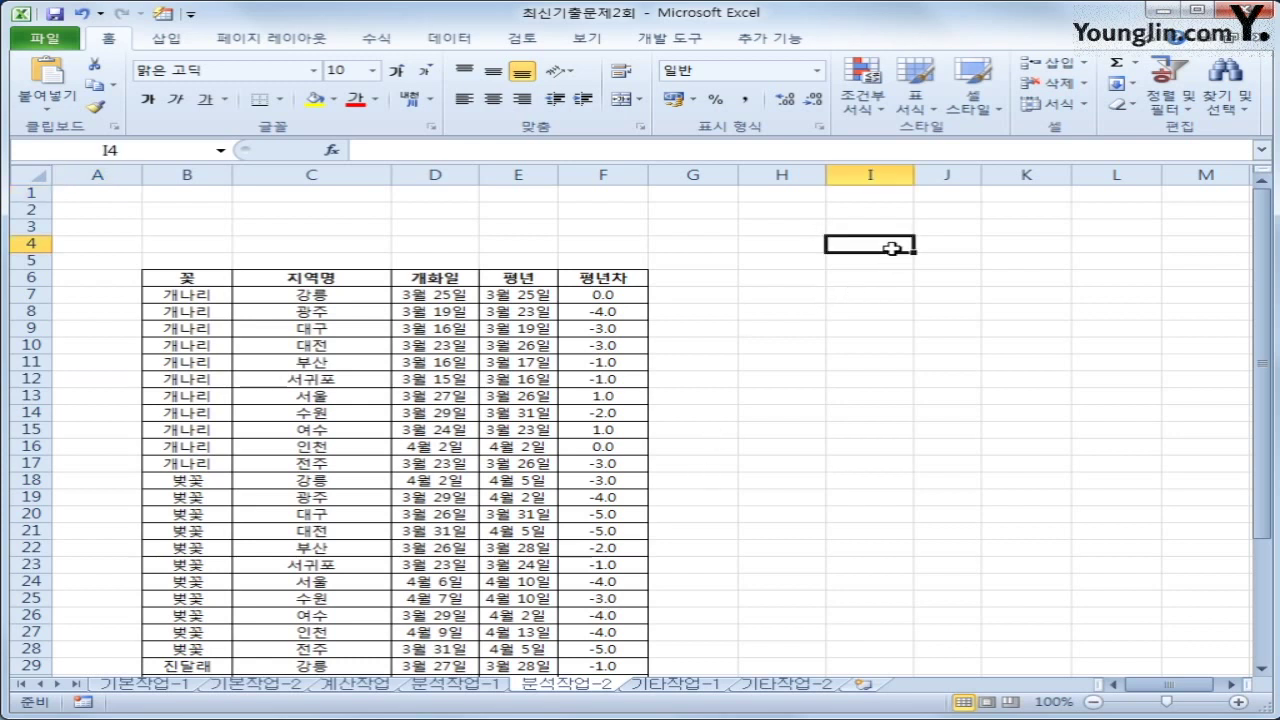
pyautogui.click(668, 42)
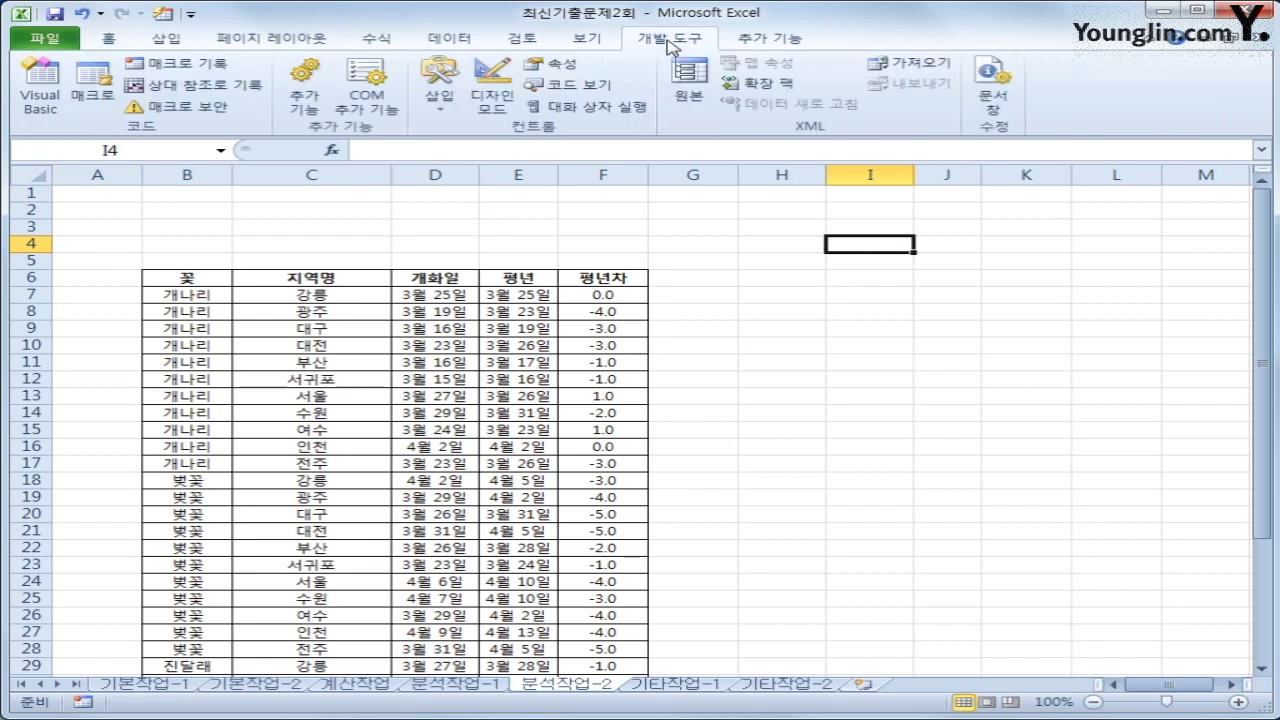
pyautogui.click(210, 68)
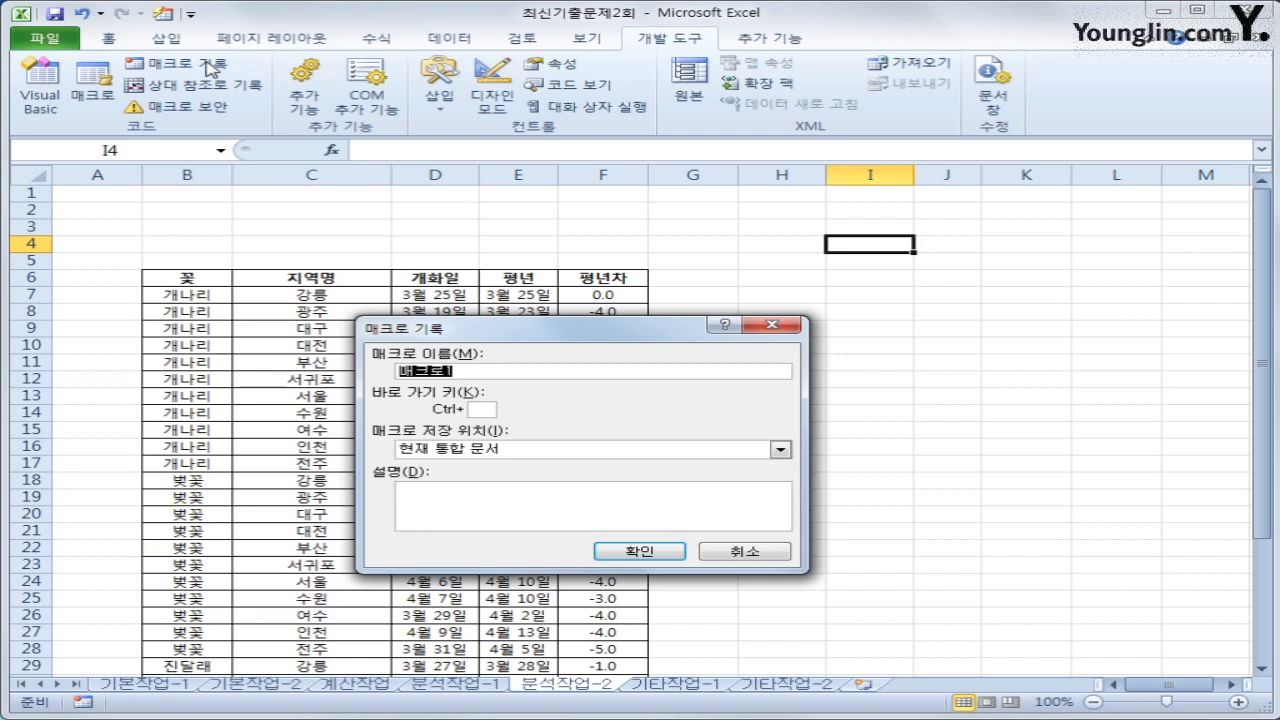
pyautogui.write('지역부문')
pyautogui.write('합')
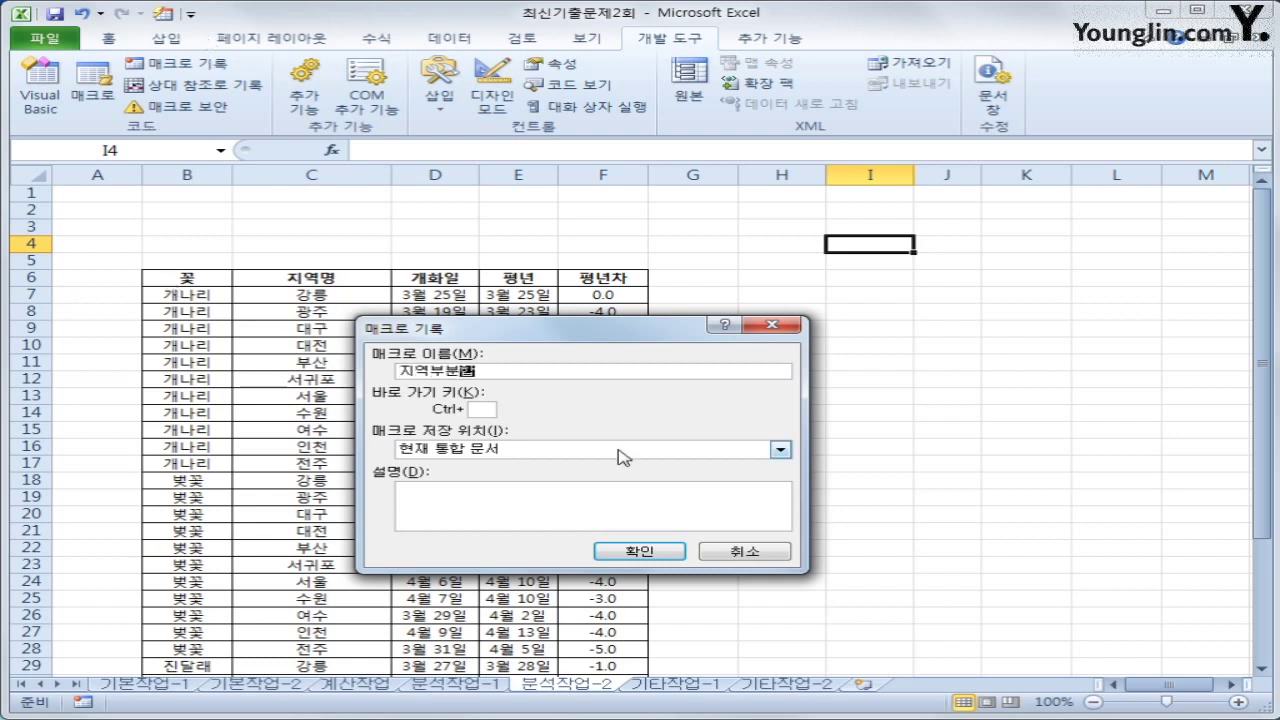
pyautogui.click(640, 548)
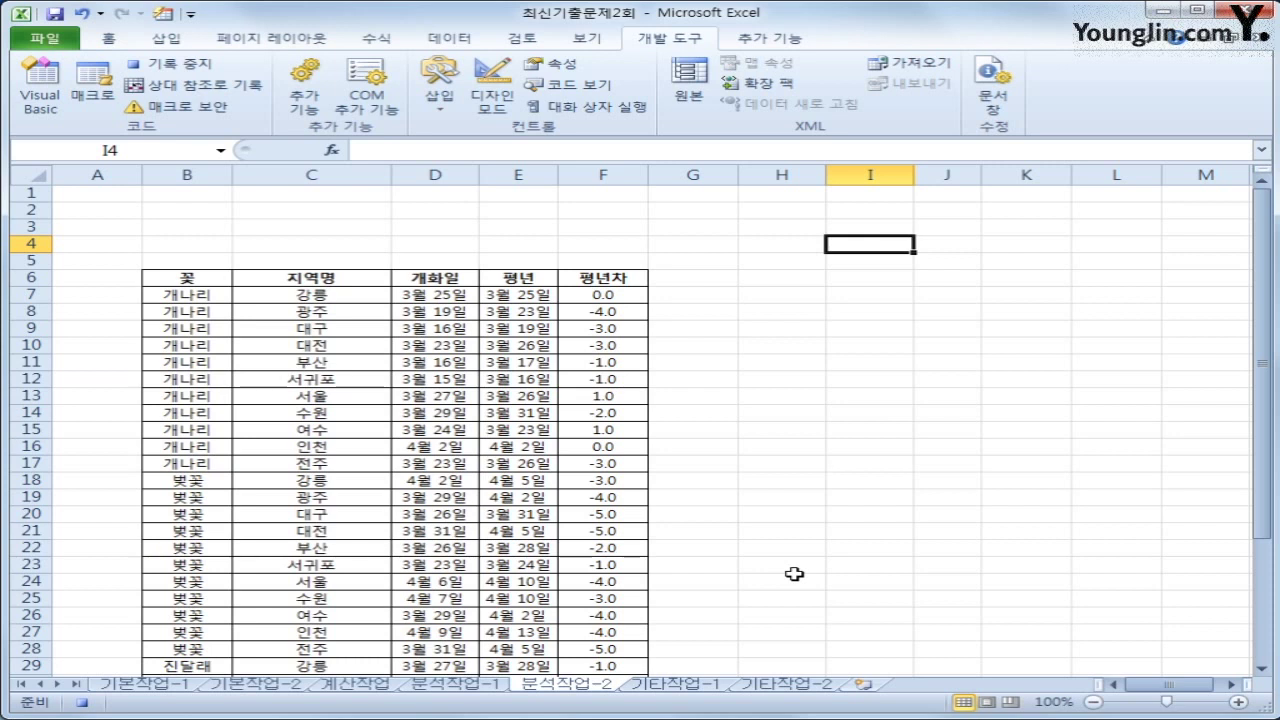
# Step: Begin a custom sort of the flower table with 지역명 as the first key in ascending order
pyautogui.click(344, 294)
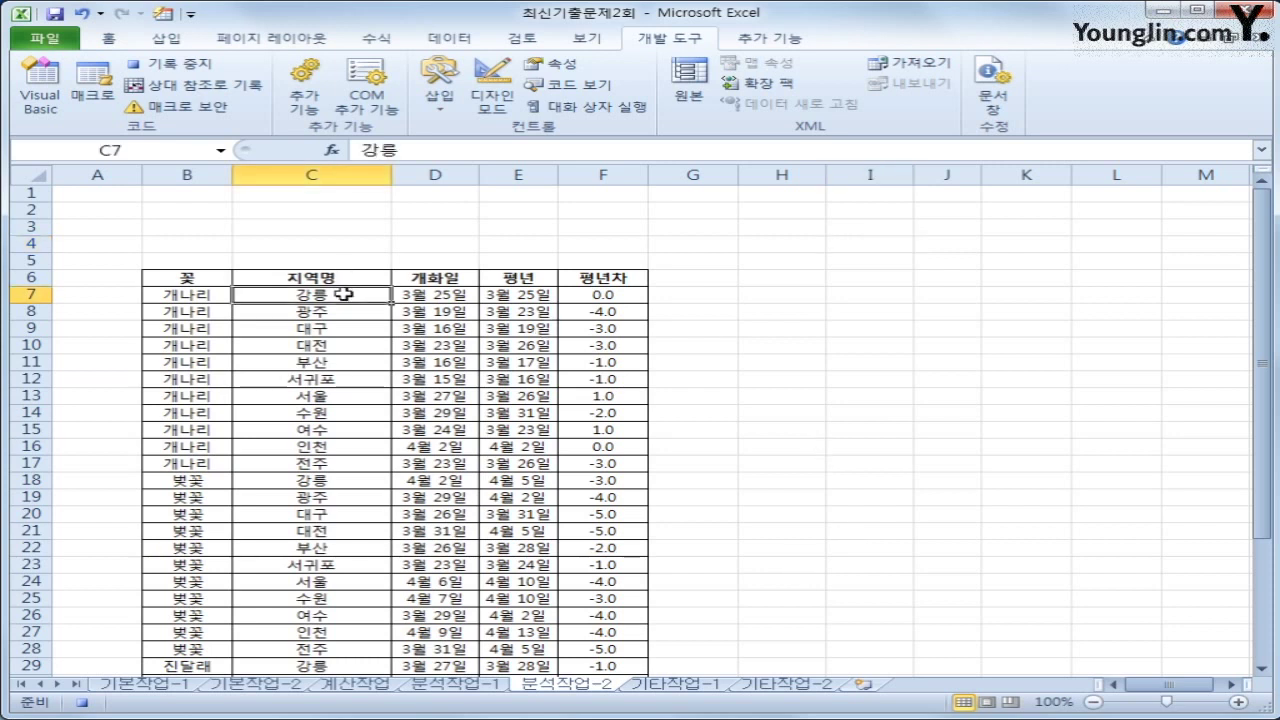
pyautogui.click(446, 42)
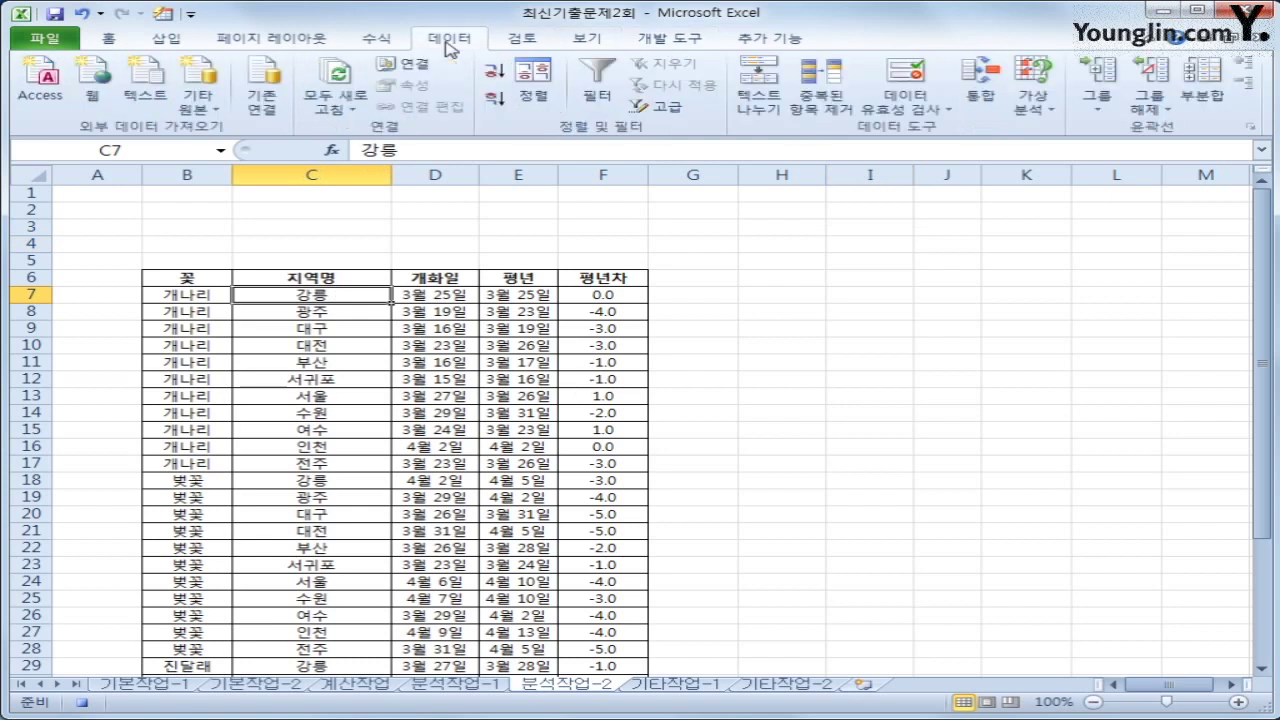
pyautogui.click(533, 80)
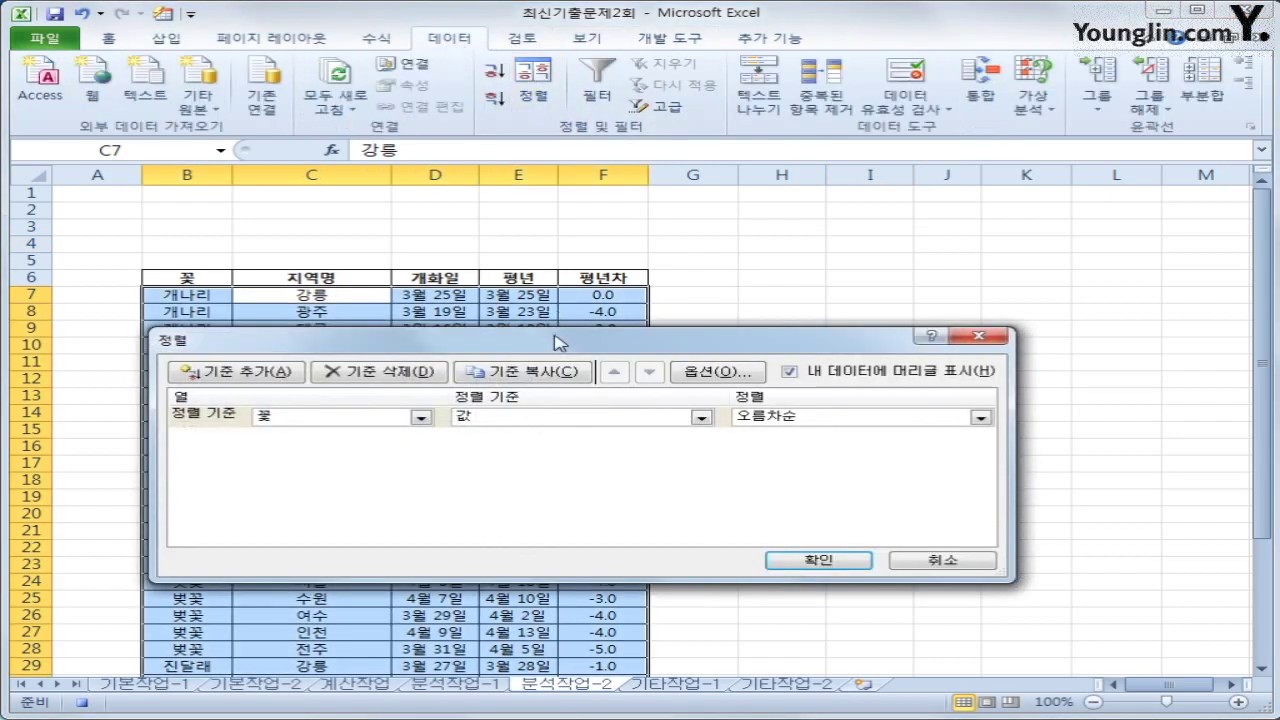
pyautogui.moveTo(565, 340); pyautogui.dragTo(688, 200)
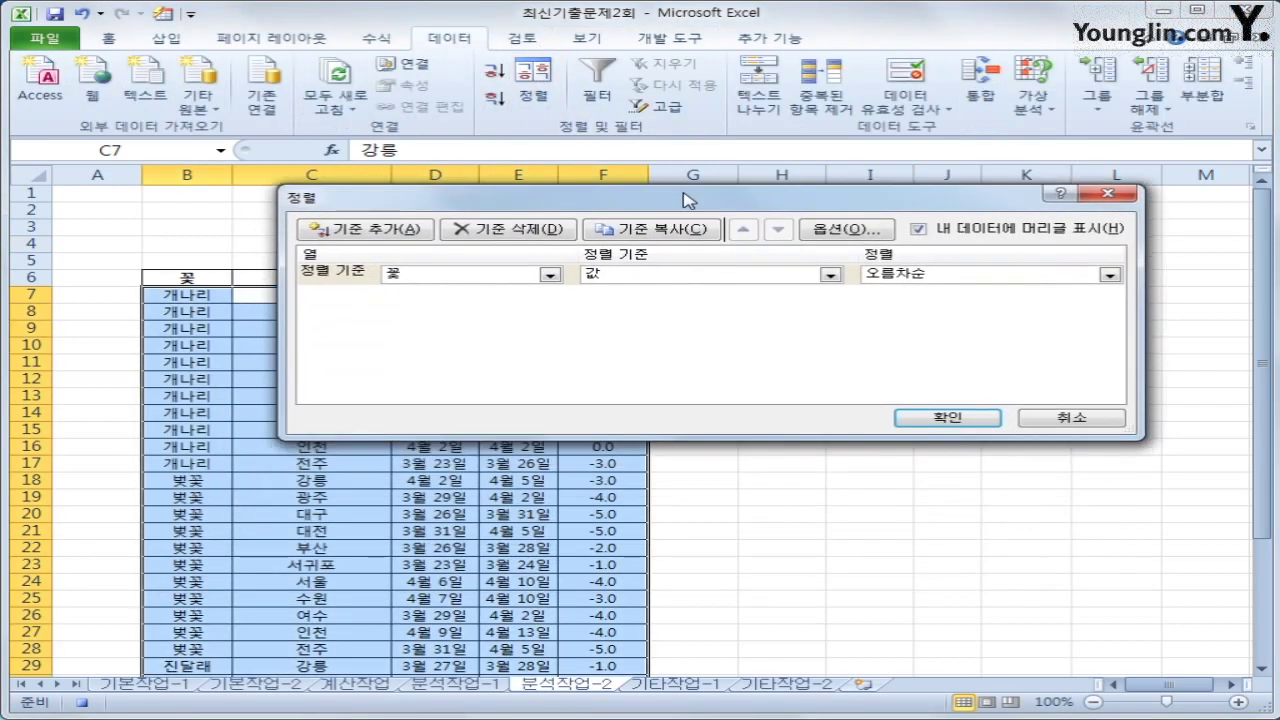
pyautogui.click(550, 274)
pyautogui.click(537, 306)
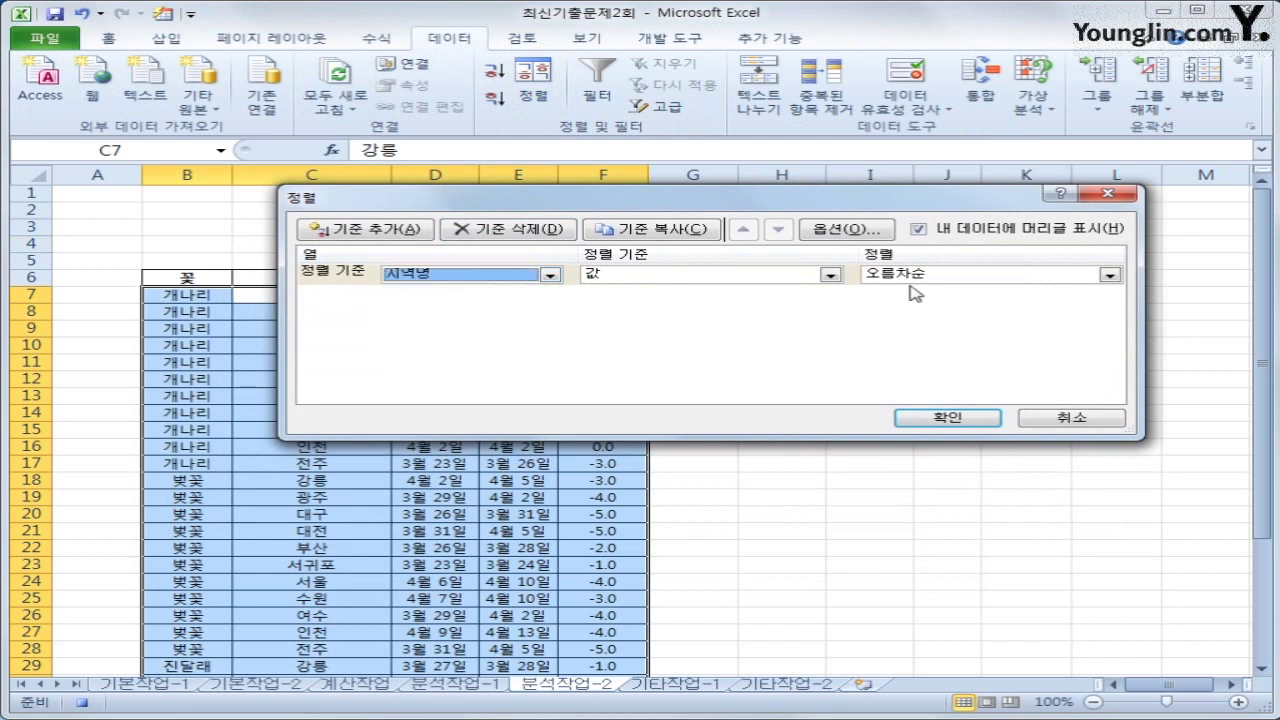
# Step: Add 개화일 as the second sort key in descending order (내림차순) and apply the sort
pyautogui.click(386, 232)
pyautogui.click(550, 295)
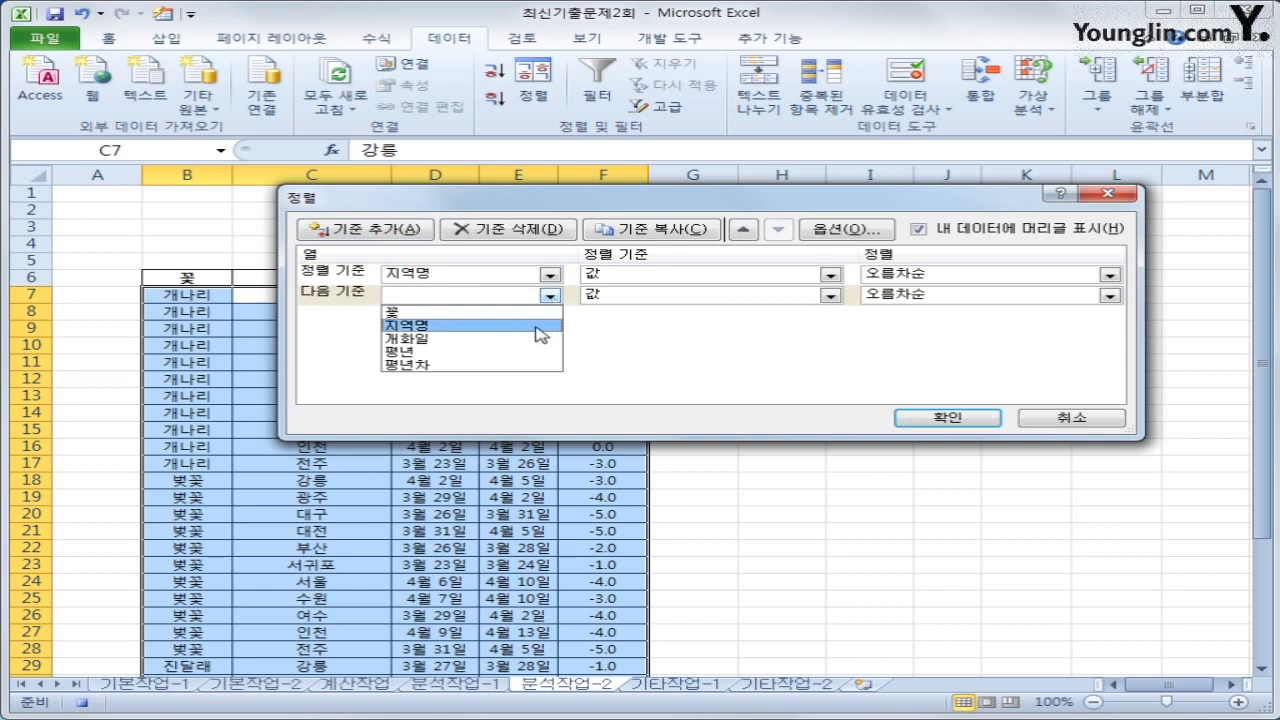
pyautogui.click(537, 341)
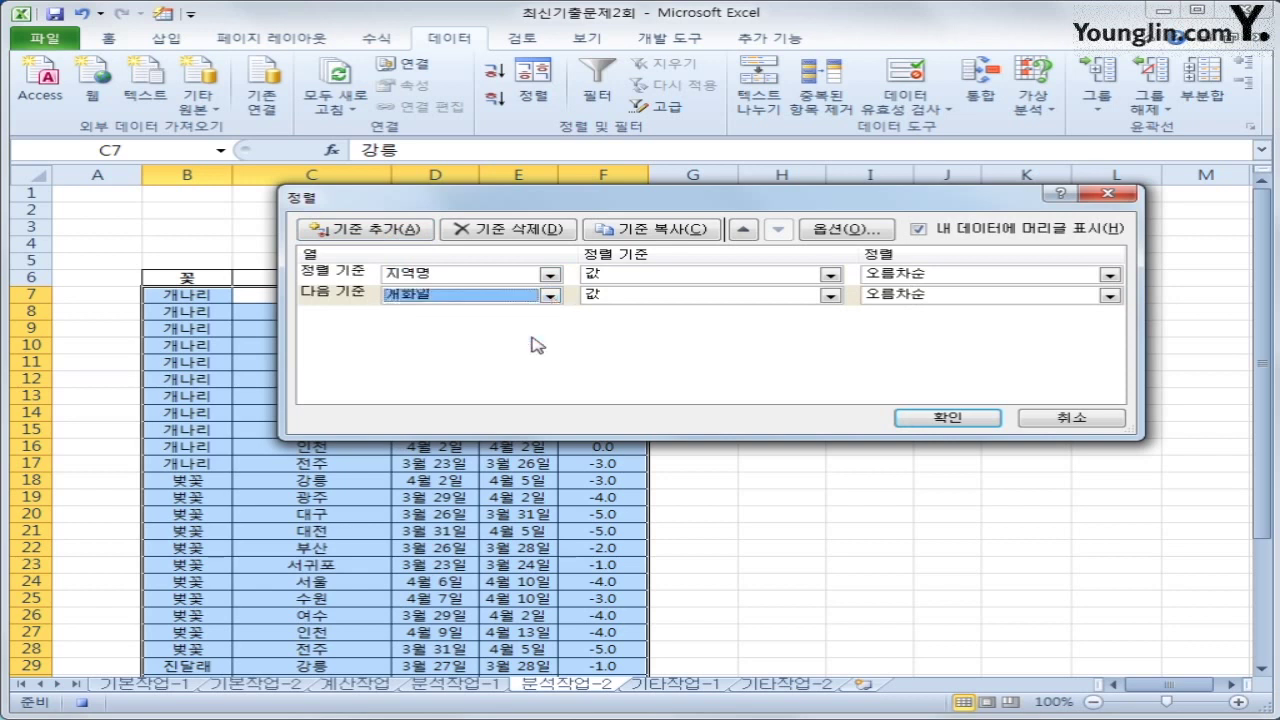
pyautogui.click(900, 296)
pyautogui.click(905, 326)
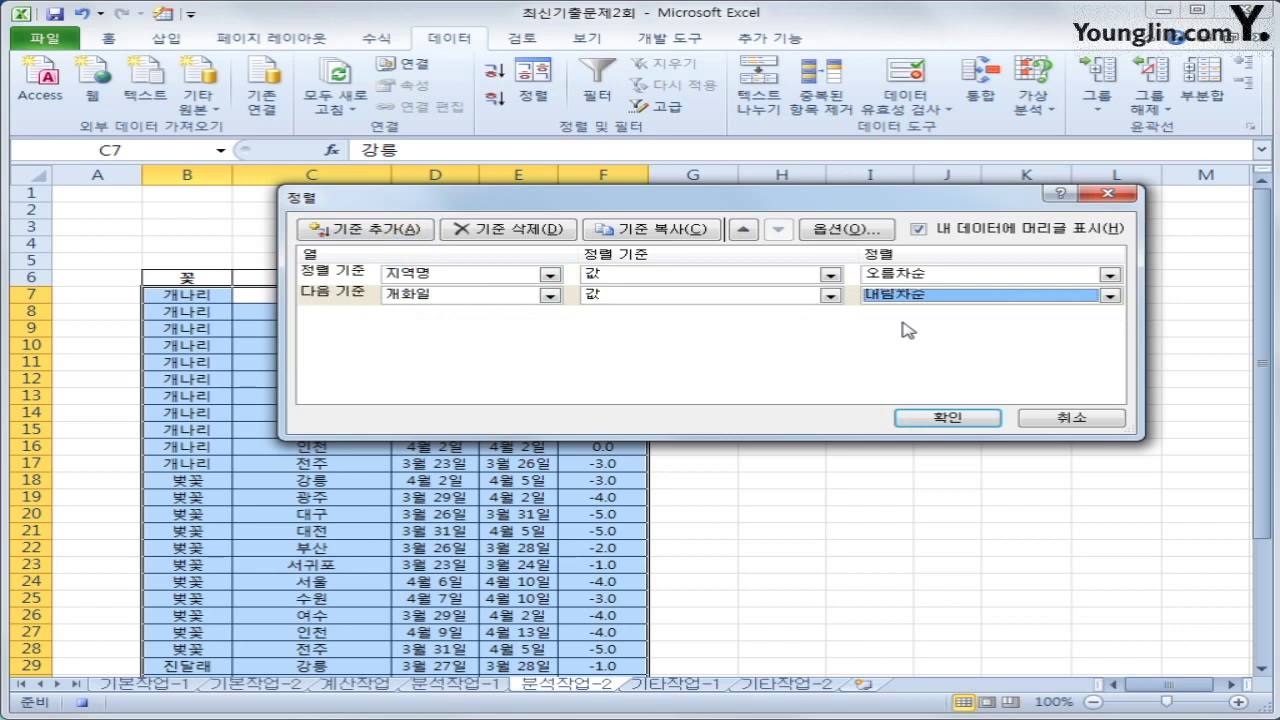
pyautogui.click(946, 419)
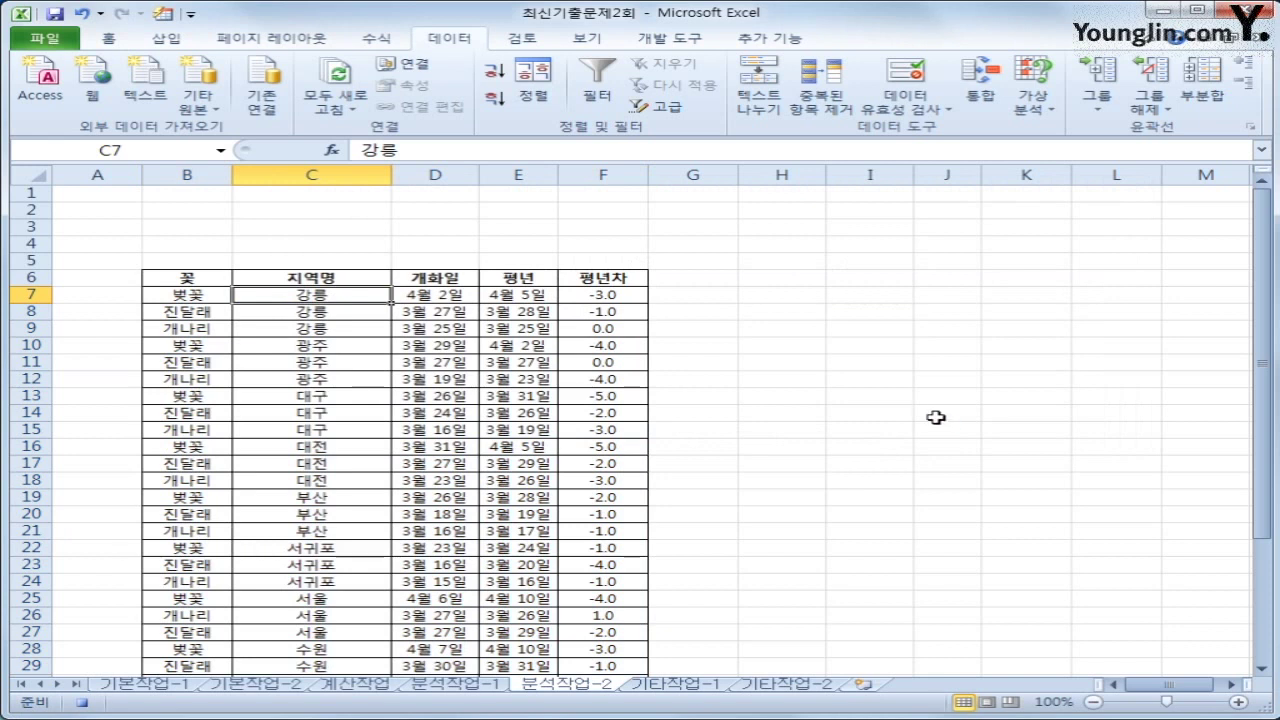
# Step: Add subtotals to the flower table grouped by 지역명, using the 평균 function on 개화일, 평년 and 평년차
pyautogui.click(1202, 95)
pyautogui.moveTo(672, 182); pyautogui.dragTo(978, 188)
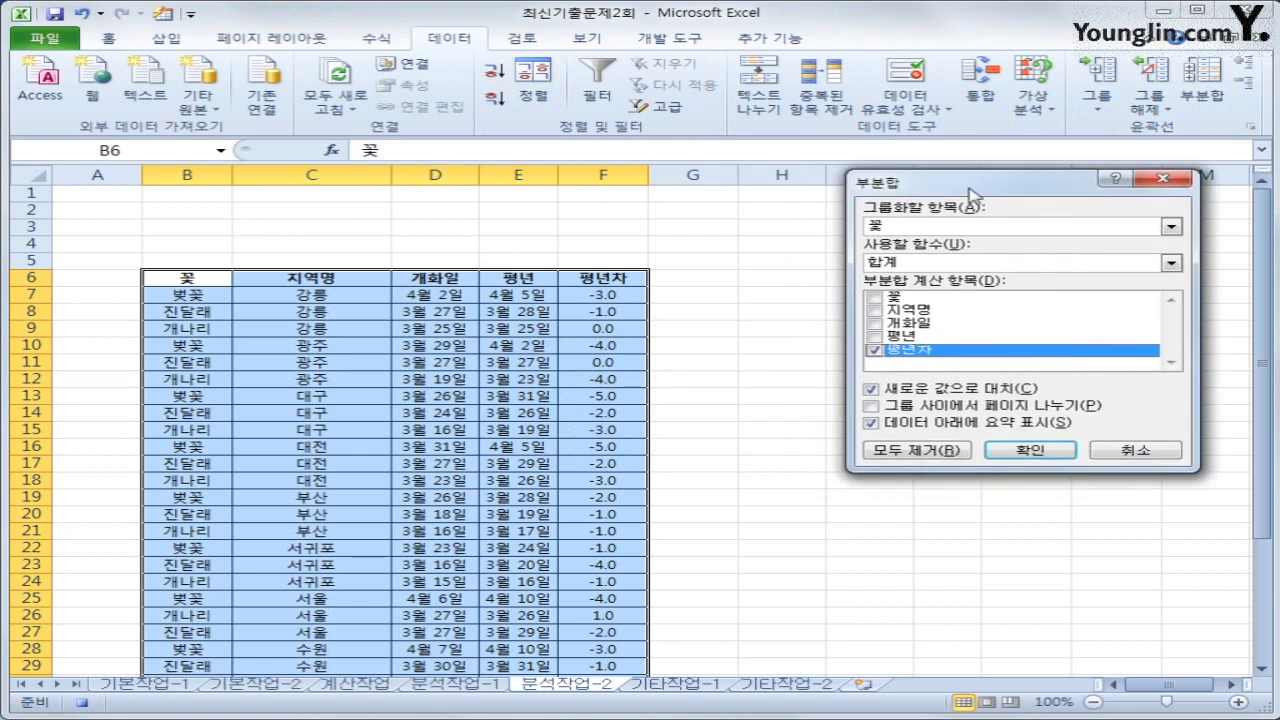
pyautogui.click(955, 230)
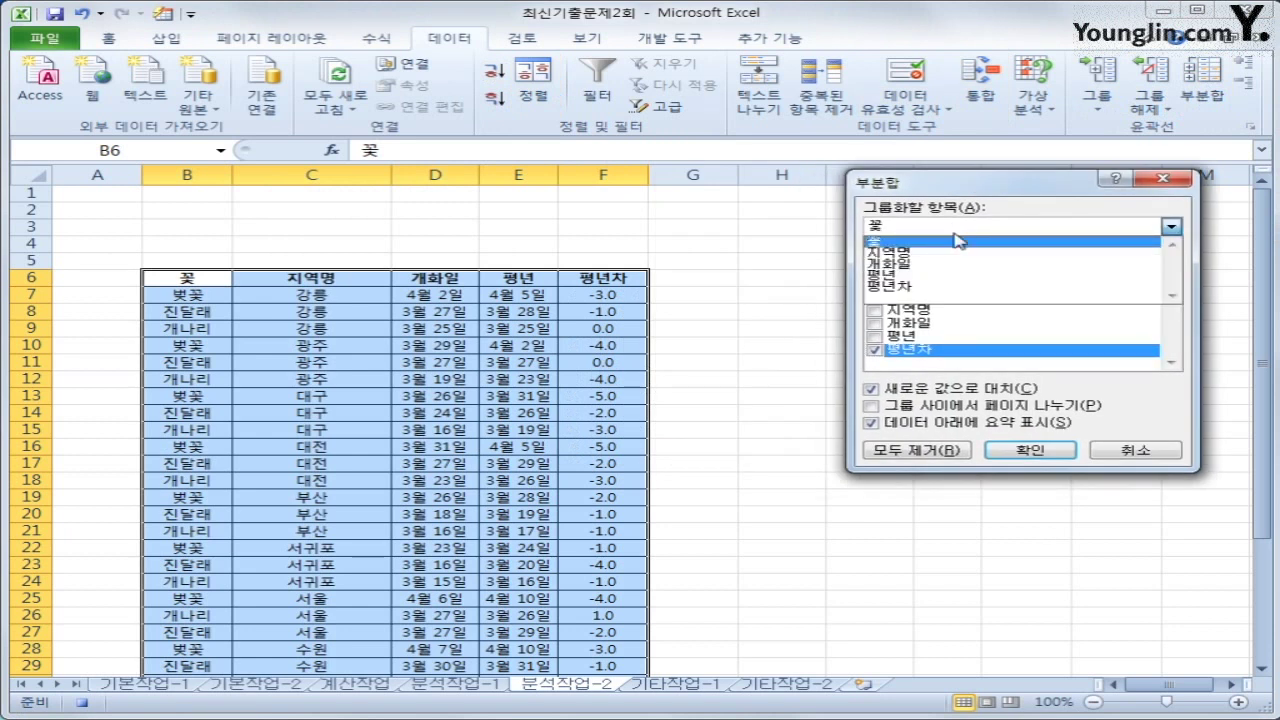
pyautogui.click(953, 251)
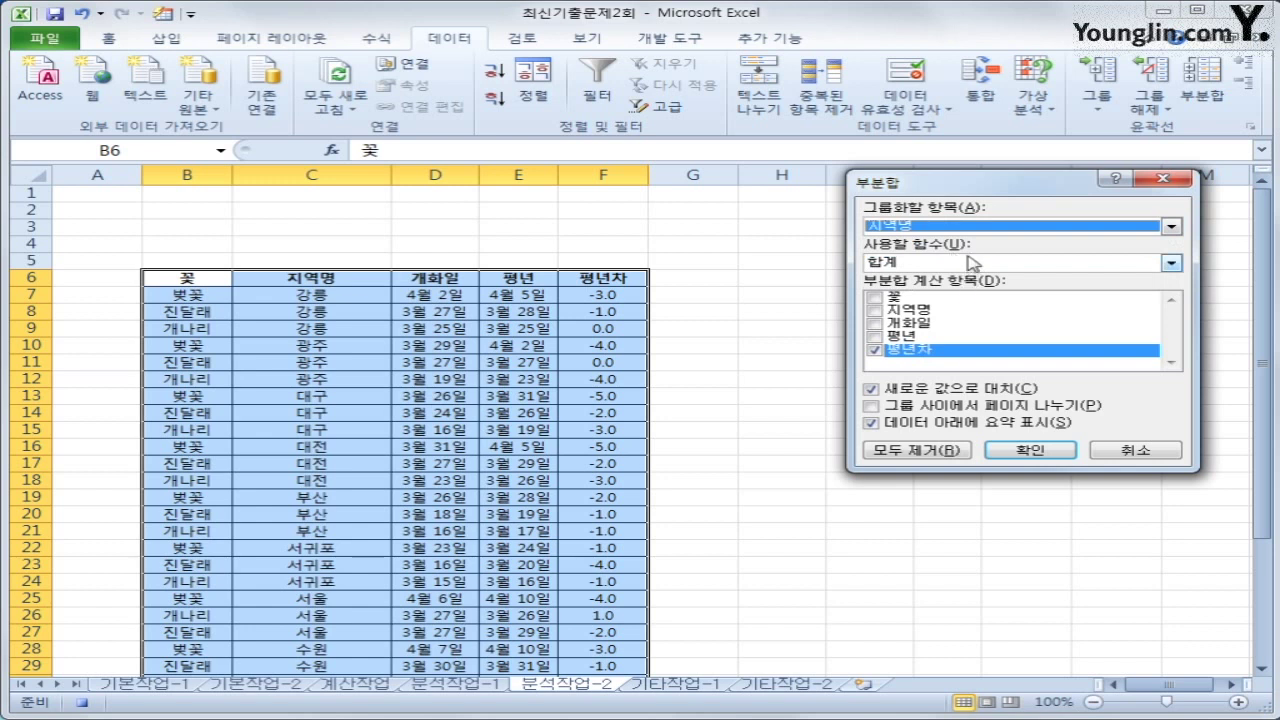
pyautogui.click(968, 264)
pyautogui.click(958, 302)
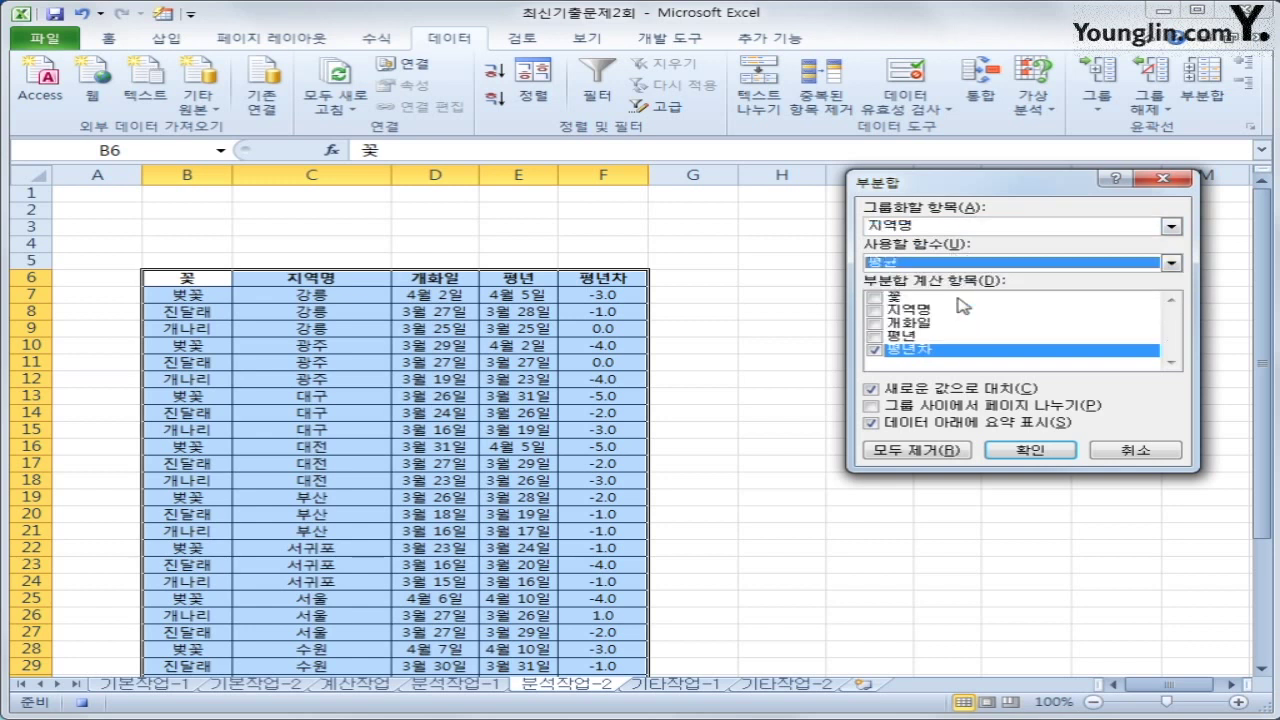
pyautogui.click(874, 323)
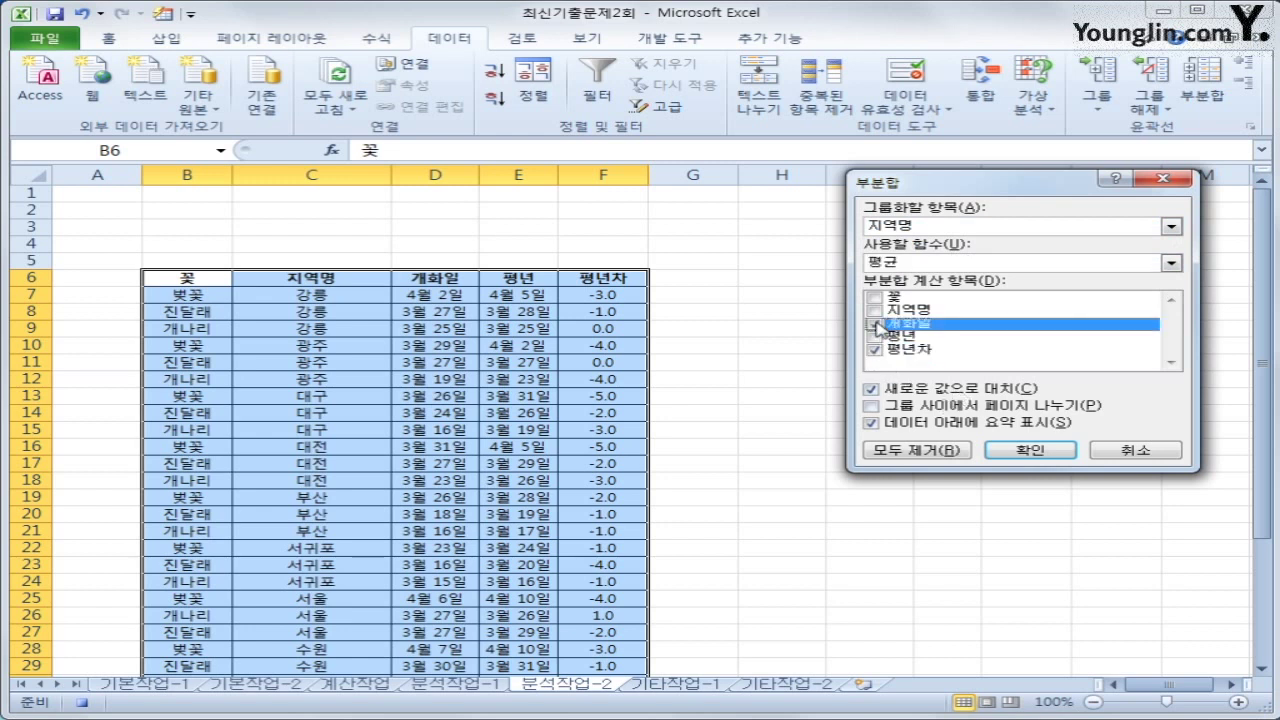
pyautogui.click(875, 338)
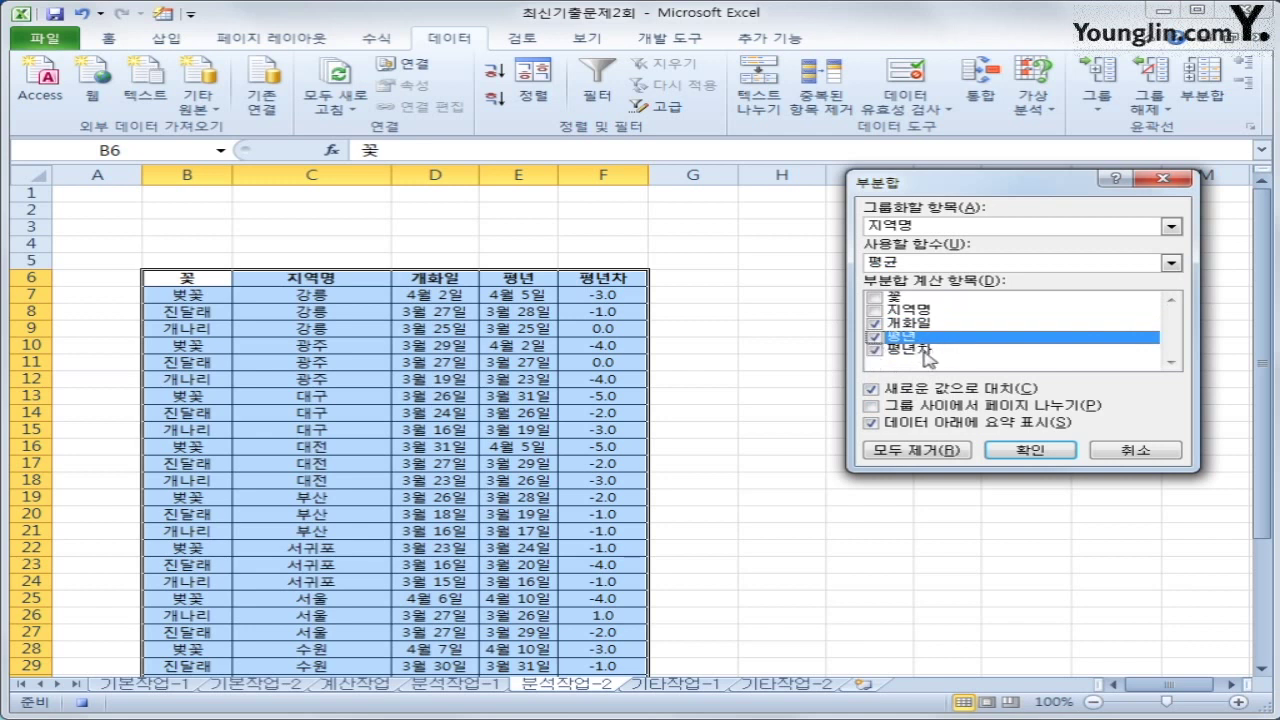
pyautogui.click(1028, 450)
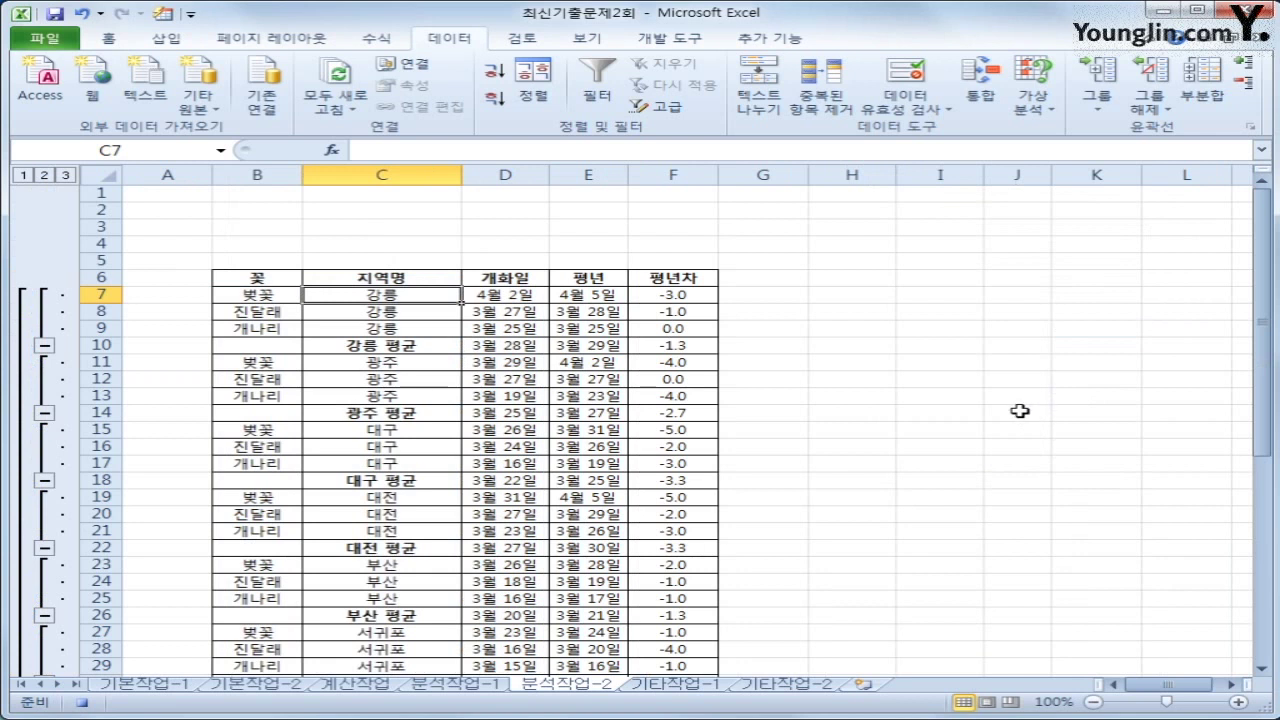
# Step: Stop recording the macro and deselect the table by selecting empty cell I15
pyautogui.click(672, 40)
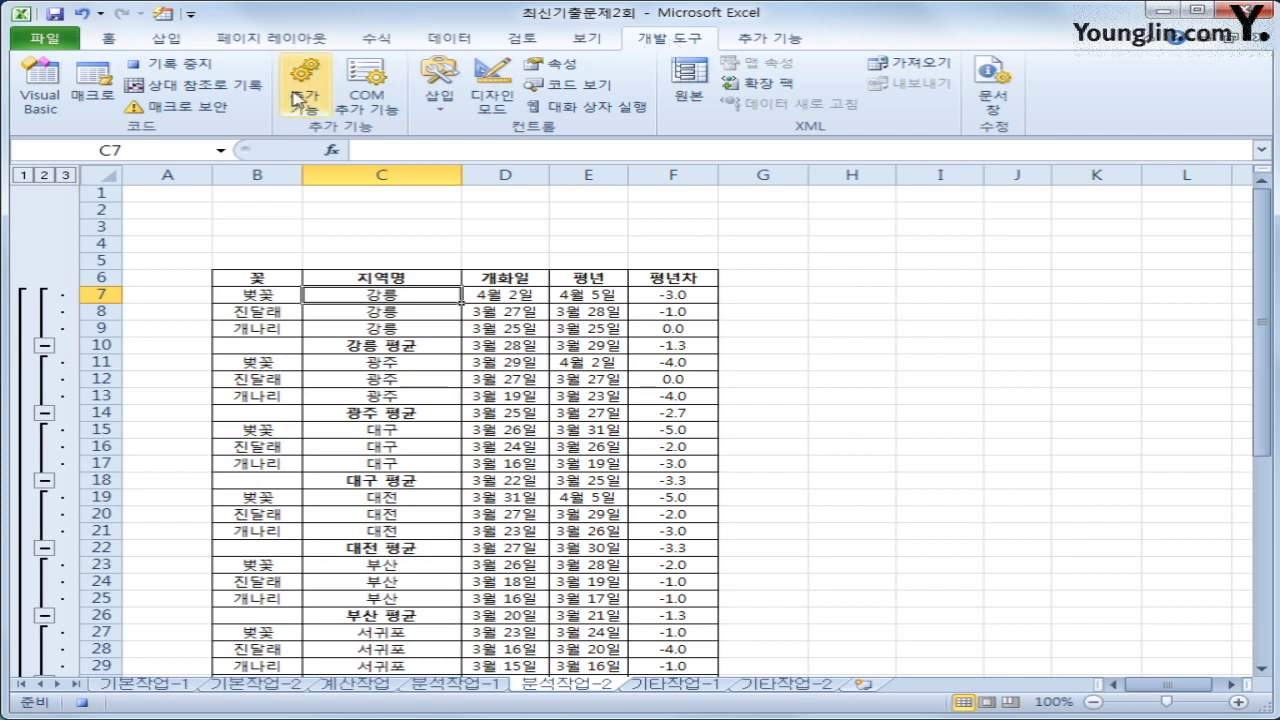
pyautogui.click(204, 70)
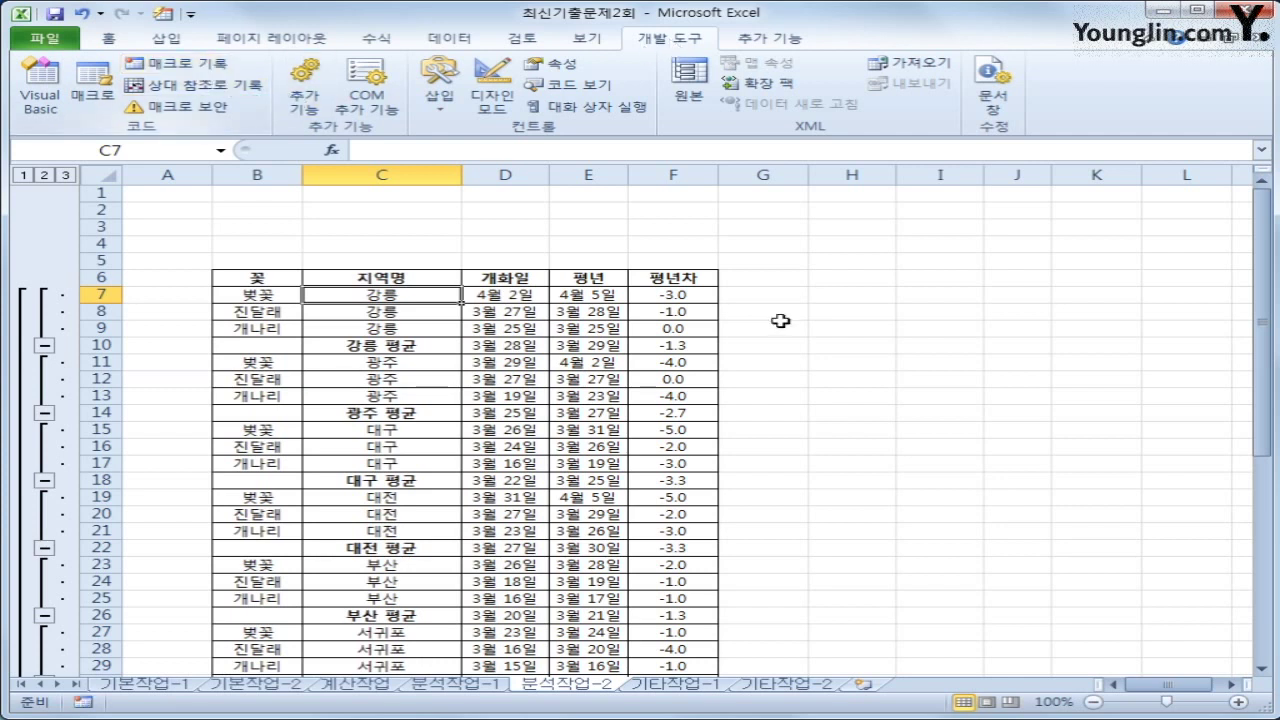
pyautogui.click(903, 427)
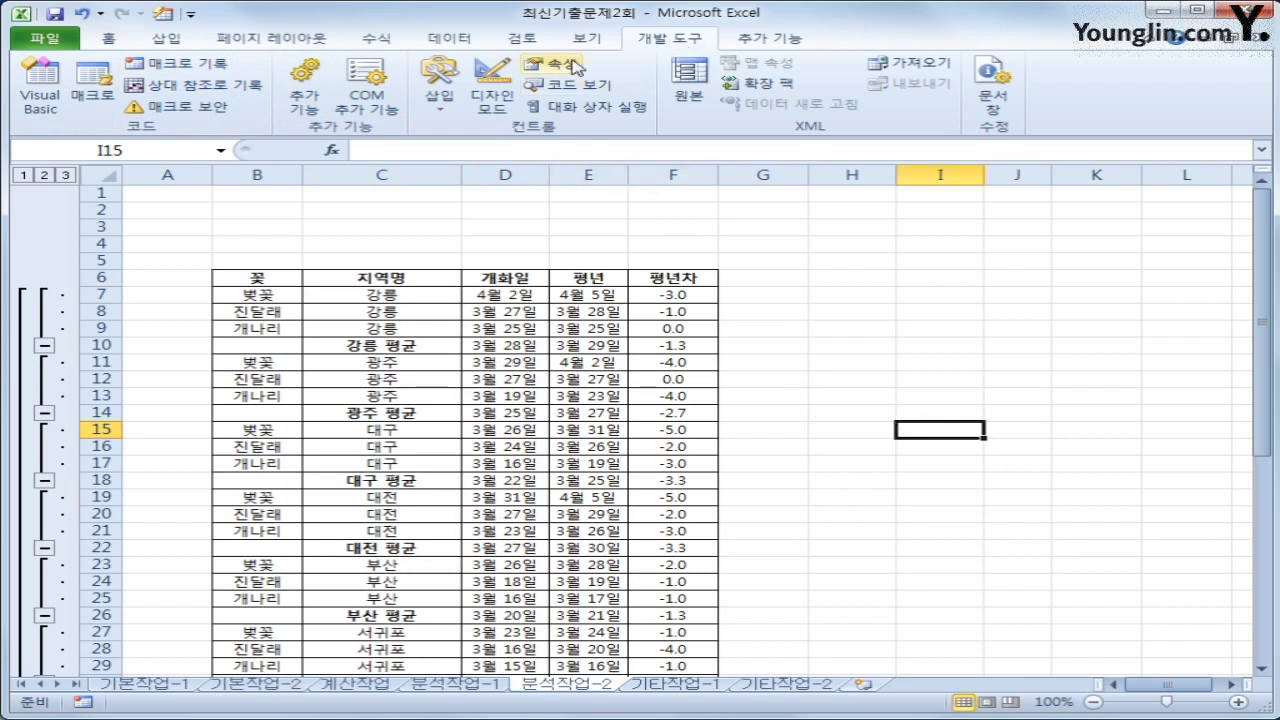
# Step: Insert a form control button over cells C2:D3 and assign the 지역부분합 macro to it
pyautogui.click(436, 100)
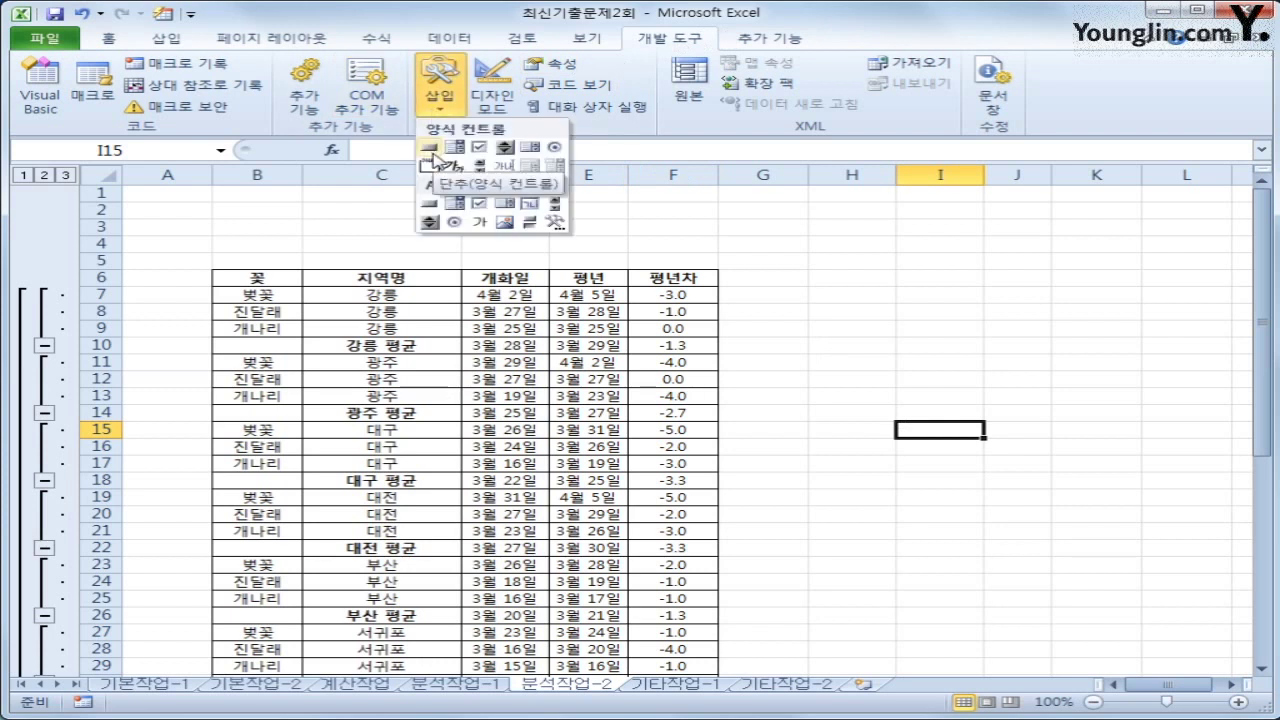
pyautogui.click(432, 150)
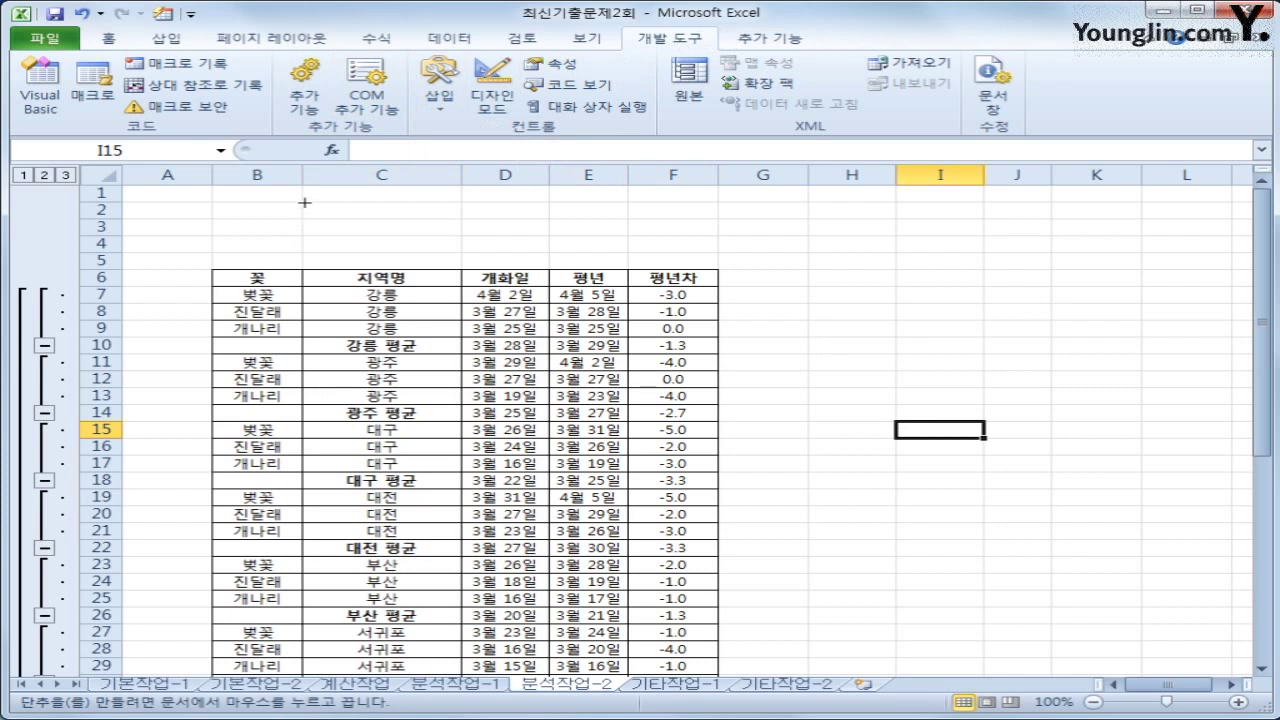
pyautogui.moveTo(300, 200); pyautogui.dragTo(548, 244)
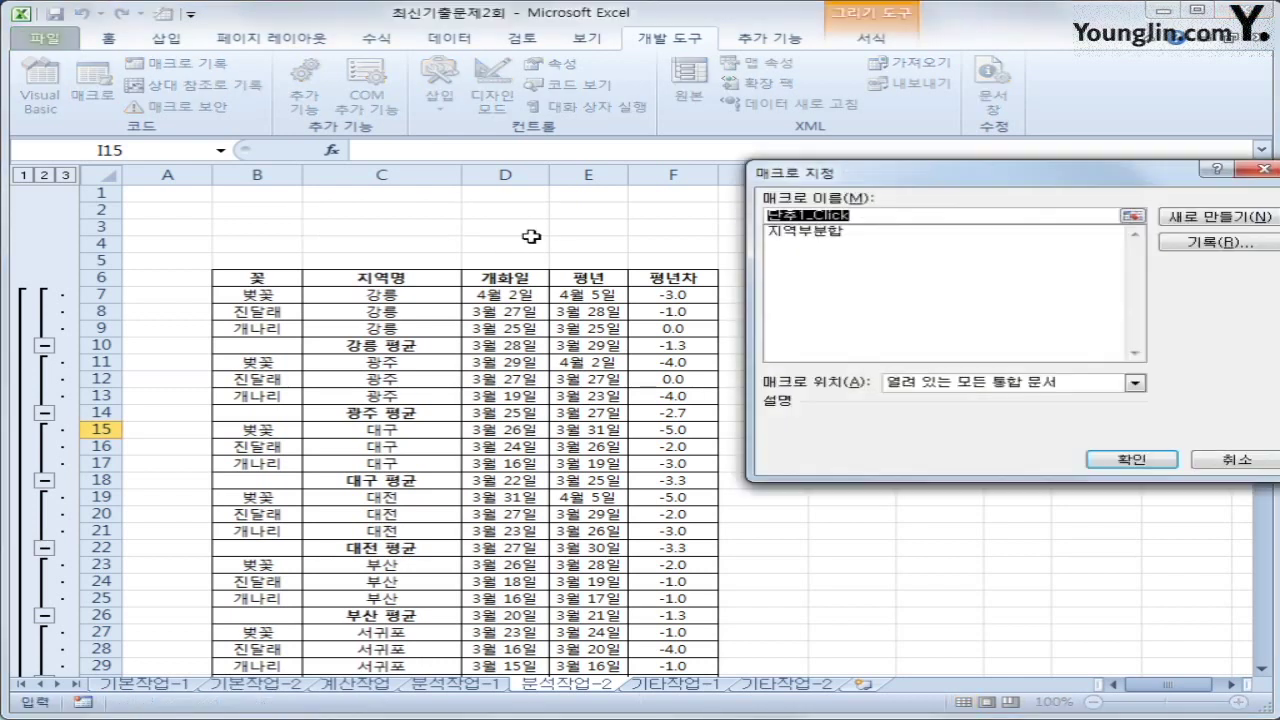
pyautogui.click(810, 233)
pyautogui.moveTo(846, 182); pyautogui.dragTo(759, 174)
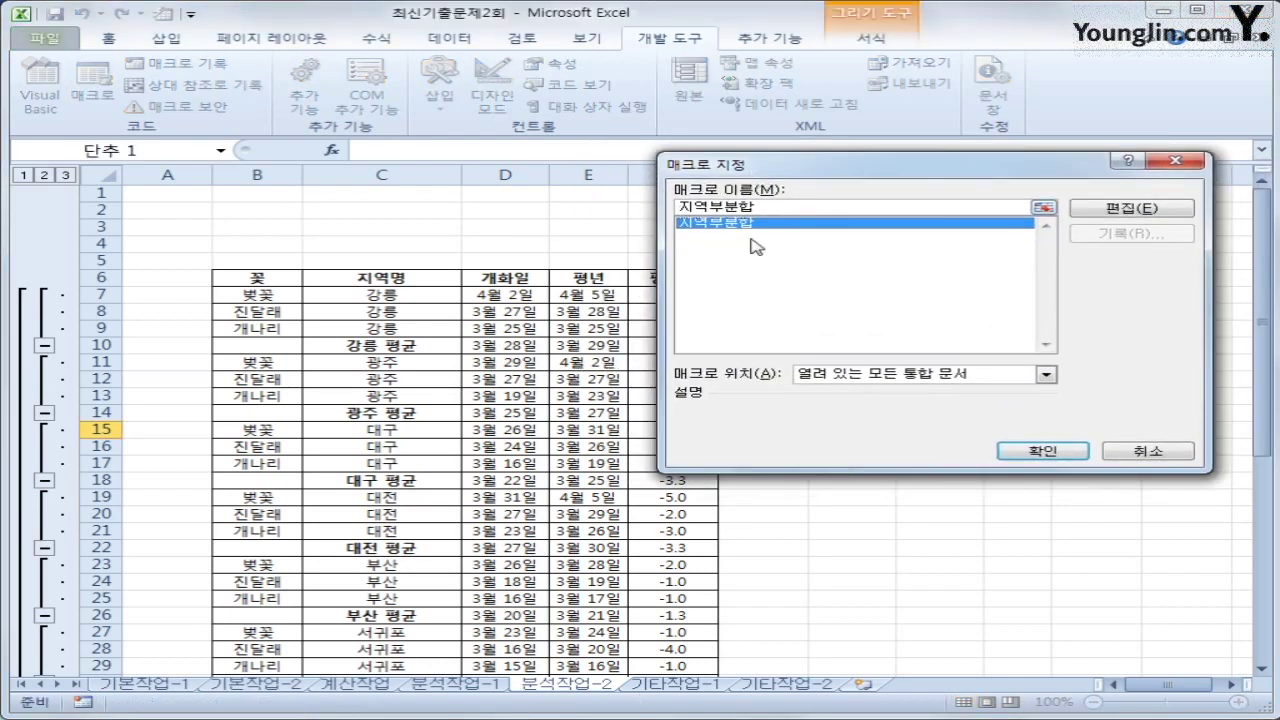
pyautogui.click(1040, 452)
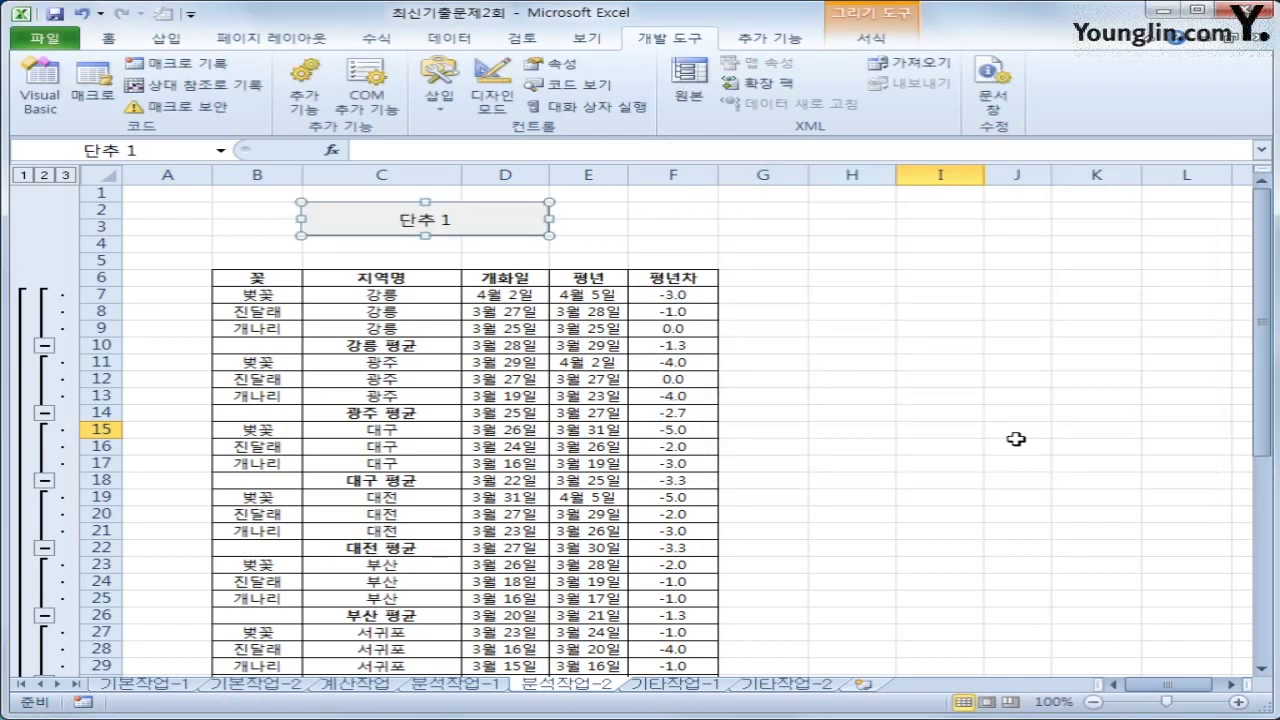
# Step: Label the new macro button 지역별 부분합 and deselect it
pyautogui.write('지역벼')
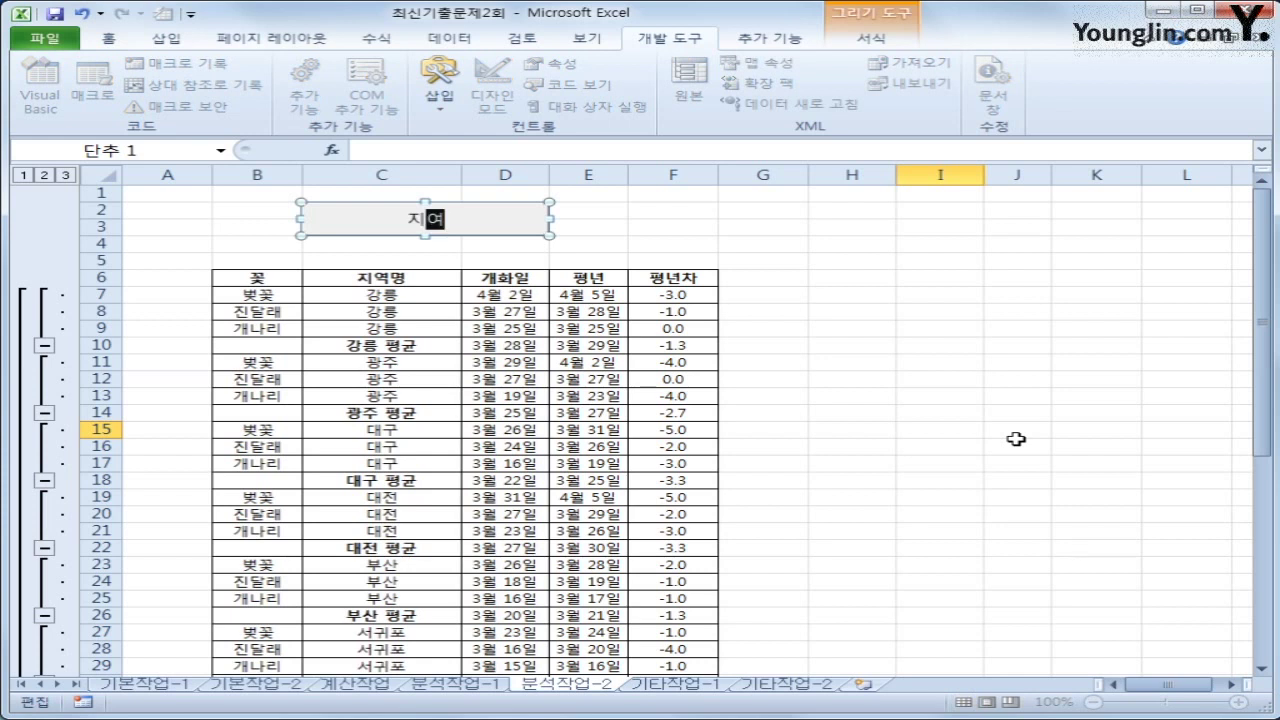
pyautogui.write('ㄹ 부분합')
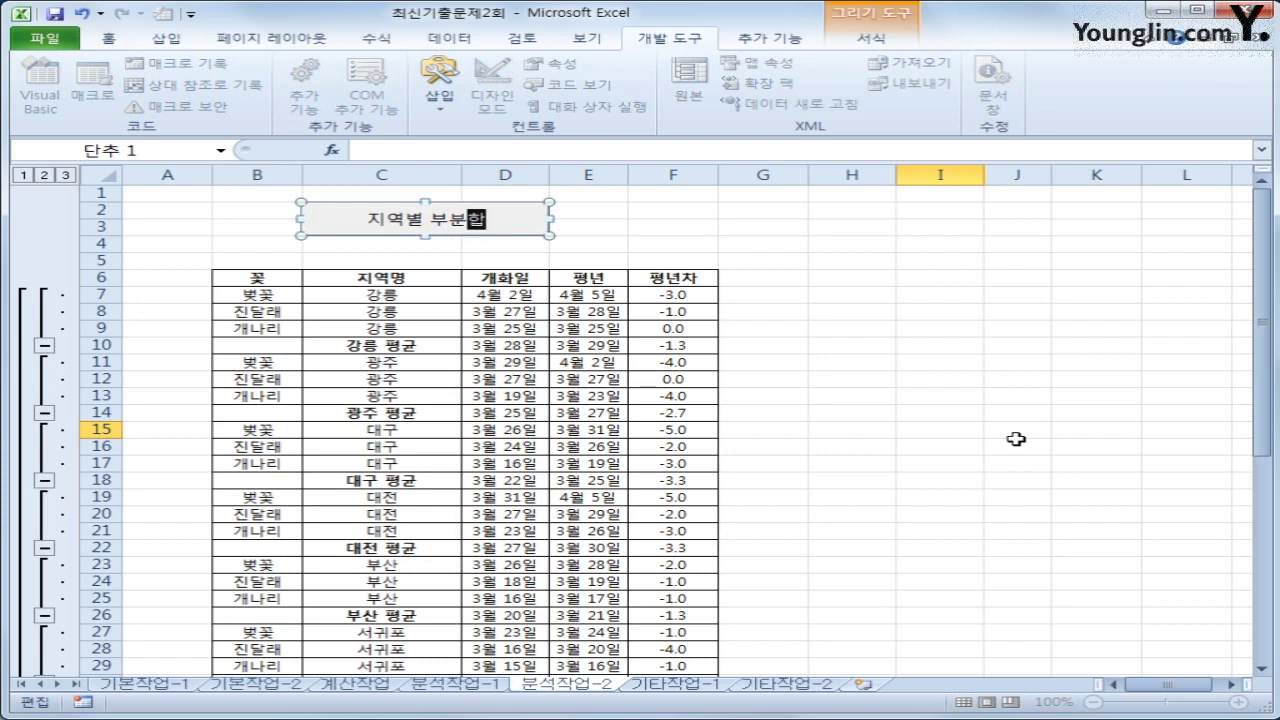
pyautogui.click(1005, 441)
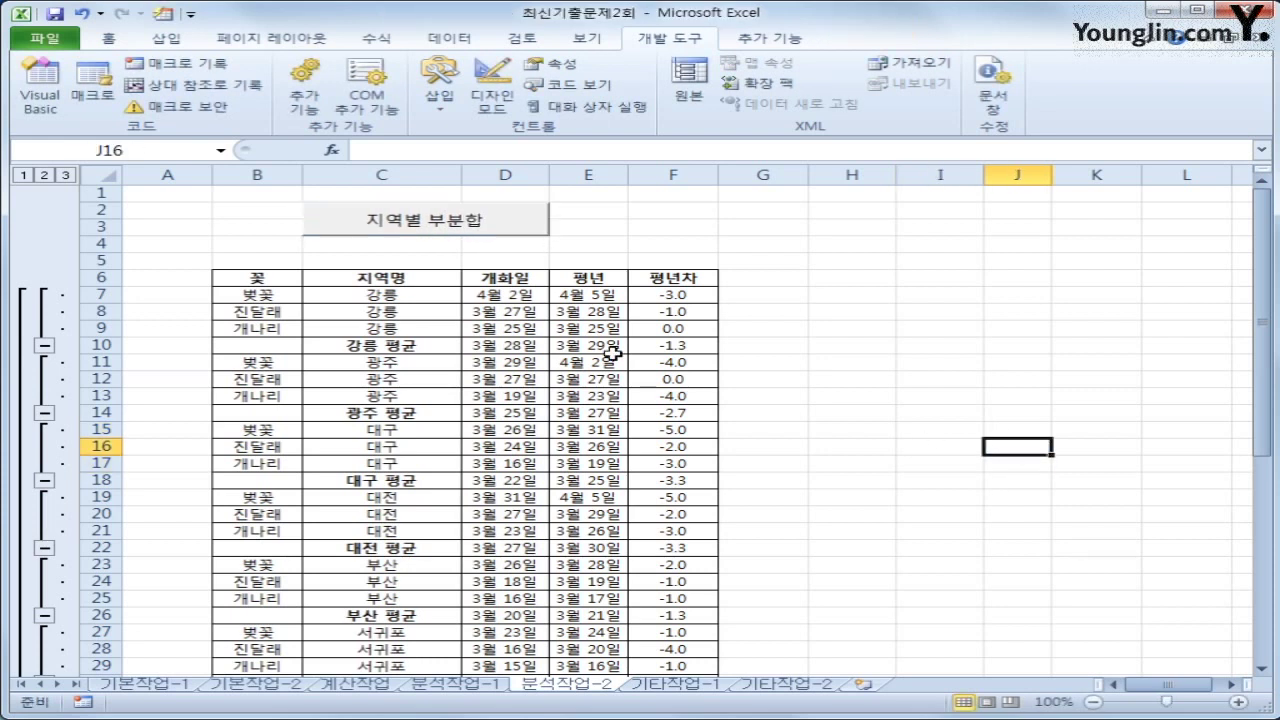
# Step: Test the macro button by removing all subtotals from the flower table and running 지역별 부분합
pyautogui.click(431, 344)
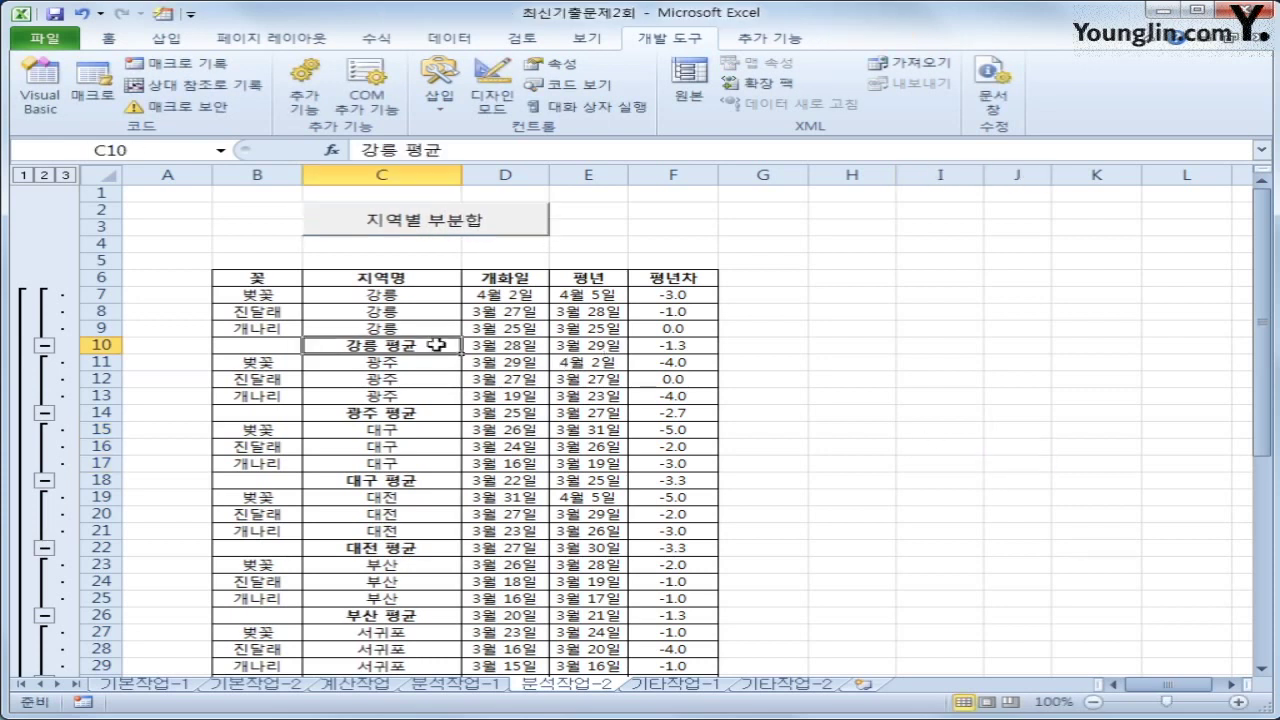
pyautogui.click(449, 38)
pyautogui.click(1202, 90)
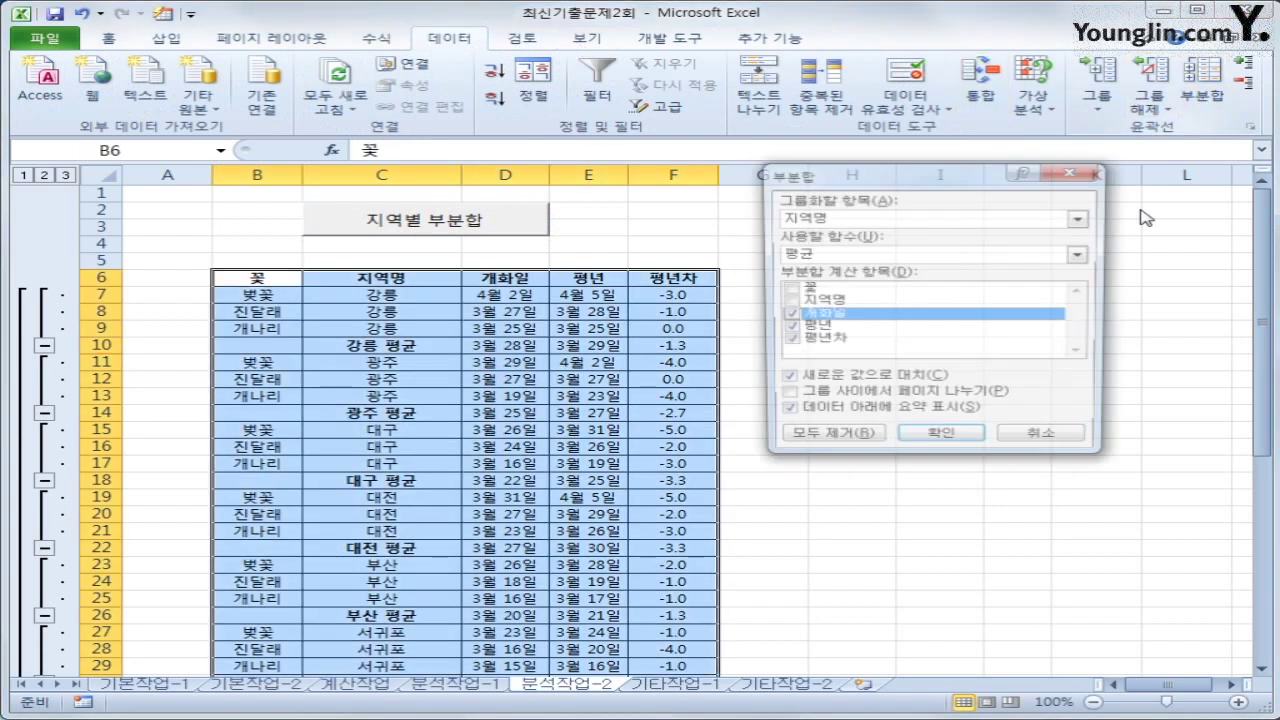
pyautogui.click(829, 436)
pyautogui.click(922, 422)
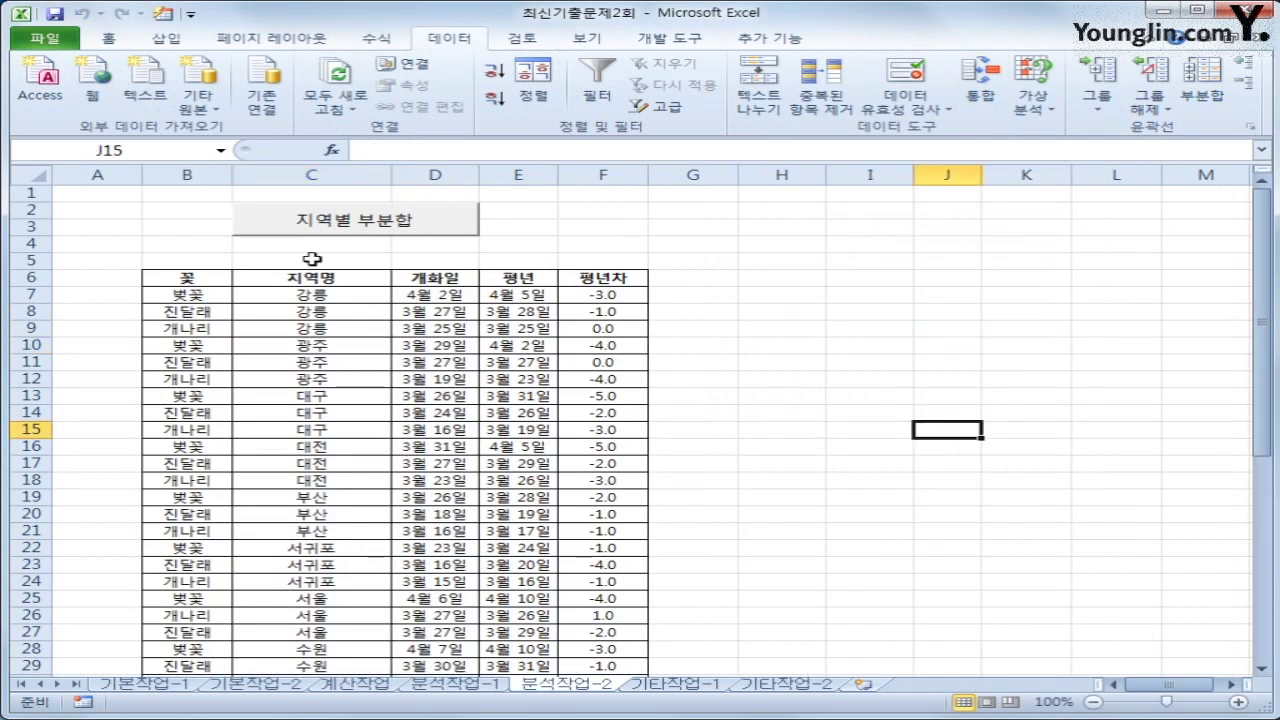
pyautogui.click(308, 230)
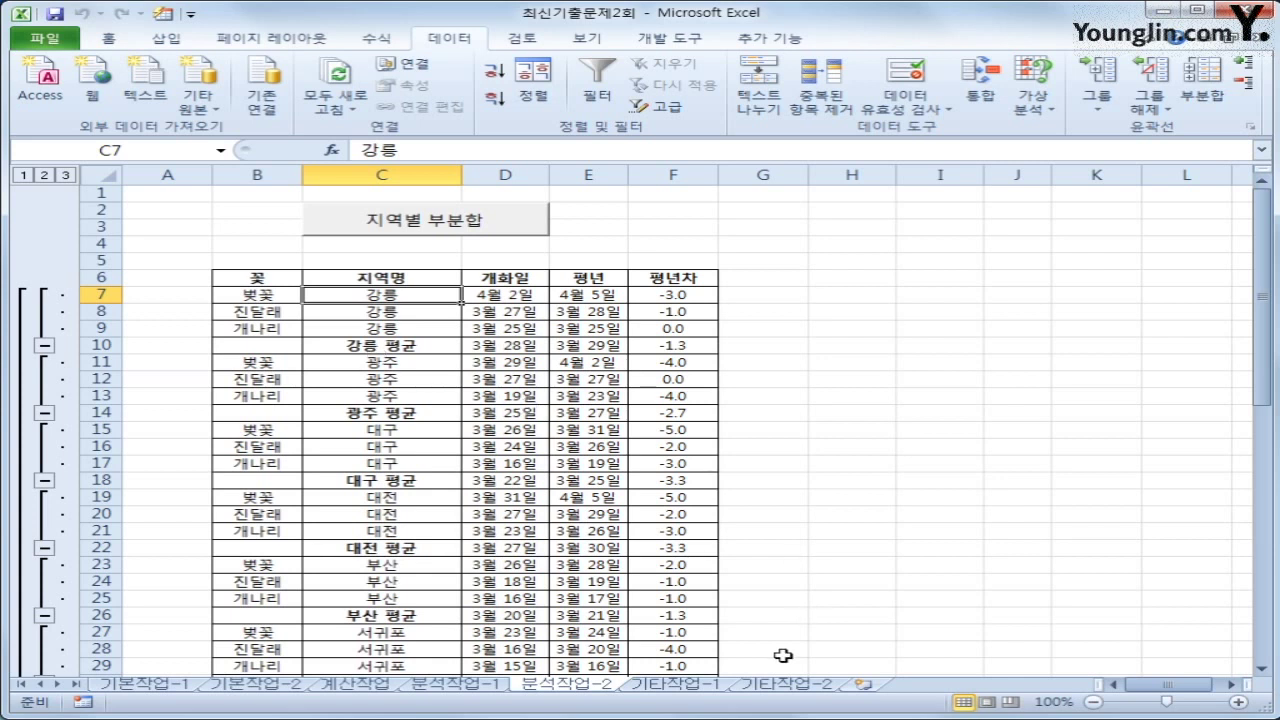
# Step: Switch to the 기타작업-1 sheet and open the data source selection of its column chart
pyautogui.click(702, 686)
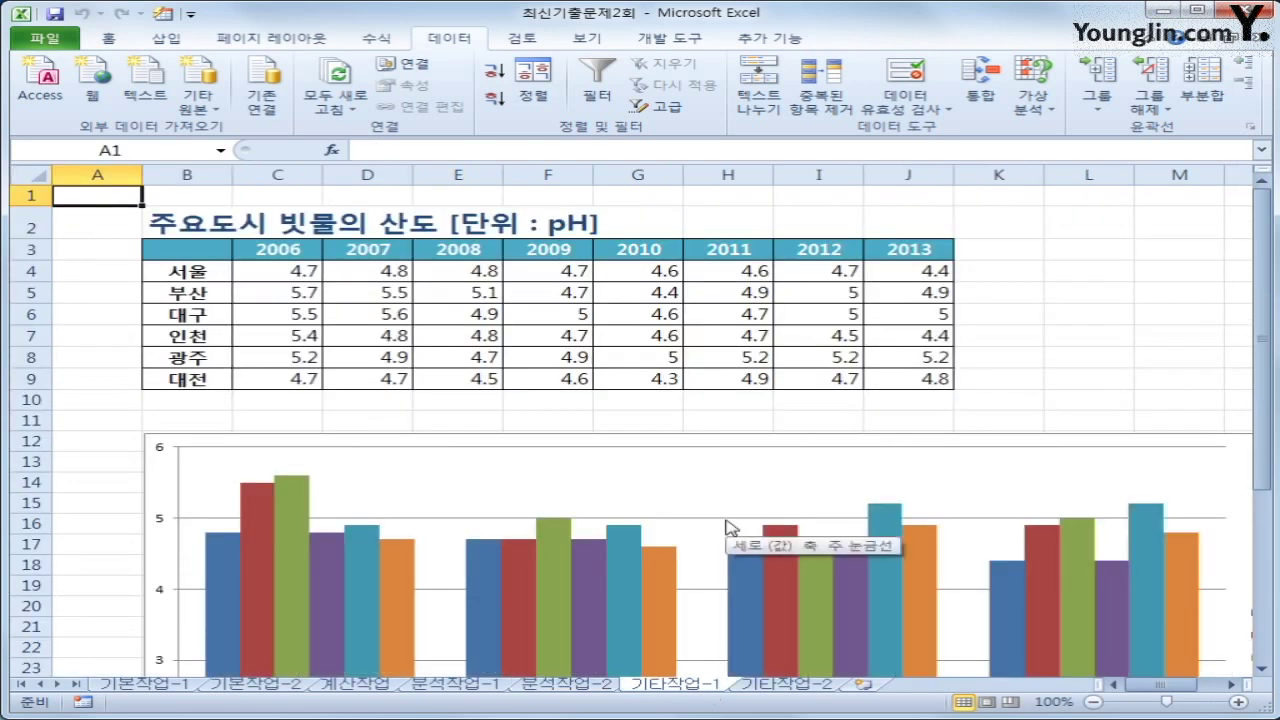
pyautogui.scroll(-2, 727, 527)
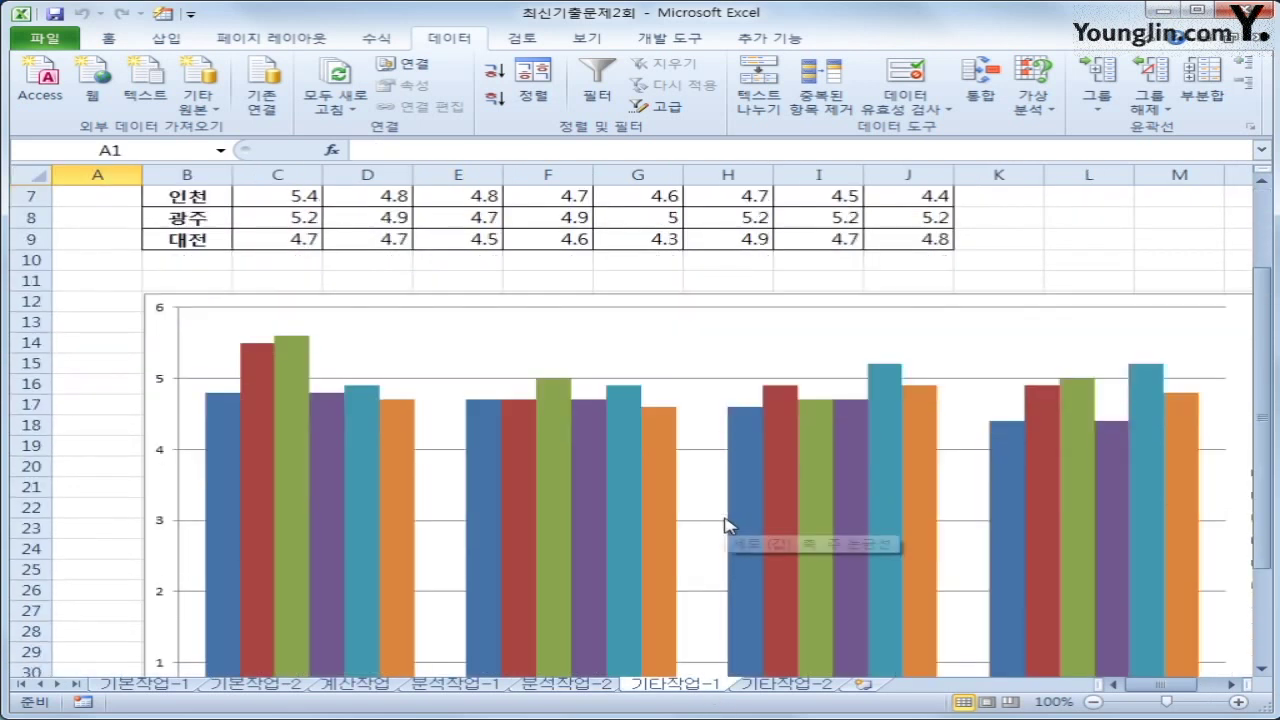
pyautogui.scroll(-2, 557, 560)
pyautogui.scroll(3, 549, 563)
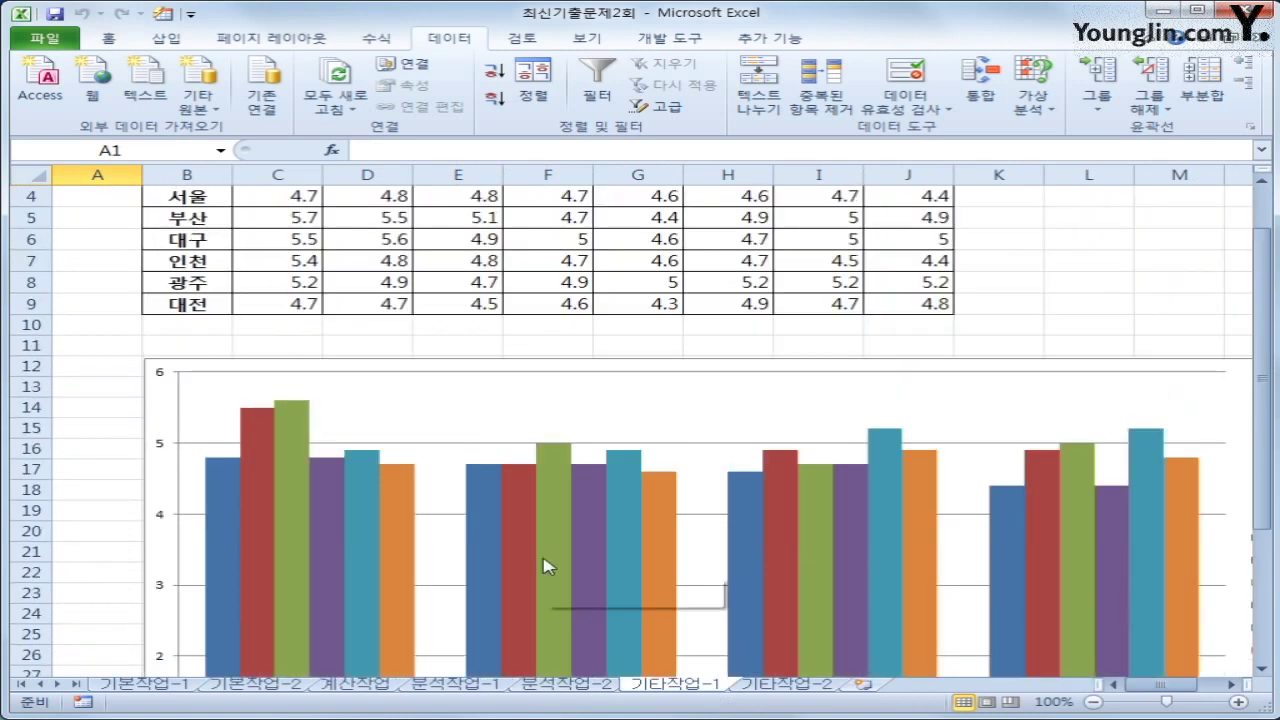
pyautogui.scroll(-3, 549, 563)
pyautogui.click(1232, 684)
pyautogui.click(1232, 684)
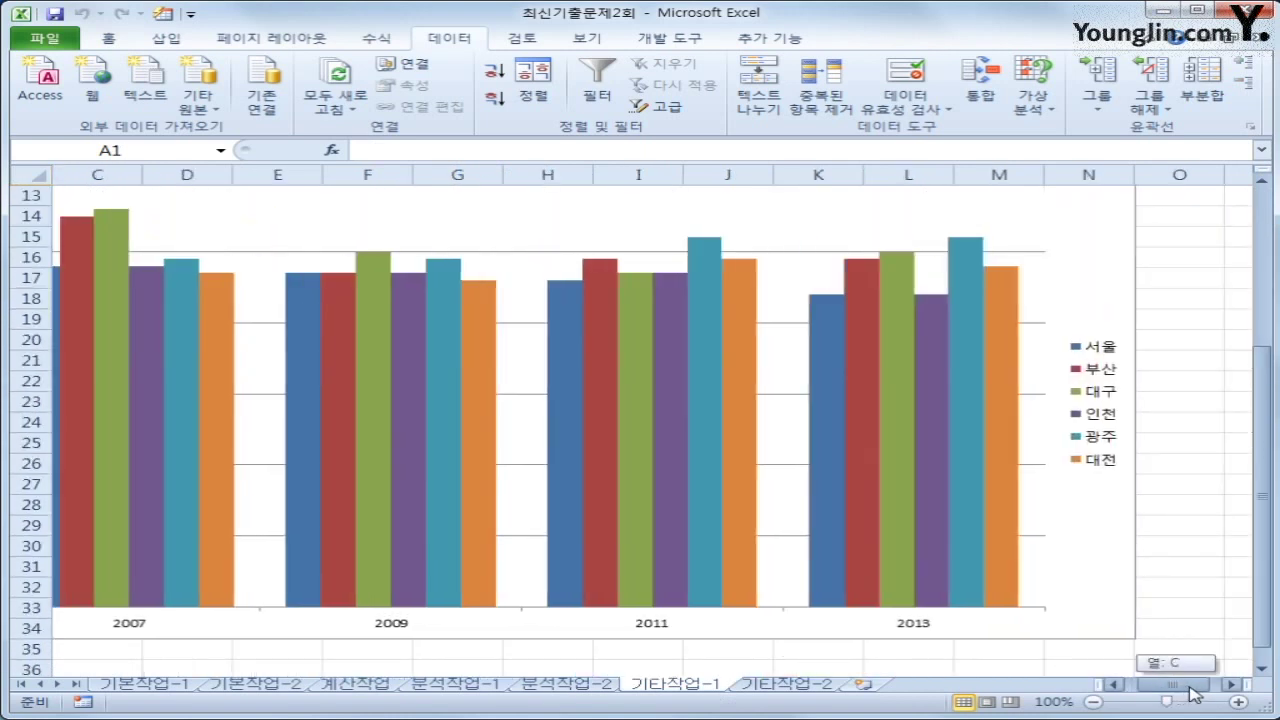
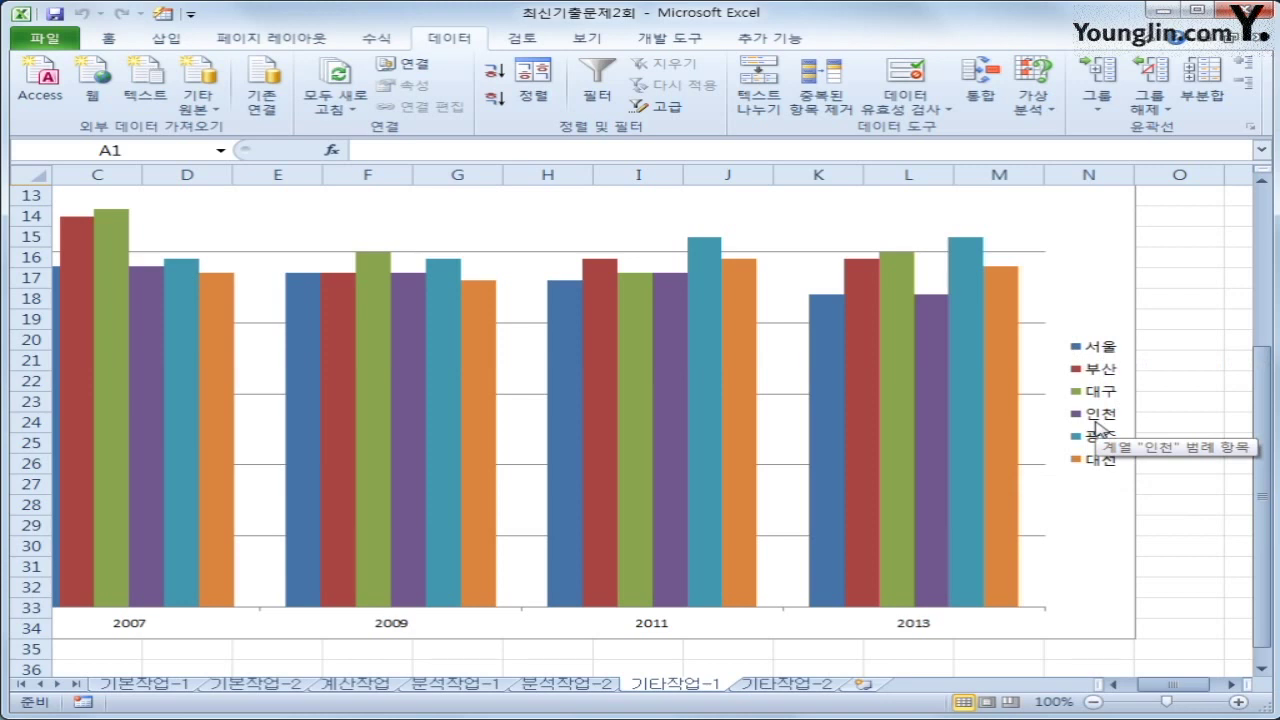
pyautogui.rightClick(814, 220)
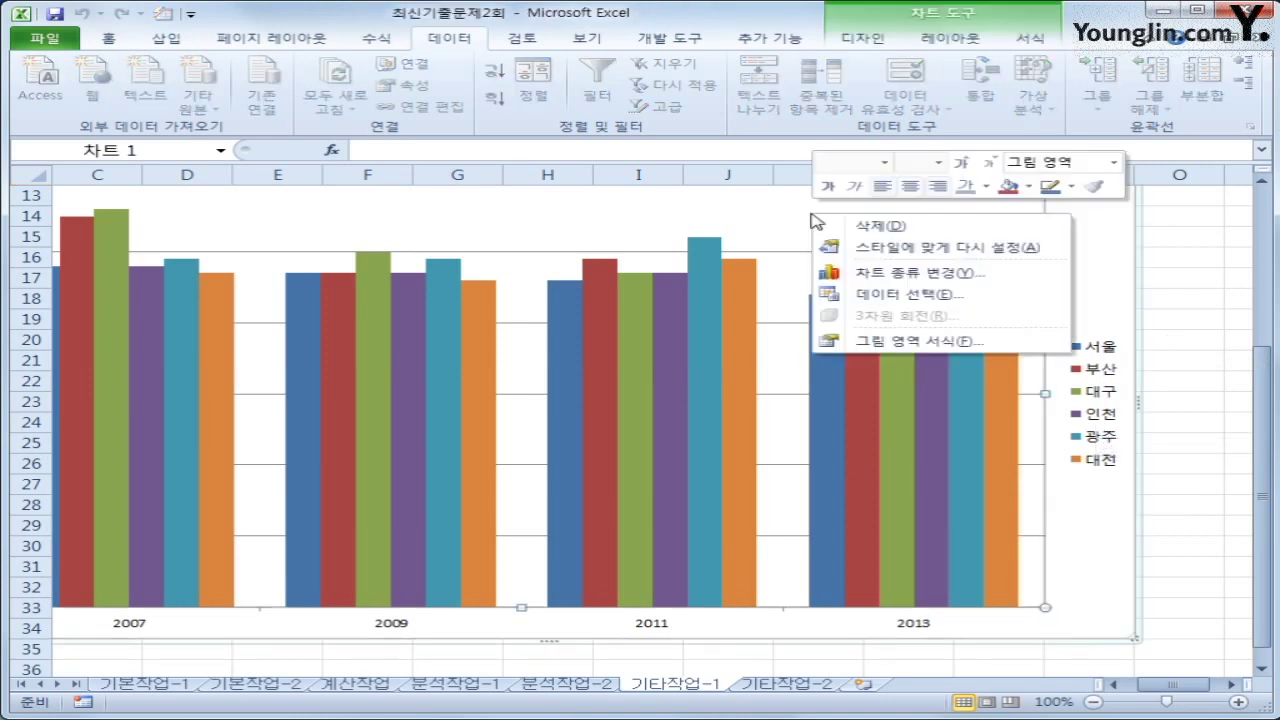
pyautogui.click(908, 303)
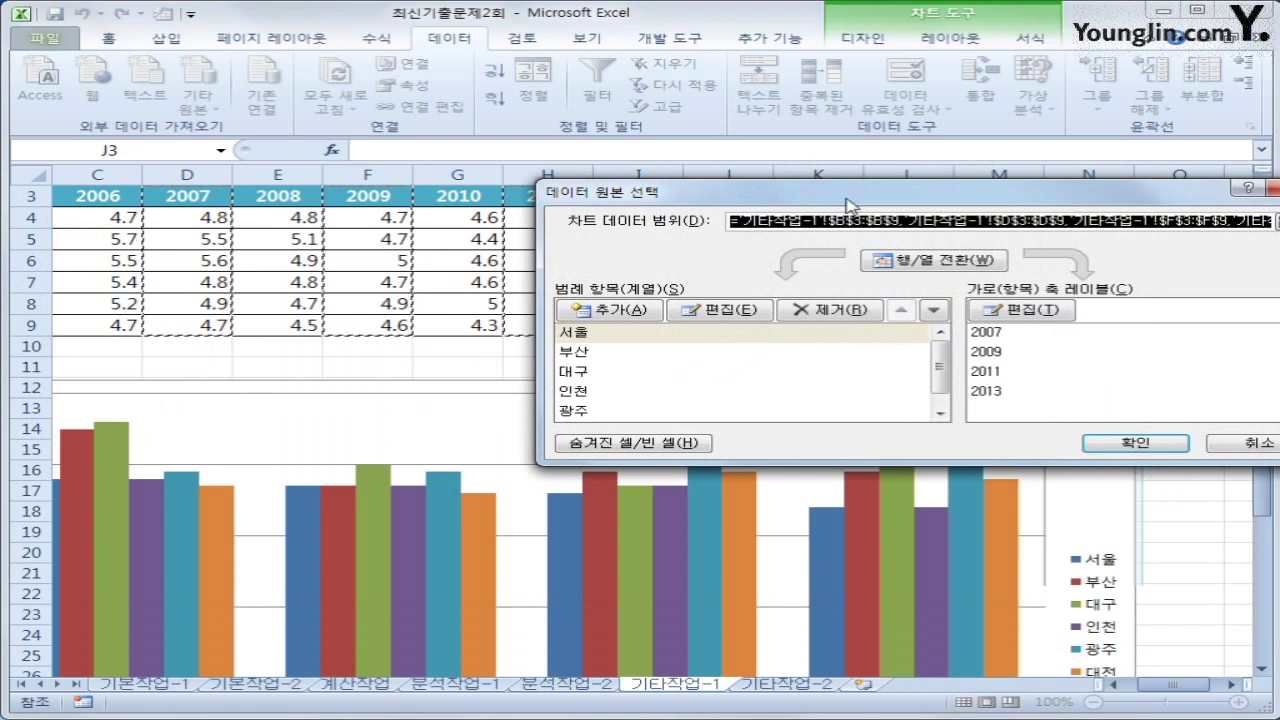
pyautogui.moveTo(848, 198); pyautogui.dragTo(549, 208)
# Step: Remove the 인천 and 광주 series from the chart's legend entries
pyautogui.click(370, 365)
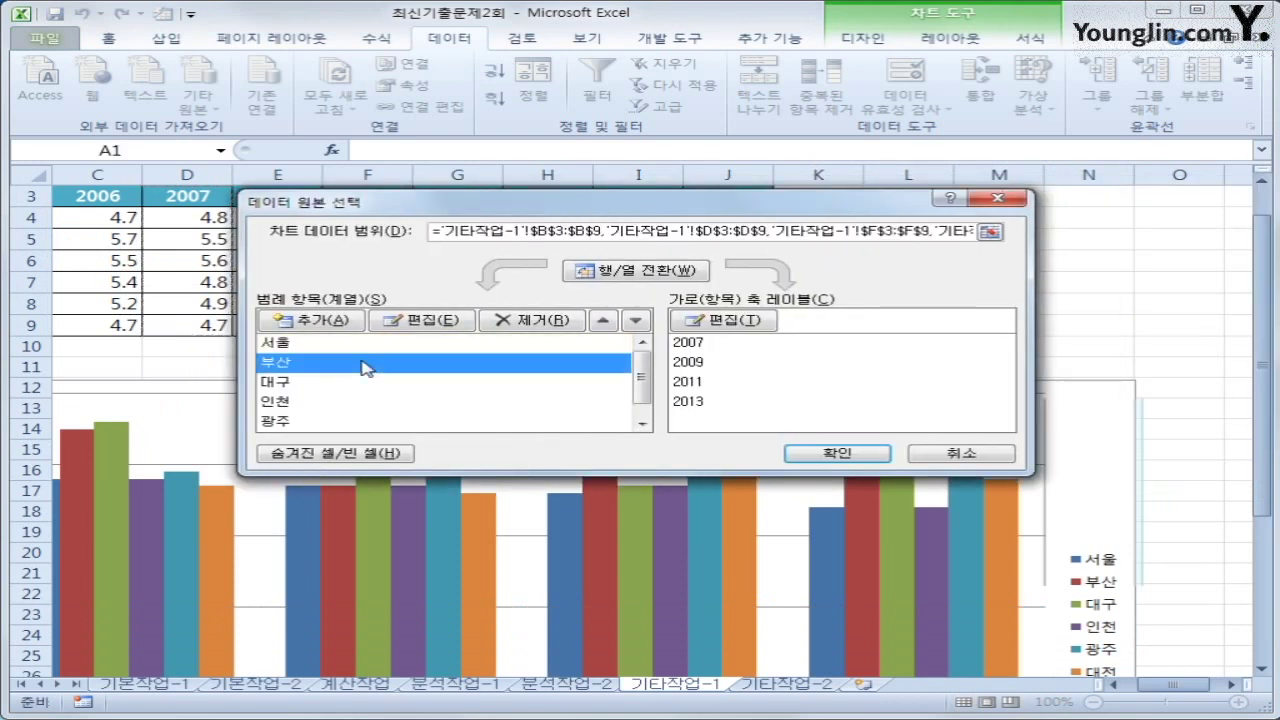
pyautogui.click(343, 385)
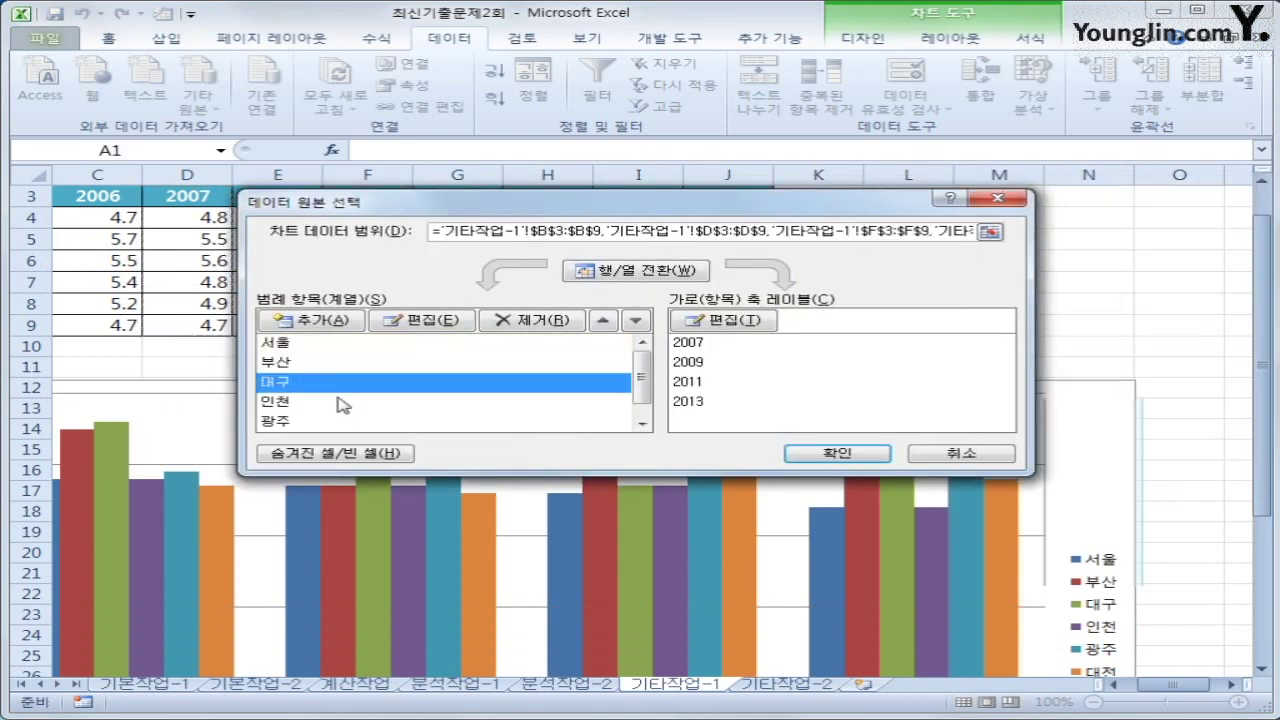
pyautogui.click(338, 405)
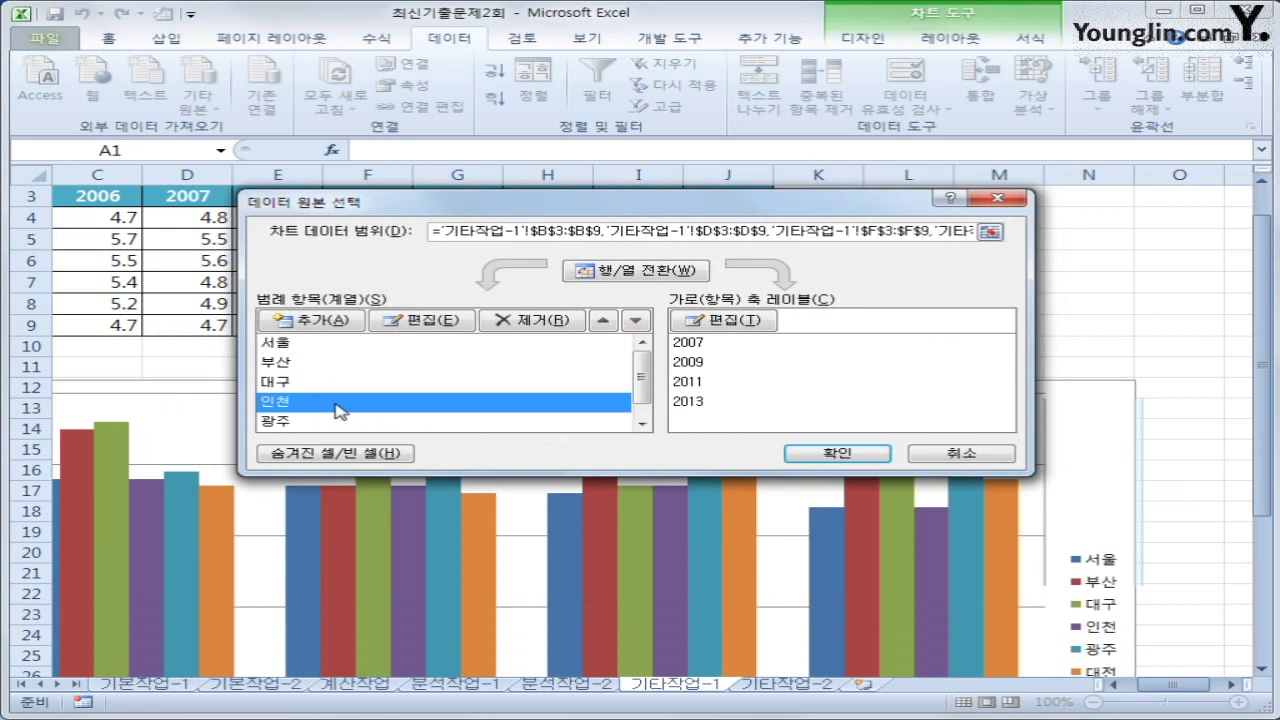
pyautogui.click(530, 322)
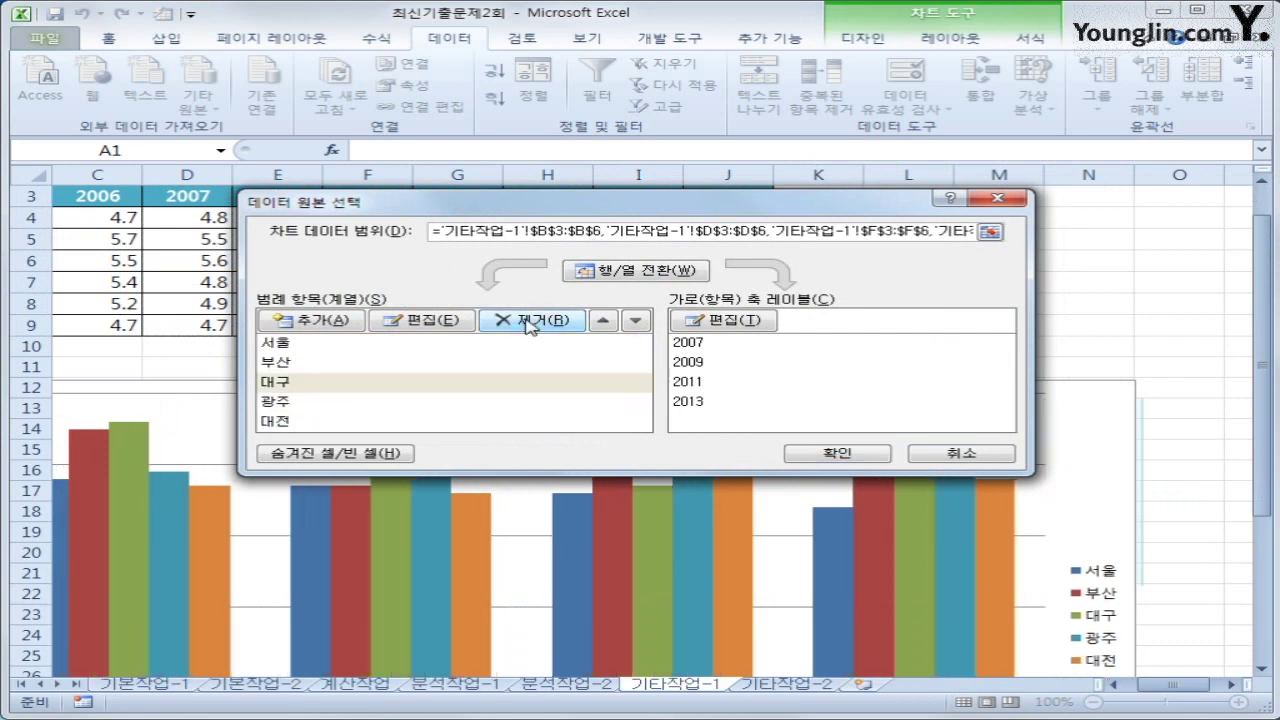
pyautogui.click(344, 405)
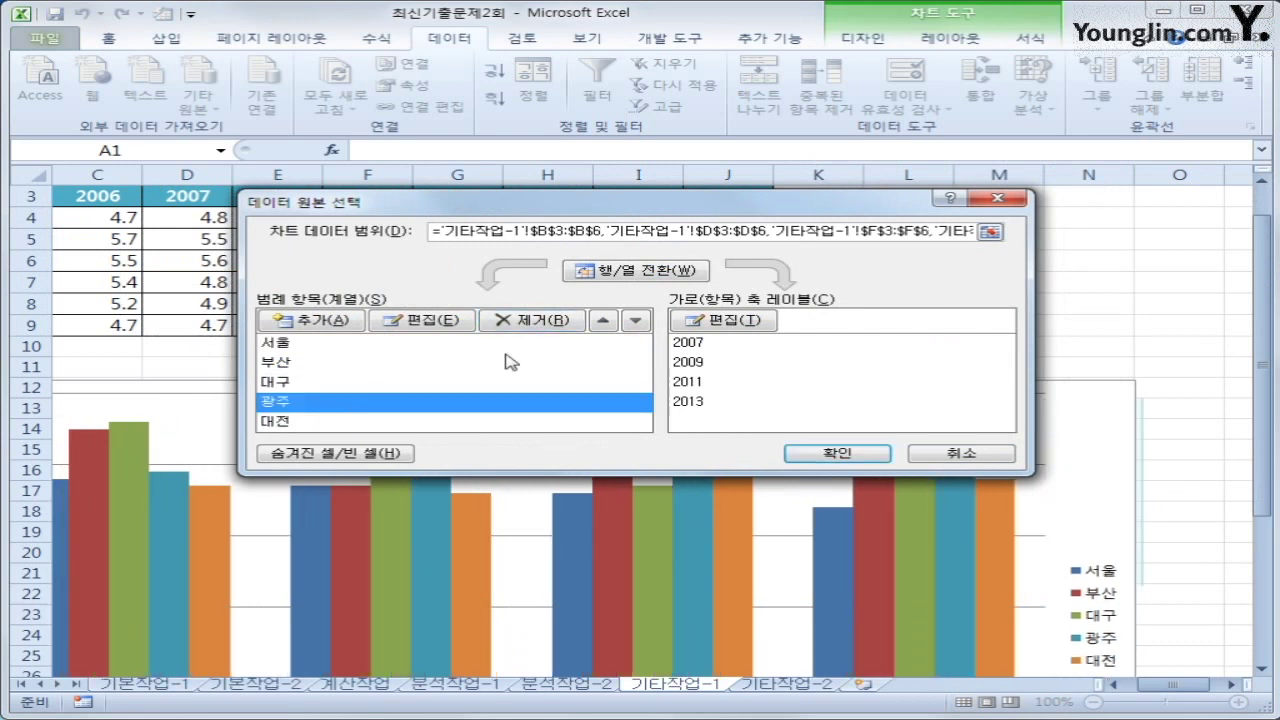
pyautogui.click(553, 327)
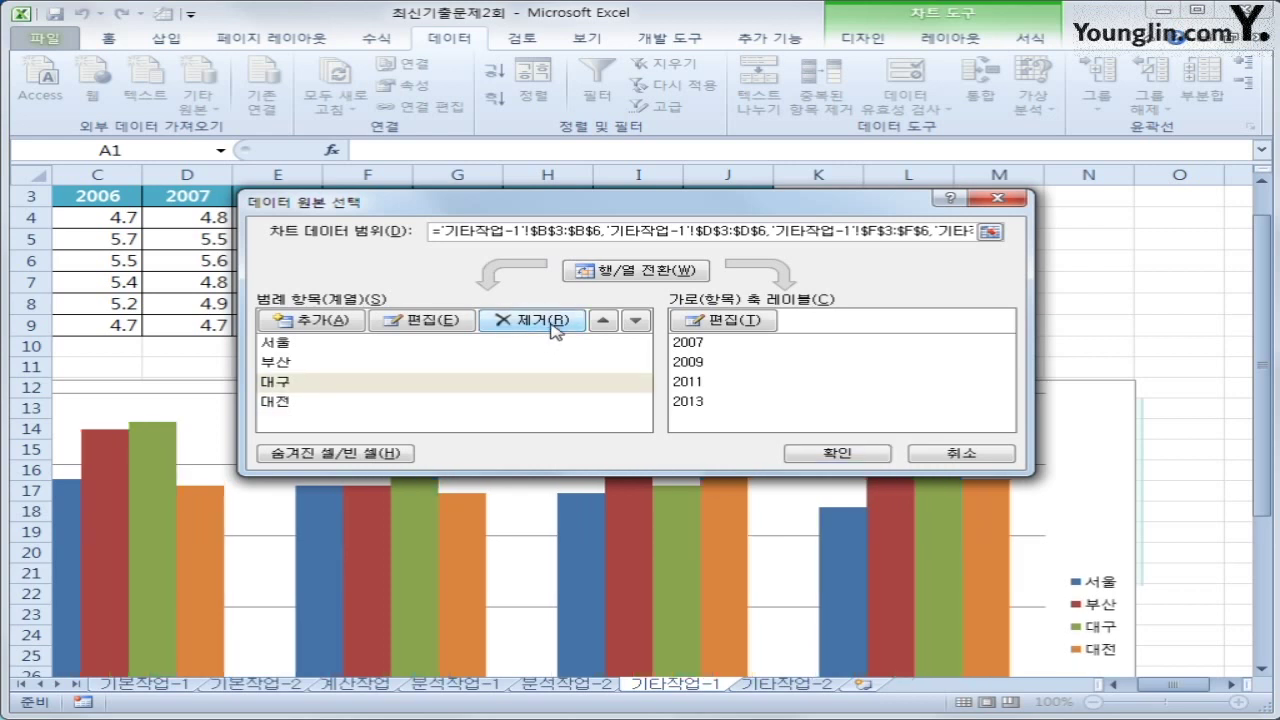
# Step: Reorder the chart series to 서울, 대전, 대구, 부산 and apply the data source changes
pyautogui.click(340, 405)
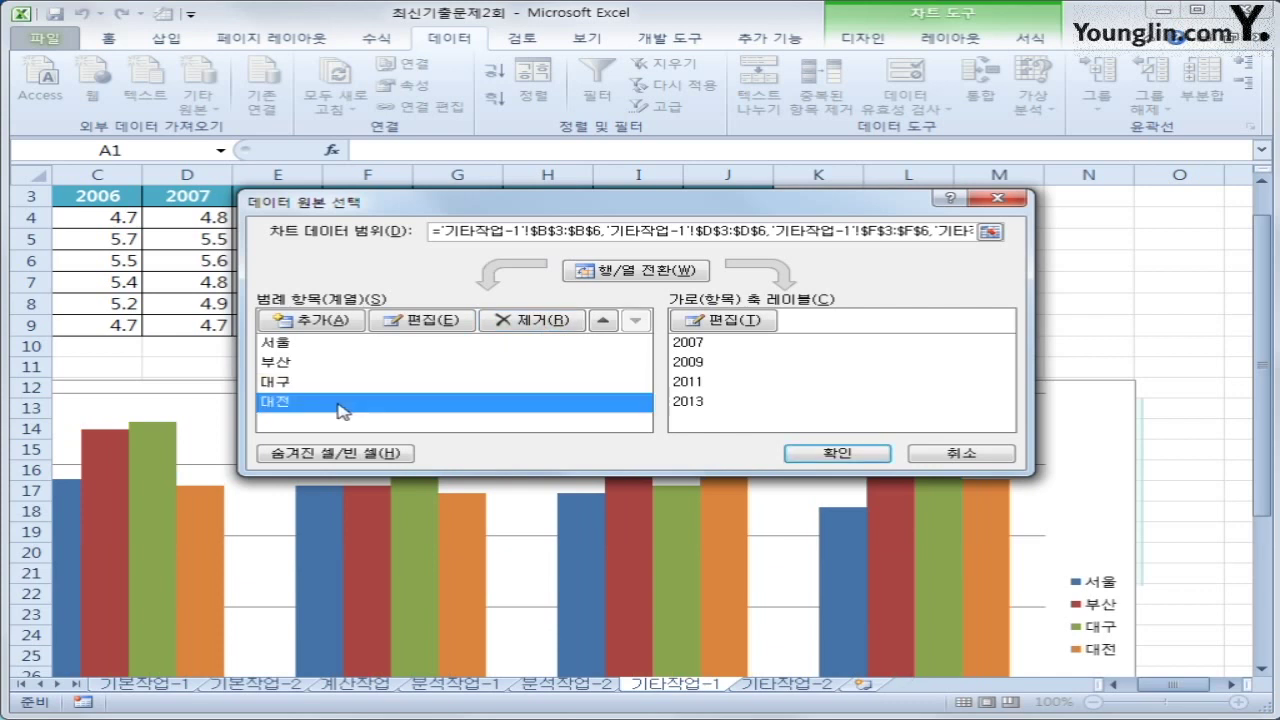
pyautogui.click(601, 322)
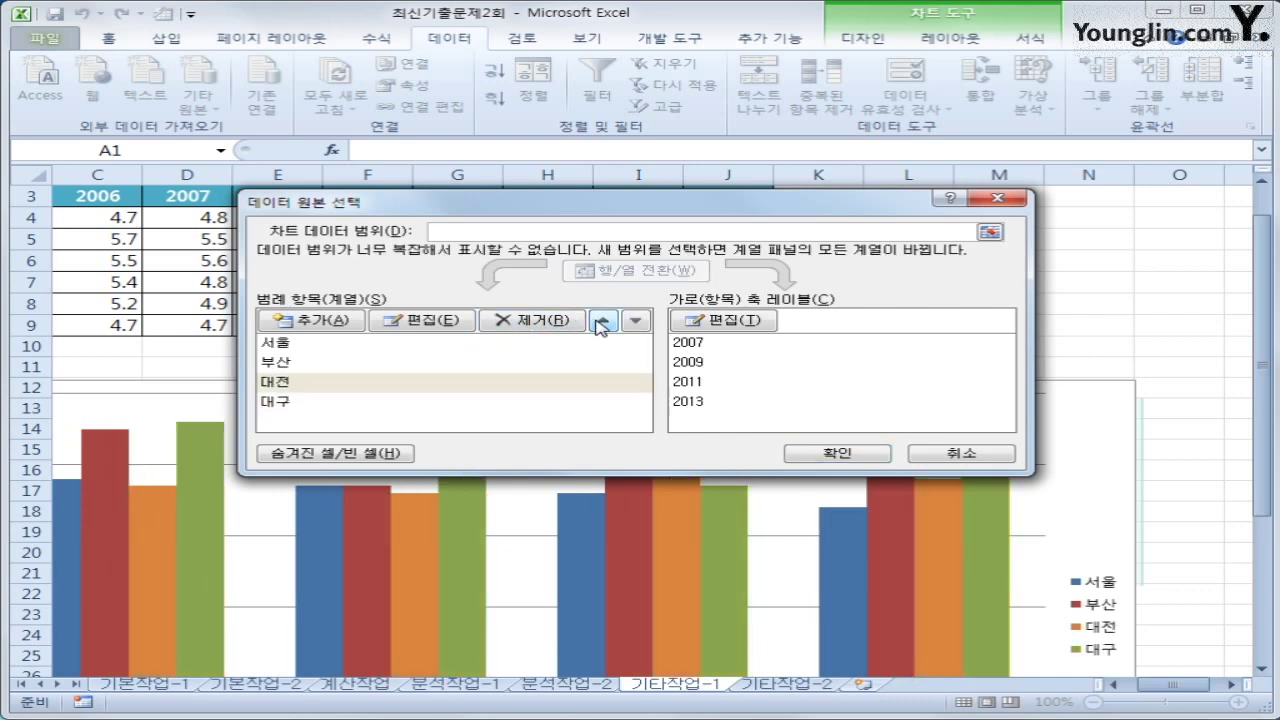
pyautogui.click(601, 322)
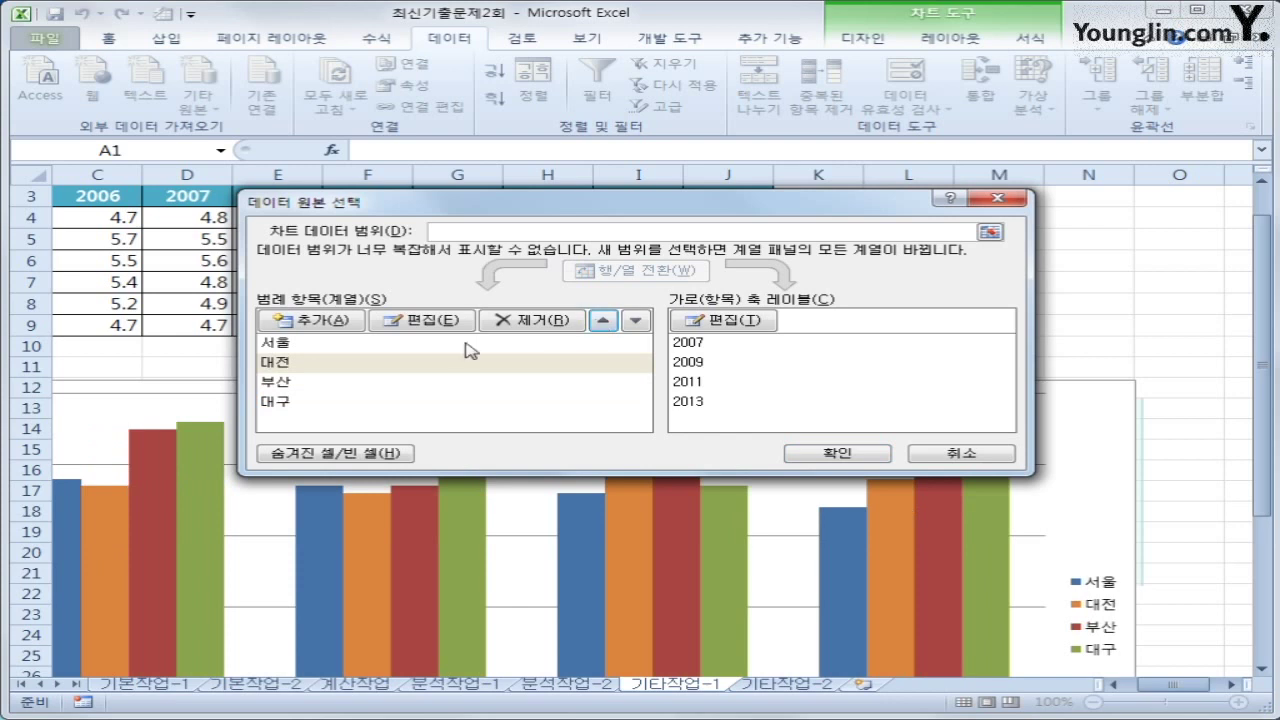
pyautogui.click(378, 402)
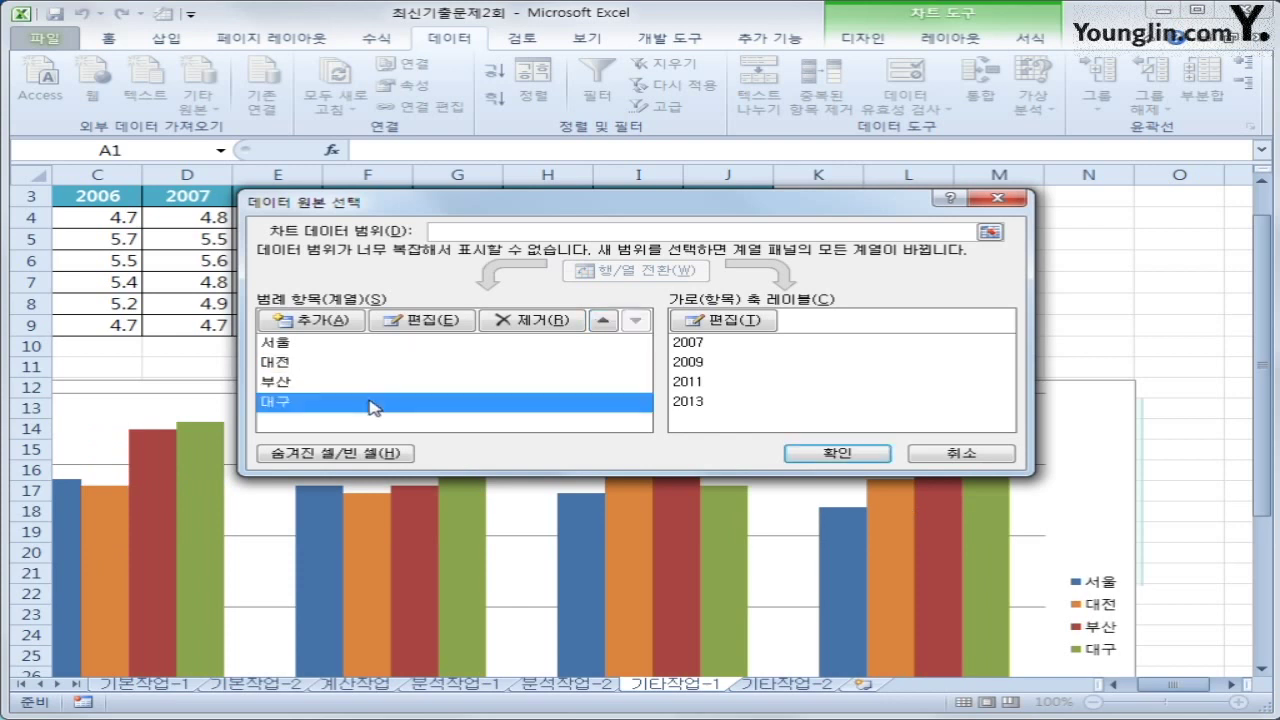
pyautogui.click(603, 321)
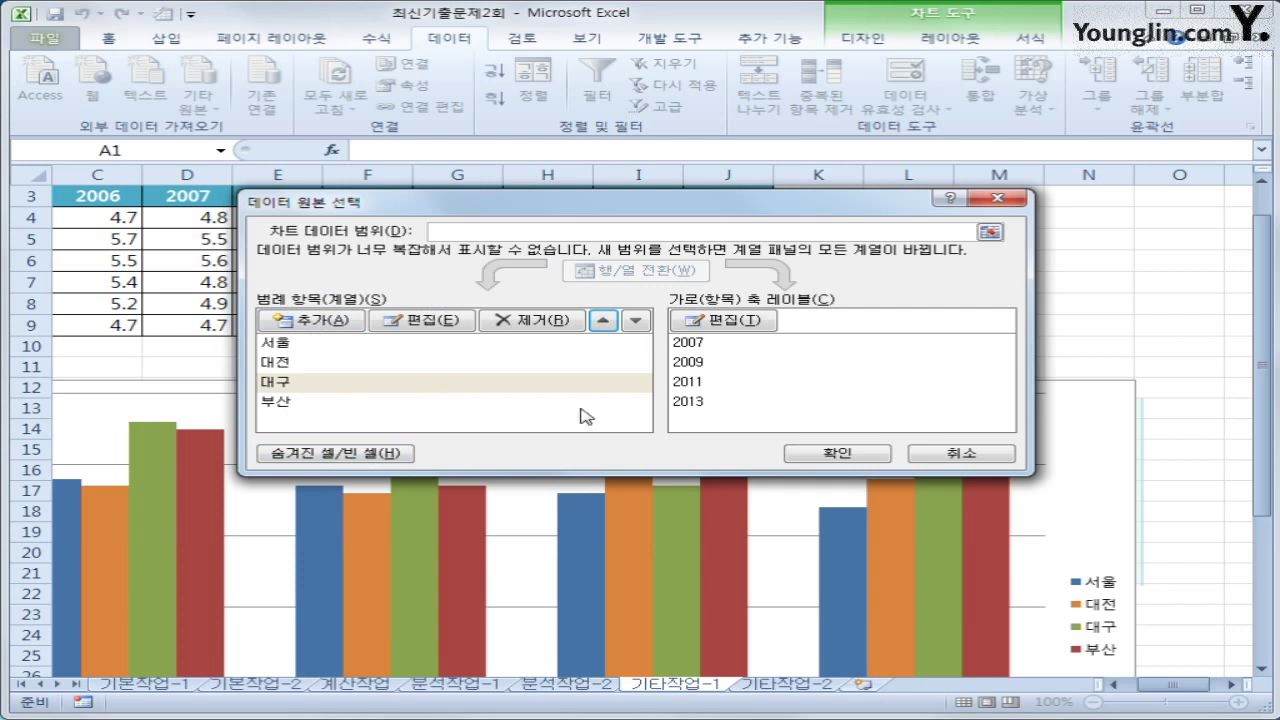
pyautogui.click(815, 458)
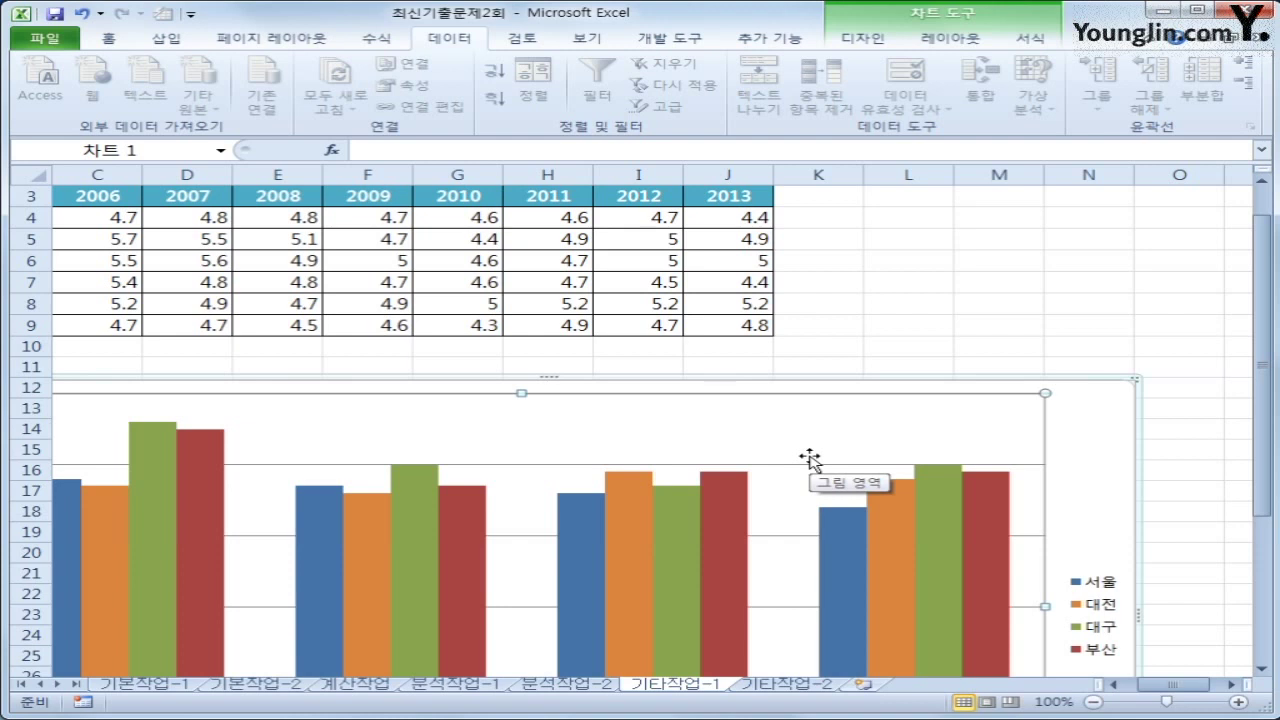
# Step: Change the rainwater chart's type from columns to a line chart with markers (꺾은선형)
pyautogui.scroll(-2, 810, 458)
pyautogui.click(1093, 296)
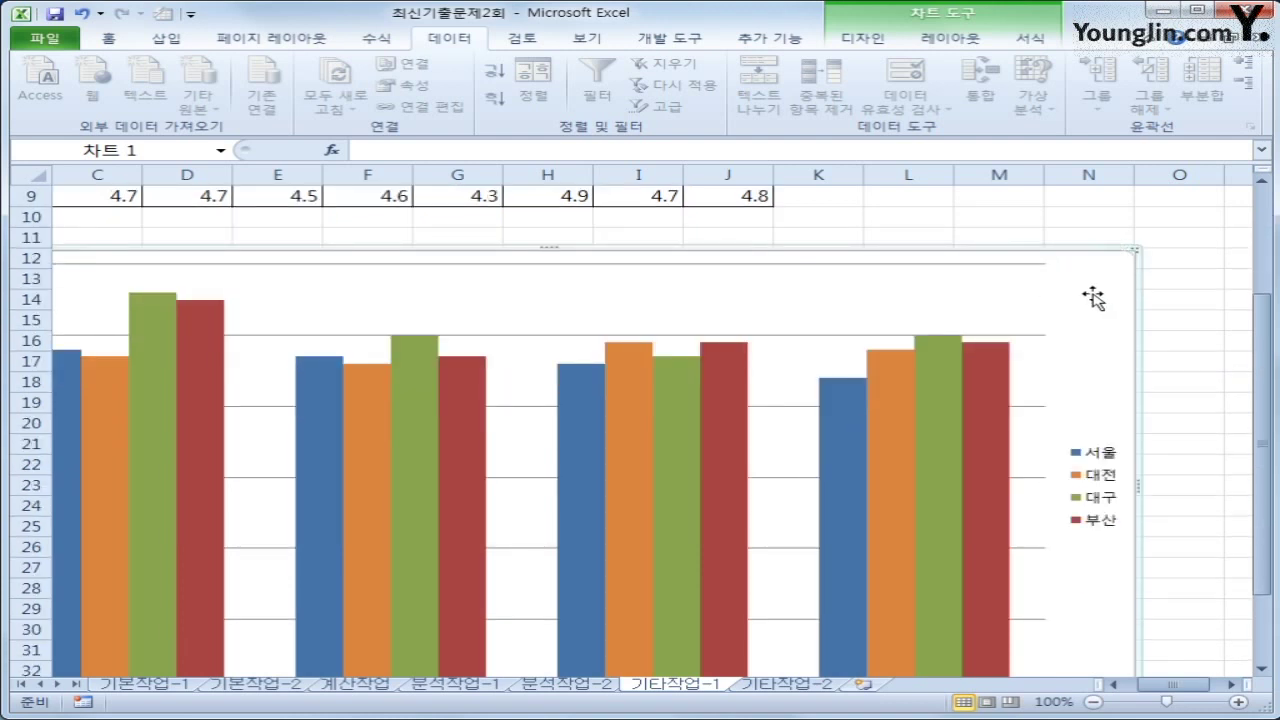
pyautogui.click(862, 38)
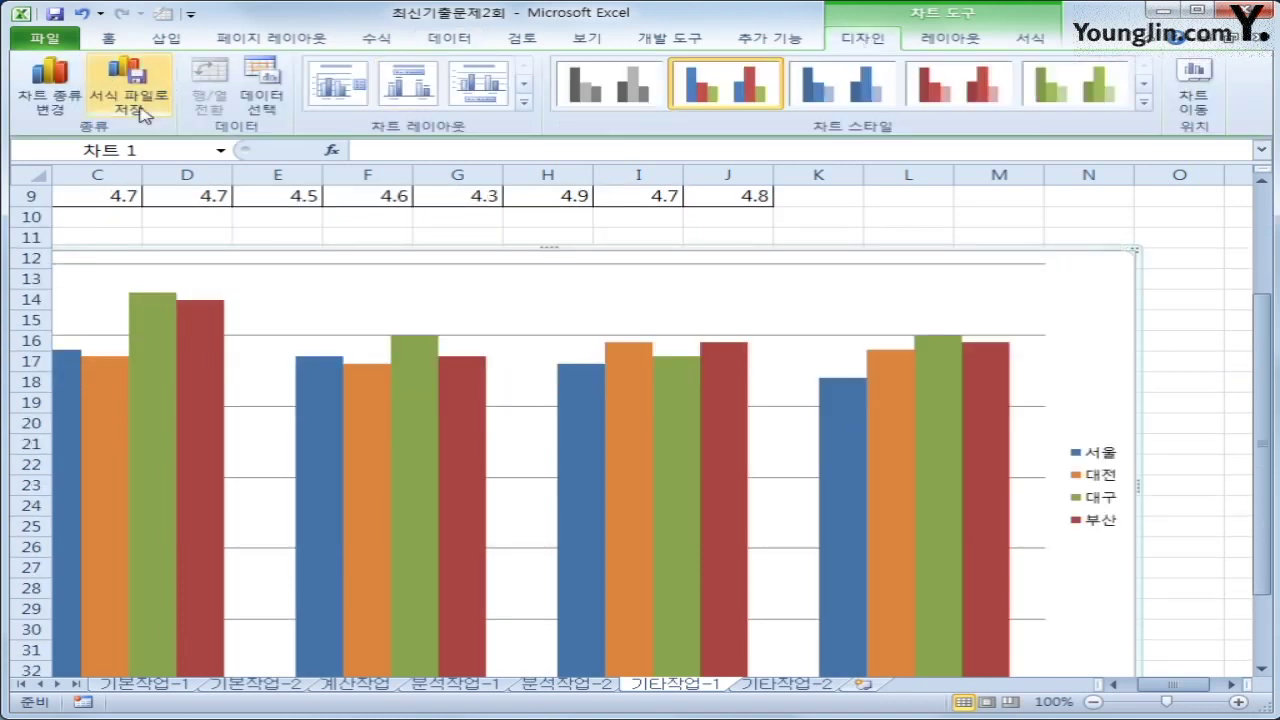
pyautogui.click(50, 95)
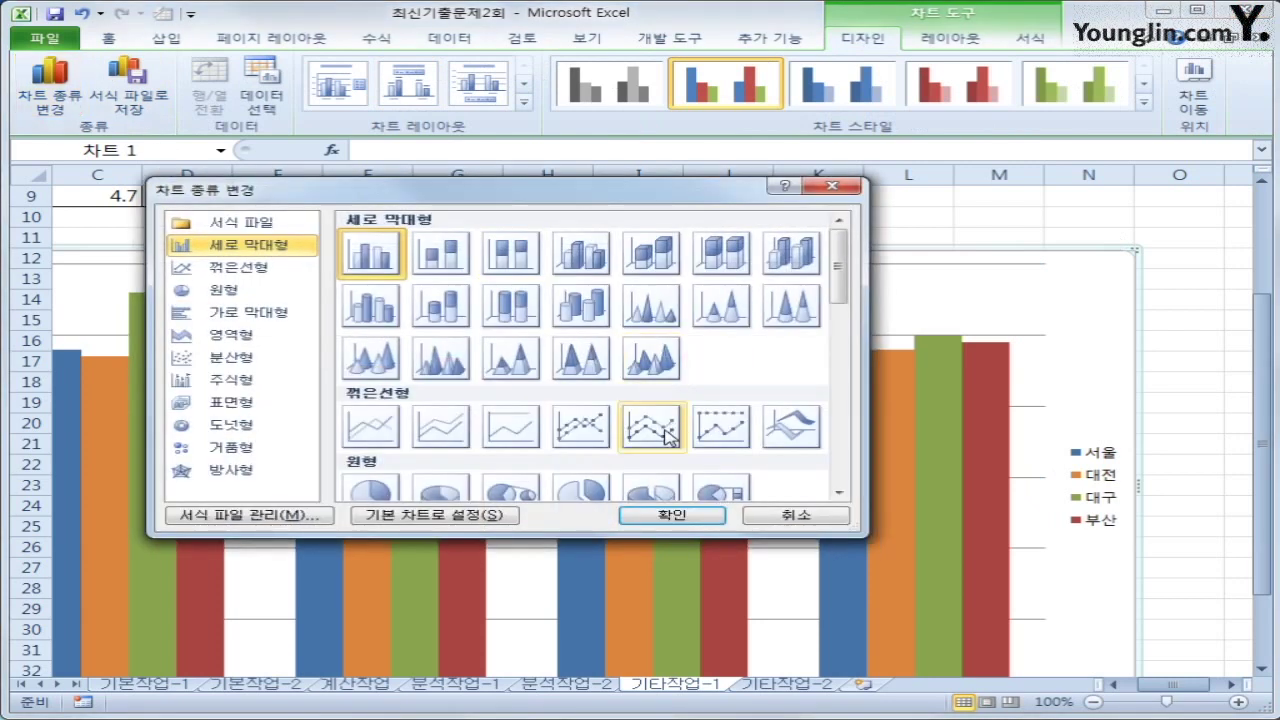
pyautogui.click(606, 436)
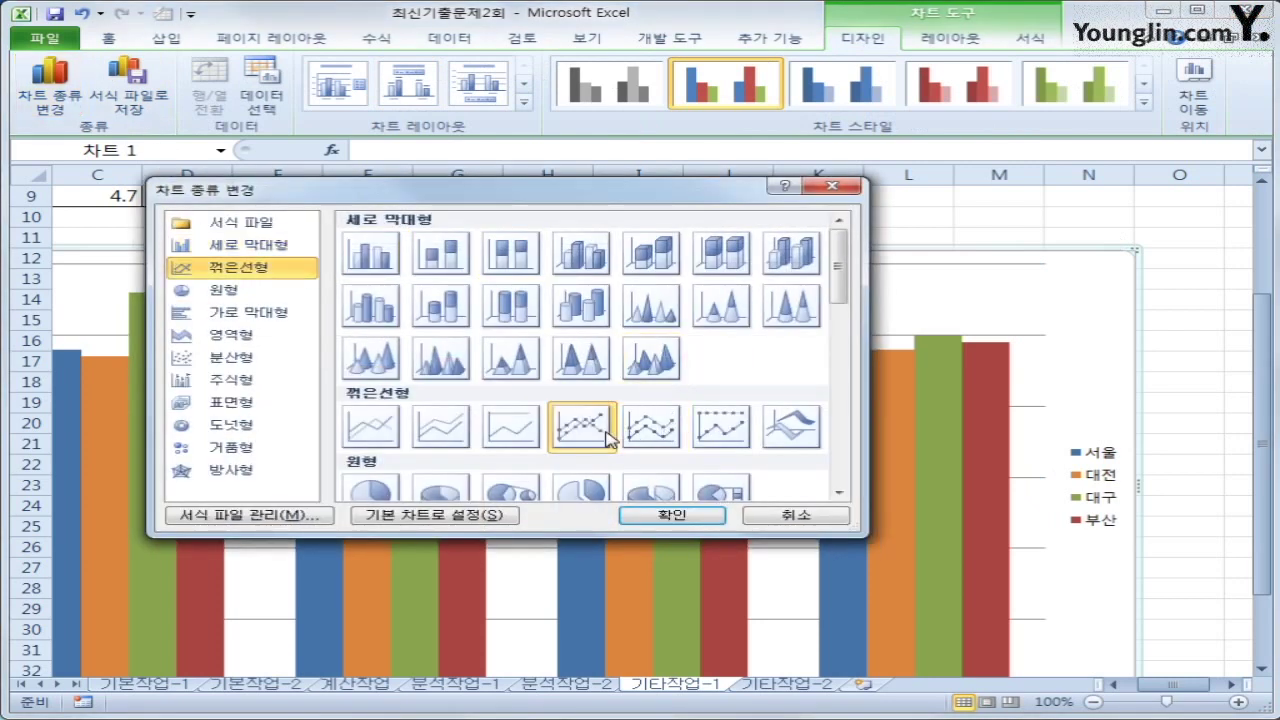
pyautogui.click(670, 514)
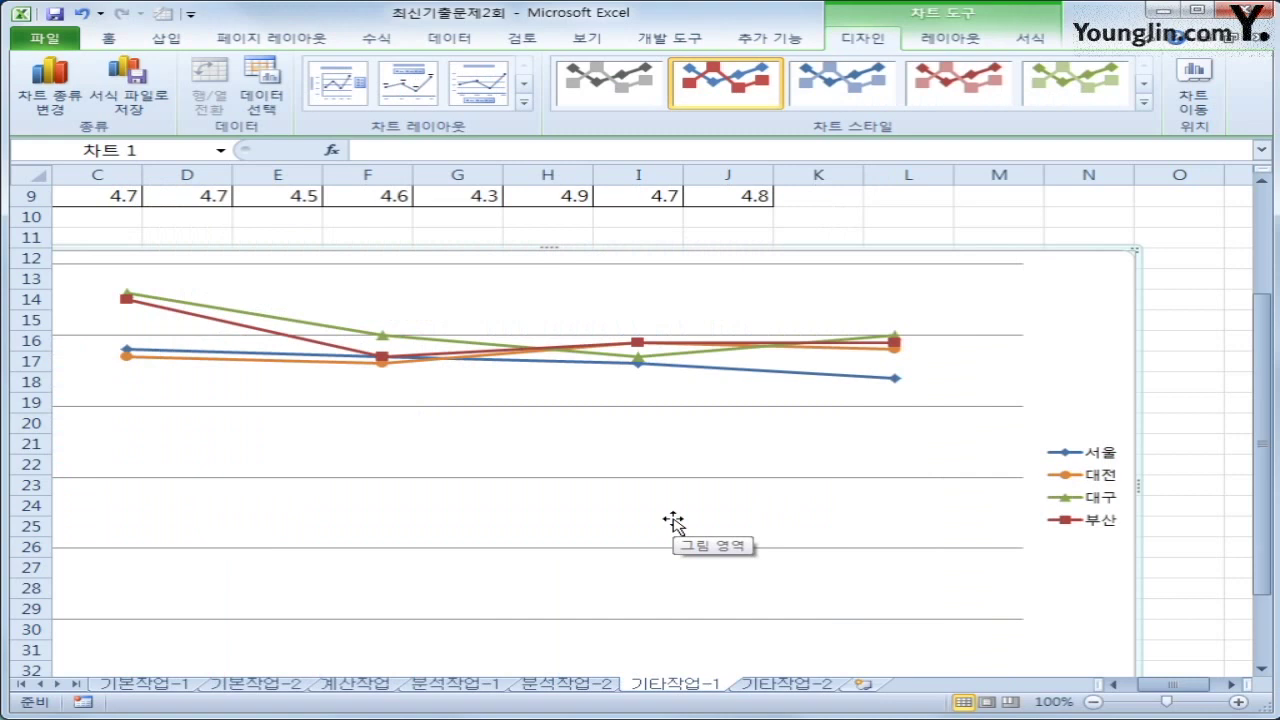
# Step: Apply chart layout 레이아웃 3 to the line chart
pyautogui.click(524, 101)
pyautogui.click(508, 94)
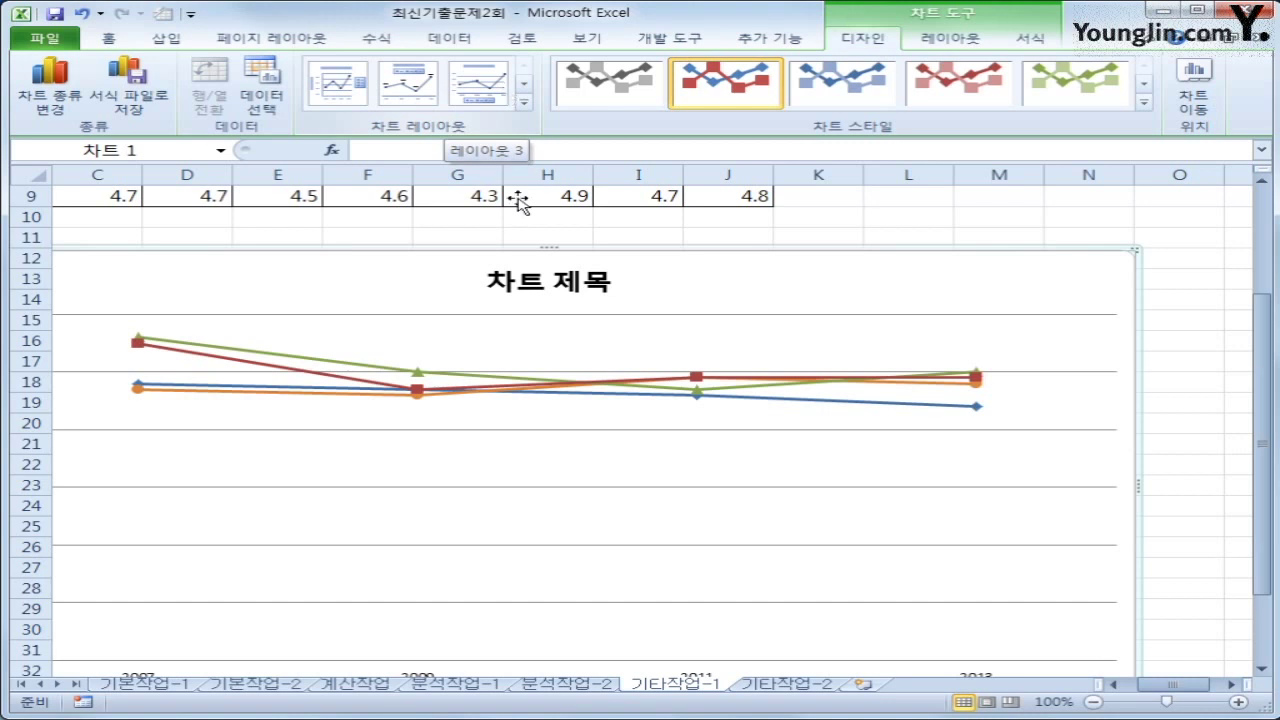
pyautogui.scroll(-2, 842, 607)
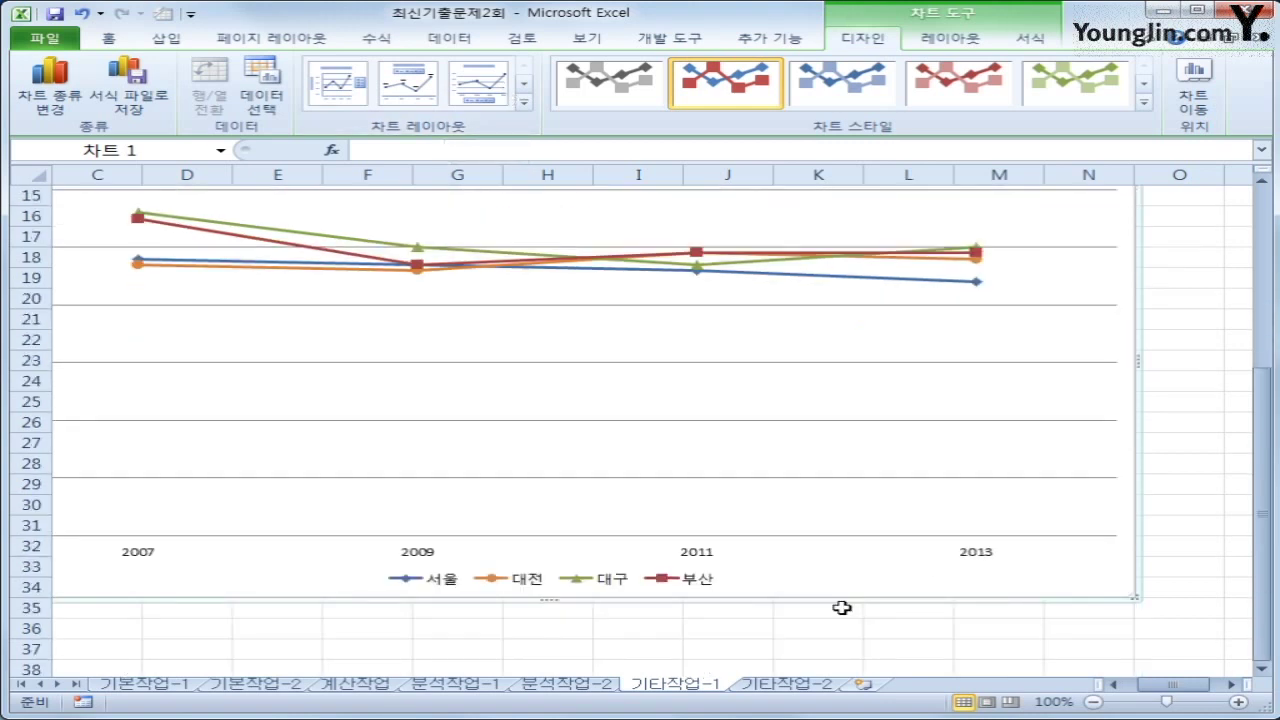
# Step: Link the chart title to cell B2 of the 기타작업-1 sheet
pyautogui.moveTo(1165, 684); pyautogui.dragTo(1140, 684)
pyautogui.scroll(1, 953, 615)
pyautogui.scroll(2, 953, 615)
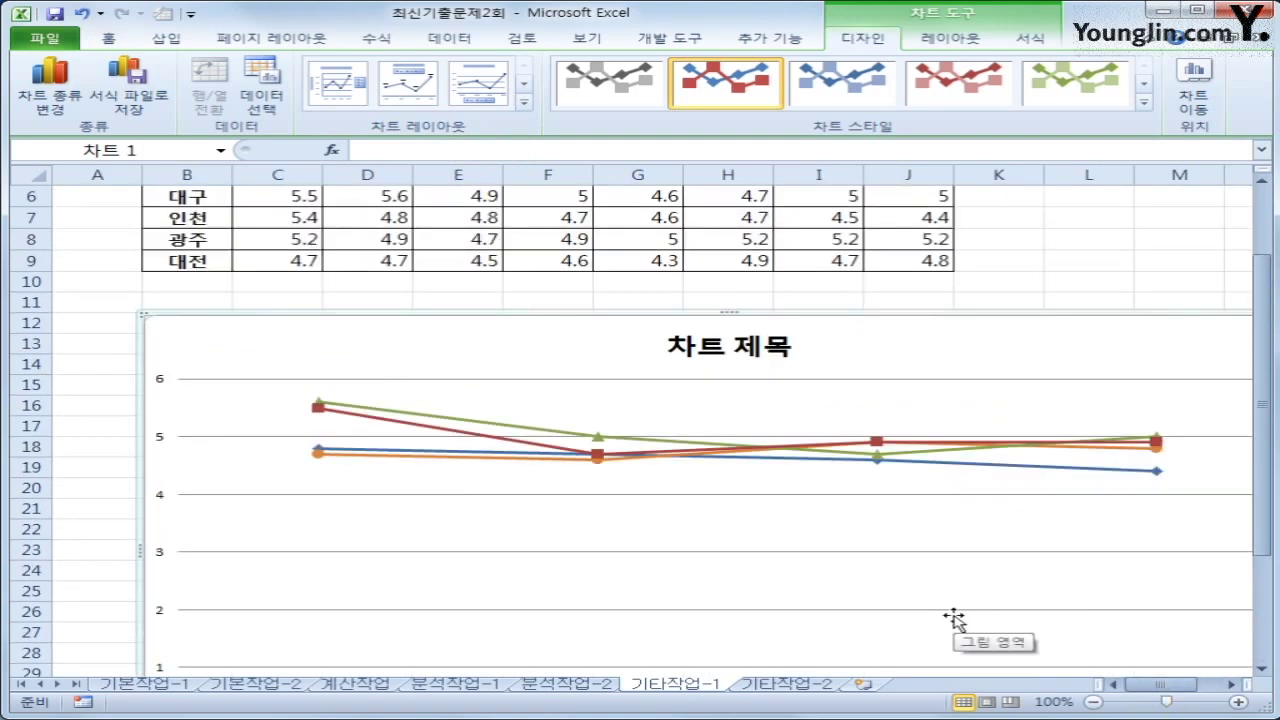
pyautogui.click(733, 355)
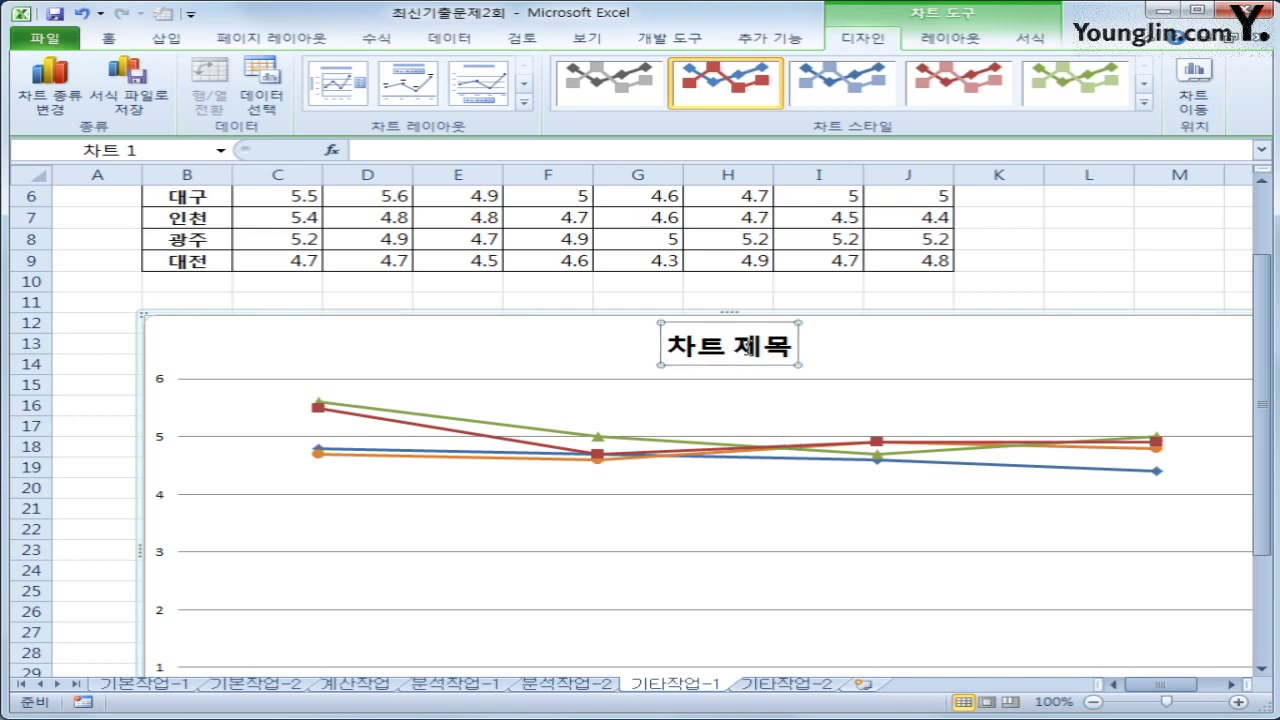
pyautogui.click(478, 160)
pyautogui.write('=')
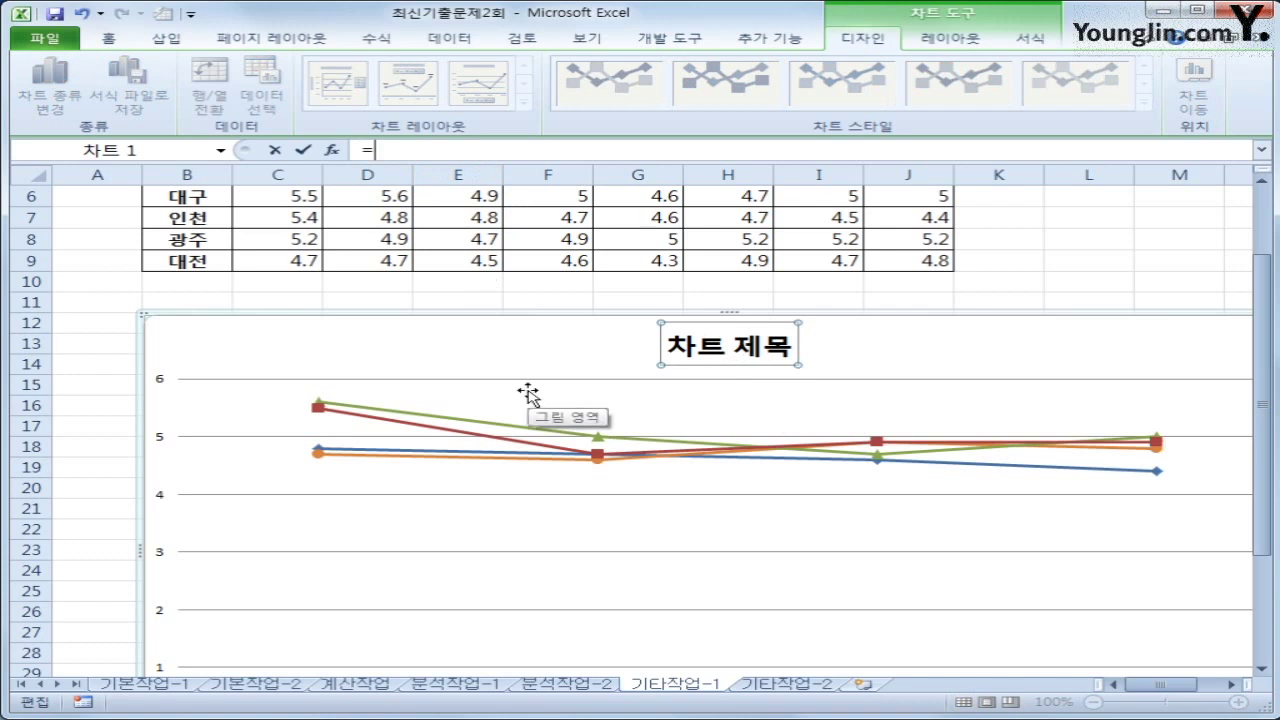
pyautogui.moveTo(1262, 300); pyautogui.dragTo(1243, 222)
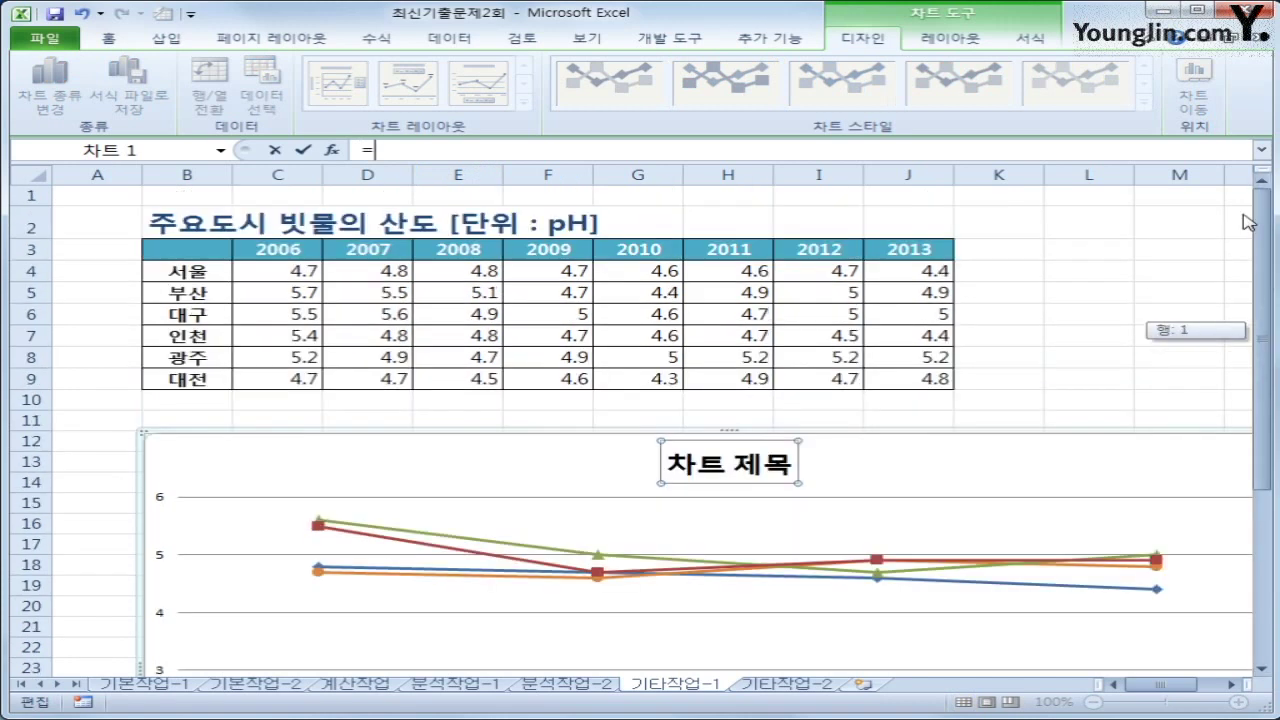
pyautogui.click(175, 222)
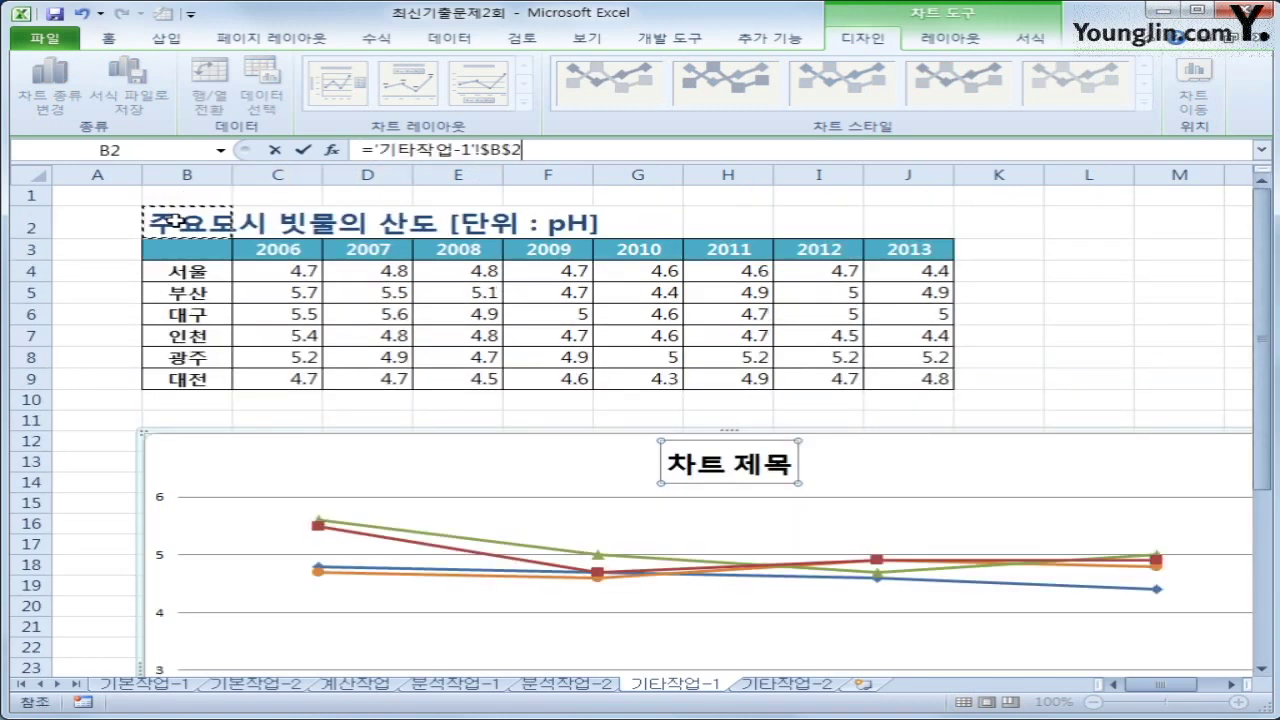
pyautogui.press('Return')
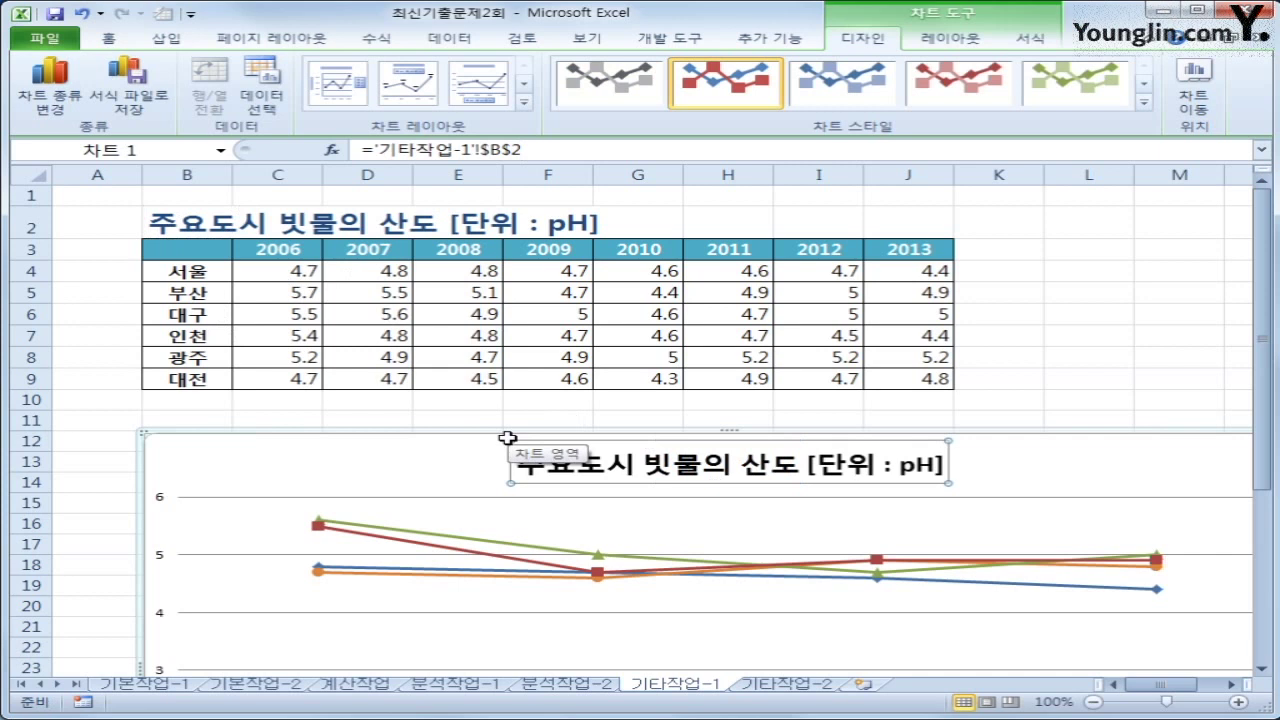
# Step: Set the font size of the whole chart area to 15
pyautogui.rightClick(357, 458)
pyautogui.click(636, 564)
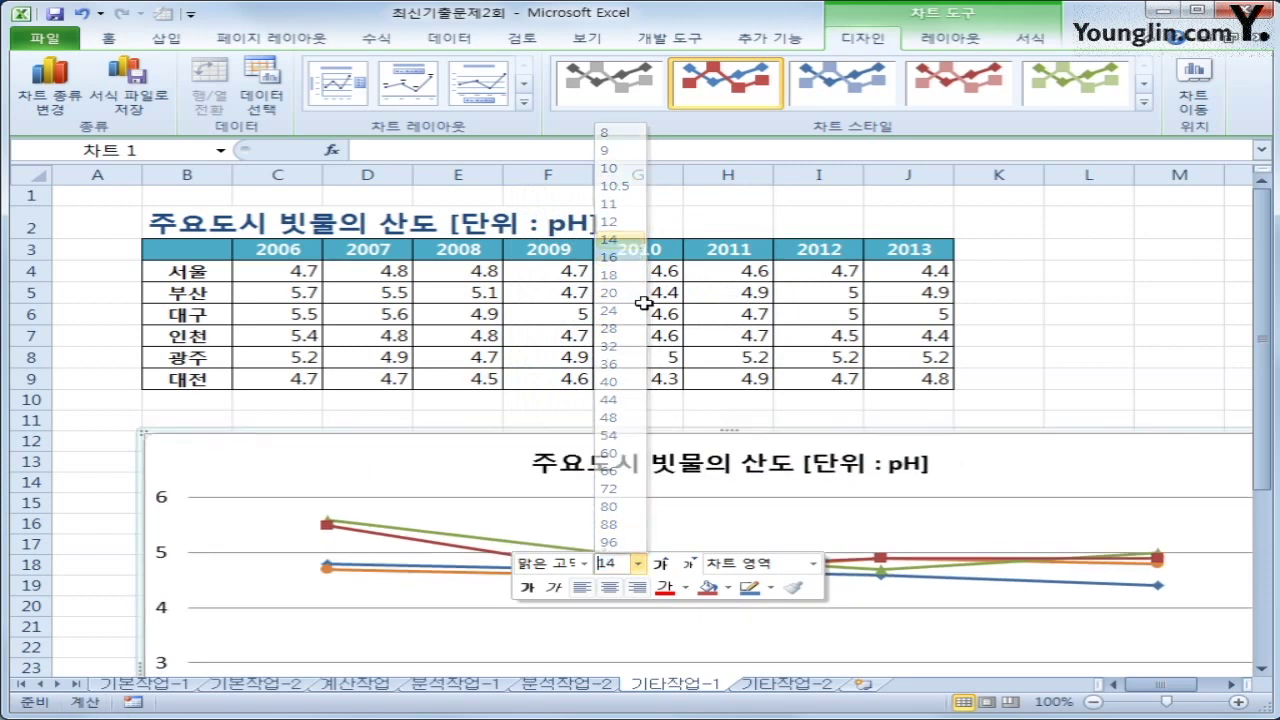
pyautogui.click(633, 242)
pyautogui.click(661, 565)
pyautogui.click(614, 564)
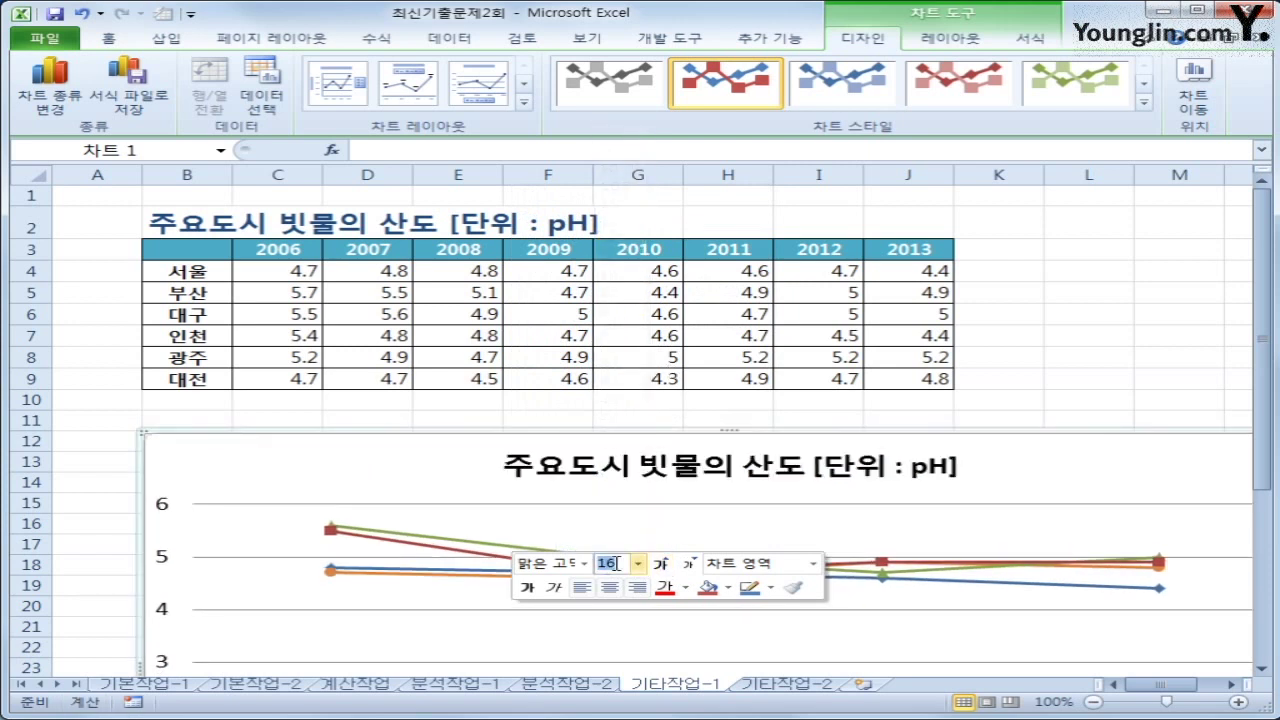
pyautogui.write('15')
pyautogui.press('Return')
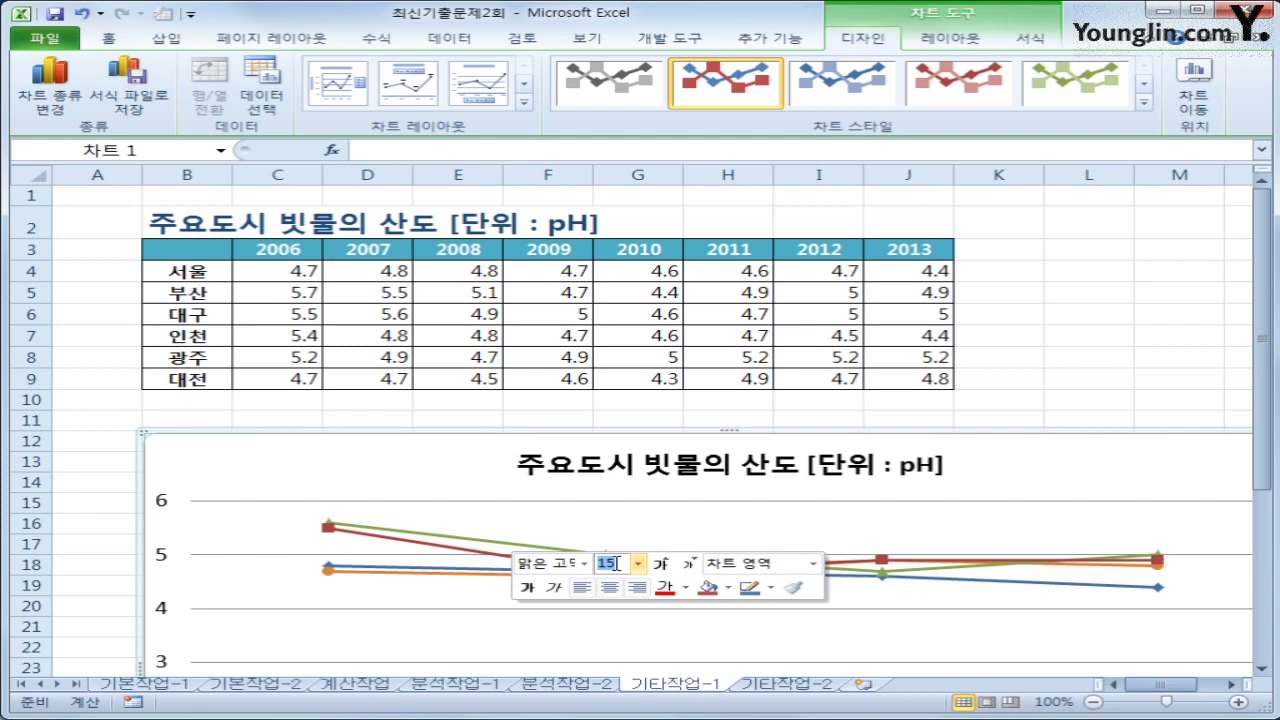
# Step: Open the formatting of the chart's vertical value axis and fix its minimum at 4.2
pyautogui.scroll(-3, 615, 563)
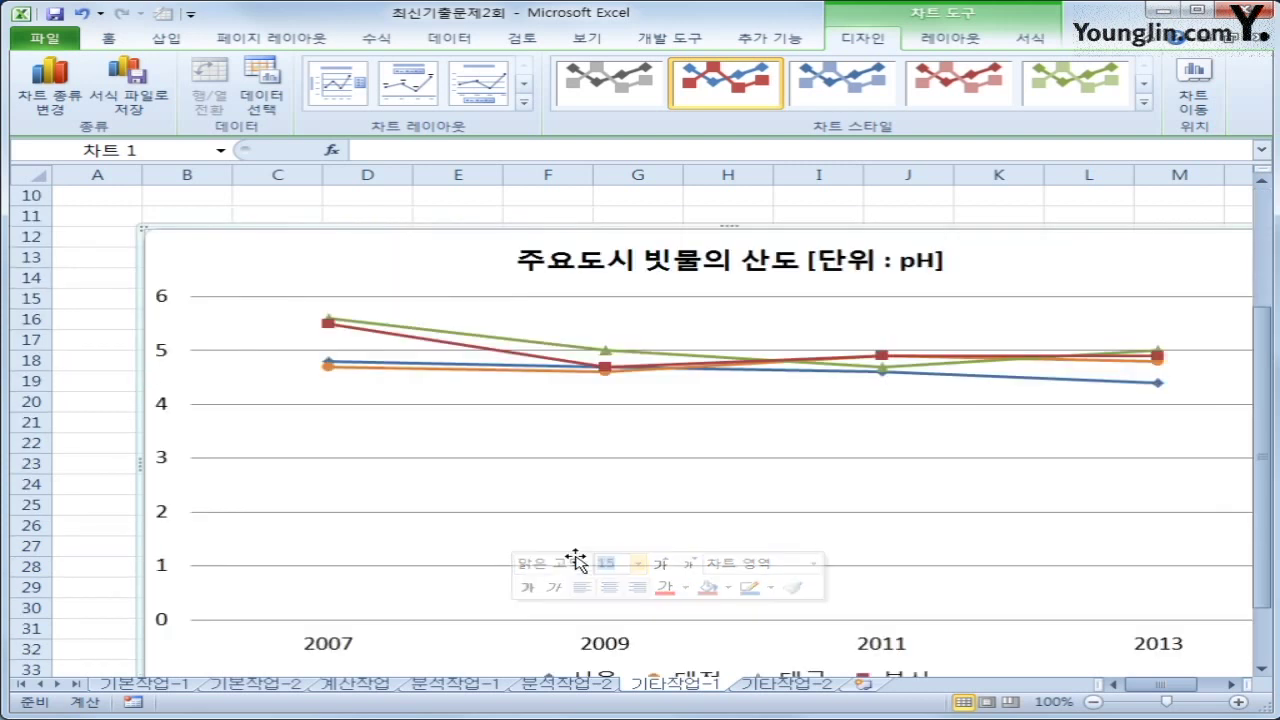
pyautogui.click(165, 410)
pyautogui.rightClick(165, 410)
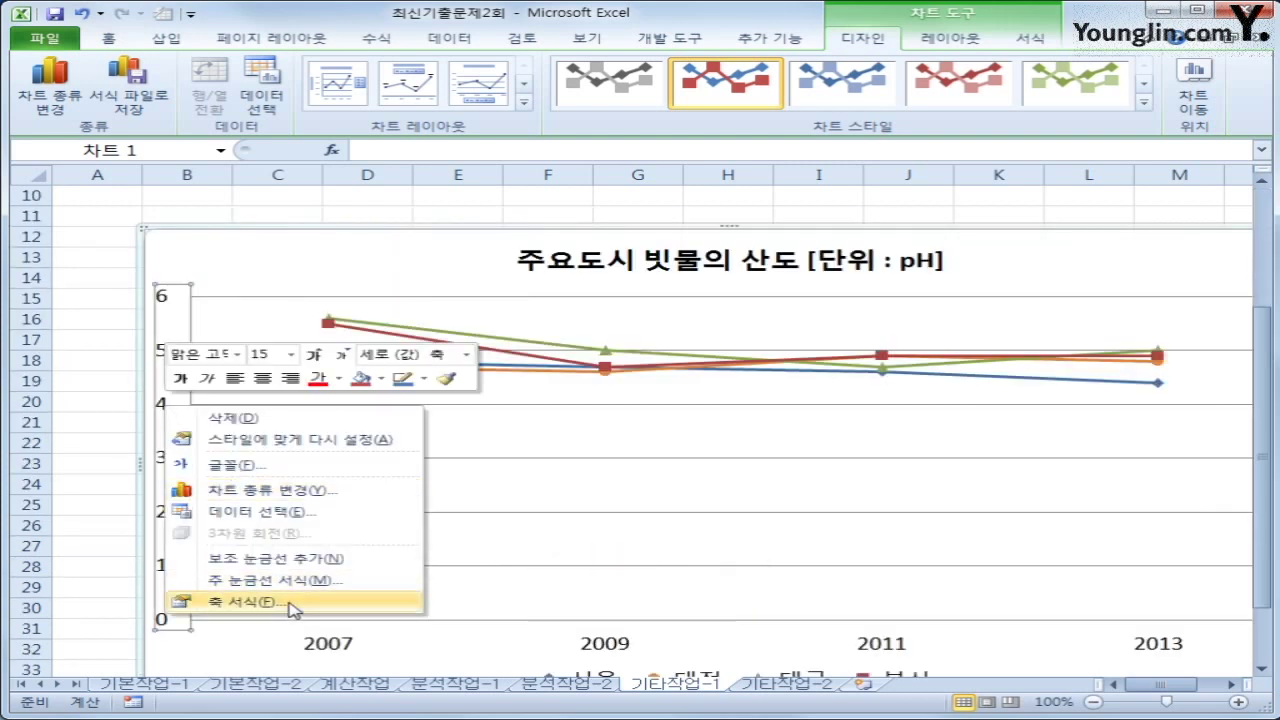
pyautogui.click(240, 601)
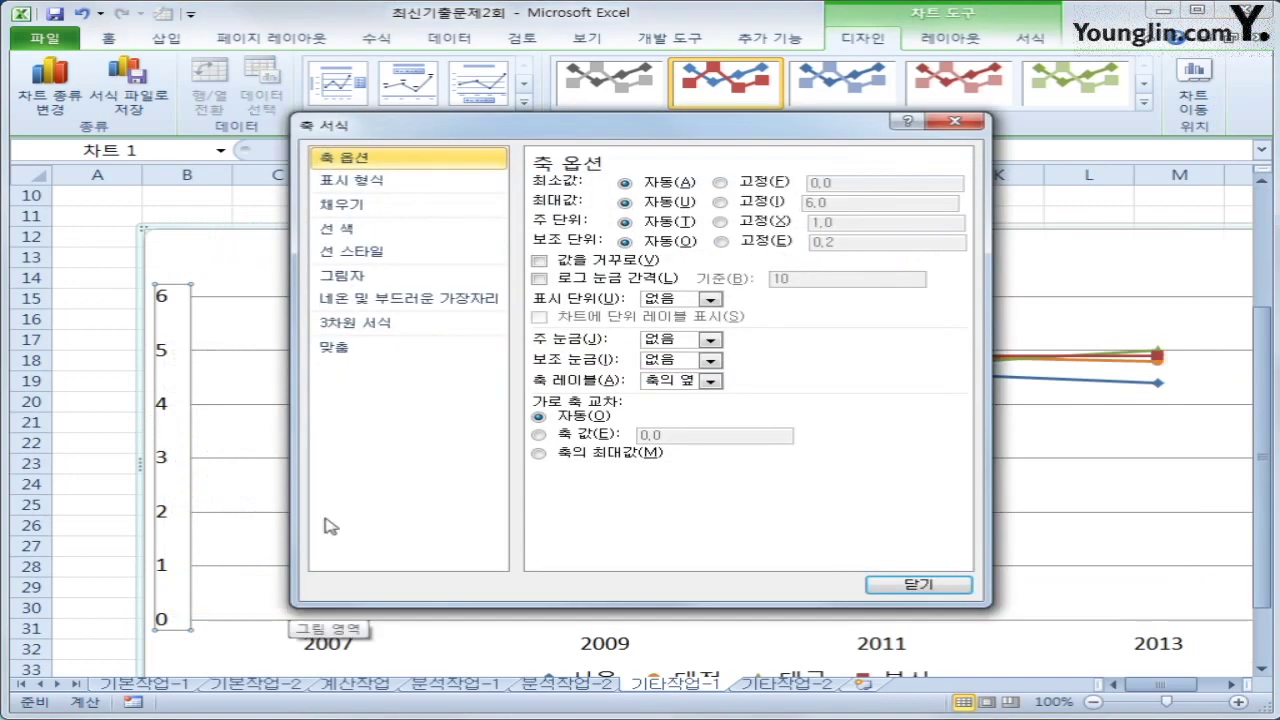
pyautogui.click(720, 182)
pyautogui.doubleClick(822, 183)
pyautogui.write('4')
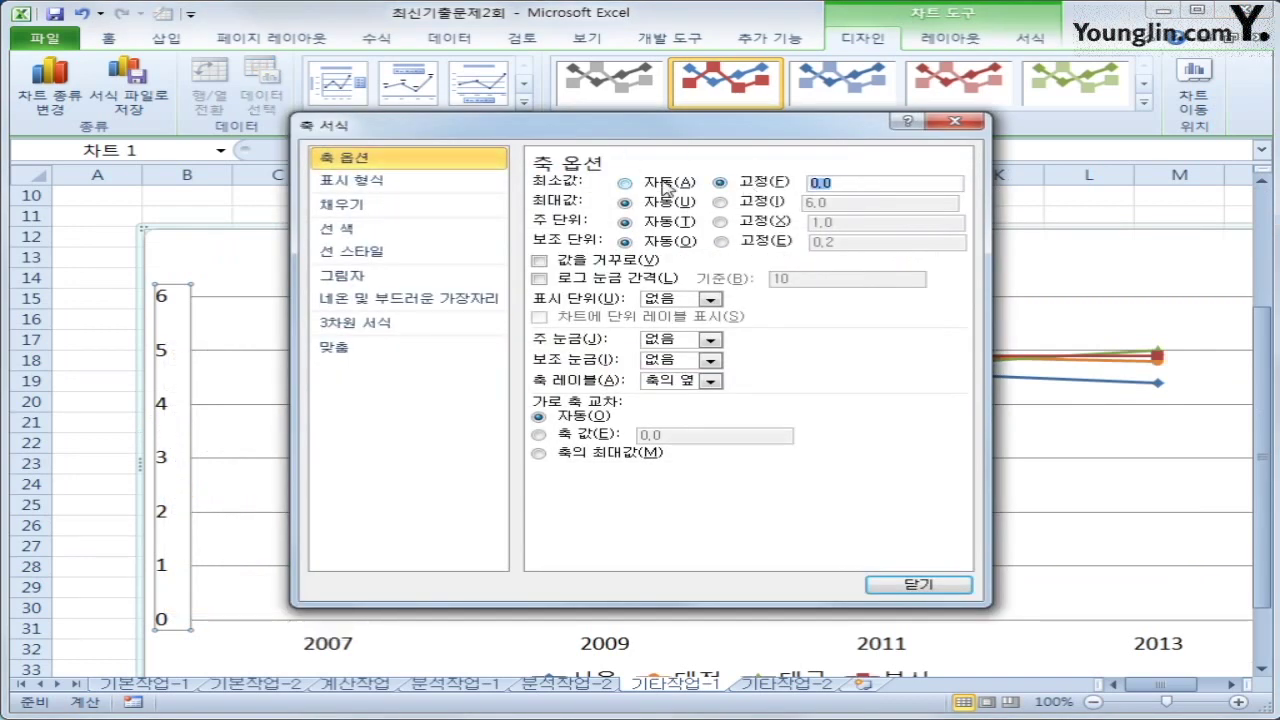
pyautogui.write('.2')
# Step: Fix the vertical axis maximum at 5.8 and the major unit at 0.2, closing the axis formatting
pyautogui.click(762, 203)
pyautogui.doubleClick(862, 204)
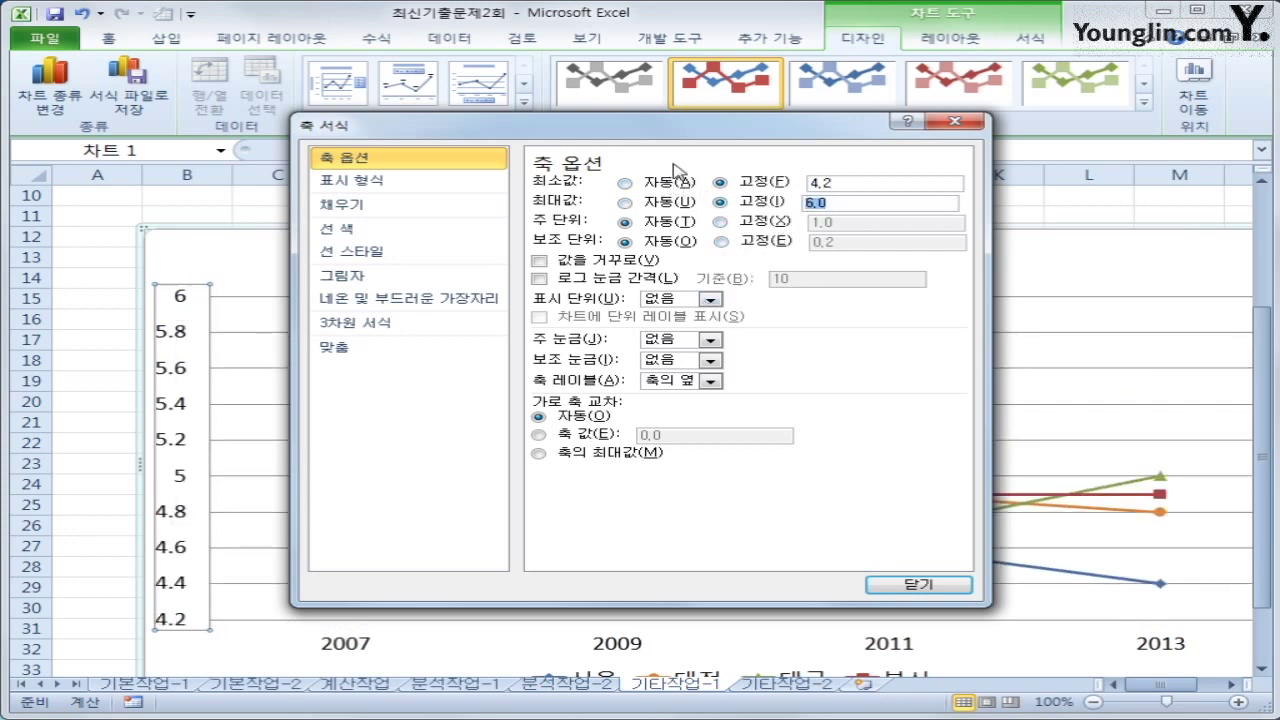
pyautogui.write('5.8')
pyautogui.click(736, 222)
pyautogui.doubleClick(840, 222)
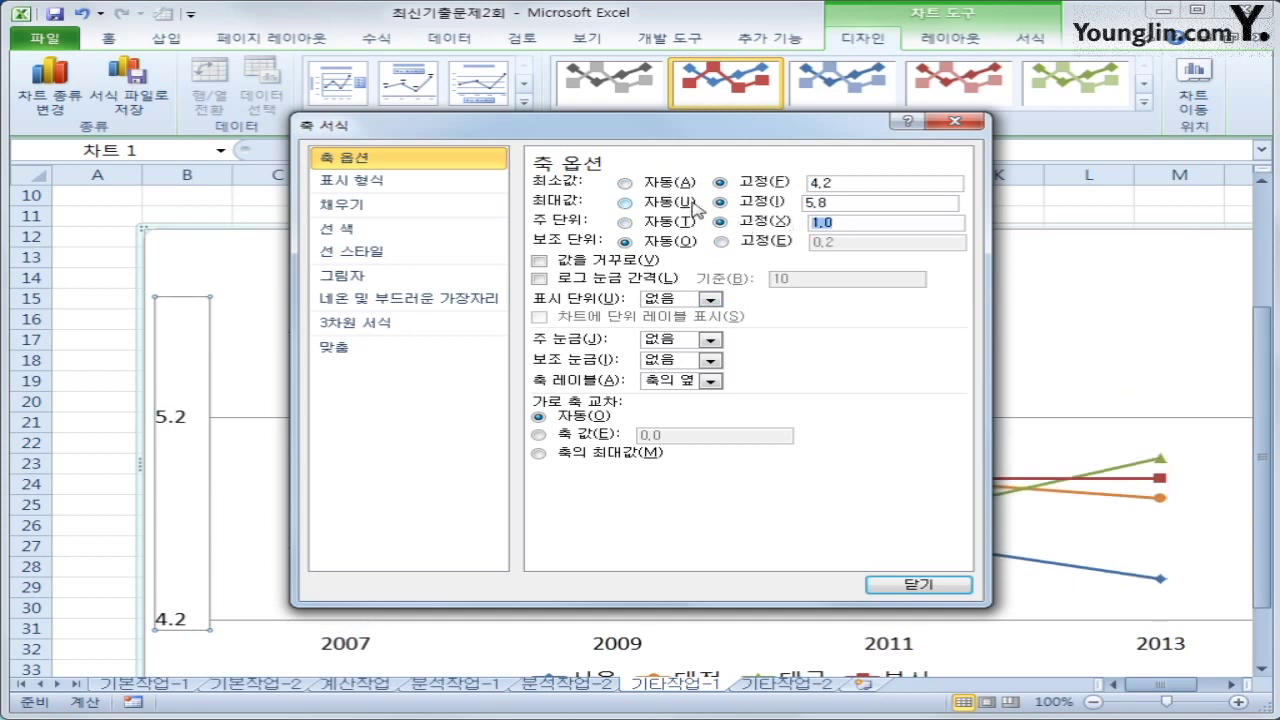
pyautogui.write('0.2')
pyautogui.click(873, 203)
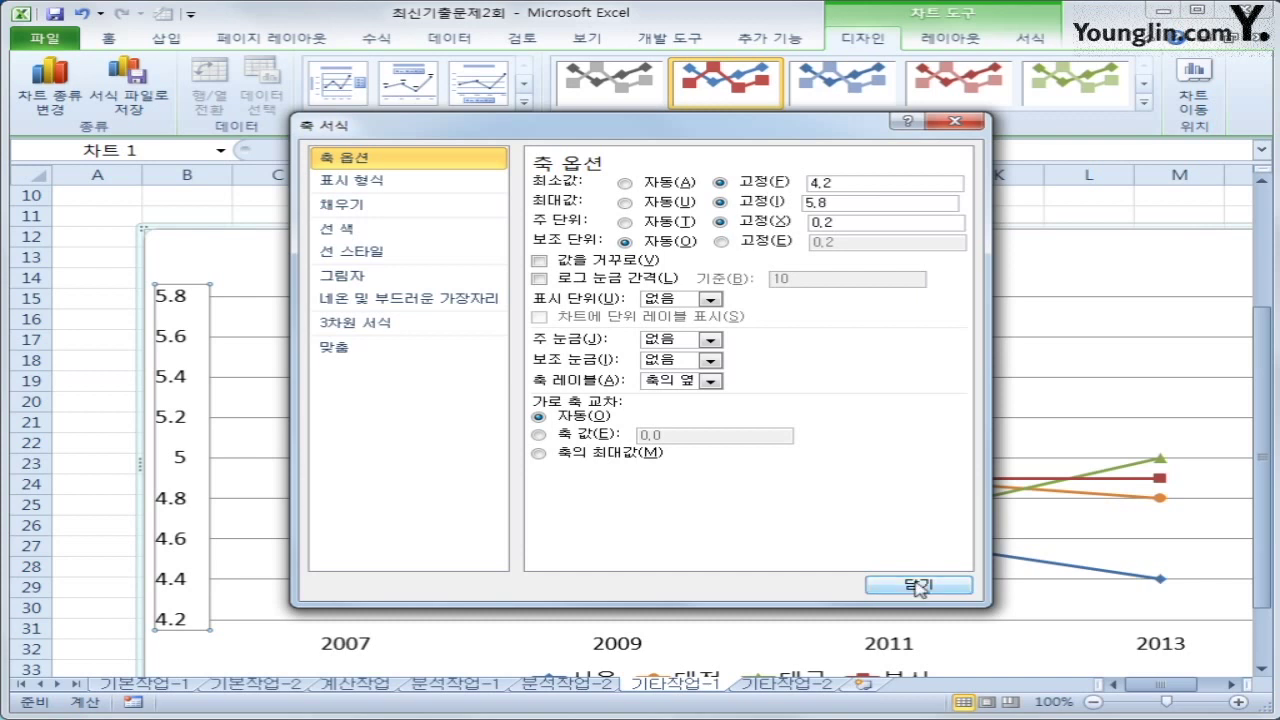
pyautogui.click(945, 585)
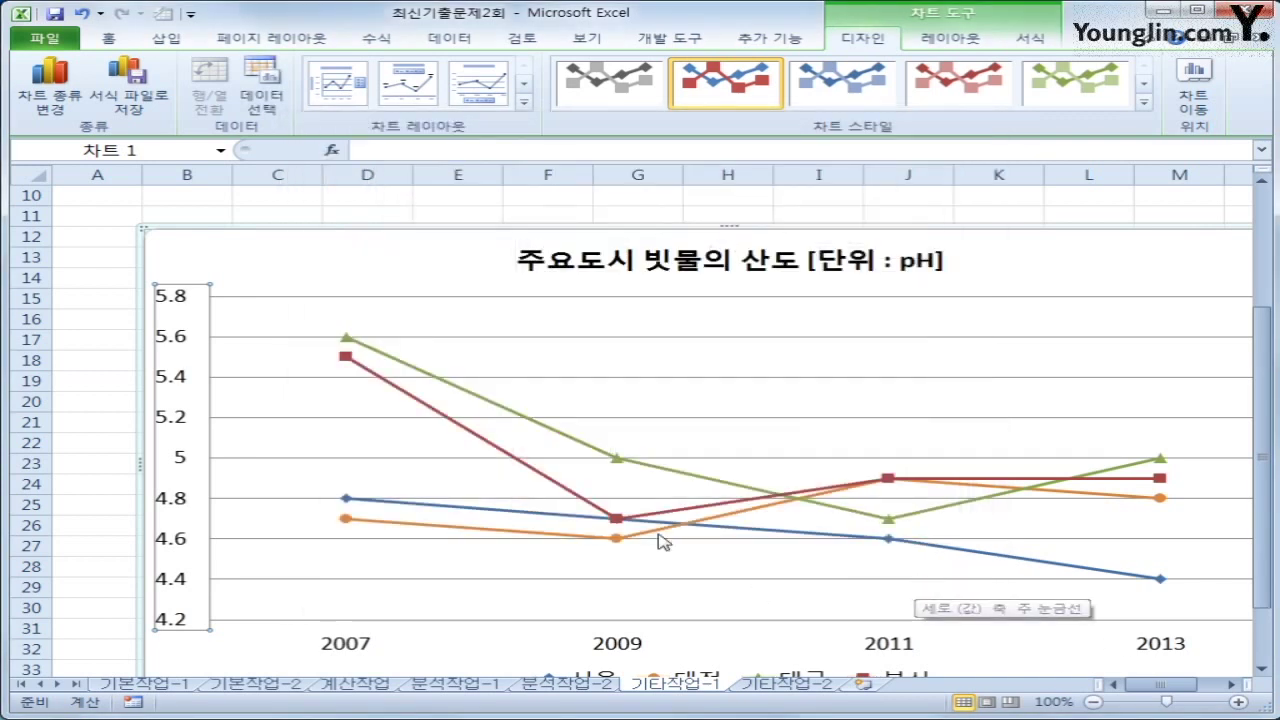
# Step: Give the chart area border rounded corners and apply the centred inner (안쪽) shadow preset
pyautogui.rightClick(397, 257)
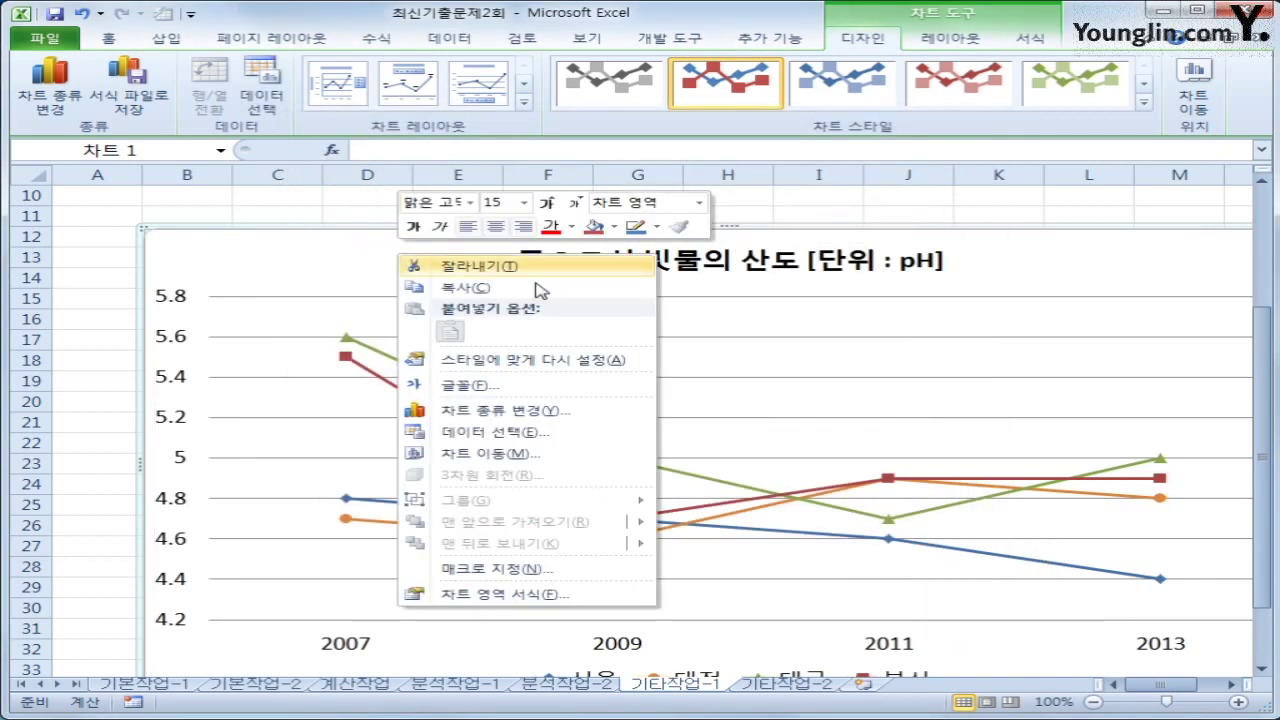
pyautogui.click(516, 597)
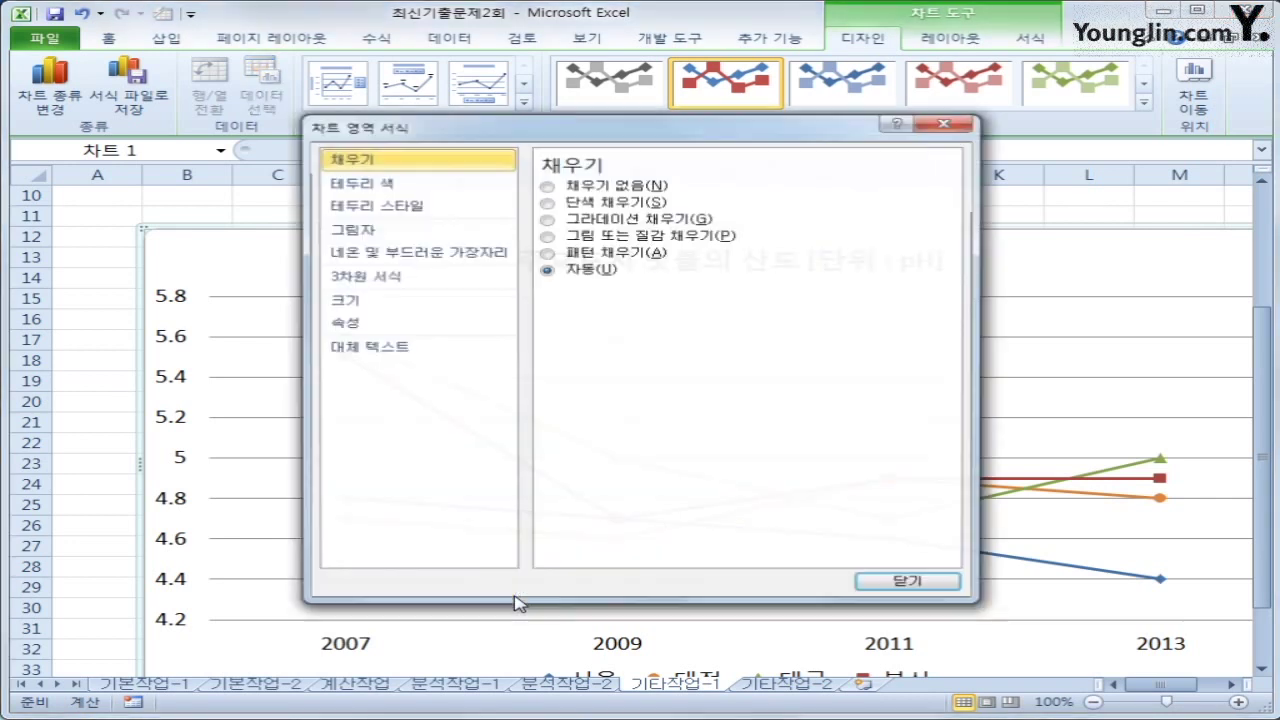
pyautogui.click(415, 210)
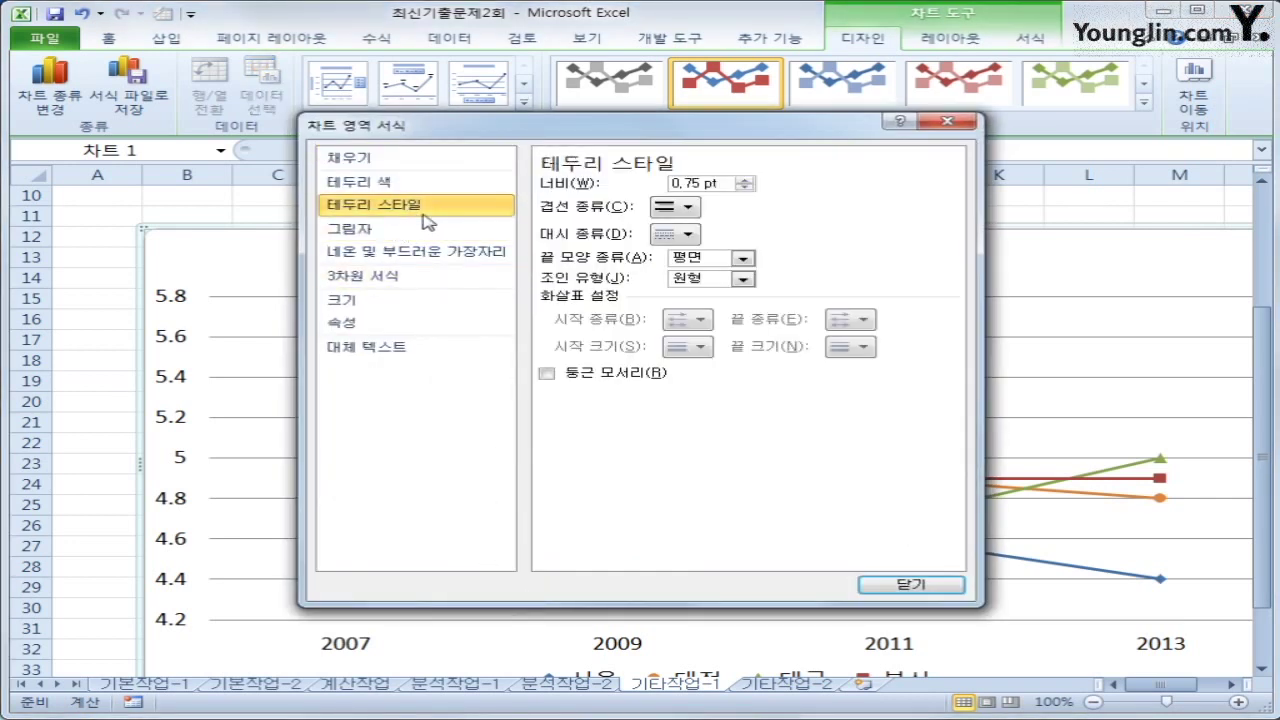
pyautogui.click(598, 375)
pyautogui.click(420, 230)
pyautogui.click(678, 188)
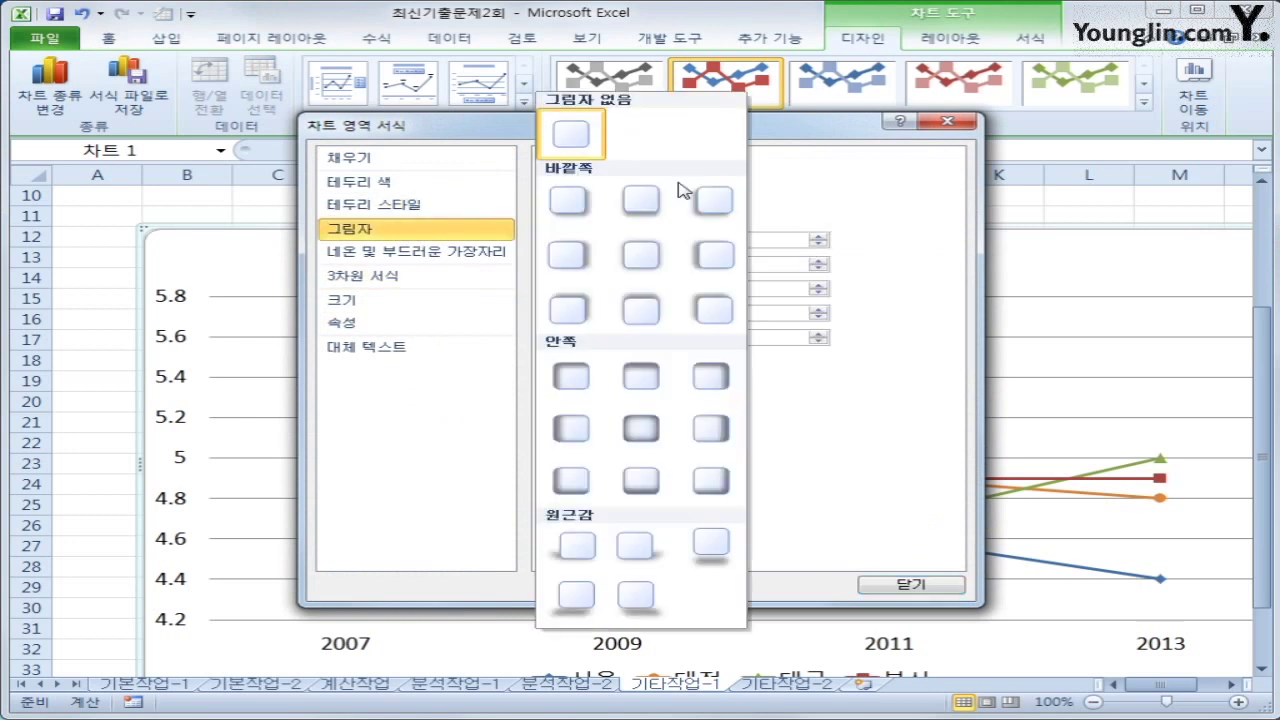
pyautogui.click(641, 430)
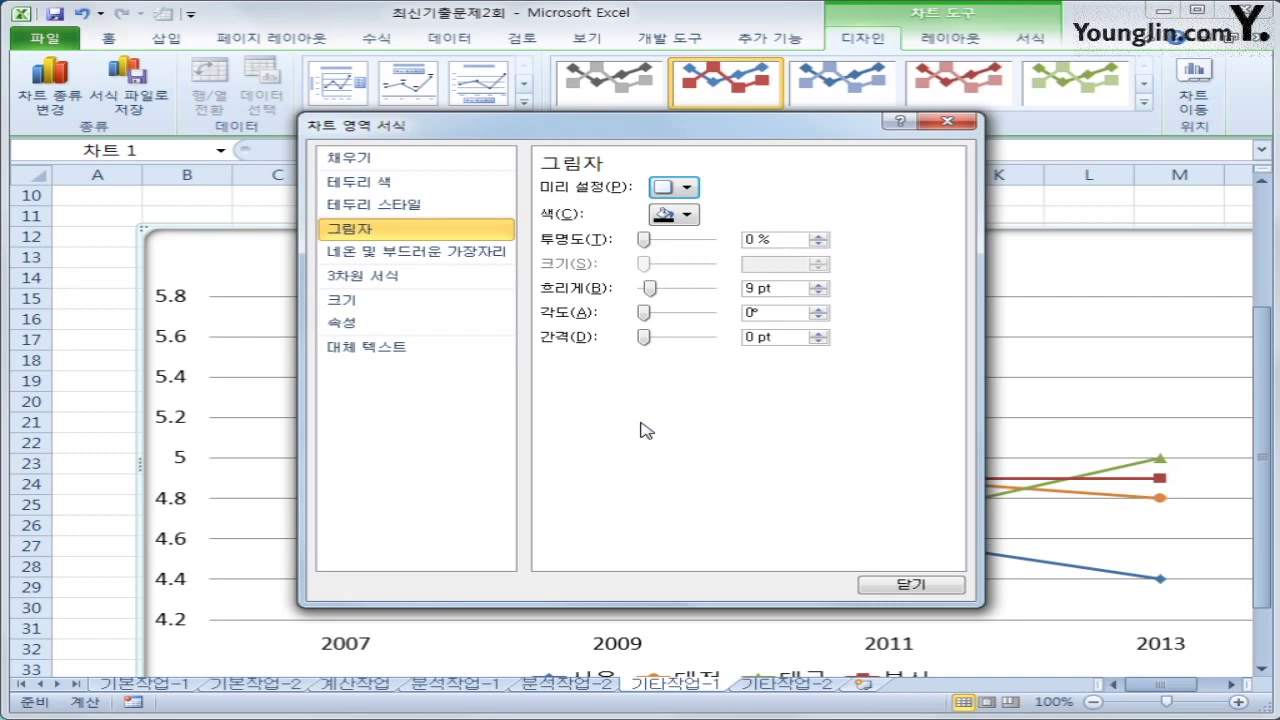
pyautogui.click(880, 584)
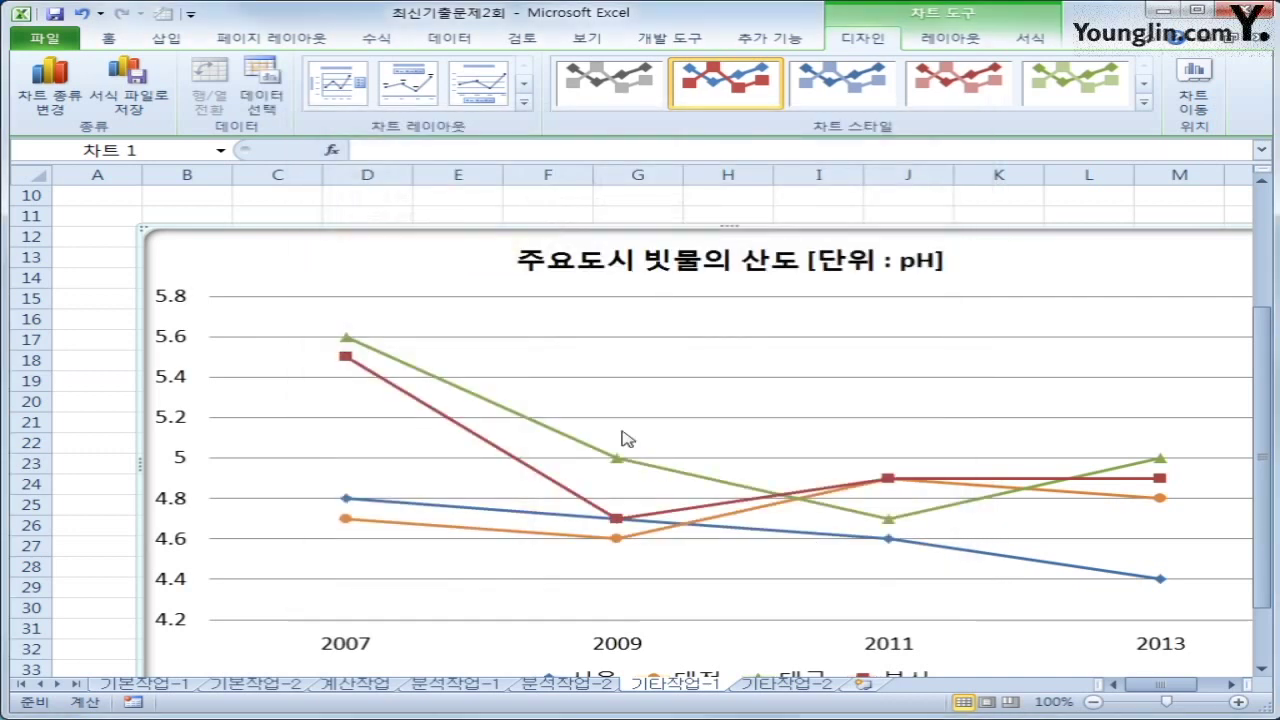
pyautogui.click(418, 200)
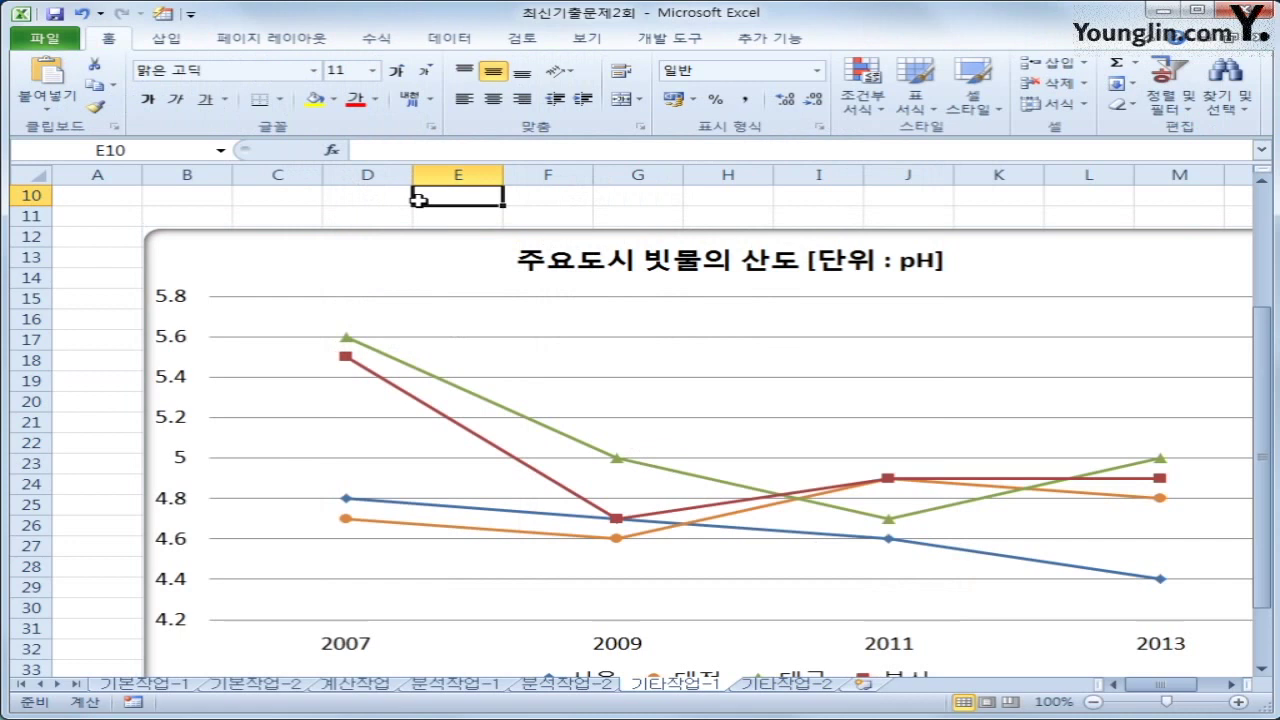
# Step: On the 기타작업-2 sheet, turn on design mode and open the click procedure of the 성적입력 button
pyautogui.click(795, 685)
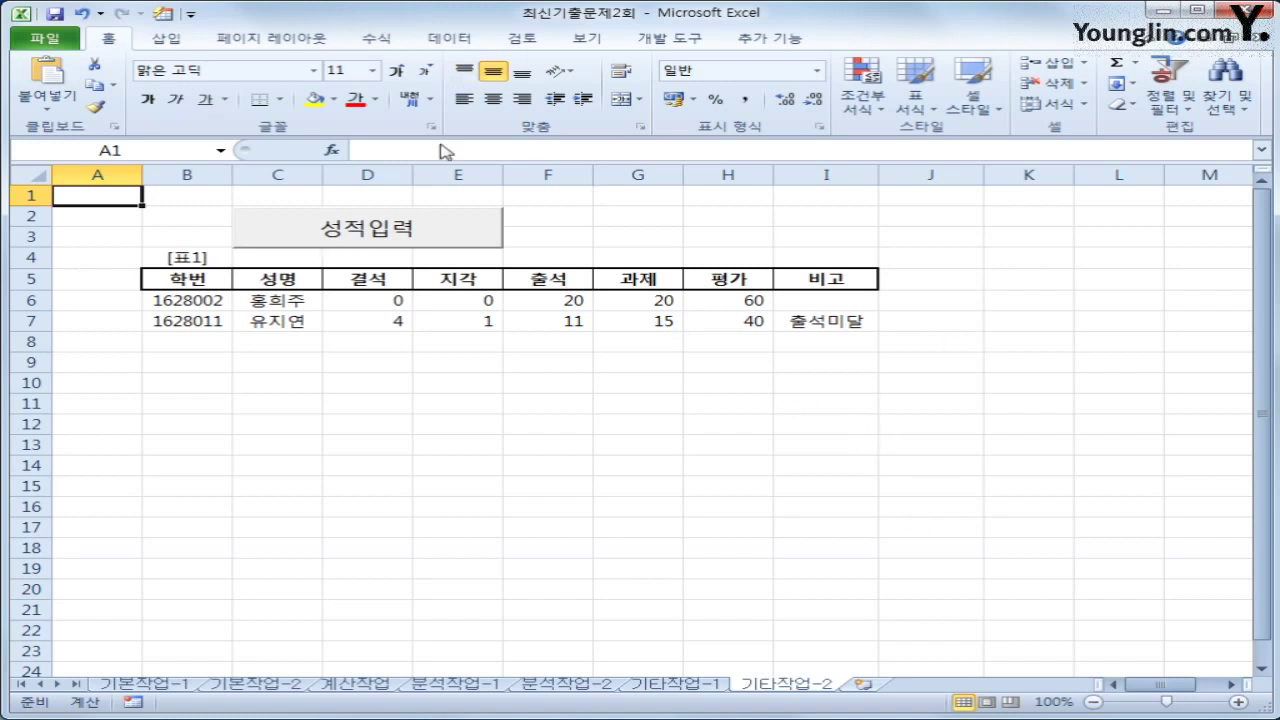
pyautogui.click(659, 47)
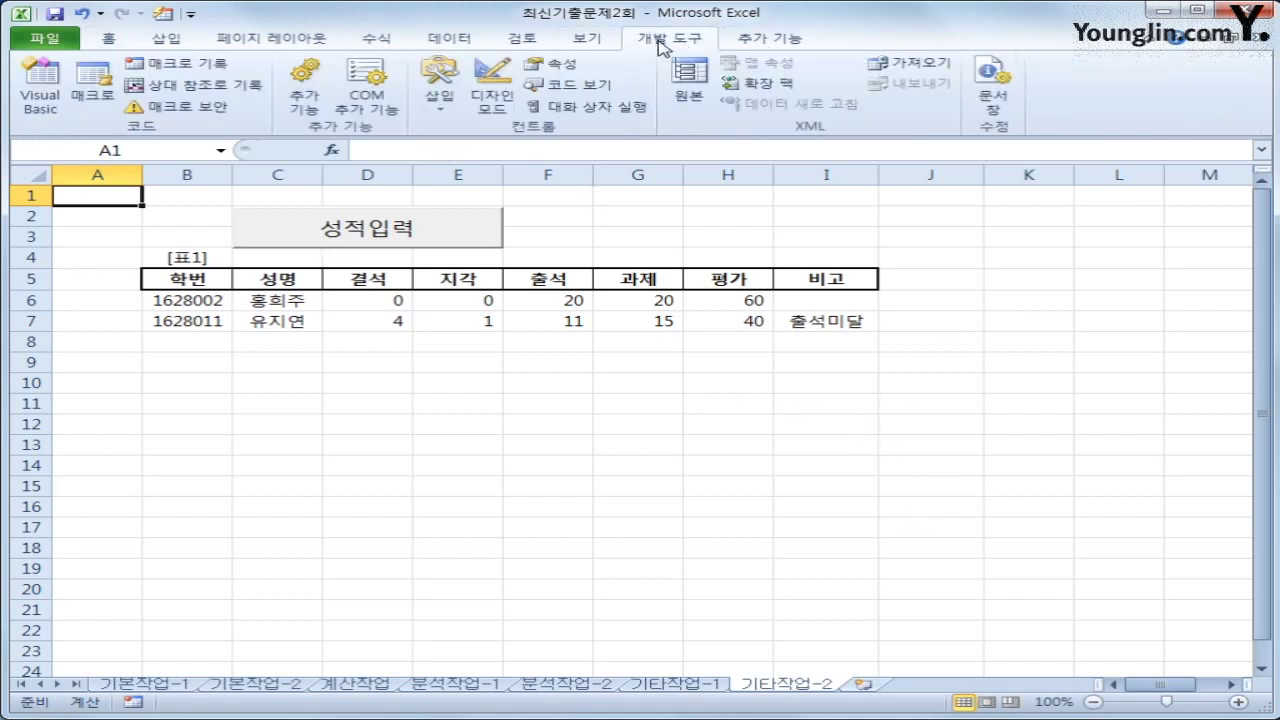
pyautogui.click(492, 98)
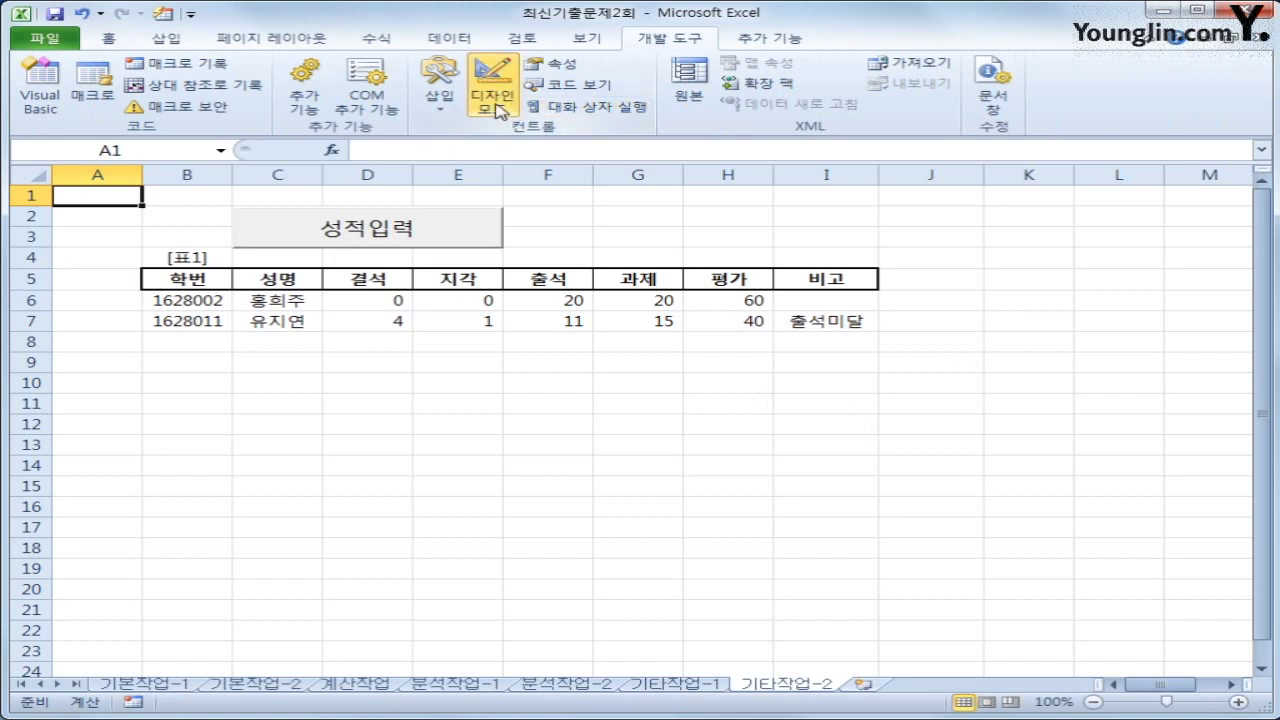
pyautogui.click(437, 229)
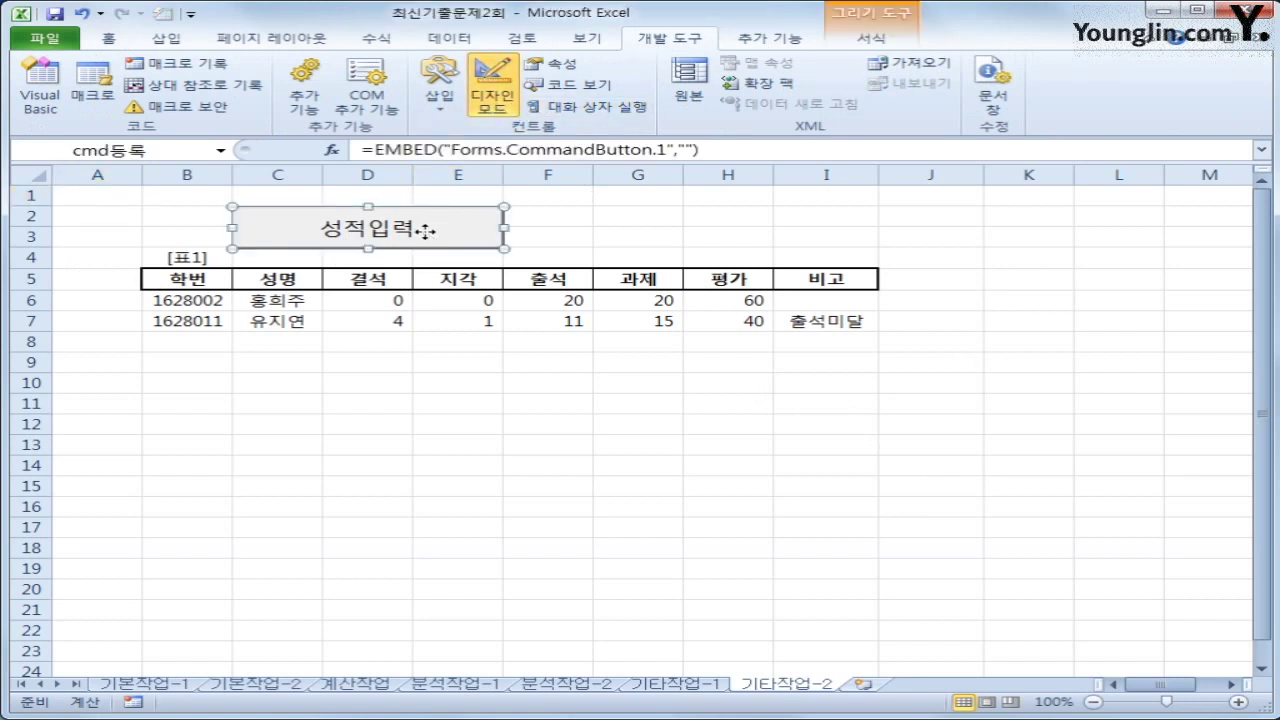
pyautogui.doubleClick(427, 234)
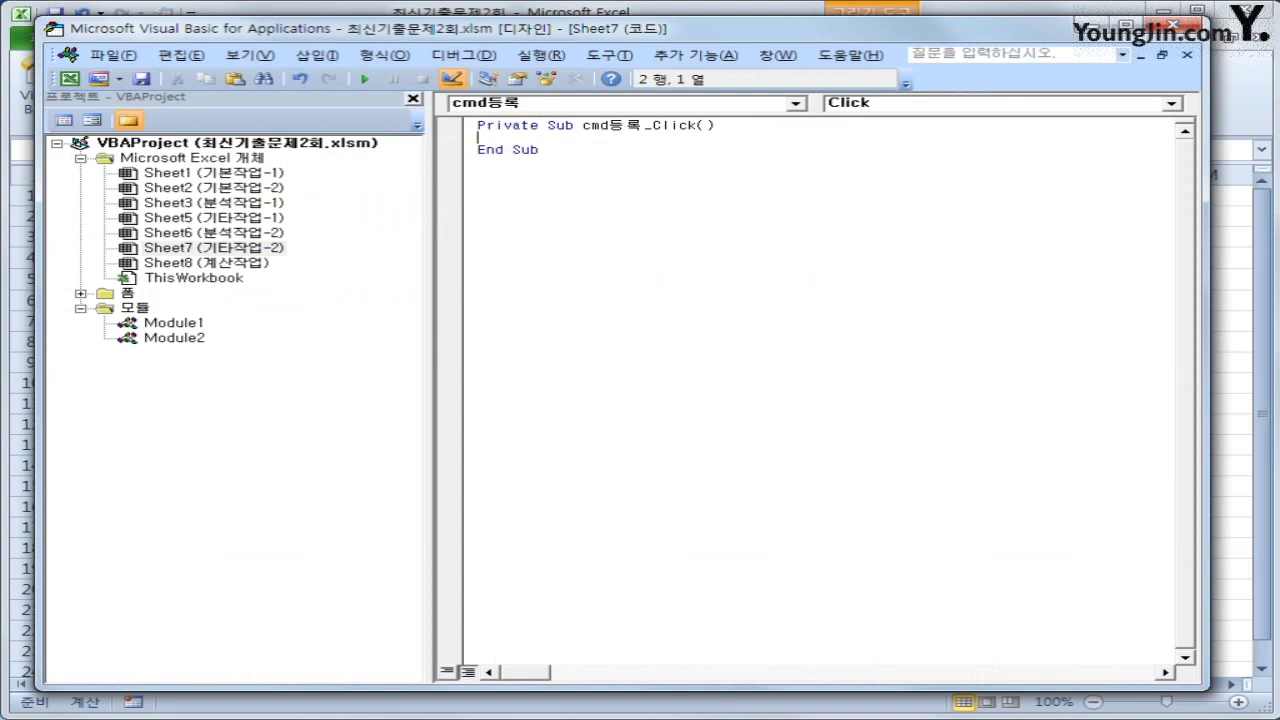
# Step: Write 성적등록화면.Show in the cmd등록_Click procedure so that the button opens the form
pyautogui.write('성적등록화')
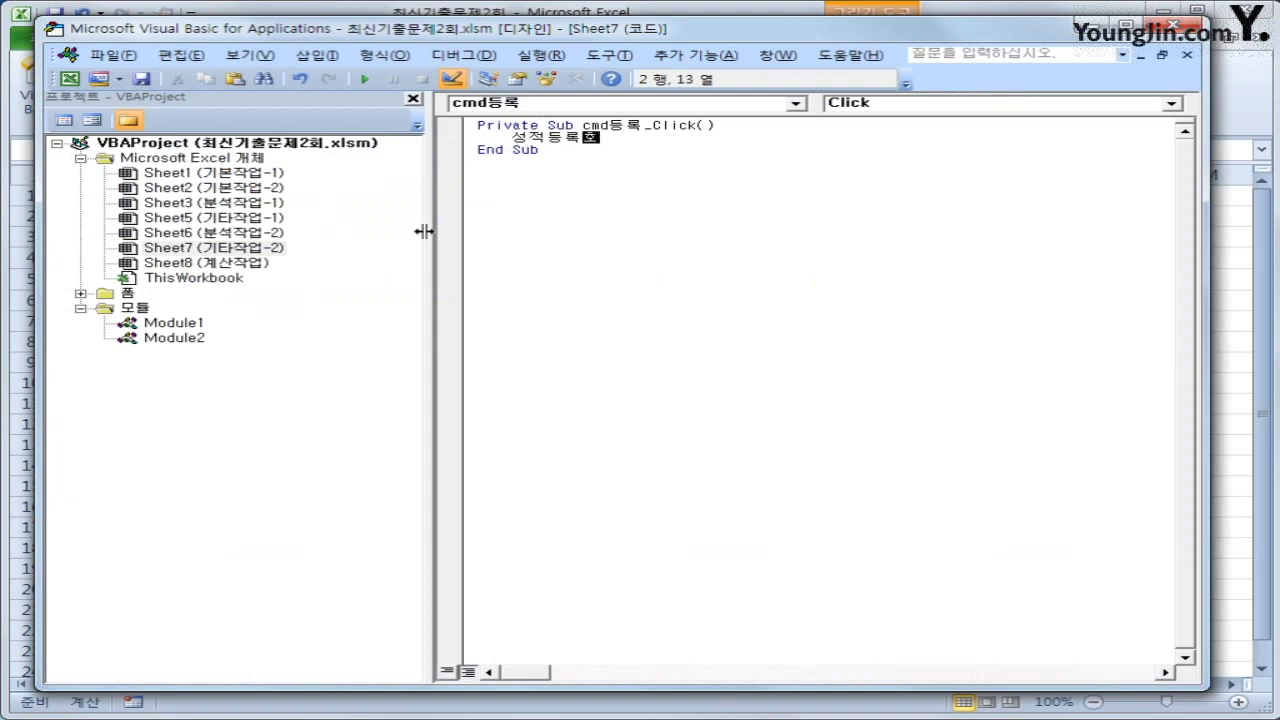
pyautogui.write('면.Show')
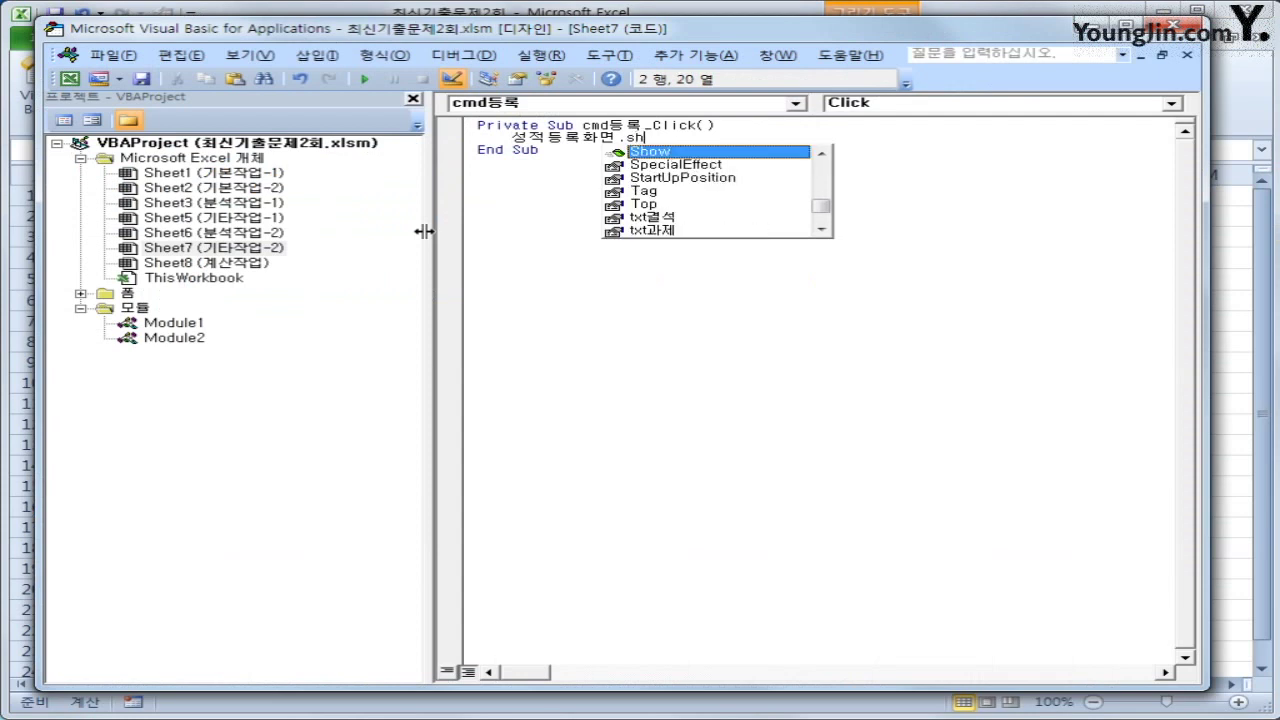
pyautogui.click(621, 346)
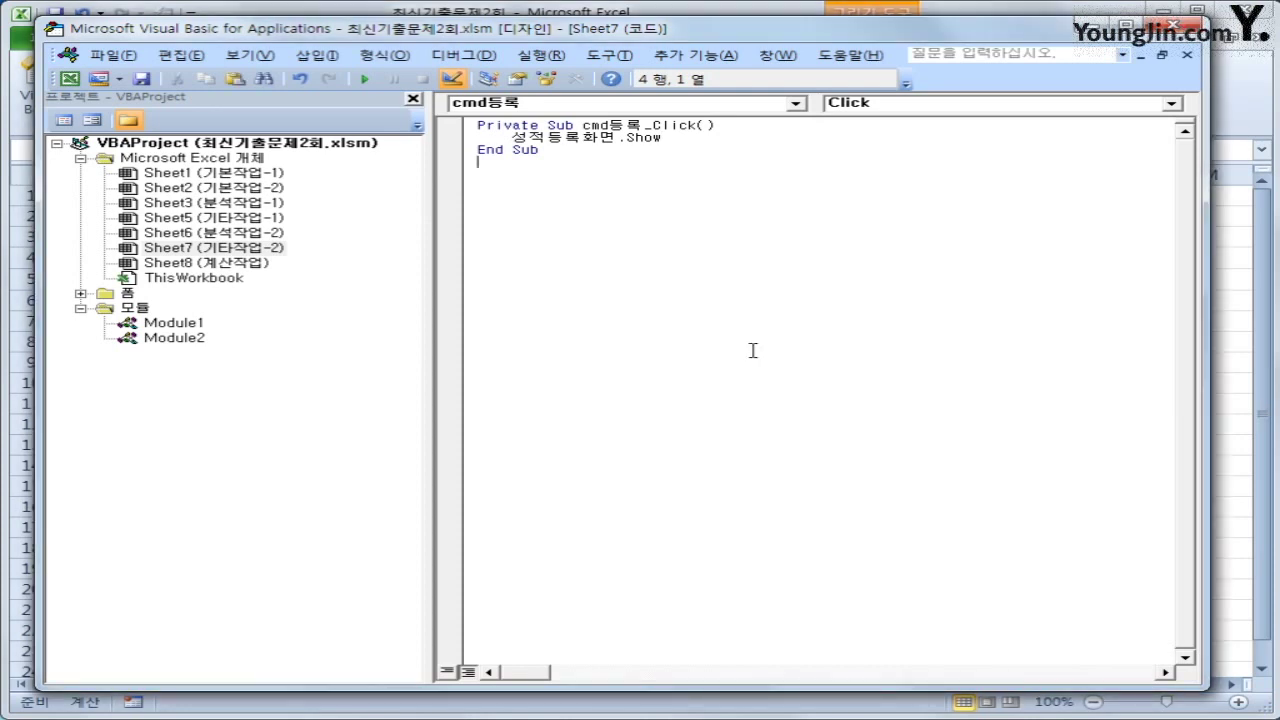
# Step: Open the code of the 성적등록화면 form and create its UserForm Initialize event procedure
pyautogui.click(81, 294)
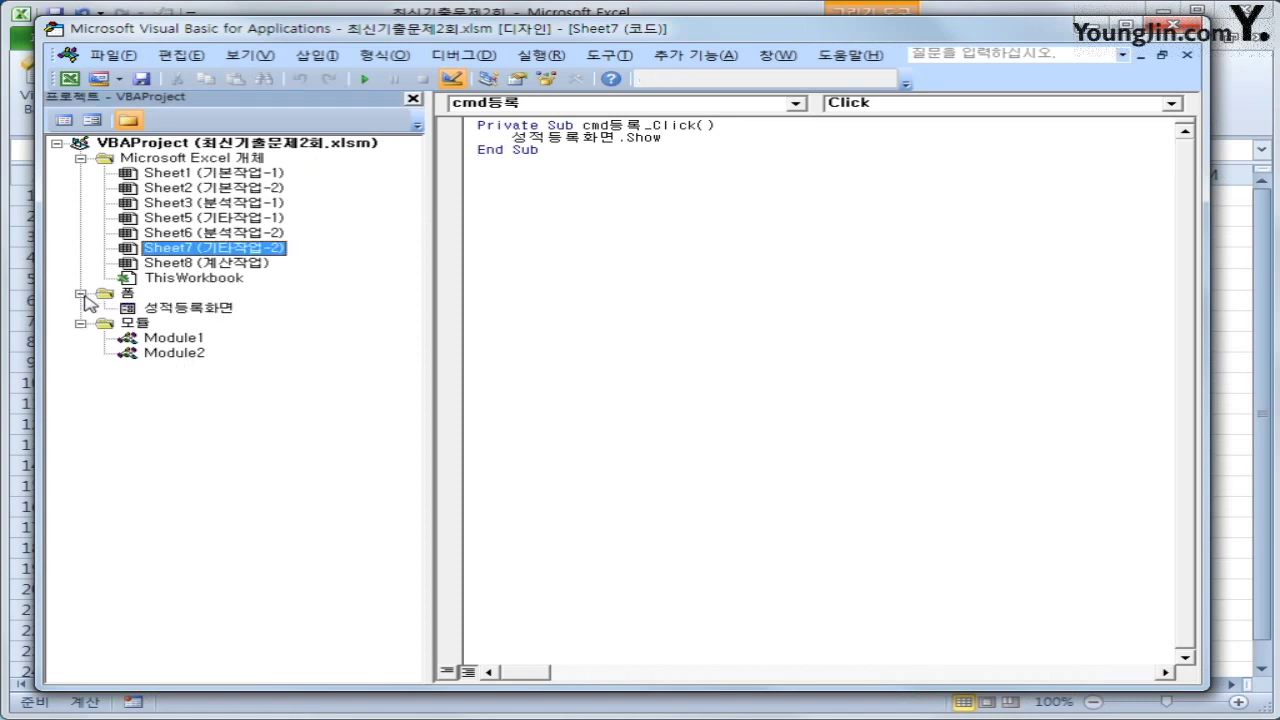
pyautogui.click(190, 313)
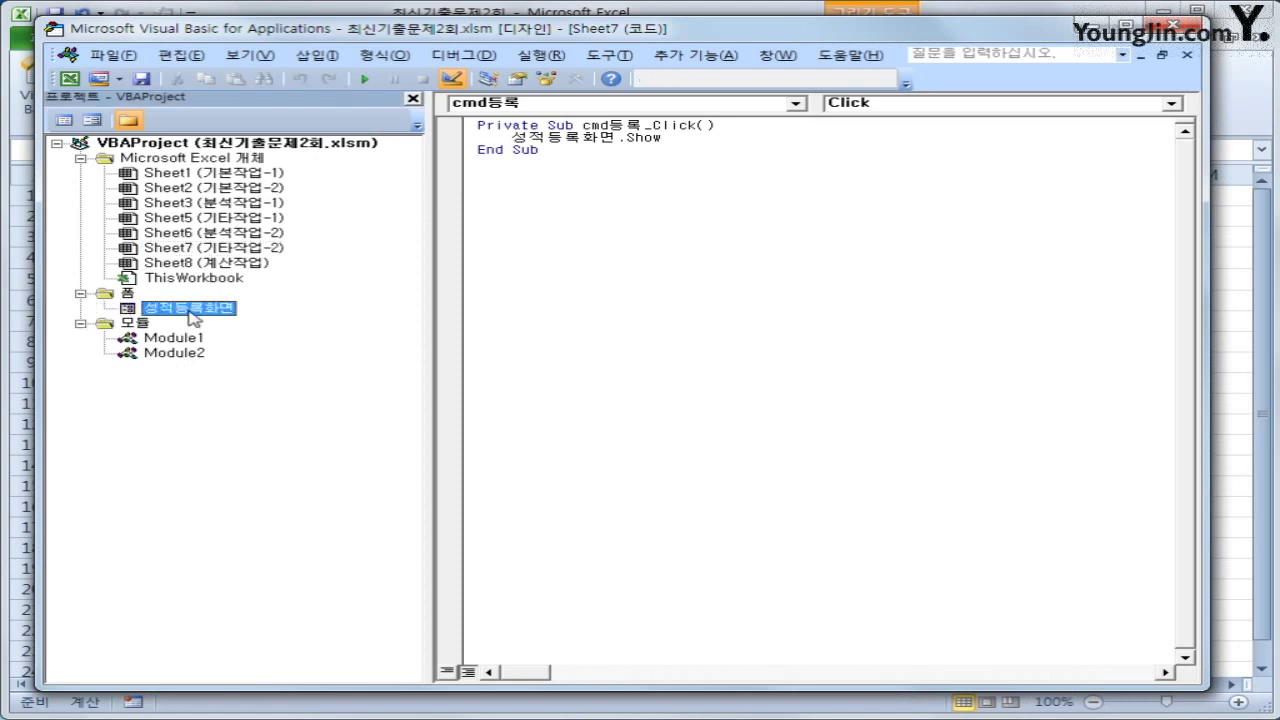
pyautogui.click(66, 121)
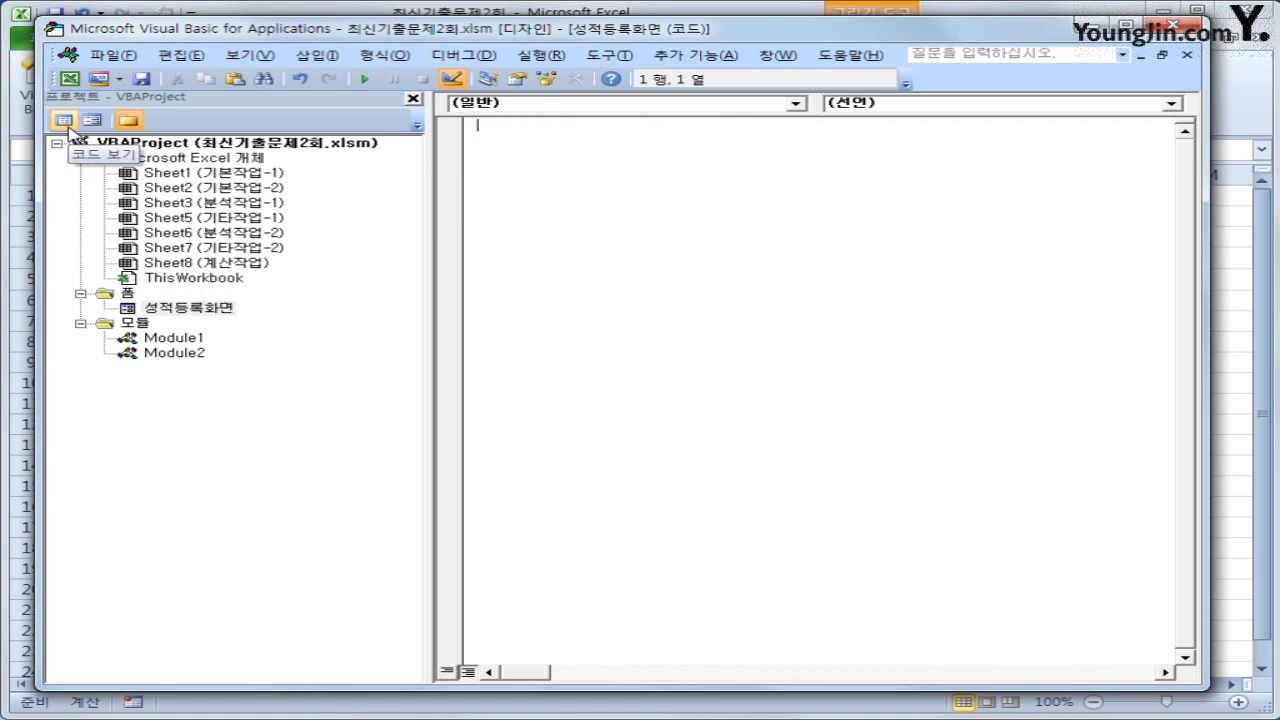
pyautogui.click(731, 106)
pyautogui.moveTo(790, 168); pyautogui.dragTo(798, 232)
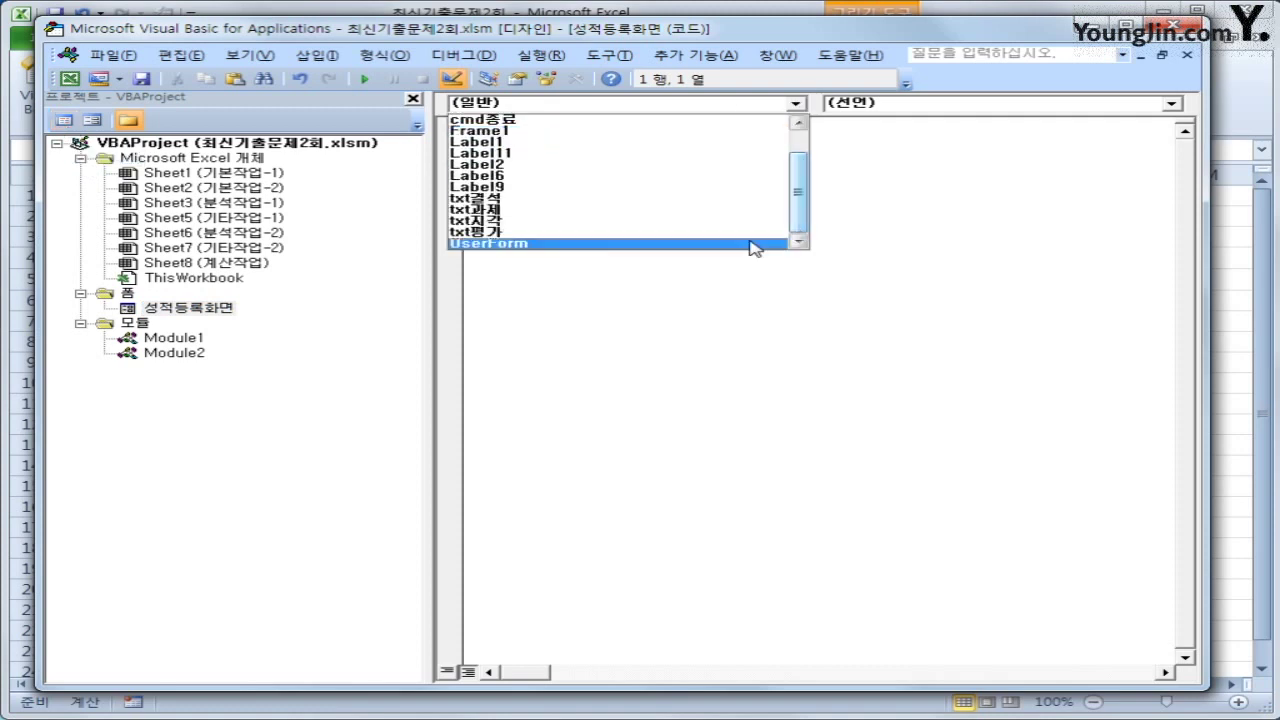
pyautogui.click(751, 245)
pyautogui.click(924, 104)
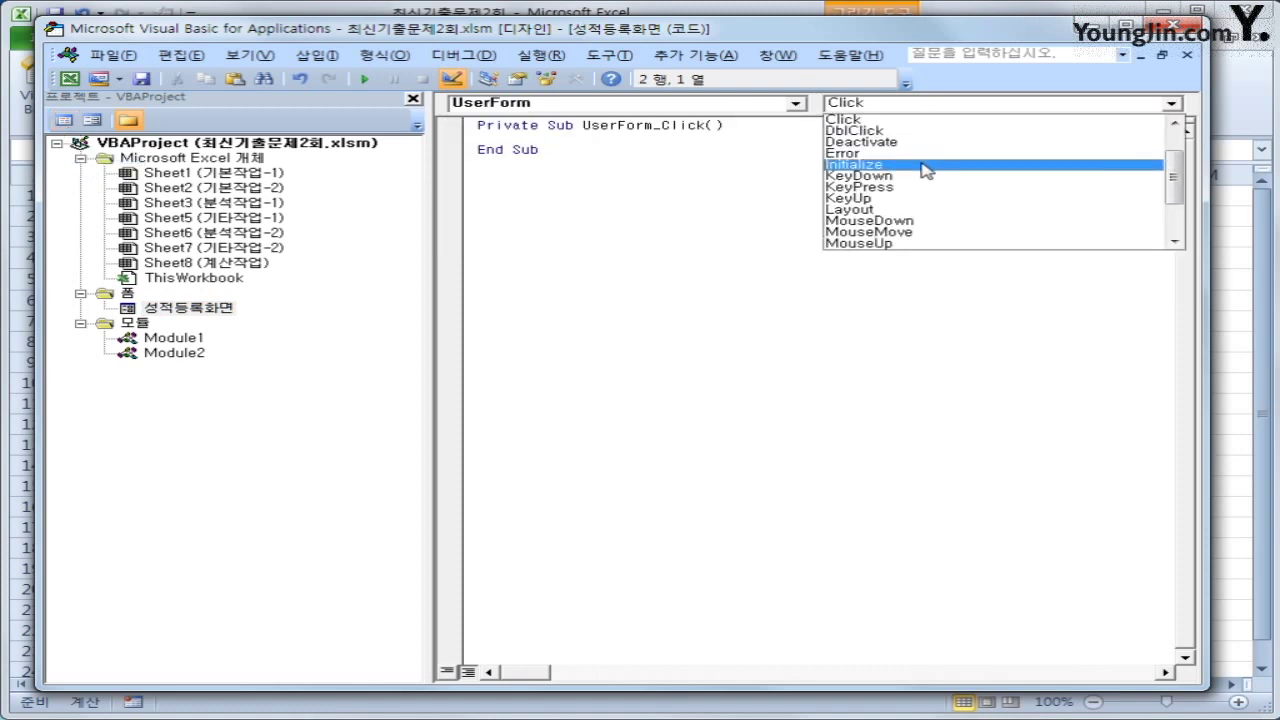
pyautogui.click(923, 163)
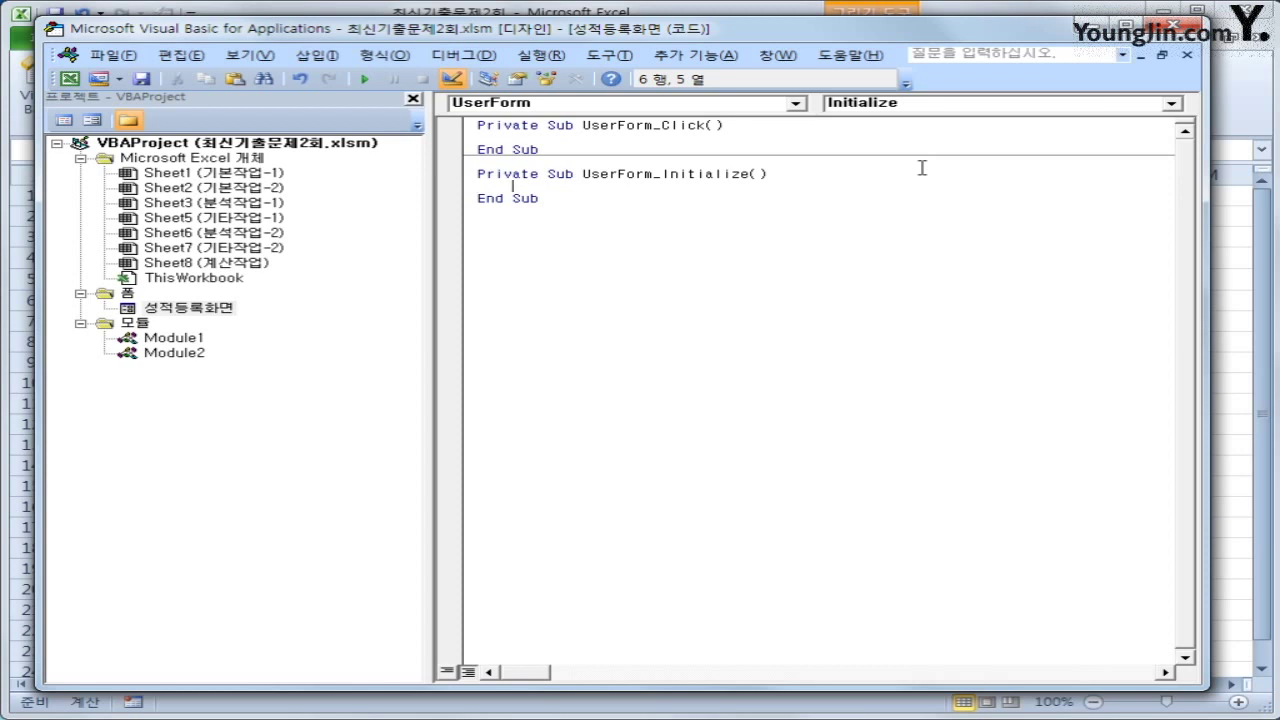
# Step: In the Initialize procedure, set cmb수강자.RowSource to "O6:P17"
pyautogui.write('cmb수강')
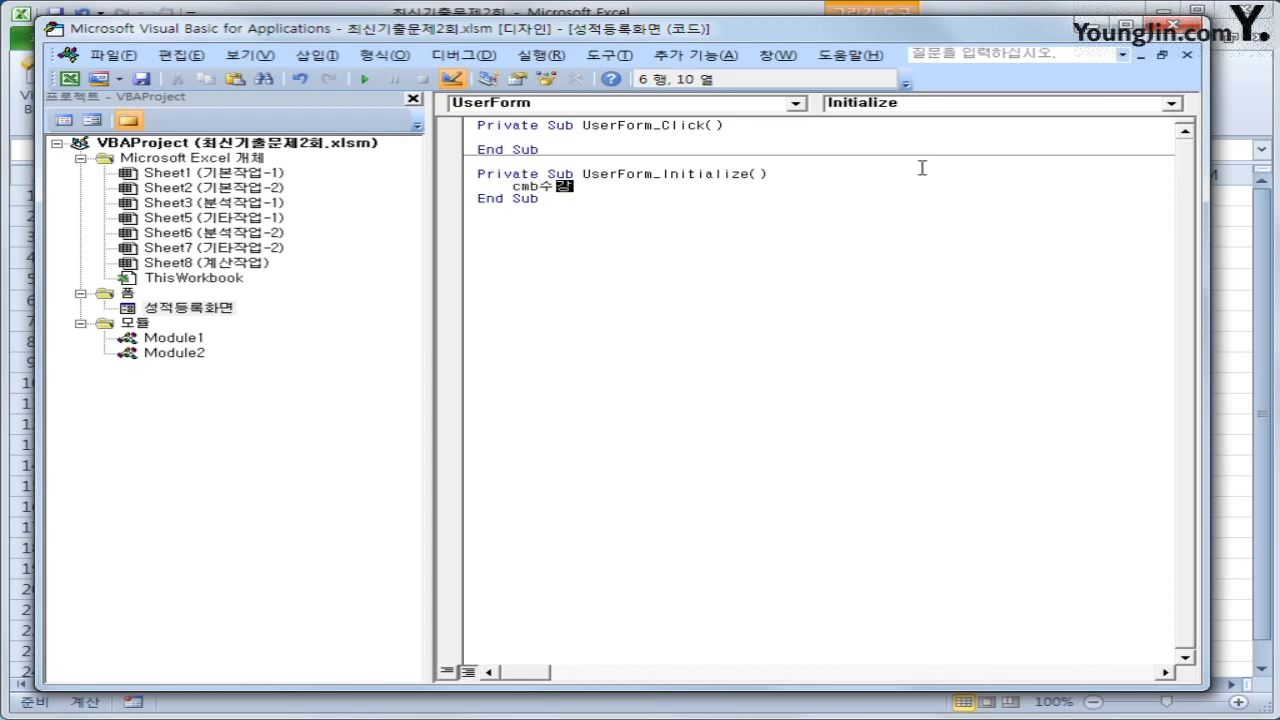
pyautogui.write('자.ro')
pyautogui.press('Tab')
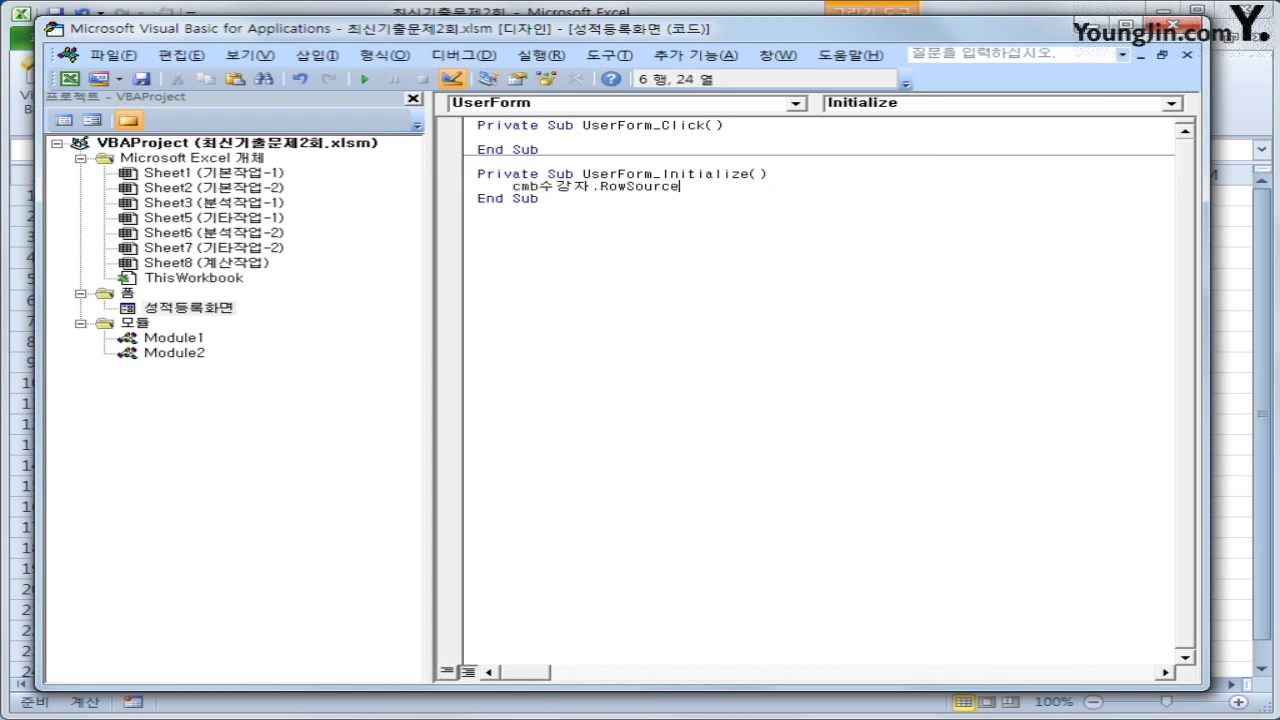
pyautogui.write('= "06:P17')
pyautogui.press('Down')
# Step: Create the cmd종료 click procedure and start a MsgBox statement with Now as the prompt and an empty buttons argument
pyautogui.click(796, 103)
pyautogui.moveTo(800, 182); pyautogui.dragTo(799, 140)
pyautogui.click(710, 153)
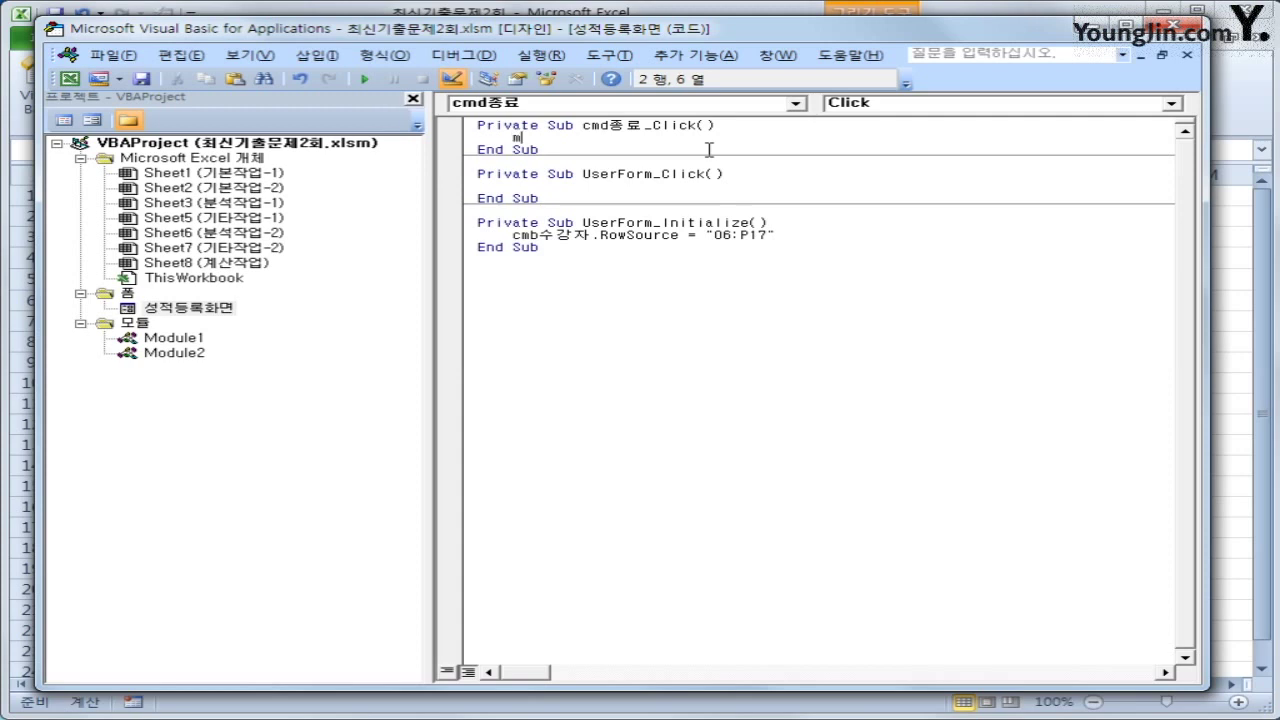
pyautogui.write('sgbox')
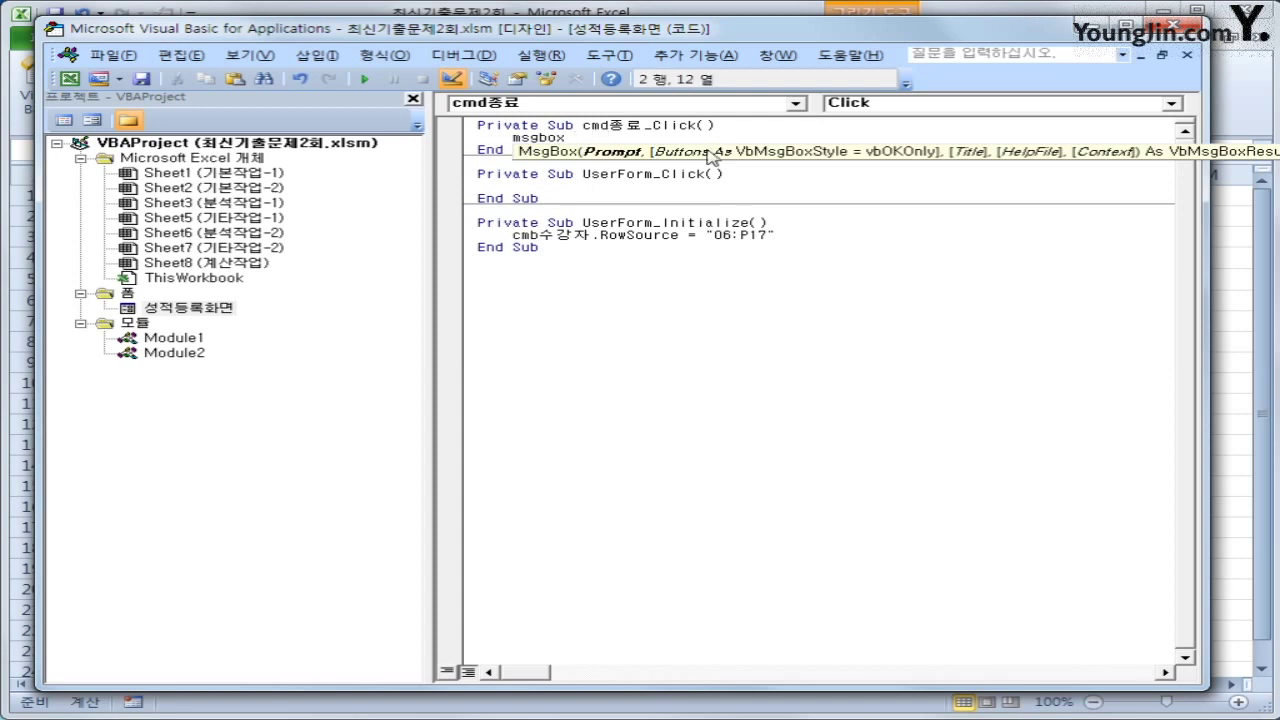
pyautogui.write('now,')
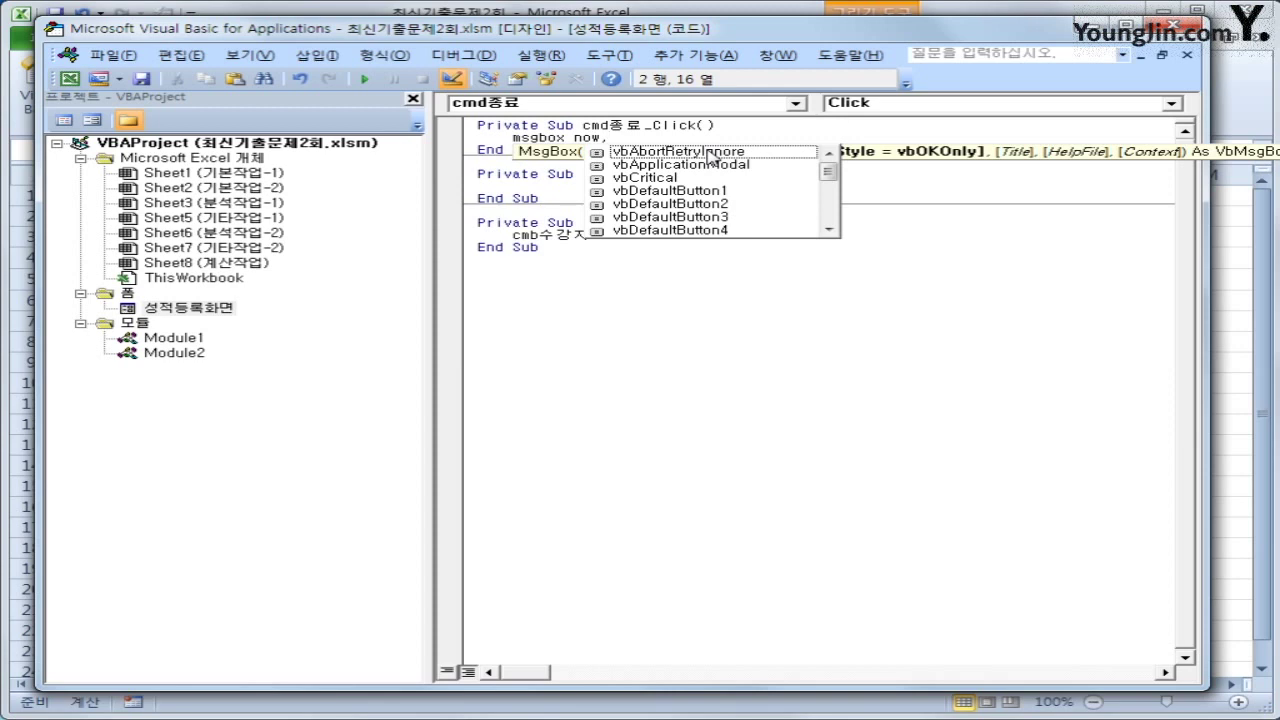
pyautogui.write('"')
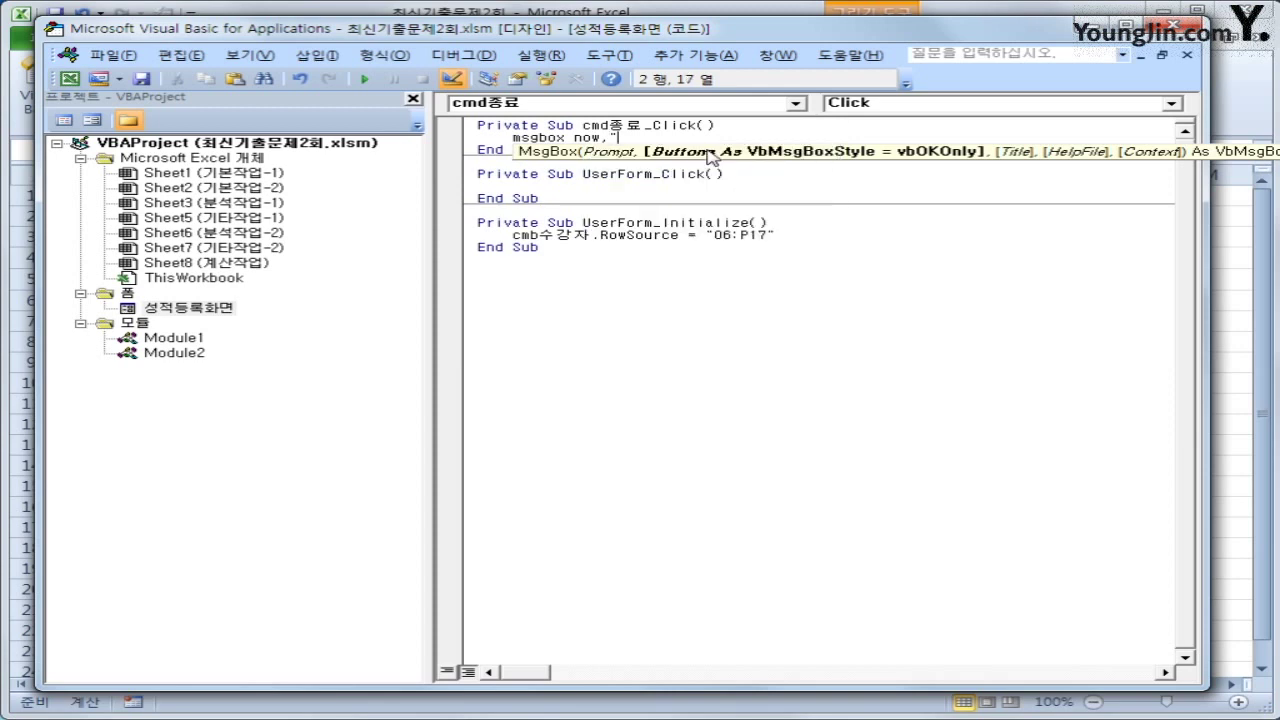
pyautogui.press('BackSpace')
pyautogui.write(',')
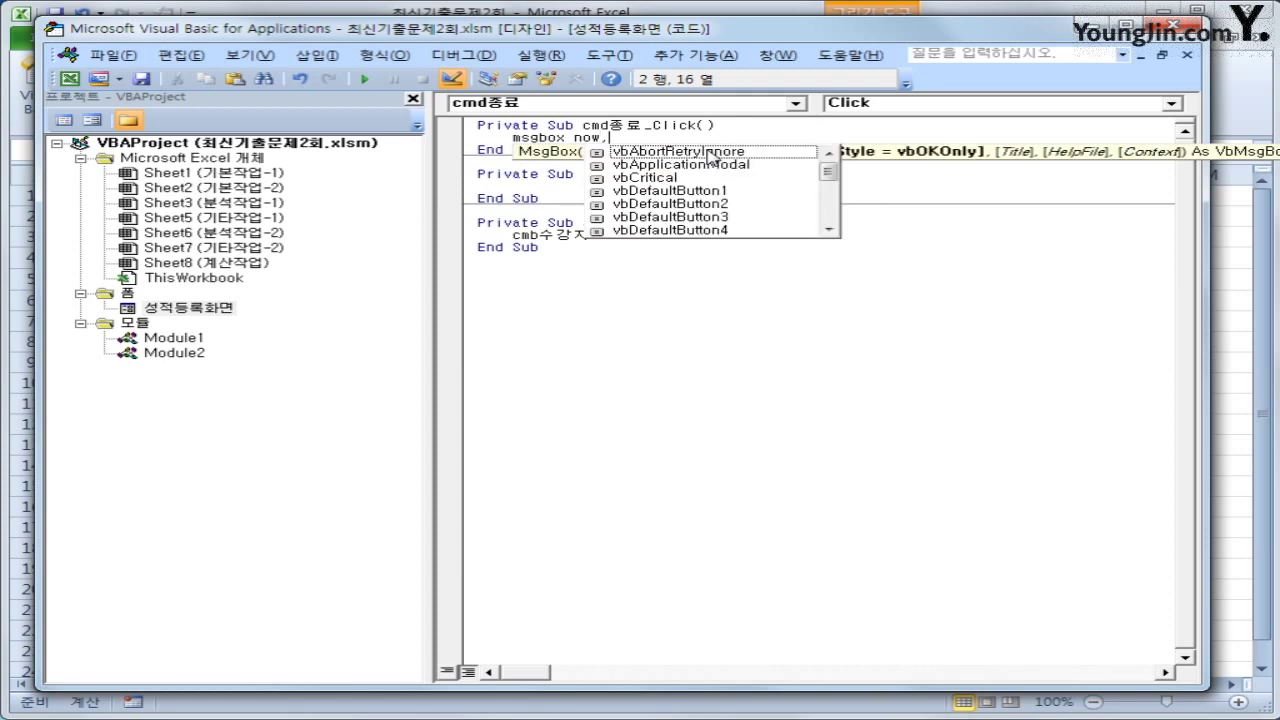
pyautogui.write(',')
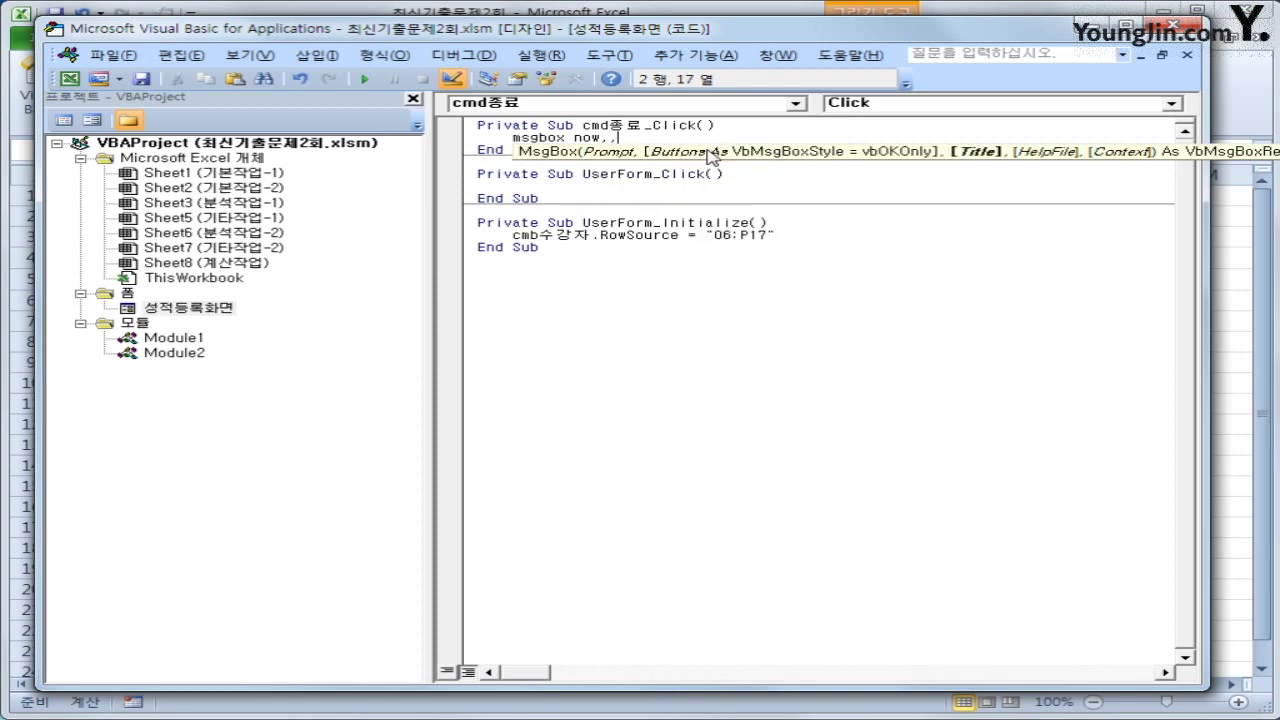
# Step: Complete the MsgBox statement with the title "등록화면을 종료합니다."
pyautogui.write('"등ㄹ')
pyautogui.write('록화면을 종ㄹ')
pyautogui.write('료합니ㄷ')
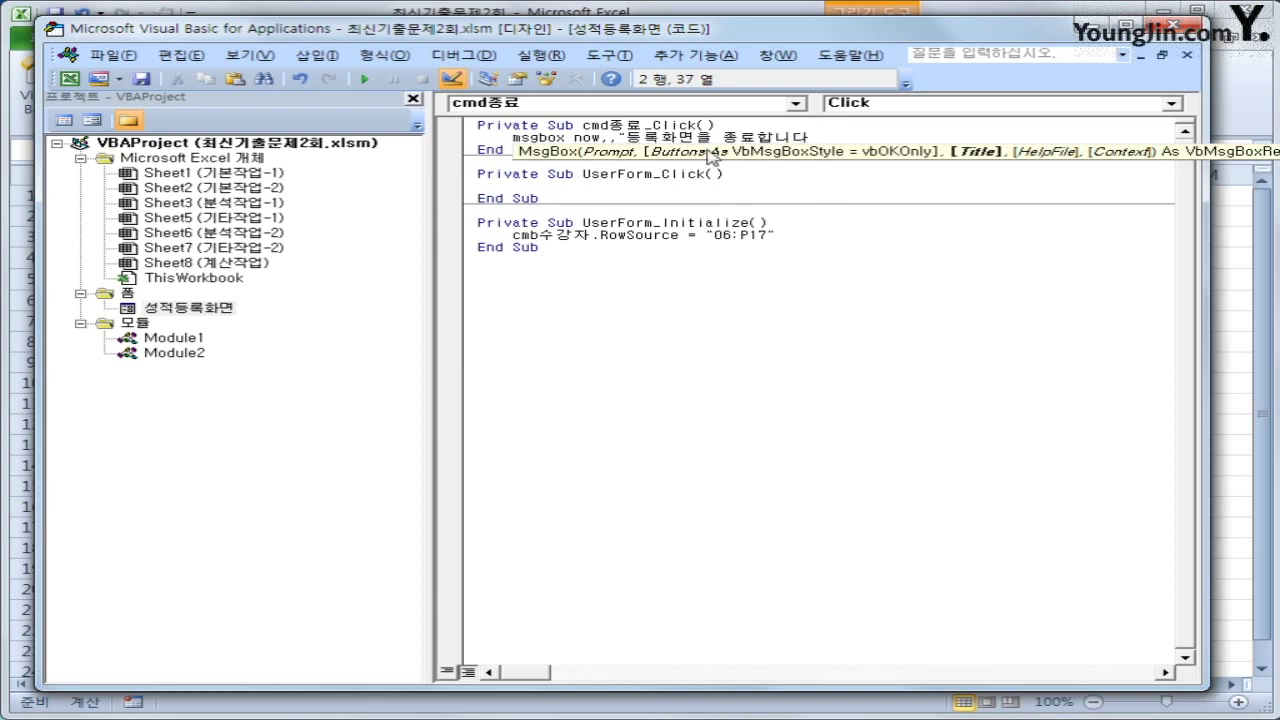
pyautogui.write('다."')
pyautogui.press('Down')
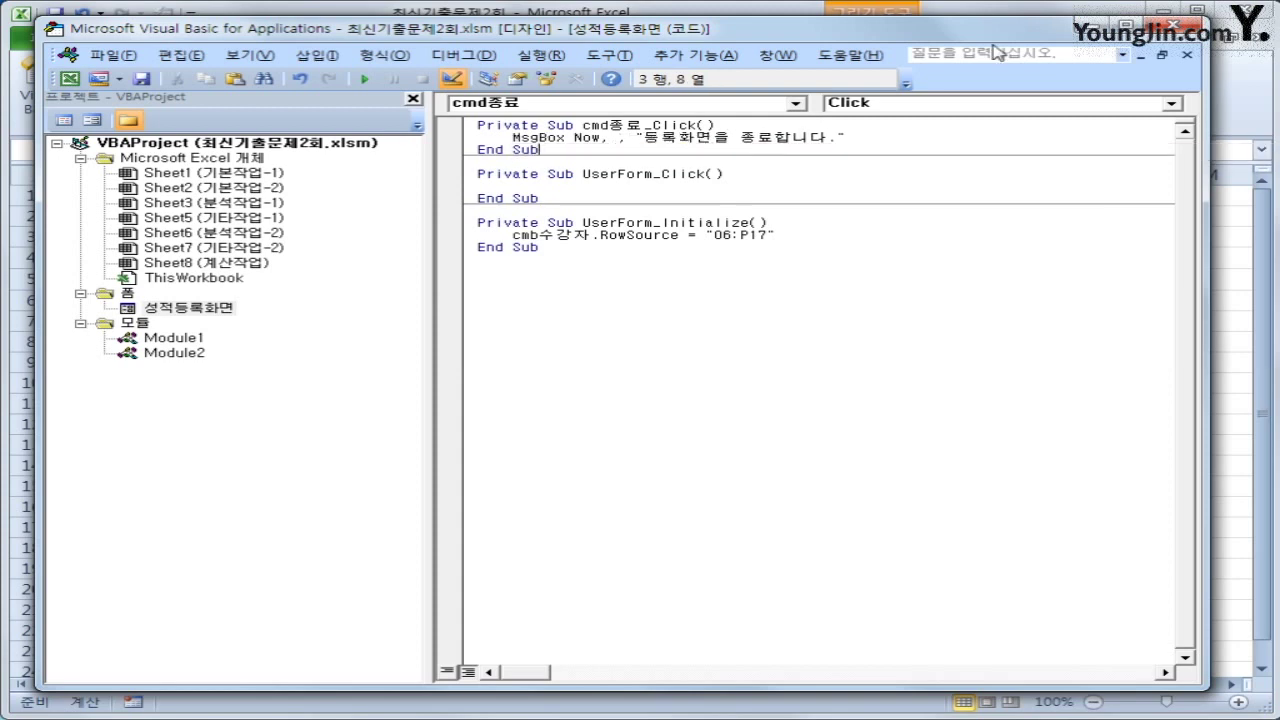
# Step: Close the code editor, turn off design mode and launch the 성적등록화면 form from the 성적입력 button
pyautogui.click(1186, 25)
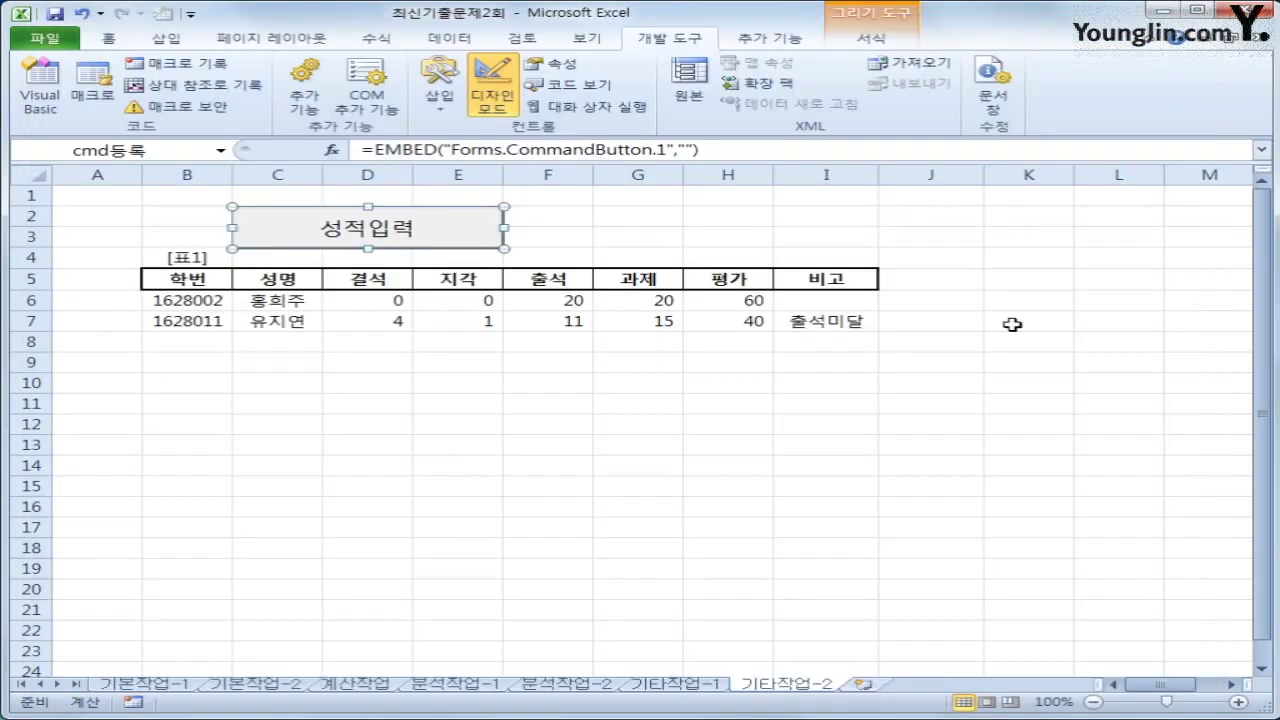
pyautogui.click(492, 95)
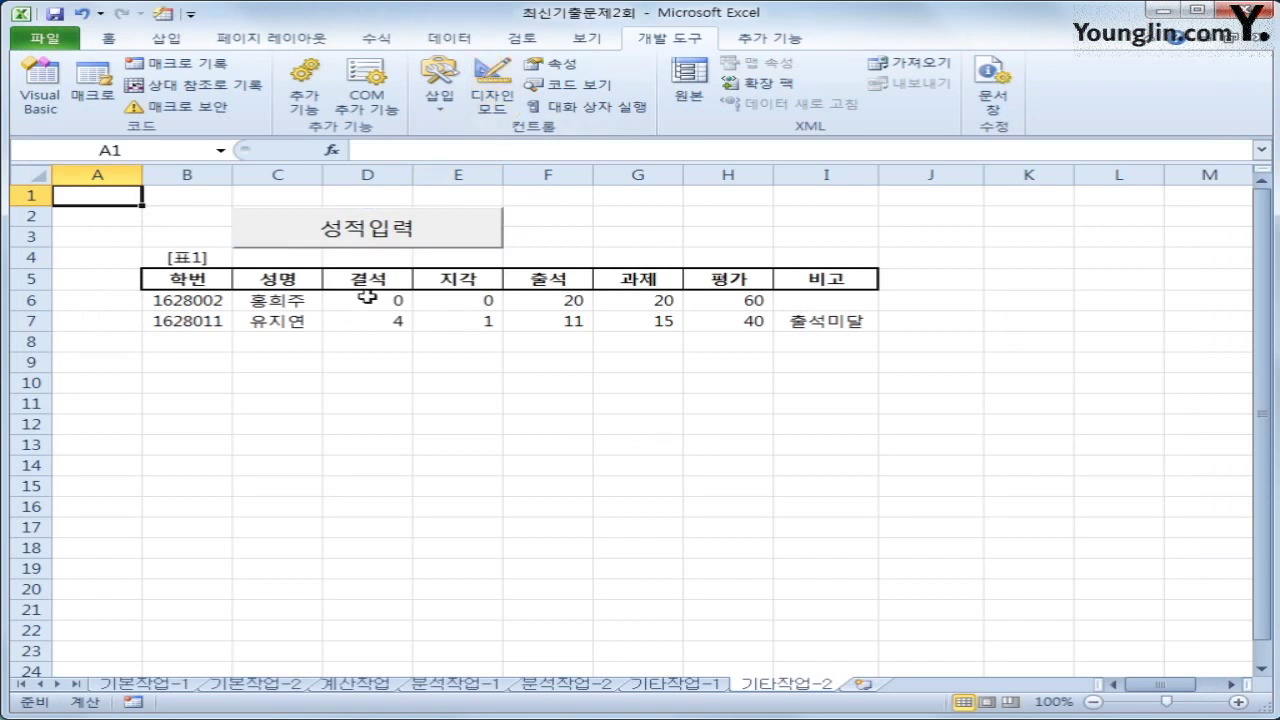
pyautogui.click(400, 238)
# Step: Check the form's 수강자 list and the message of its 종료 button, then close the form
pyautogui.moveTo(640, 181); pyautogui.dragTo(860, 185)
pyautogui.click(1020, 246)
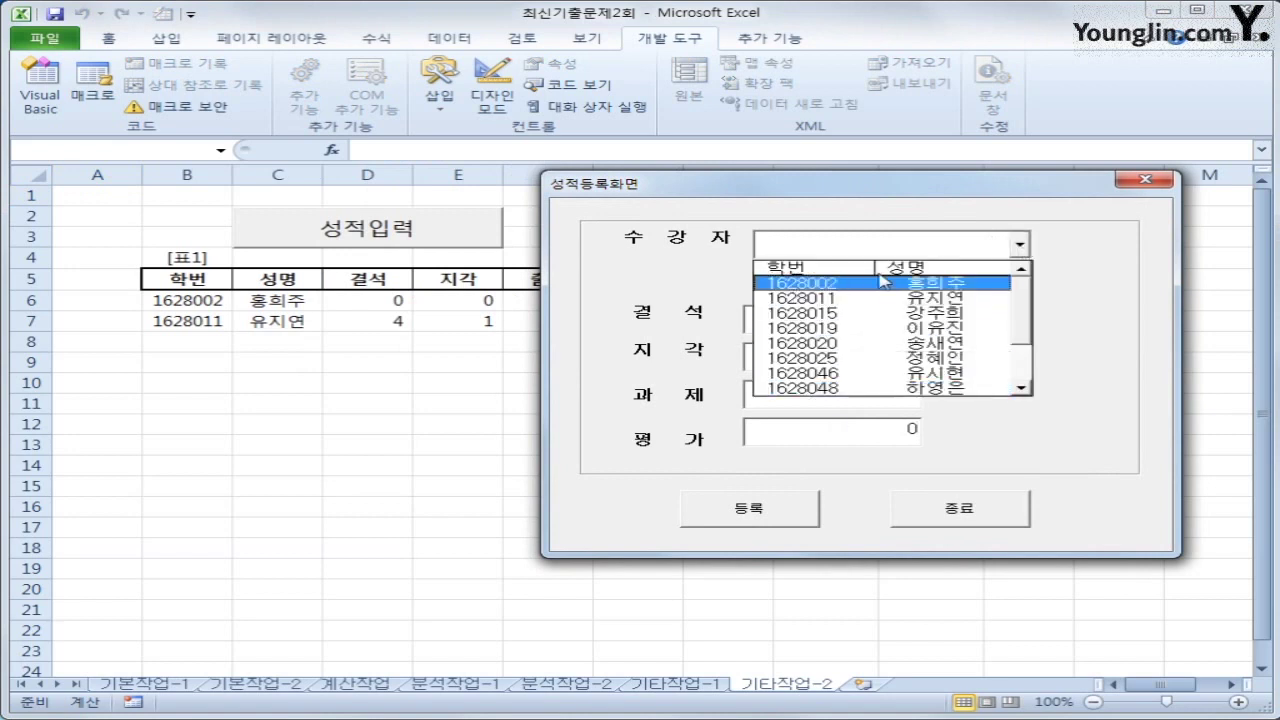
pyautogui.click(1066, 272)
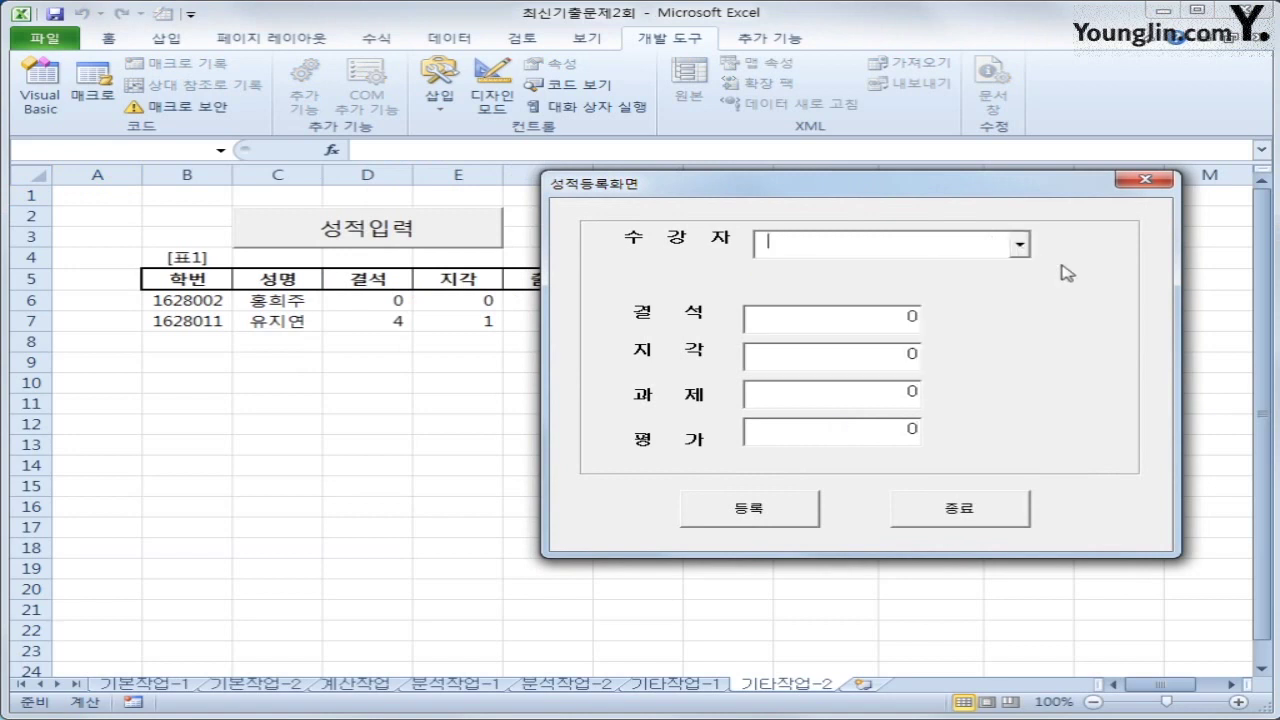
pyautogui.click(968, 515)
pyautogui.click(736, 405)
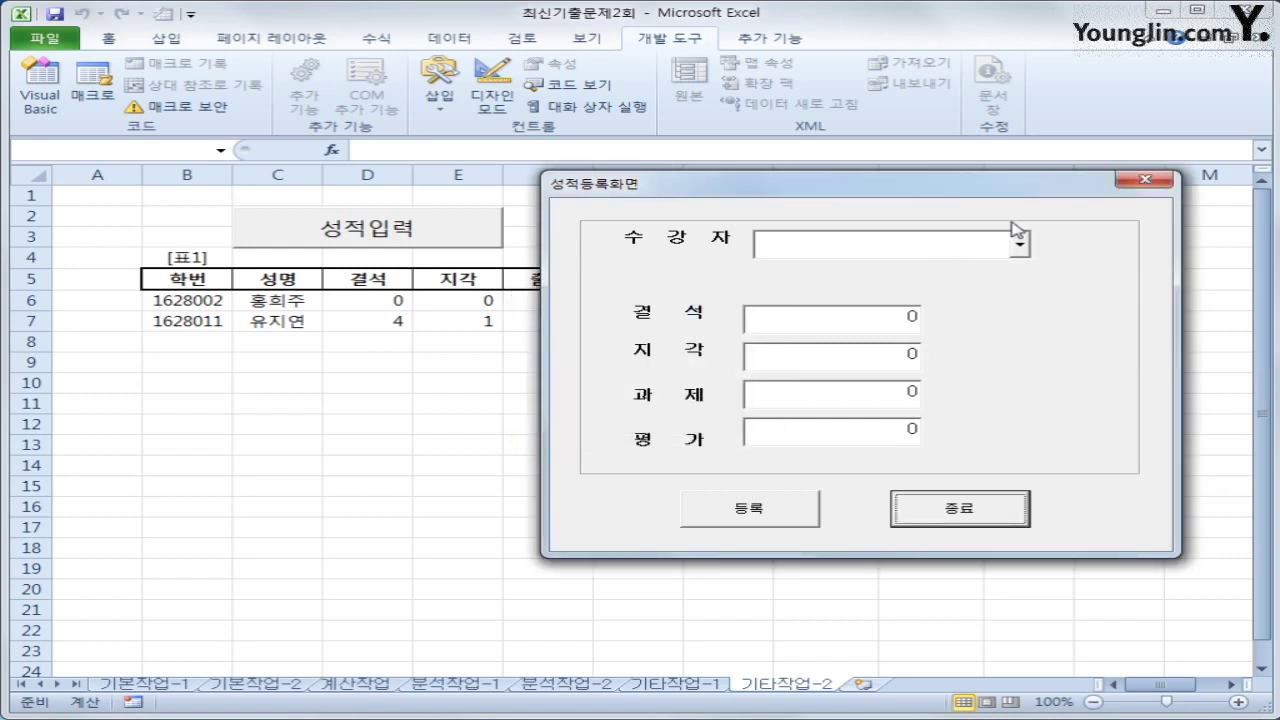
pyautogui.click(1143, 180)
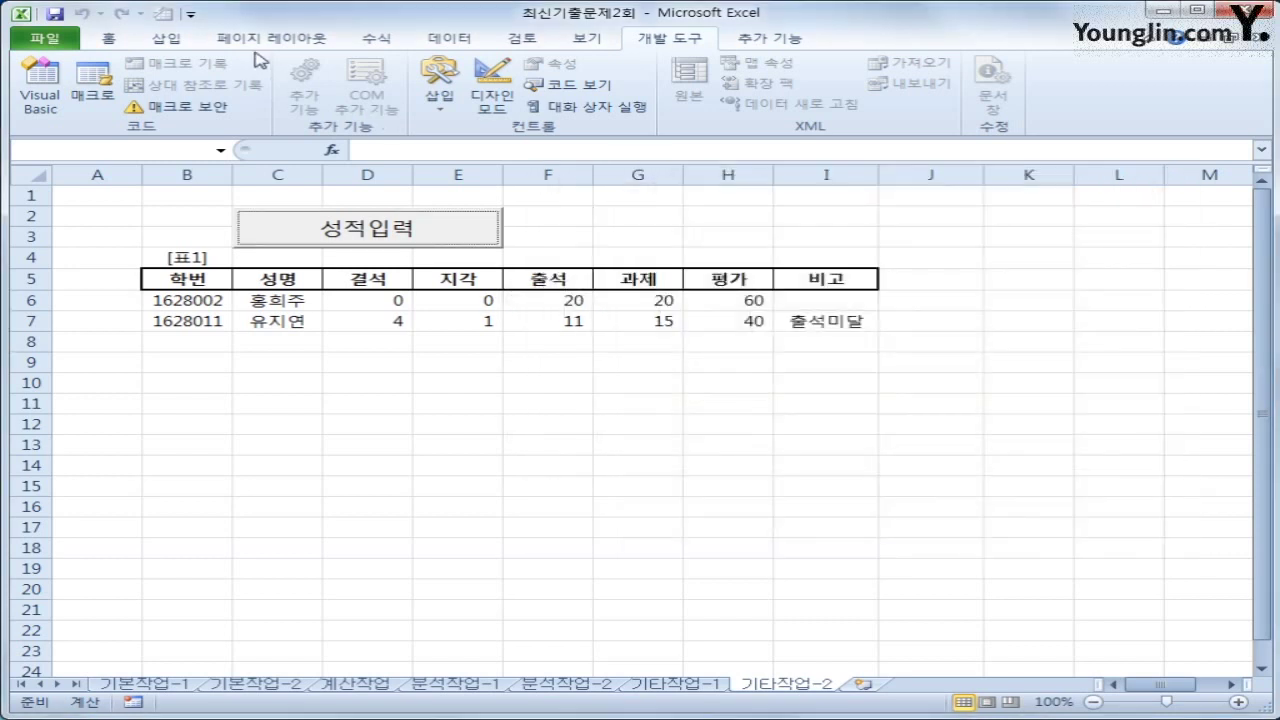
# Step: Add an Unload Me line below the MsgBox statement in cmd종료_Click and close the code editor
pyautogui.click(45, 92)
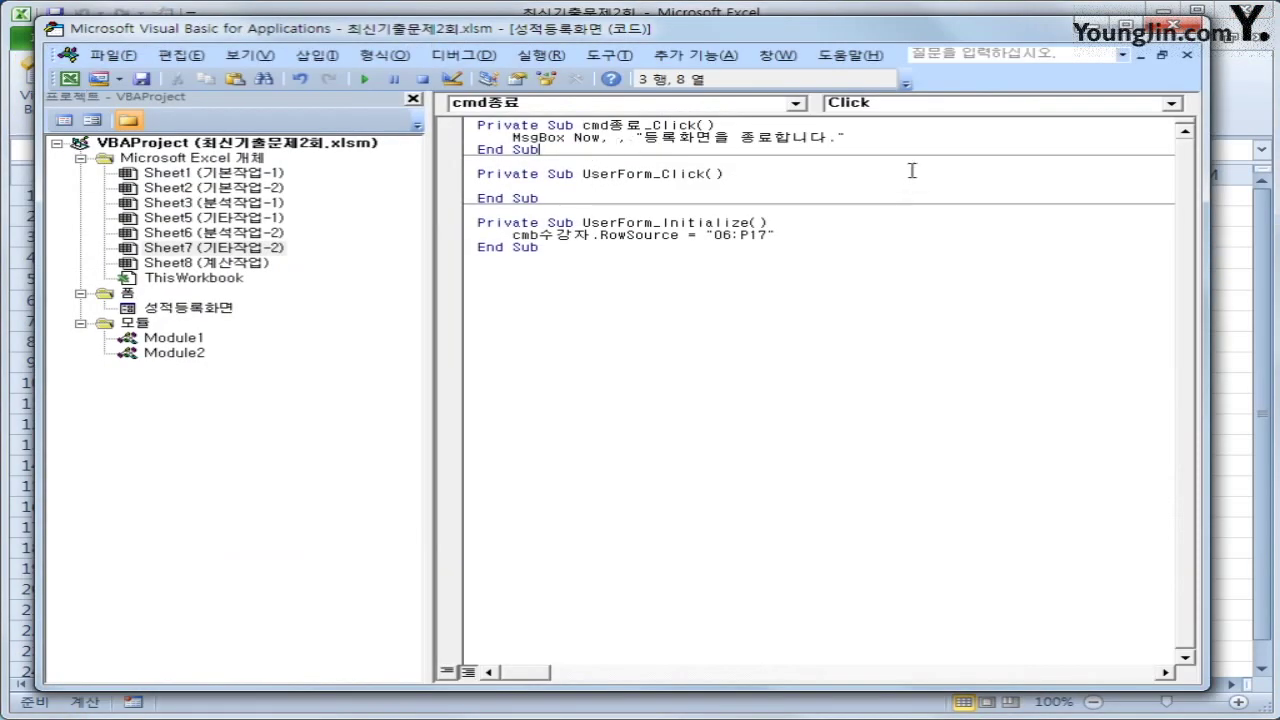
pyautogui.click(908, 137)
pyautogui.press('Return')
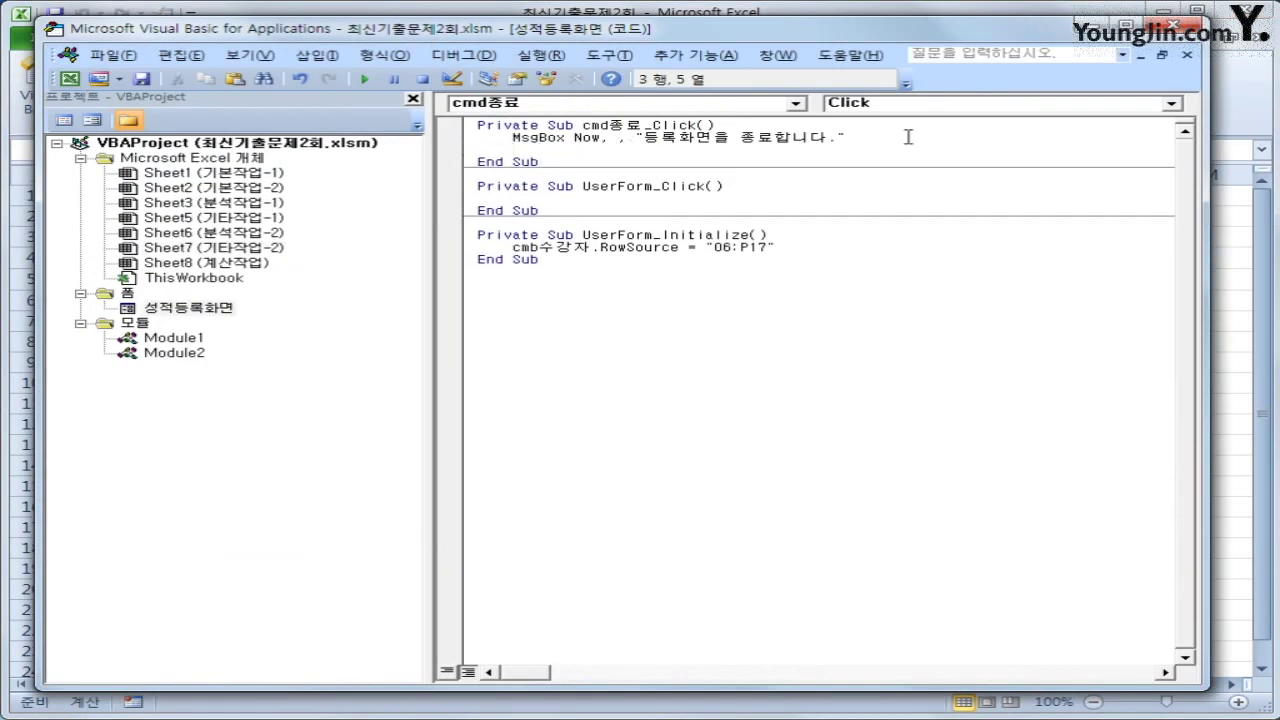
pyautogui.write('unload me')
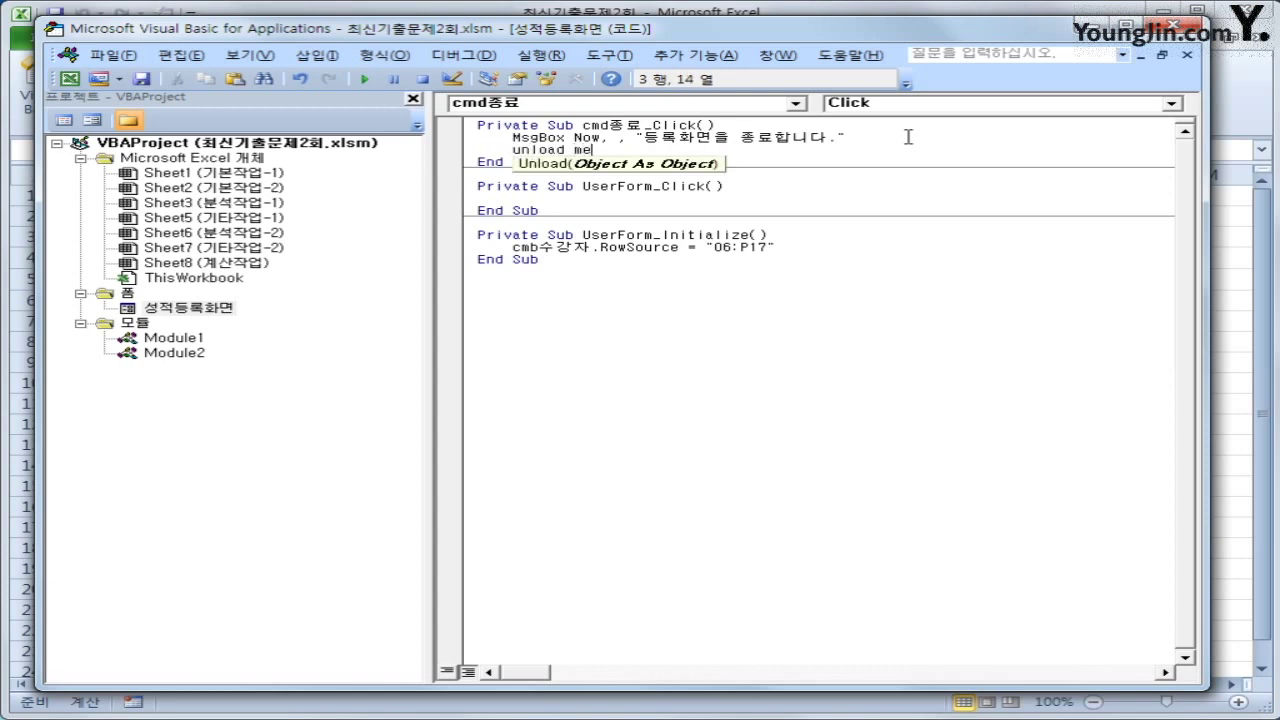
pyautogui.click(1190, 20)
# Step: Launch the 성적등록화면 form from the 성적입력 button and test that its 종료 button shows the message and closes the form
pyautogui.click(497, 229)
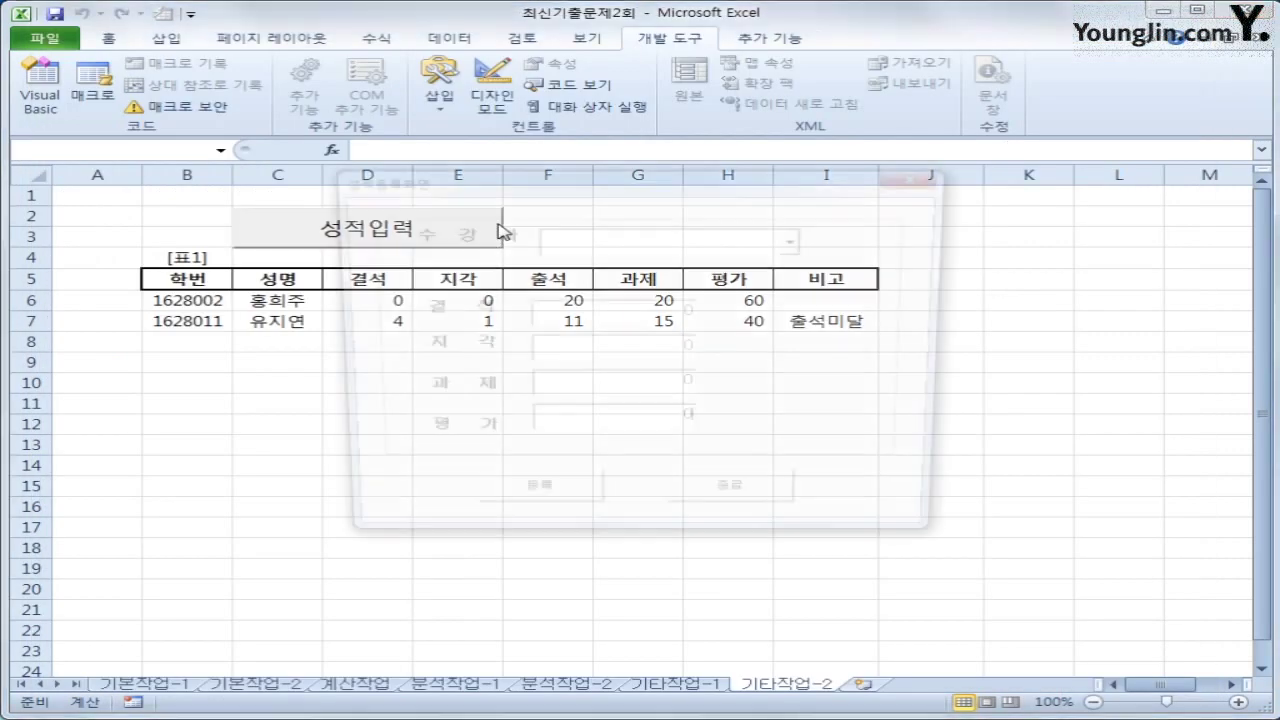
pyautogui.click(727, 501)
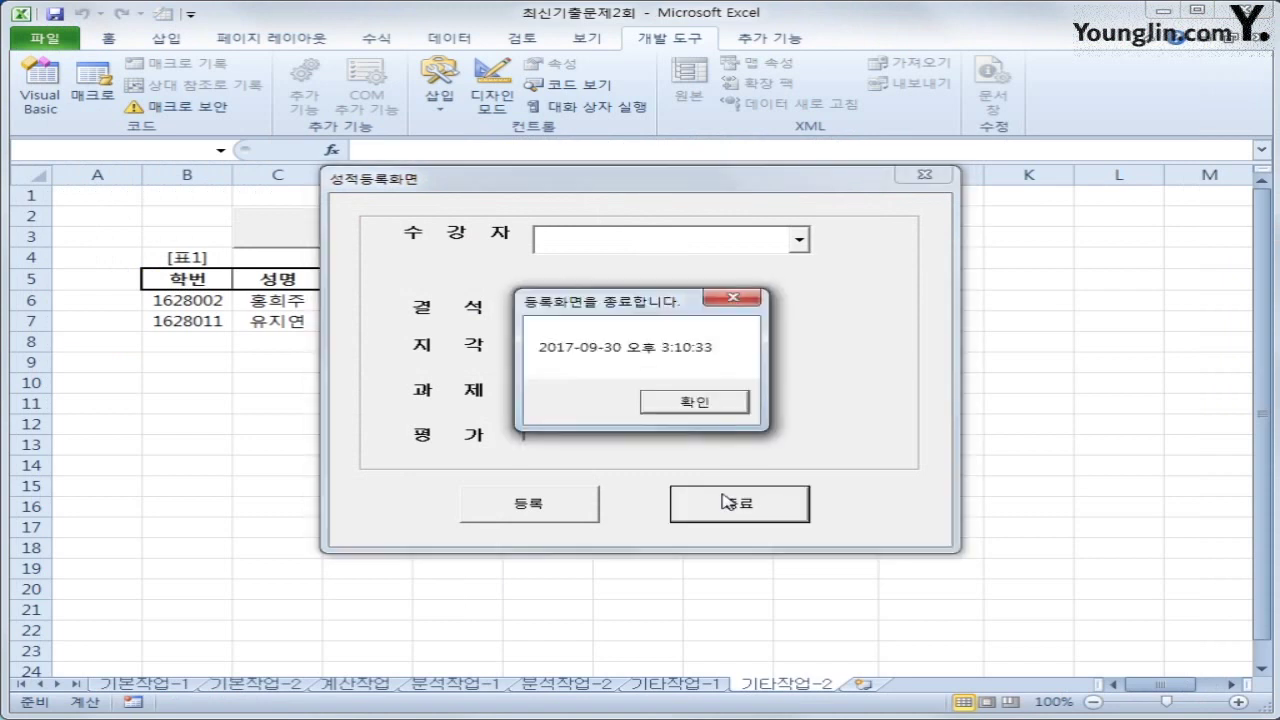
pyautogui.click(700, 404)
pyautogui.click(1023, 467)
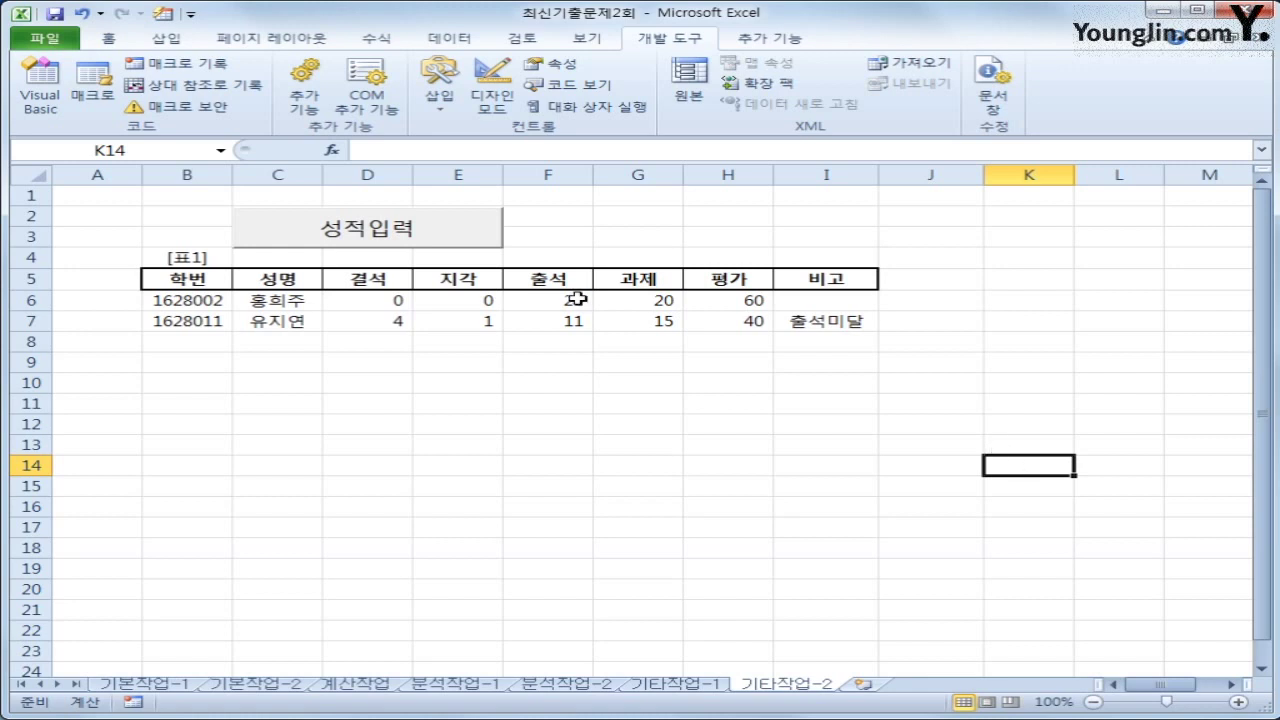
# Step: Reopen the form, pick the first entry in the 수강자 list, go through the score fields and exit with 종료
pyautogui.click(481, 233)
pyautogui.click(731, 238)
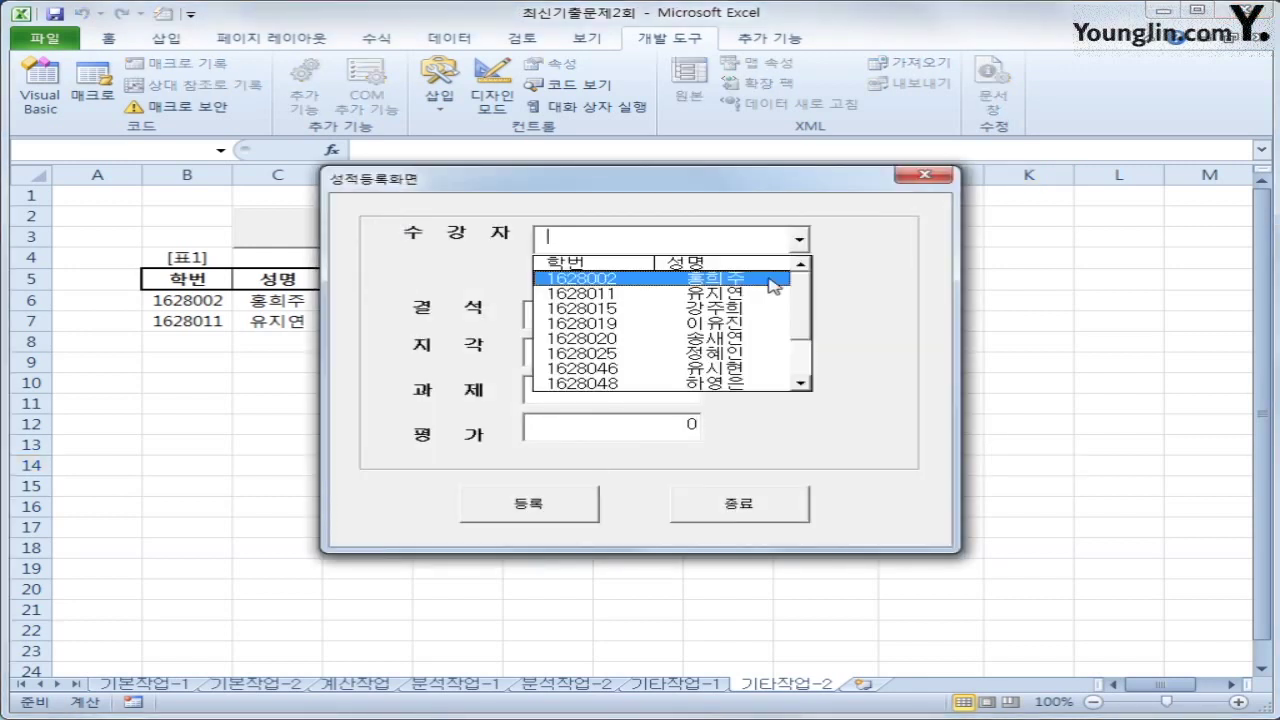
pyautogui.click(735, 277)
pyautogui.moveTo(752, 193); pyautogui.dragTo(950, 320)
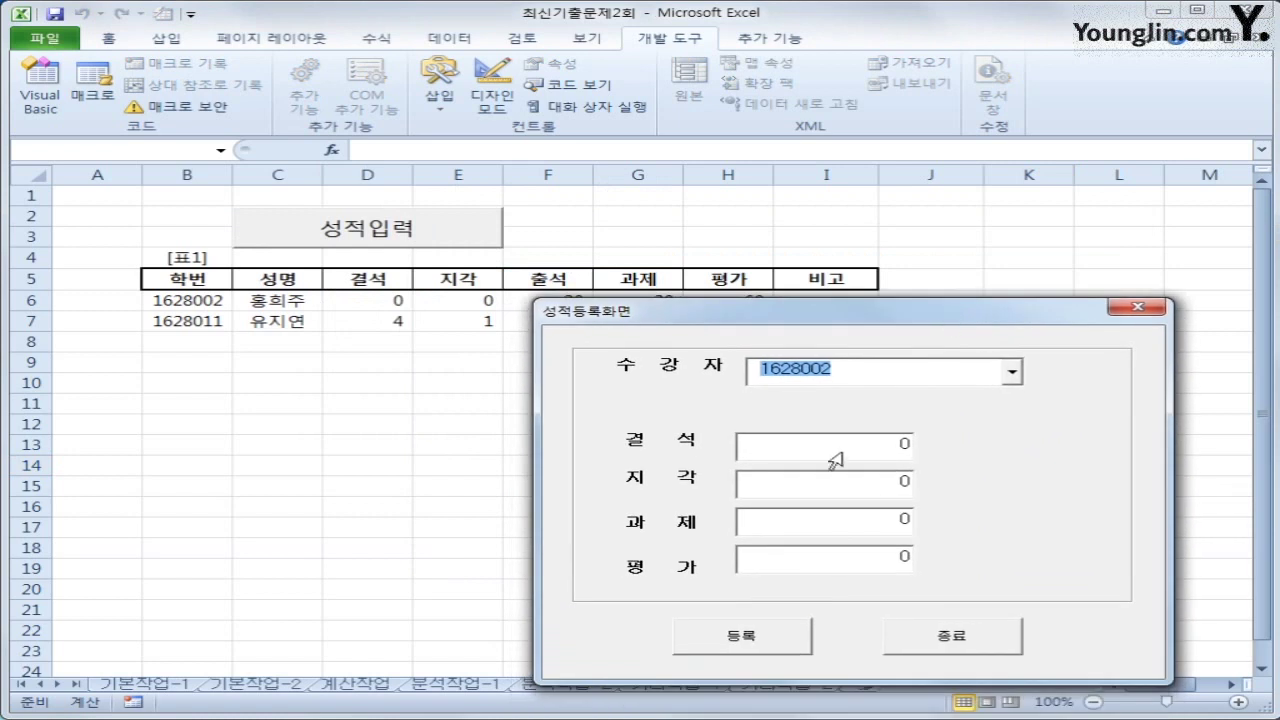
pyautogui.press('Tab')
pyautogui.press('Tab')
pyautogui.press('Tab')
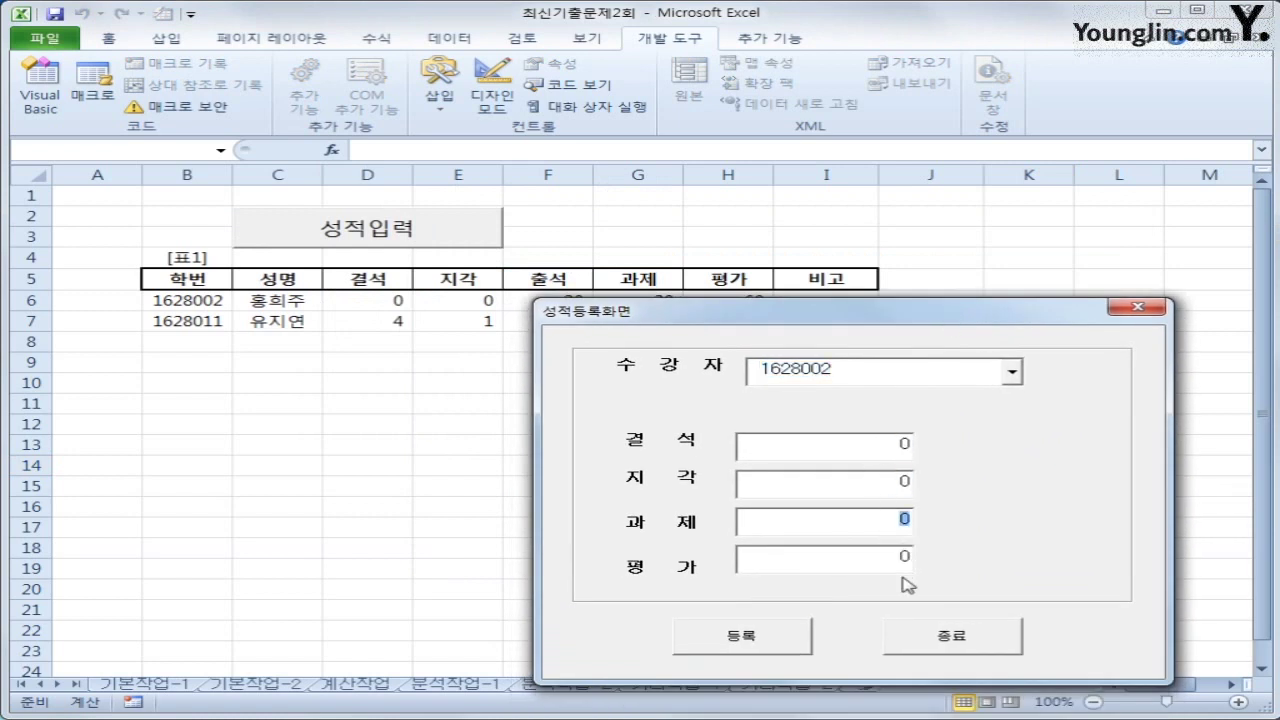
pyautogui.click(902, 560)
pyautogui.click(976, 648)
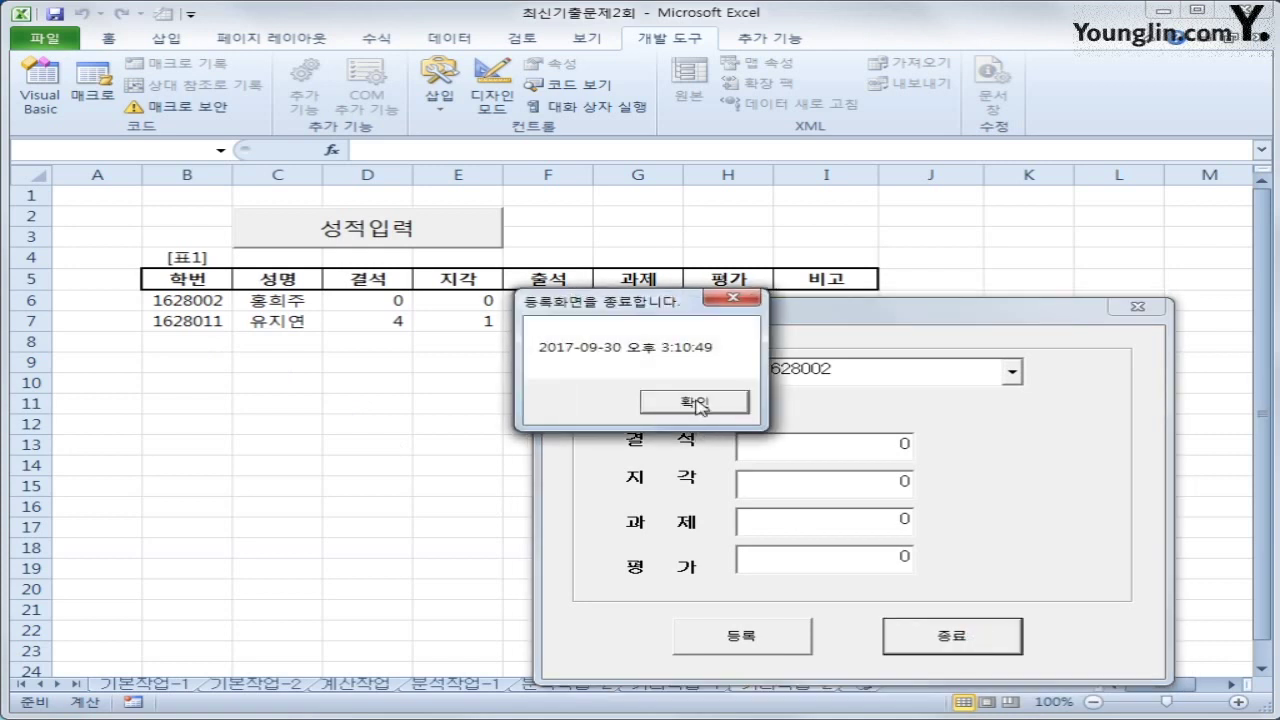
pyautogui.click(692, 399)
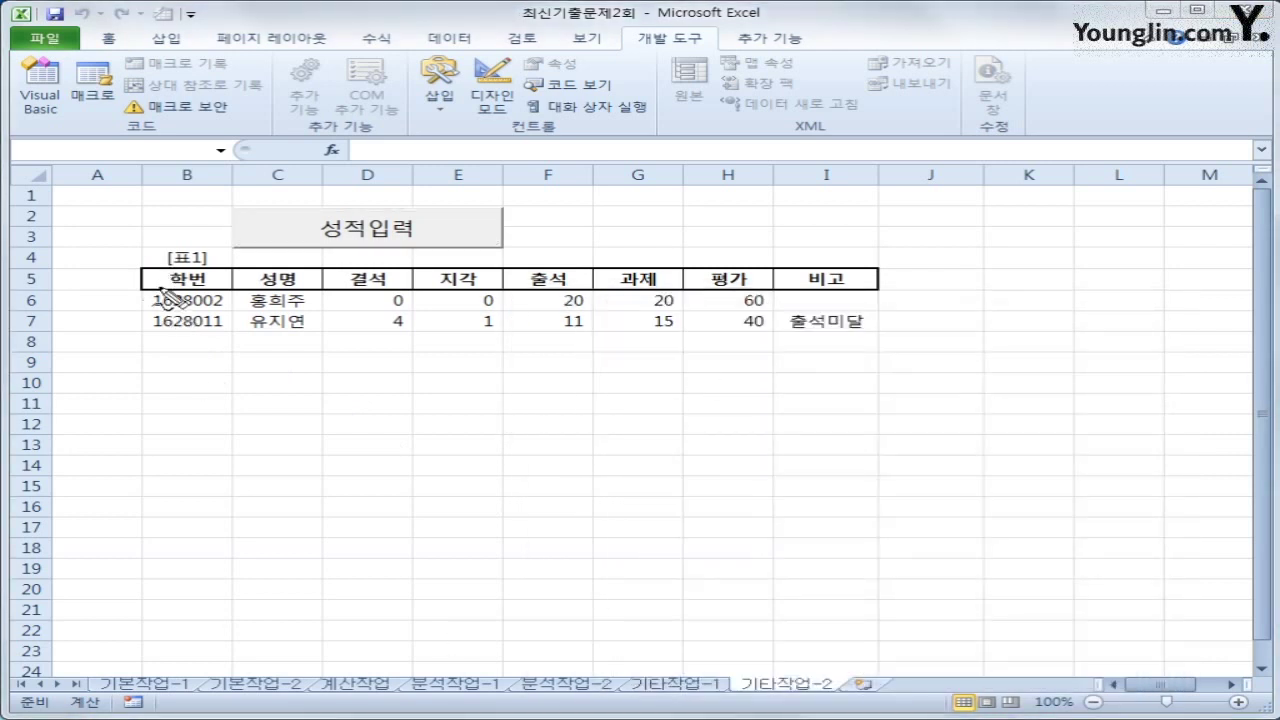
# Step: Examine the rows of [표1] from the 학번 header down to work out the row for the next record
pyautogui.moveTo(137, 266)
pyautogui.mouseDown()
pyautogui.moveTo(128, 290)
pyautogui.moveTo(258, 301)
pyautogui.moveTo(185, 264)
pyautogui.moveTo(140, 268)
pyautogui.moveTo(140, 290)
pyautogui.mouseUp()
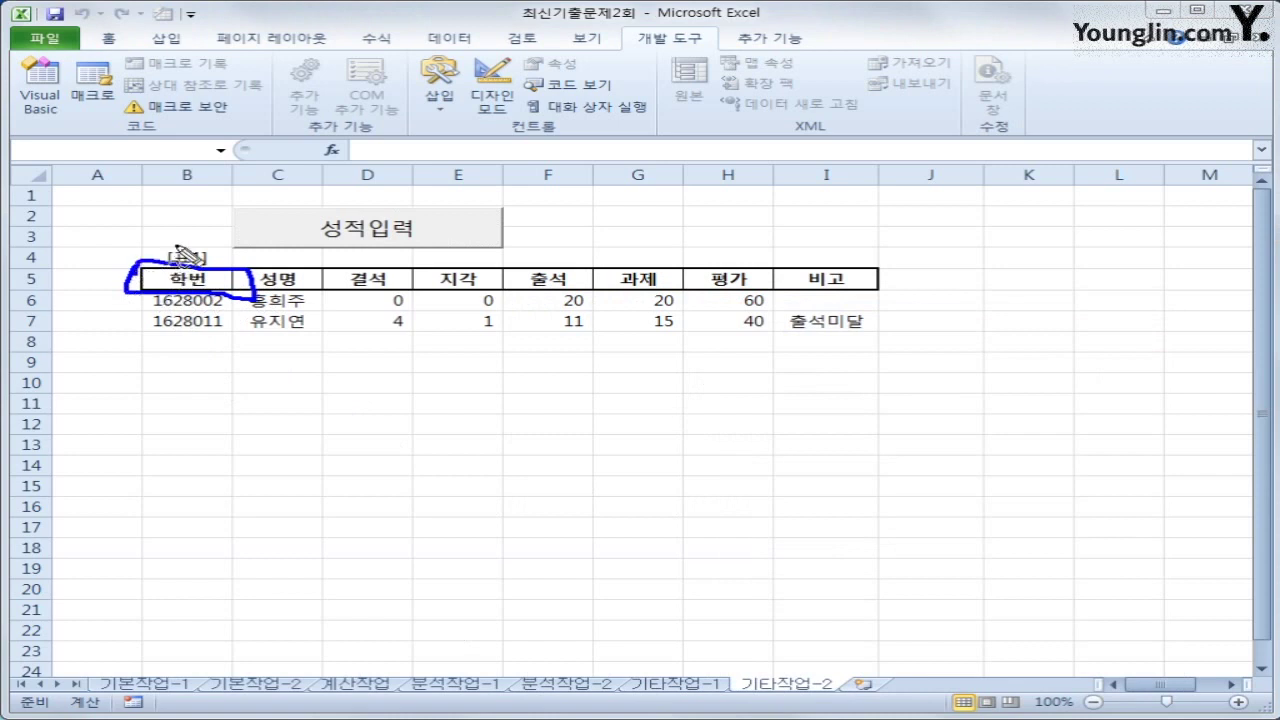
pyautogui.moveTo(172, 248)
pyautogui.mouseDown()
pyautogui.moveTo(183, 258)
pyautogui.moveTo(198, 238)
pyautogui.mouseUp()
pyautogui.moveTo(200, 312); pyautogui.dragTo(218, 308)
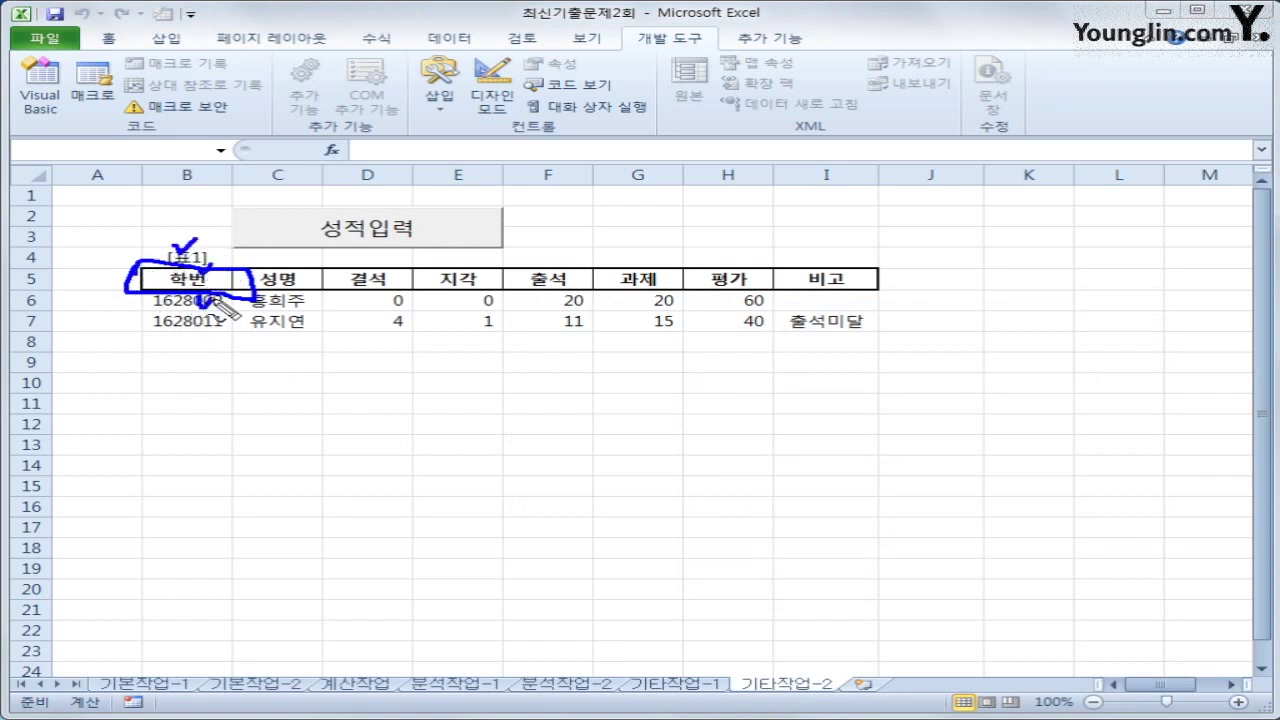
pyautogui.moveTo(333, 306)
pyautogui.mouseDown()
pyautogui.moveTo(322, 326)
pyautogui.moveTo(378, 340)
pyautogui.moveTo(335, 346)
pyautogui.mouseUp()
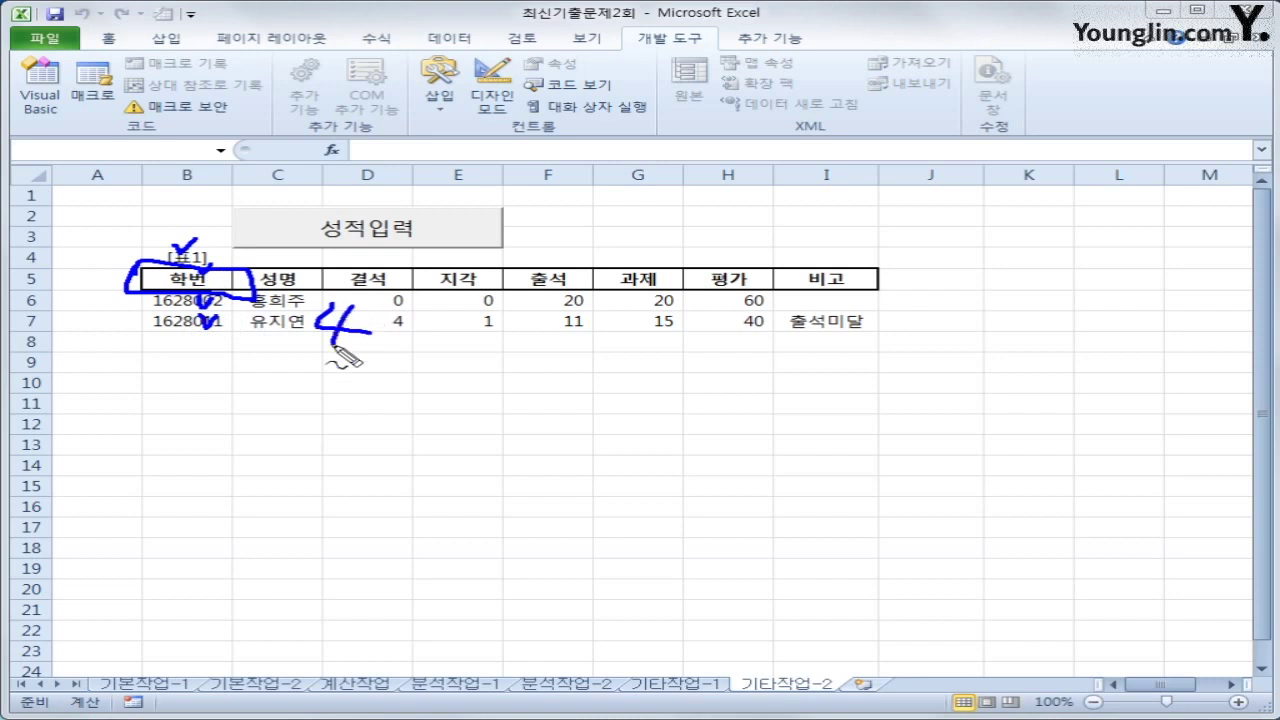
pyautogui.moveTo(40, 333)
pyautogui.mouseDown()
pyautogui.moveTo(55, 365)
pyautogui.moveTo(15, 348)
pyautogui.mouseUp()
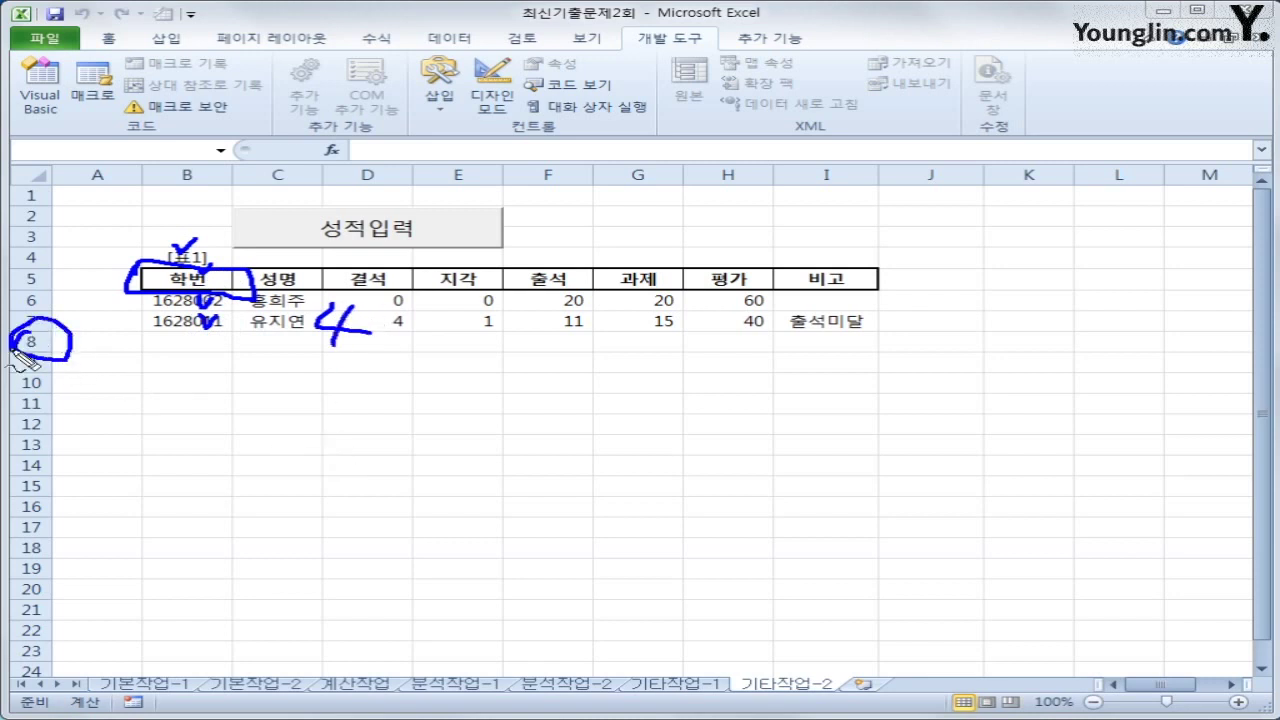
pyautogui.moveTo(379, 332)
pyautogui.mouseDown()
pyautogui.moveTo(457, 336)
pyautogui.moveTo(425, 362)
pyautogui.mouseUp()
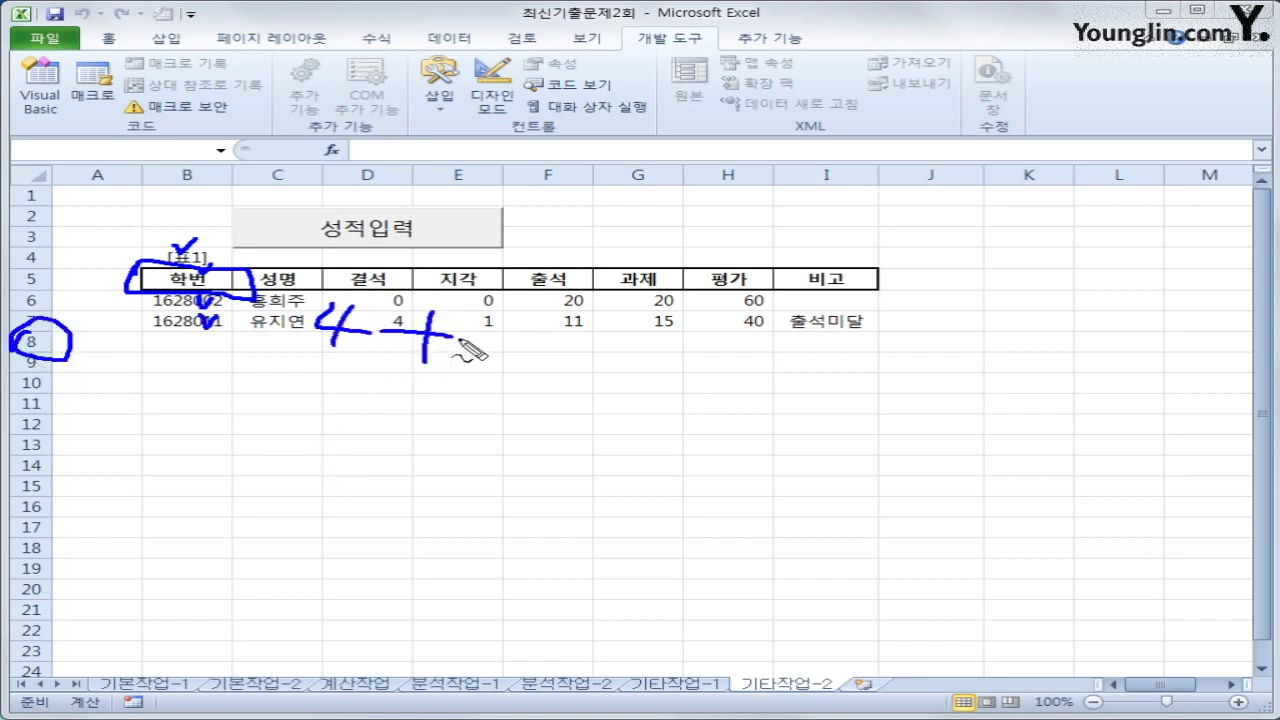
pyautogui.moveTo(492, 332)
pyautogui.mouseDown()
pyautogui.moveTo(550, 365)
pyautogui.moveTo(486, 378)
pyautogui.mouseUp()
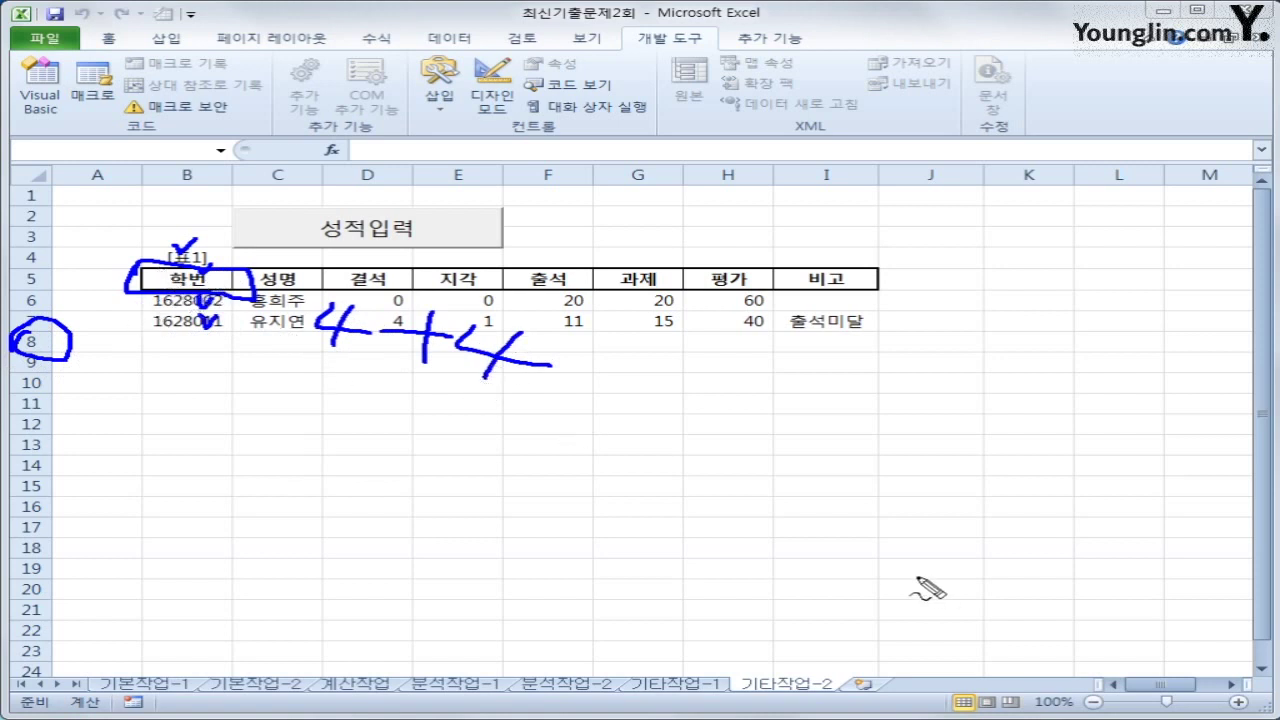
pyautogui.press('Escape')
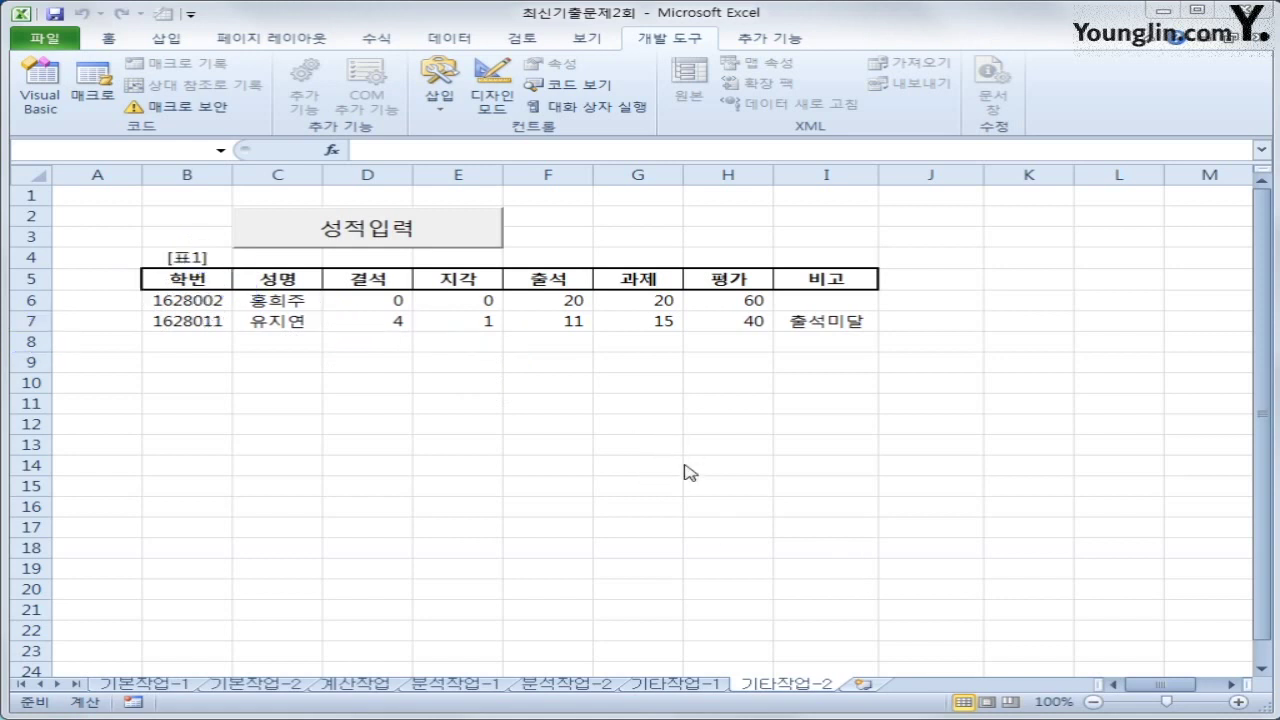
# Step: Zoom the sheet out to 80% and examine the column numbers of [표1] and [표2] side by side
pyautogui.moveTo(1190, 697); pyautogui.dragTo(1215, 697)
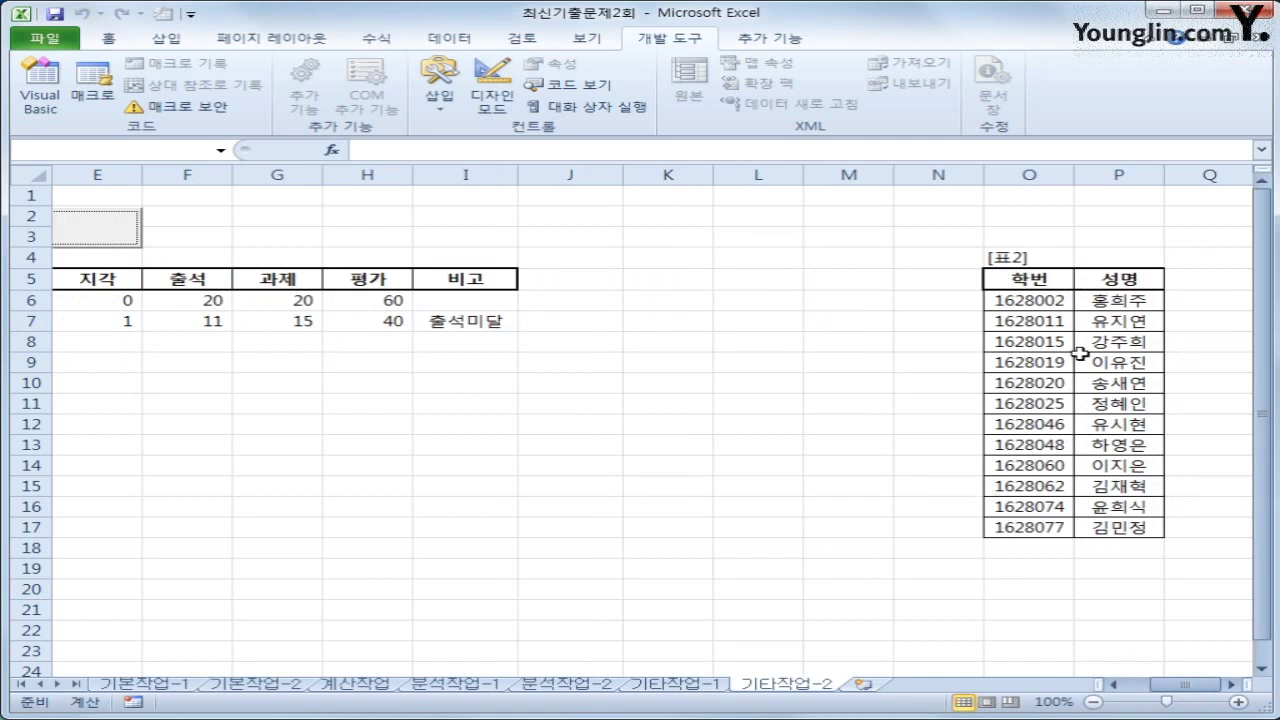
pyautogui.moveTo(1160, 690); pyautogui.dragTo(1185, 694)
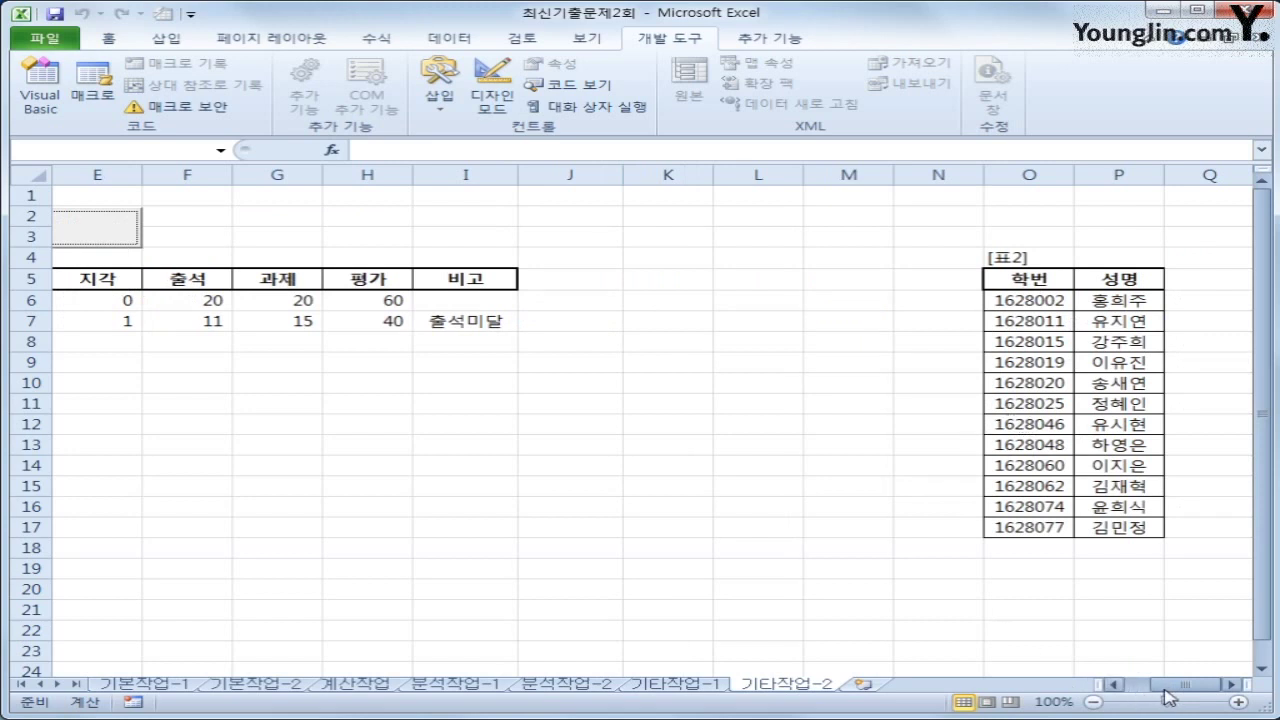
pyautogui.moveTo(1170, 697); pyautogui.dragTo(1155, 697)
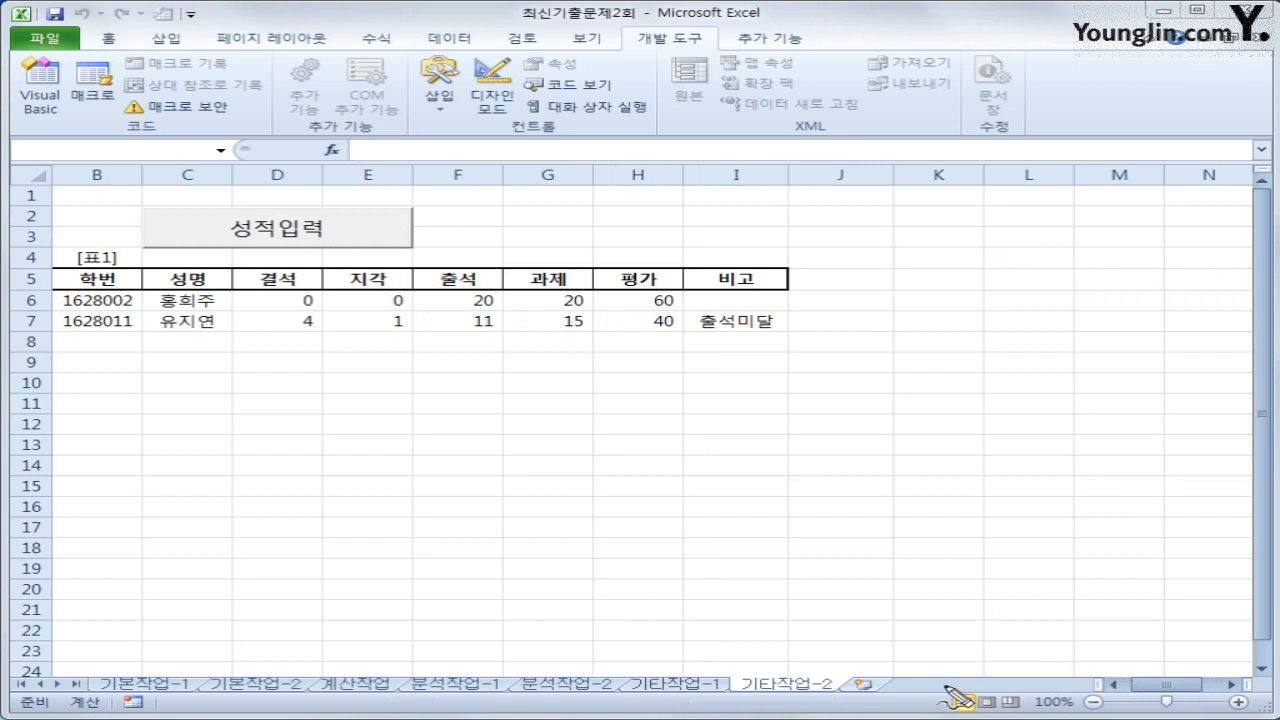
pyautogui.click(1095, 702)
pyautogui.click(1095, 703)
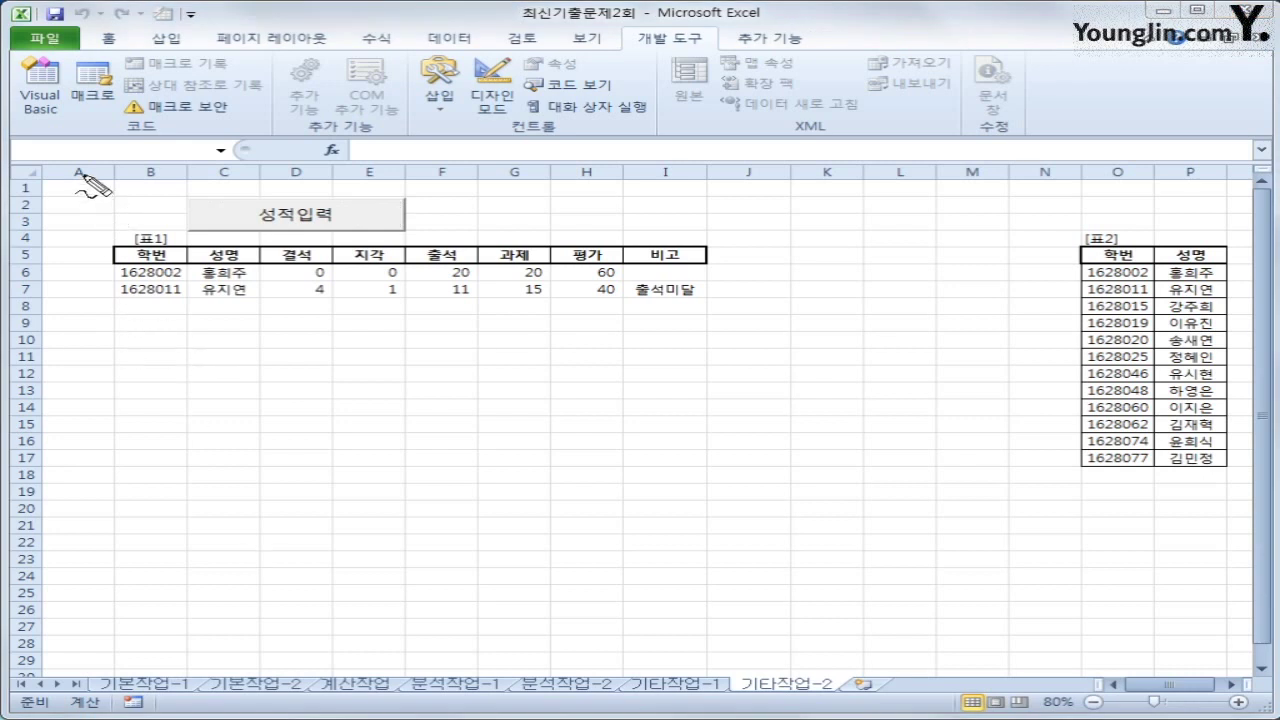
pyautogui.moveTo(78, 177); pyautogui.dragTo(76, 212)
pyautogui.moveTo(152, 286)
pyautogui.mouseDown()
pyautogui.moveTo(141, 240)
pyautogui.moveTo(154, 288)
pyautogui.mouseUp()
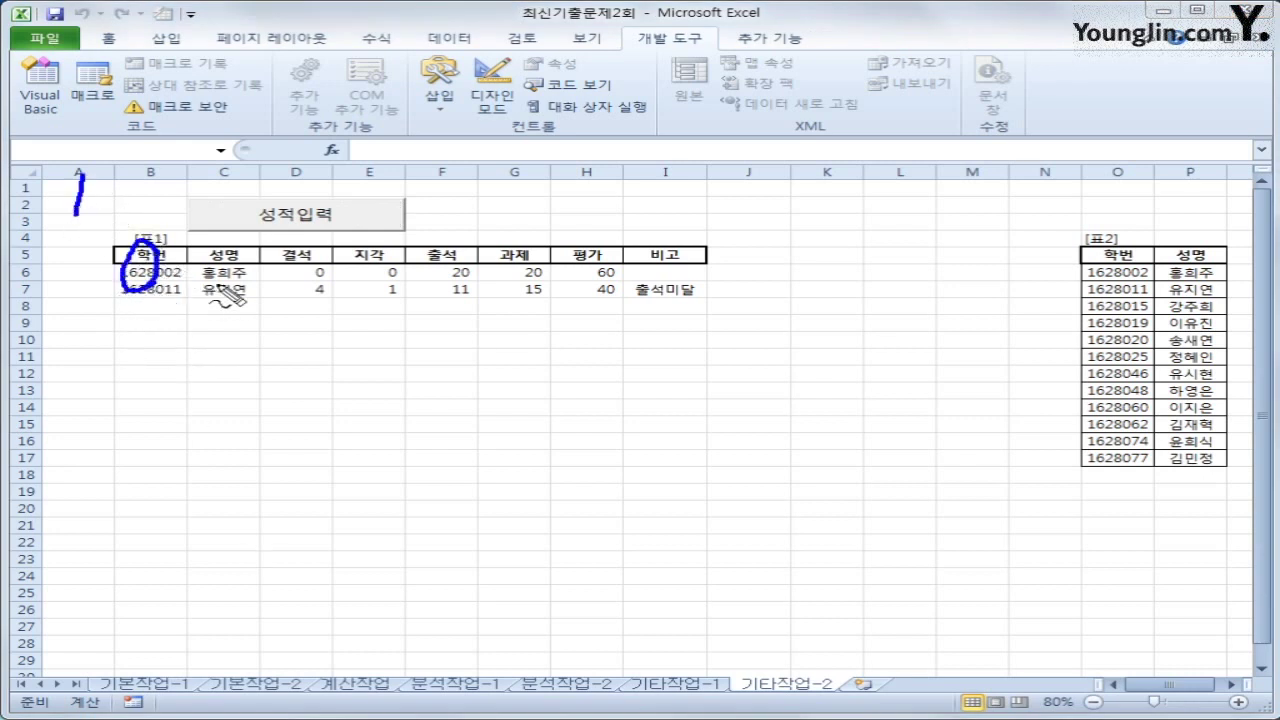
pyautogui.moveTo(232, 292)
pyautogui.mouseDown()
pyautogui.moveTo(304, 290)
pyautogui.moveTo(372, 250)
pyautogui.moveTo(370, 292)
pyautogui.mouseUp()
pyautogui.moveTo(376, 162)
pyautogui.mouseDown()
pyautogui.moveTo(374, 224)
pyautogui.moveTo(376, 196)
pyautogui.moveTo(404, 187)
pyautogui.mouseUp()
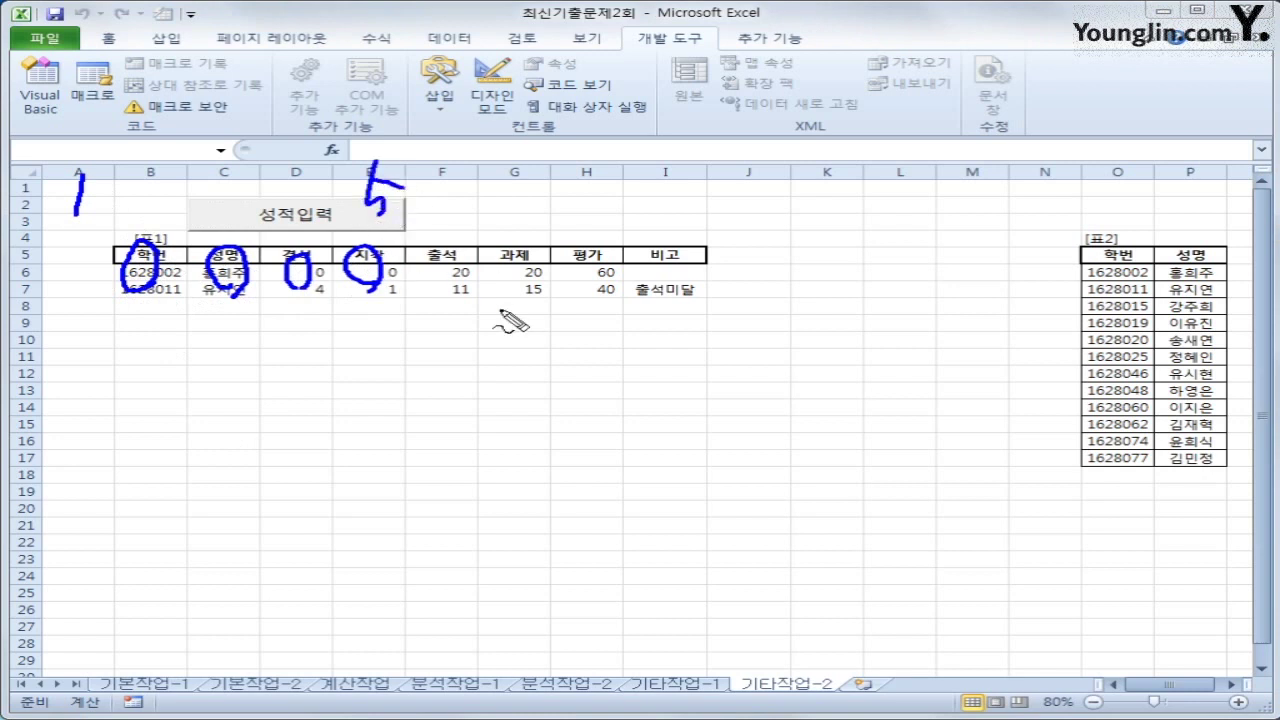
pyautogui.moveTo(452, 262)
pyautogui.mouseDown()
pyautogui.moveTo(457, 280)
pyautogui.moveTo(454, 264)
pyautogui.moveTo(510, 268)
pyautogui.moveTo(606, 294)
pyautogui.moveTo(624, 268)
pyautogui.mouseUp()
pyautogui.moveTo(660, 264)
pyautogui.mouseDown()
pyautogui.moveTo(650, 282)
pyautogui.moveTo(655, 272)
pyautogui.mouseUp()
pyautogui.moveTo(725, 208)
pyautogui.mouseDown()
pyautogui.moveTo(707, 242)
pyautogui.moveTo(738, 226)
pyautogui.mouseUp()
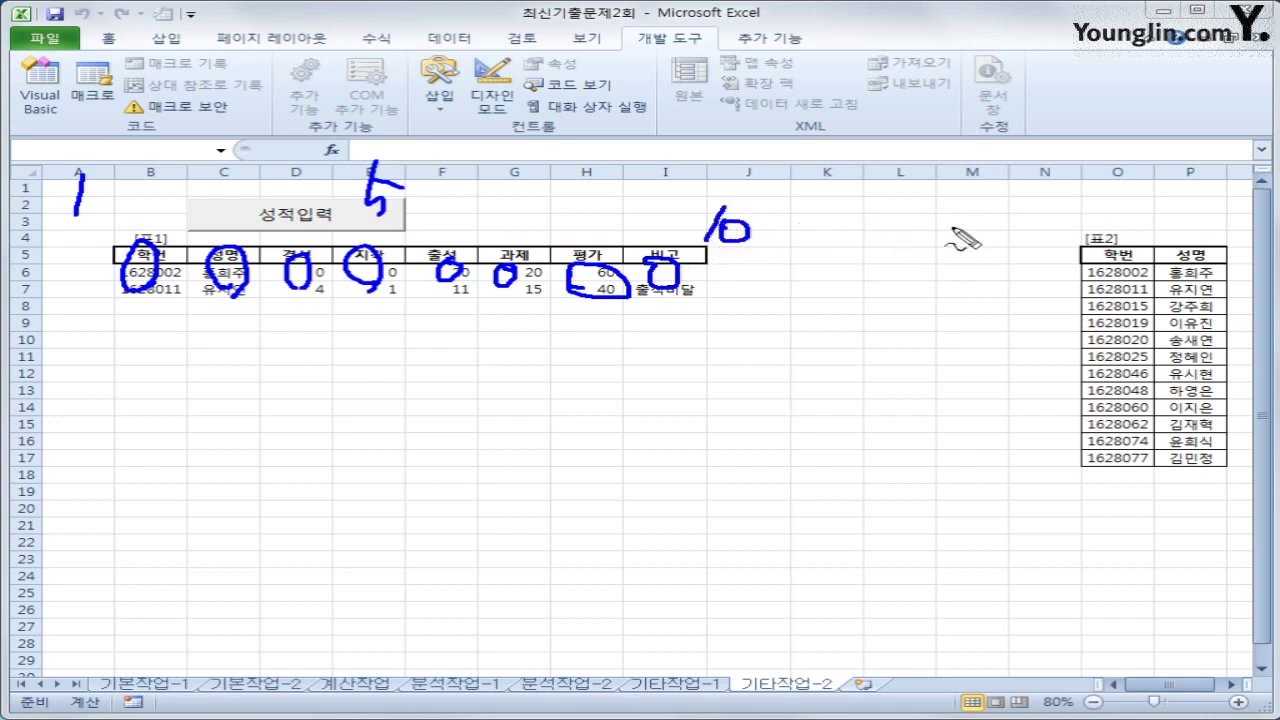
pyautogui.moveTo(1087, 201)
pyautogui.mouseDown()
pyautogui.moveTo(1083, 219)
pyautogui.moveTo(1108, 228)
pyautogui.moveTo(1130, 196)
pyautogui.moveTo(1170, 220)
pyautogui.moveTo(1196, 212)
pyautogui.mouseUp()
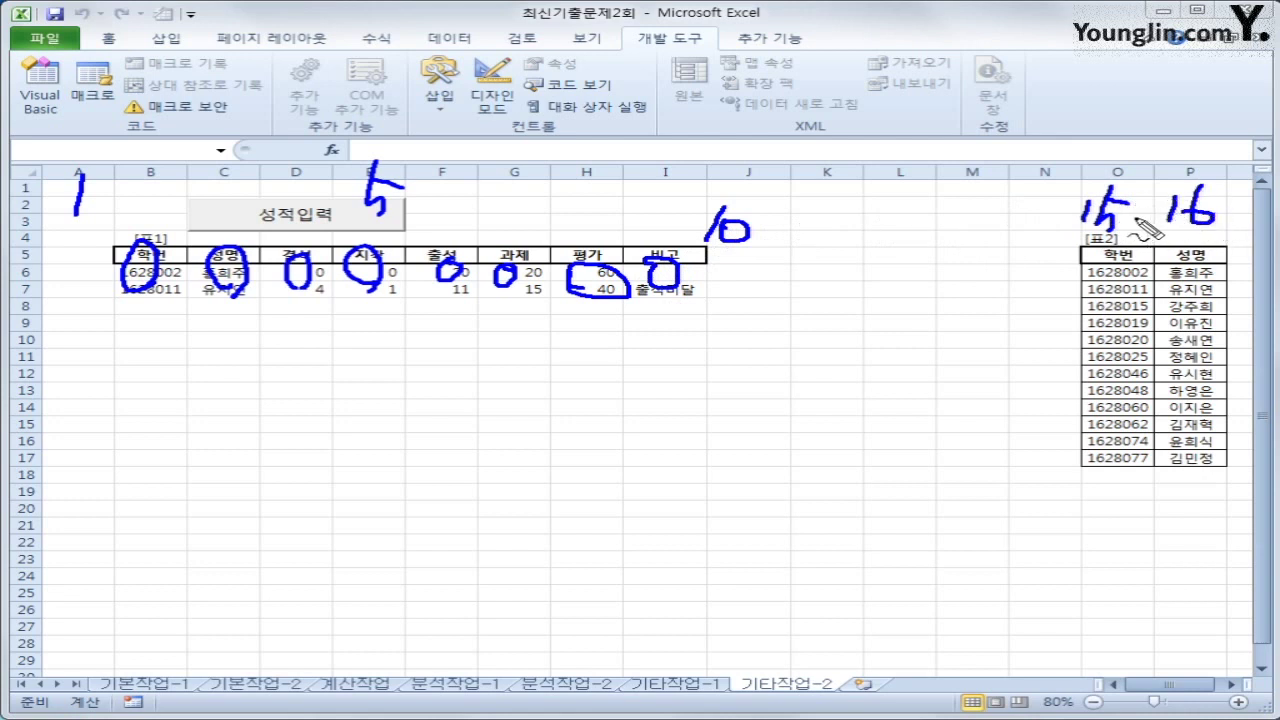
pyautogui.press('Escape')
# Step: Open the form's 수강자 list, compare its first entry with the first data row of [표2], and close the form
pyautogui.click(387, 230)
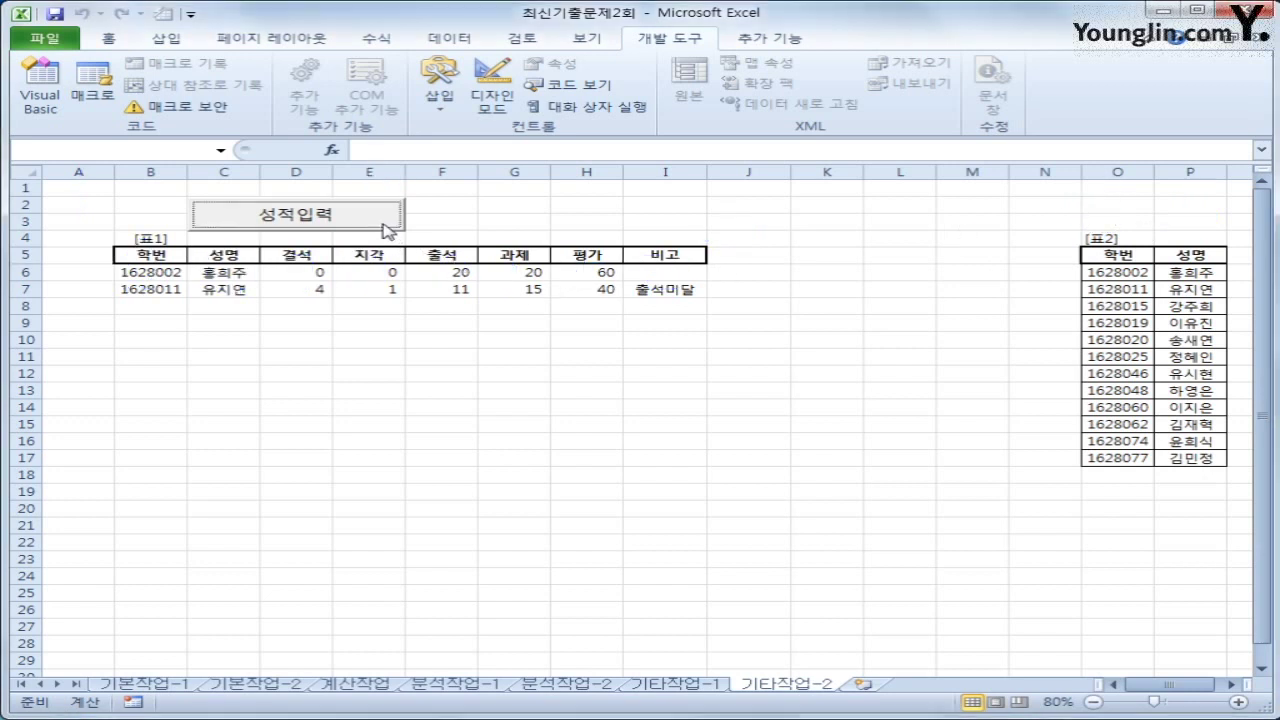
pyautogui.click(798, 239)
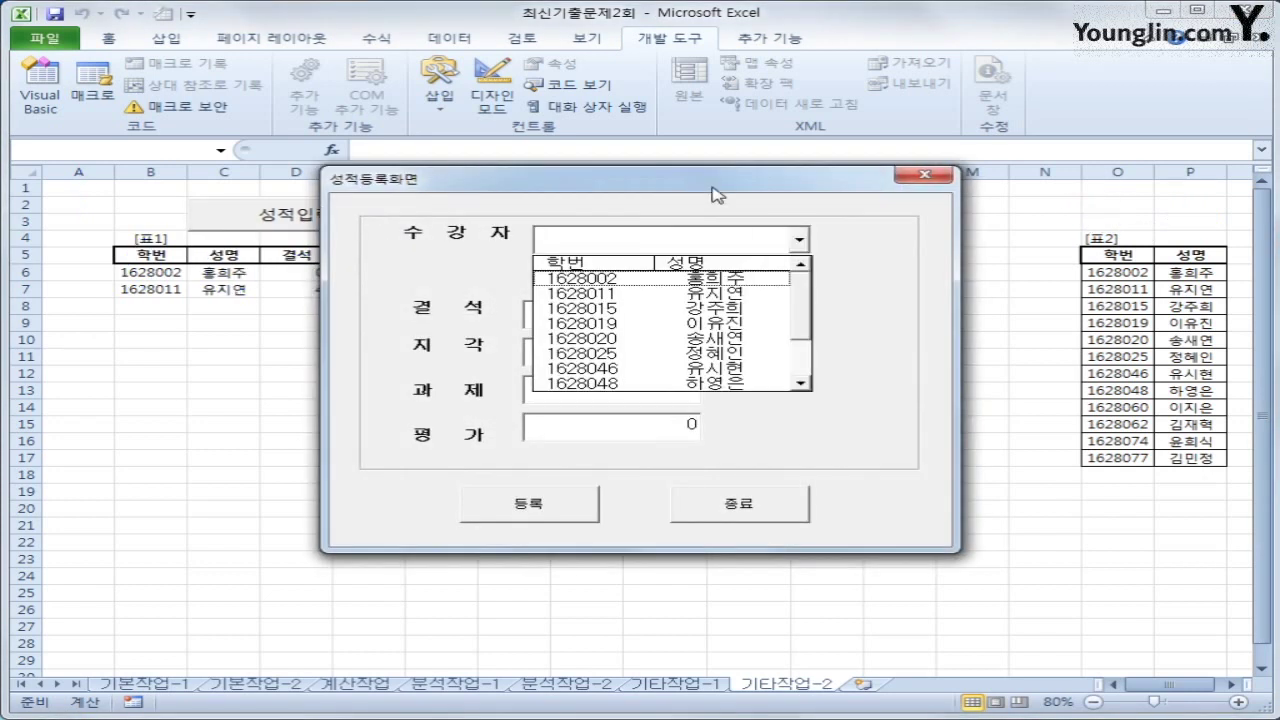
pyautogui.moveTo(716, 186); pyautogui.dragTo(744, 270)
pyautogui.click(826, 328)
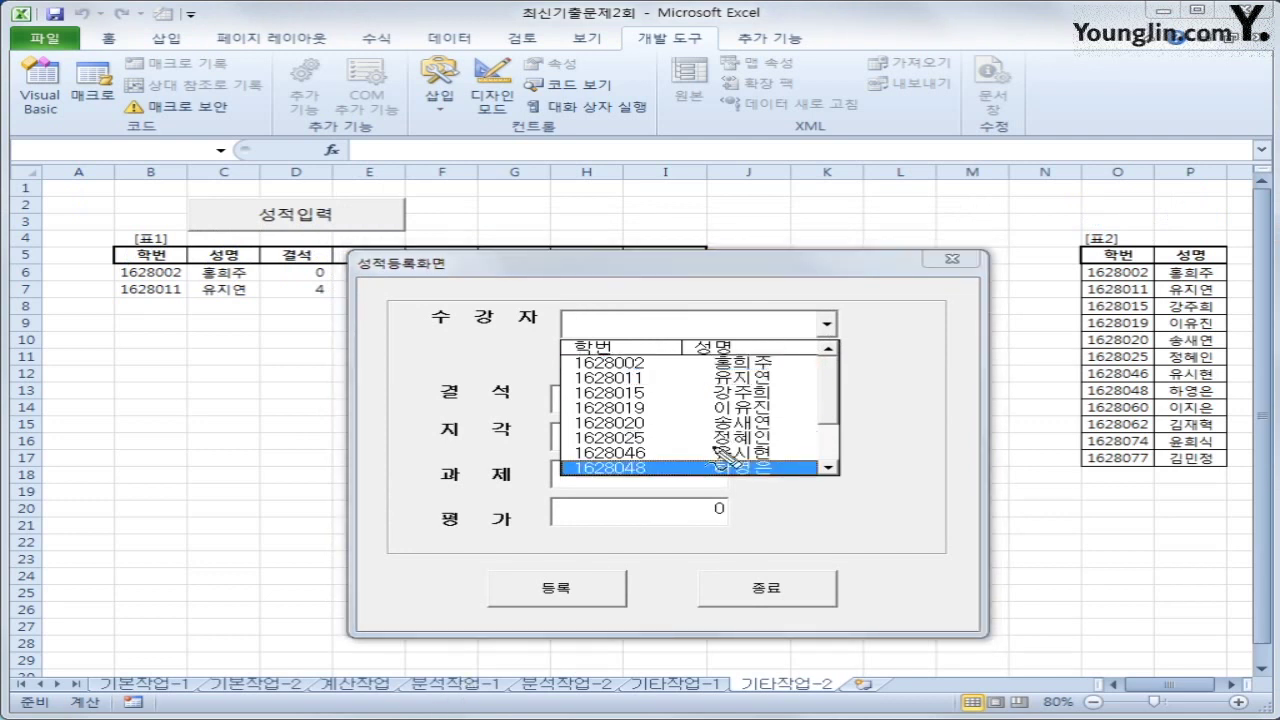
pyautogui.moveTo(618, 342)
pyautogui.mouseDown()
pyautogui.moveTo(570, 368)
pyautogui.moveTo(615, 385)
pyautogui.moveTo(790, 372)
pyautogui.moveTo(566, 346)
pyautogui.mouseUp()
pyautogui.moveTo(785, 370)
pyautogui.mouseDown()
pyautogui.moveTo(752, 330)
pyautogui.moveTo(798, 356)
pyautogui.moveTo(882, 352)
pyautogui.moveTo(862, 376)
pyautogui.mouseUp()
pyautogui.moveTo(1048, 264)
pyautogui.mouseDown()
pyautogui.moveTo(1237, 294)
pyautogui.moveTo(1112, 272)
pyautogui.moveTo(1052, 278)
pyautogui.mouseUp()
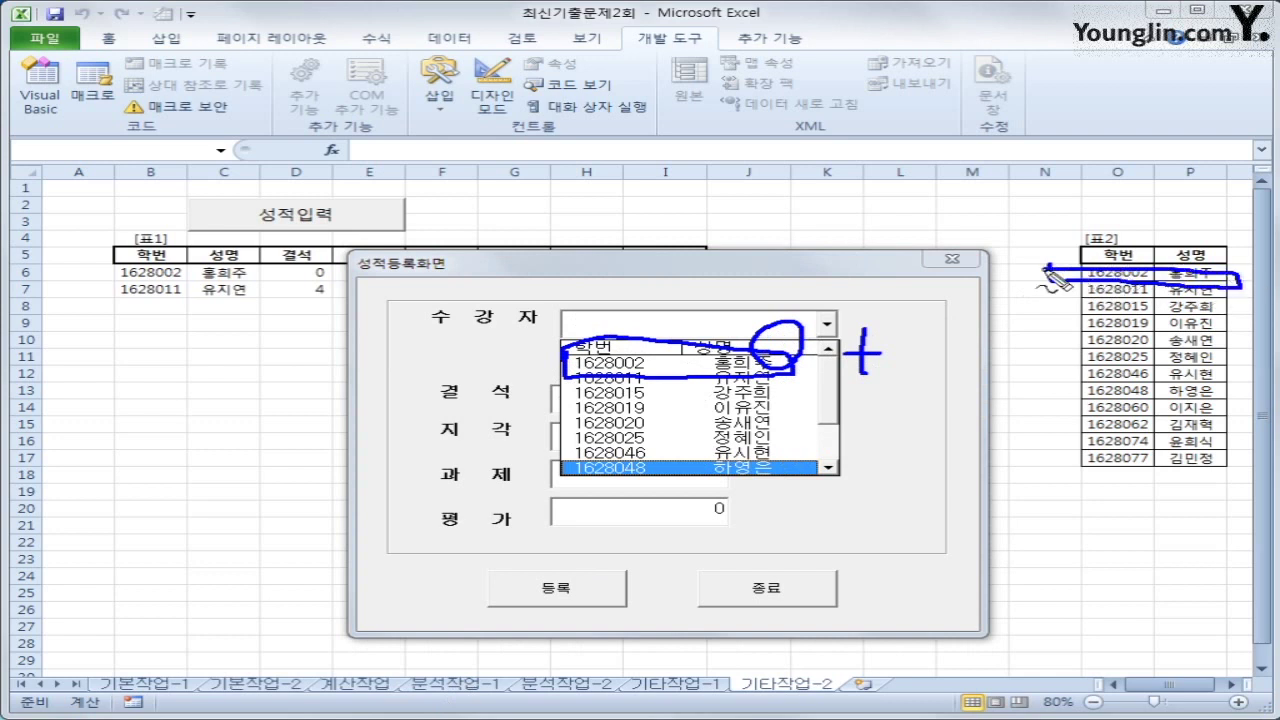
pyautogui.press('Escape')
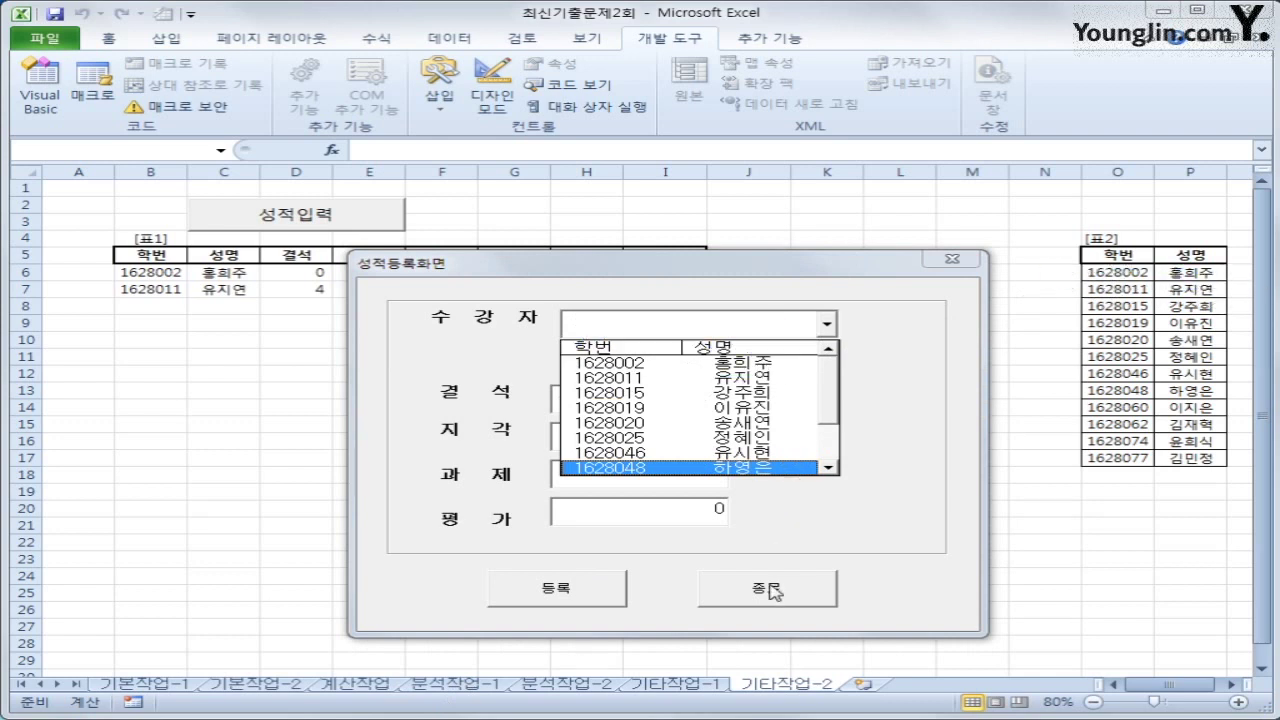
pyautogui.click(951, 258)
pyautogui.click(1097, 275)
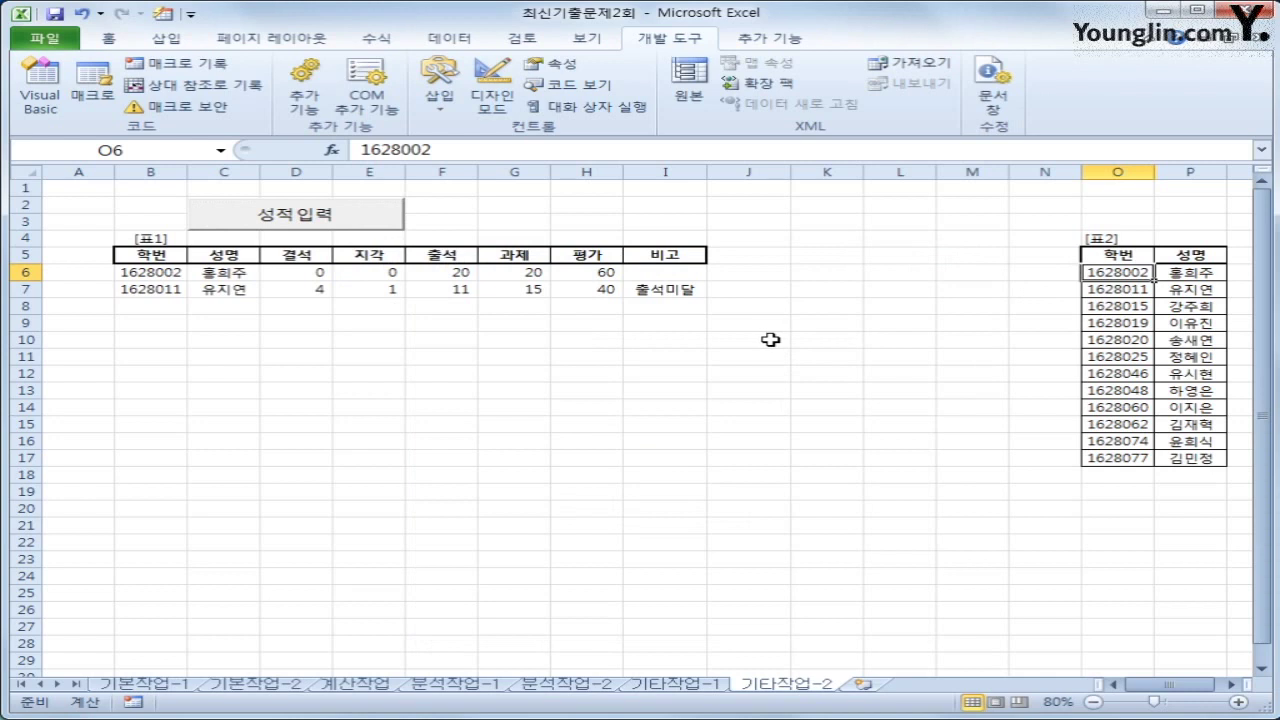
# Step: Open the code editor and create the cmd등록_Click procedure in the 성적등록화면 form's code
pyautogui.hotkey('alt', 'F11')
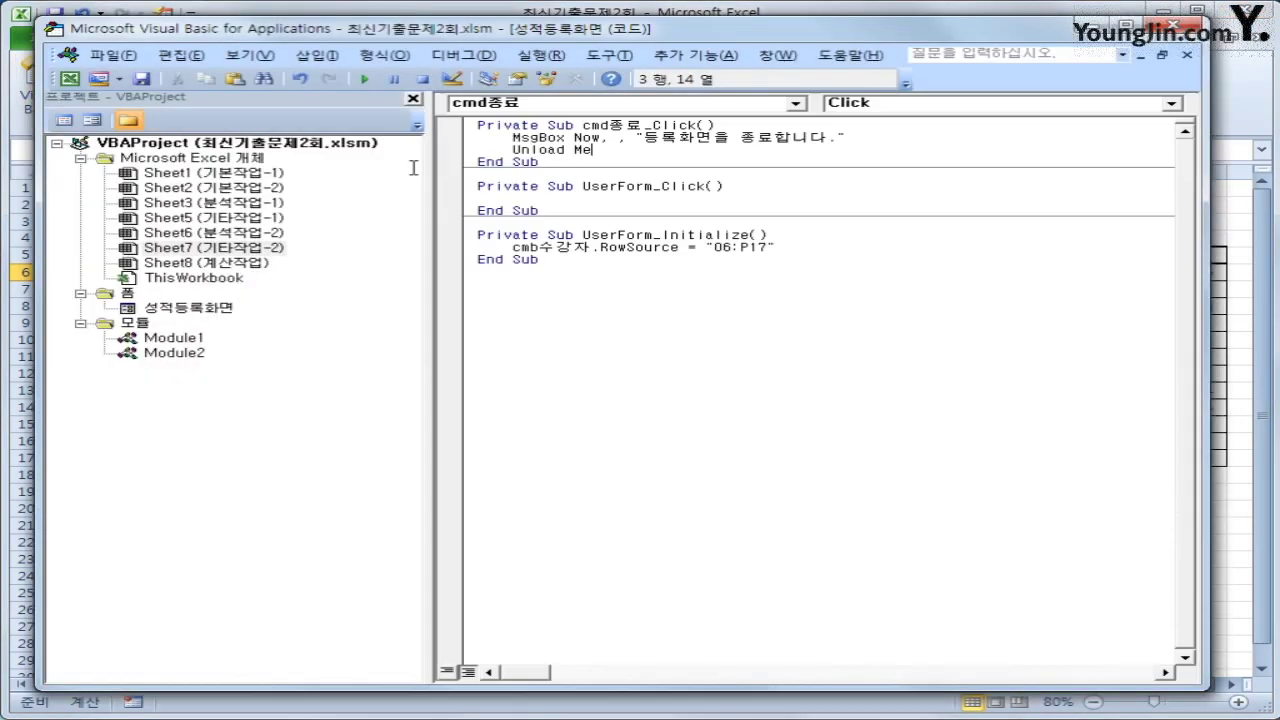
pyautogui.click(655, 104)
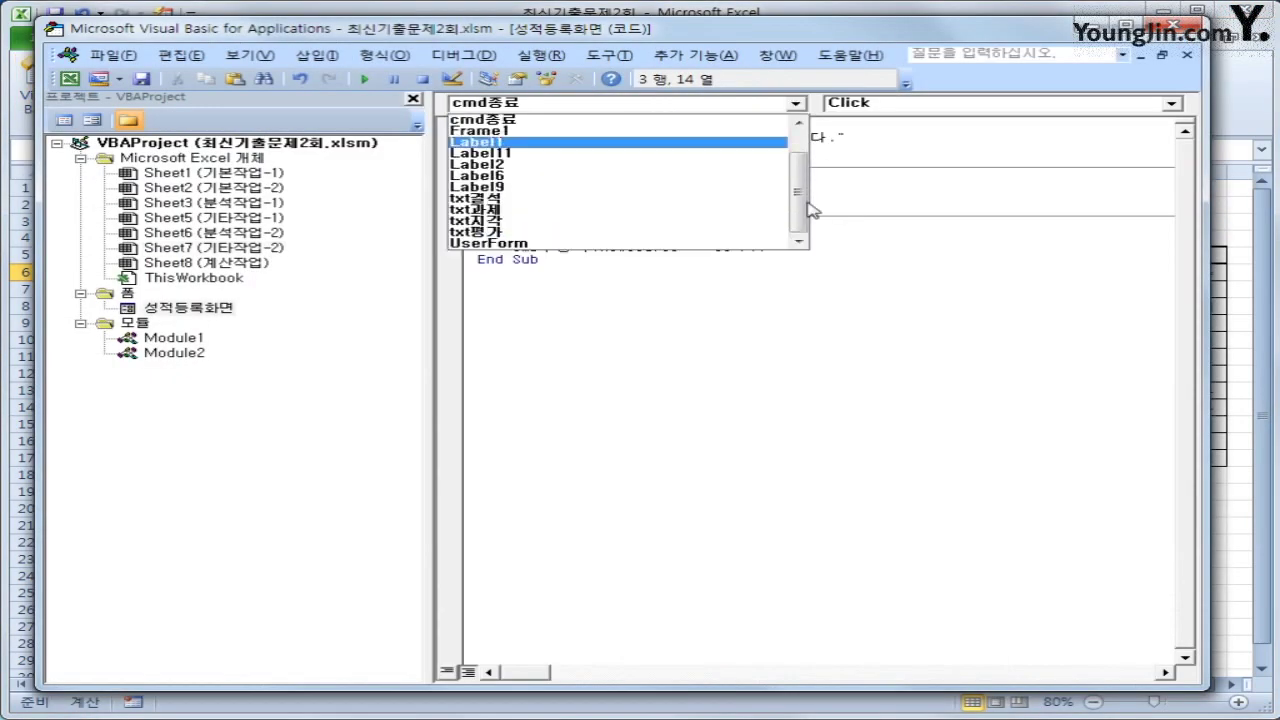
pyautogui.moveTo(808, 206); pyautogui.dragTo(803, 163)
pyautogui.click(651, 142)
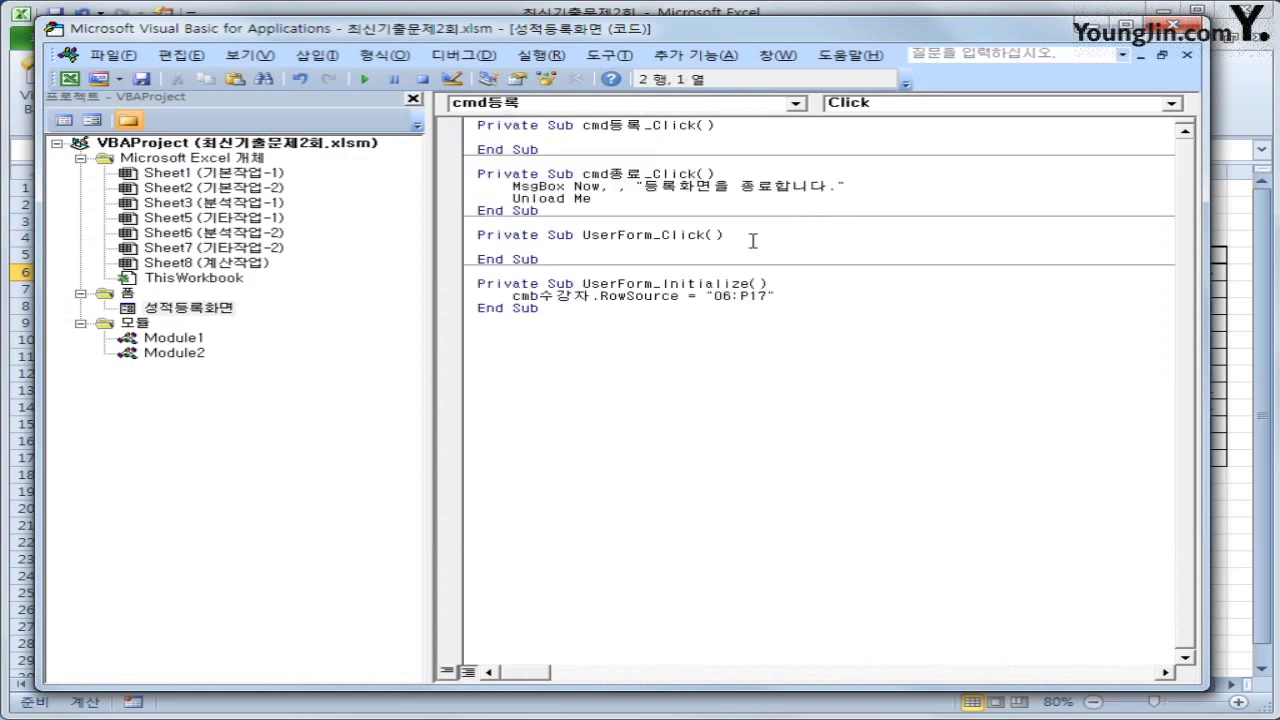
# Step: In cmd등록_Click, assign the next record's row with i = Range("B5").CurrentRegion.Rows.Count + 4
pyautogui.write('i = range("')
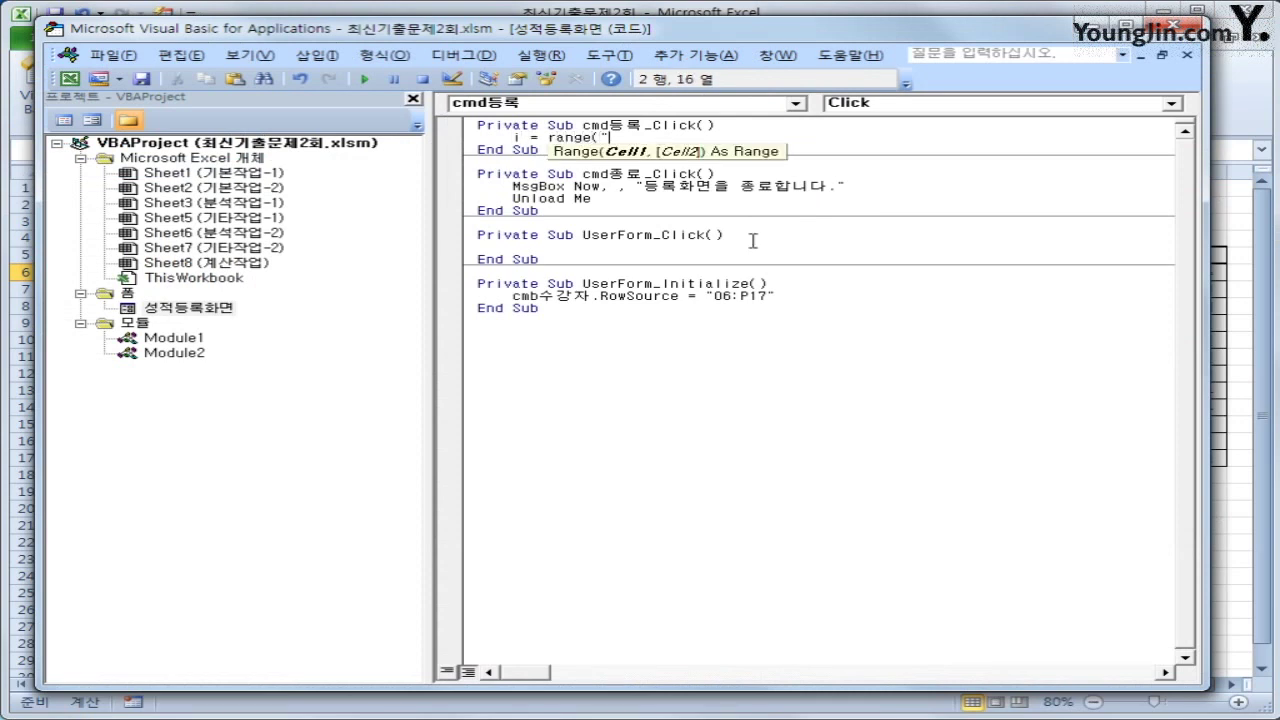
pyautogui.write('B5").')
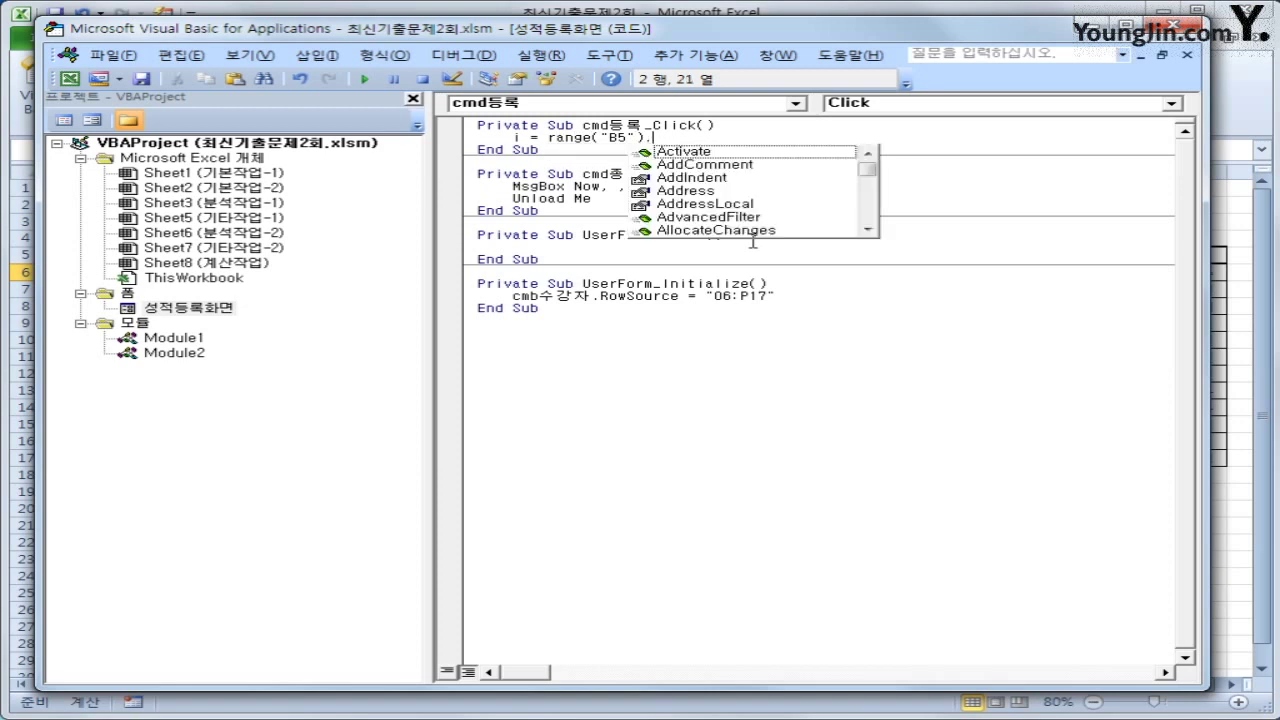
pyautogui.write('cur')
pyautogui.press('Down')
pyautogui.press('Tab')
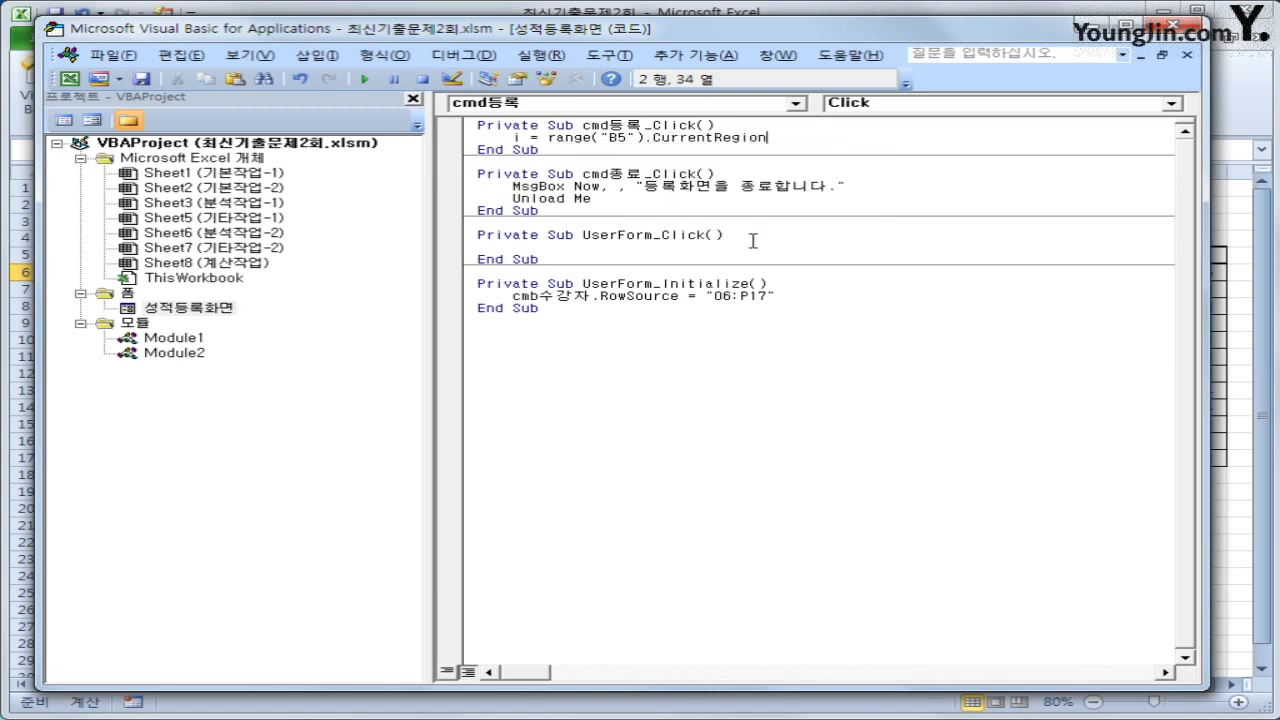
pyautogui.write('.ro')
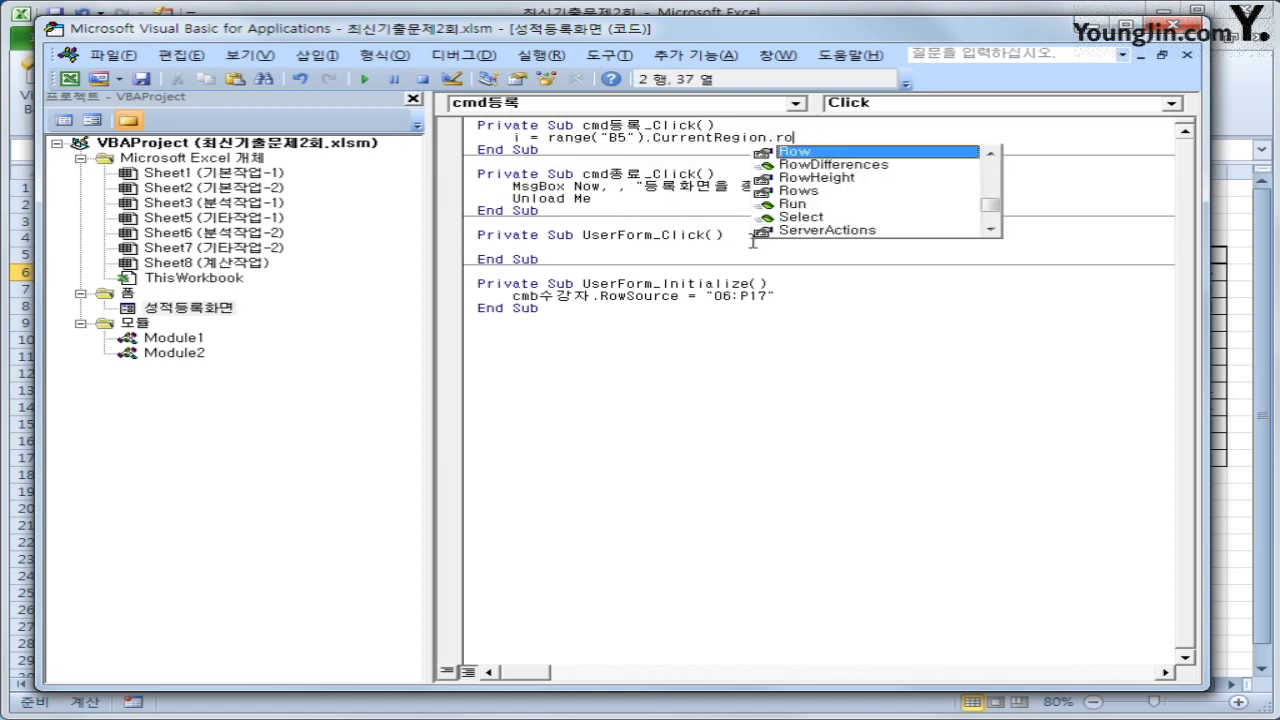
pyautogui.press('Down')
pyautogui.press('Down')
pyautogui.press('Down')
pyautogui.press('Tab')
pyautogui.write('.')
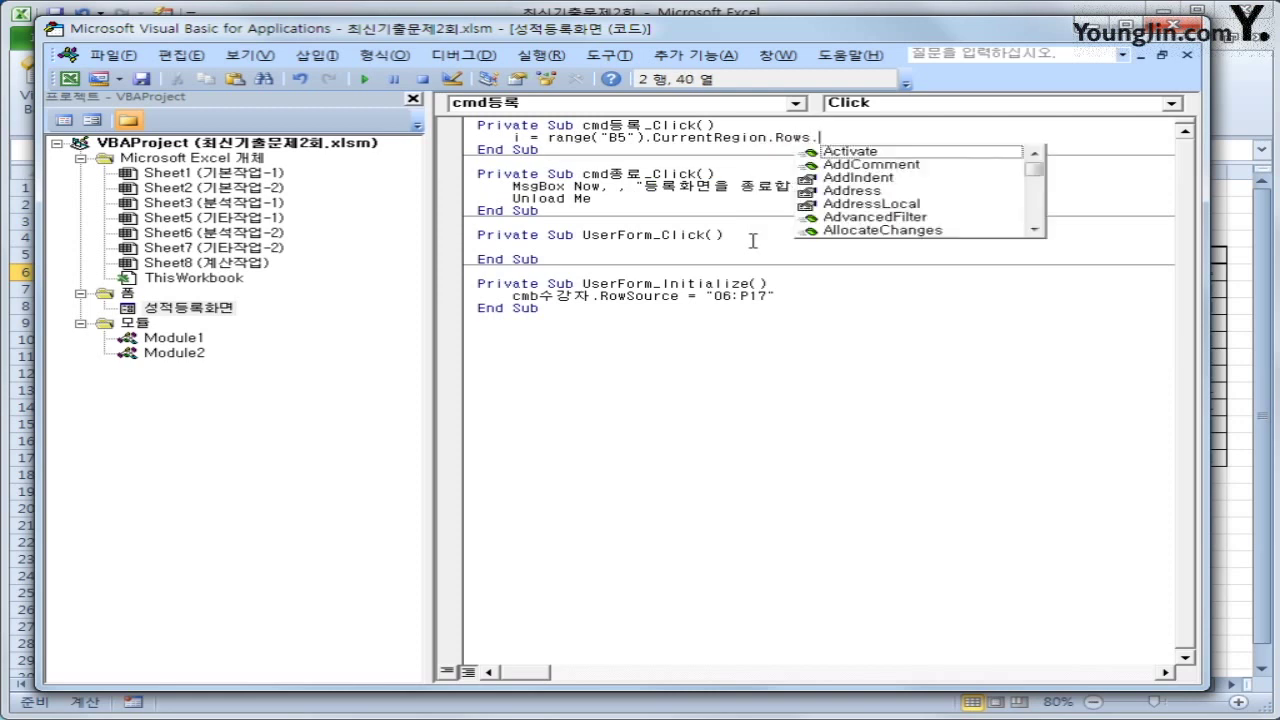
pyautogui.write('count ')
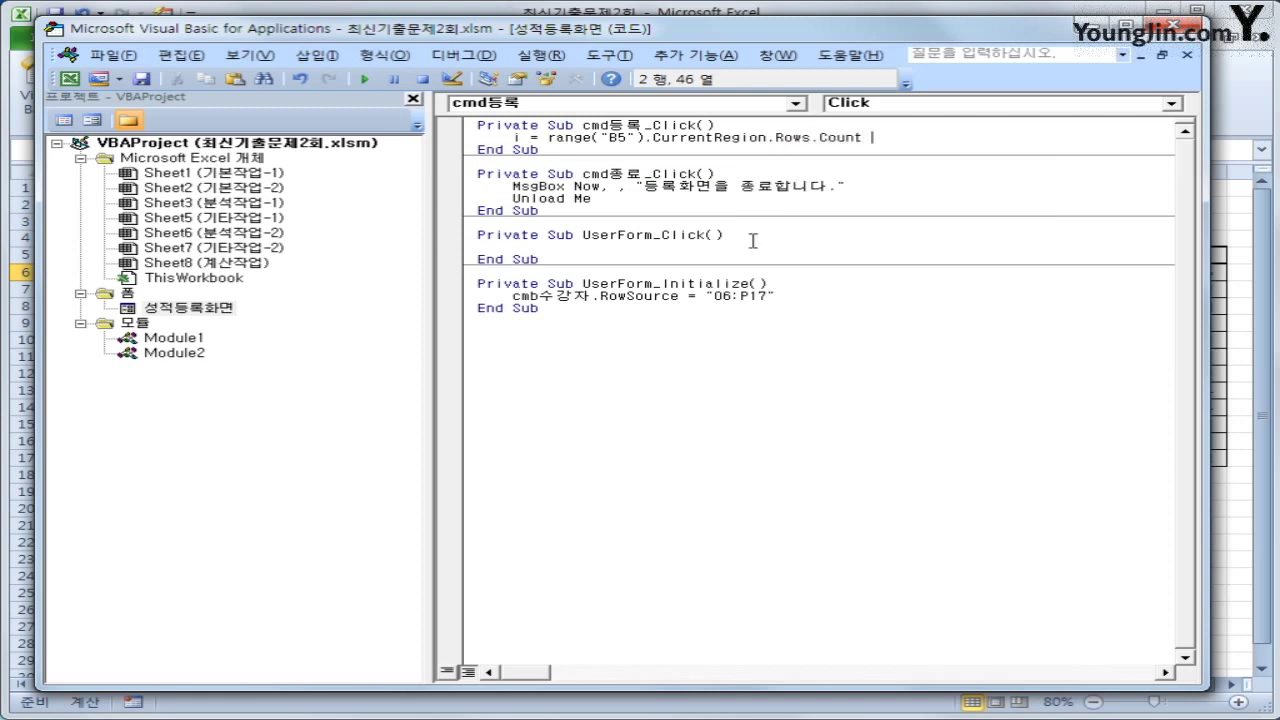
pyautogui.write('+ 4')
pyautogui.press('Return')
pyautogui.press('Return')
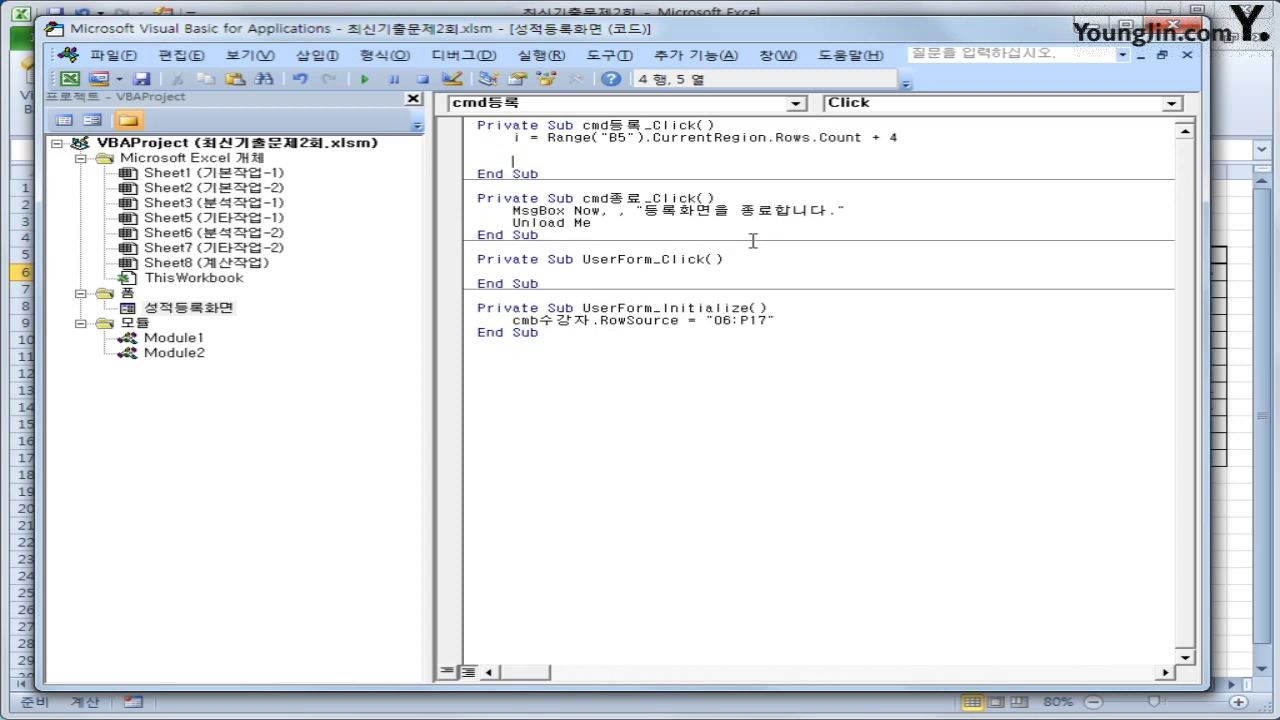
# Step: Add the 학번 line Cells(i, 2) = Cells(cmb수강자.ListIndex + 6, 15) to the cmd등록_Click procedure
pyautogui.write('cells(i,2)')
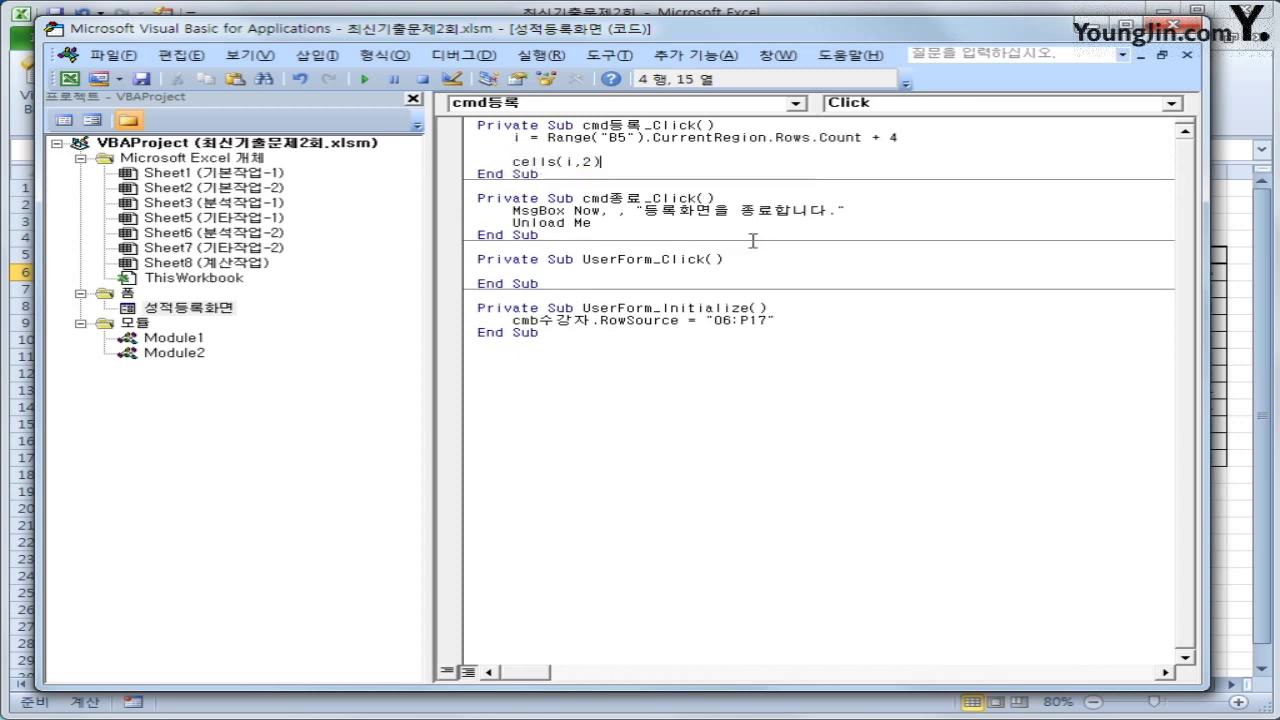
pyautogui.write(' = cells(cmb')
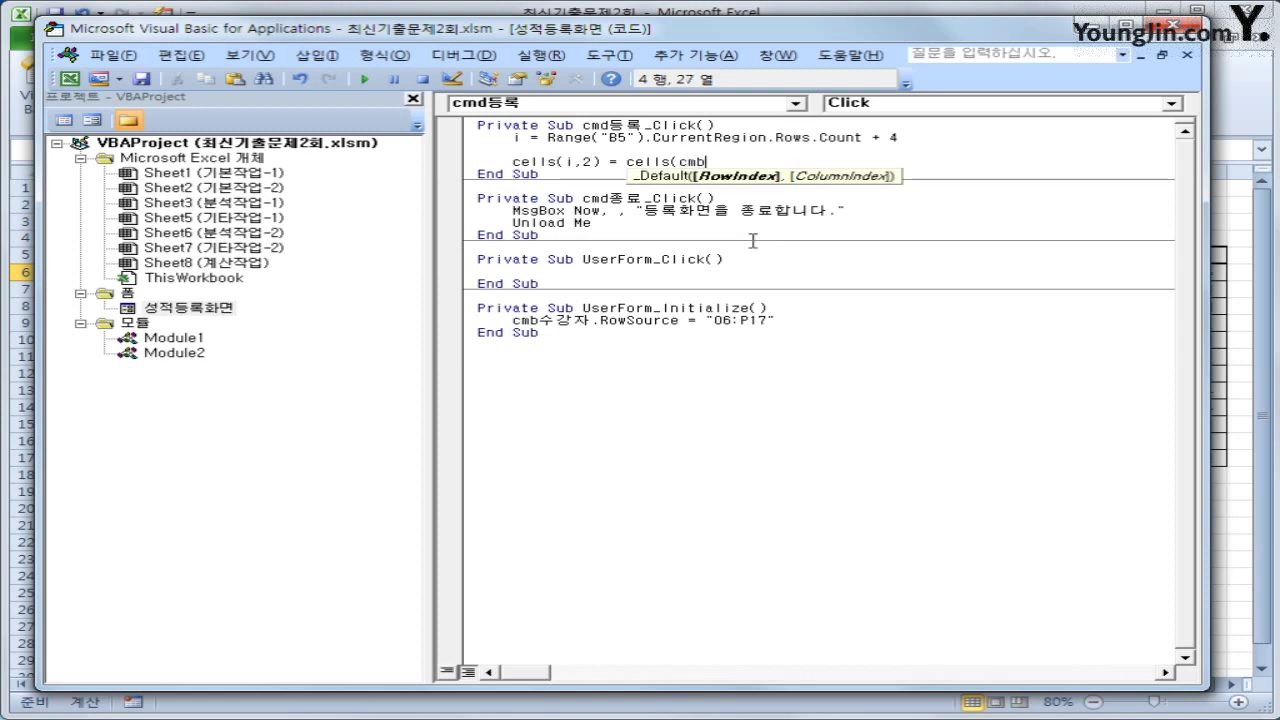
pyautogui.write('수강자.listin')
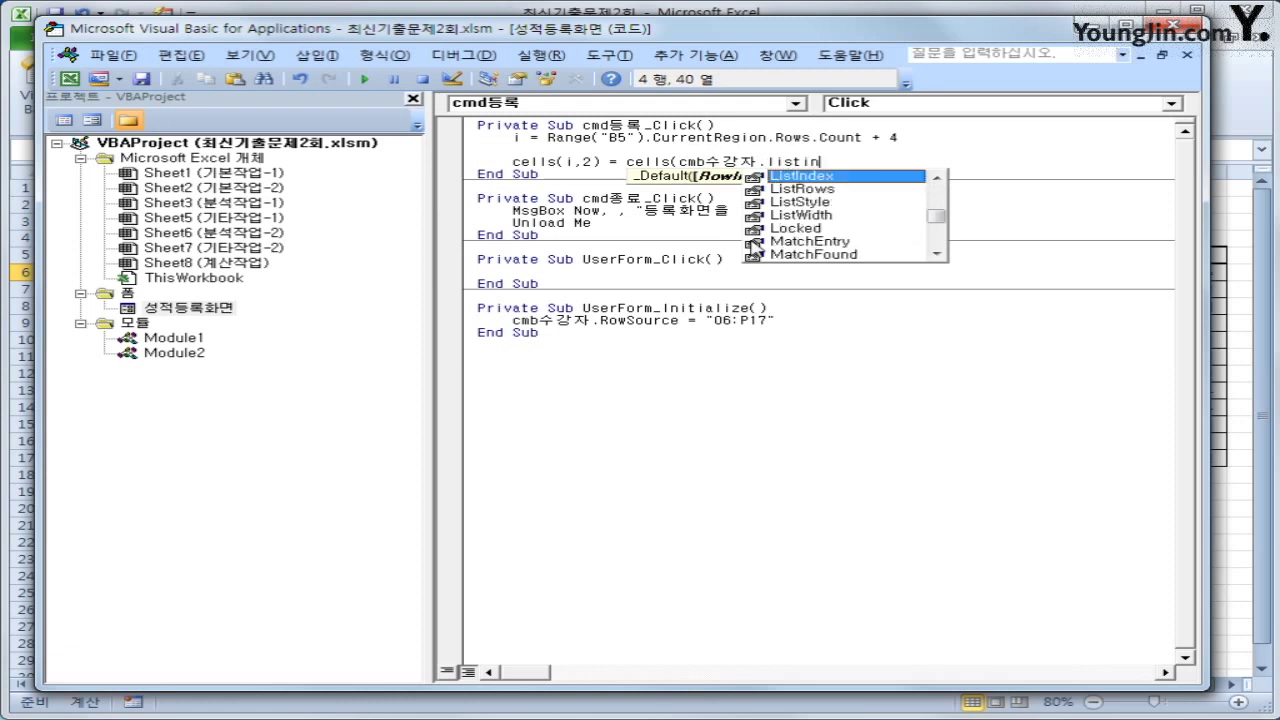
pyautogui.press('Tab')
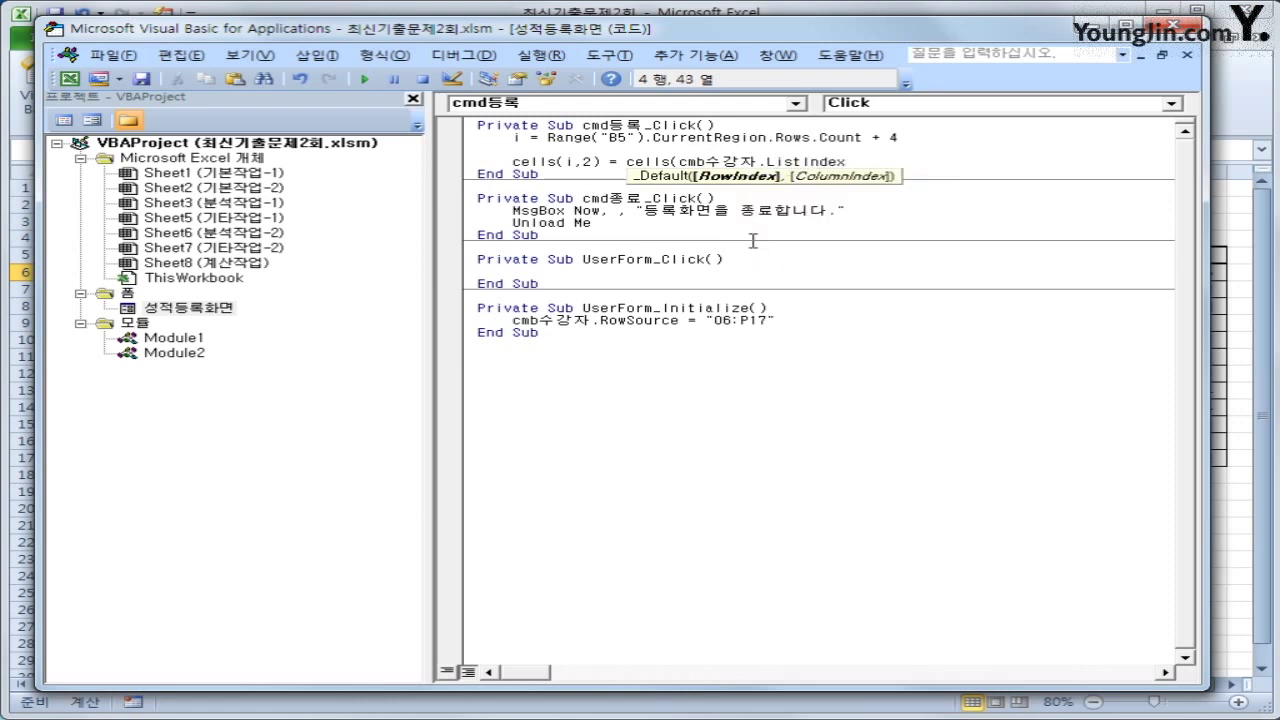
pyautogui.write('+ 6, ')
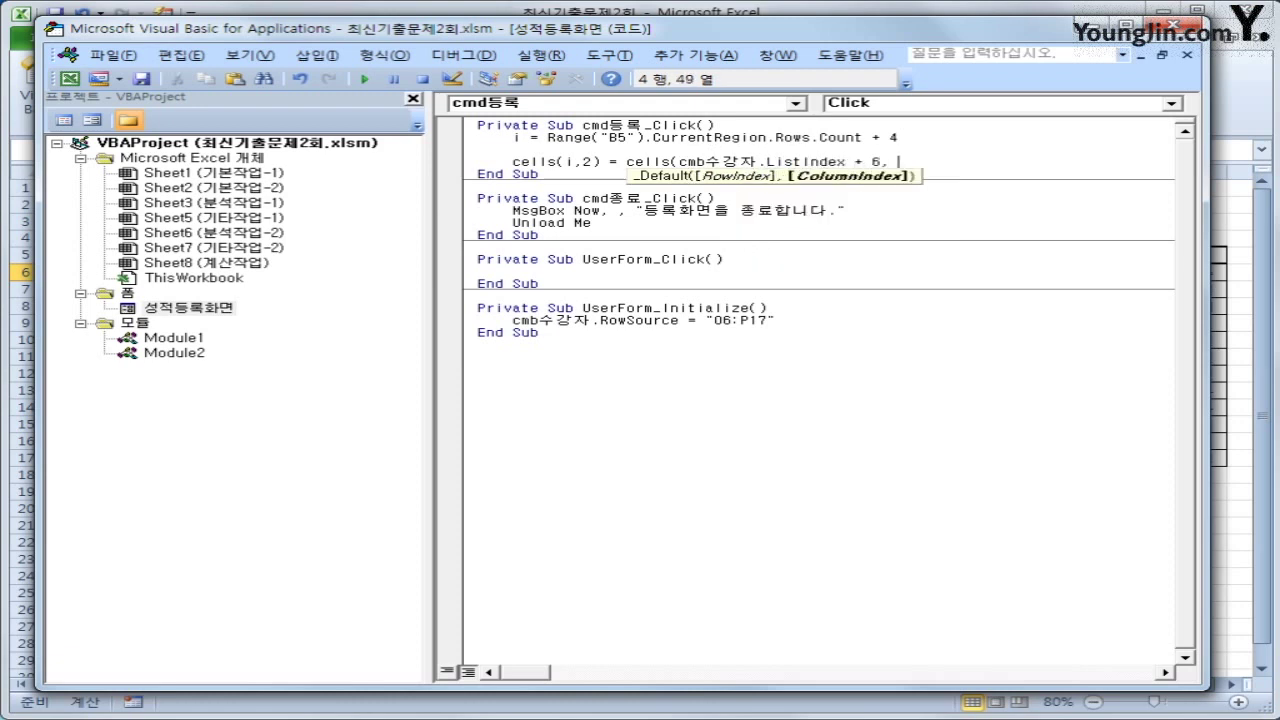
pyautogui.write('15)')
pyautogui.press('Return')
# Step: Duplicate the 학번 line and change the copy to Cells(i, 3) = Cells(cmb수강자.ListIndex + 6, 16) for the 성명 column
pyautogui.press('Up')
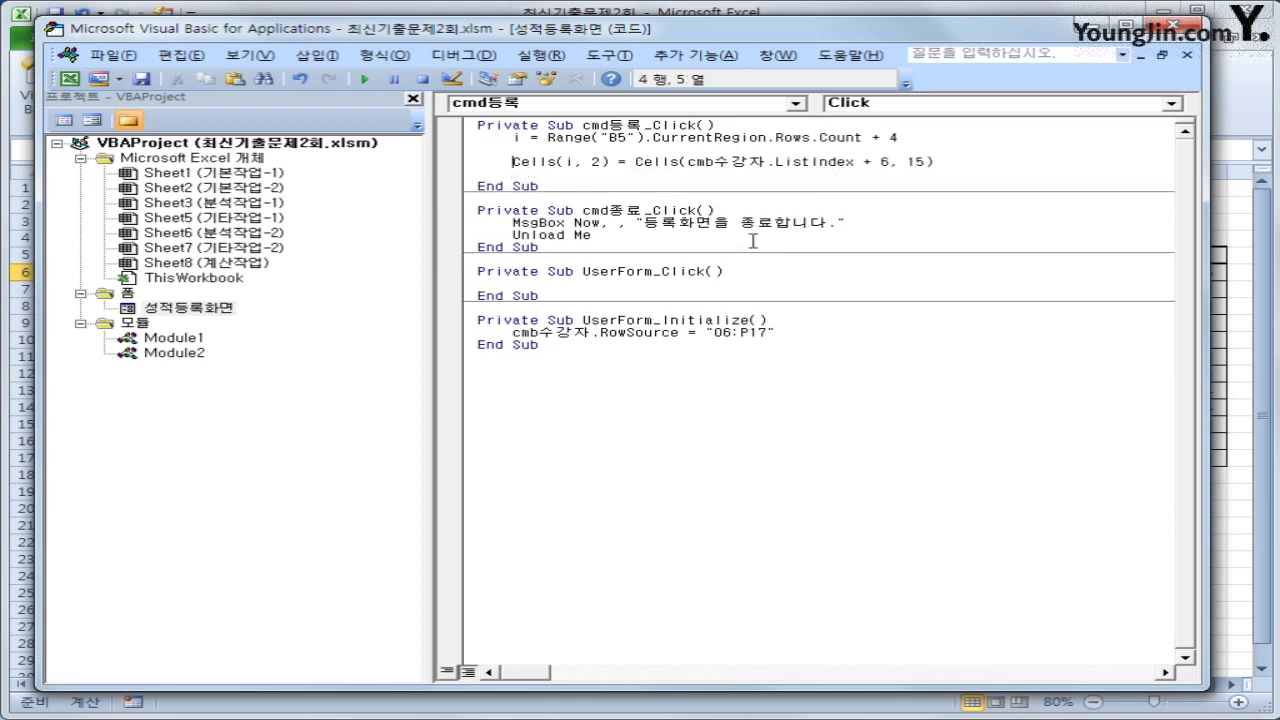
pyautogui.hotkey('shift', 'End')
pyautogui.hotkey('ctrl', 'c')
pyautogui.press('End')
pyautogui.press('Return')
pyautogui.hotkey('ctrl', 'v')
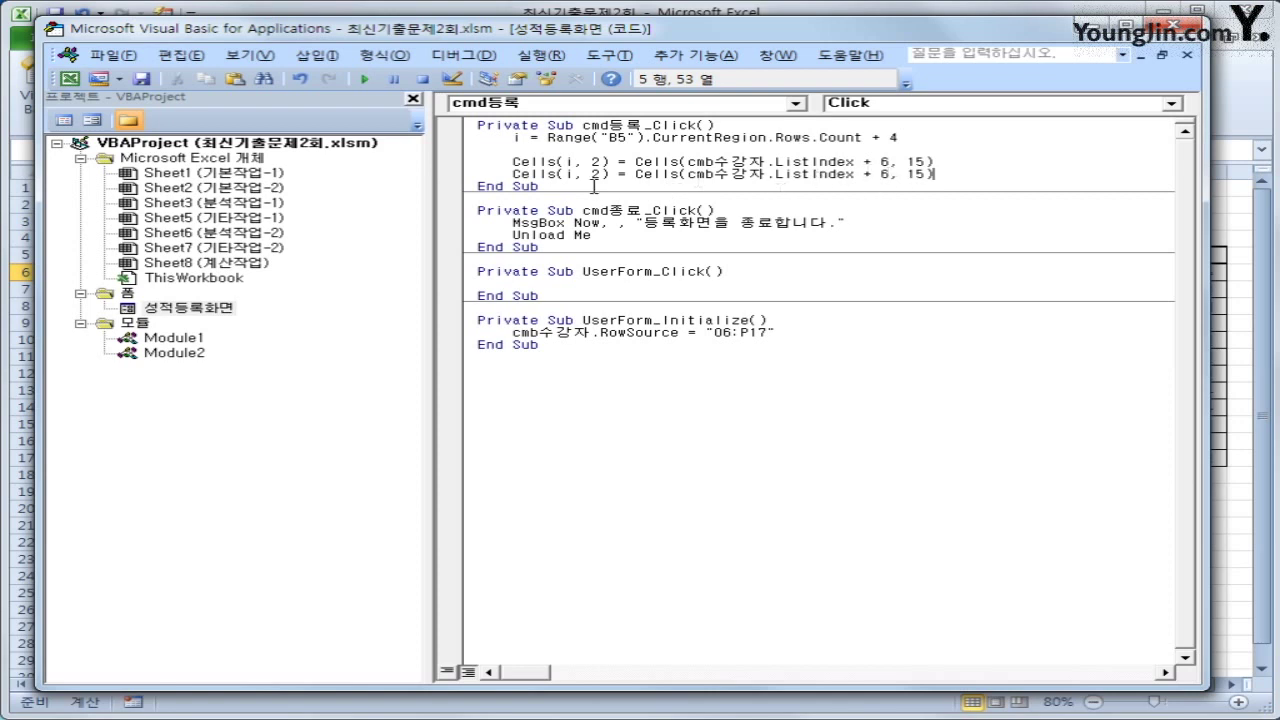
pyautogui.doubleClick(594, 174)
pyautogui.write('3')
pyautogui.moveTo(914, 174); pyautogui.dragTo(926, 175)
pyautogui.write('6')
pyautogui.click(958, 174)
pyautogui.press('Return')
# Step: Add the line Cells(i, 4) = txt결석.Value to write the absences into column 4
pyautogui.write('c')
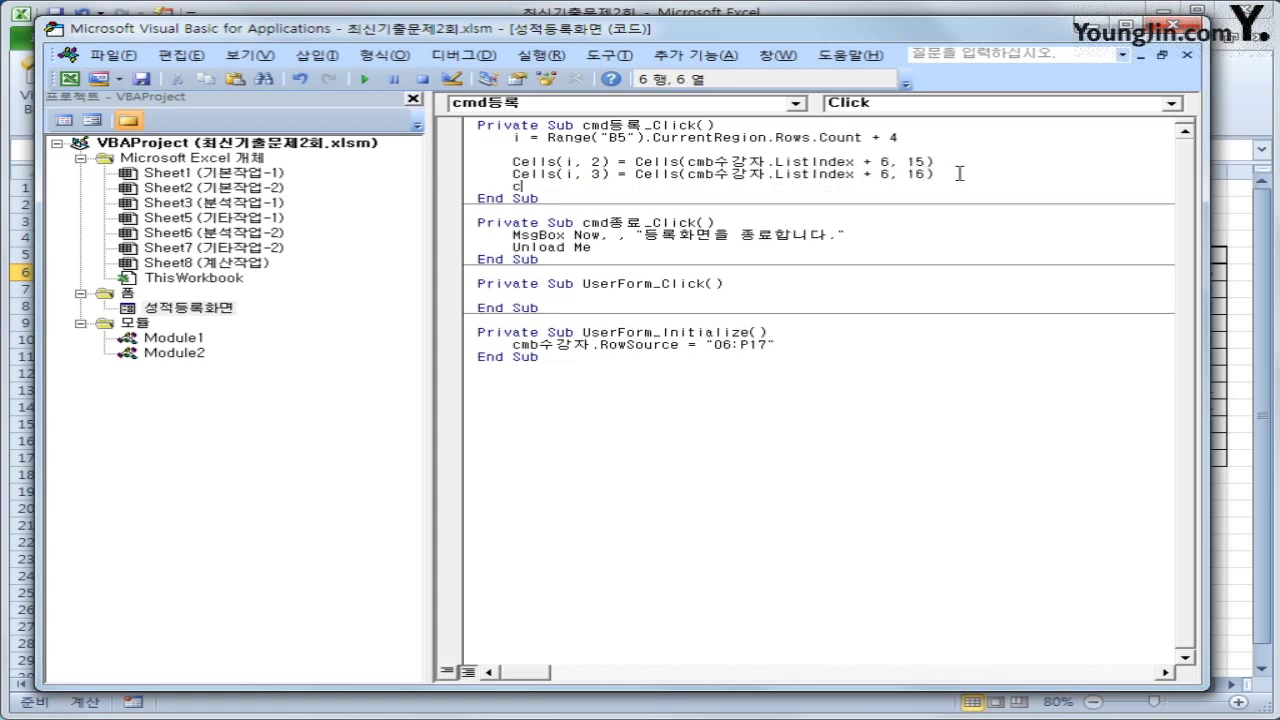
pyautogui.write('ells(i,4')
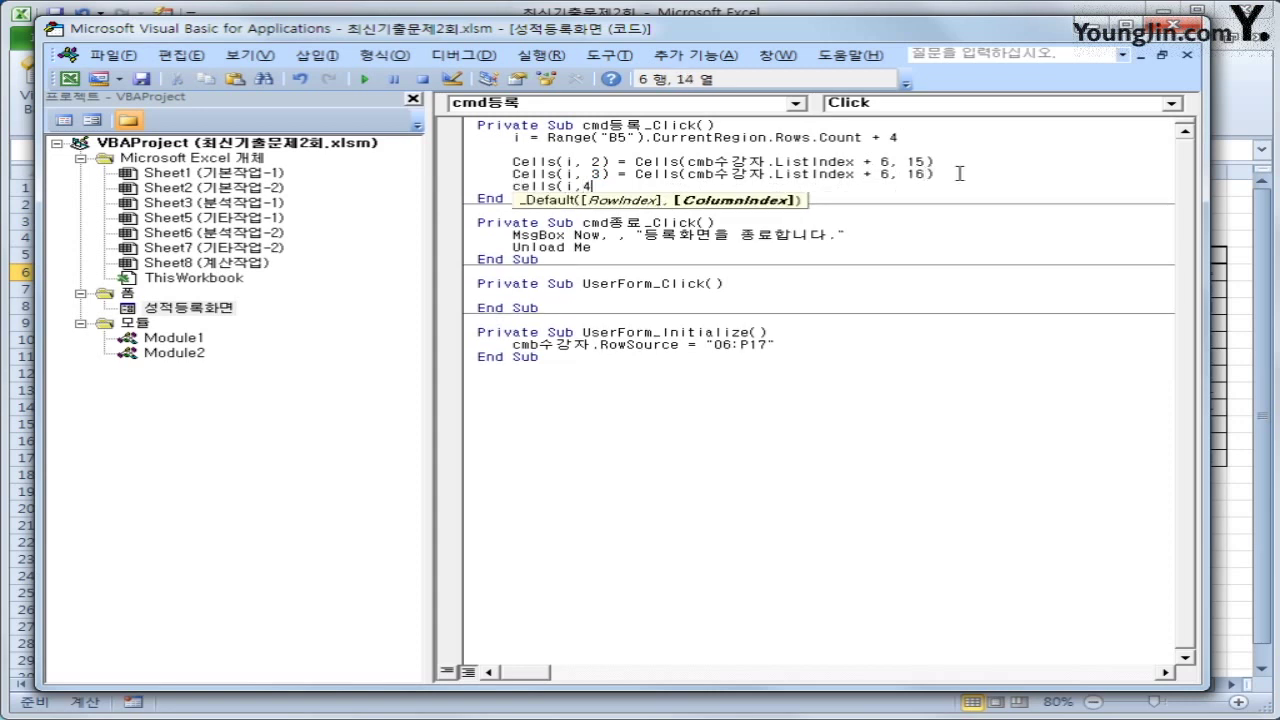
pyautogui.write(') = txt')
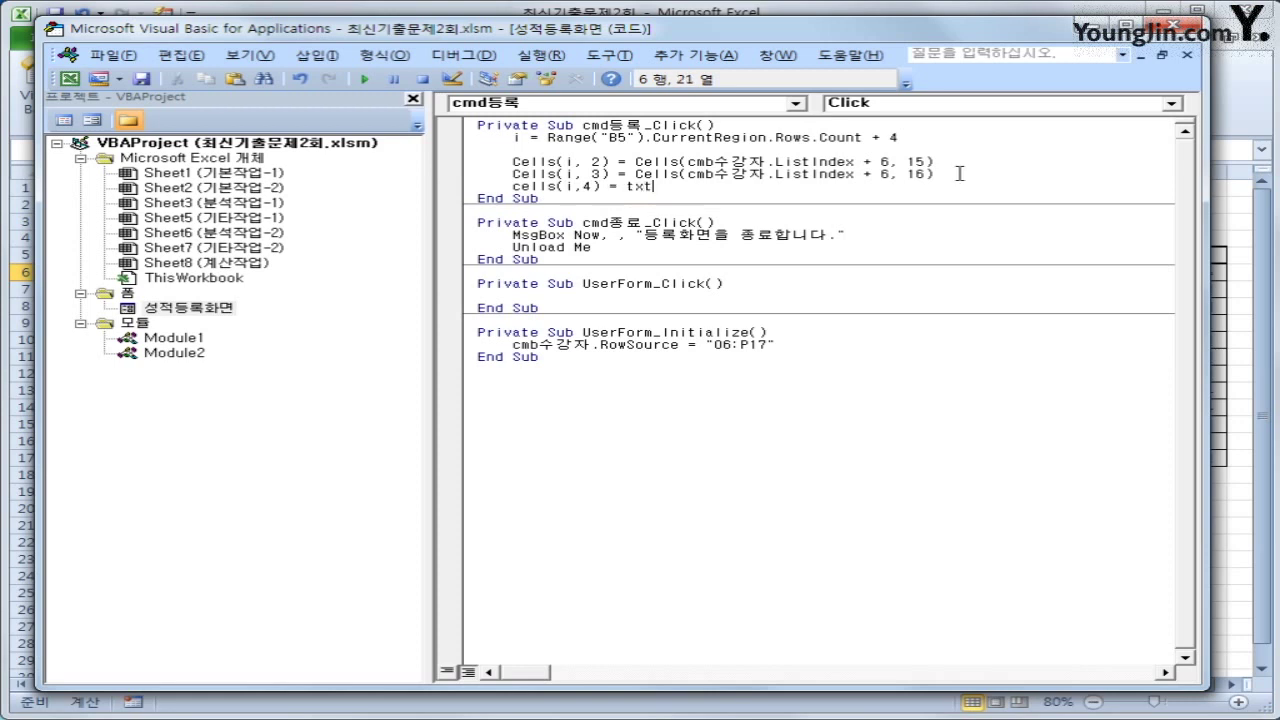
pyautogui.write('결석.val')
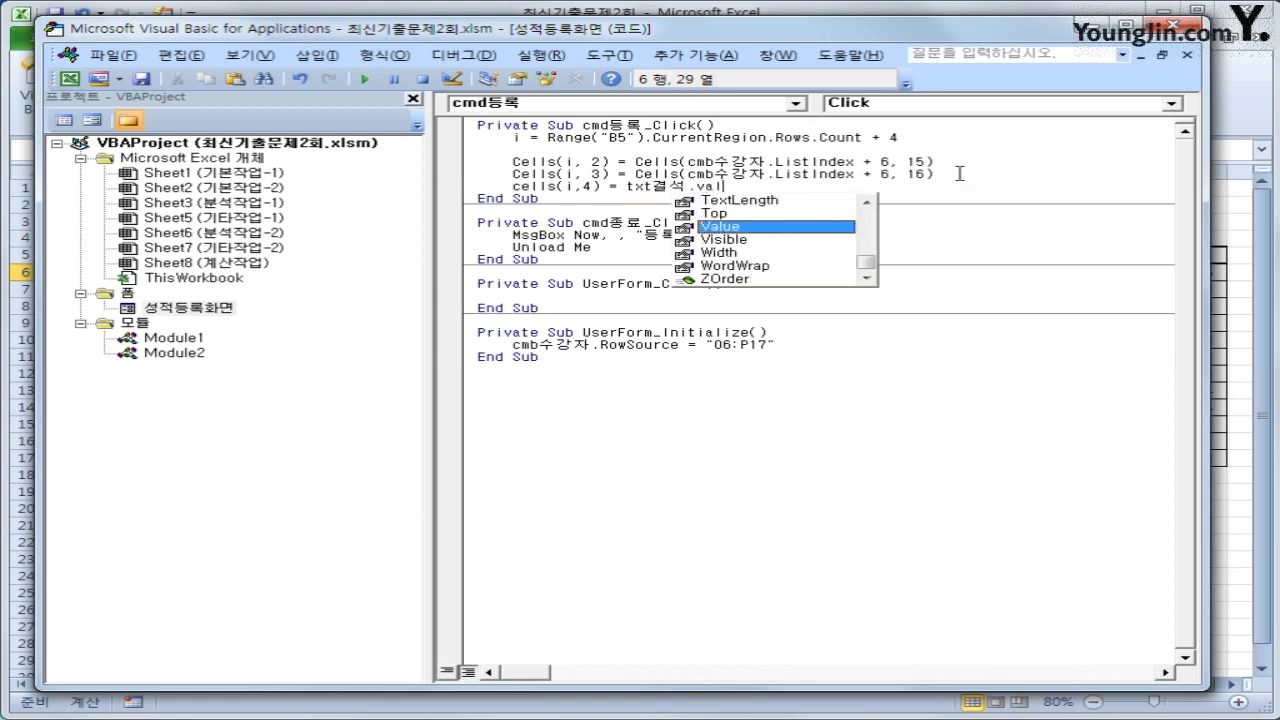
pyautogui.press('Return')
# Step: Duplicate the 결석 line and change the copy to Cells(i, 5) = txt지각.Value
pyautogui.press('Up')
pyautogui.hotkey('shift', 'End')
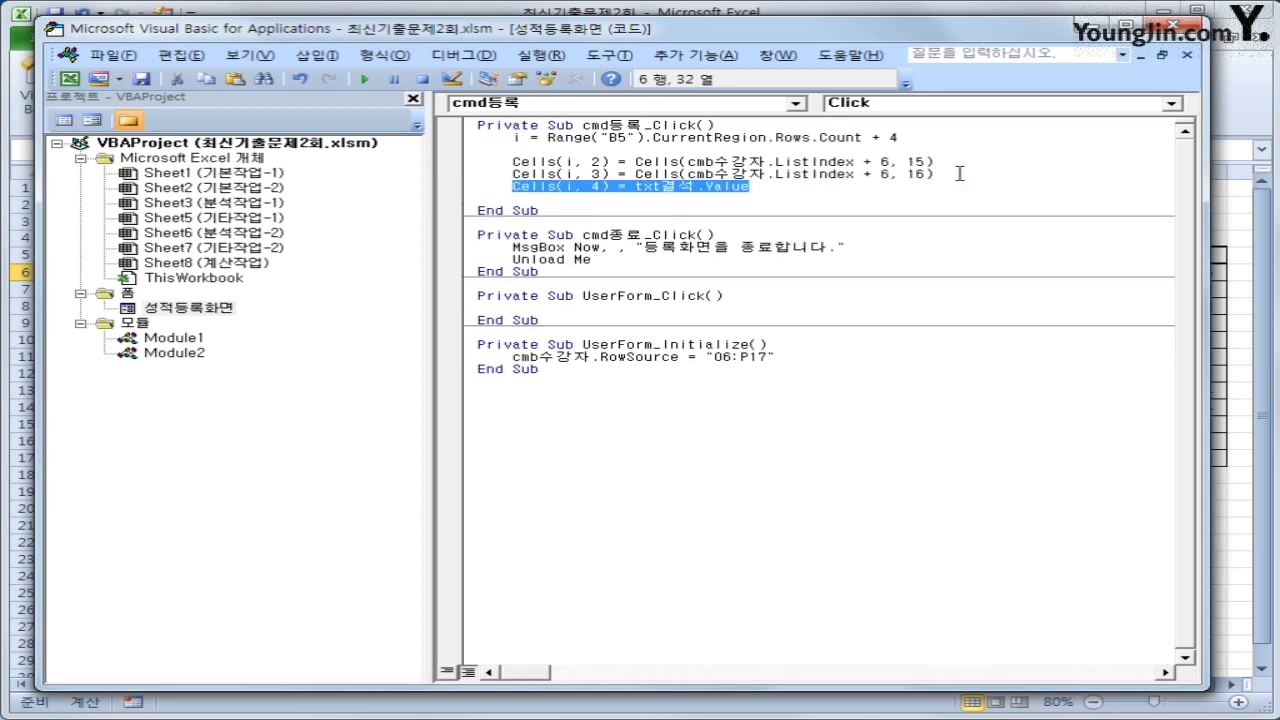
pyautogui.hotkey('ctrl', 'c')
pyautogui.press('Down')
pyautogui.hotkey('ctrl', 'v')
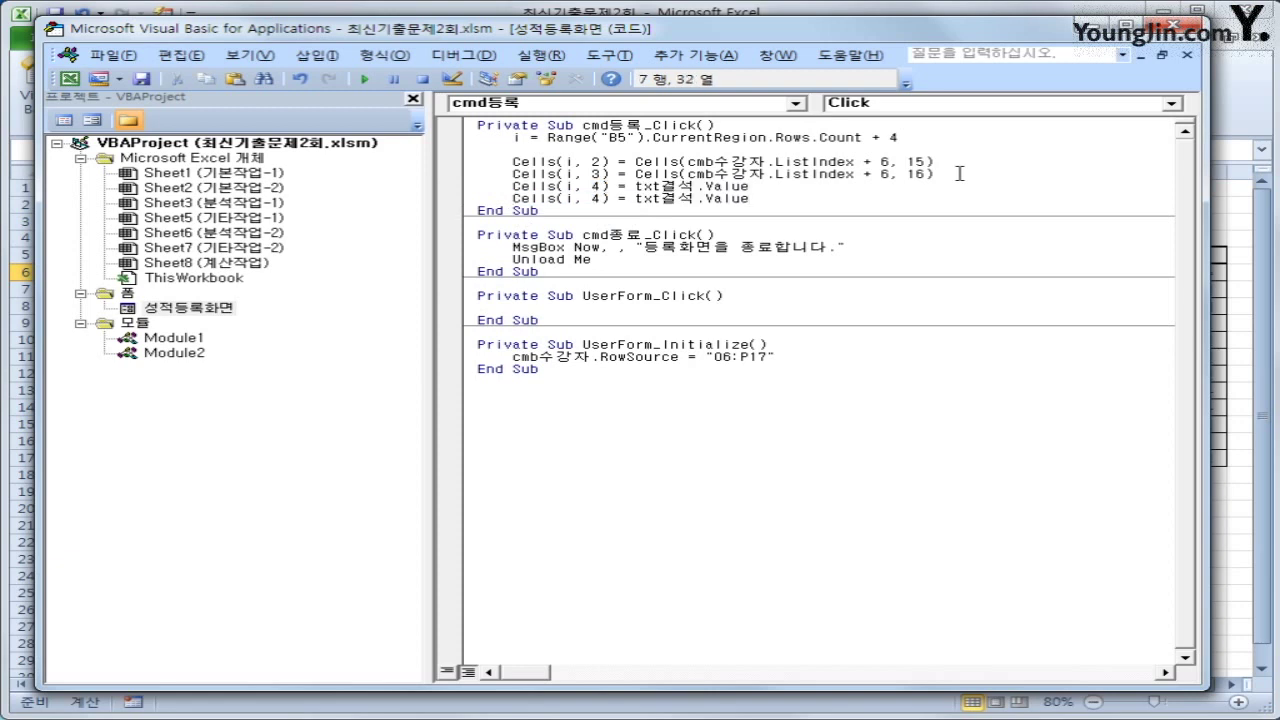
pyautogui.press('Home')
pyautogui.press('Right')
pyautogui.press('Right')
pyautogui.press('Right')
pyautogui.press('Right')
pyautogui.press('Right')
pyautogui.press('Right')
pyautogui.press('Right')
pyautogui.press('Right')
pyautogui.press('Right')
pyautogui.press('Delete')
pyautogui.write('5')
pyautogui.press('Right')
pyautogui.press('Right')
pyautogui.press('Right')
pyautogui.press('Right')
pyautogui.press('Right')
pyautogui.press('Right')
pyautogui.press('Delete')
pyautogui.press('Delete')
pyautogui.write('지각')
pyautogui.press('End')
pyautogui.press('Return')
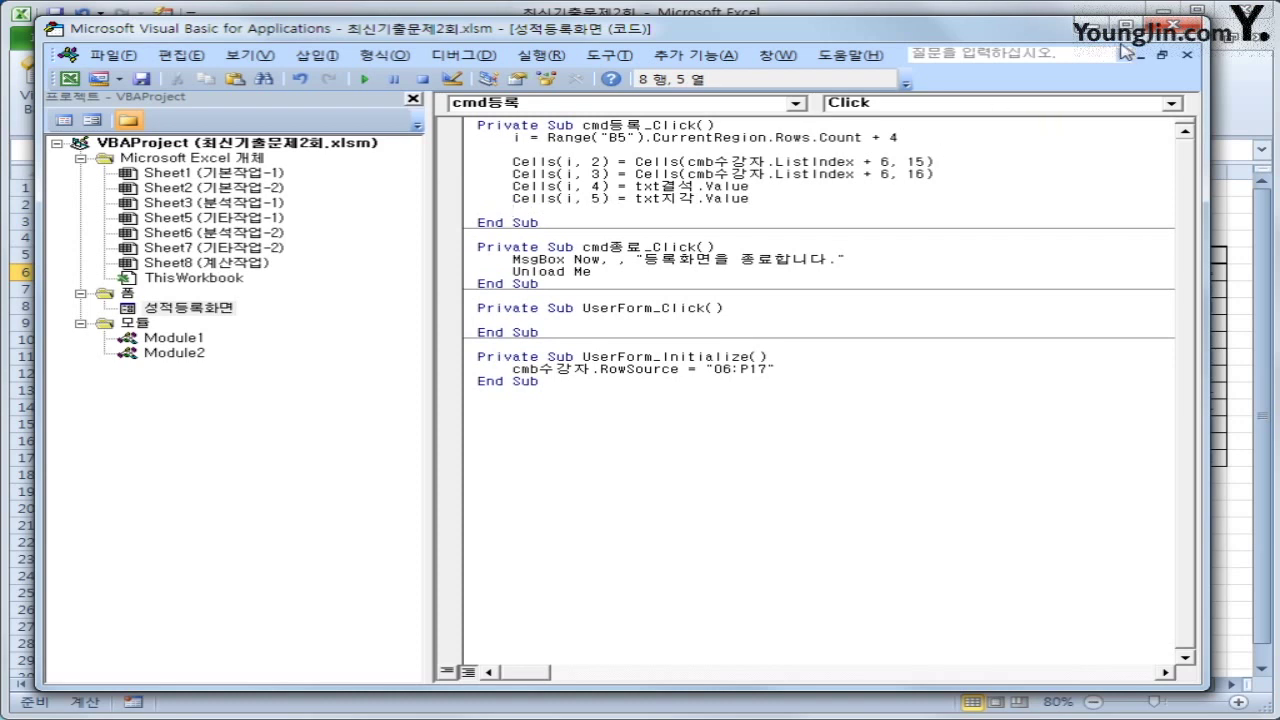
# Step: Return to the worksheet, compare the 성적등록화면 form's input fields with the columns of [표1], and close the form
pyautogui.click(1190, 26)
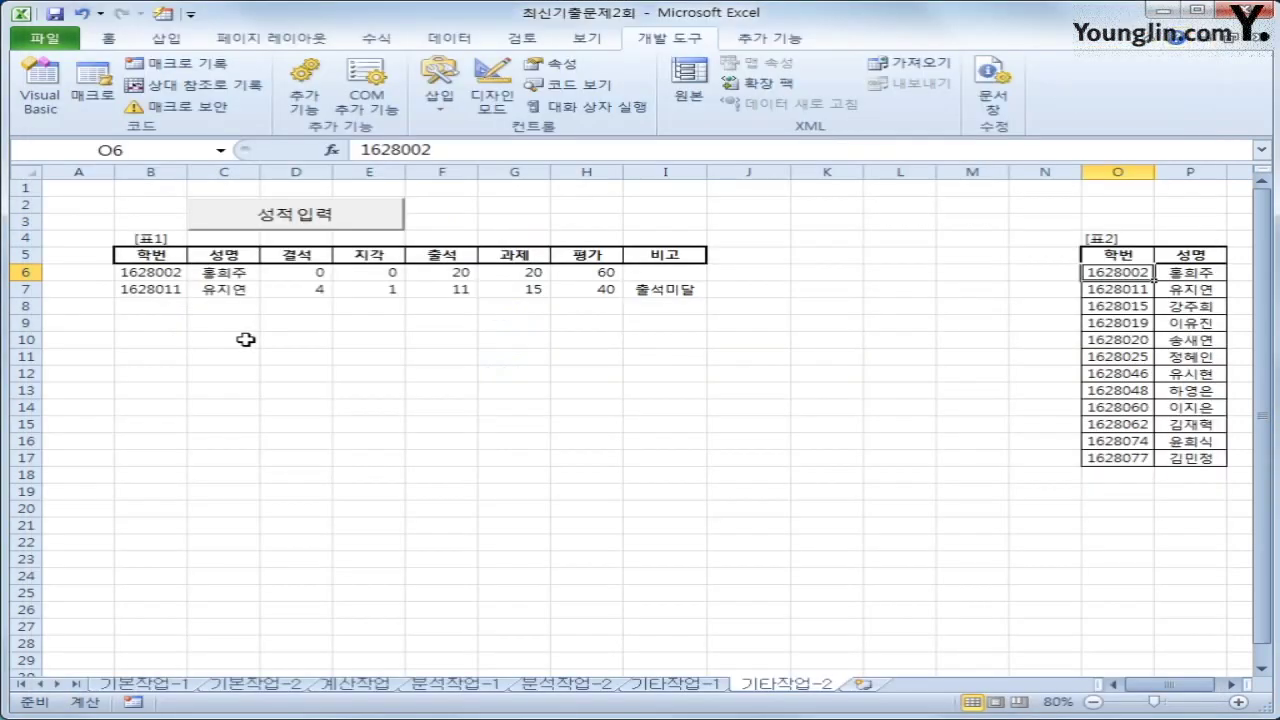
pyautogui.click(312, 256)
pyautogui.click(355, 256)
pyautogui.click(362, 225)
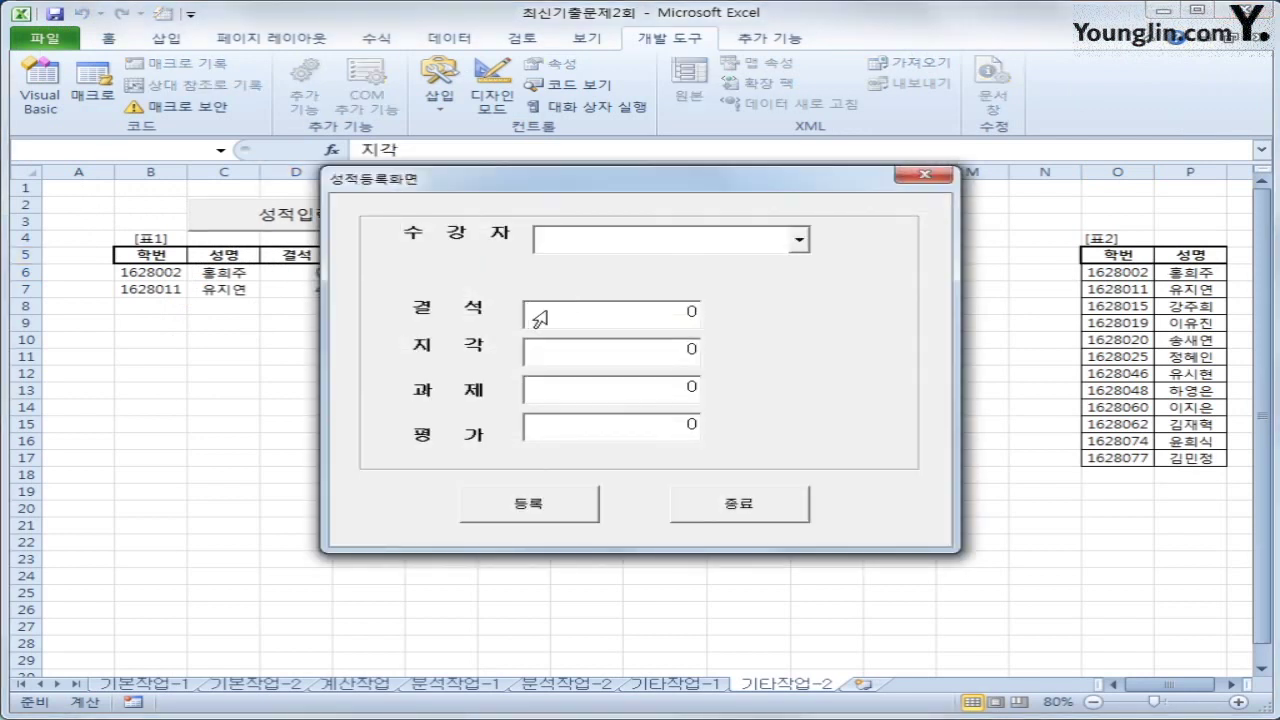
pyautogui.moveTo(618, 177); pyautogui.dragTo(713, 288)
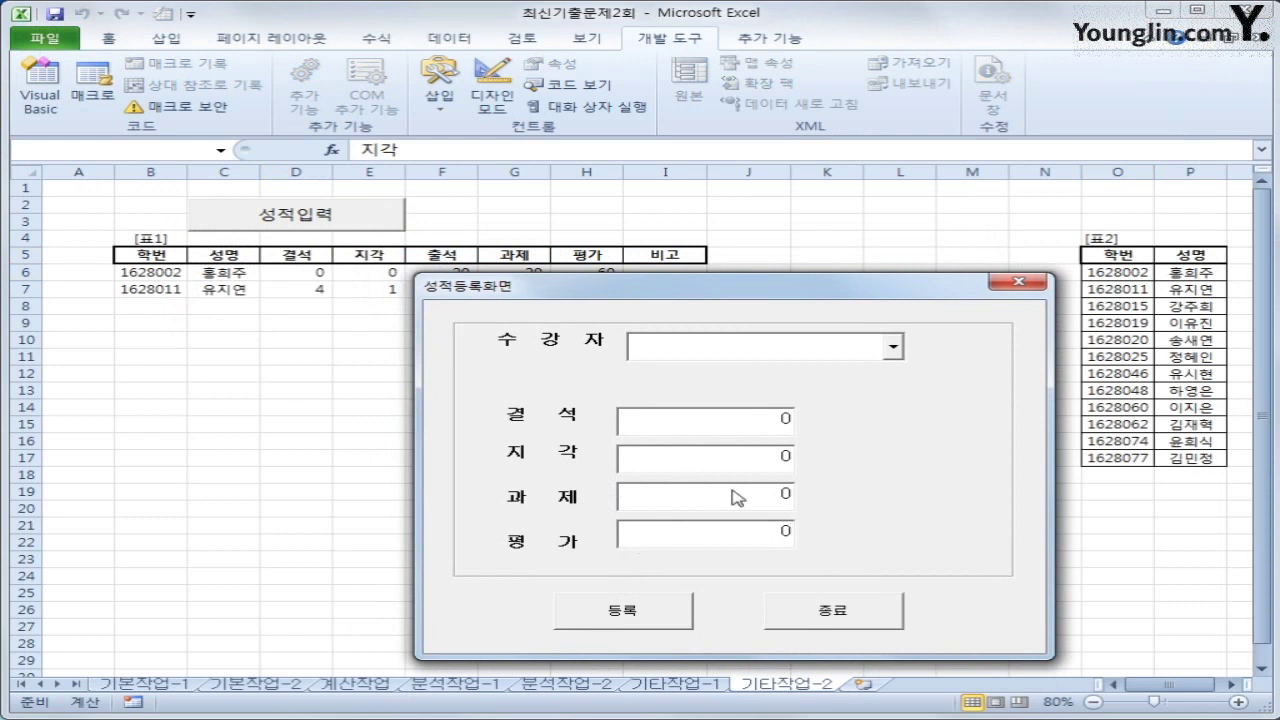
pyautogui.click(1018, 282)
pyautogui.click(459, 272)
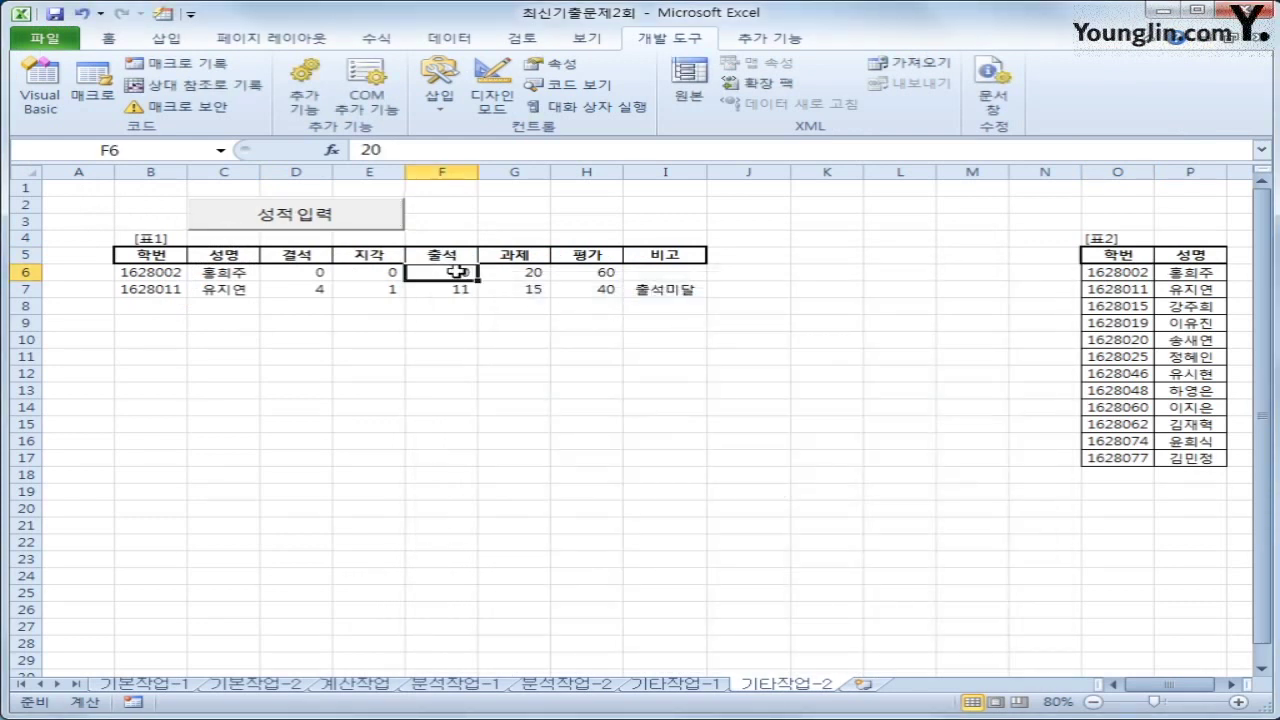
# Step: Back in the form's code, add the 출석 line Cells(i, 6) = 20 - (Cells(i, 4) * 2 + Cells(i, 5) * 1)
pyautogui.click(40, 88)
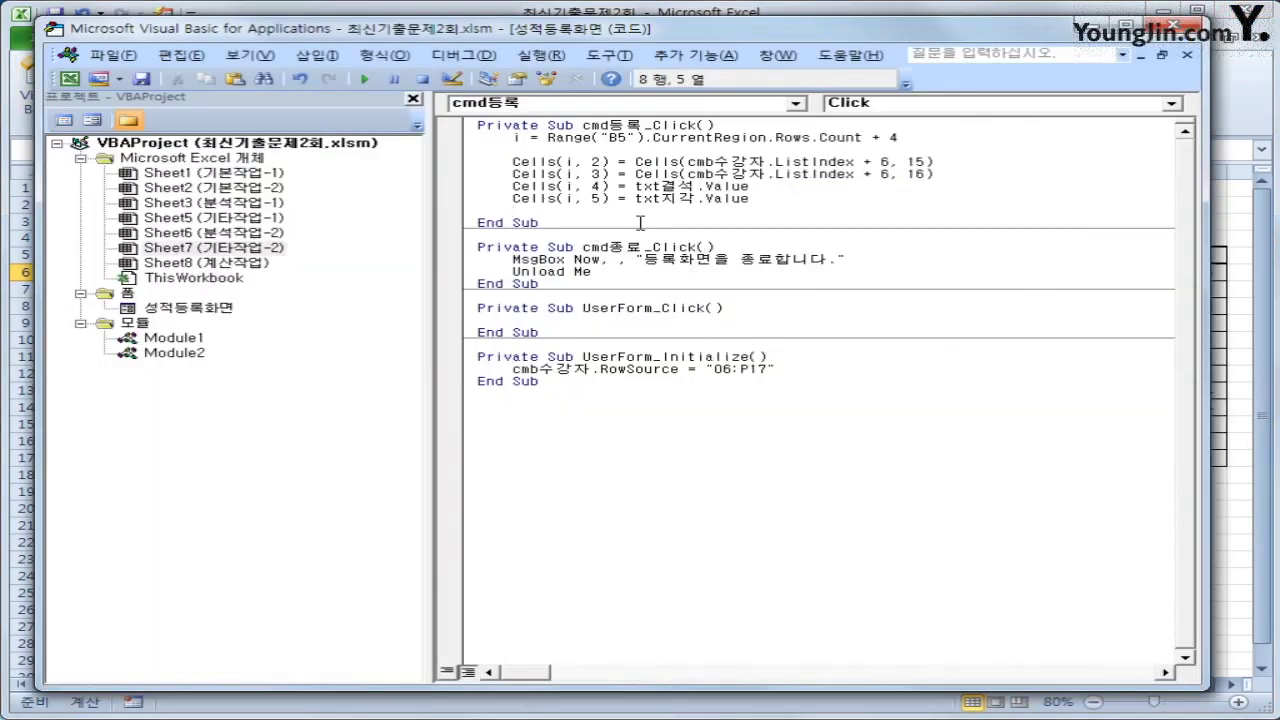
pyautogui.hotkey('ctrl', 'v')
pyautogui.press('Home')
pyautogui.press('Right')
pyautogui.press('Right')
pyautogui.press('Right')
pyautogui.press('Right')
pyautogui.press('Right')
pyautogui.press('Right')
pyautogui.press('Right')
pyautogui.press('Right')
pyautogui.press('Right')
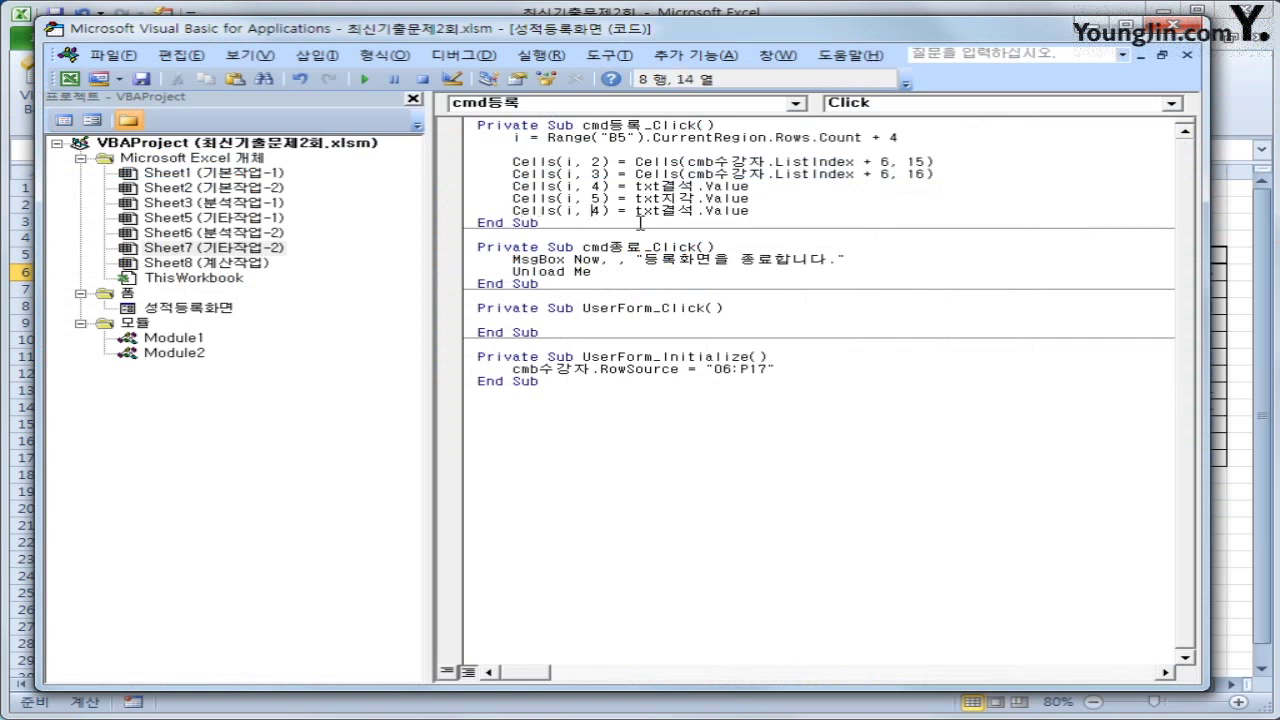
pyautogui.write('6')
pyautogui.press('Delete')
pyautogui.press('Right')
pyautogui.press('Right')
pyautogui.hotkey('shift', 'End')
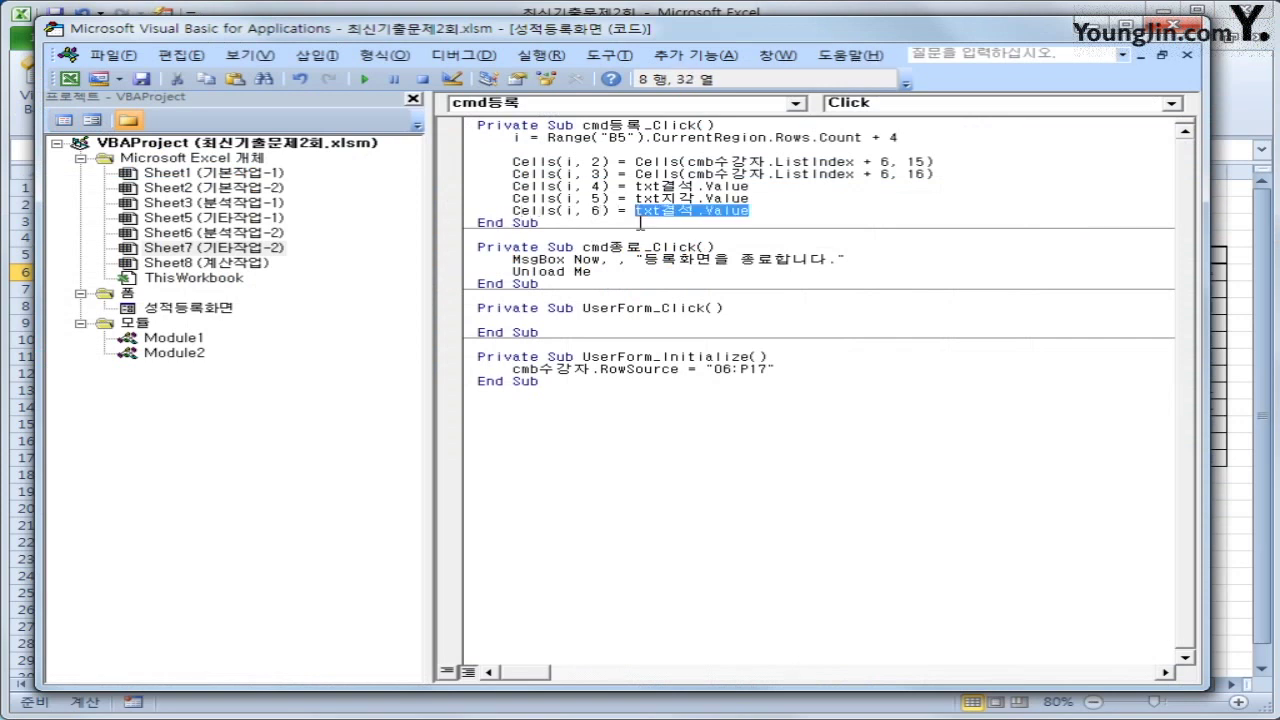
pyautogui.write('20-')
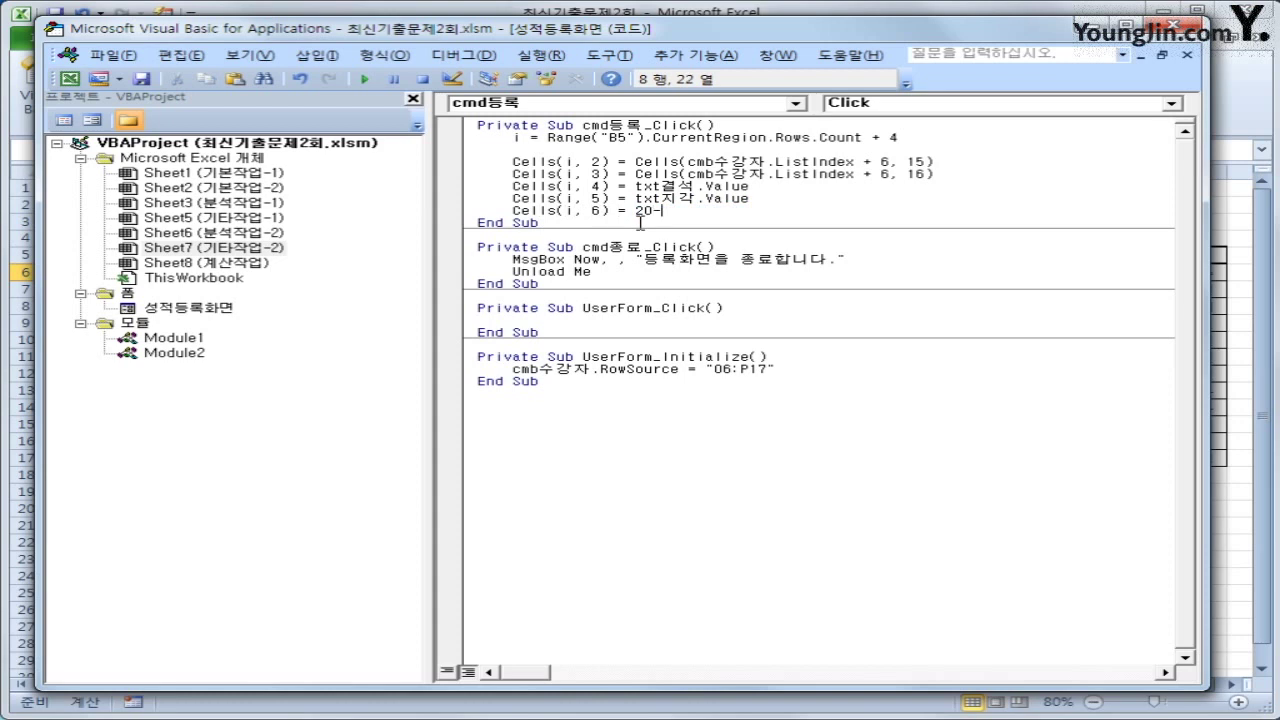
pyautogui.write('(')
pyautogui.write('ㅊㄷ')
pyautogui.press('BackSpace')
pyautogui.press('BackSpace')
pyautogui.write('cells(i,4)+2 + cells(i,5)')
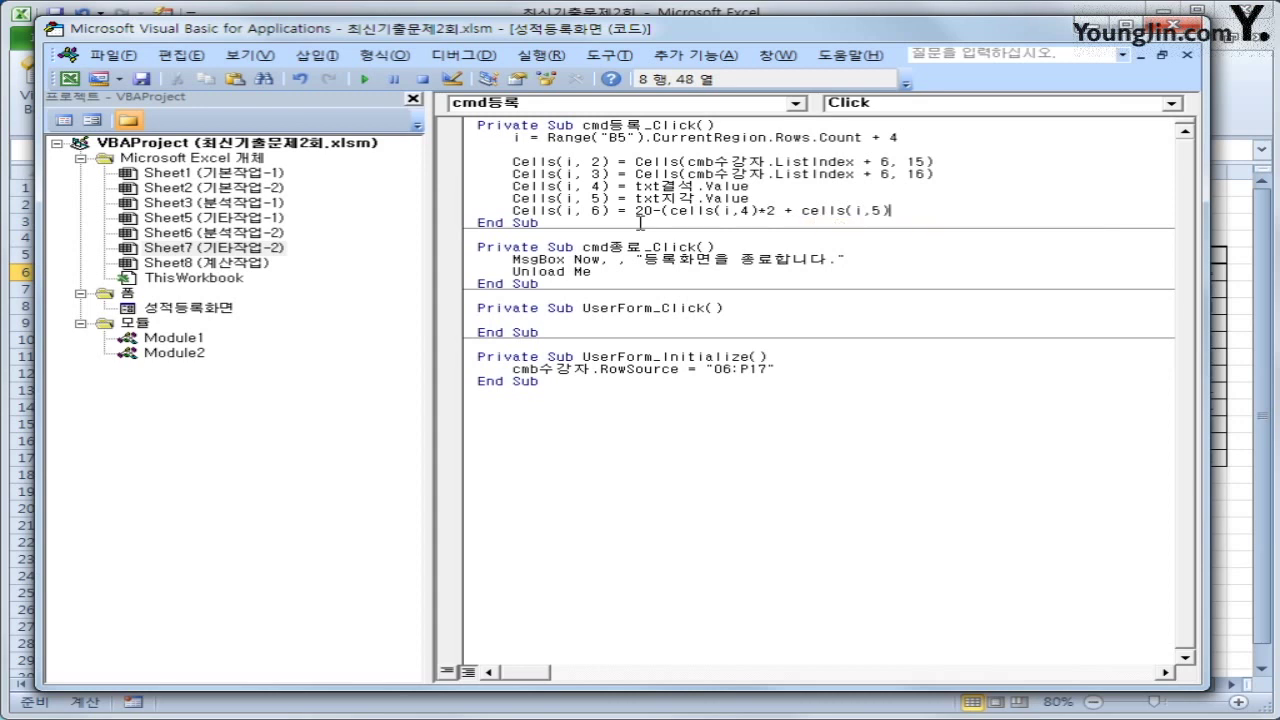
pyautogui.write(' + 1)')
pyautogui.press('Return')
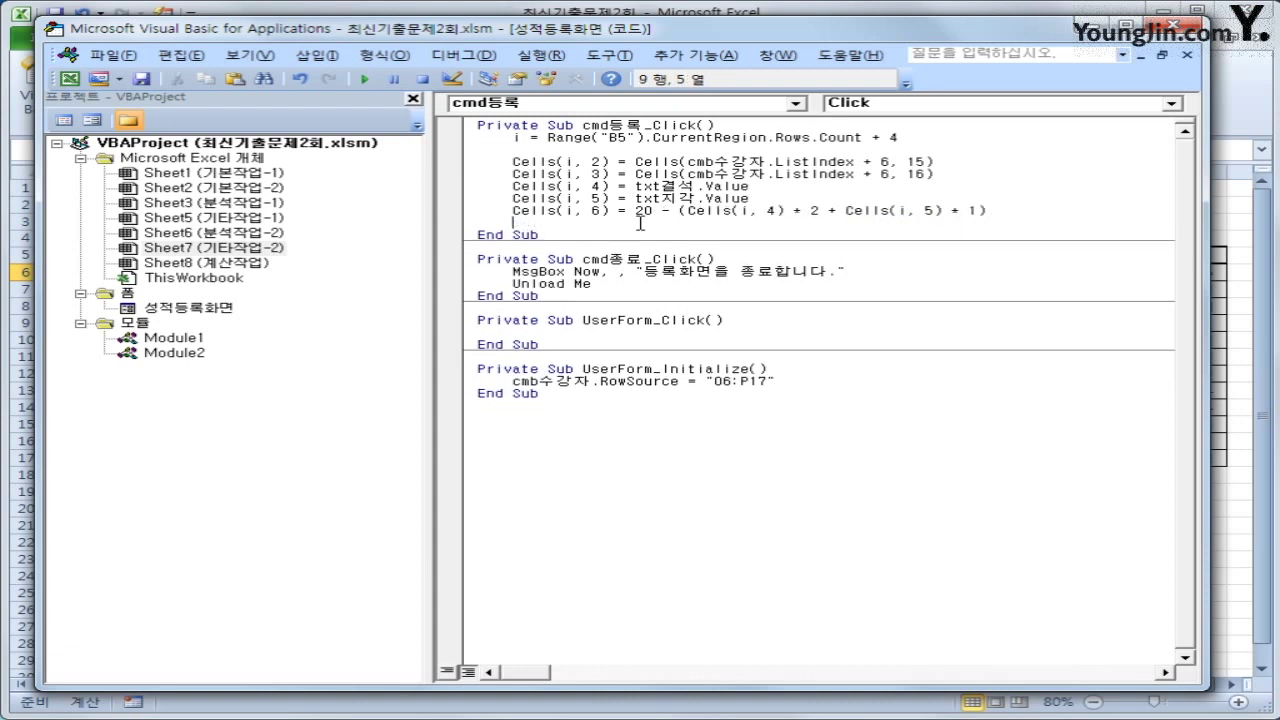
# Step: Paste the copied 결석 line below the 출석 formula and change it to Cells(i, 7) = txt과제.Value
pyautogui.hotkey('ctrl', 'v')
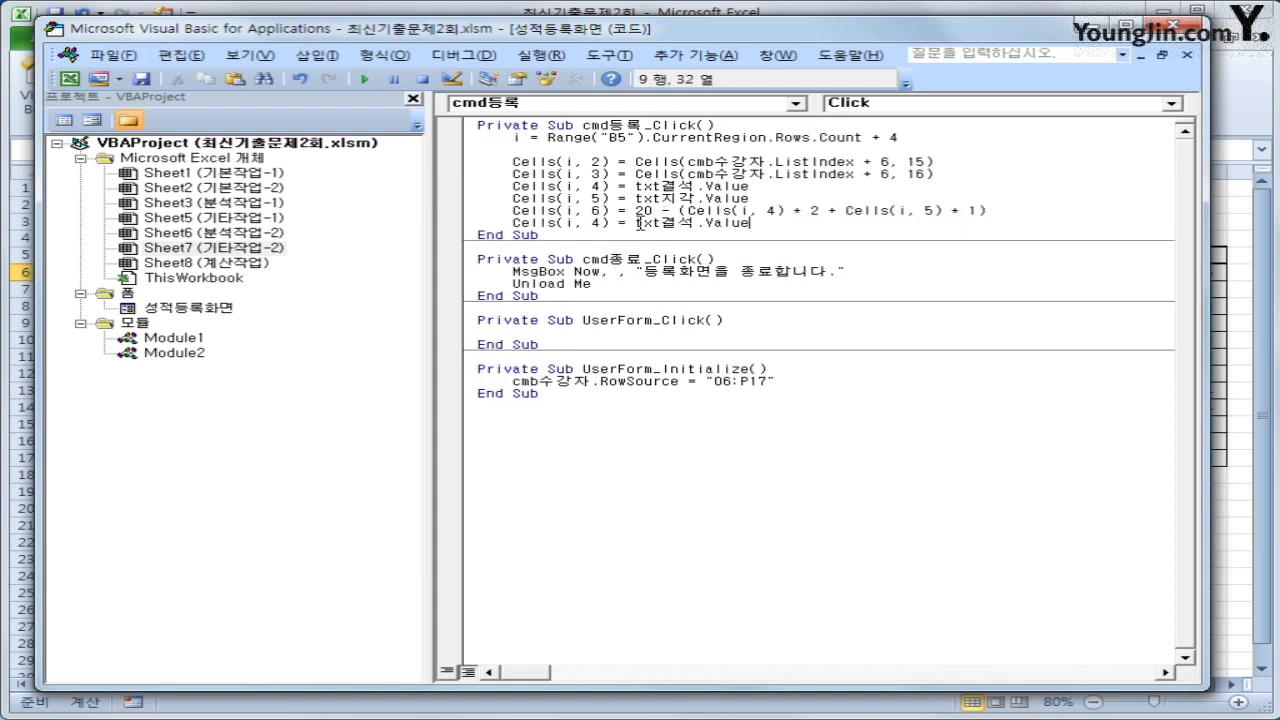
pyautogui.press('Home')
pyautogui.press('Right')
pyautogui.press('Right')
pyautogui.press('Right')
pyautogui.press('Right')
pyautogui.press('Right')
pyautogui.press('Right')
pyautogui.press('Right')
pyautogui.press('Right')
pyautogui.press('Right')
pyautogui.press('Delete')
pyautogui.write('7')
pyautogui.click(637, 222)
pyautogui.write('ㄱ')
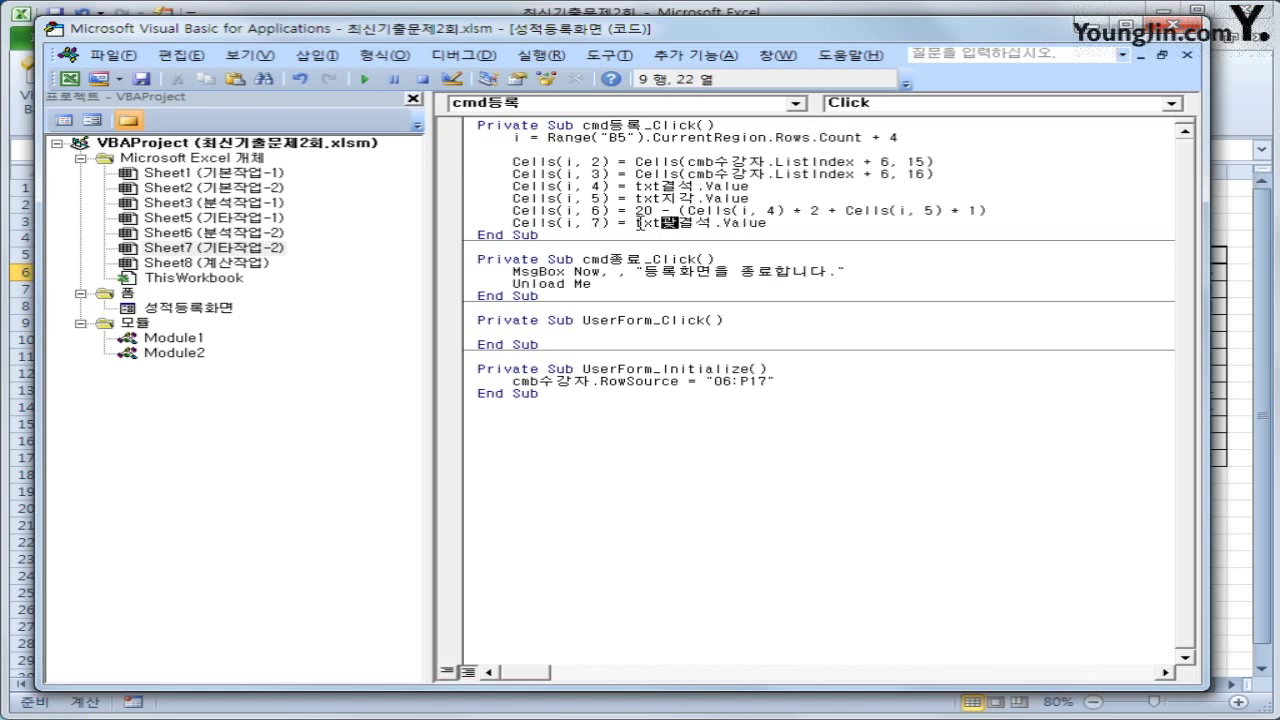
pyautogui.write('과제')
pyautogui.press('Delete')
pyautogui.press('Delete')
pyautogui.press('End')
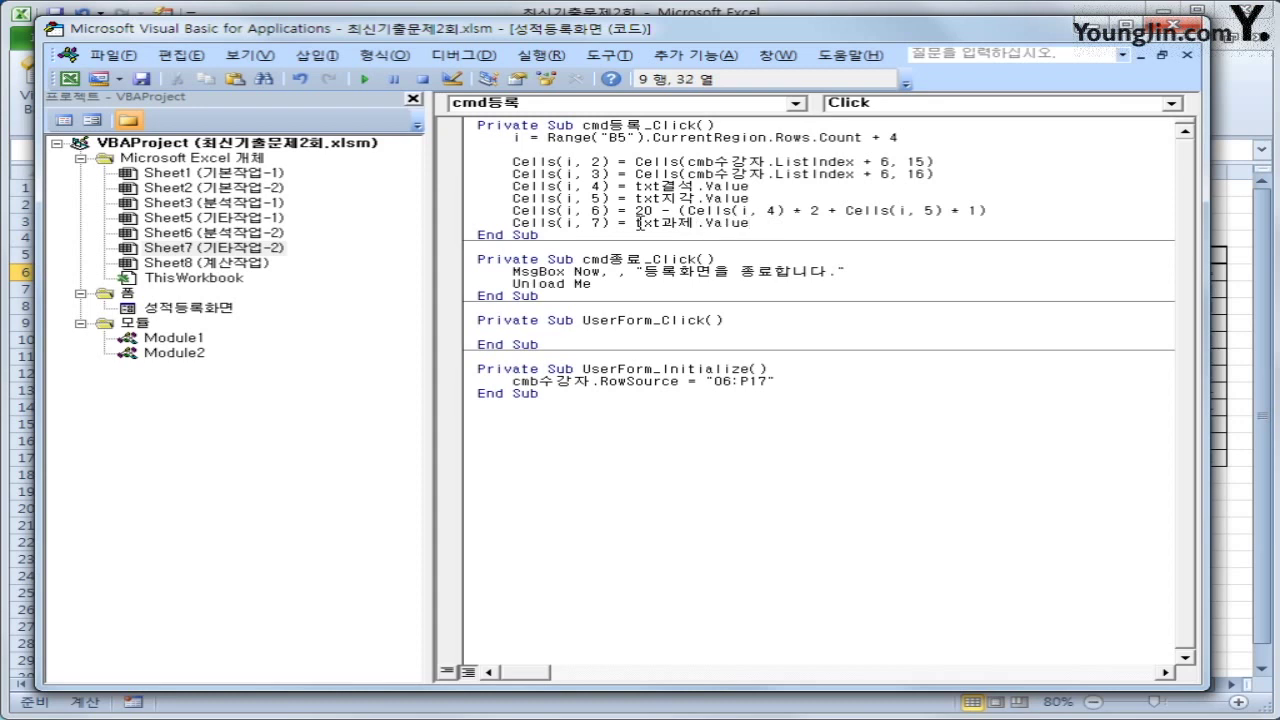
# Step: Paste the copied 결석 line below the 과제 line and change its column index to Cells(i, 8)
pyautogui.press('Return')
pyautogui.write('Cells(i, 4) = txt결석.Value')
pyautogui.press('Home')
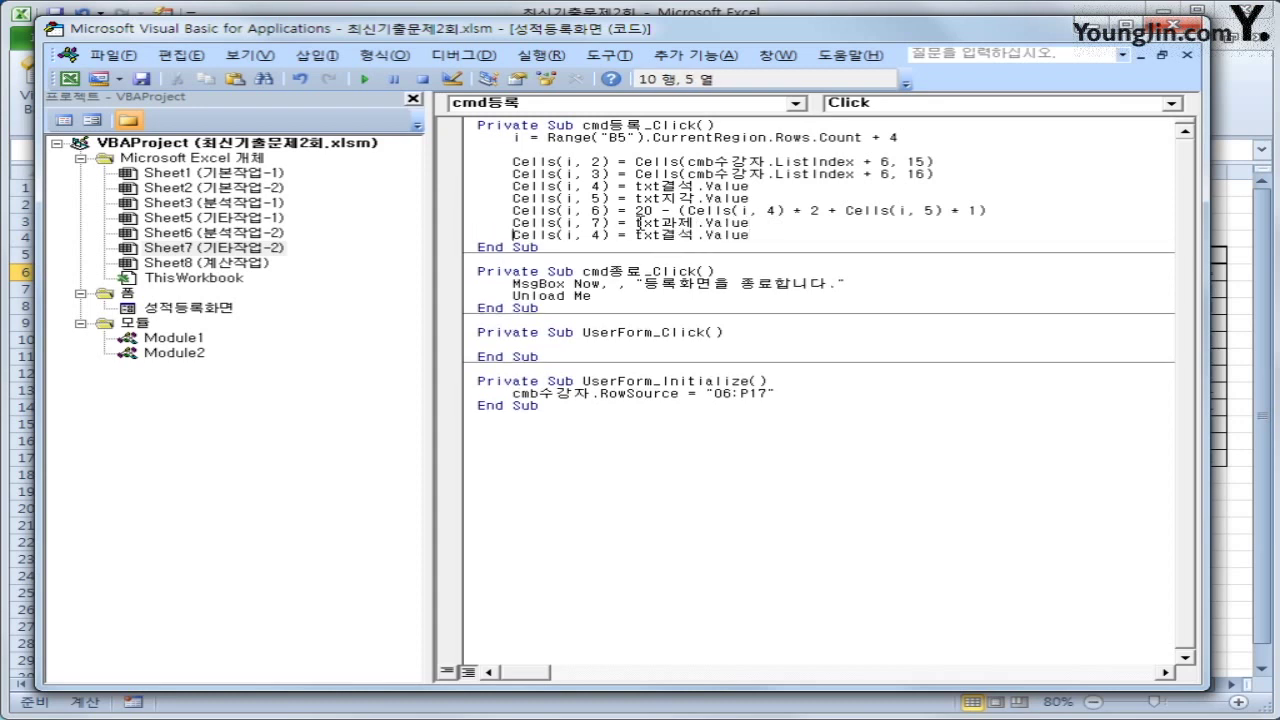
pyautogui.press('Right')
pyautogui.press('Right')
pyautogui.press('Right')
pyautogui.press('Right')
pyautogui.press('Right')
pyautogui.press('Right')
pyautogui.press('Right')
pyautogui.press('Right')
pyautogui.press('Delete')
pyautogui.write('8')
# Step: Change the text box reference in the Cells(i, 8) line to txt평가.Value
pyautogui.press('Right')
pyautogui.press('Right')
pyautogui.press('Right')
pyautogui.press('Right')
pyautogui.press('Right')
pyautogui.hotkey('shift', 'Right')
pyautogui.hotkey('shift', 'Right')
pyautogui.hotkey('shift', 'Right')
pyautogui.hotkey('shift', 'Right')
pyautogui.hotkey('shift', 'Right')
pyautogui.hotkey('shift', 'Right')
pyautogui.hotkey('shift', 'Right')
pyautogui.hotkey('shift', 'Right')
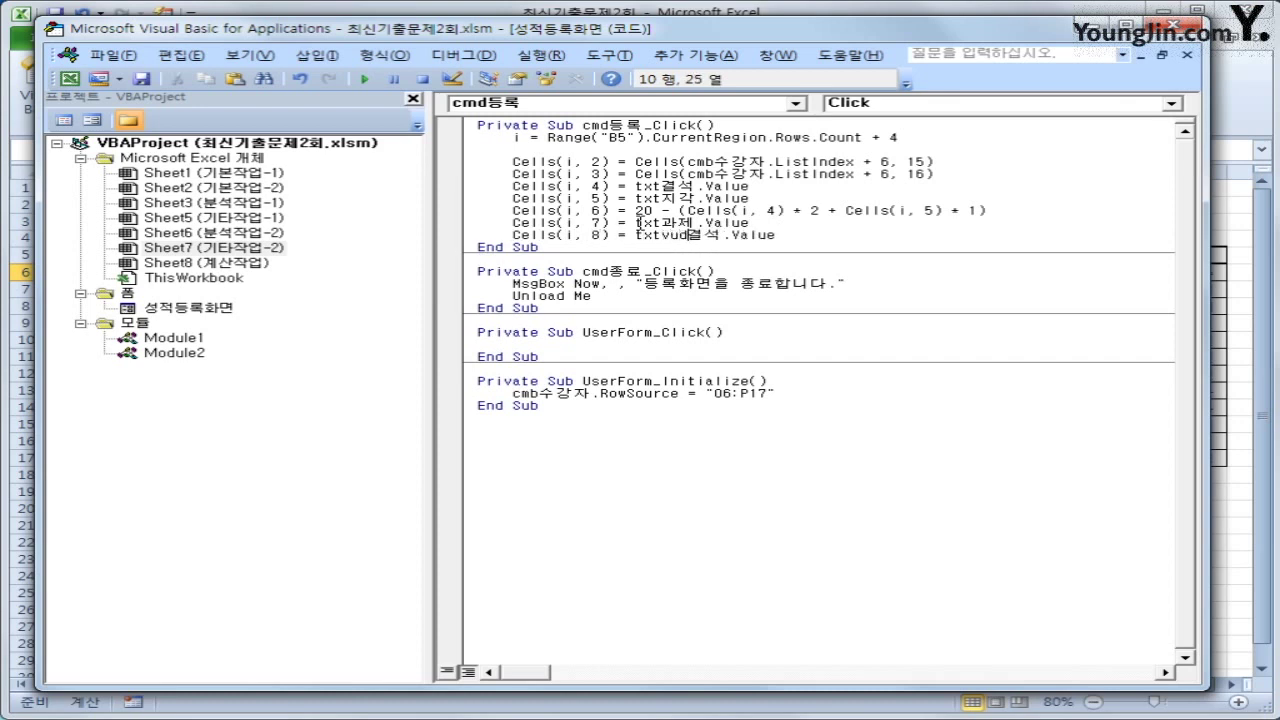
pyautogui.hotkey('shift', 'Left')
pyautogui.hotkey('shift', 'Left')
pyautogui.hotkey('shift', 'Left')
pyautogui.hotkey('shift', 'Left')
pyautogui.hotkey('shift', 'Left')
pyautogui.hotkey('shift', 'Left')
pyautogui.hotkey('shift', 'Left')
pyautogui.hotkey('shift', 'Left')
pyautogui.hotkey('shift', 'Right')
pyautogui.hotkey('shift', 'Right')
pyautogui.write('평가')
pyautogui.click(719, 319)
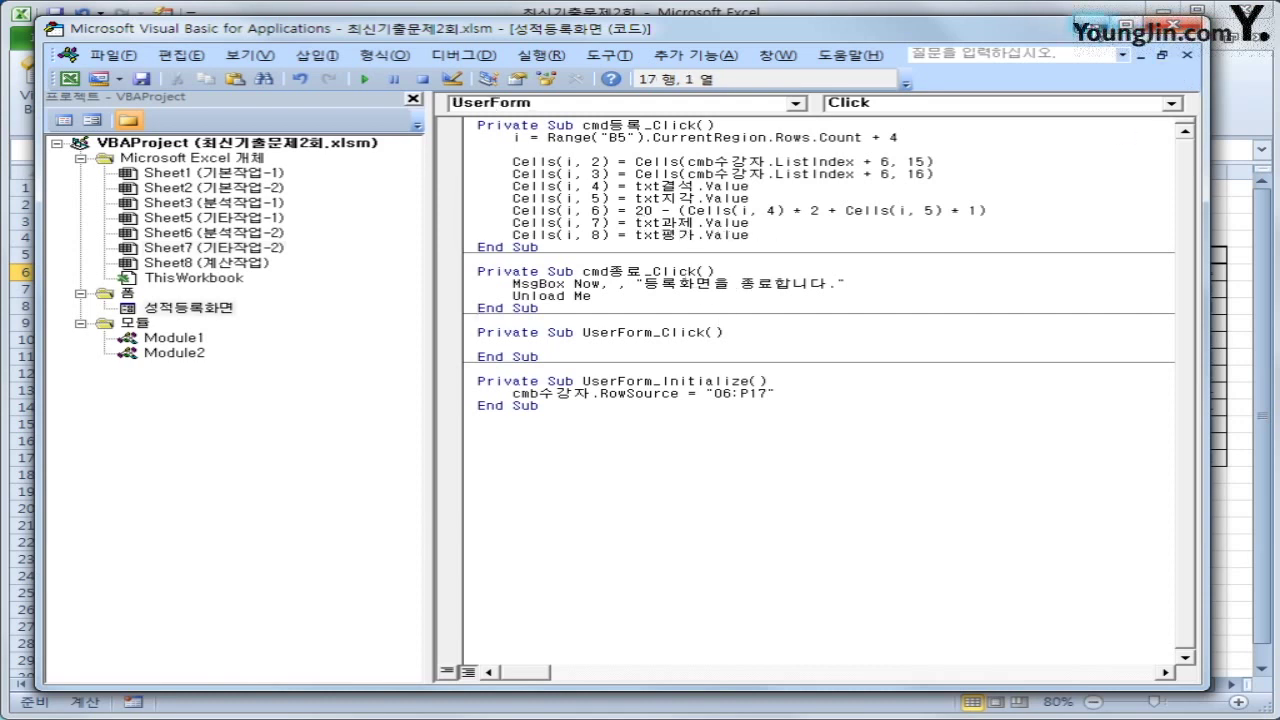
# Step: Switch to the worksheet and review the columns of [표1] from 학번 through 비고
pyautogui.hotkey('alt', 'F11')
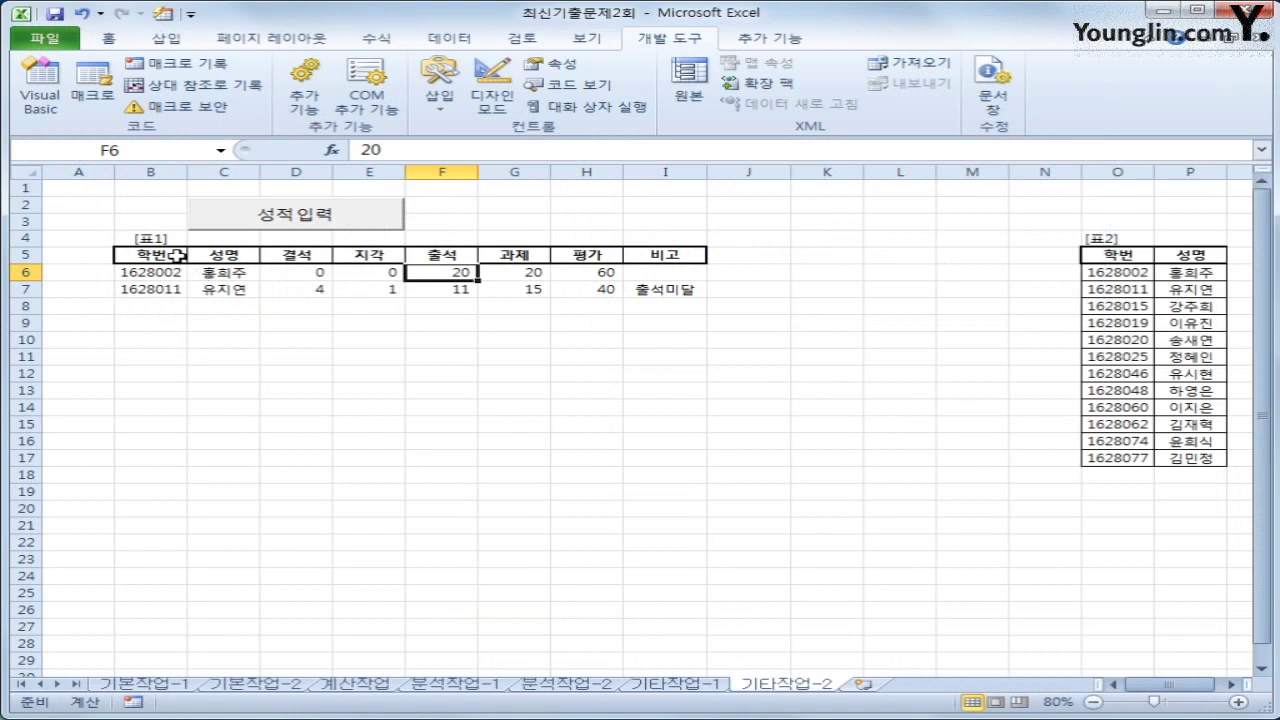
pyautogui.moveTo(177, 257); pyautogui.dragTo(171, 288)
pyautogui.moveTo(215, 281); pyautogui.dragTo(610, 285)
pyautogui.click(636, 273)
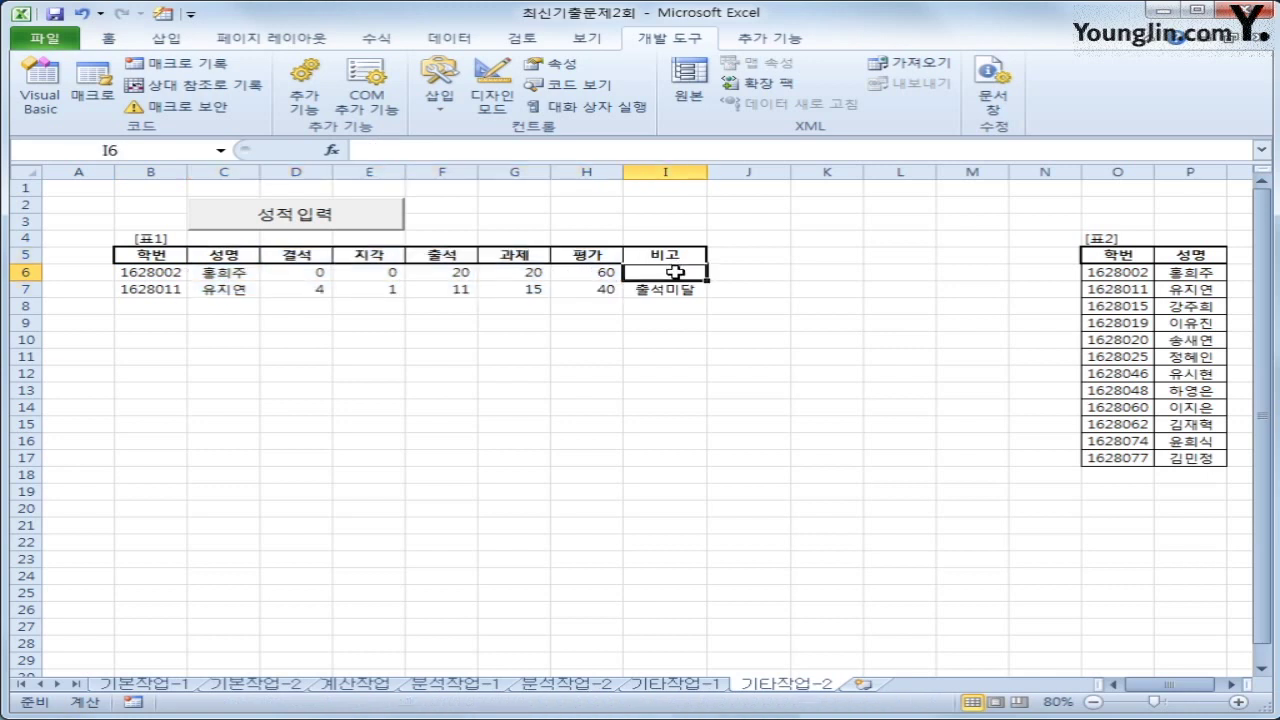
# Step: Return to the form's code, paste the 결석 line below the 평가 line and change its column index to Cells(i, 9)
pyautogui.click(45, 95)
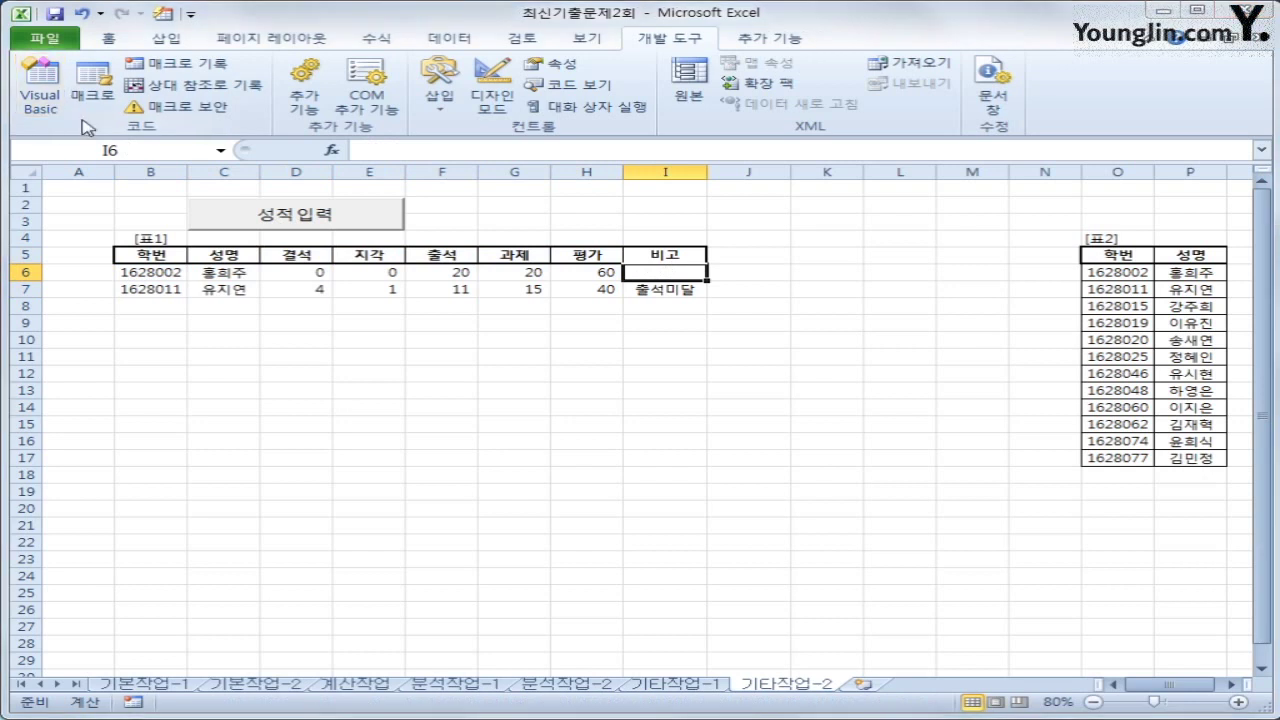
pyautogui.click(770, 235)
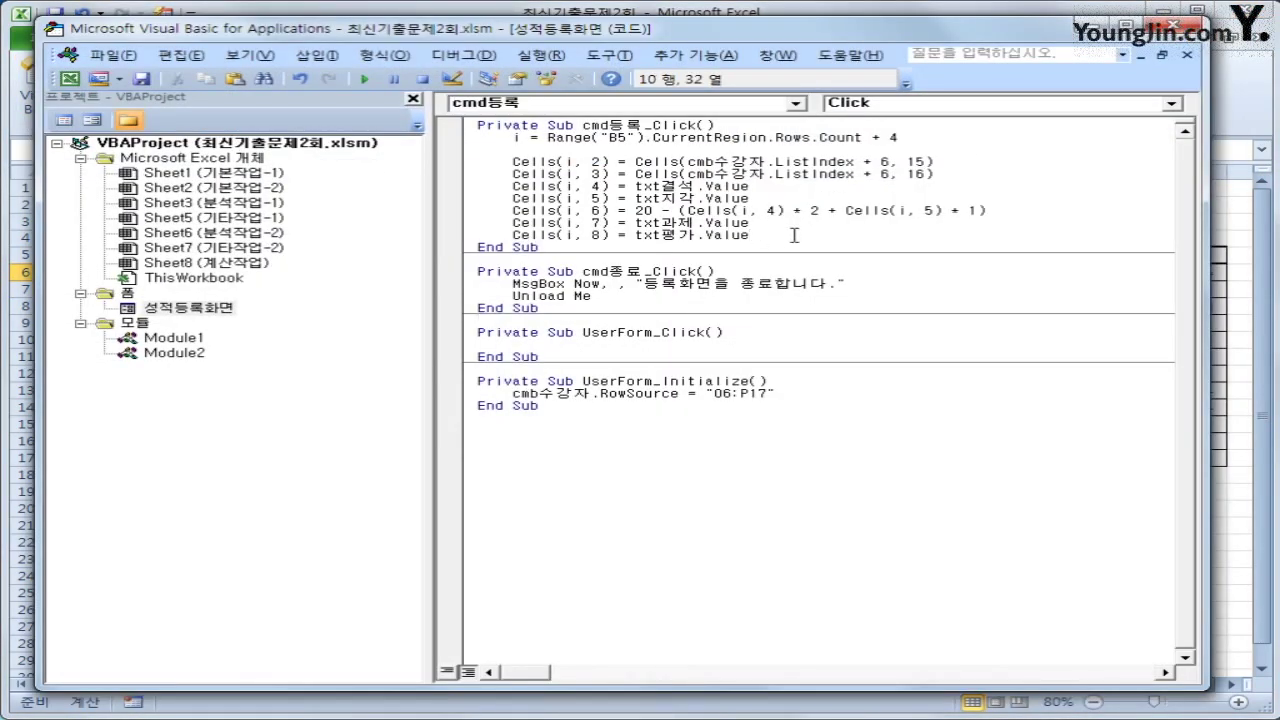
pyautogui.press('Return')
pyautogui.write('Cells(i, 4) = txt결석.Value')
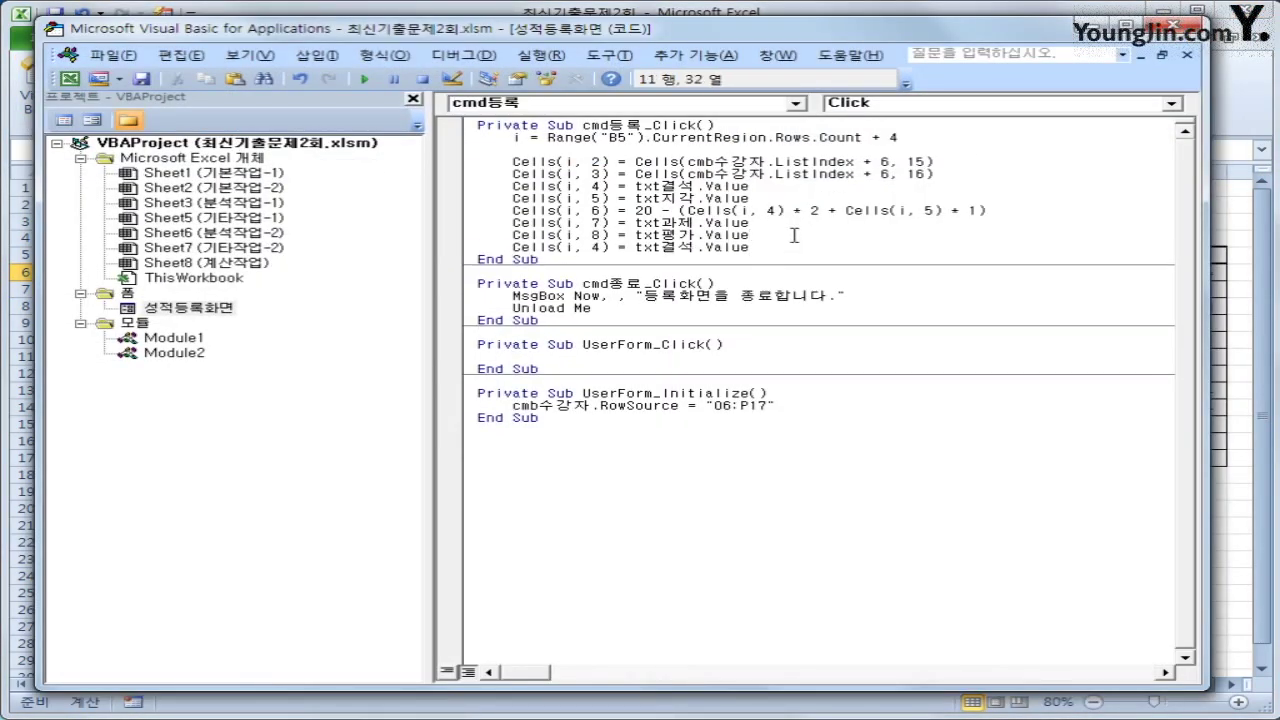
pyautogui.press('Home')
pyautogui.press('Right')
pyautogui.press('Right')
pyautogui.press('Right')
pyautogui.press('Right')
pyautogui.press('Right')
pyautogui.press('Right')
pyautogui.press('Right')
pyautogui.press('Right')
pyautogui.press('Right')
pyautogui.press('Delete')
pyautogui.write('9')
# Step: Insert a blank line and the condition If Cells(i, 6) < 12 Then above the Cells(i, 9) line
pyautogui.press('Up')
pyautogui.press('End')
pyautogui.press('Return')
pyautogui.press('Return')
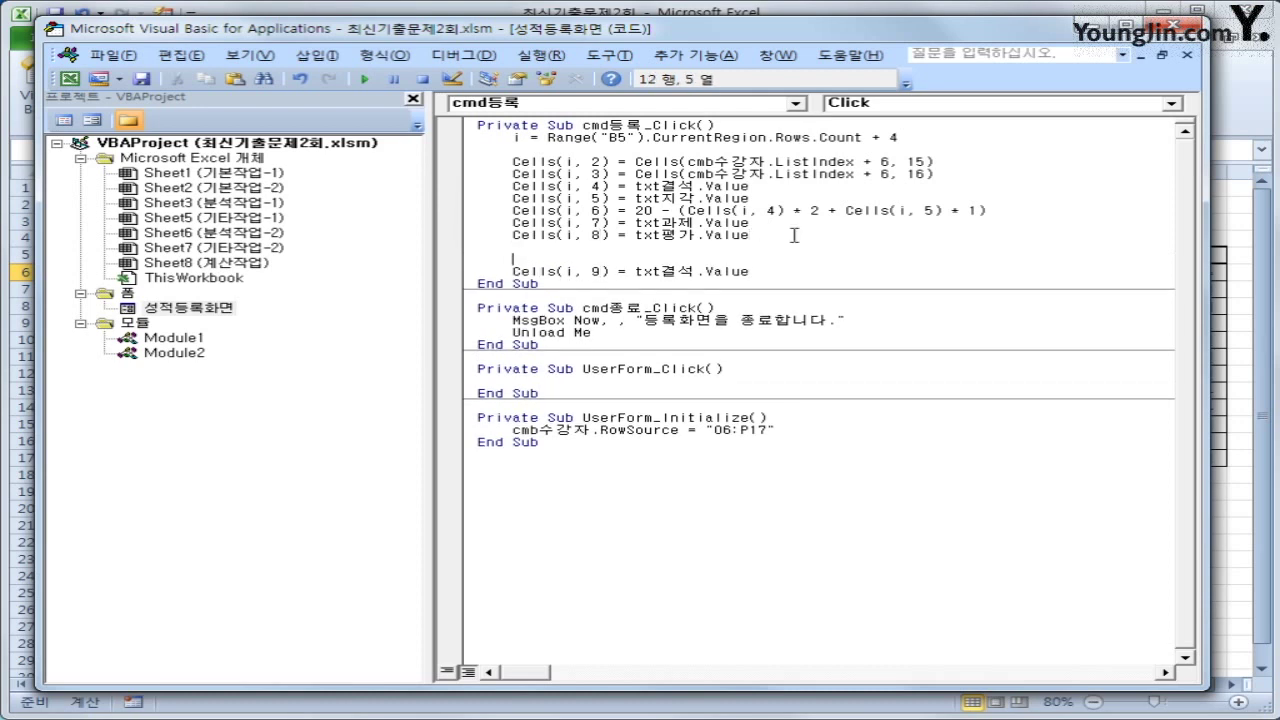
pyautogui.write('if')
pyautogui.write('cells(i,6) <12')
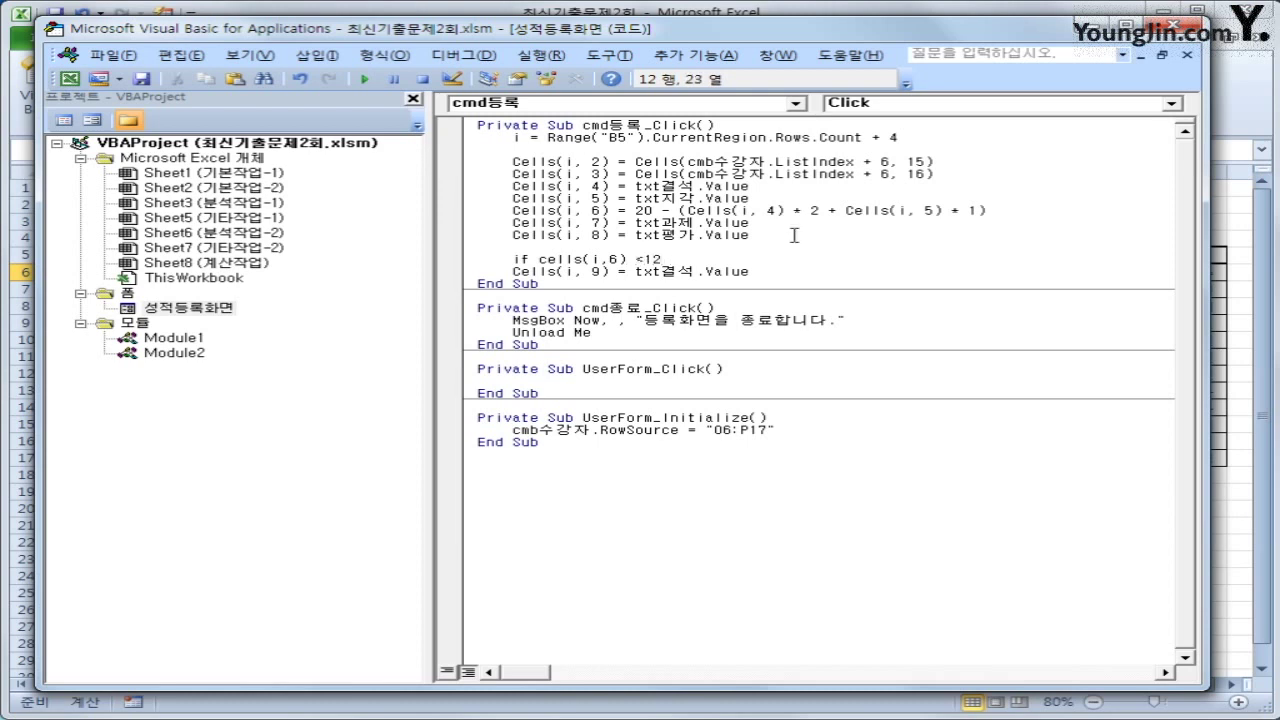
pyautogui.write(' then')
pyautogui.press('Return')
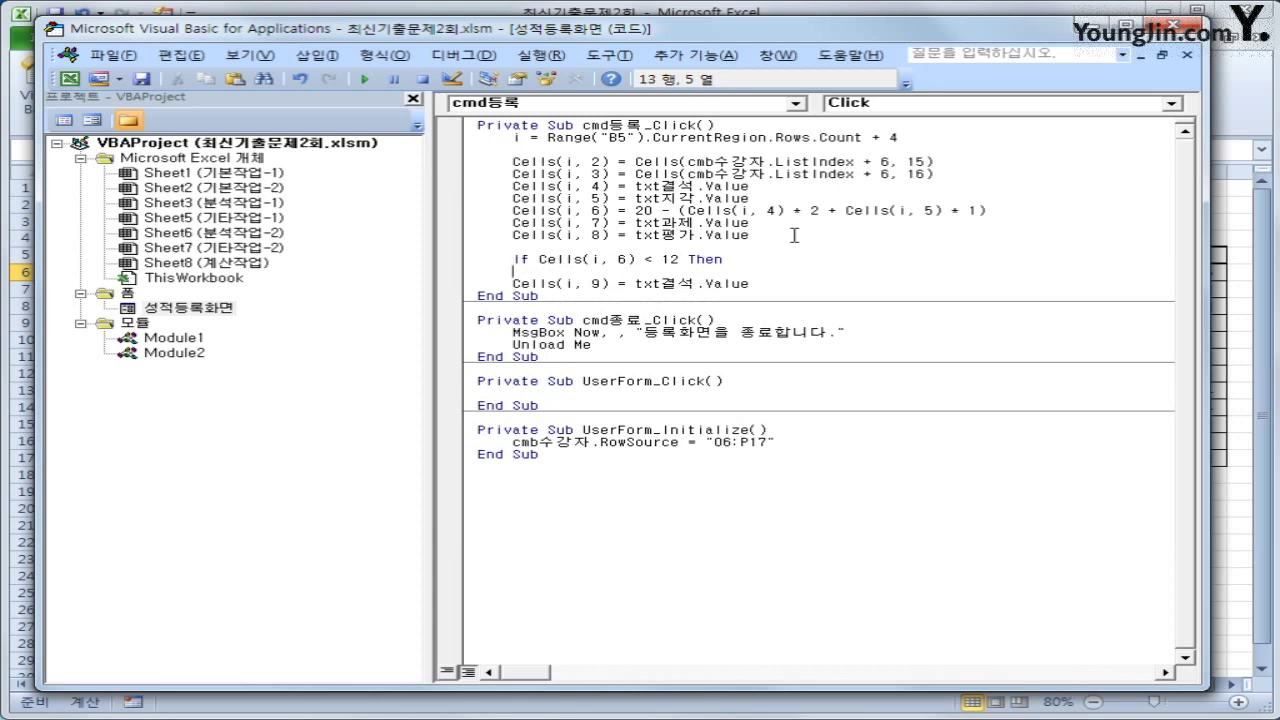
# Step: Indent the Cells(i, 9) line directly under the If condition and make it assign the text "출석미달"
pyautogui.press('Tab')
pyautogui.press('Delete')
pyautogui.press('BackSpace')
pyautogui.press('BackSpace')
pyautogui.press('BackSpace')
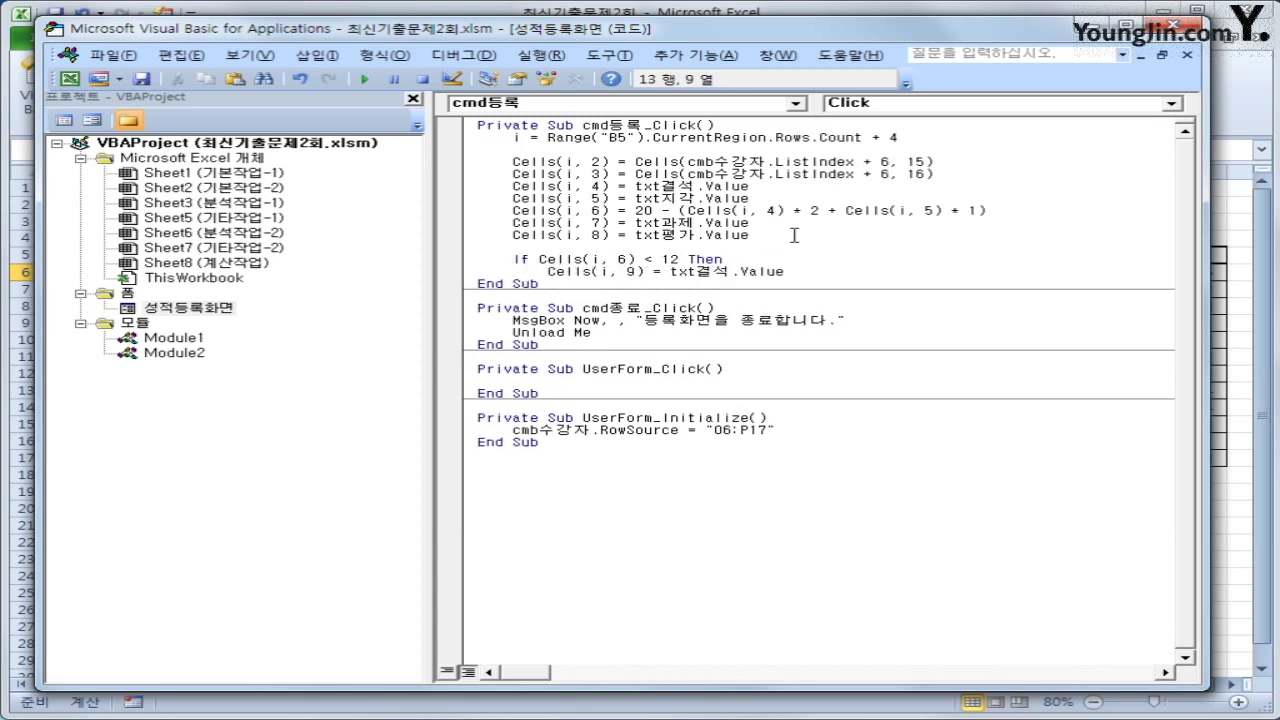
pyautogui.press('End')
pyautogui.hotkey('ctrl', 'shift', 'Left')
pyautogui.hotkey('ctrl', 'shift', 'Left')
pyautogui.hotkey('ctrl', 'shift', 'Left')
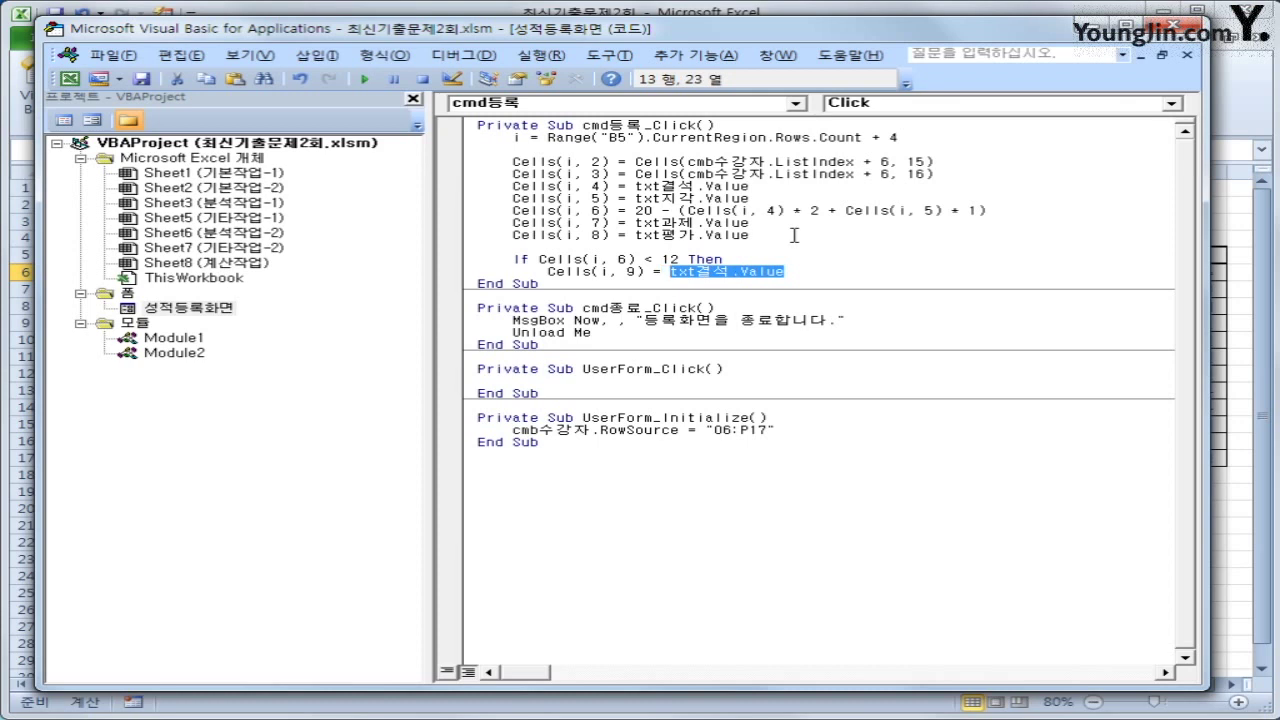
pyautogui.write('"출석')
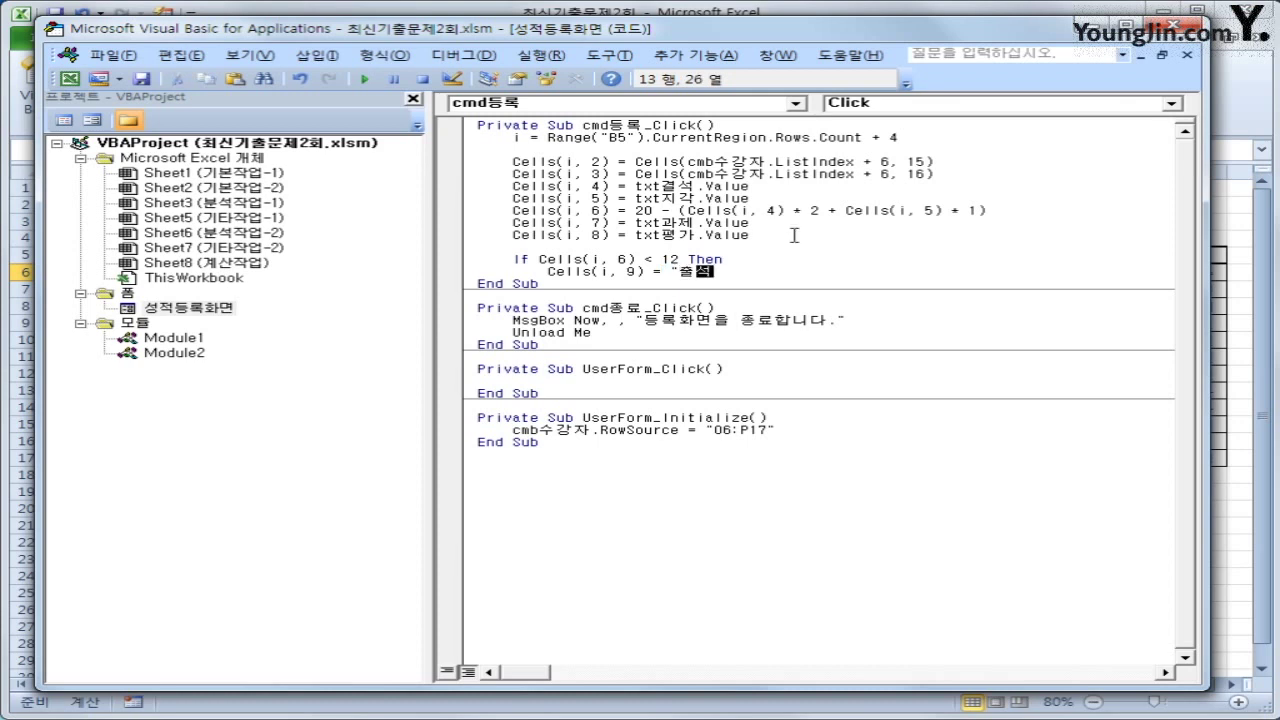
pyautogui.write('미다ㄹ"')
pyautogui.press('Return')
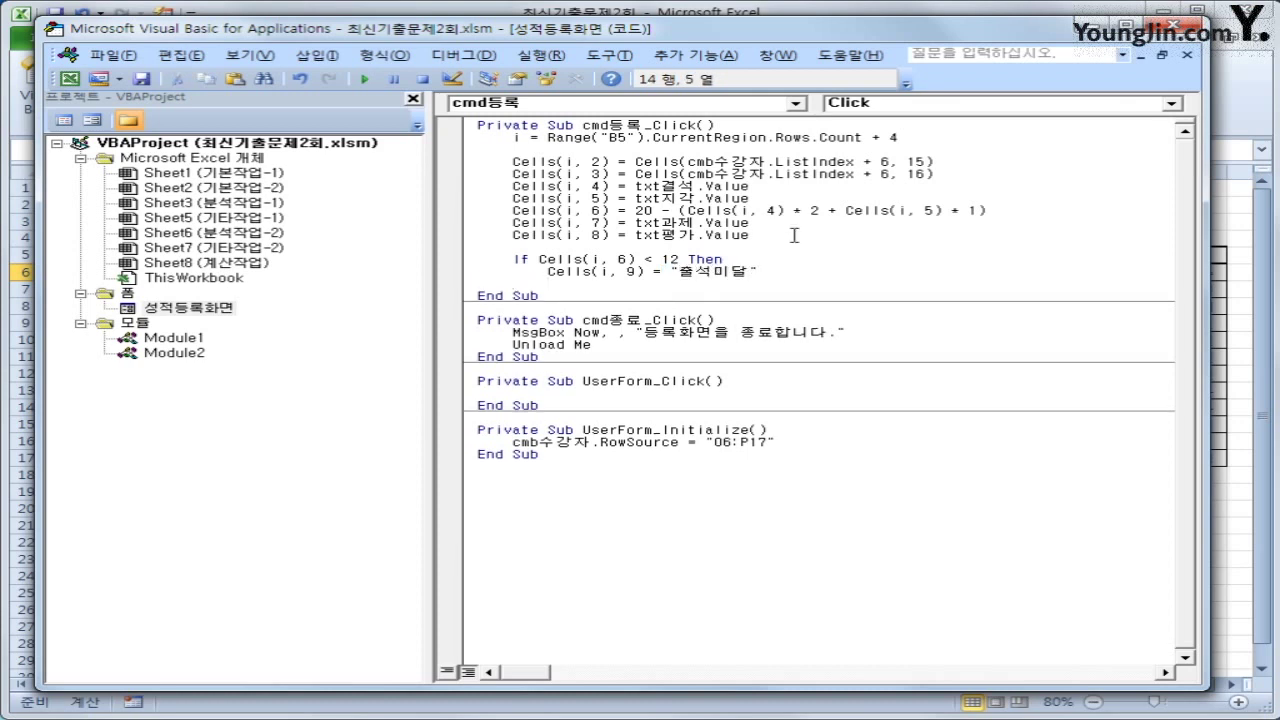
# Step: Close the condition block with End If below the 출석미달 line
pyautogui.write('end if')
pyautogui.press('Return')
pyautogui.press('Up')
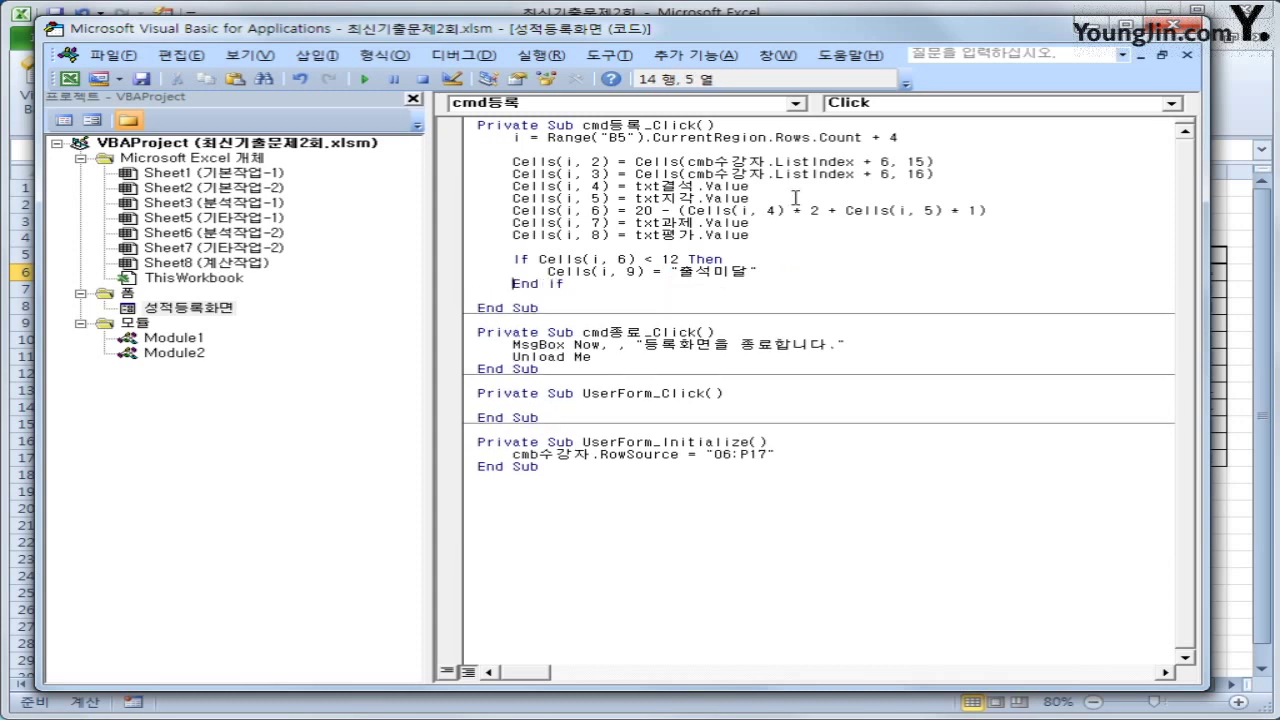
pyautogui.click(737, 332)
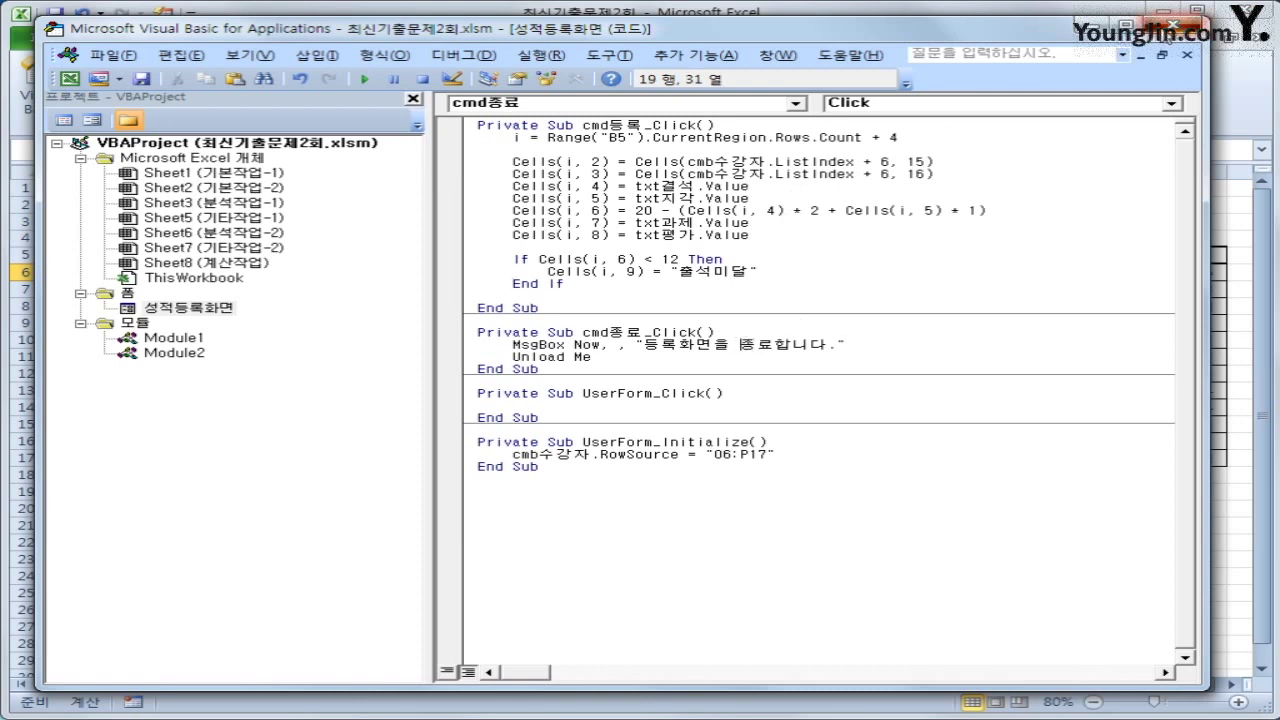
# Step: Close the code editor and open the 성적등록화면 form from the 기타작업-2 worksheet
pyautogui.click(1173, 24)
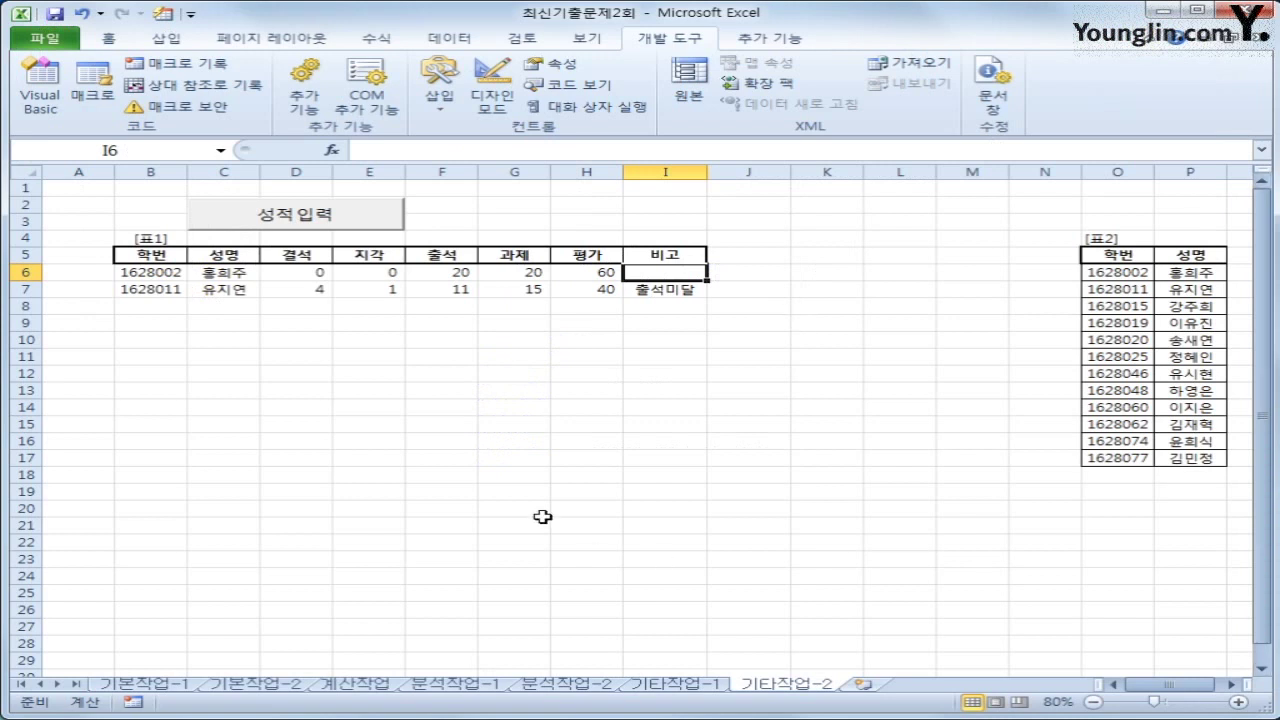
pyautogui.click(491, 474)
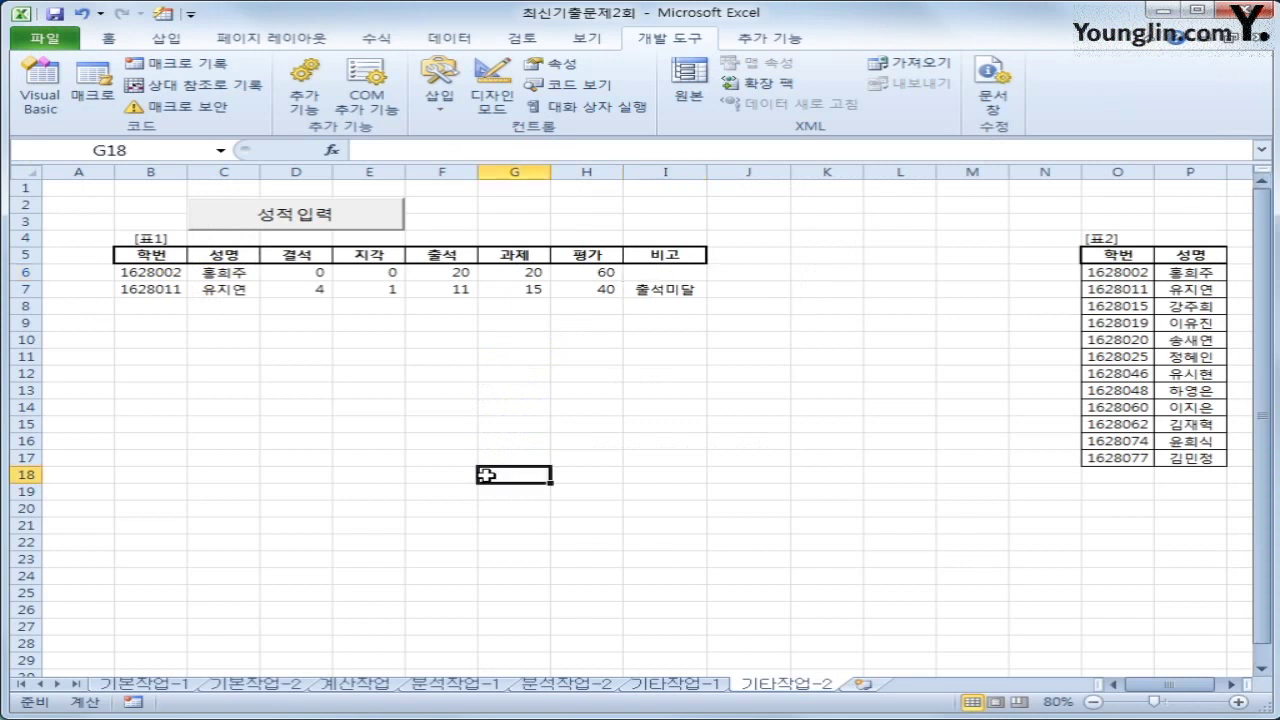
pyautogui.click(320, 220)
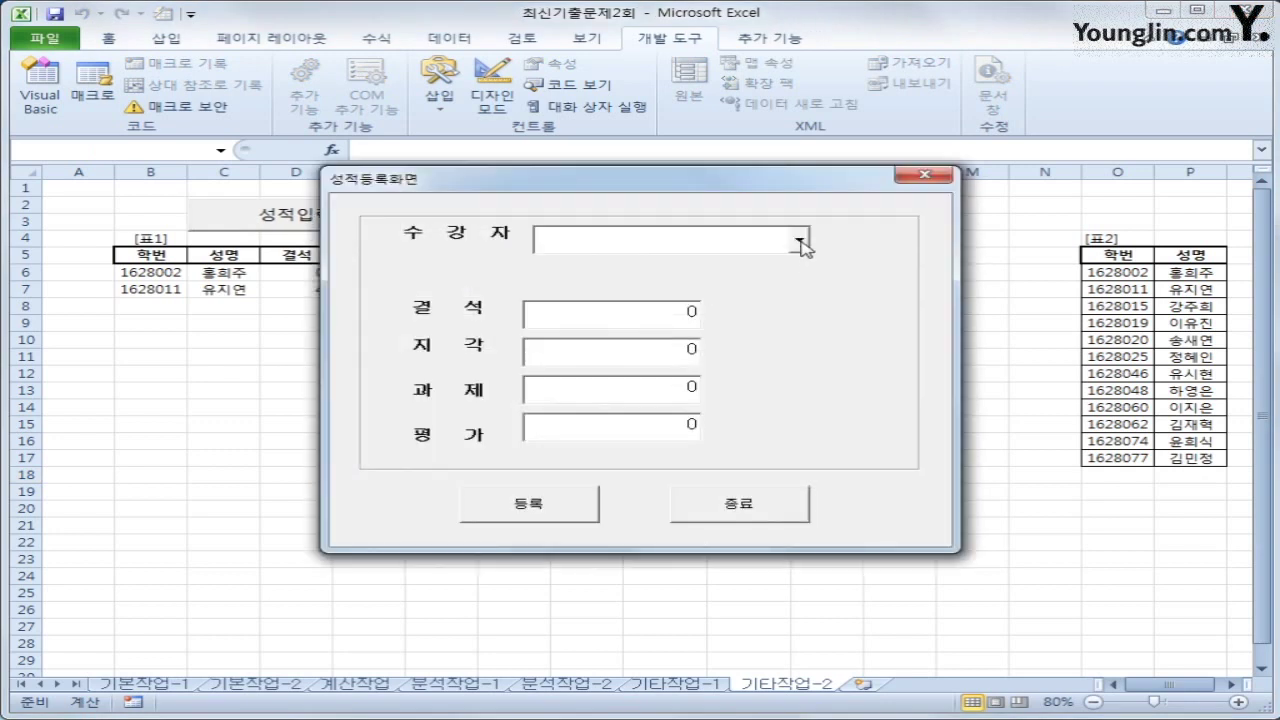
# Step: Choose the first student in the 수강자 list and enter 결석 5 and 지각 2
pyautogui.click(800, 240)
pyautogui.click(748, 280)
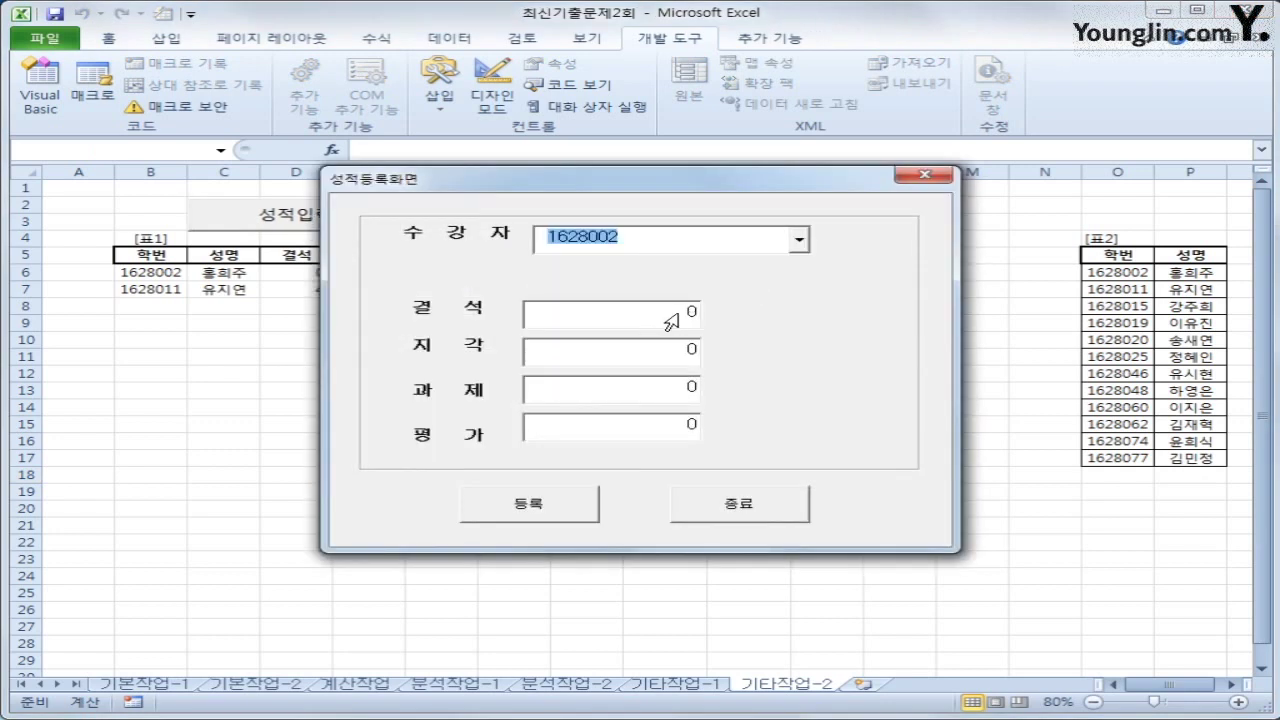
pyautogui.click(690, 313)
pyautogui.write('5')
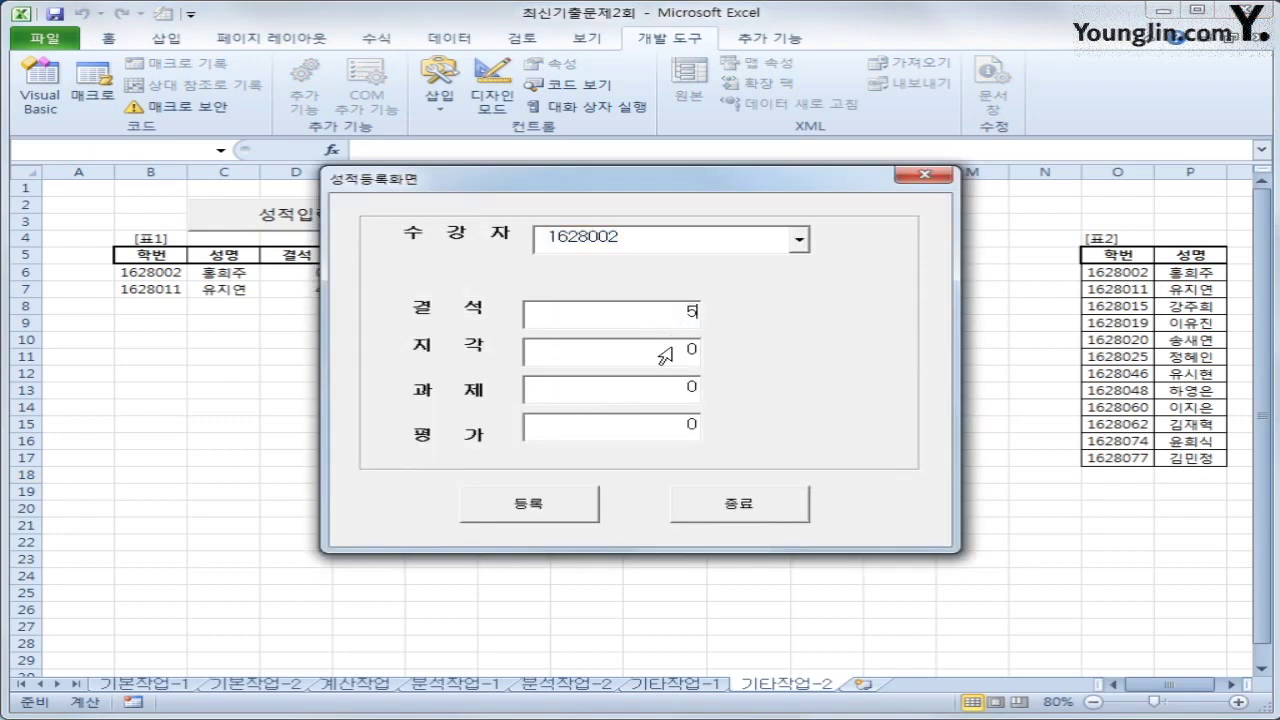
pyautogui.click(668, 360)
pyautogui.write('2')
# Step: Enter 과제 20 and 평가 70, and register the entry in [표1]
pyautogui.click(672, 393)
pyautogui.moveTo(690, 195); pyautogui.dragTo(949, 224)
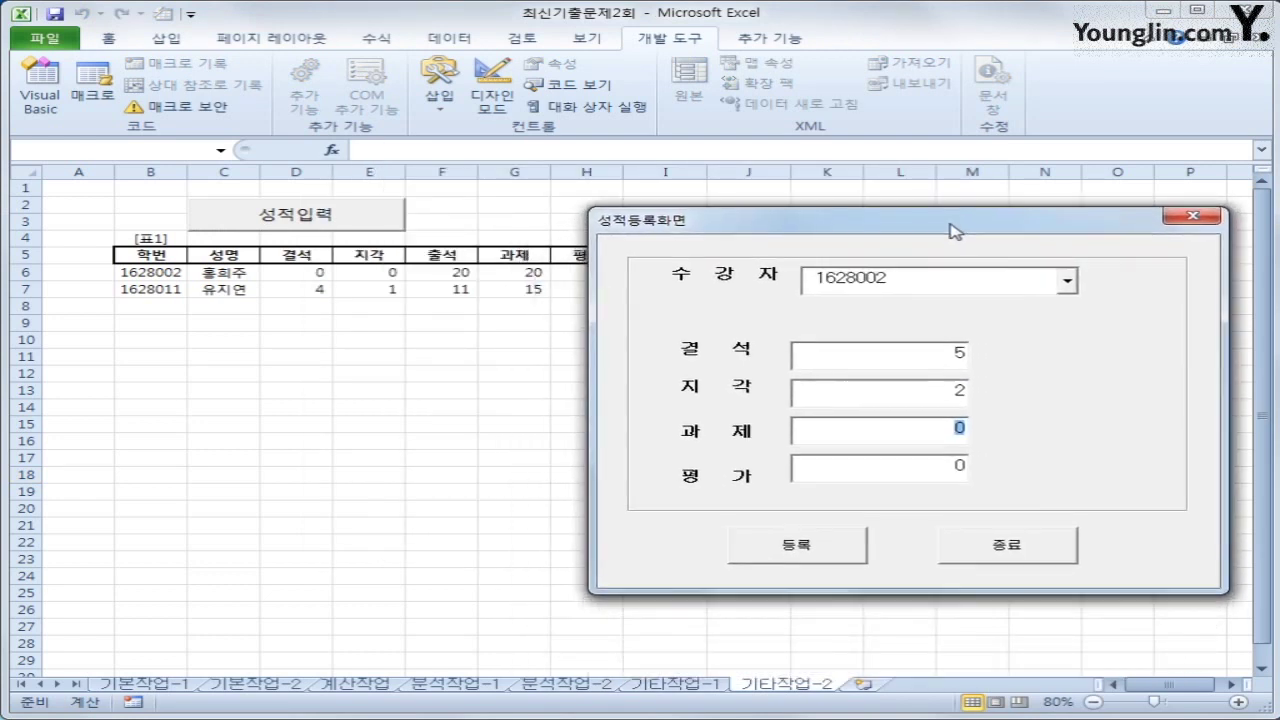
pyautogui.write('20')
pyautogui.click(922, 470)
pyautogui.moveTo(943, 232); pyautogui.dragTo(928, 283)
pyautogui.write('70')
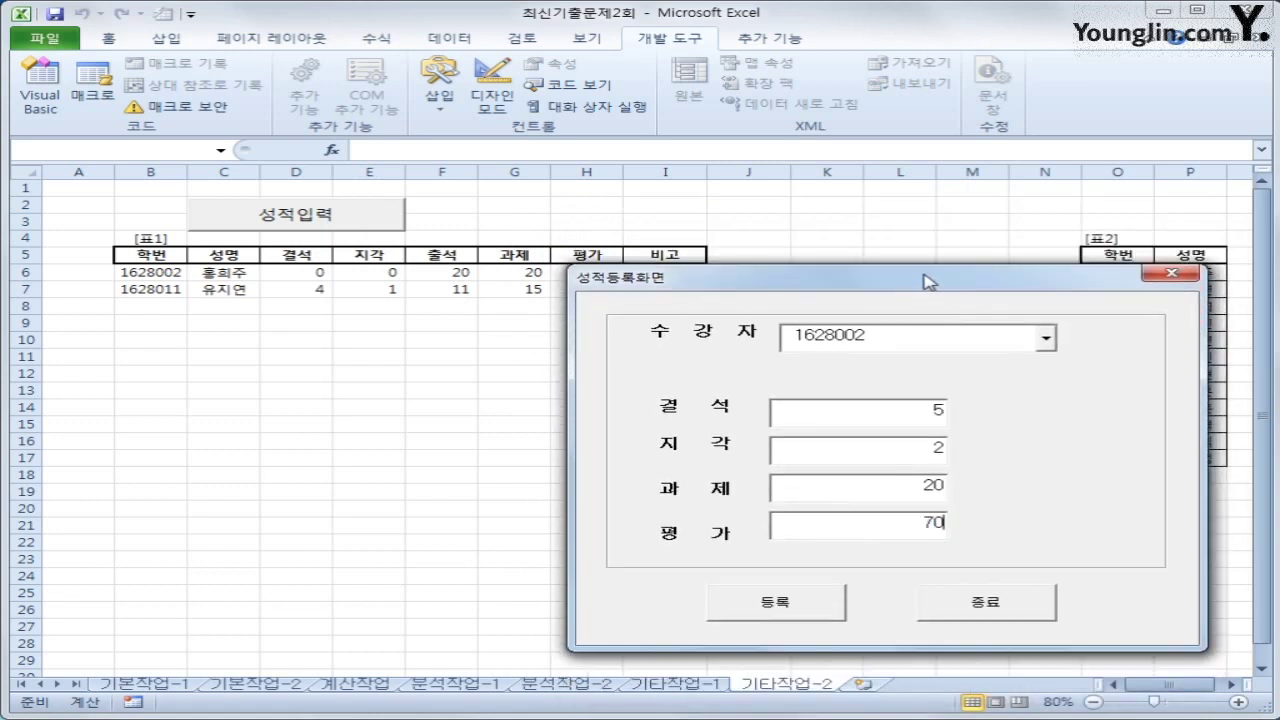
pyautogui.click(788, 603)
# Step: Exit the 성적등록화면 form with 종료 and dismiss the closing message
pyautogui.moveTo(782, 279)
pyautogui.mouseDown()
pyautogui.moveTo(809, 257)
pyautogui.moveTo(826, 211)
pyautogui.moveTo(785, 257)
pyautogui.mouseUp()
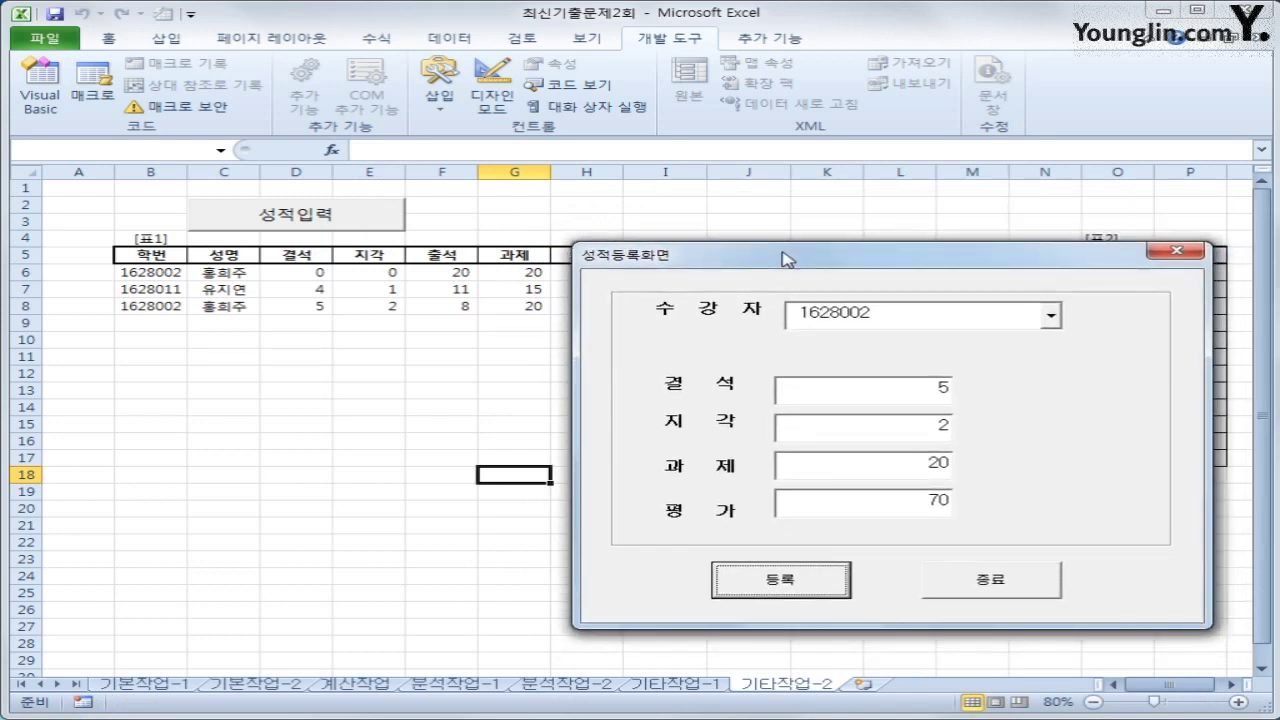
pyautogui.click(1010, 582)
pyautogui.click(690, 401)
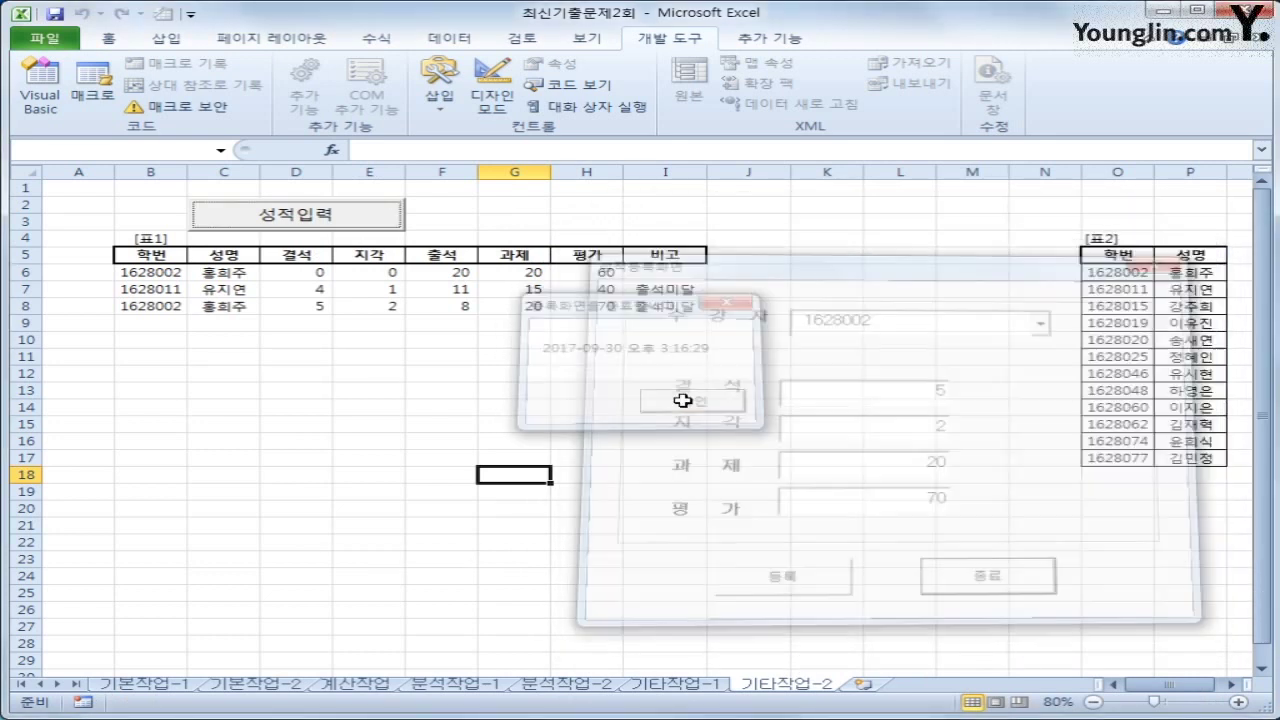
# Step: Check the 결석, 출석 and 비고 cells of the newly registered row in [표1]
pyautogui.click(450, 303)
pyautogui.click(325, 302)
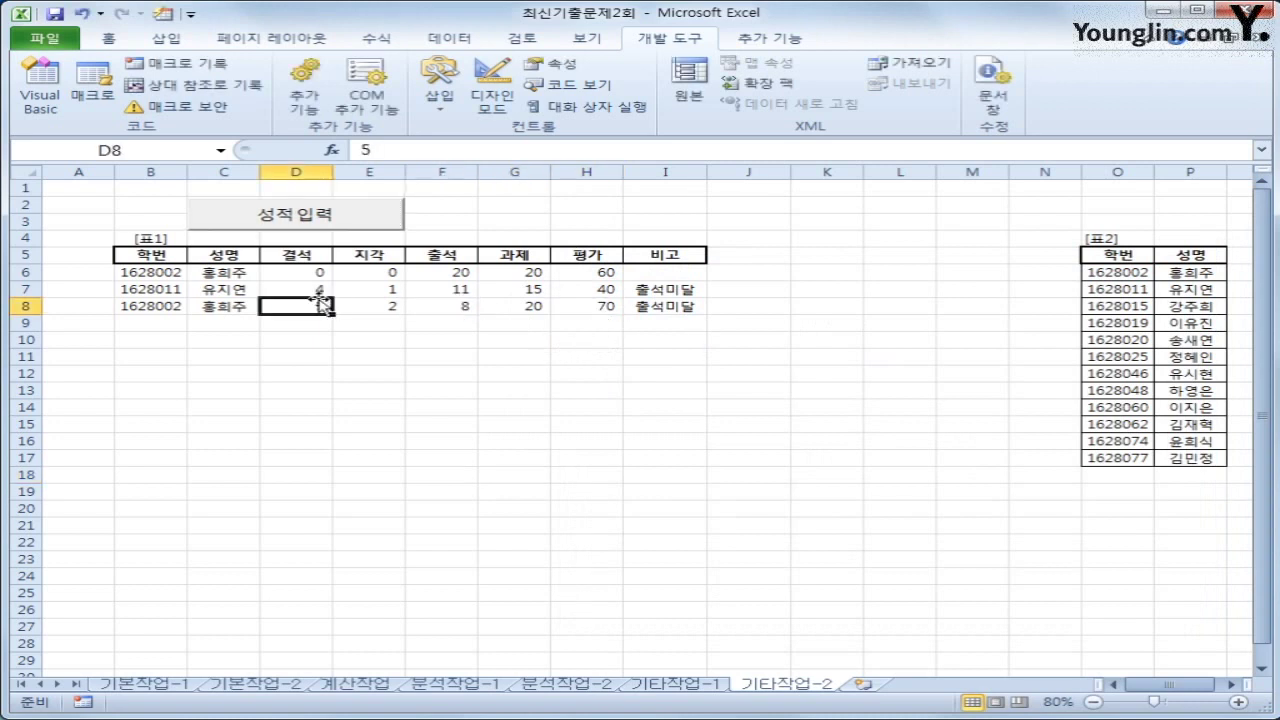
pyautogui.click(438, 308)
pyautogui.click(648, 305)
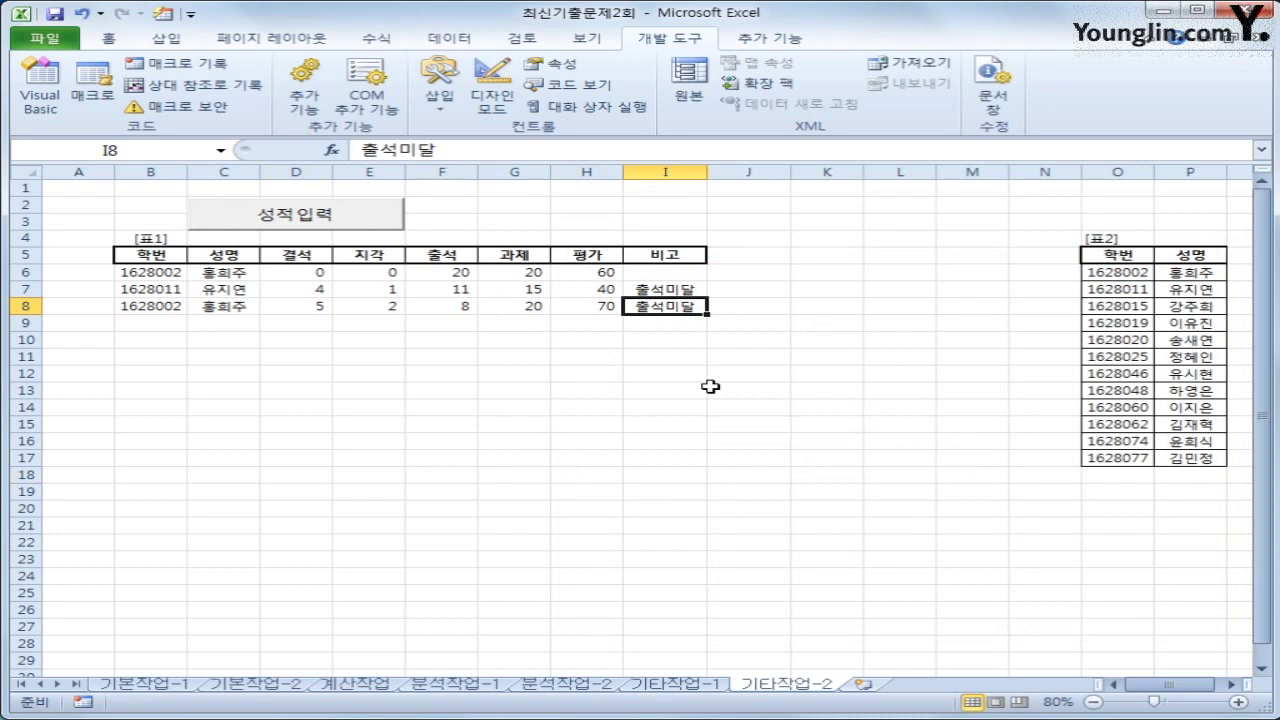
pyautogui.click(455, 309)
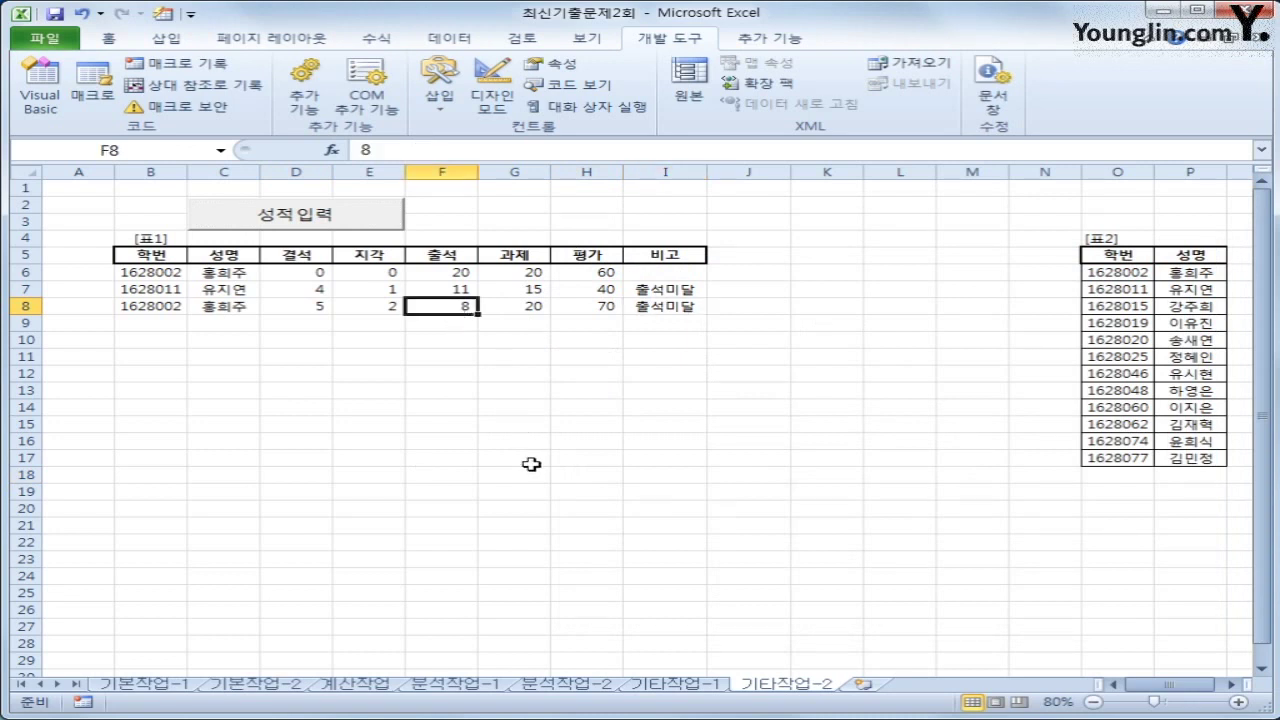